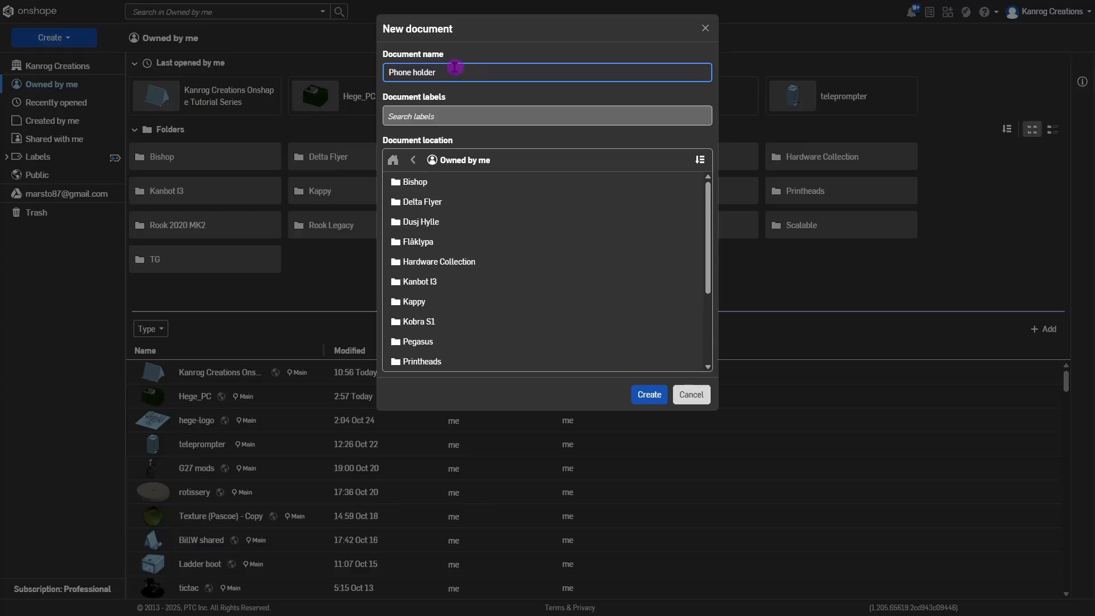
# Create the 'Phone holder' document and pan around its empty Part Studio's default planes.
pyautogui.click(649, 394)
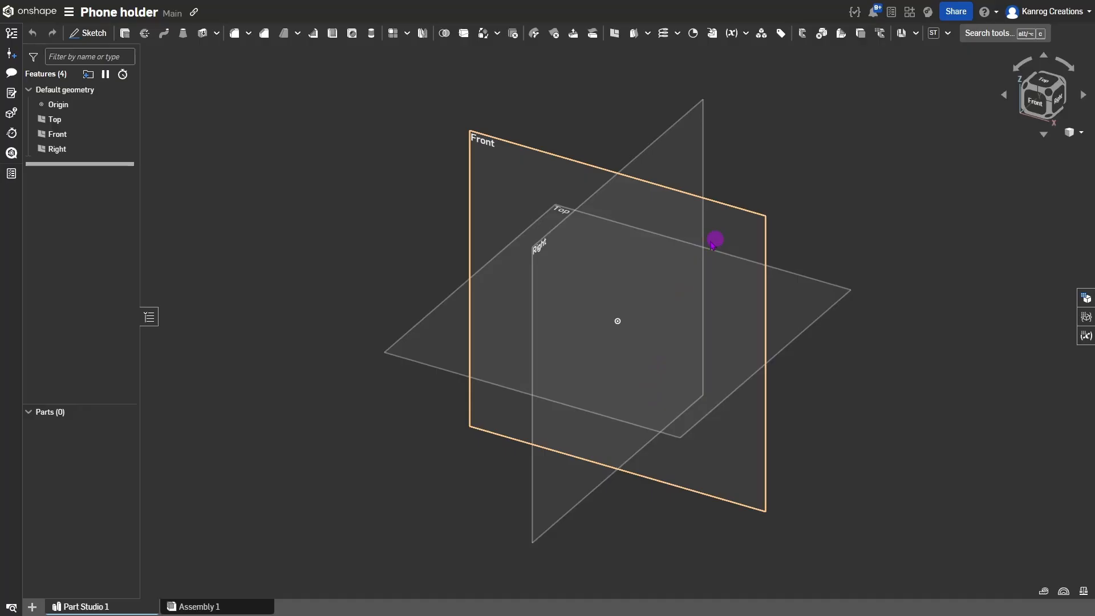
pyautogui.moveTo(660, 253); pyautogui.dragTo(622, 274, button='middle')
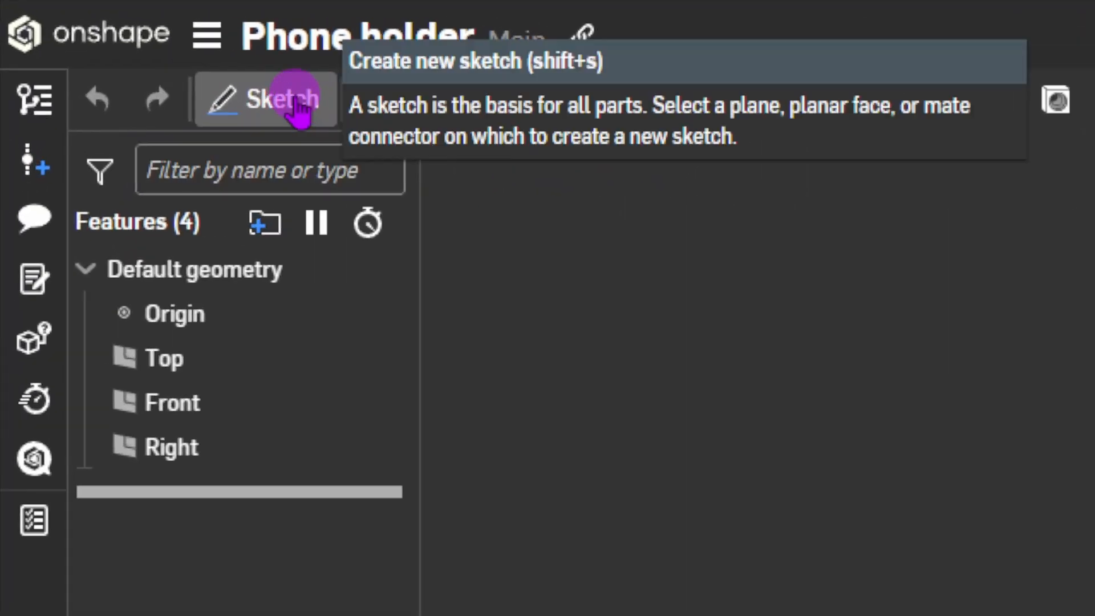
# Start Sketch 1 on the Top plane, view it from directly above, and pick the Line tool.
pyautogui.click(99, 35)
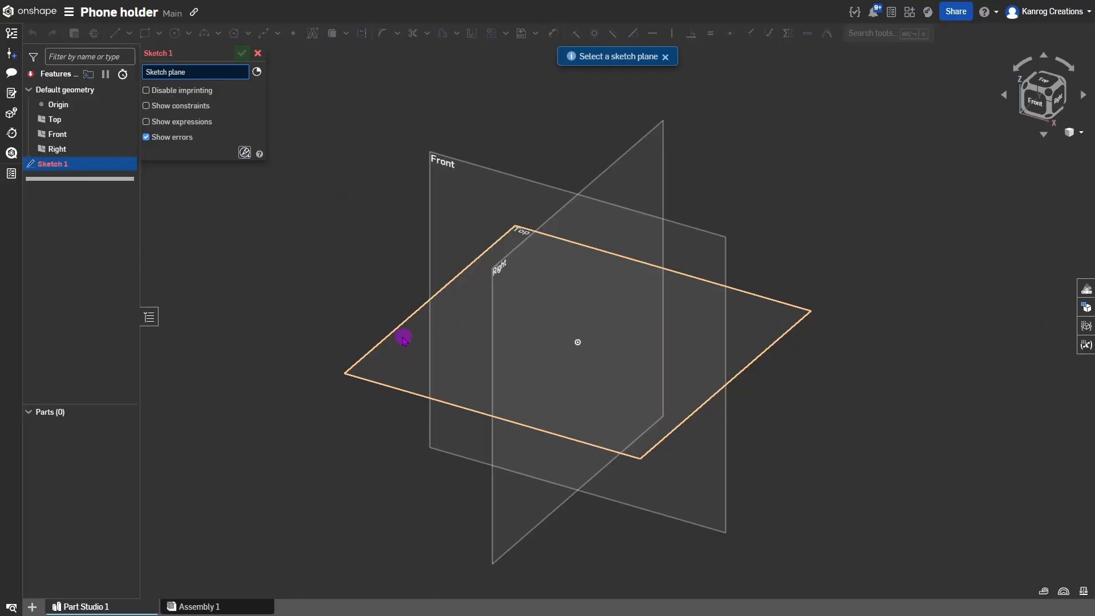
pyautogui.click(410, 354)
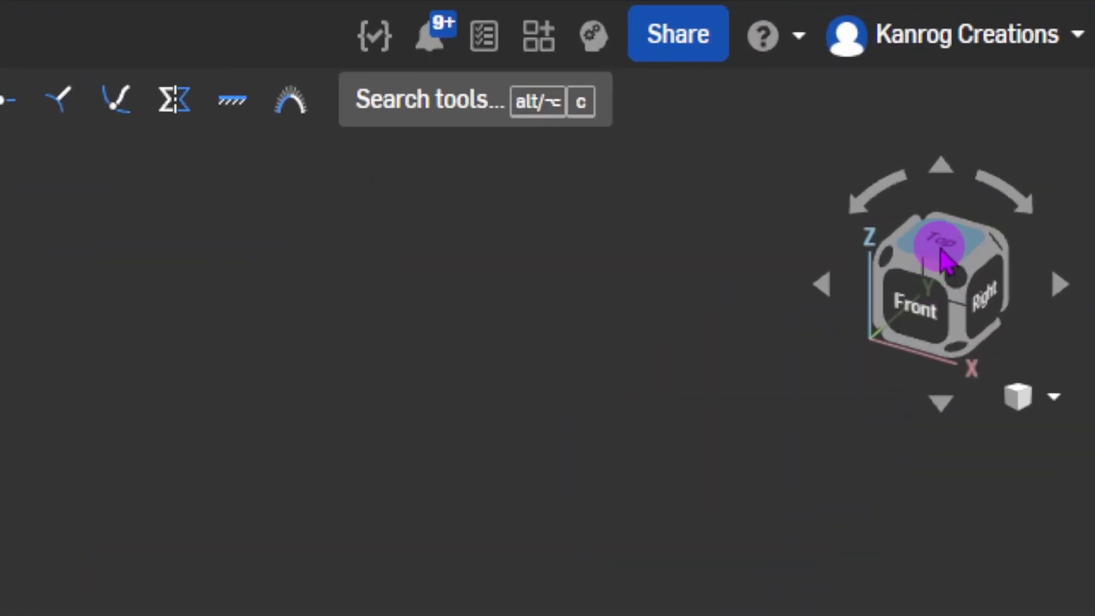
pyautogui.click(941, 253)
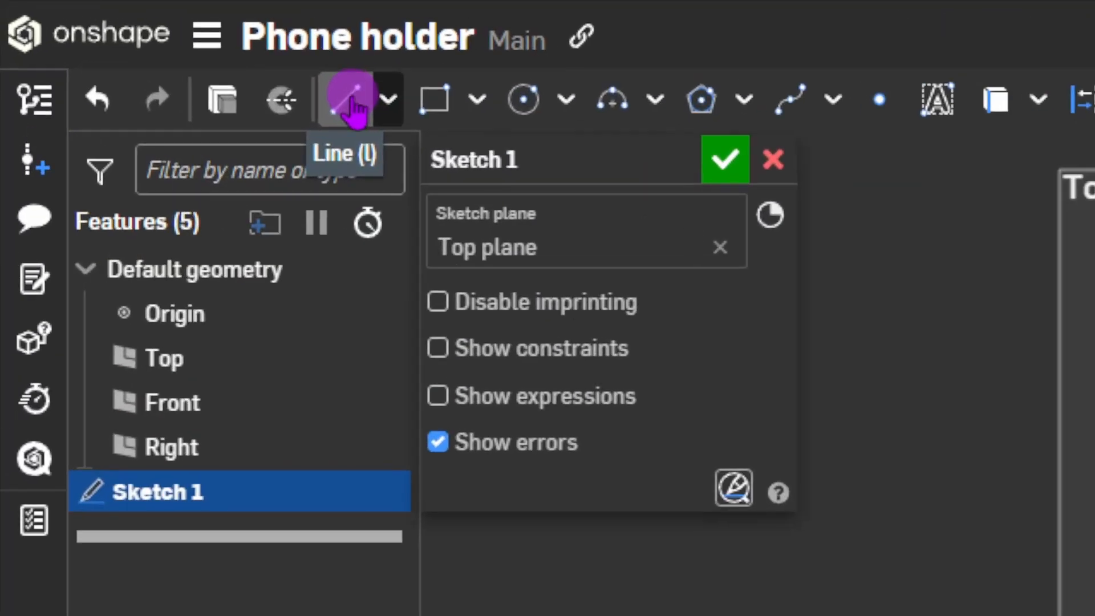
pyautogui.press('l')
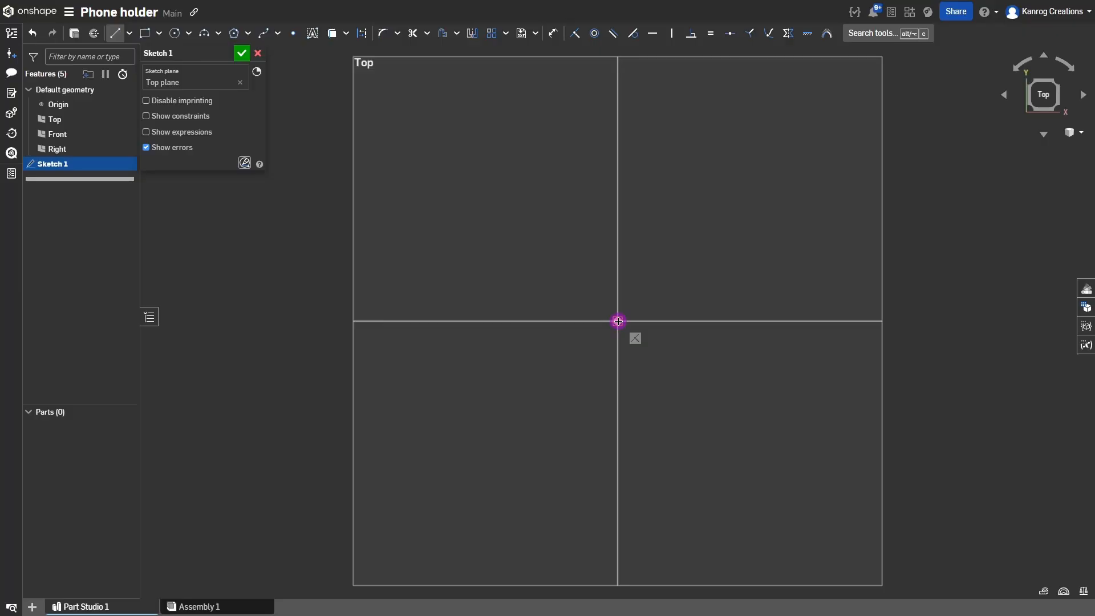
# Draw the A outline from the origin over the apex, down the left foot, and across the base to the right foot.
pyautogui.click(618, 320)
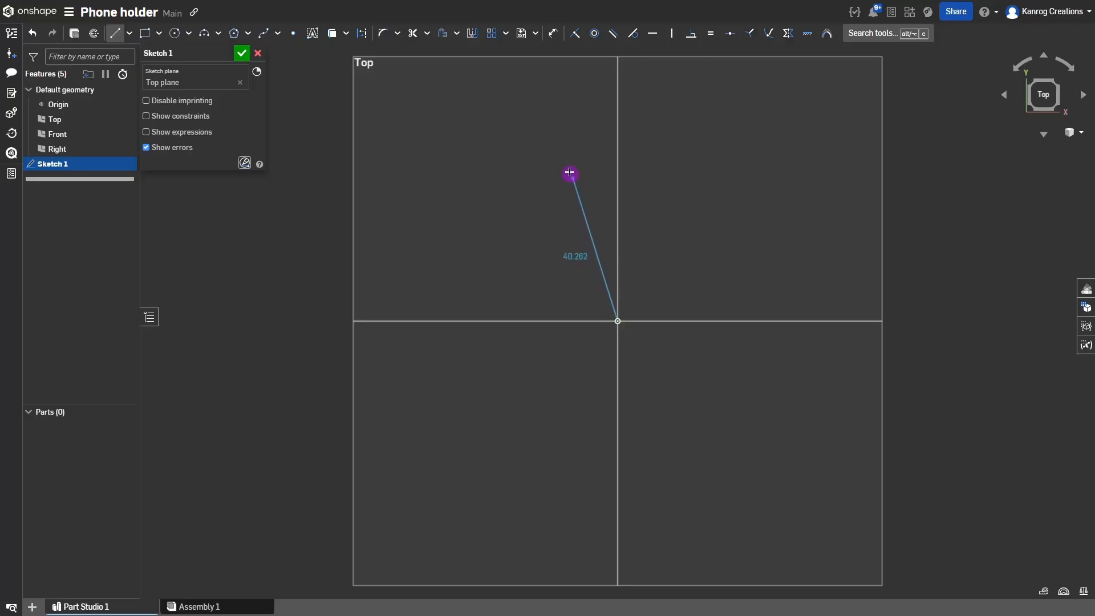
pyautogui.click(540, 165)
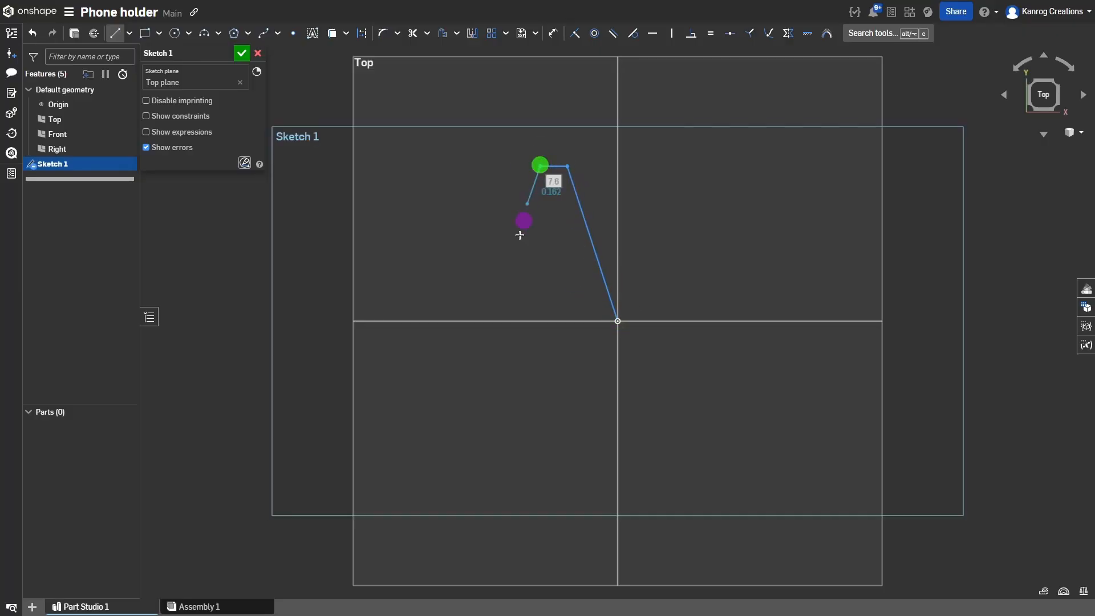
pyautogui.click(477, 340)
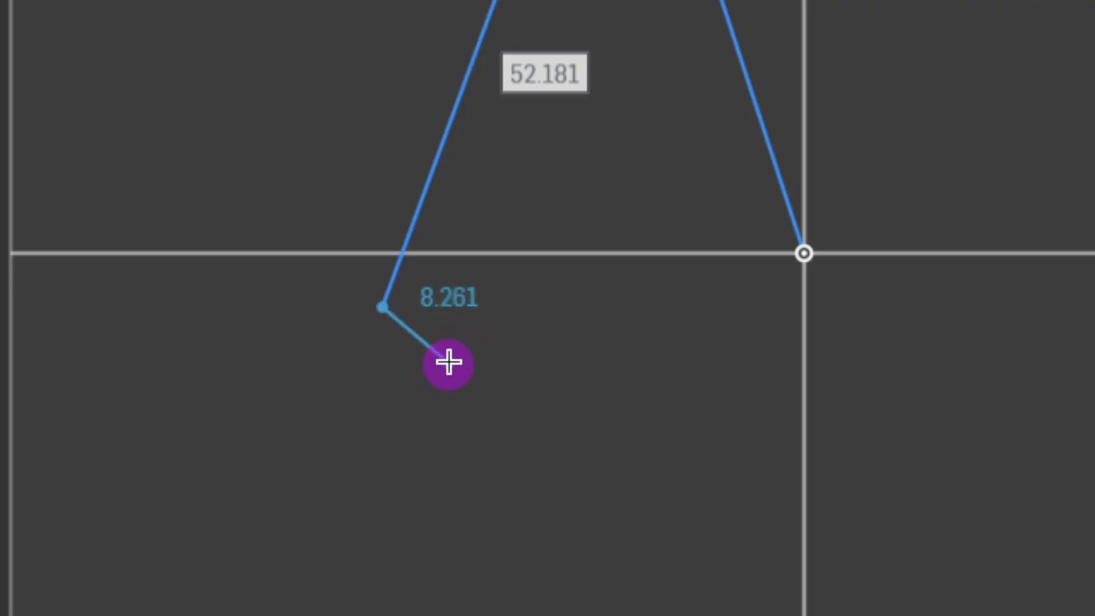
pyautogui.click(450, 308)
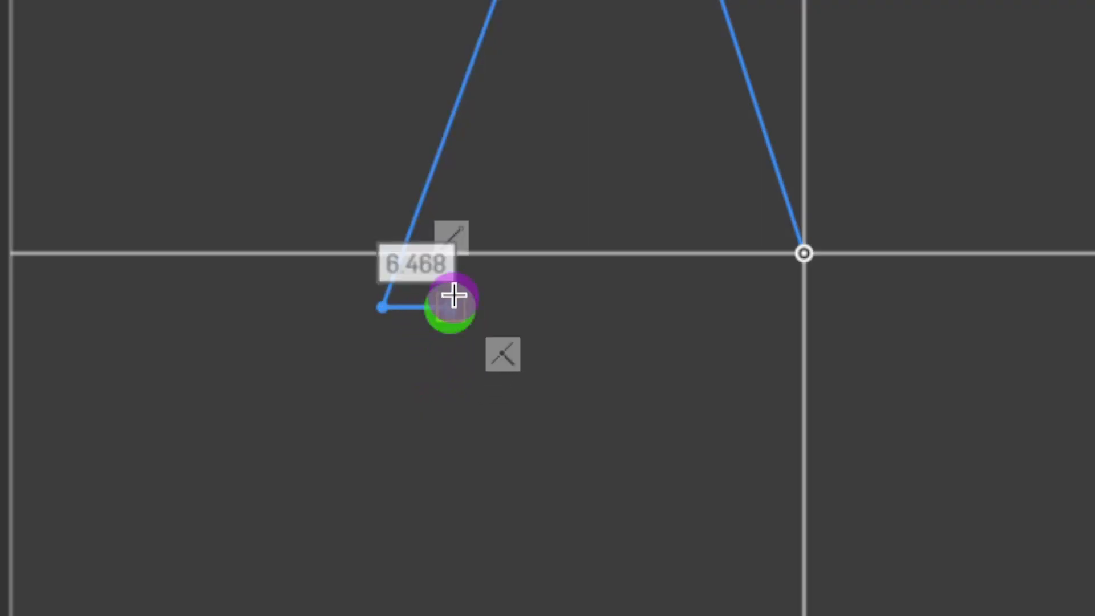
pyautogui.click(471, 254)
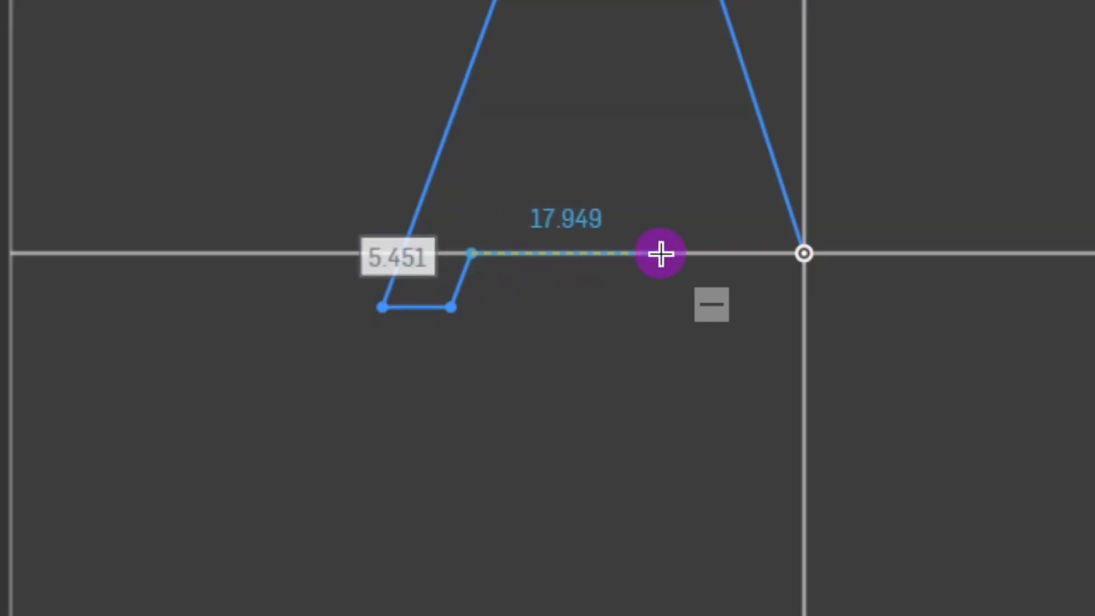
pyautogui.click(703, 253)
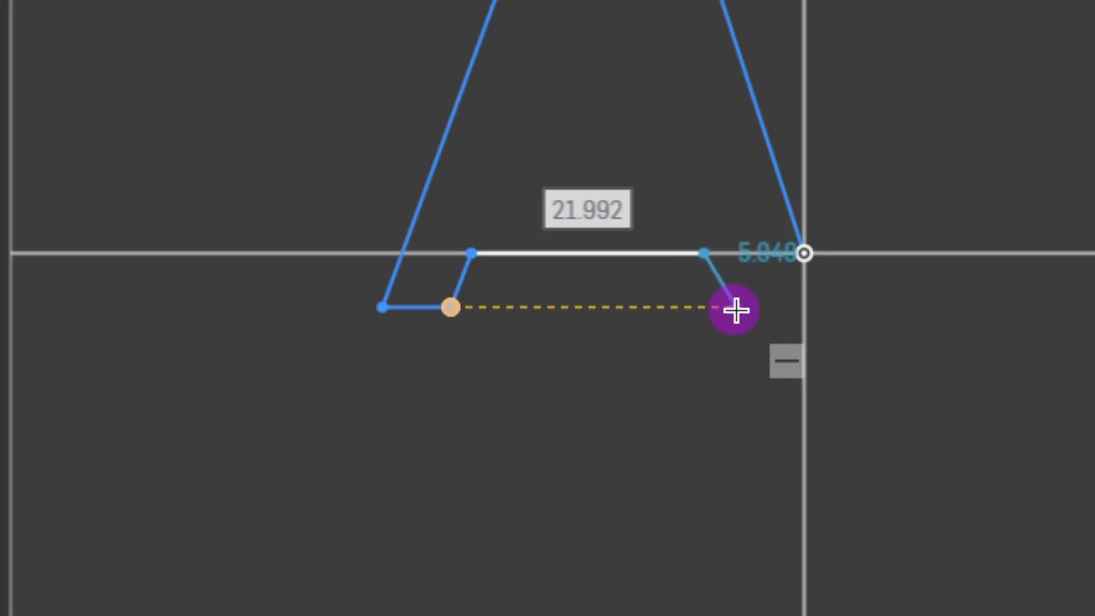
pyautogui.click(722, 309)
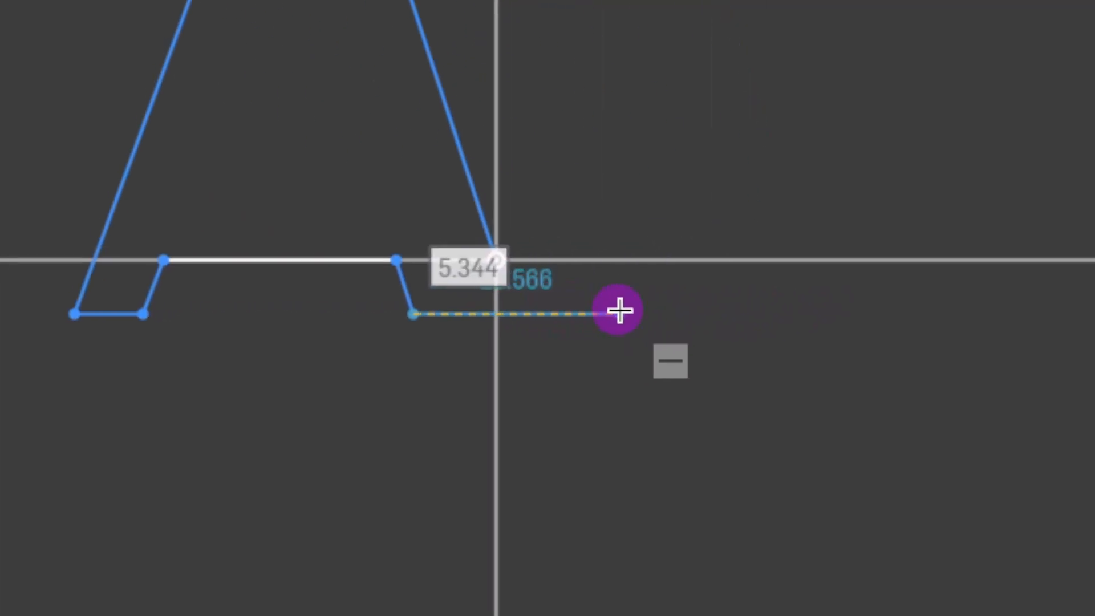
# Draw the right-hand hook with its angled edge and short lip, closing the profile at the origin.
pyautogui.click(633, 312)
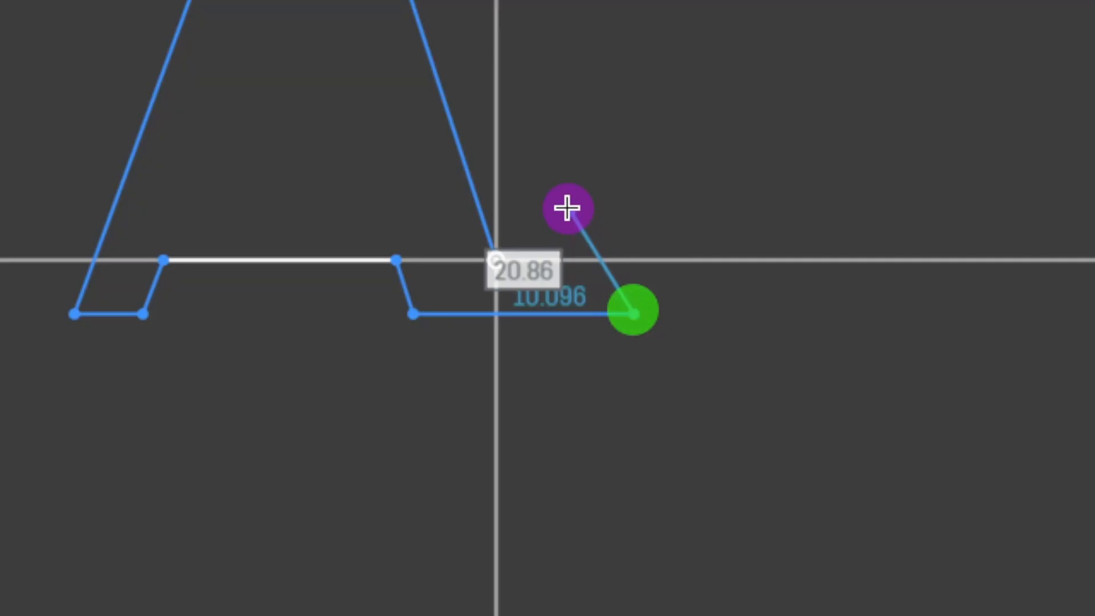
pyautogui.click(564, 175)
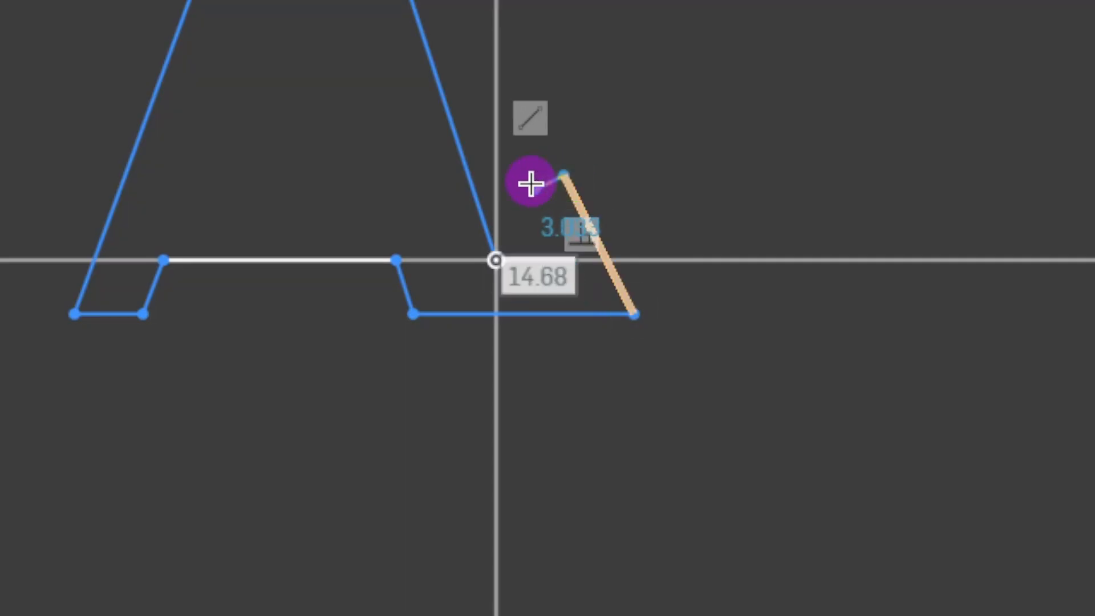
pyautogui.click(533, 187)
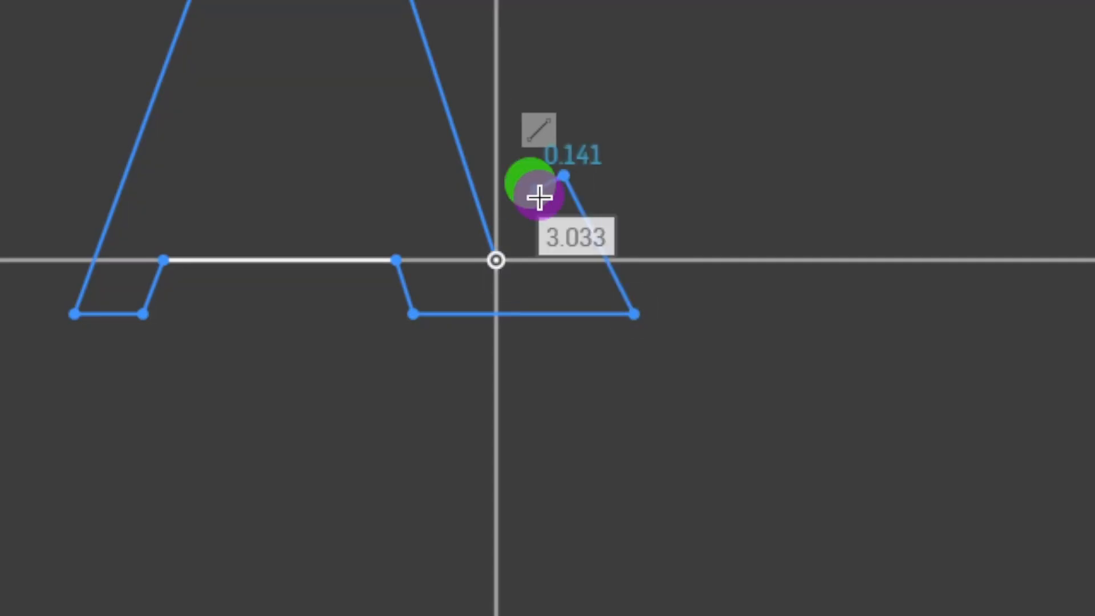
pyautogui.click(555, 226)
pyautogui.click(501, 250)
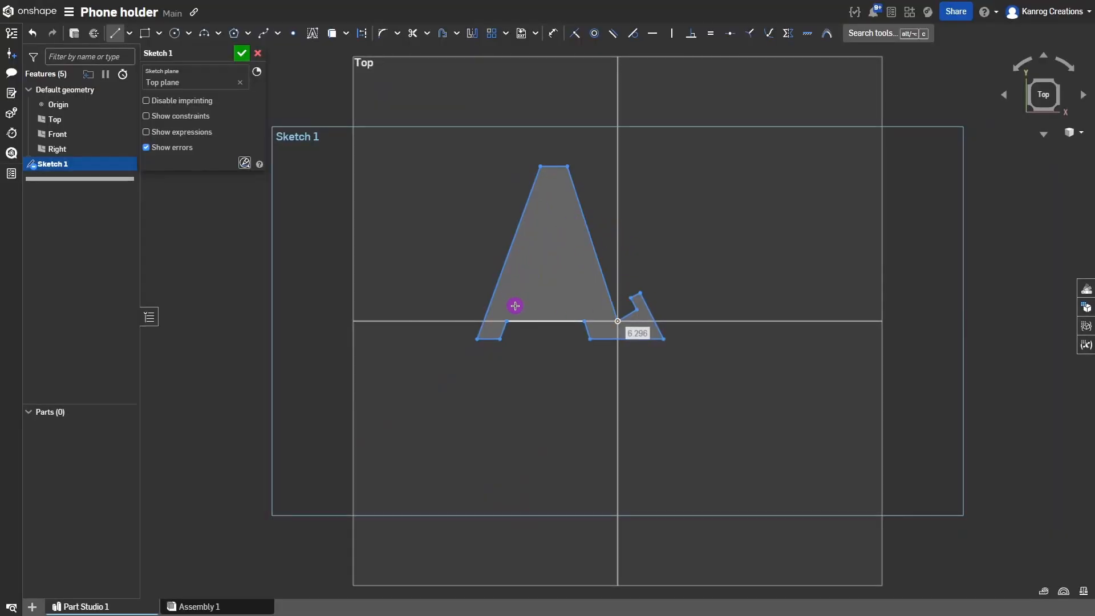
# Draw a closed three-sided triangle inside the A, then leave line drawing.
pyautogui.click(513, 306)
pyautogui.click(579, 304)
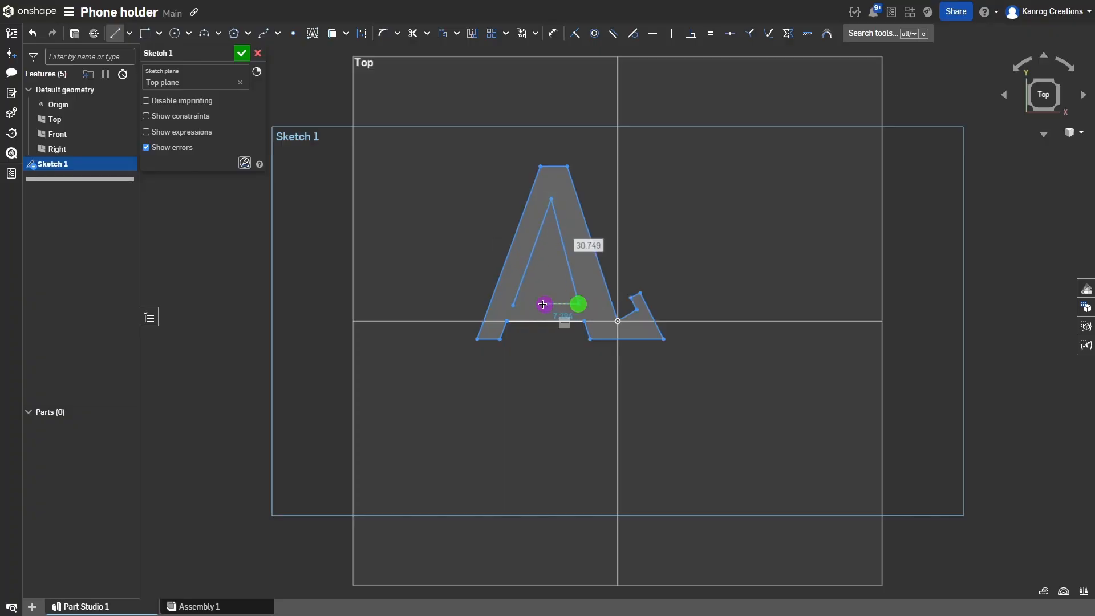
pyautogui.click(514, 307)
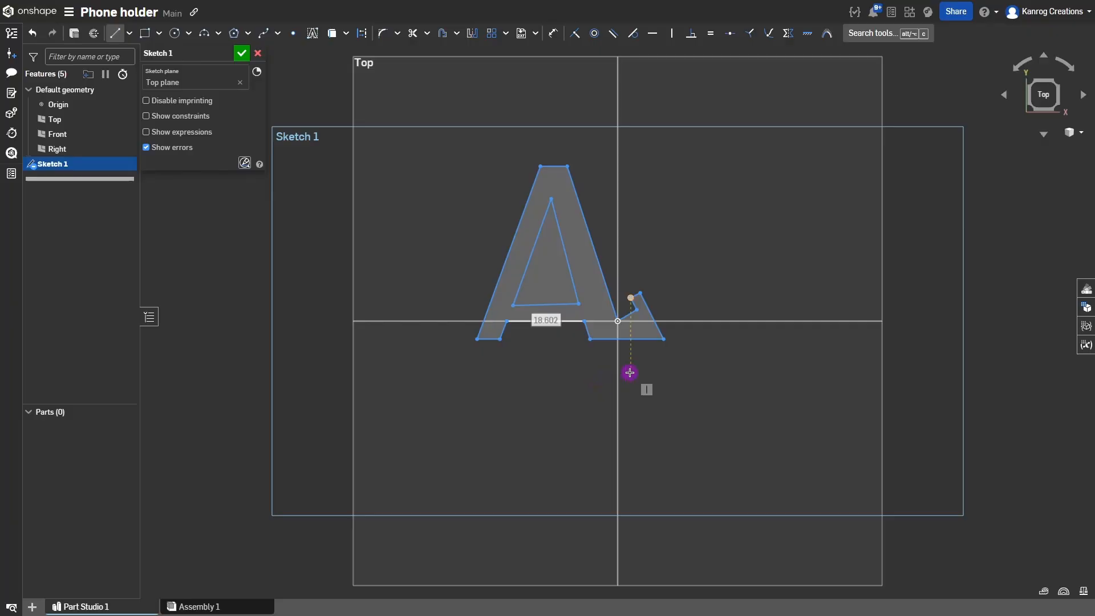
pyautogui.press('Escape')
pyautogui.click(462, 280)
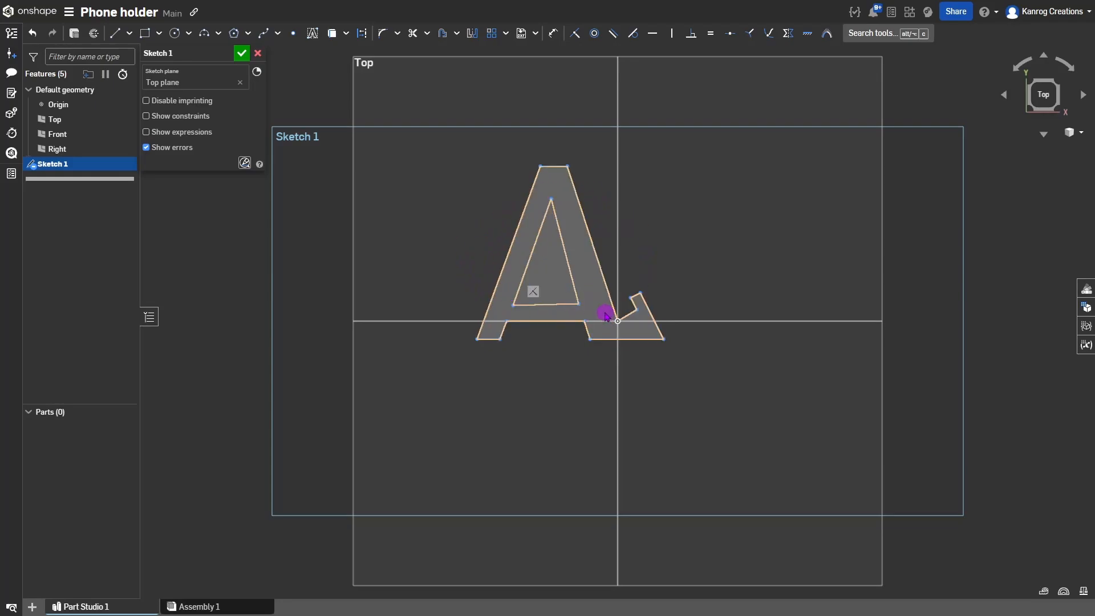
# Make the A's outer right edge perpendicular to the short foot segment, nudging the foot into place.
pyautogui.click(602, 274)
pyautogui.click(628, 313)
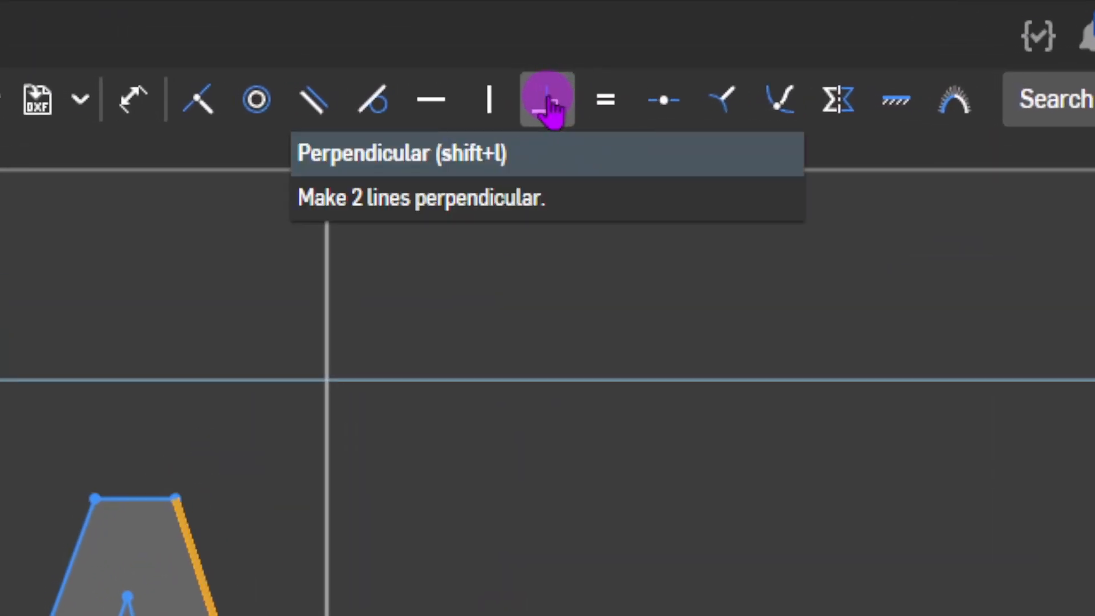
pyautogui.hotkey('shift', 'l')
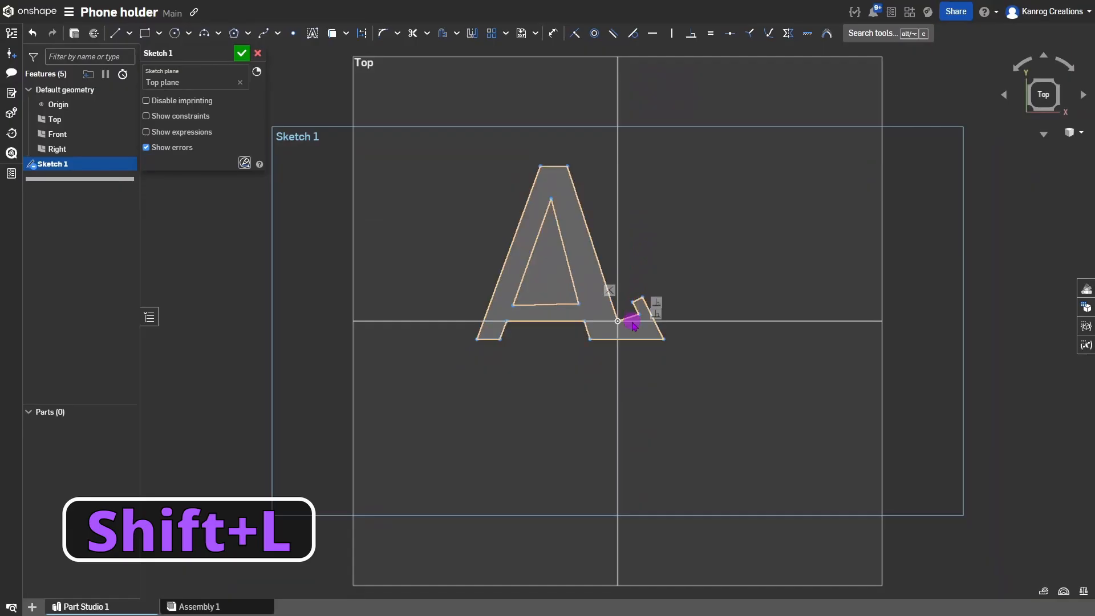
pyautogui.moveTo(637, 317)
pyautogui.mouseDown()
pyautogui.moveTo(632, 310)
pyautogui.moveTo(641, 314)
pyautogui.mouseUp()
pyautogui.scroll(3, 547, 311)
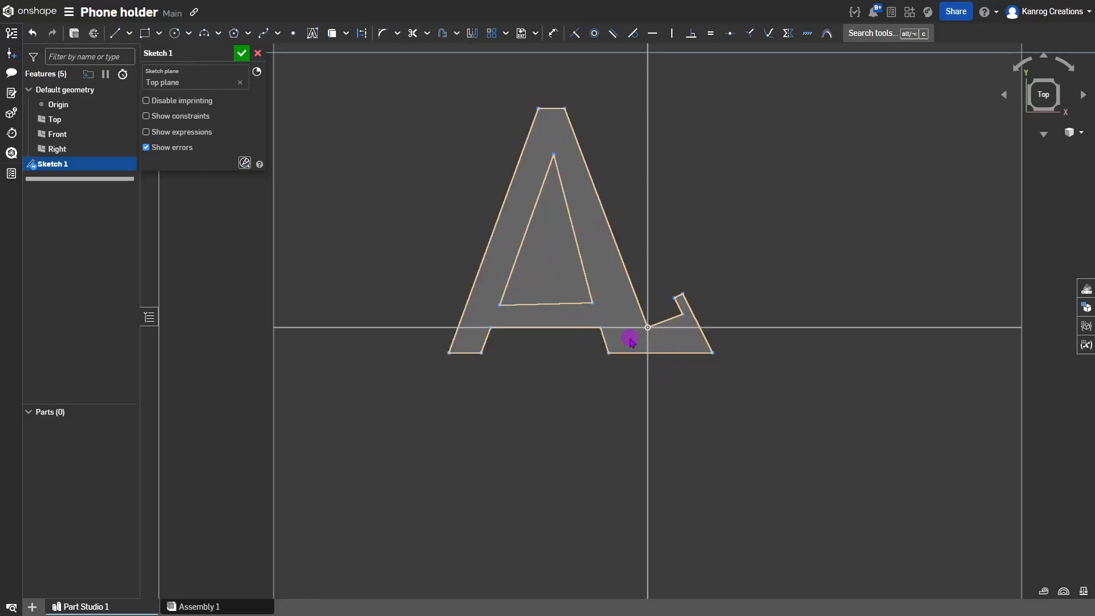
# Constrain the inner triangle's right and left edges parallel to the A's matching outer edges.
pyautogui.click(571, 217)
pyautogui.click(601, 208)
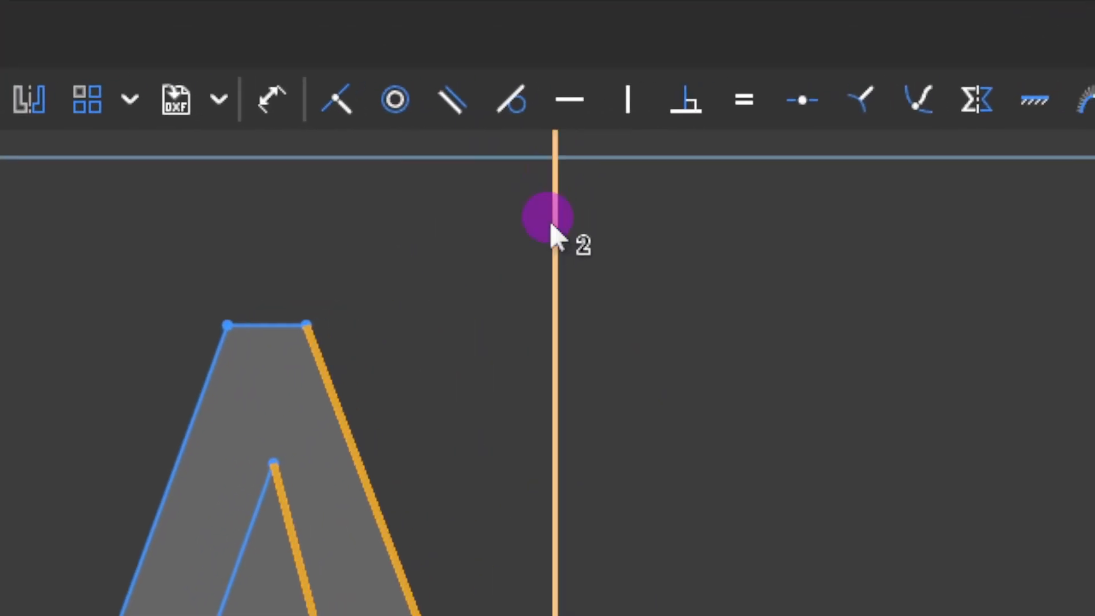
pyautogui.click(478, 100)
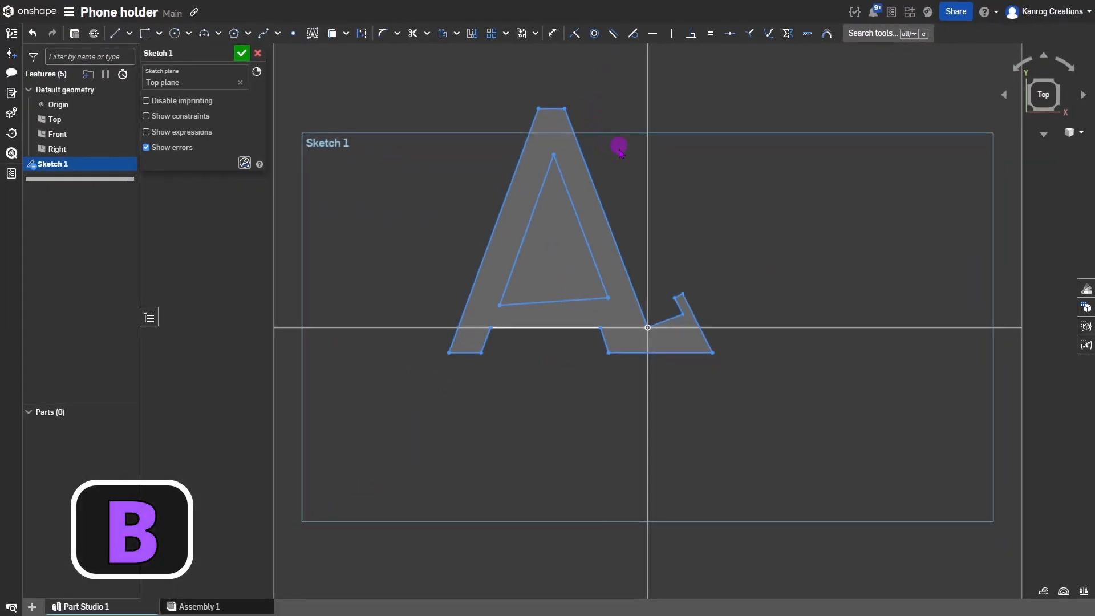
pyautogui.click(546, 181)
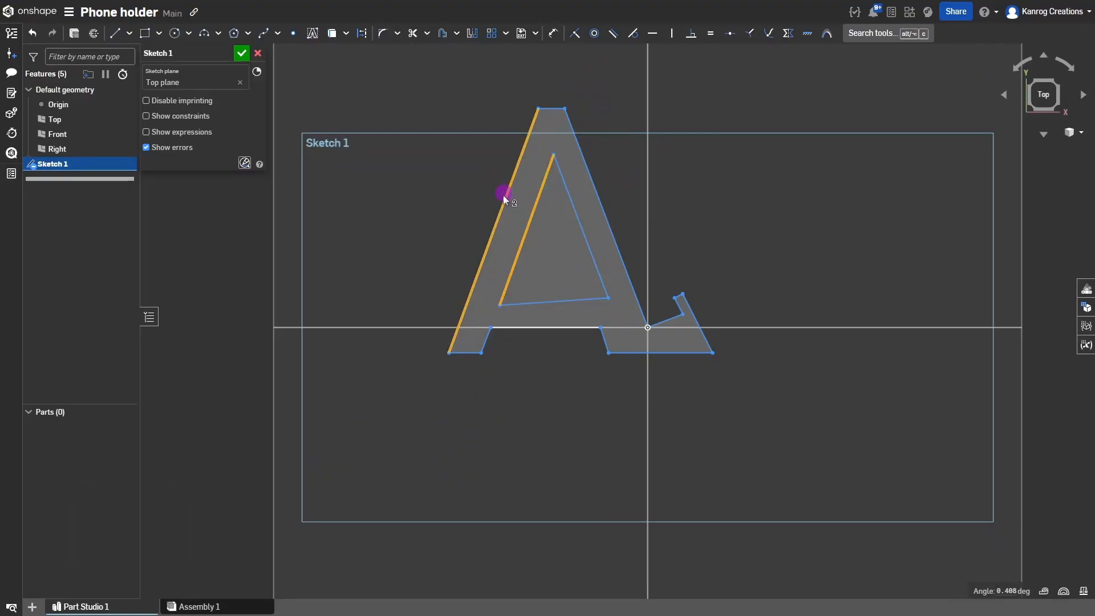
pyautogui.click(485, 340)
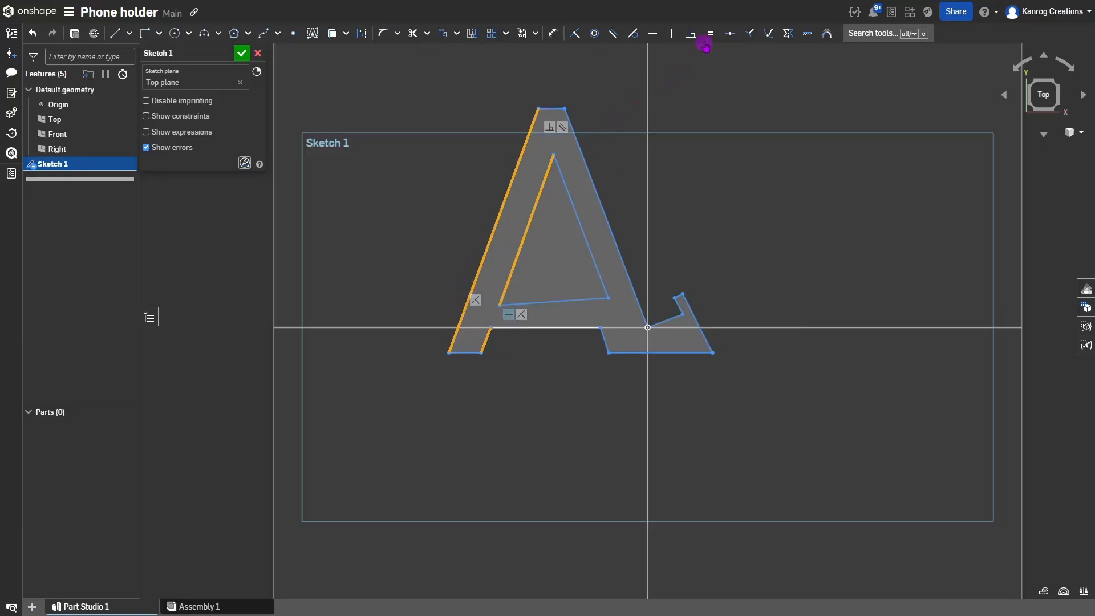
pyautogui.press('b')
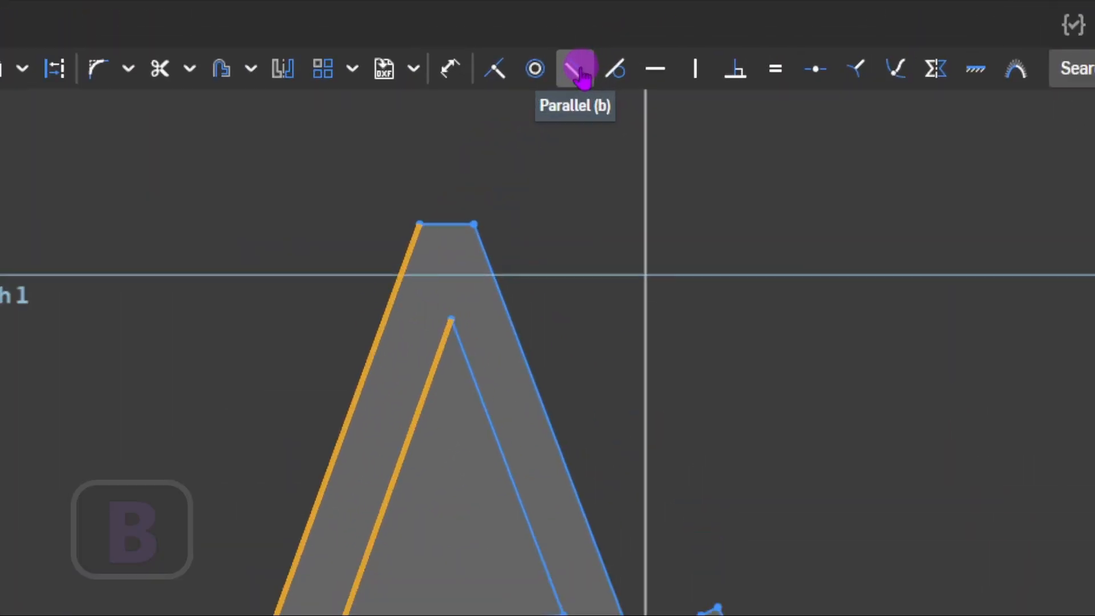
pyautogui.click(579, 71)
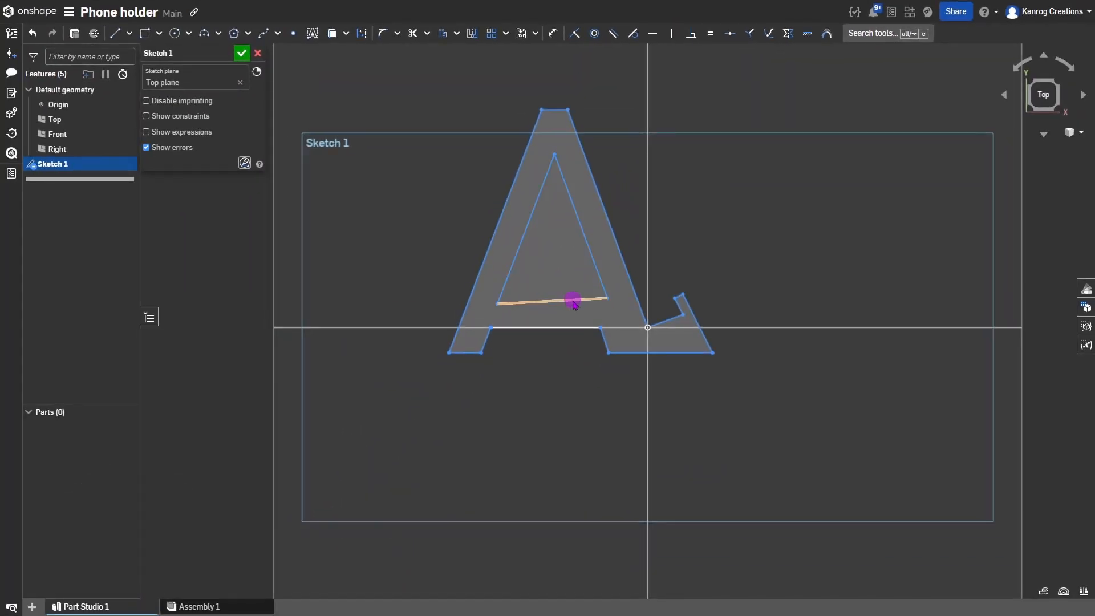
# Make the inner triangle's bottom edge horizontal.
pyautogui.click(573, 300)
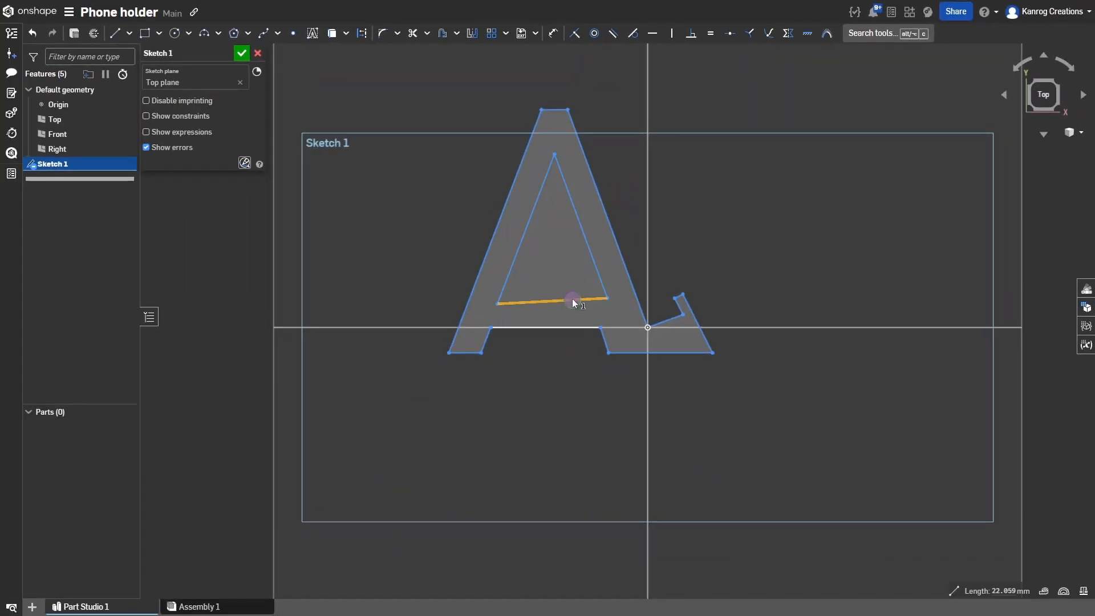
pyautogui.click(553, 325)
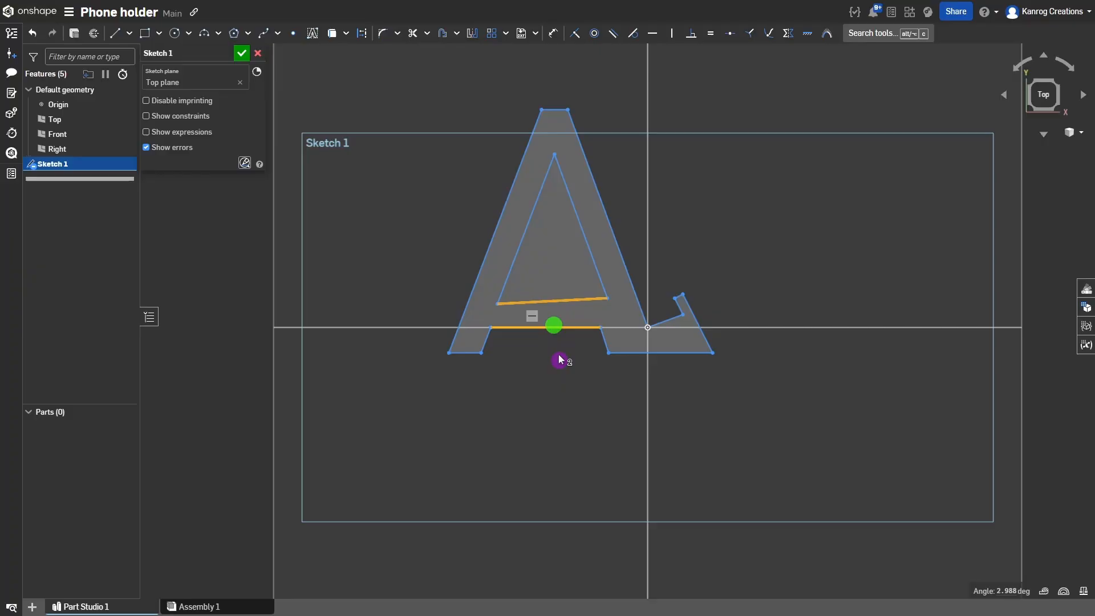
pyautogui.click(571, 327)
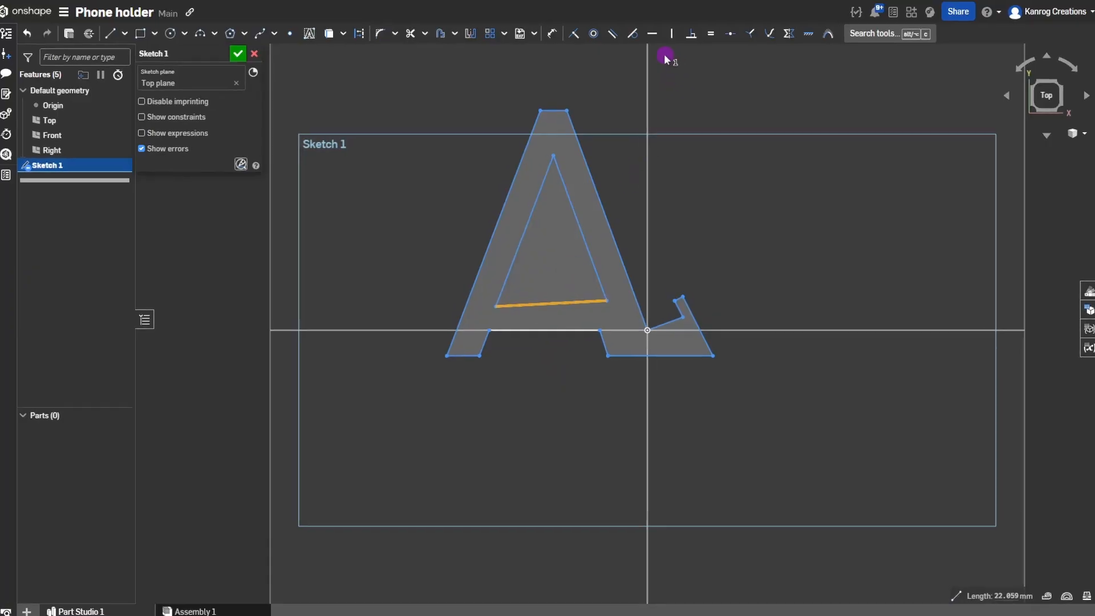
pyautogui.press('h')
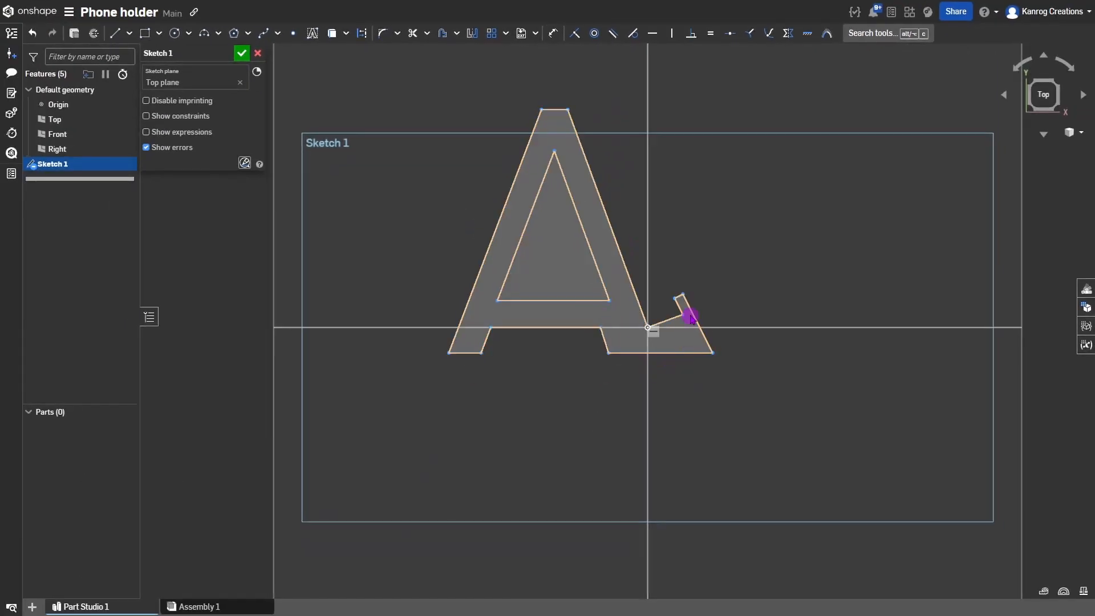
# Square the hook's corner with a Perpendicular constraint and drag the right foot's corner and inner edge outward.
pyautogui.moveTo(683, 295)
pyautogui.mouseDown()
pyautogui.moveTo(721, 298)
pyautogui.moveTo(699, 286)
pyautogui.moveTo(707, 291)
pyautogui.moveTo(680, 302)
pyautogui.mouseUp()
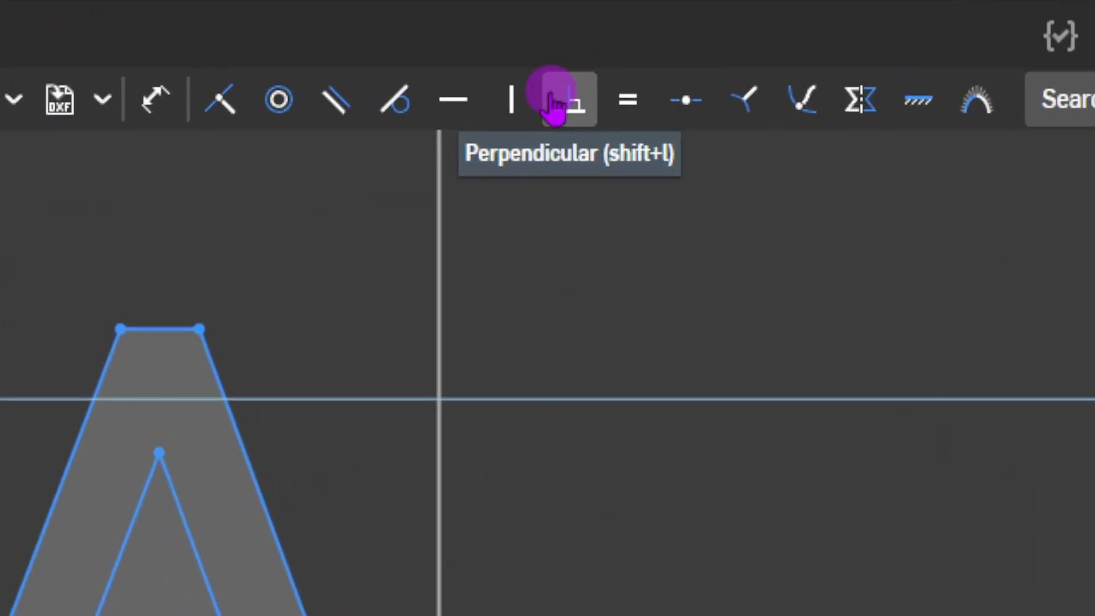
pyautogui.click(691, 35)
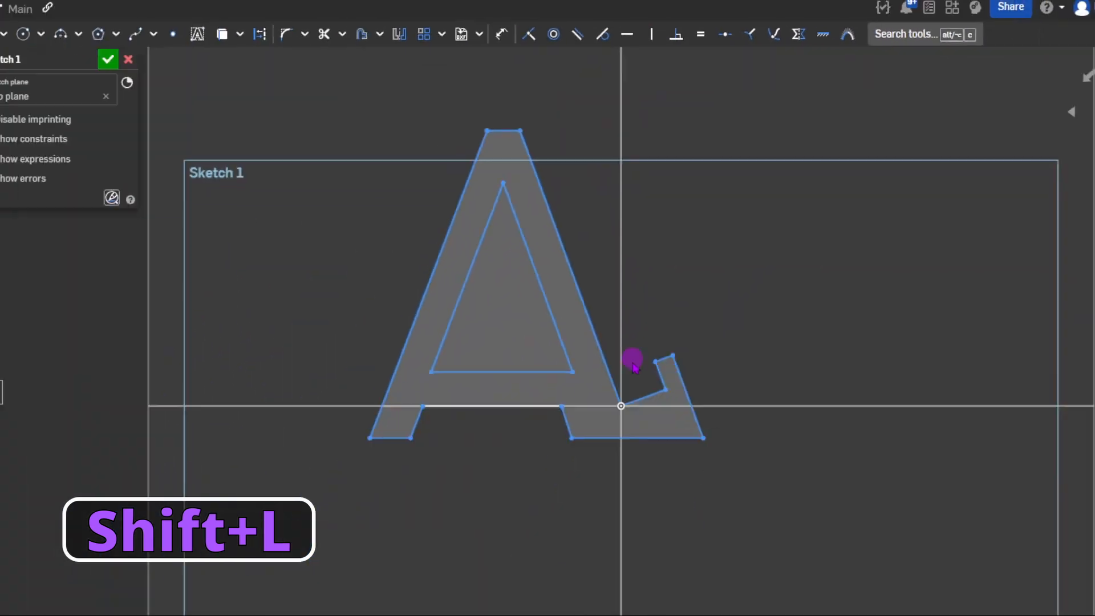
pyautogui.click(683, 305)
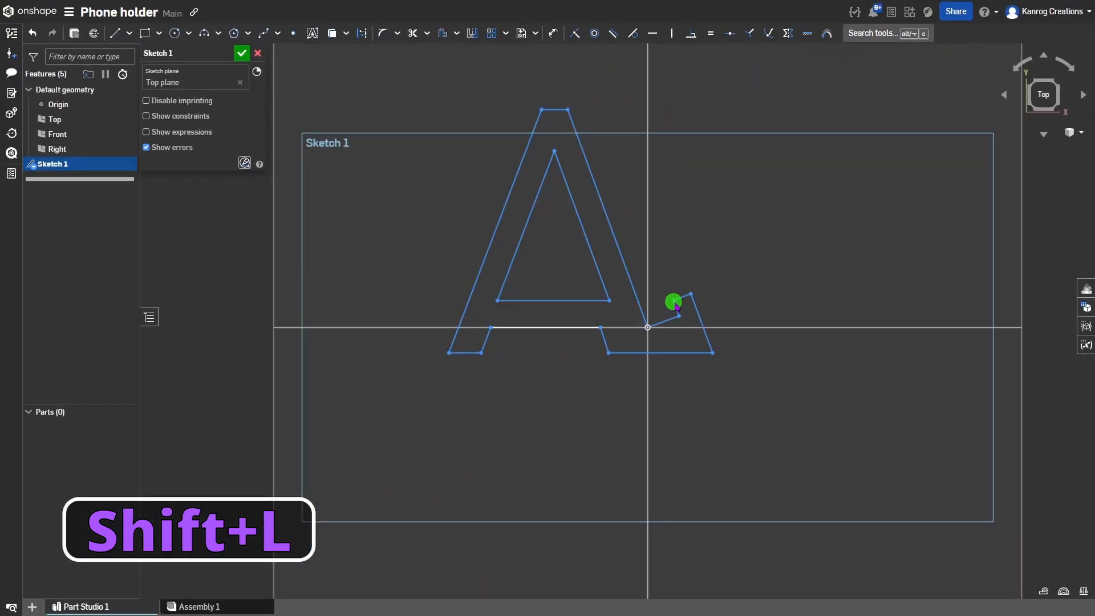
pyautogui.moveTo(712, 352)
pyautogui.mouseDown()
pyautogui.moveTo(707, 344)
pyautogui.moveTo(726, 357)
pyautogui.mouseUp()
pyautogui.moveTo(608, 341); pyautogui.dragTo(619, 349)
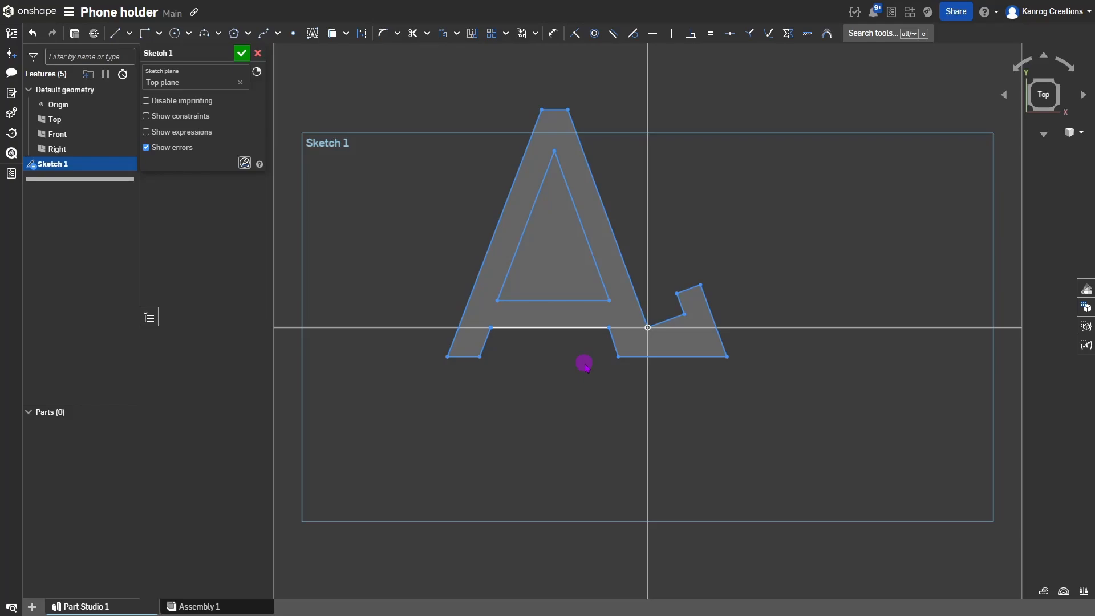
# Dimension the right leg's inner-to-outer edge distance to 8 mm and place the label between the edges.
pyautogui.press('d')
pyautogui.click(587, 237)
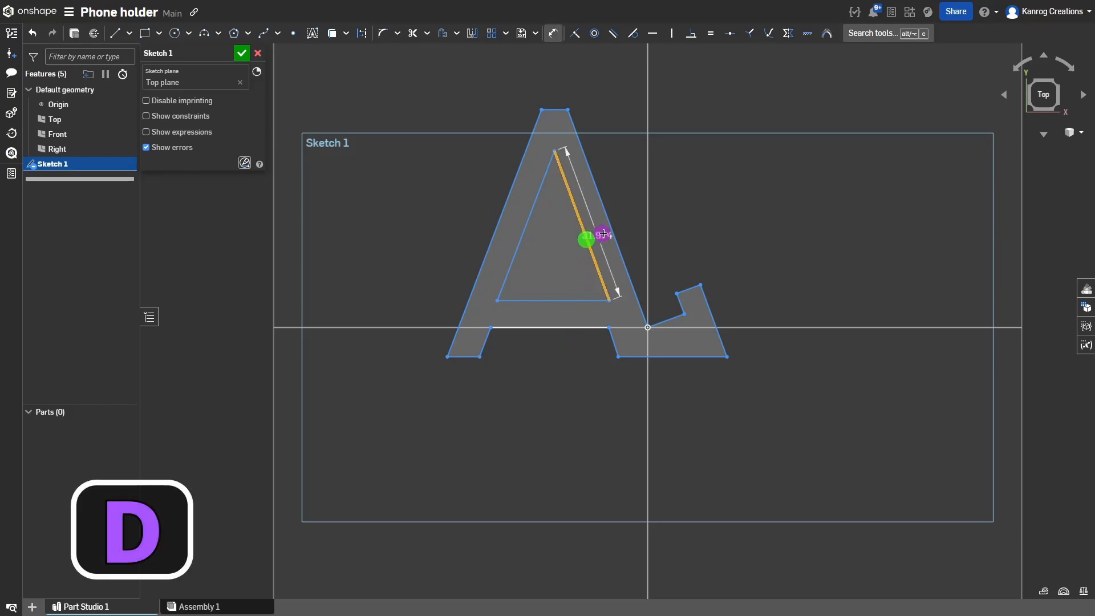
pyautogui.click(611, 232)
pyautogui.click(611, 232)
pyautogui.click(598, 226)
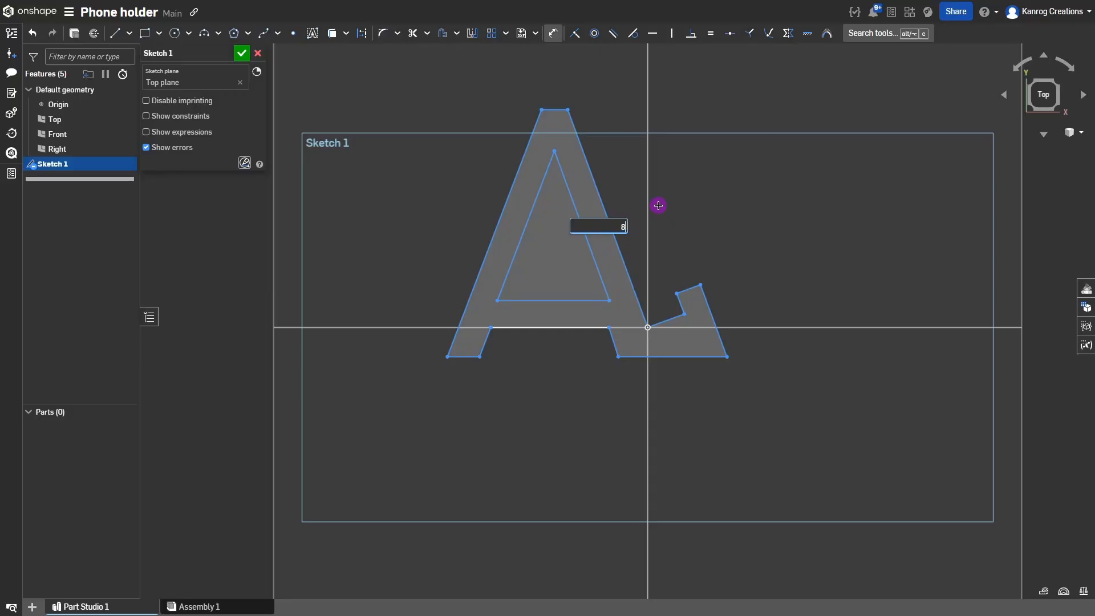
pyautogui.write('8')
pyautogui.press('Return')
pyautogui.scroll(-3, 662, 279)
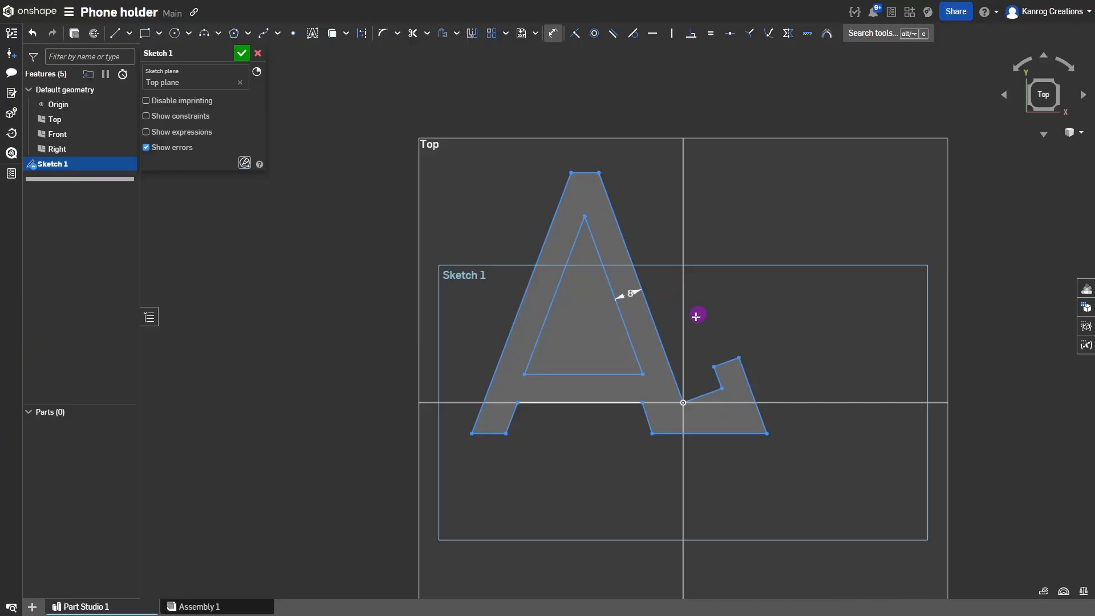
pyautogui.press('Escape')
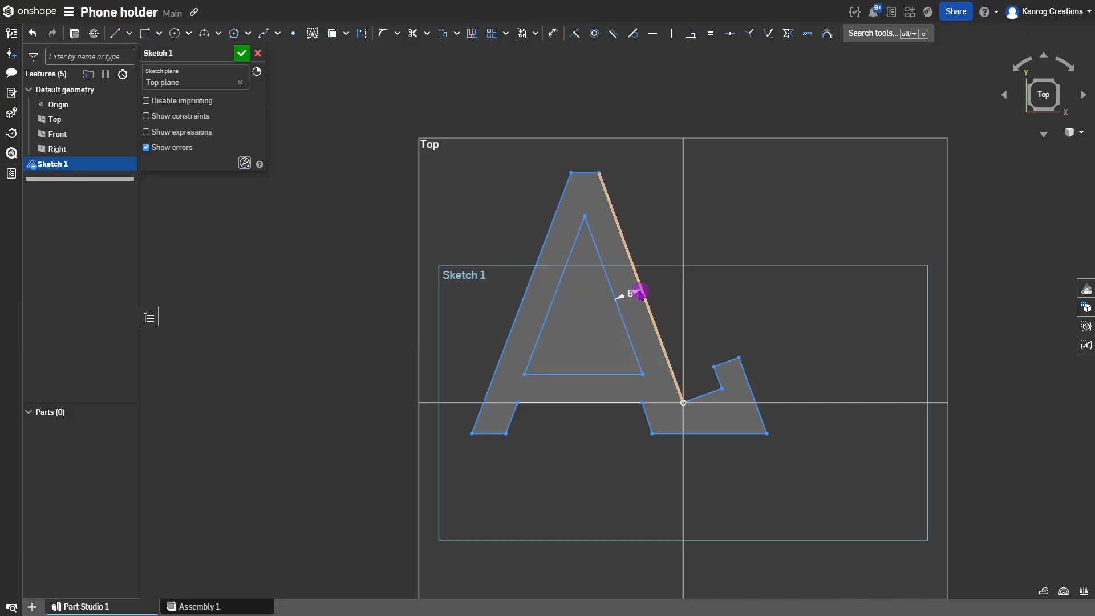
pyautogui.moveTo(627, 290); pyautogui.dragTo(608, 248)
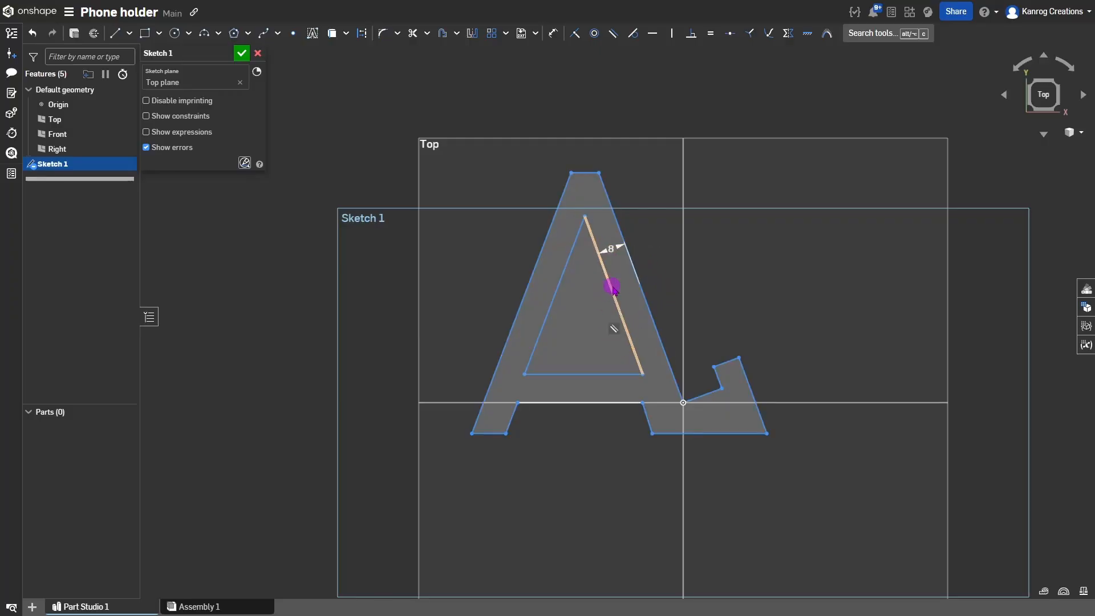
# Select the inner bottom edge and the A's left edges to check them, ending with the inner triangle selected.
pyautogui.click(663, 278)
pyautogui.click(605, 374)
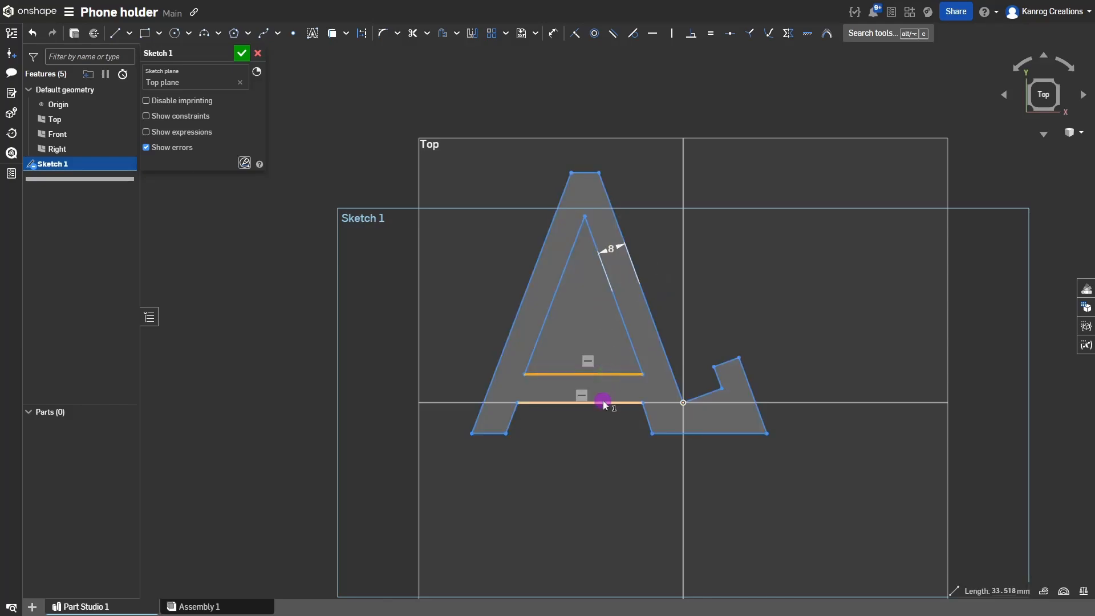
pyautogui.click(596, 427)
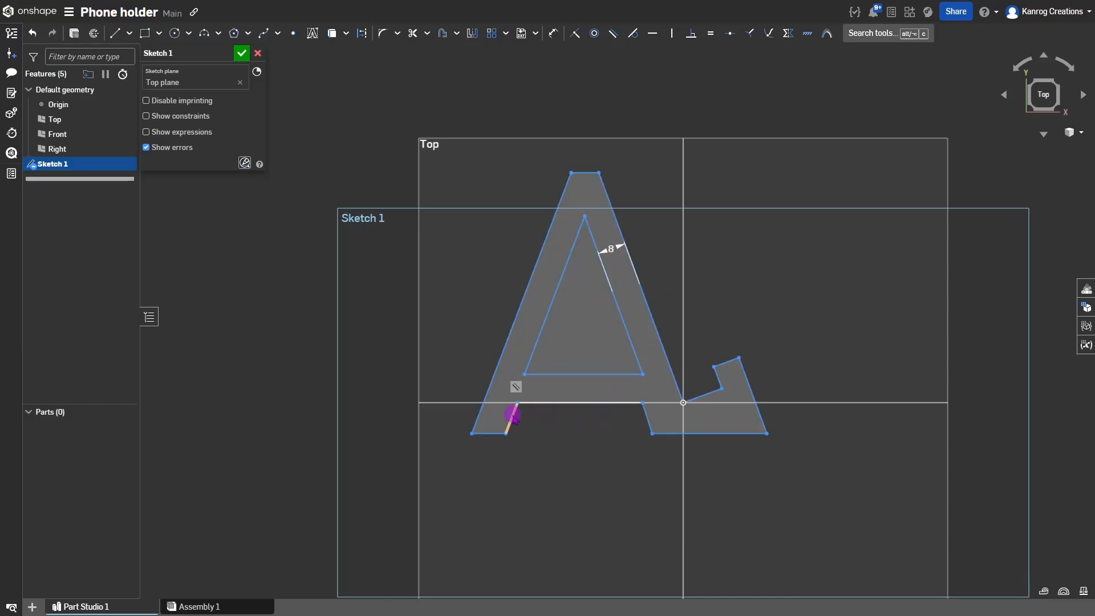
pyautogui.click(512, 414)
pyautogui.click(484, 400)
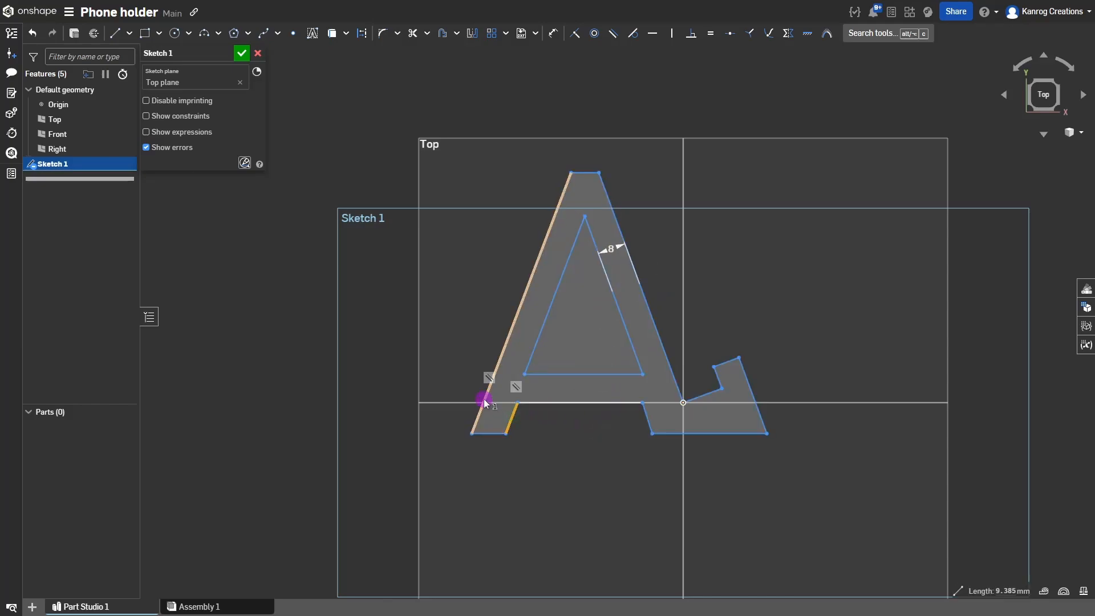
pyautogui.click(538, 336)
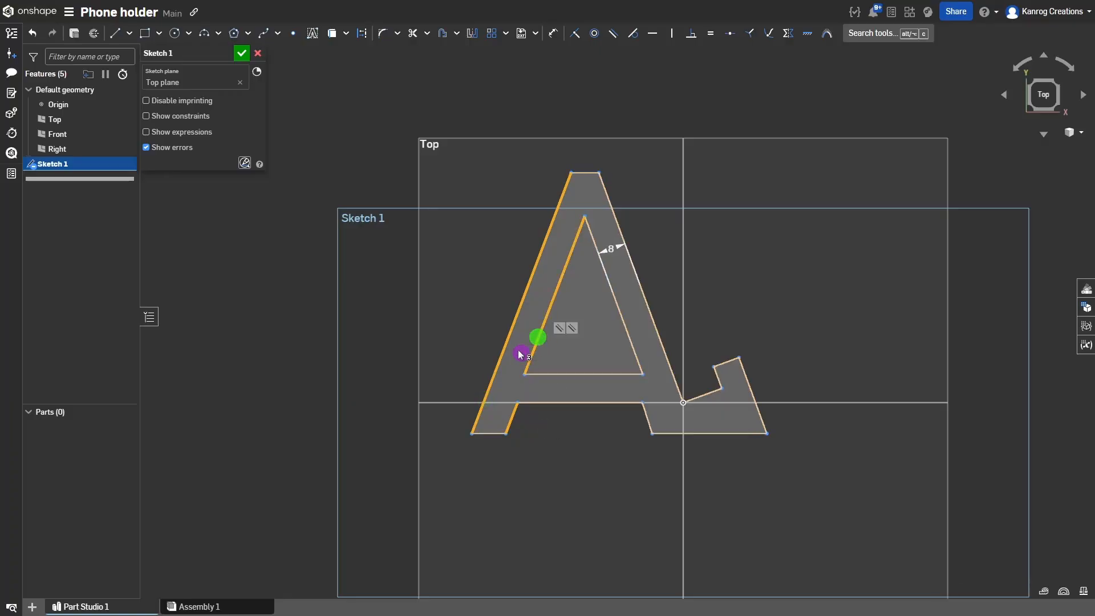
pyautogui.click(565, 431)
pyautogui.click(590, 292)
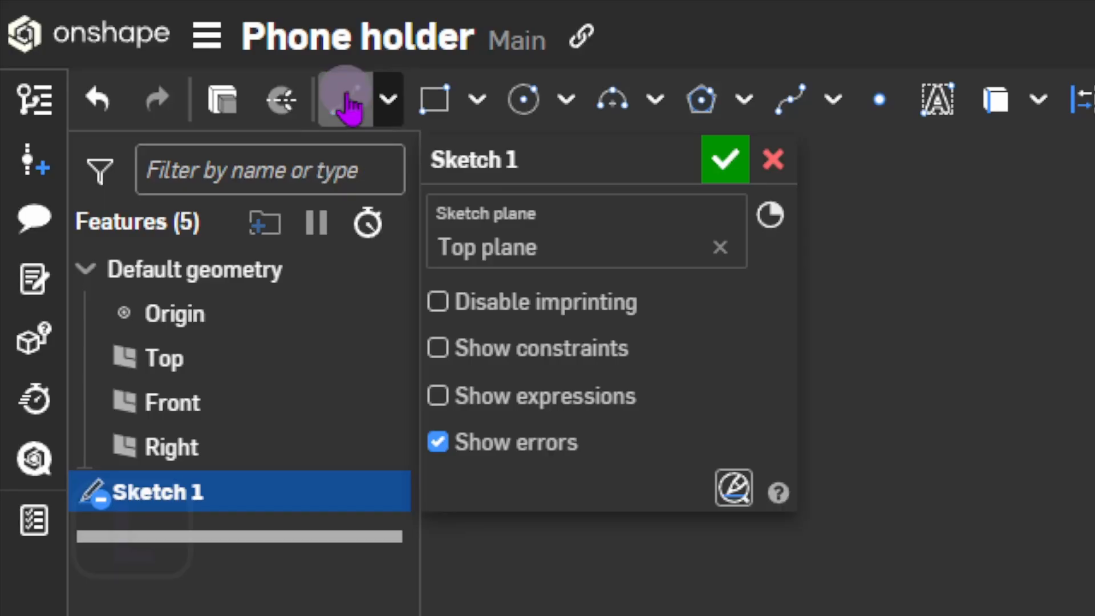
# Draw construction lines from the inner triangle's left and right edges out to the A's outer edges.
pyautogui.press('l')
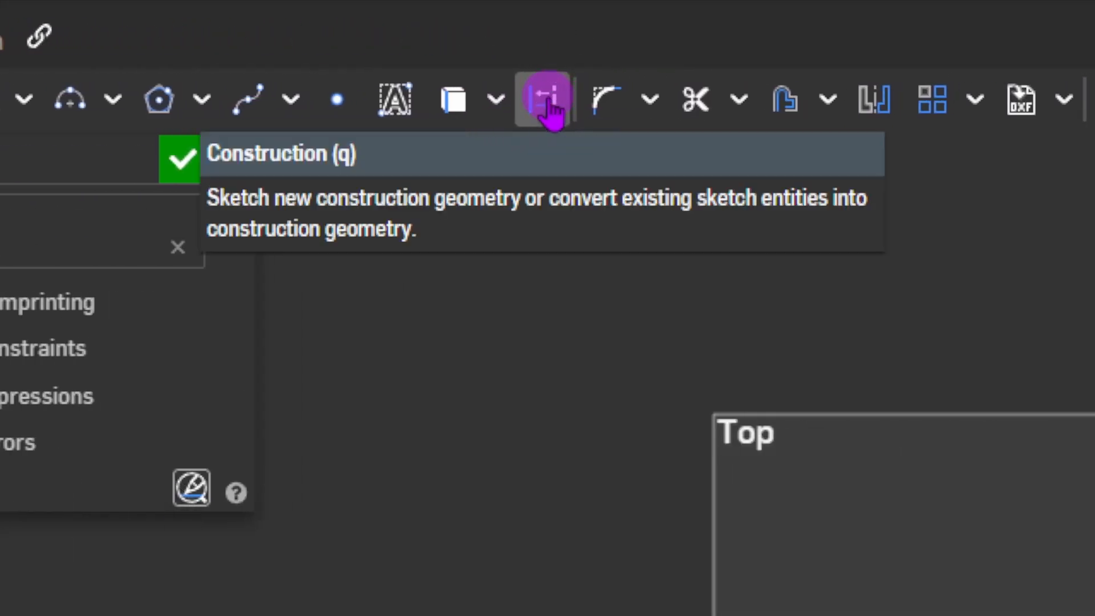
pyautogui.press('q')
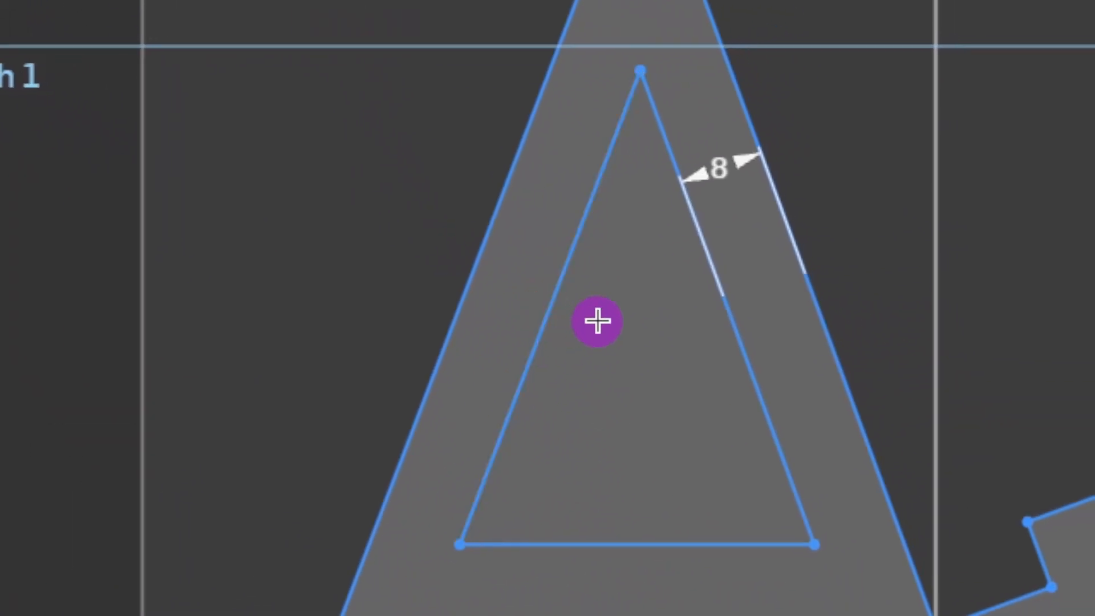
pyautogui.click(553, 309)
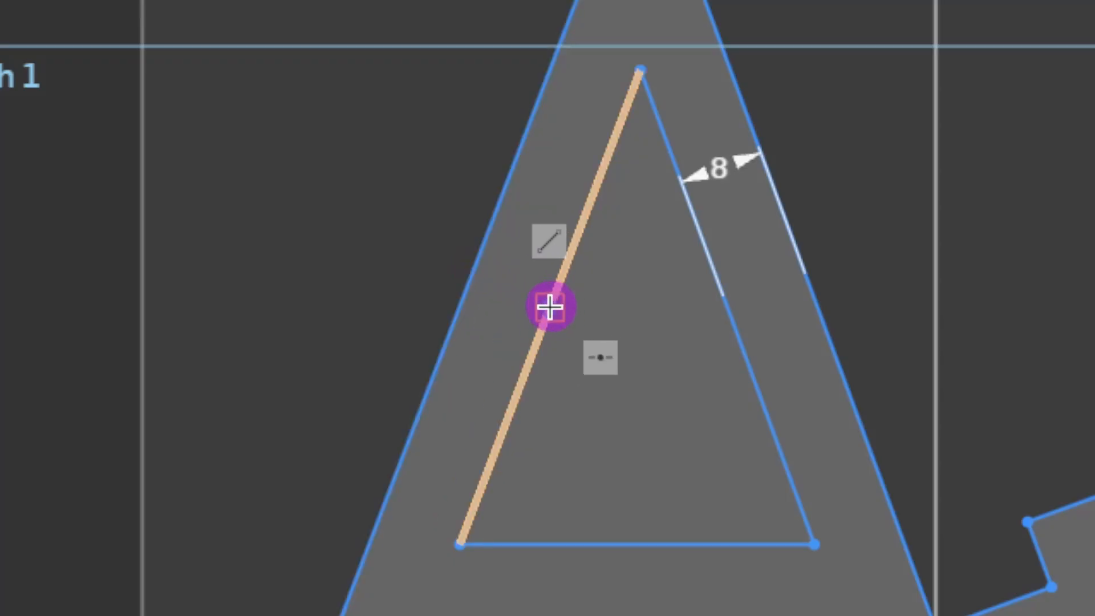
pyautogui.click(537, 297)
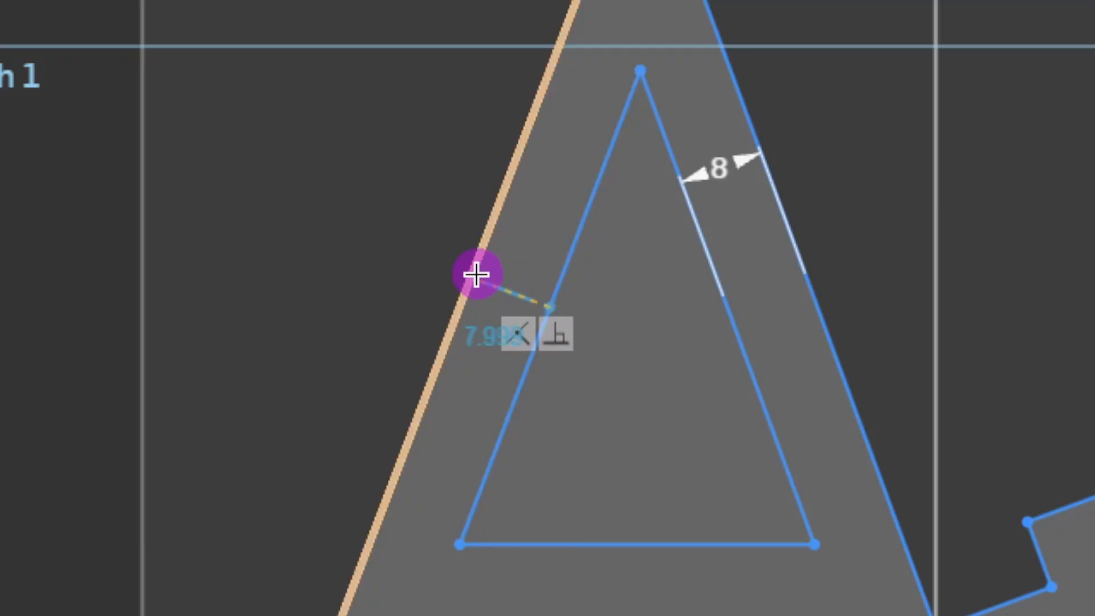
pyautogui.click(476, 275)
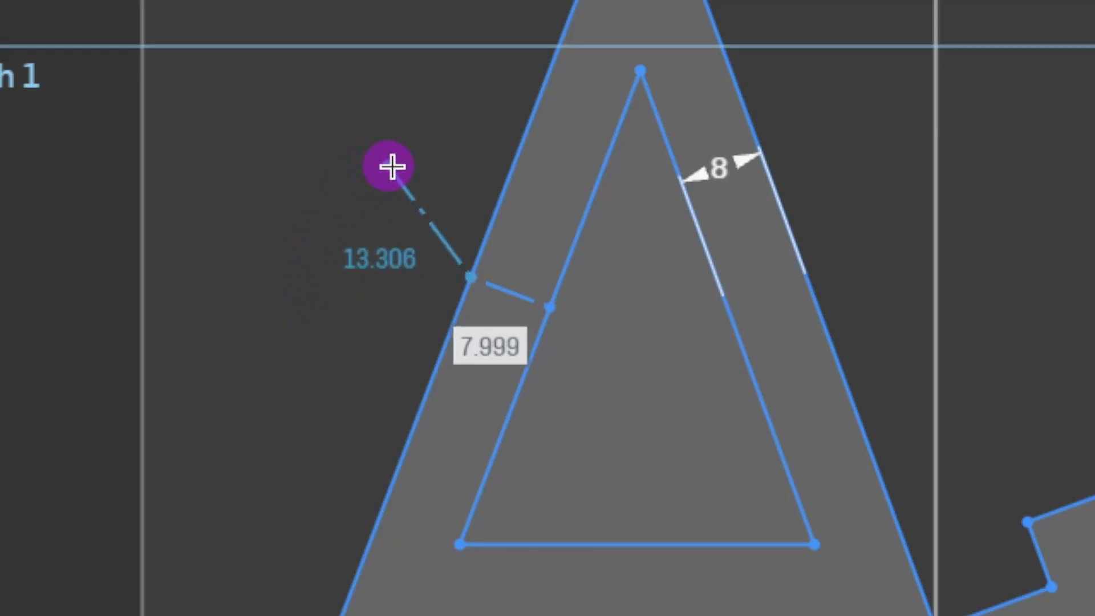
pyautogui.press('l')
pyautogui.click(645, 284)
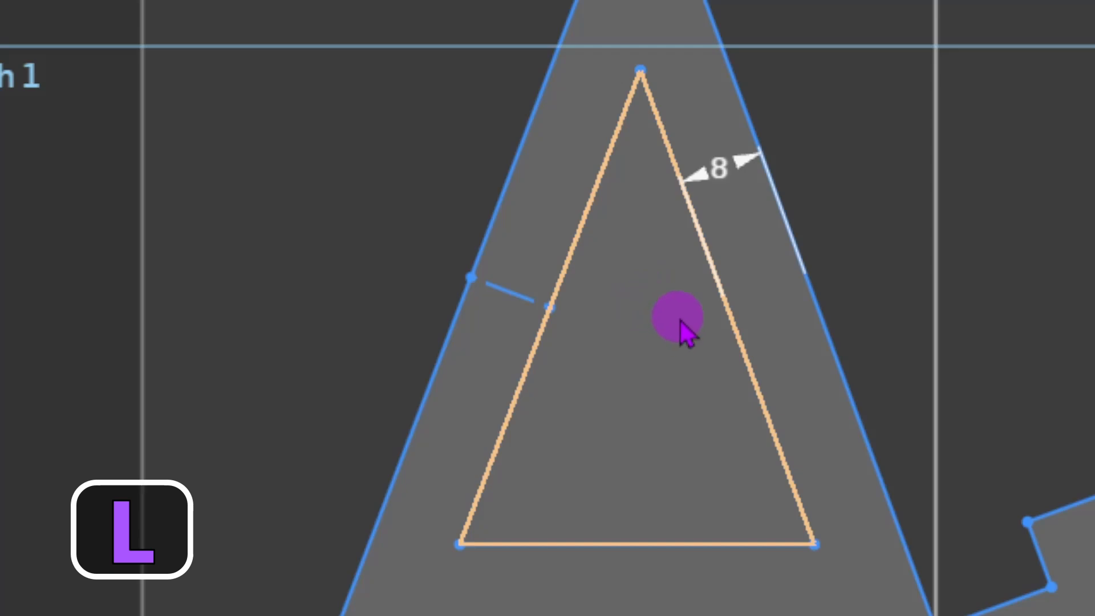
pyautogui.press('l')
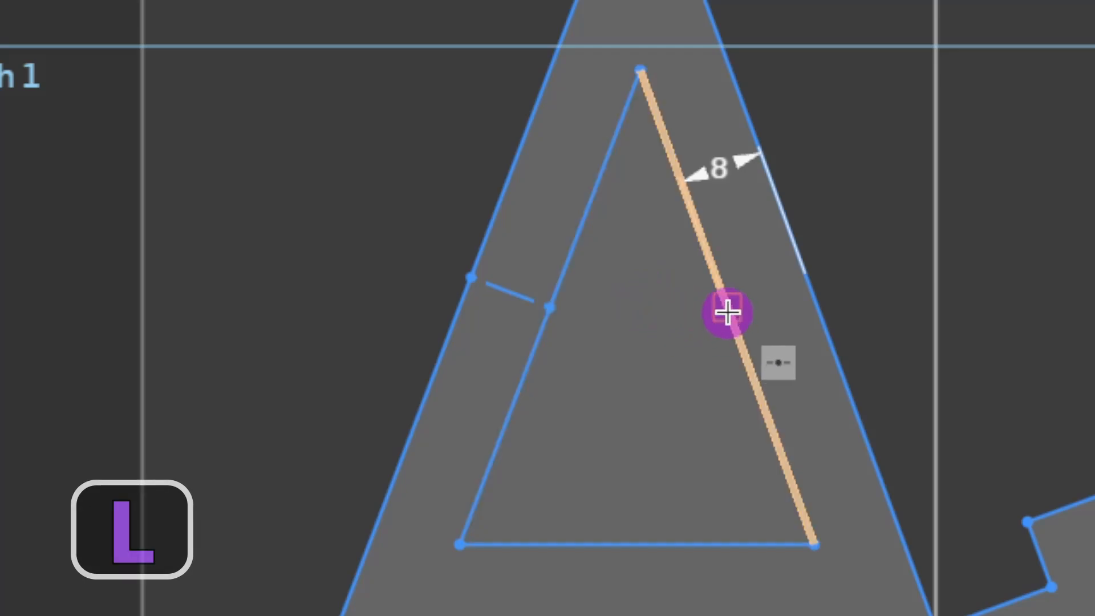
pyautogui.moveTo(728, 310); pyautogui.dragTo(807, 279)
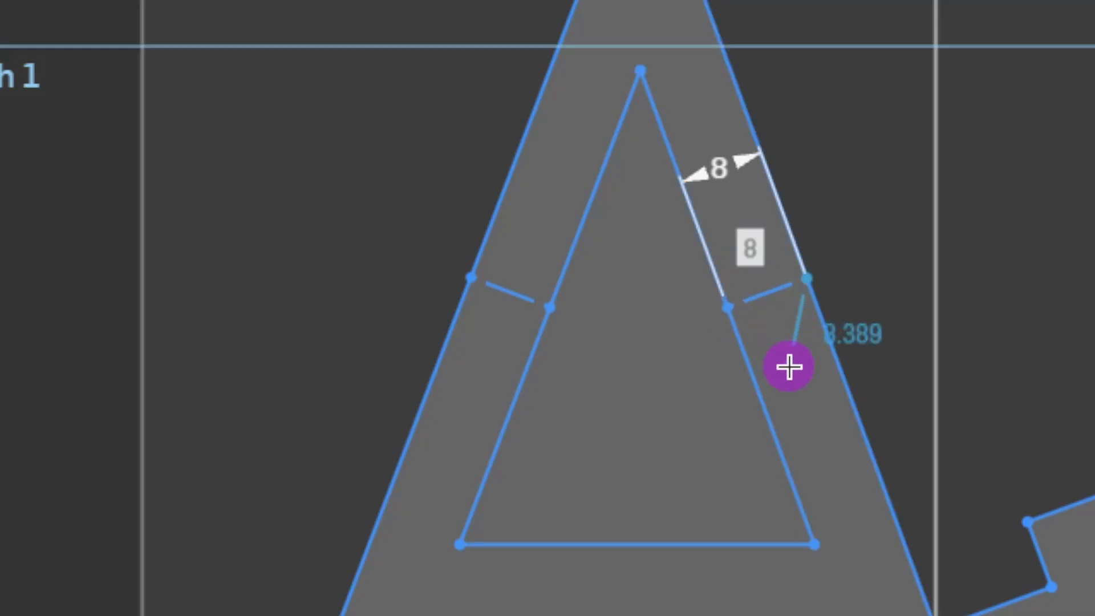
pyautogui.press('Escape')
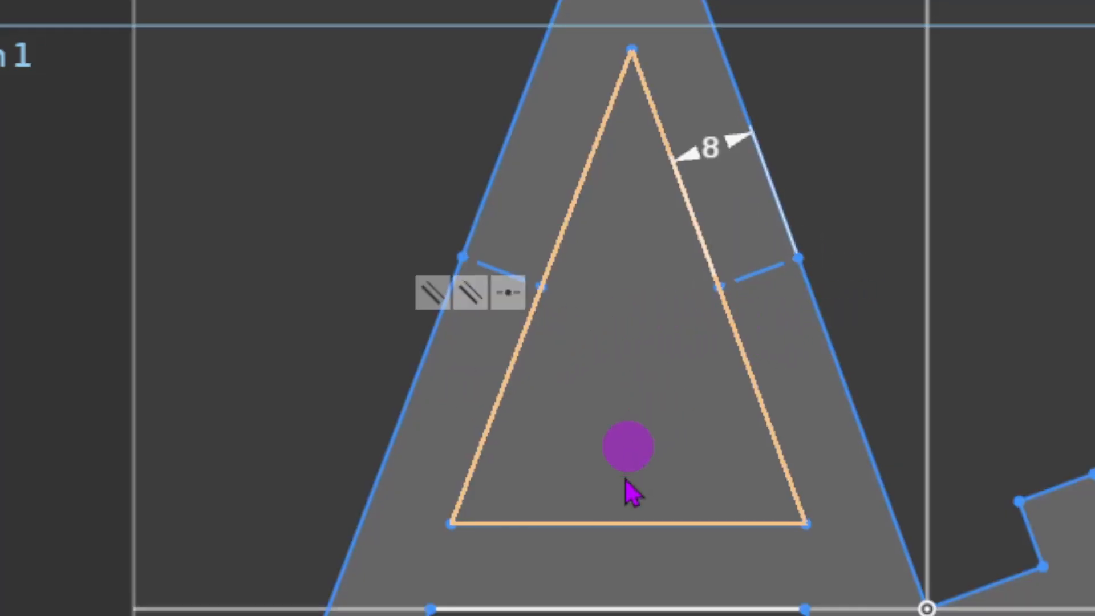
# Draw a vertical construction line from the inner base's midpoint down to the baseline.
pyautogui.press('l')
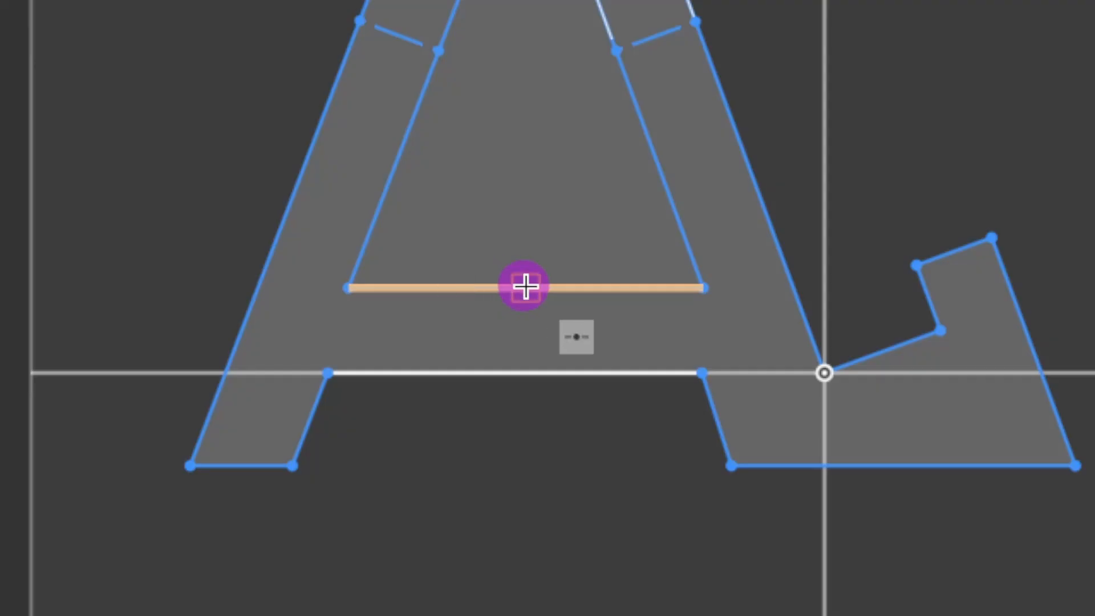
pyautogui.click(525, 286)
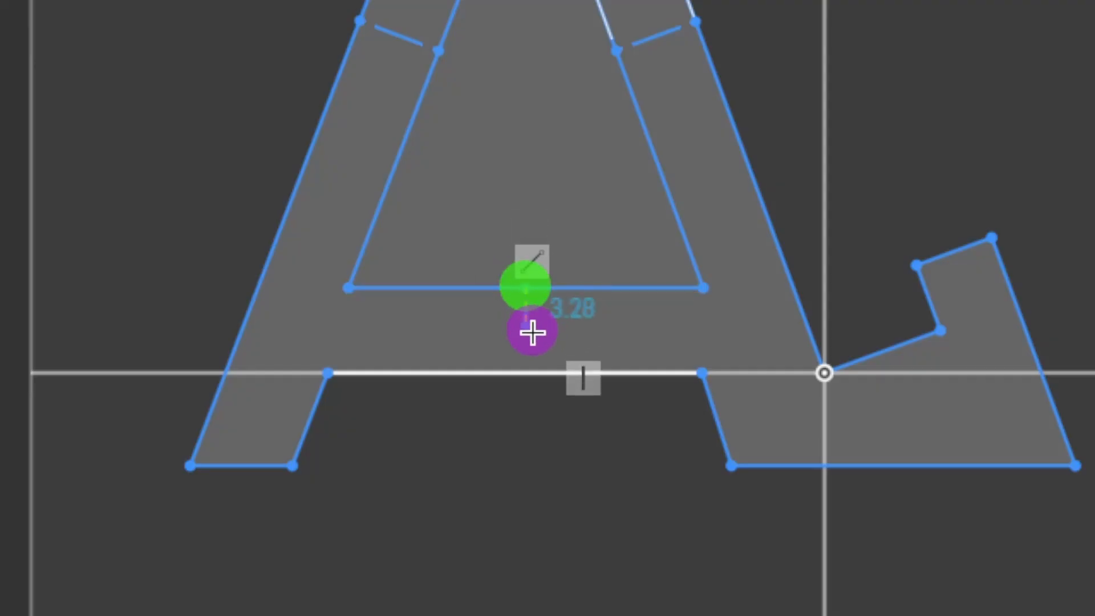
pyautogui.click(527, 373)
pyautogui.press('Escape')
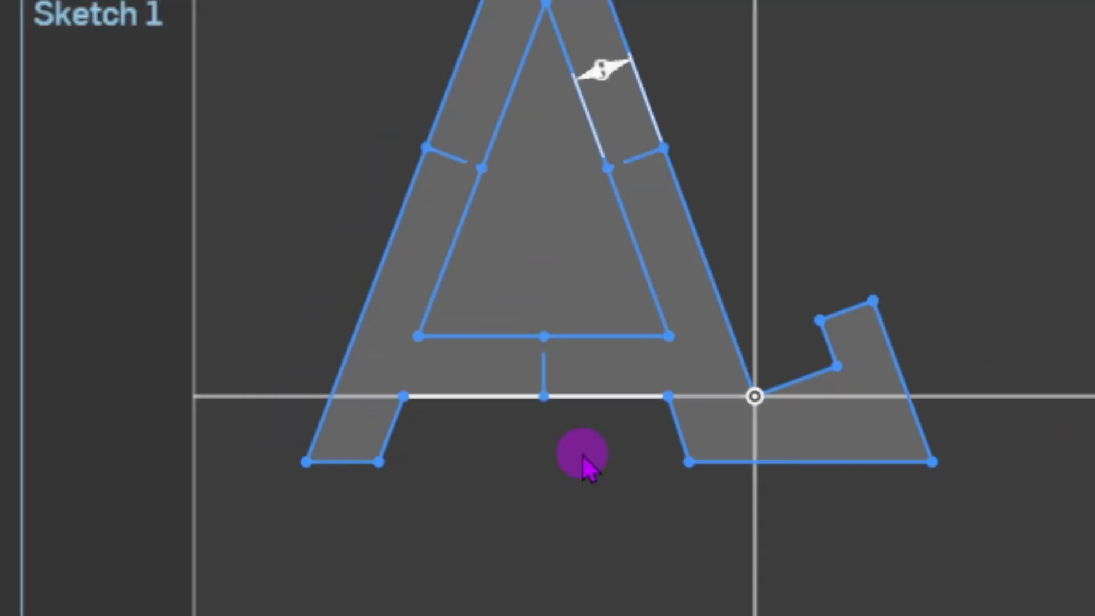
pyautogui.scroll(-2, 576, 451)
# Dimension the left leg width to 8, then delete that dimension.
pyautogui.click(554, 166)
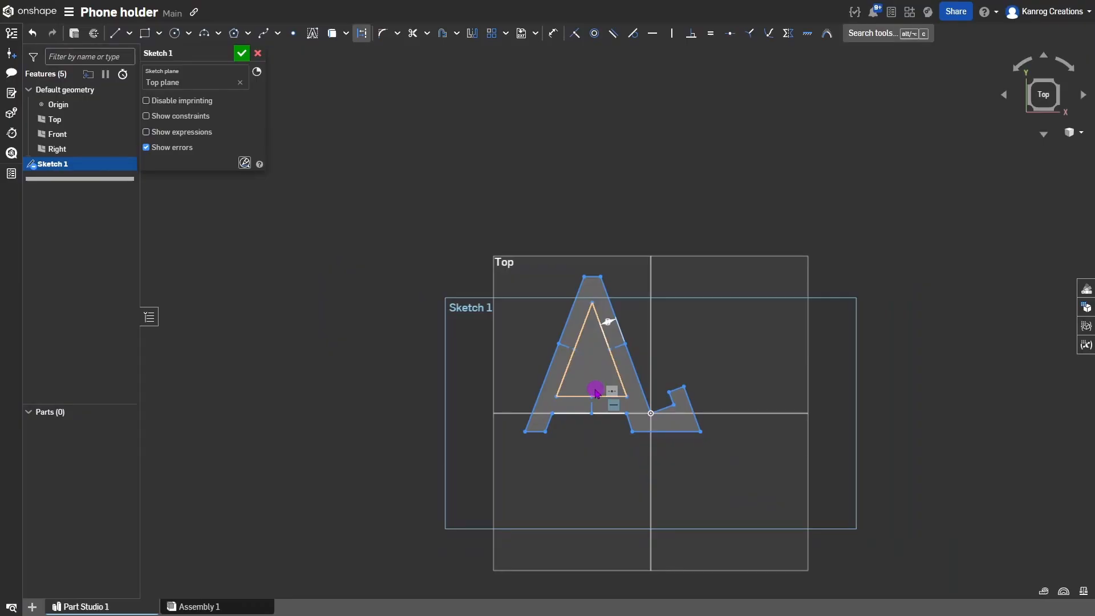
pyautogui.scroll(4, 596, 393)
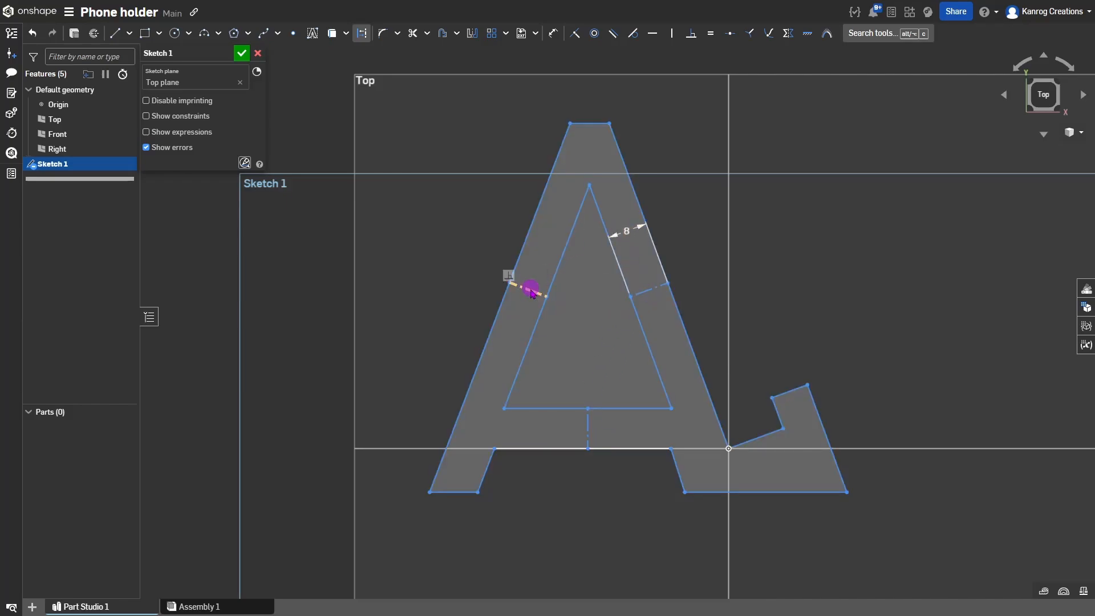
pyautogui.press('d')
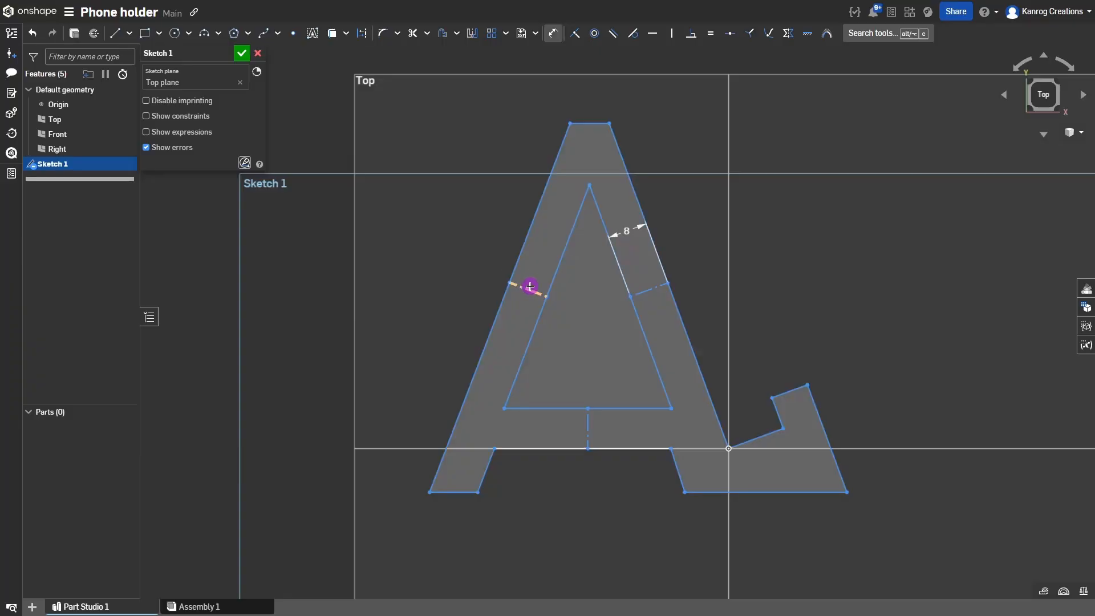
pyautogui.click(540, 270)
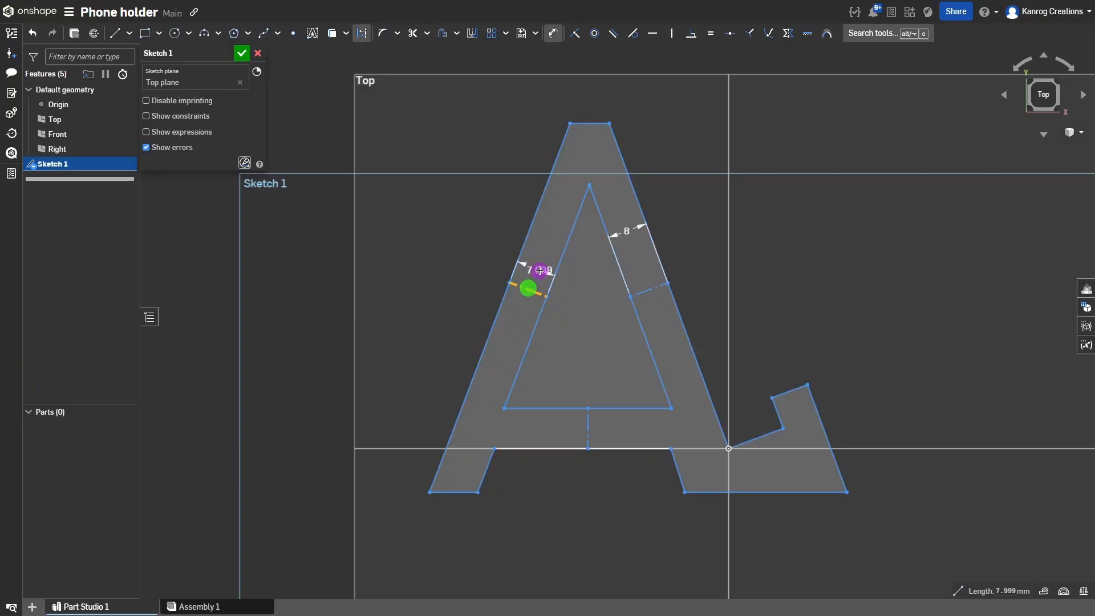
pyautogui.click(535, 270)
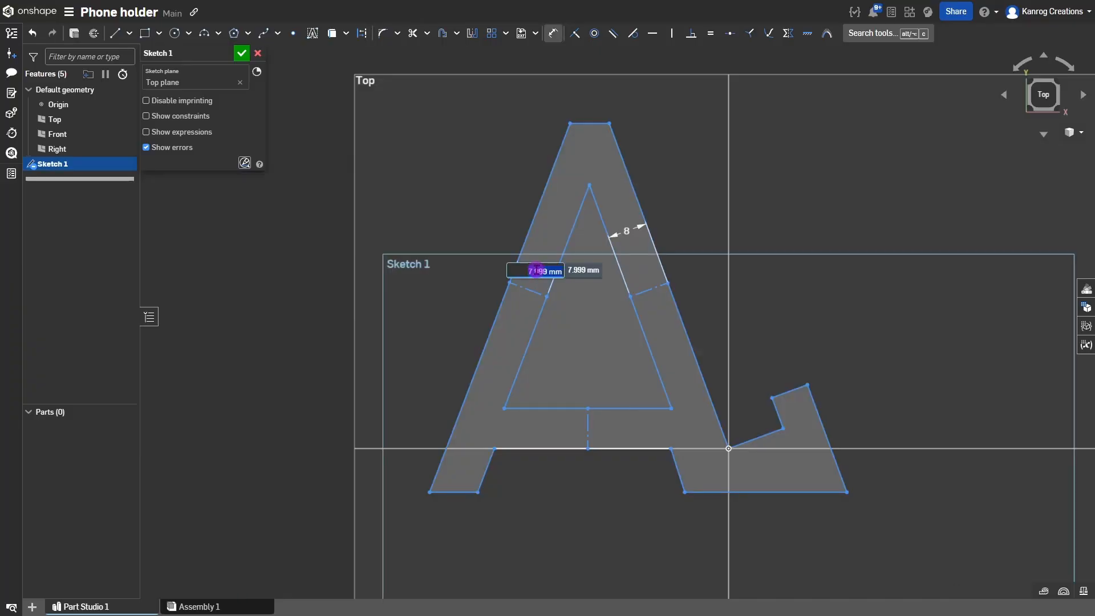
pyautogui.press('Return')
pyautogui.press('Escape')
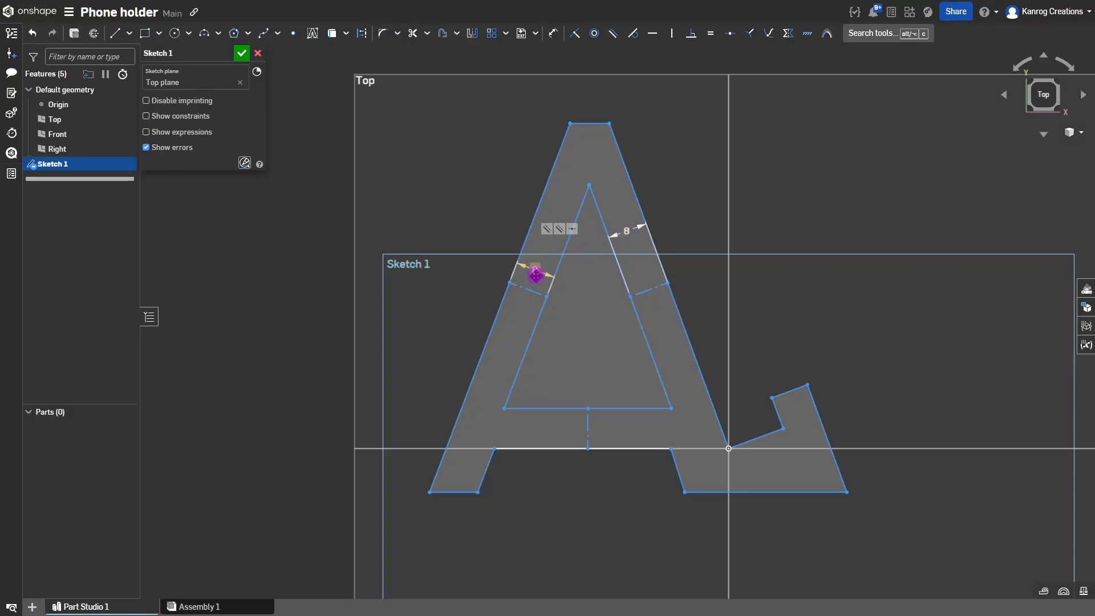
pyautogui.click(565, 284)
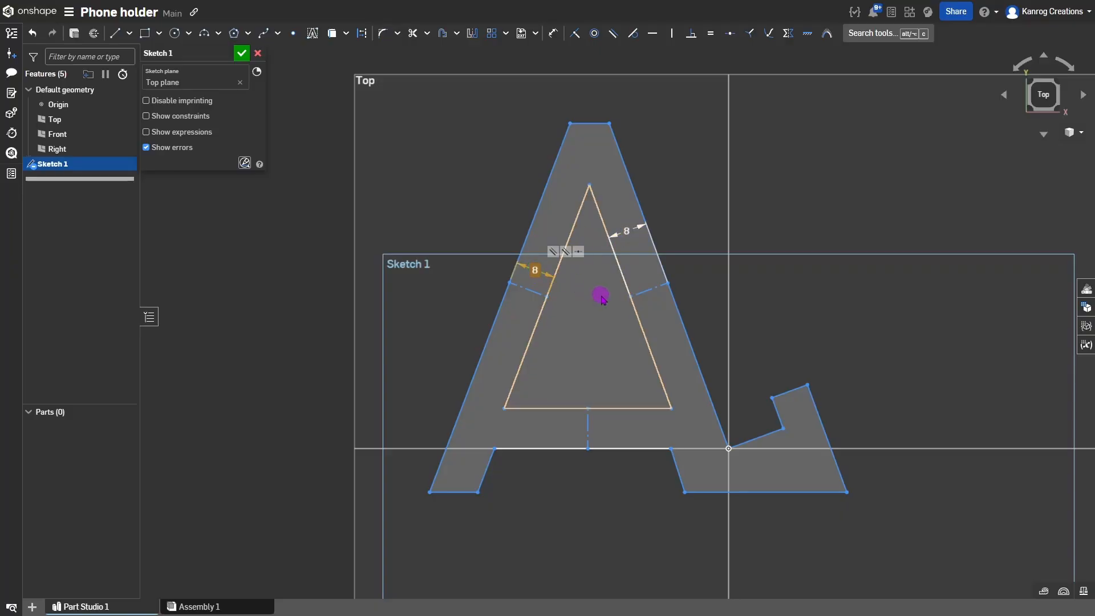
pyautogui.press('Return')
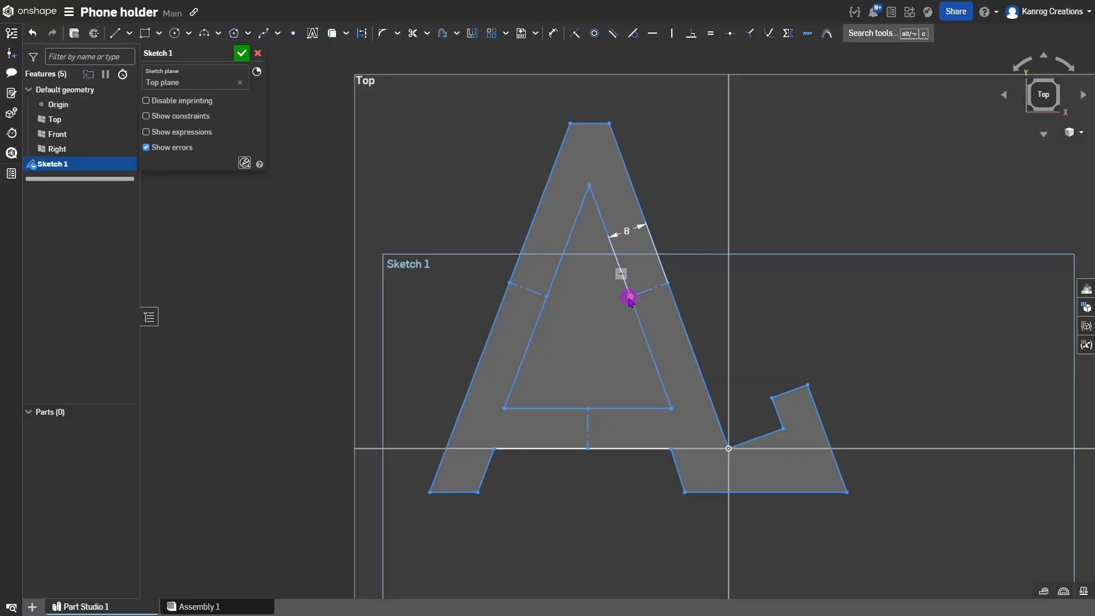
# Make the left and right leg-width construction lines symmetric about the vertical centre line.
pyautogui.click(649, 292)
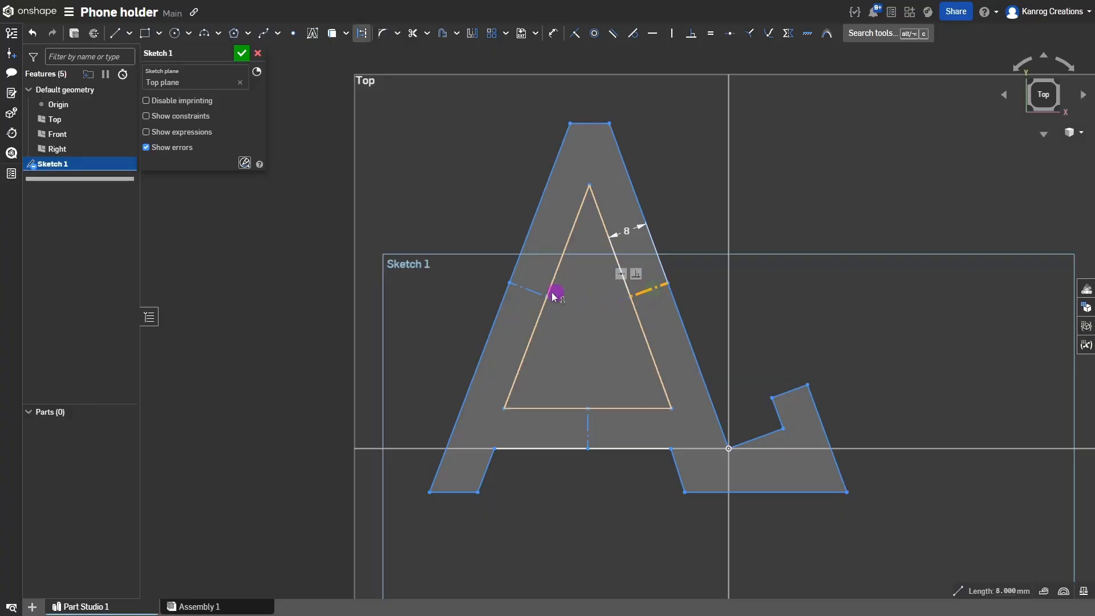
pyautogui.click(523, 290)
pyautogui.click(589, 413)
pyautogui.click(587, 425)
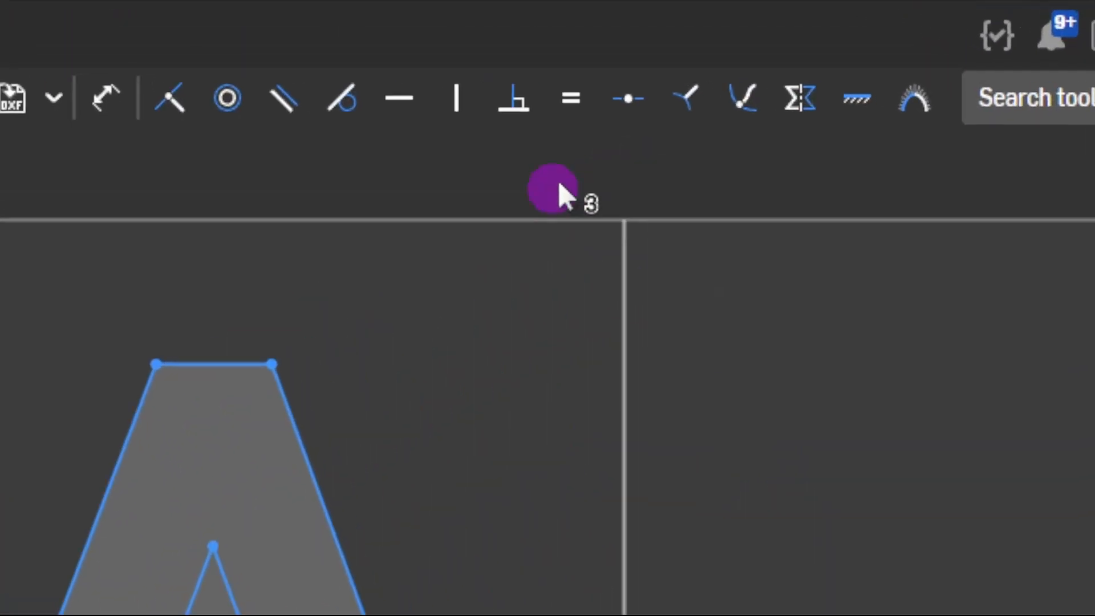
pyautogui.press('e')
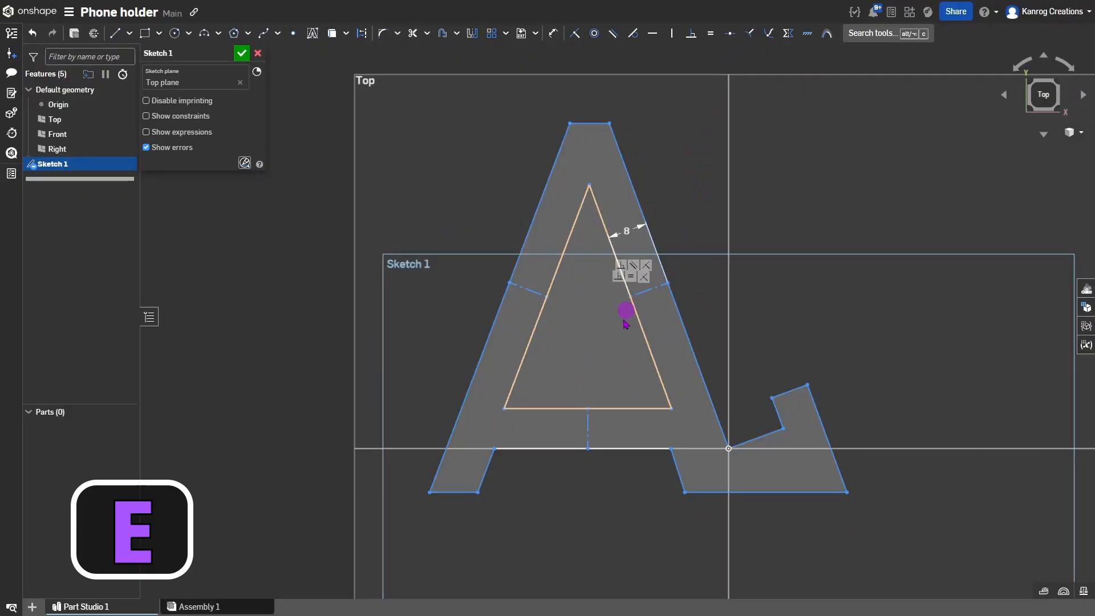
# Make the two leg-width lines equal, then drag the left foot's bottom corner and inner edge to reshape it.
pyautogui.click(522, 289)
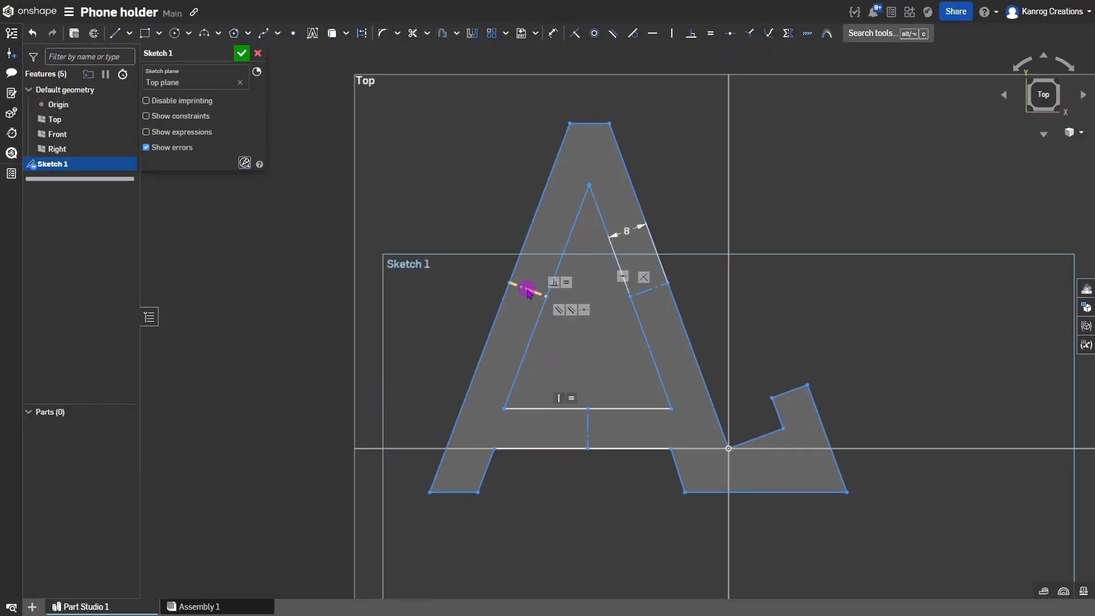
pyautogui.click(658, 297)
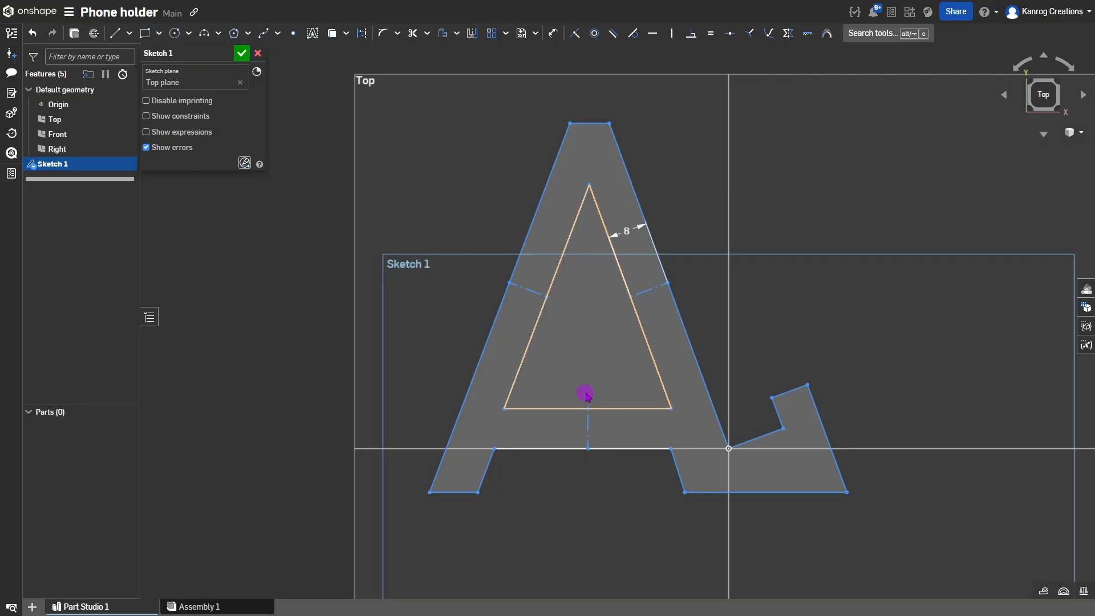
pyautogui.click(453, 492)
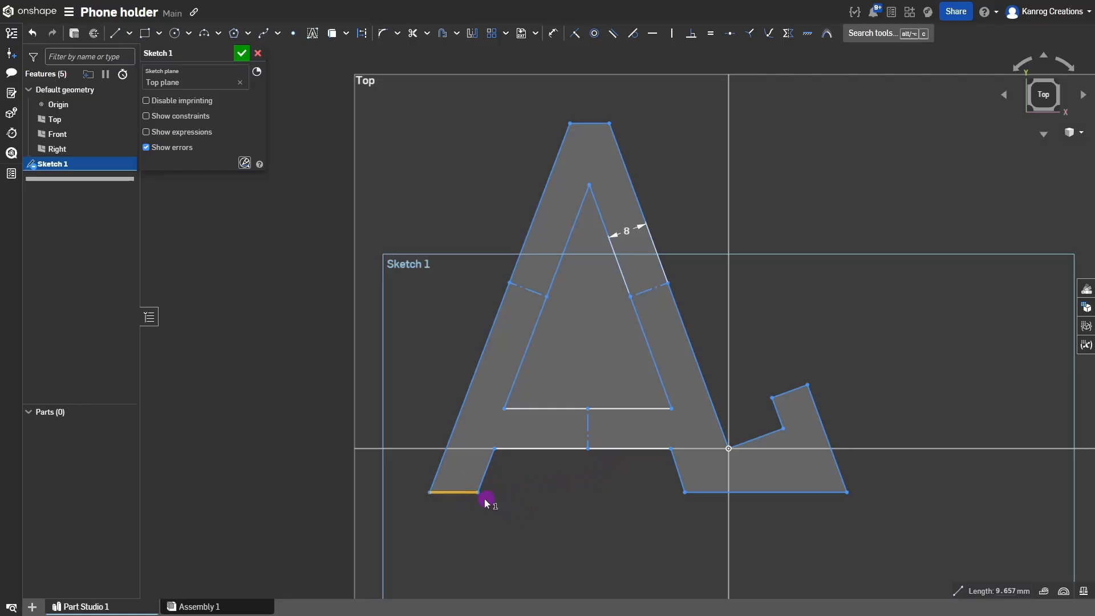
pyautogui.moveTo(478, 492)
pyautogui.mouseDown()
pyautogui.moveTo(465, 489)
pyautogui.moveTo(501, 503)
pyautogui.moveTo(475, 499)
pyautogui.mouseUp()
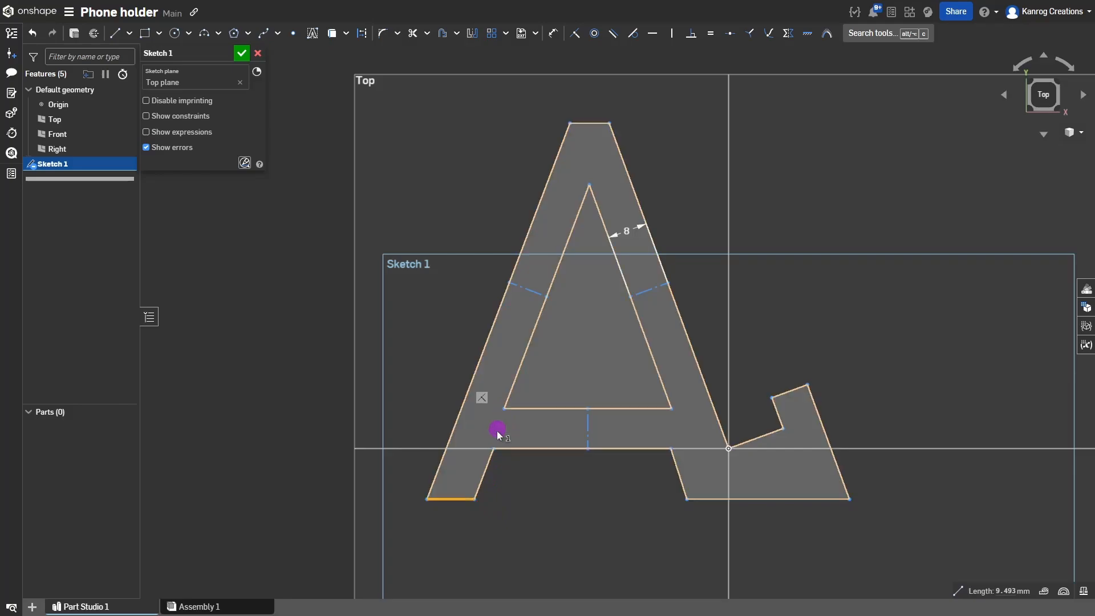
pyautogui.moveTo(489, 462); pyautogui.dragTo(515, 449)
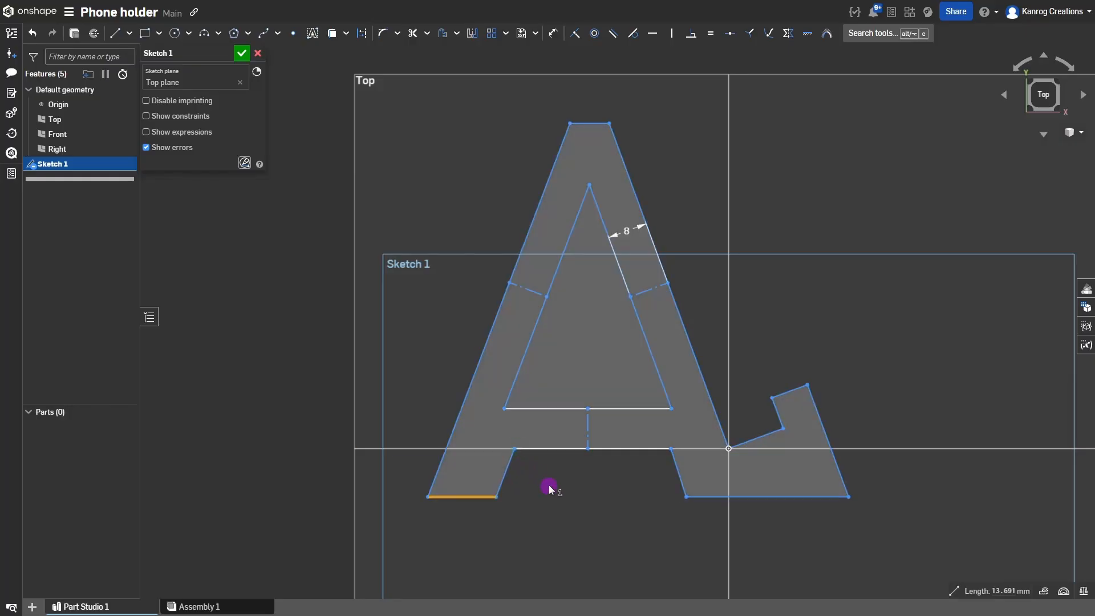
# Add a construction line in the left leg and make its inner edges parallel.
pyautogui.press('l')
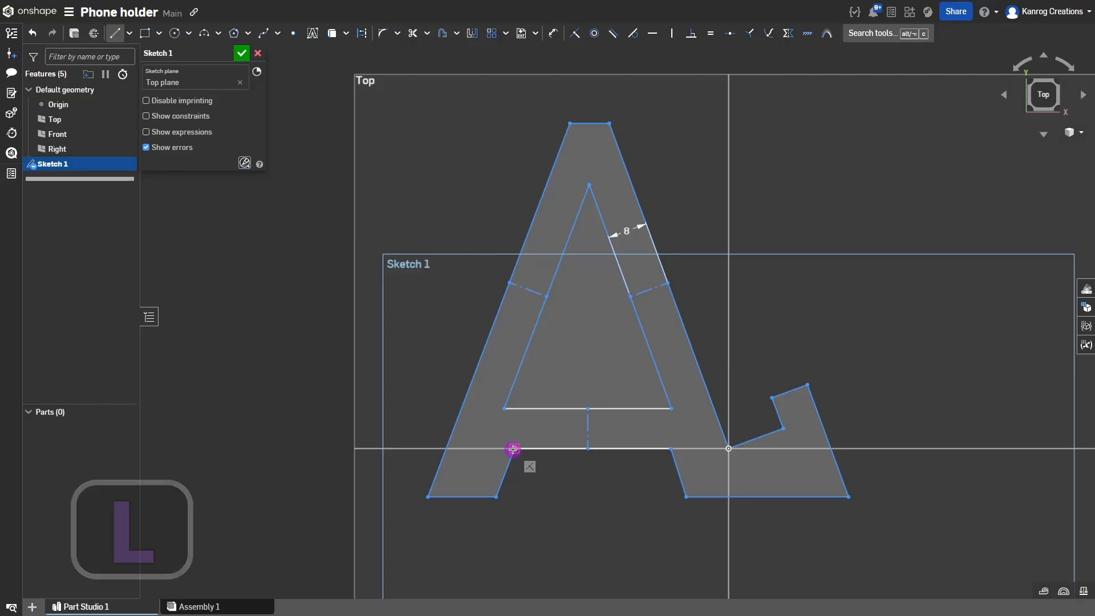
pyautogui.click(515, 448)
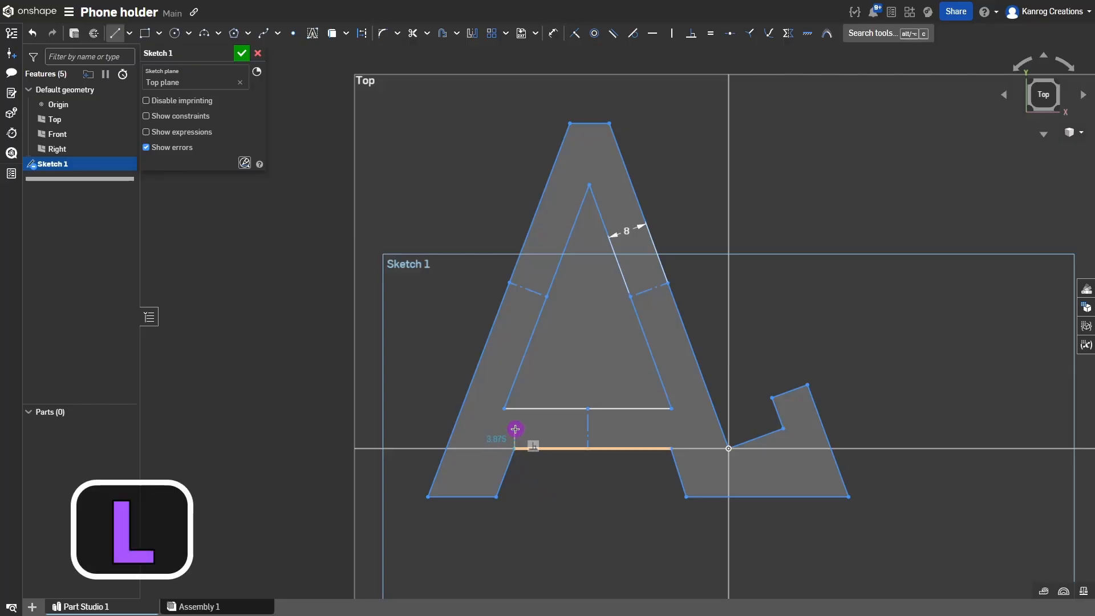
pyautogui.press('q')
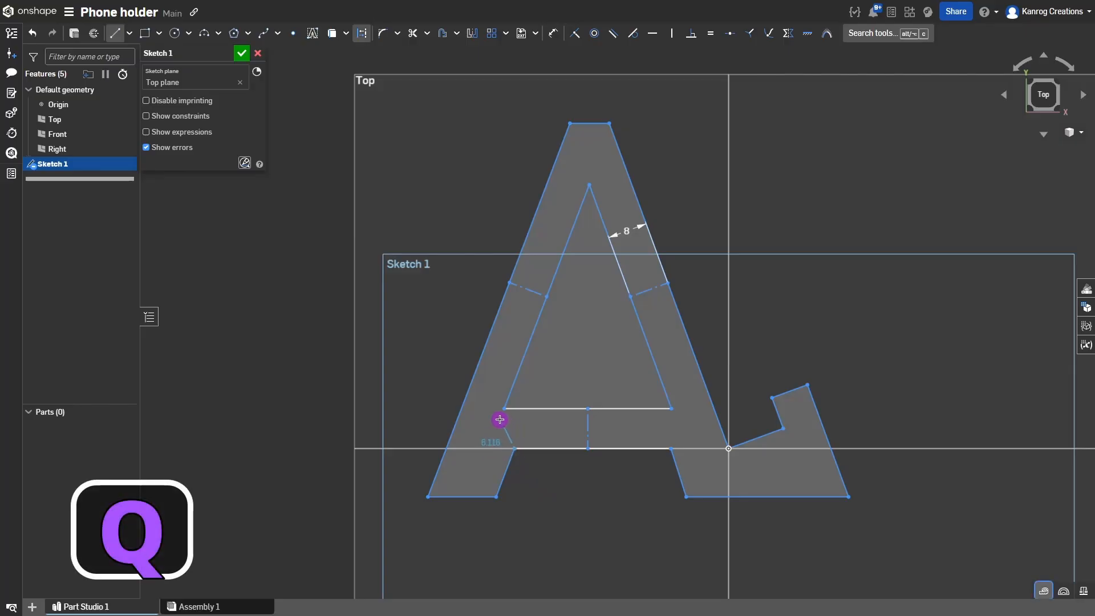
pyautogui.click(502, 409)
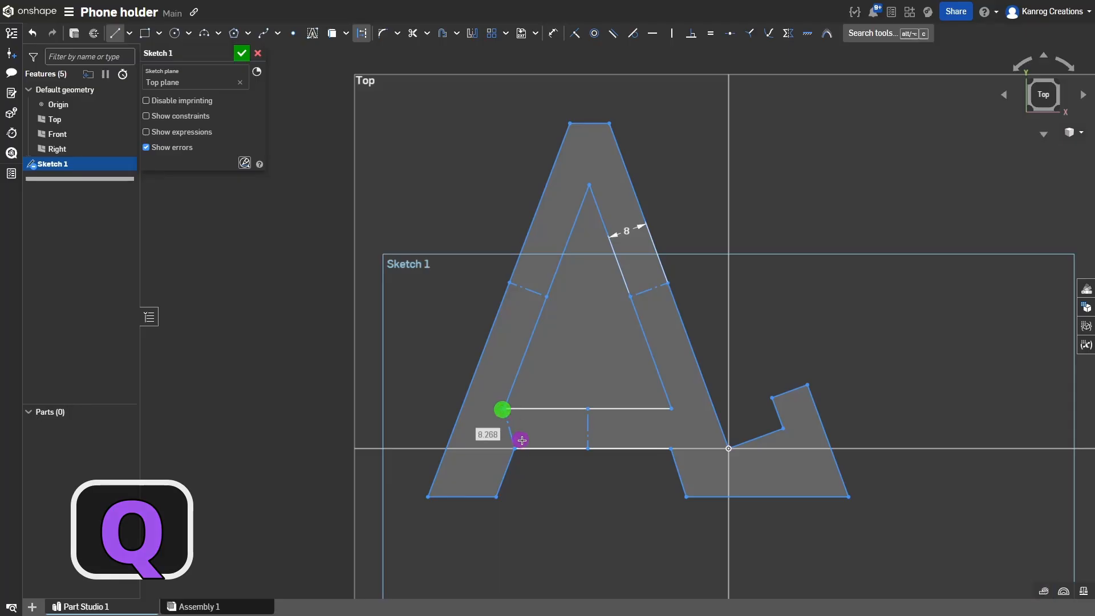
pyautogui.press('Escape')
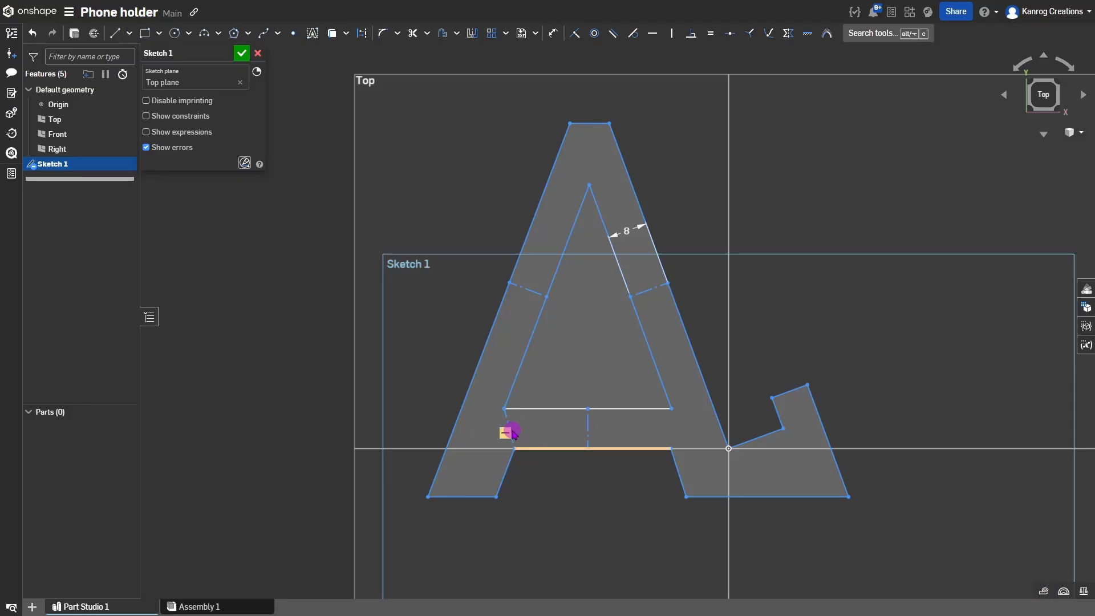
pyautogui.click(512, 465)
pyautogui.click(509, 403)
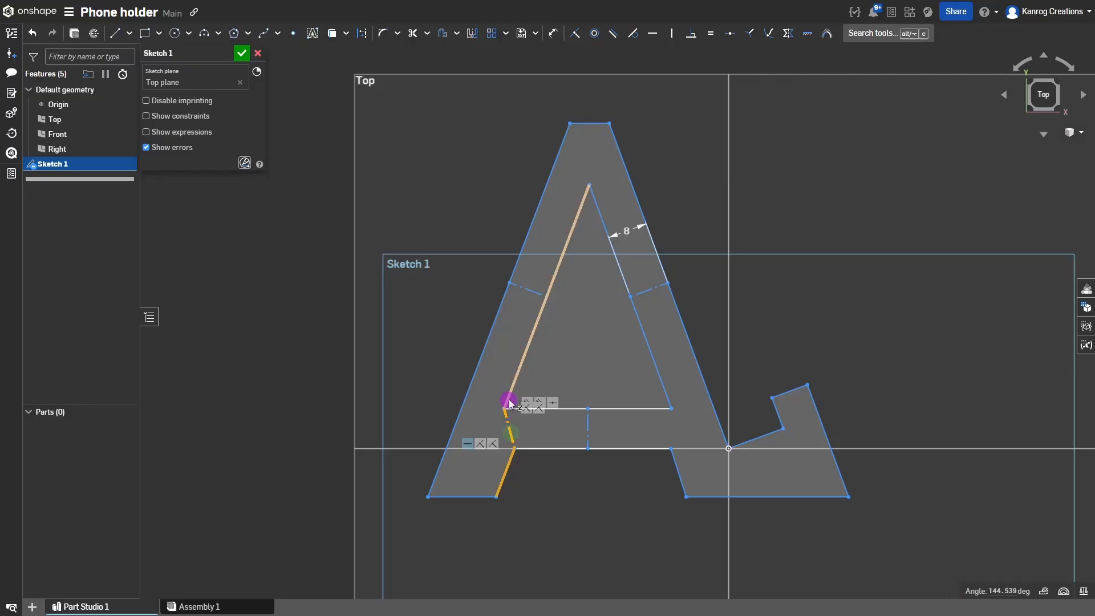
pyautogui.click(562, 368)
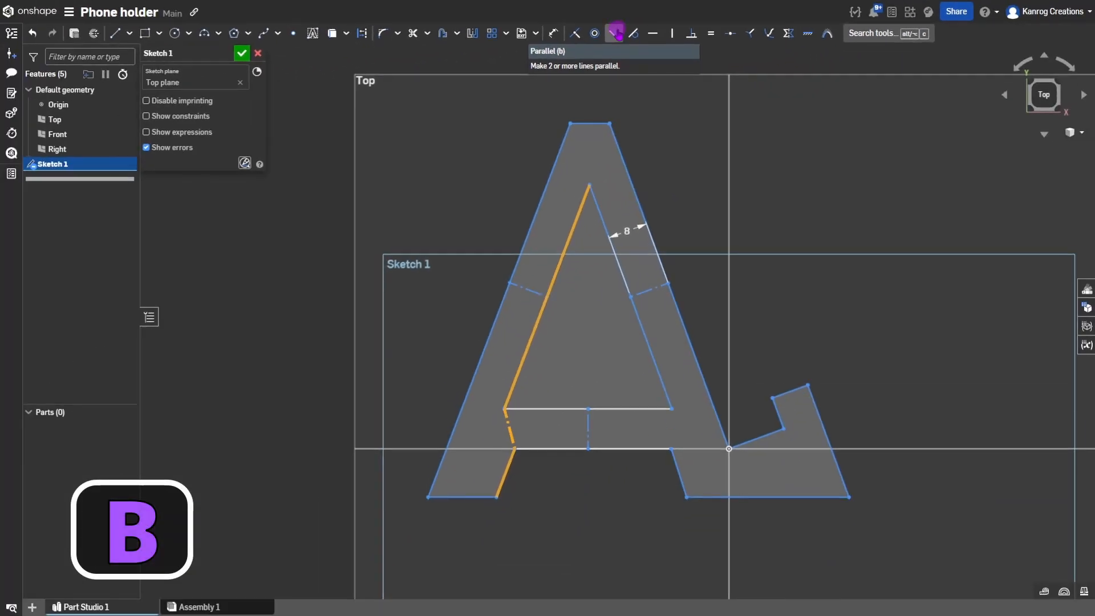
pyautogui.click(539, 100)
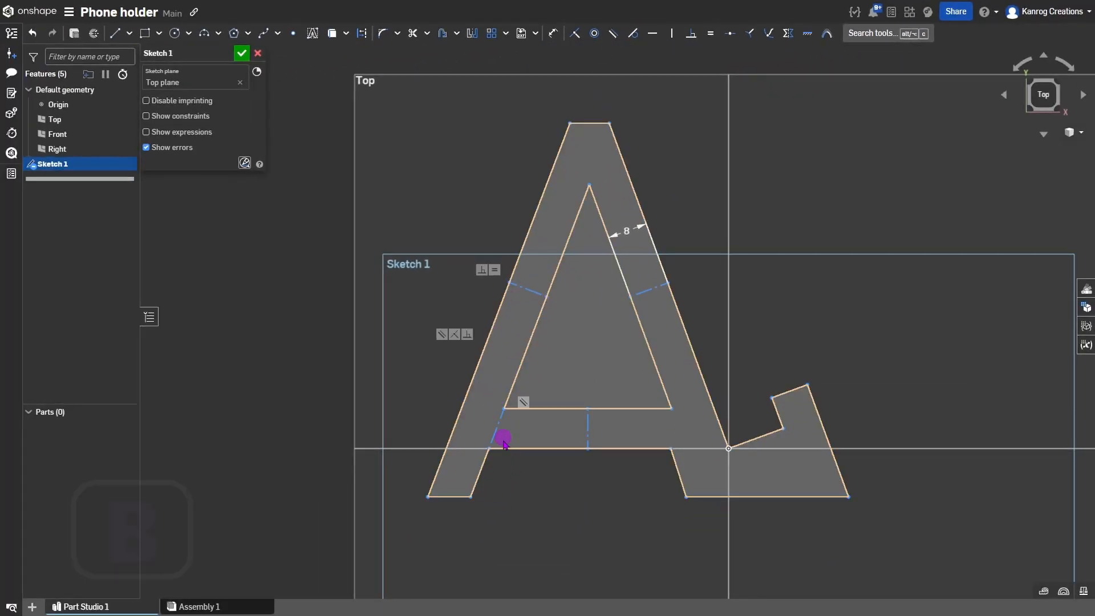
pyautogui.click(489, 448)
pyautogui.moveTo(489, 447)
pyautogui.mouseDown()
pyautogui.moveTo(508, 440)
pyautogui.moveTo(490, 432)
pyautogui.mouseUp()
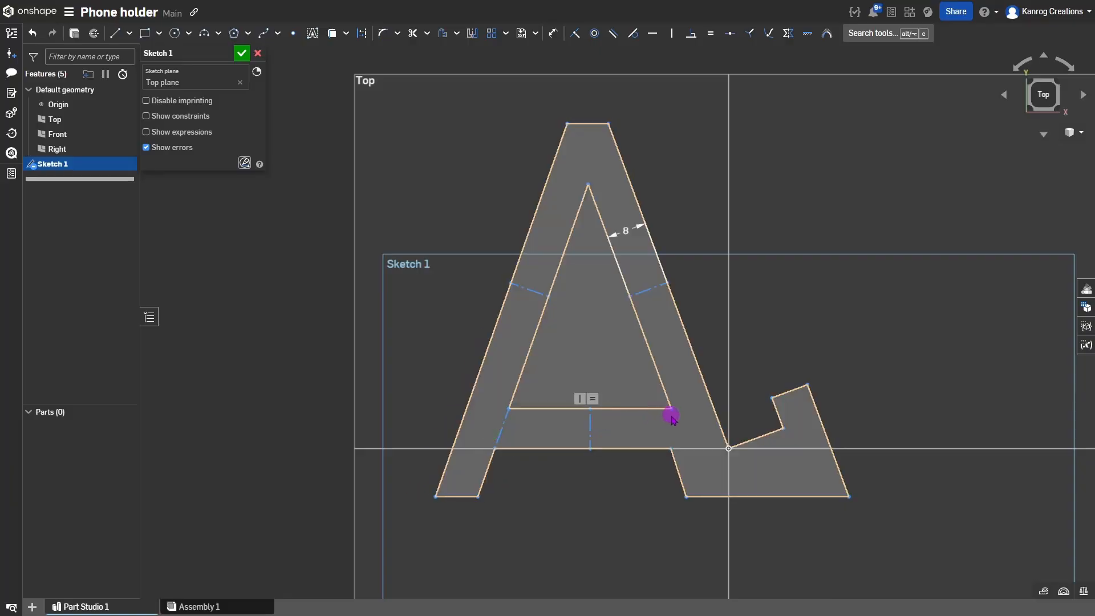
# Add a vertical construction line in the right leg and make its inner edges parallel.
pyautogui.press('l')
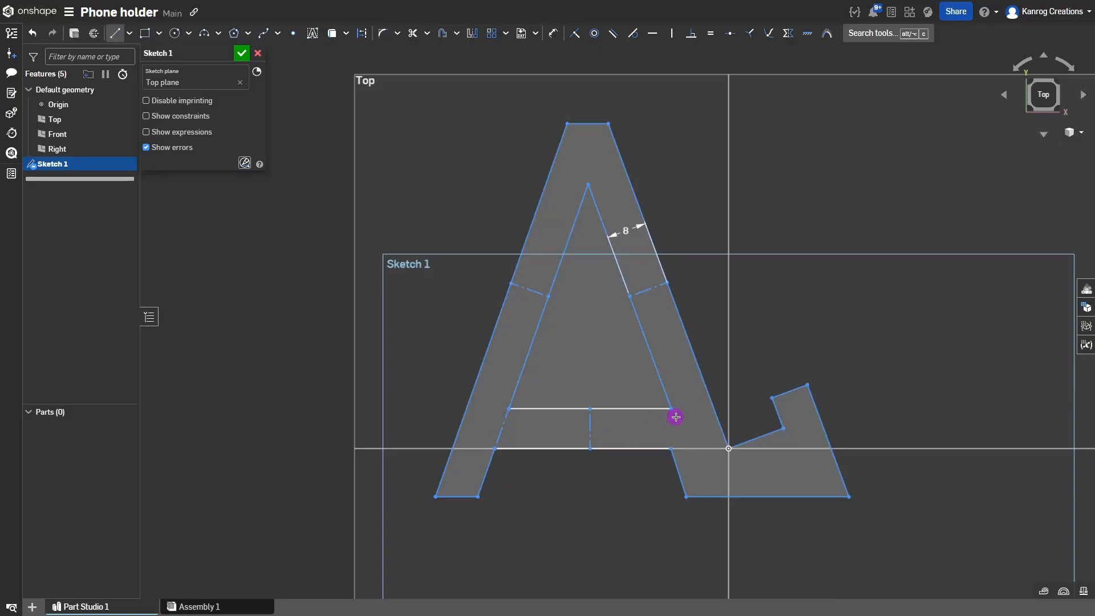
pyautogui.click(671, 448)
pyautogui.press('q')
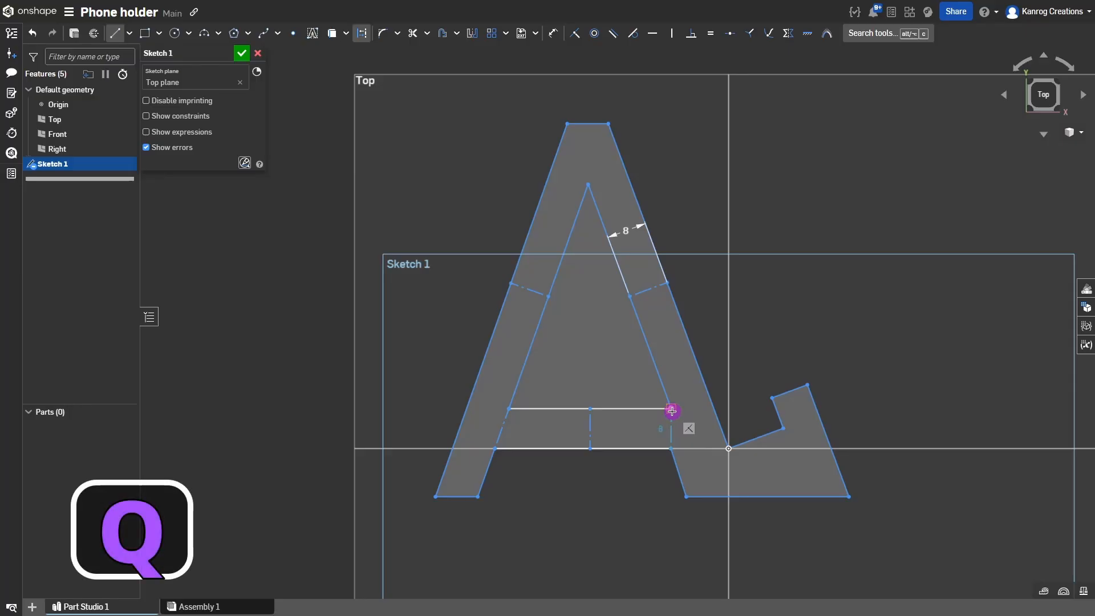
pyautogui.click(671, 409)
pyautogui.press('Escape')
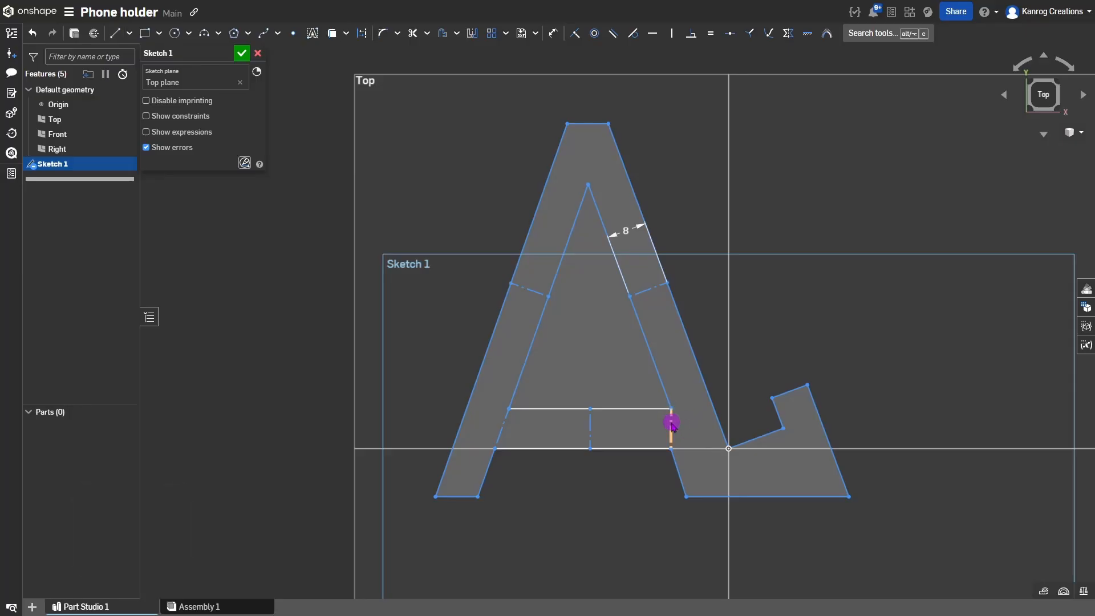
pyautogui.click(672, 423)
pyautogui.click(664, 394)
pyautogui.click(671, 455)
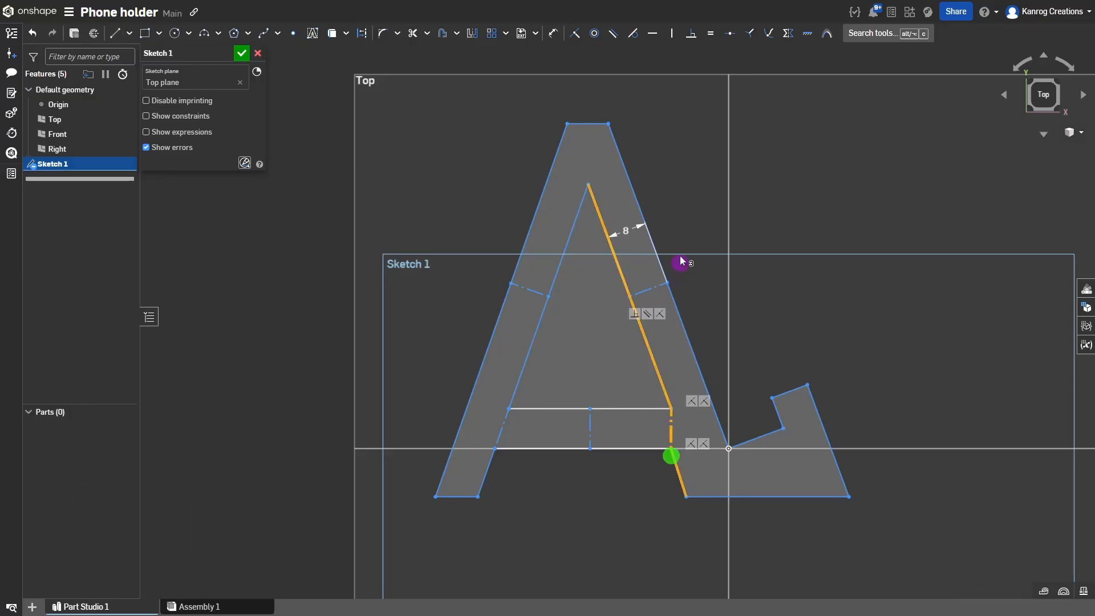
pyautogui.press('b')
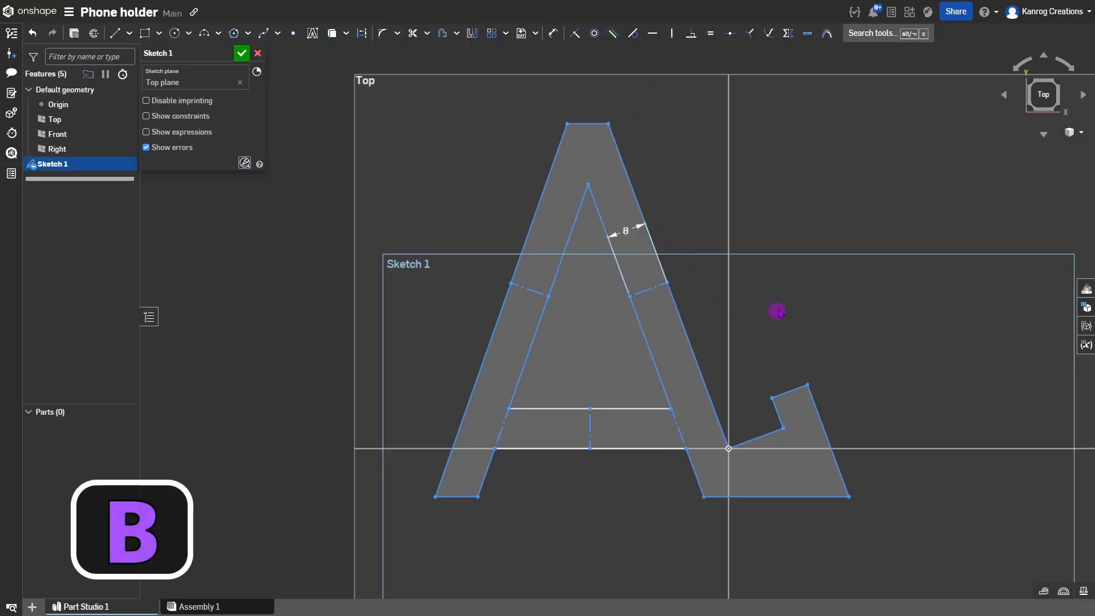
# Dimension the short slanted segment from the origin to 13 mm.
pyautogui.moveTo(478, 496)
pyautogui.mouseDown()
pyautogui.moveTo(466, 494)
pyautogui.moveTo(483, 499)
pyautogui.mouseUp()
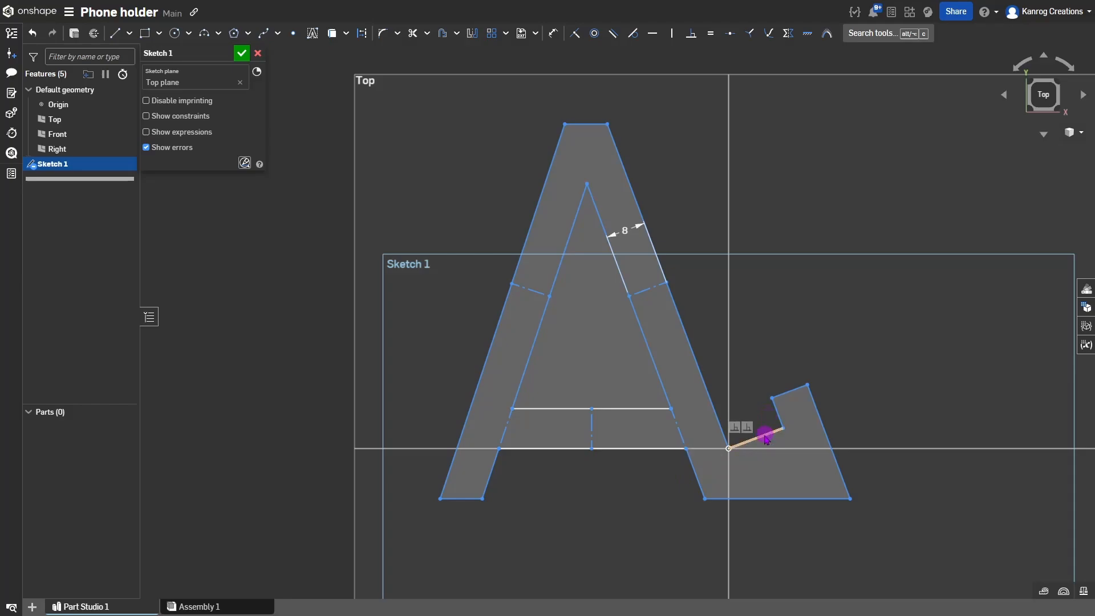
pyautogui.press('d')
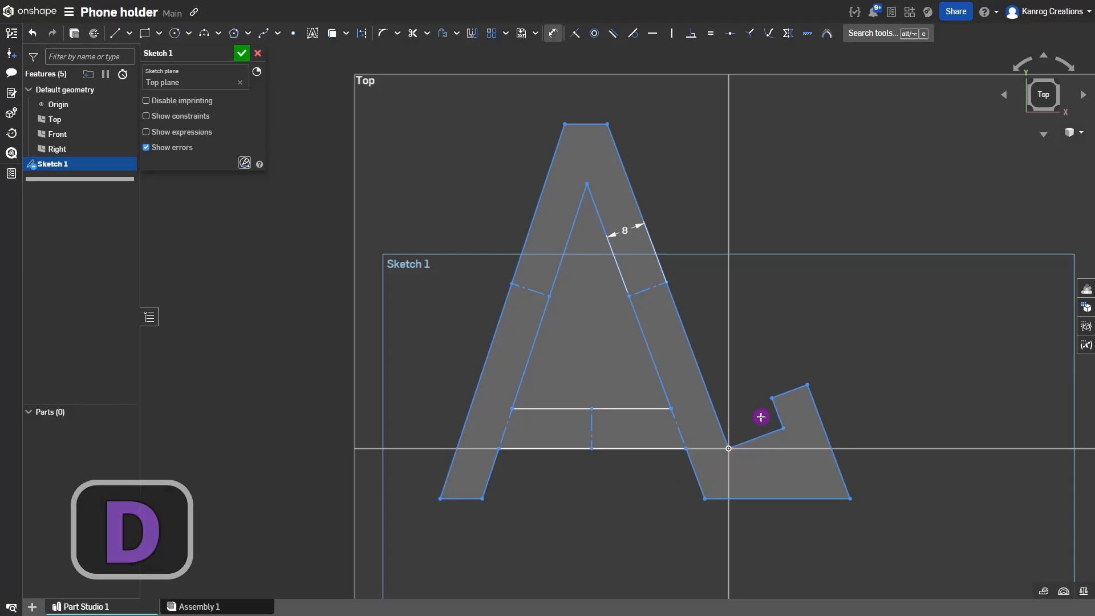
pyautogui.click(758, 435)
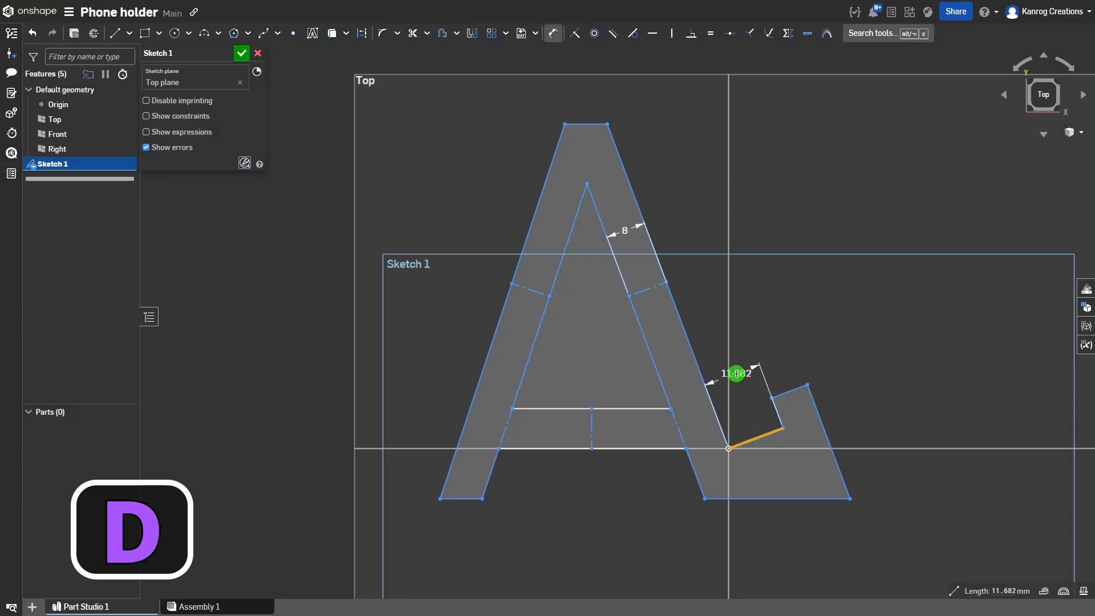
pyautogui.click(733, 373)
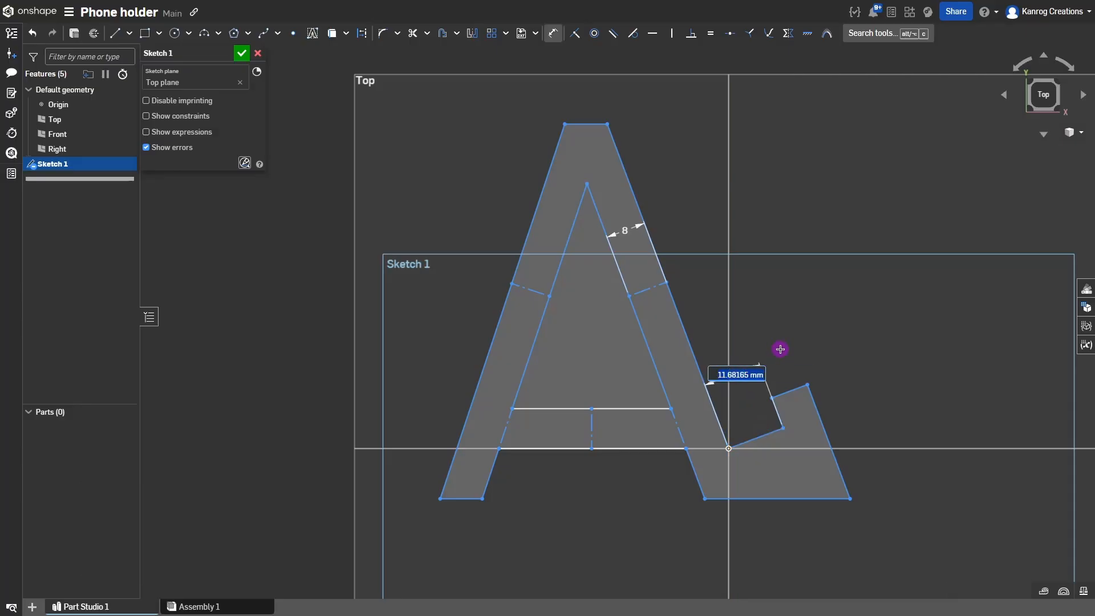
pyautogui.press('Return')
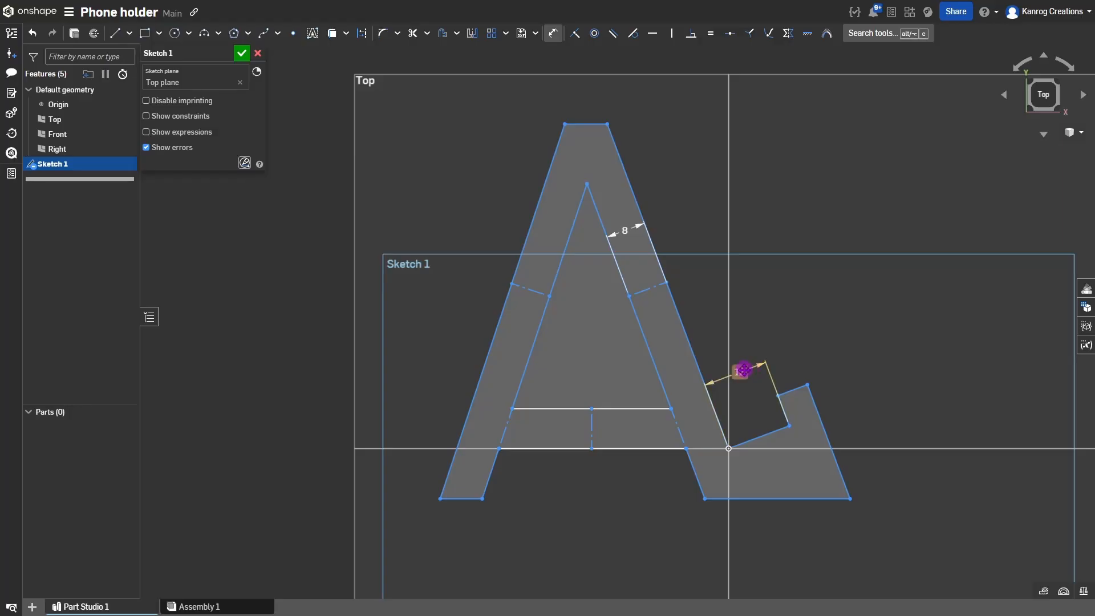
pyautogui.press('Escape')
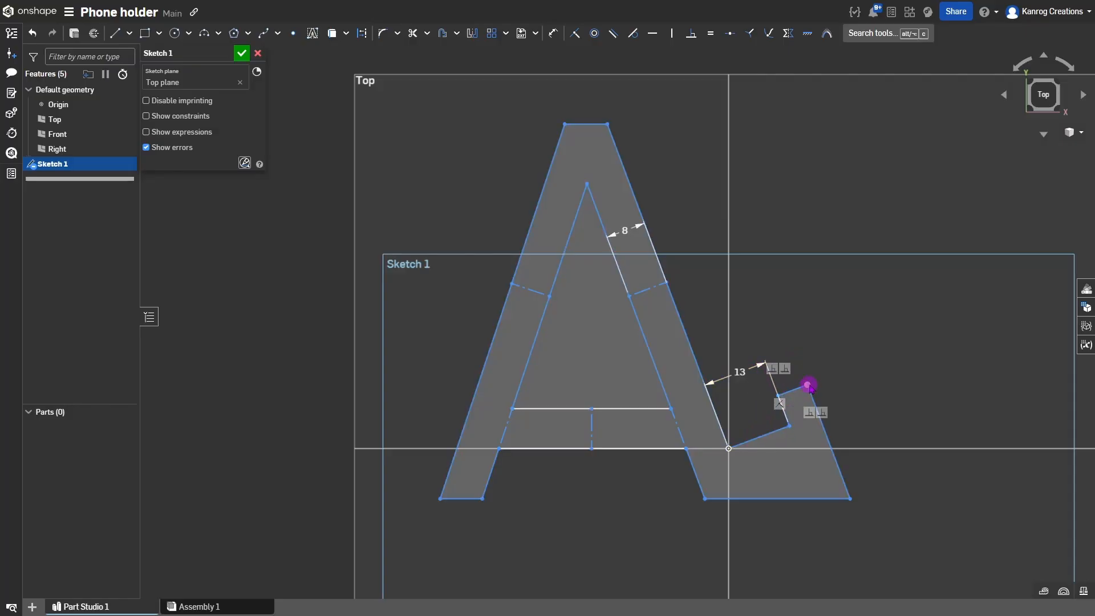
# Pull the hook's top corner out and dimension its slanted lip edge to 4 mm.
pyautogui.moveTo(808, 384)
pyautogui.mouseDown()
pyautogui.moveTo(816, 358)
pyautogui.moveTo(833, 390)
pyautogui.moveTo(819, 357)
pyautogui.moveTo(838, 384)
pyautogui.moveTo(829, 347)
pyautogui.moveTo(842, 361)
pyautogui.mouseUp()
pyautogui.press('d')
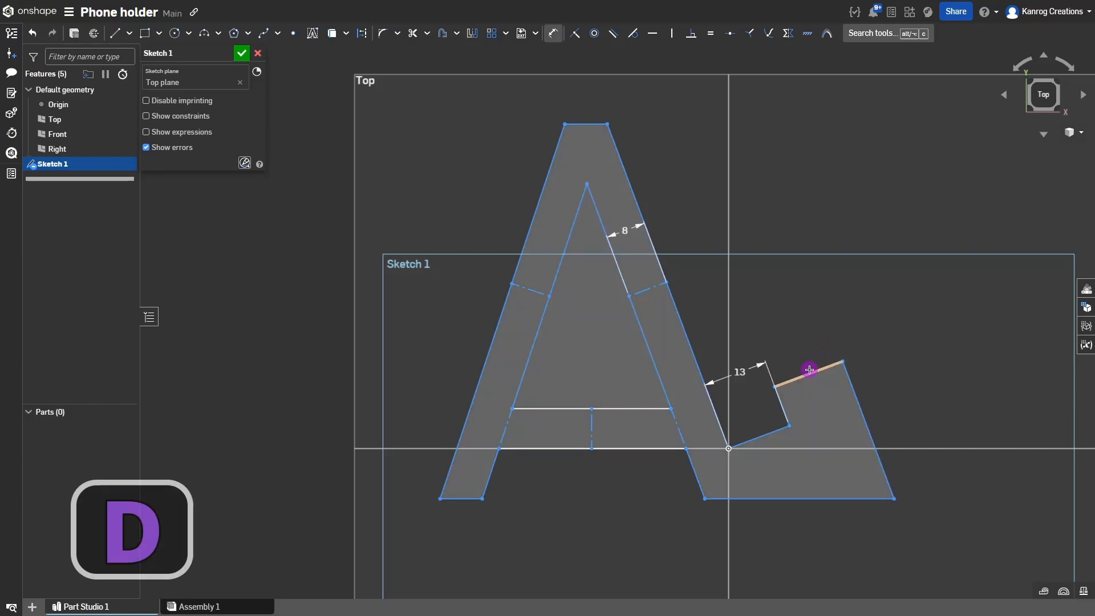
pyautogui.click(808, 373)
pyautogui.click(802, 348)
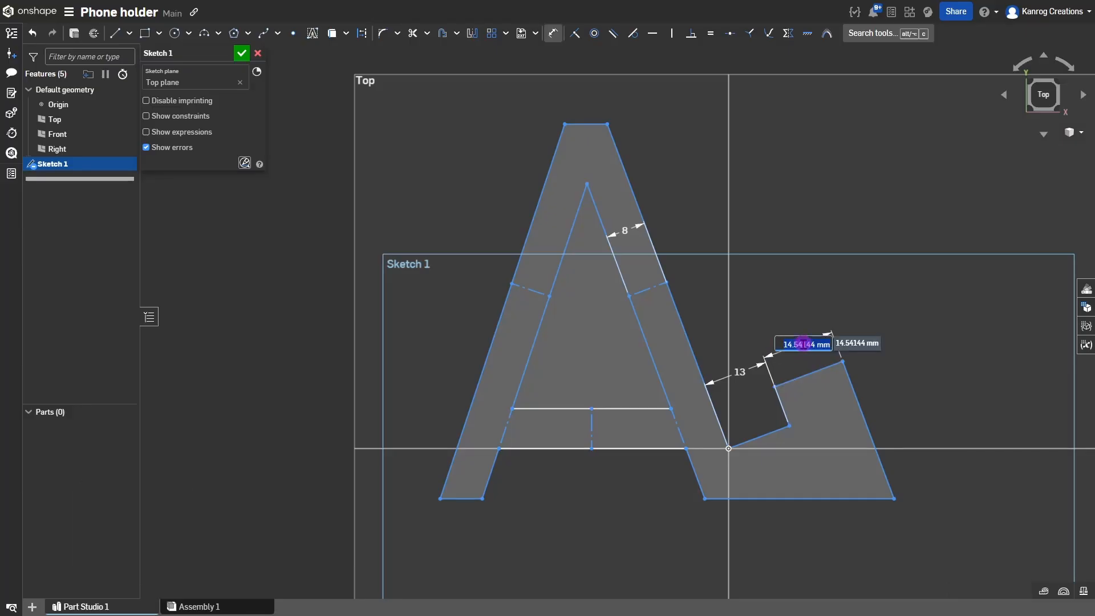
pyautogui.press('Return')
pyautogui.press('Escape')
# Make the hook's long inner edge equal in length to the lip.
pyautogui.scroll(3, 802, 357)
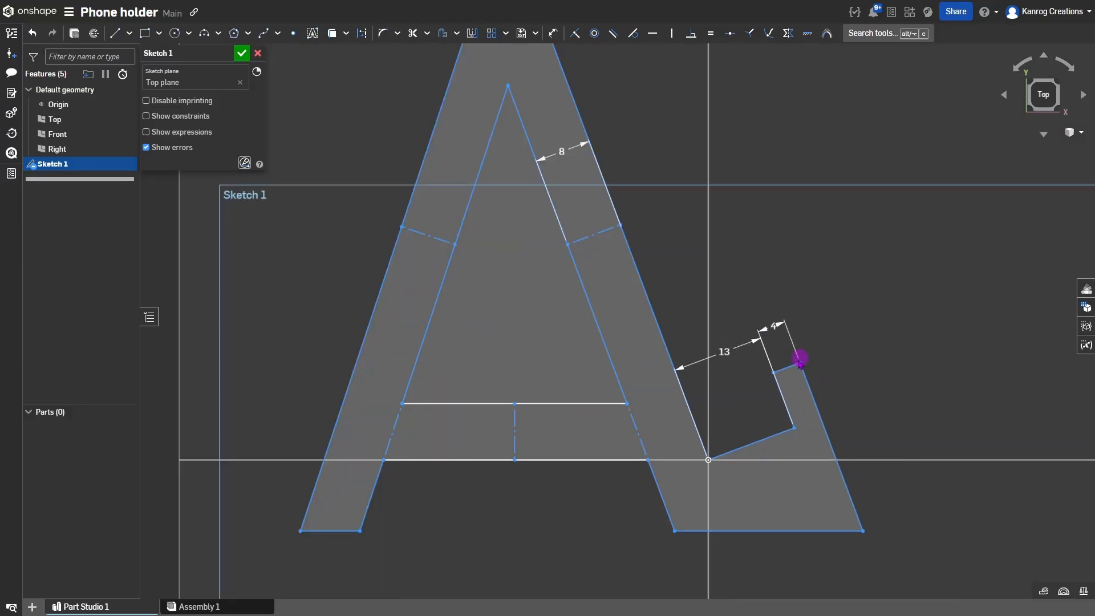
pyautogui.moveTo(785, 369)
pyautogui.mouseDown()
pyautogui.moveTo(773, 341)
pyautogui.moveTo(808, 418)
pyautogui.moveTo(794, 384)
pyautogui.moveTo(795, 400)
pyautogui.mouseUp()
pyautogui.click(786, 410)
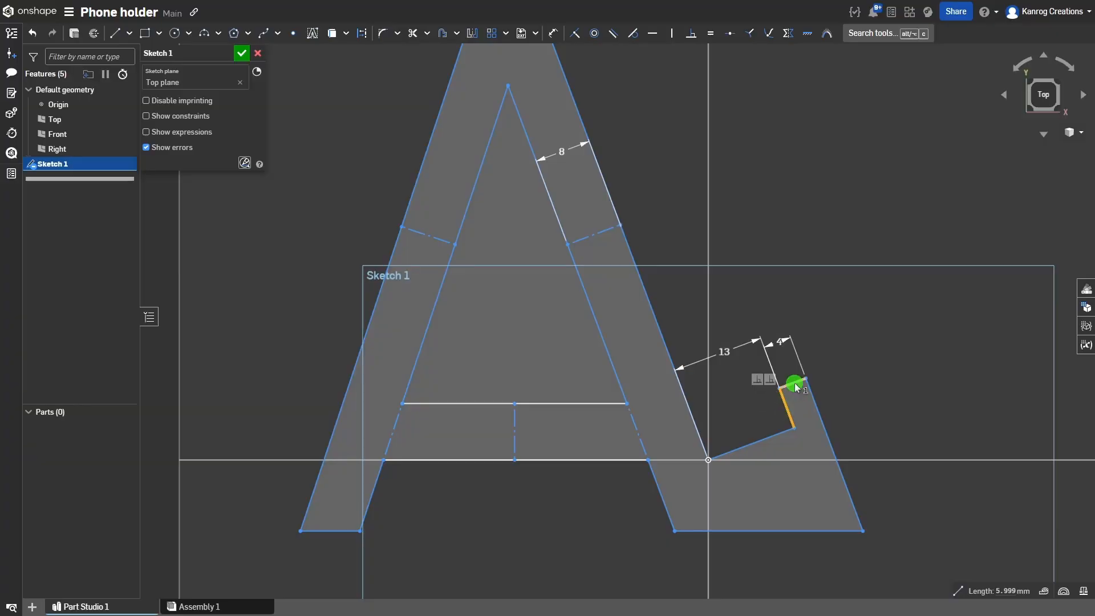
pyautogui.click(794, 385)
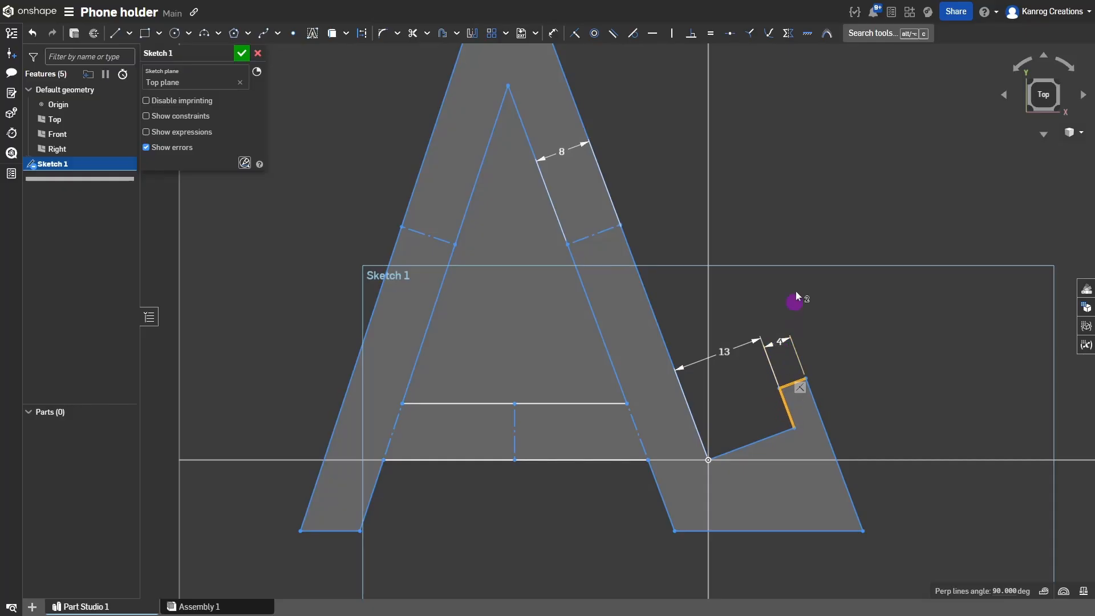
pyautogui.press('e')
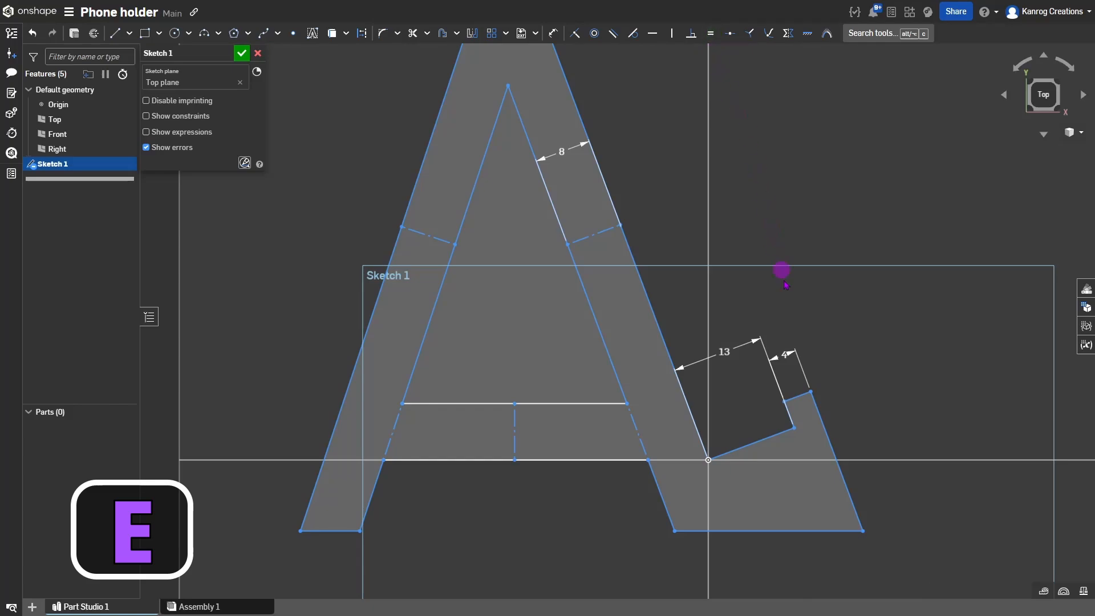
# Add a 70° angle between the crossbar and the right leg, then delete it.
pyautogui.scroll(-3, 839, 443)
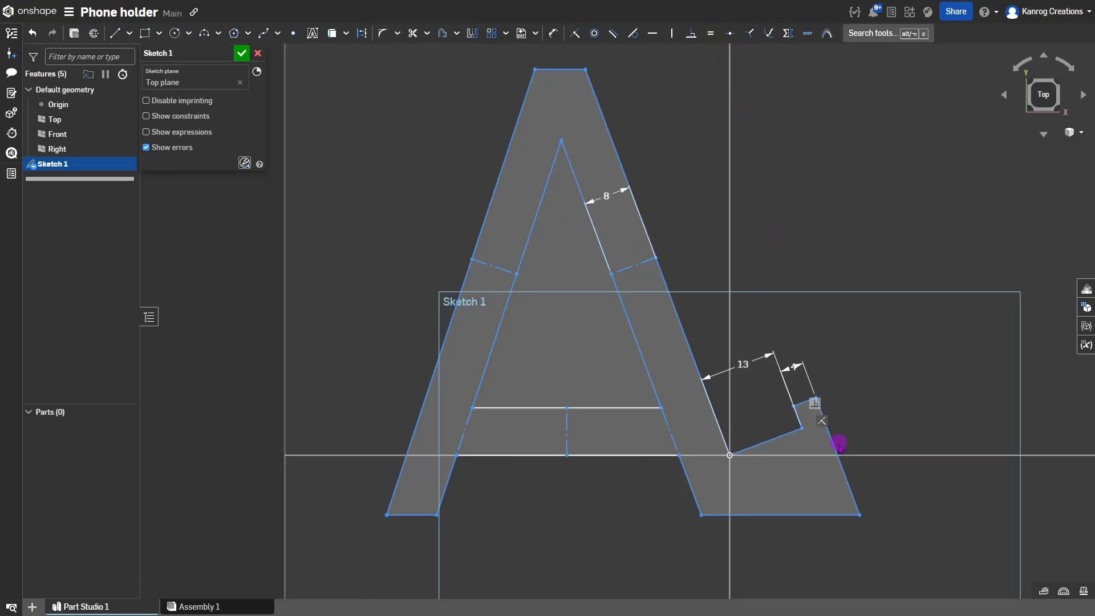
pyautogui.moveTo(857, 504)
pyautogui.mouseDown()
pyautogui.moveTo(867, 504)
pyautogui.moveTo(861, 516)
pyautogui.moveTo(850, 501)
pyautogui.moveTo(879, 491)
pyautogui.moveTo(875, 513)
pyautogui.moveTo(851, 519)
pyautogui.moveTo(872, 520)
pyautogui.mouseUp()
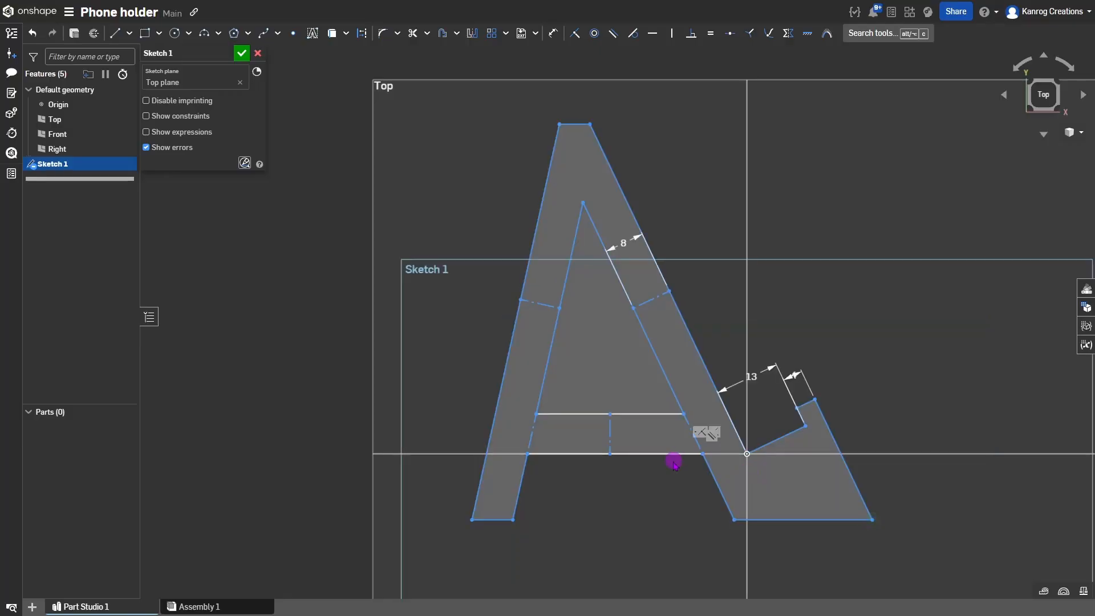
pyautogui.press('d')
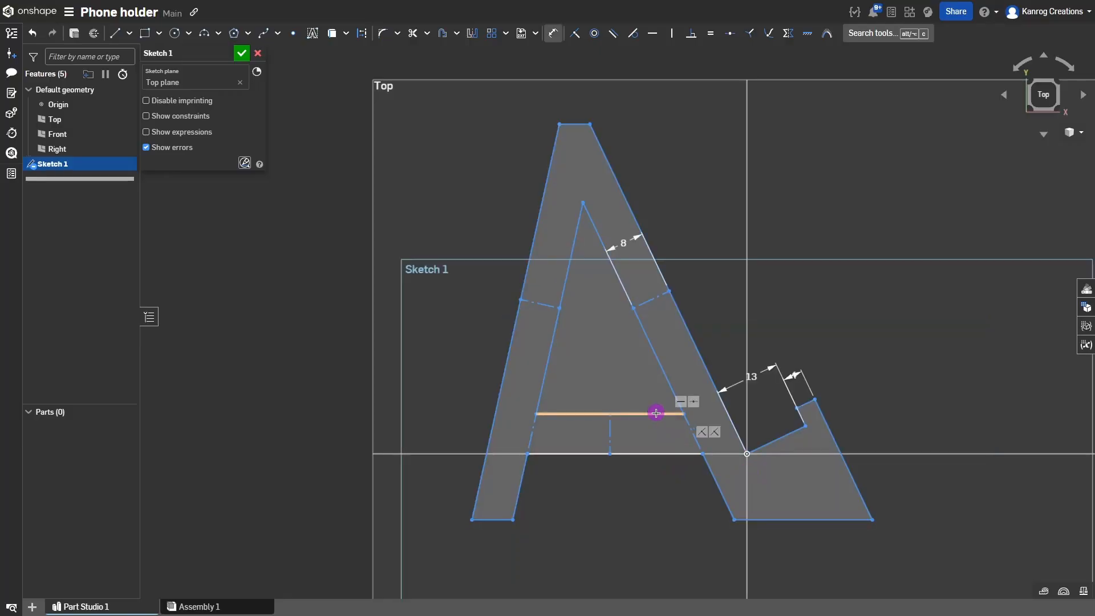
pyautogui.click(656, 412)
pyautogui.click(697, 352)
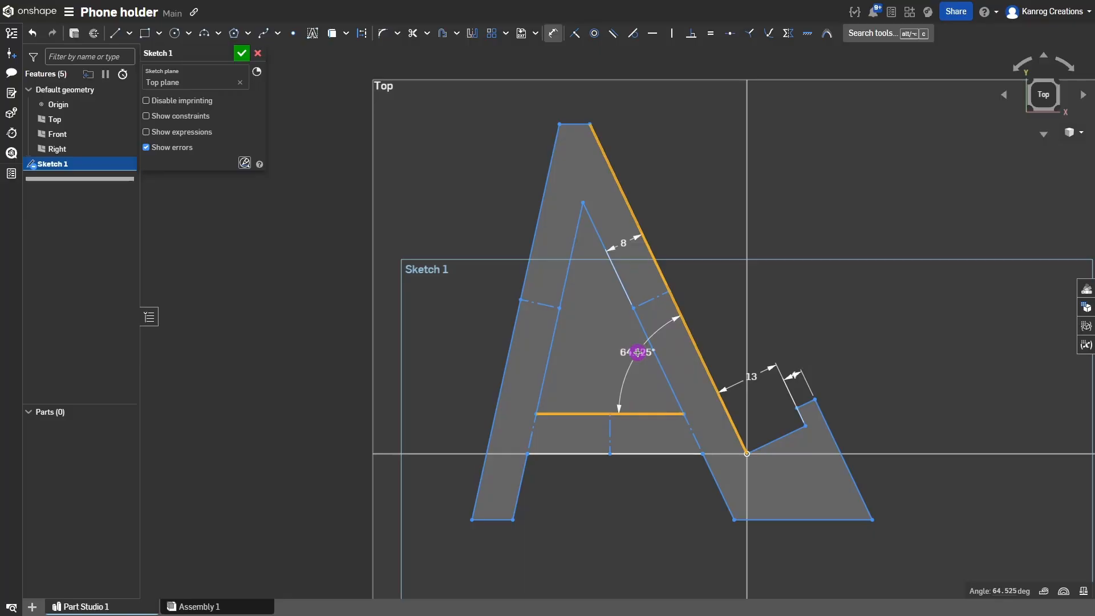
pyautogui.click(637, 353)
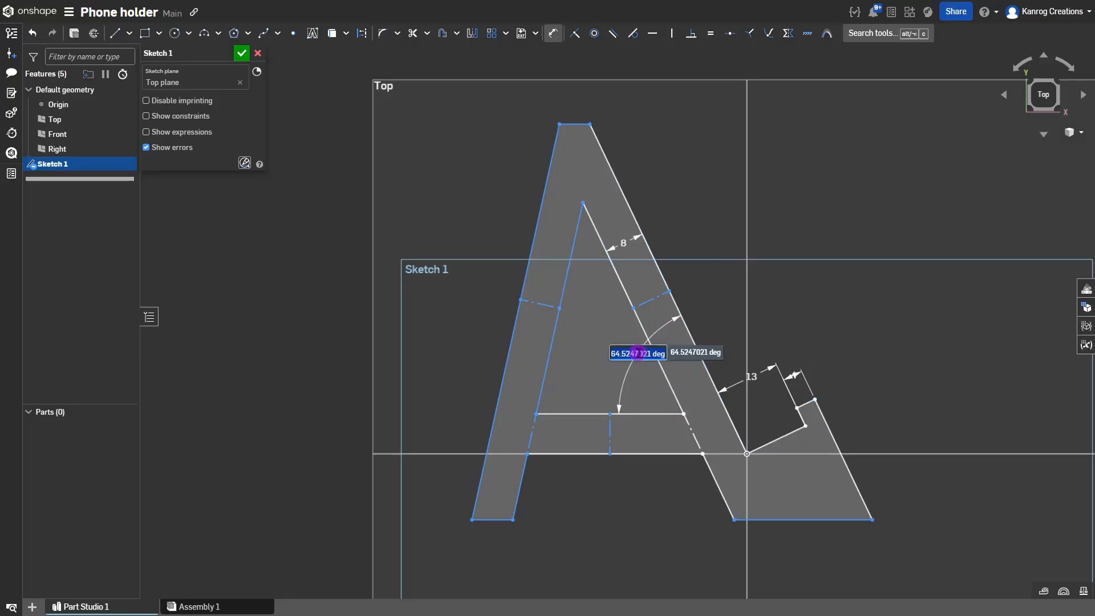
pyautogui.press('Return')
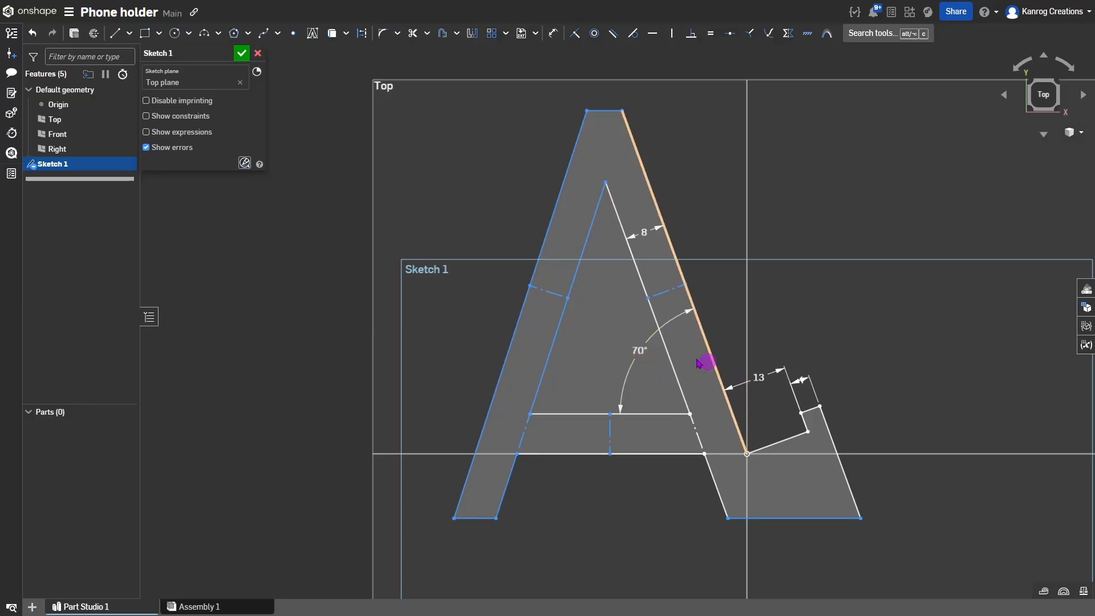
pyautogui.click(640, 355)
pyautogui.press('Delete')
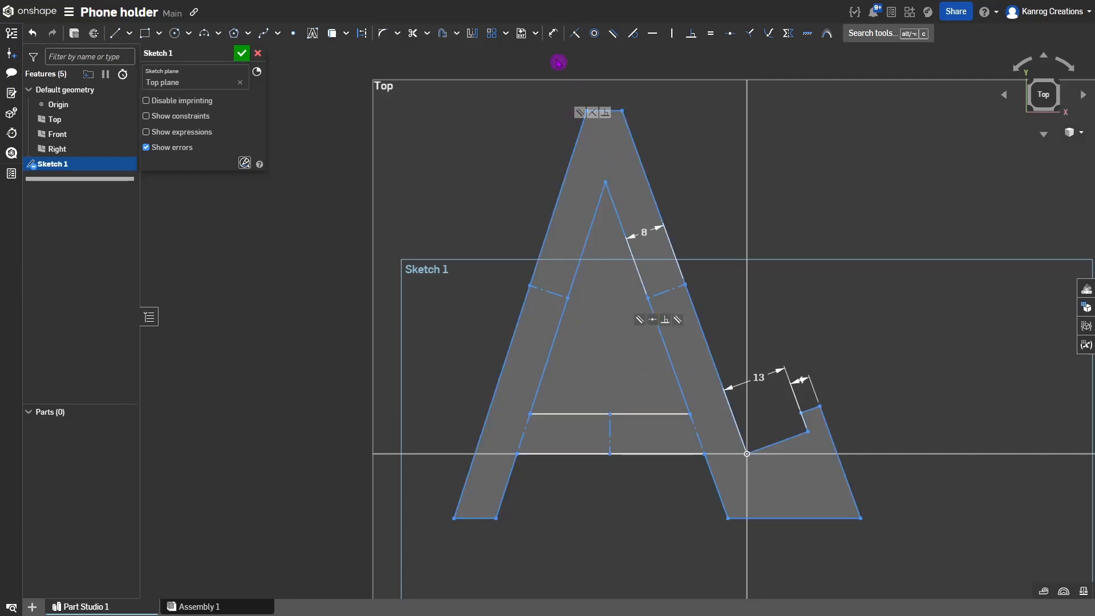
# Dimension the right leg at 70° to the base line and reposition the top corners.
pyautogui.press('d')
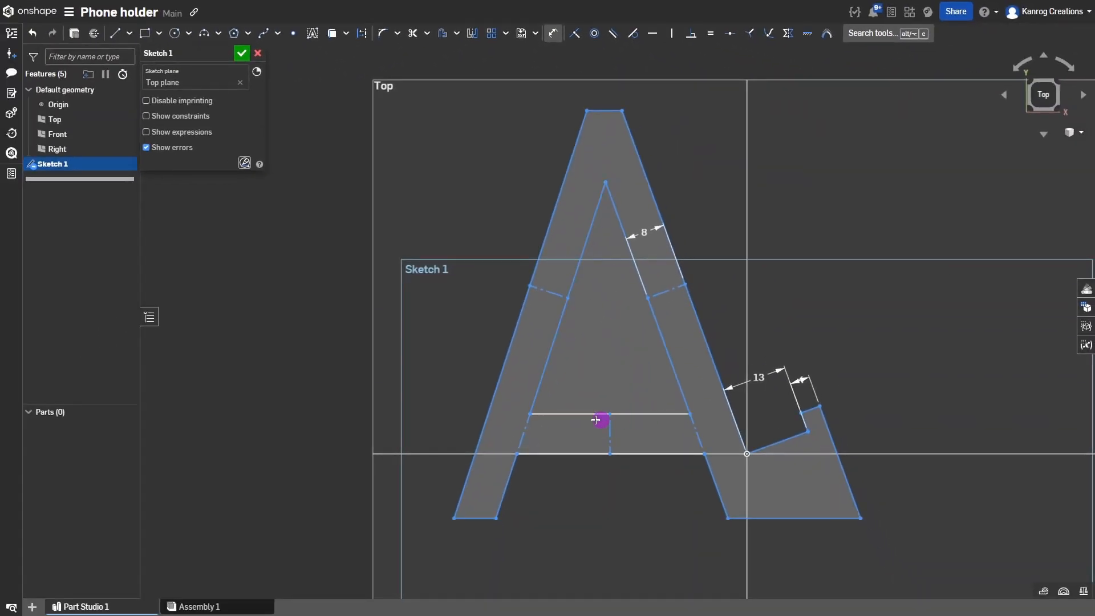
pyautogui.click(663, 453)
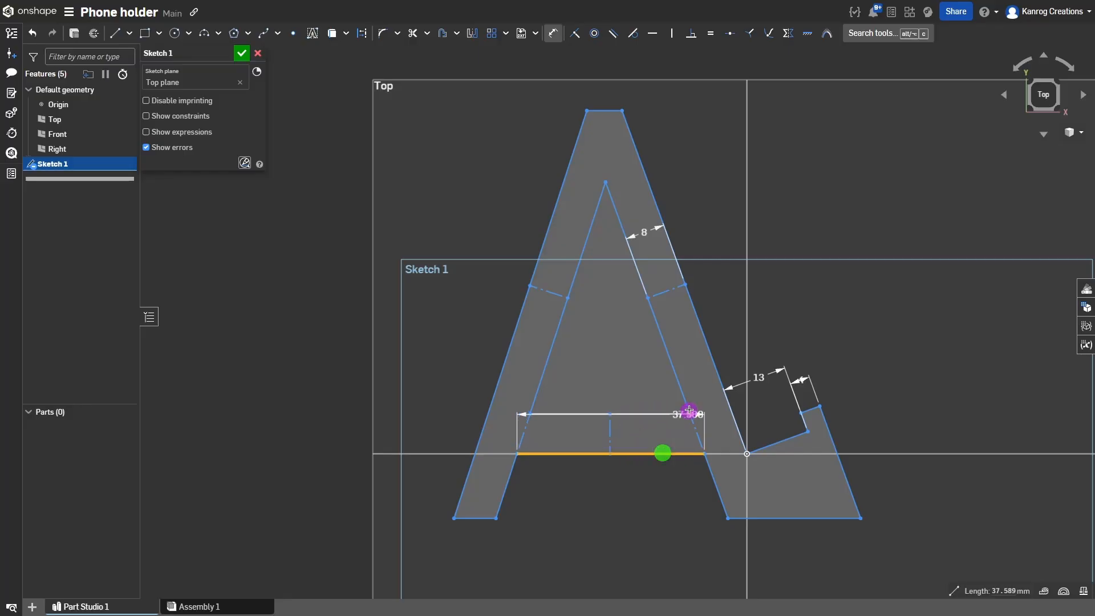
pyautogui.click(709, 350)
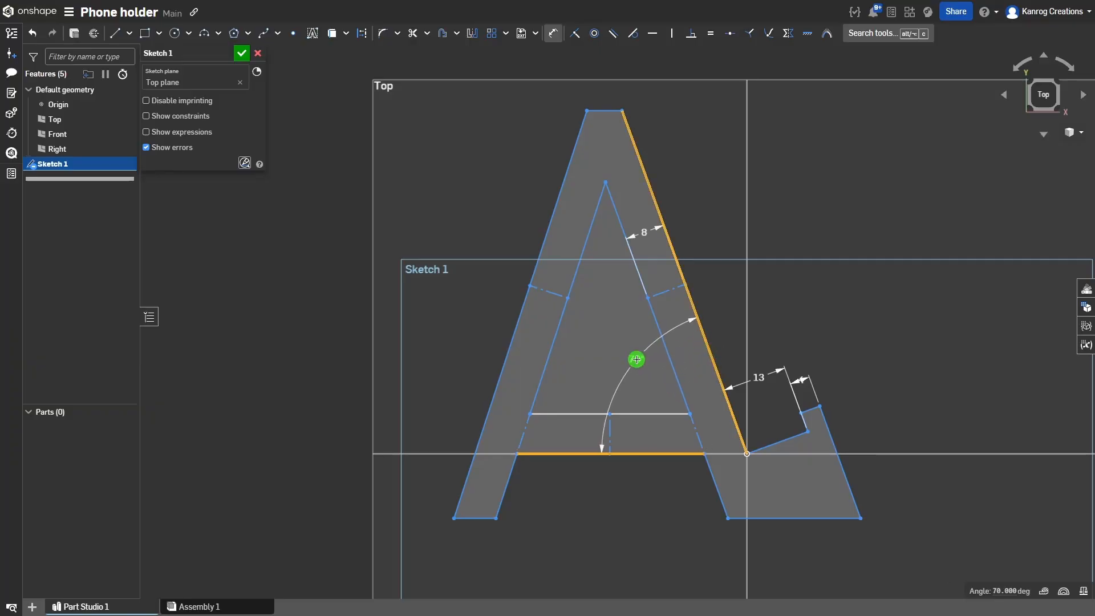
pyautogui.click(637, 360)
pyautogui.press('Return')
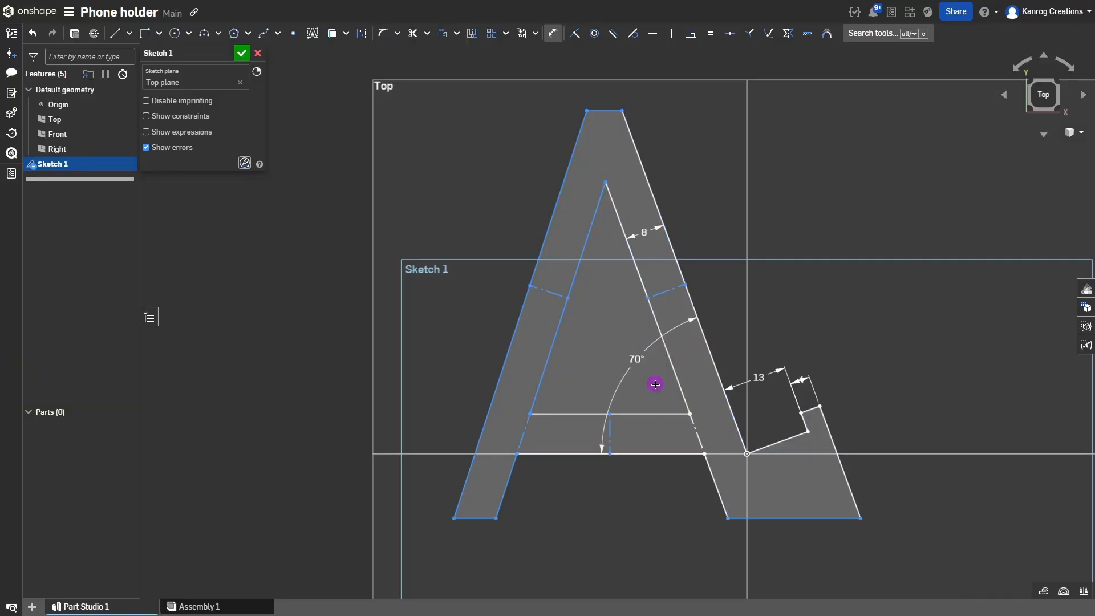
pyautogui.moveTo(626, 108); pyautogui.dragTo(650, 128)
pyautogui.moveTo(603, 180)
pyautogui.mouseDown()
pyautogui.moveTo(587, 176)
pyautogui.moveTo(618, 200)
pyautogui.moveTo(579, 176)
pyautogui.moveTo(611, 215)
pyautogui.moveTo(584, 181)
pyautogui.moveTo(598, 189)
pyautogui.mouseUp()
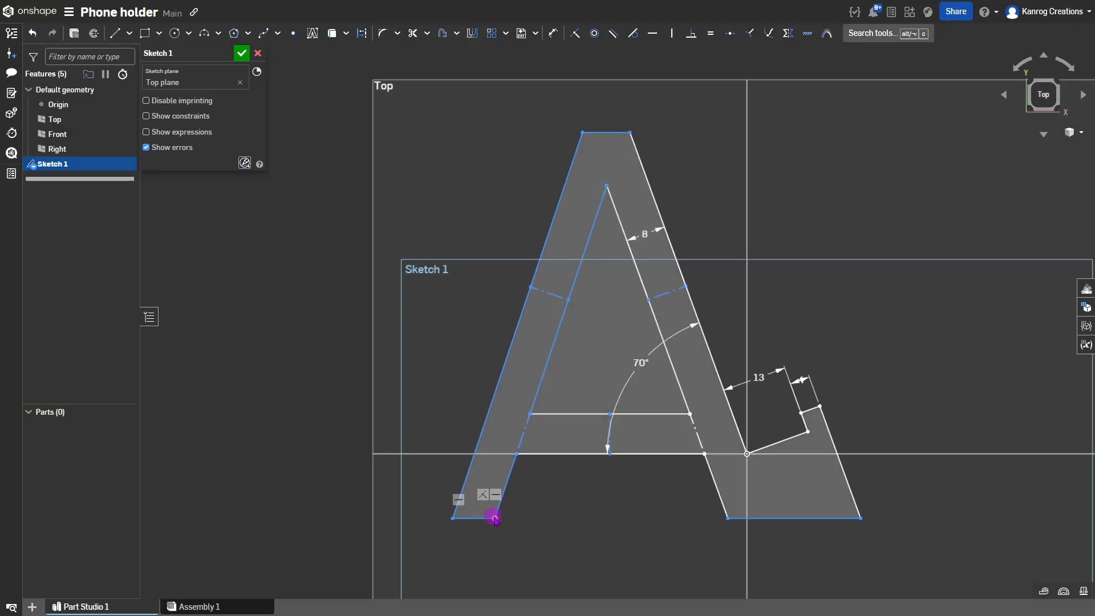
# Make the foot's short inner edge equal to the dashed leg-width line, adjusting leg corners.
pyautogui.moveTo(494, 517)
pyautogui.mouseDown()
pyautogui.moveTo(478, 517)
pyautogui.moveTo(502, 518)
pyautogui.moveTo(492, 486)
pyautogui.moveTo(501, 508)
pyautogui.moveTo(500, 495)
pyautogui.mouseUp()
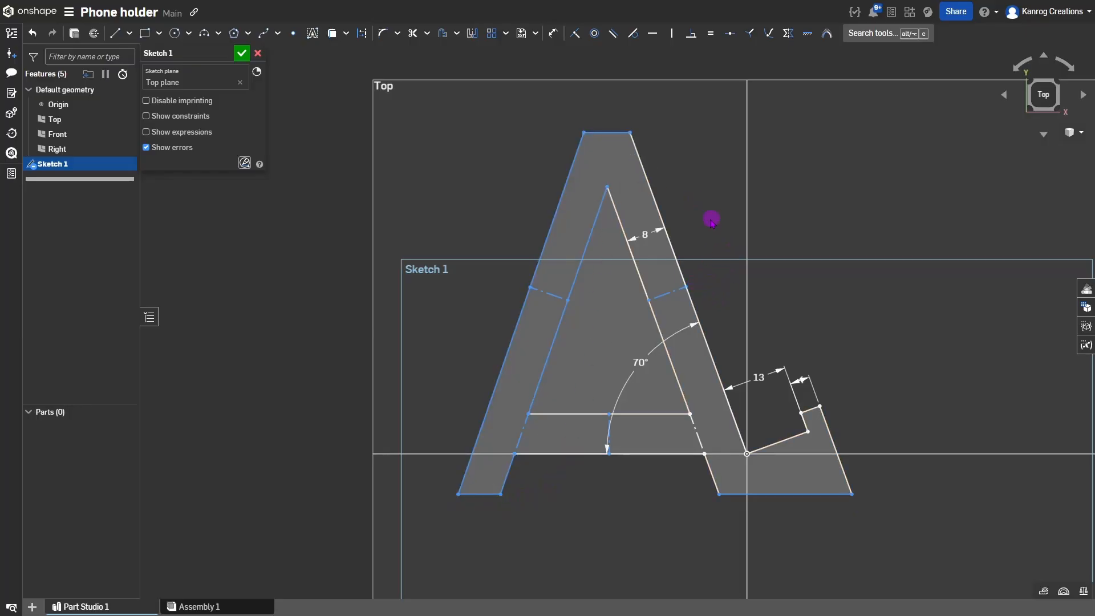
pyautogui.moveTo(854, 498)
pyautogui.mouseDown()
pyautogui.moveTo(850, 467)
pyautogui.moveTo(848, 494)
pyautogui.moveTo(863, 486)
pyautogui.mouseUp()
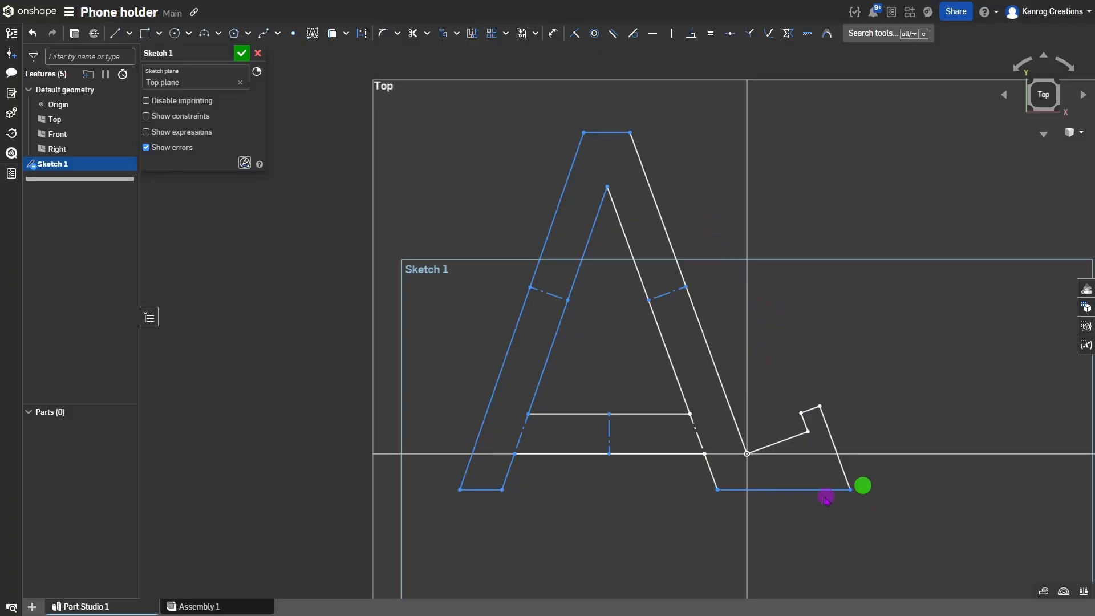
pyautogui.click(713, 472)
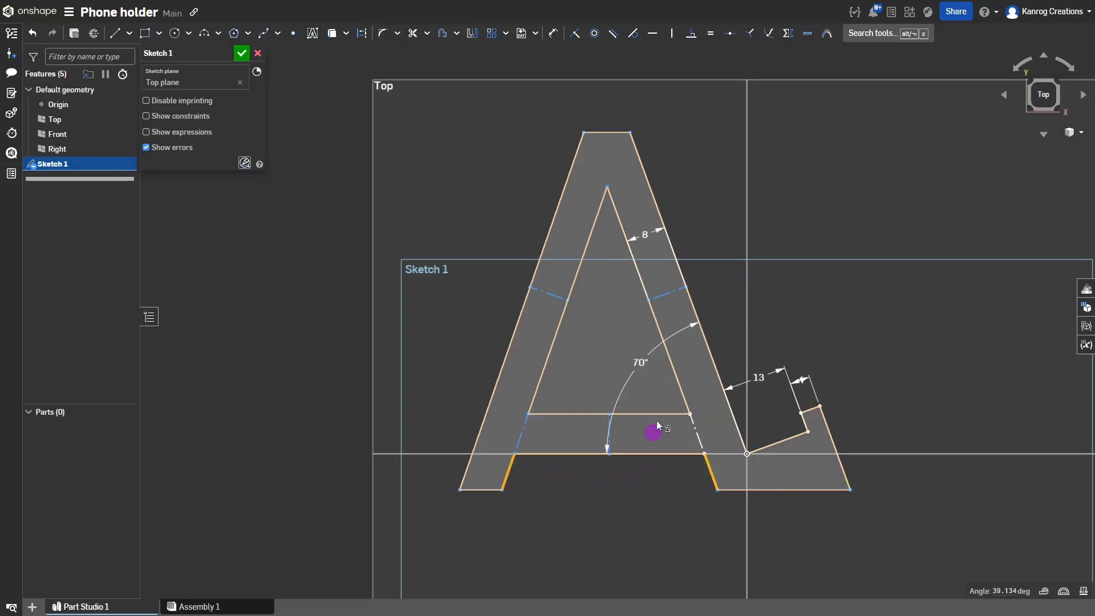
pyautogui.click(671, 293)
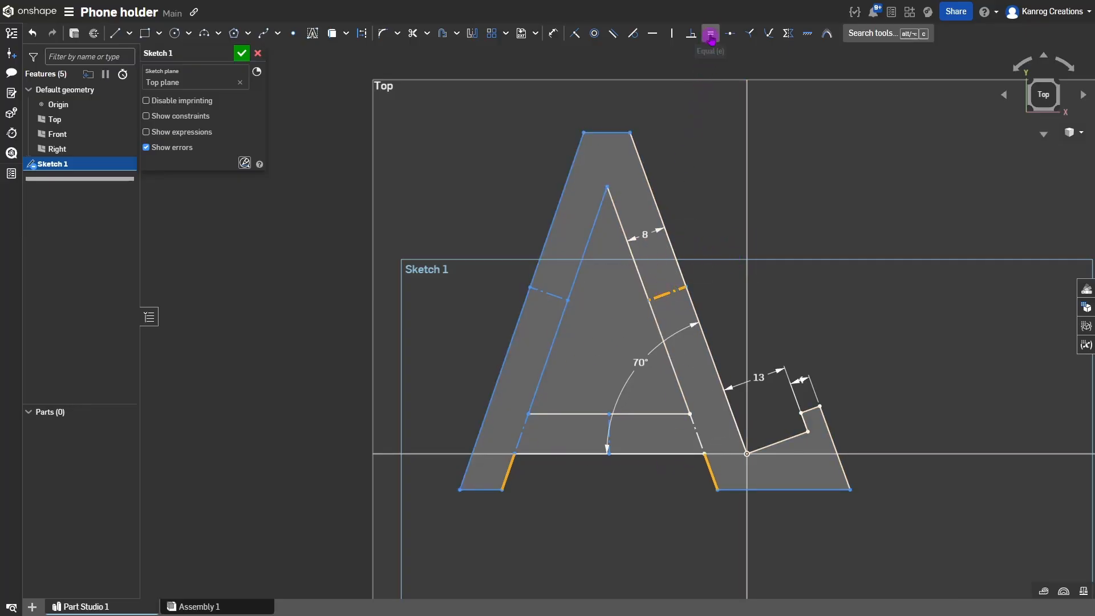
pyautogui.press('e')
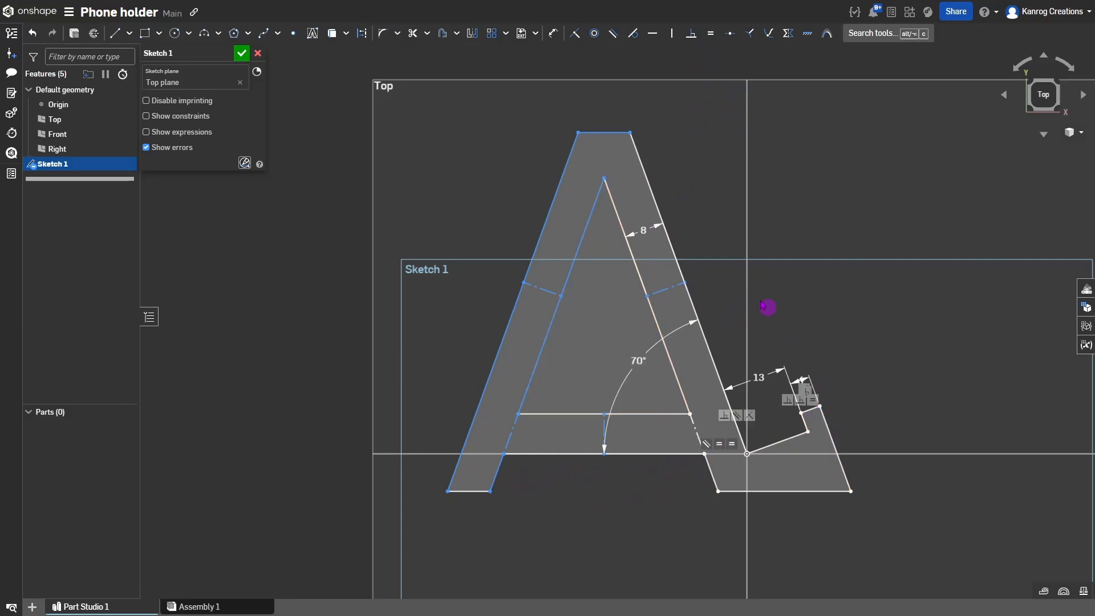
pyautogui.moveTo(583, 133)
pyautogui.mouseDown()
pyautogui.moveTo(536, 115)
pyautogui.moveTo(612, 194)
pyautogui.moveTo(529, 142)
pyautogui.moveTo(622, 210)
pyautogui.moveTo(581, 181)
pyautogui.moveTo(590, 189)
pyautogui.mouseUp()
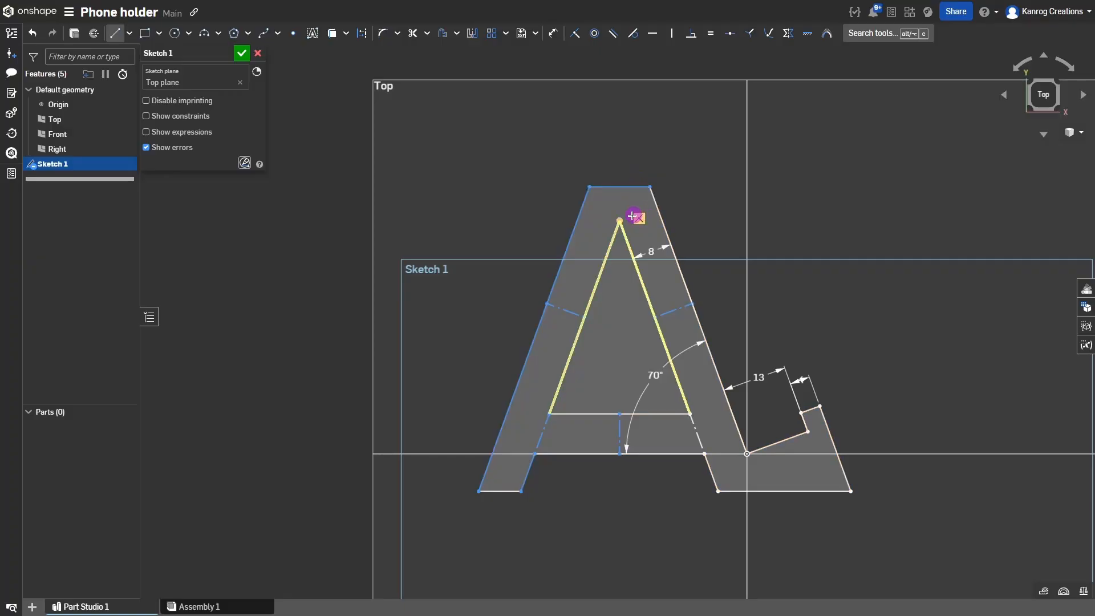
# Draw a construction line from the A's inner apex up to the top edge.
pyautogui.press('l')
pyautogui.click(620, 220)
pyautogui.press('q')
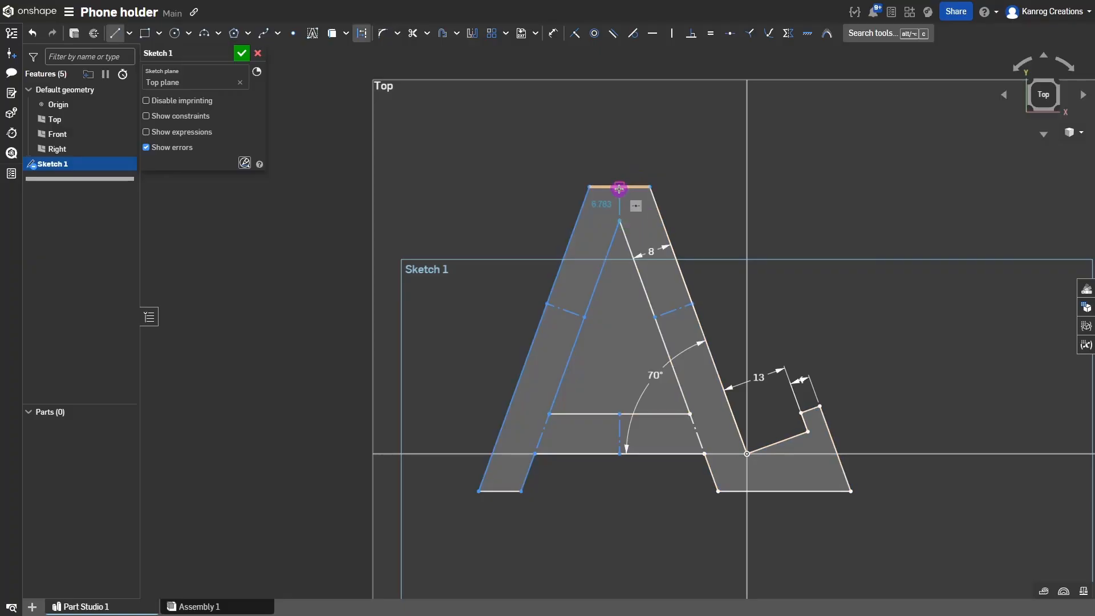
pyautogui.click(619, 189)
pyautogui.press('Escape')
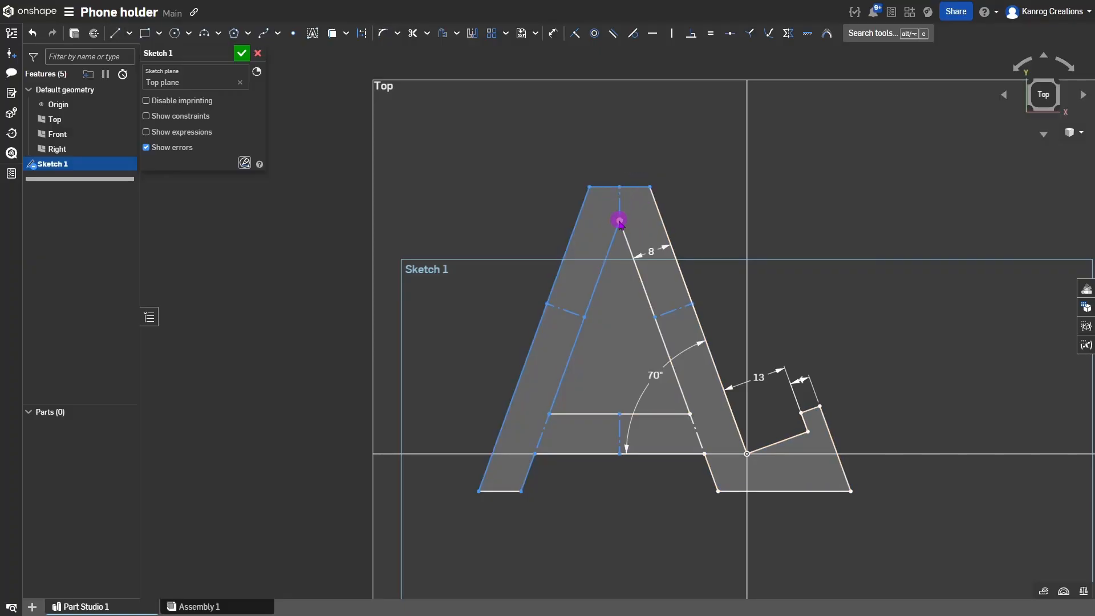
pyautogui.moveTo(620, 220)
pyautogui.mouseDown()
pyautogui.moveTo(594, 211)
pyautogui.moveTo(626, 251)
pyautogui.moveTo(631, 220)
pyautogui.mouseUp()
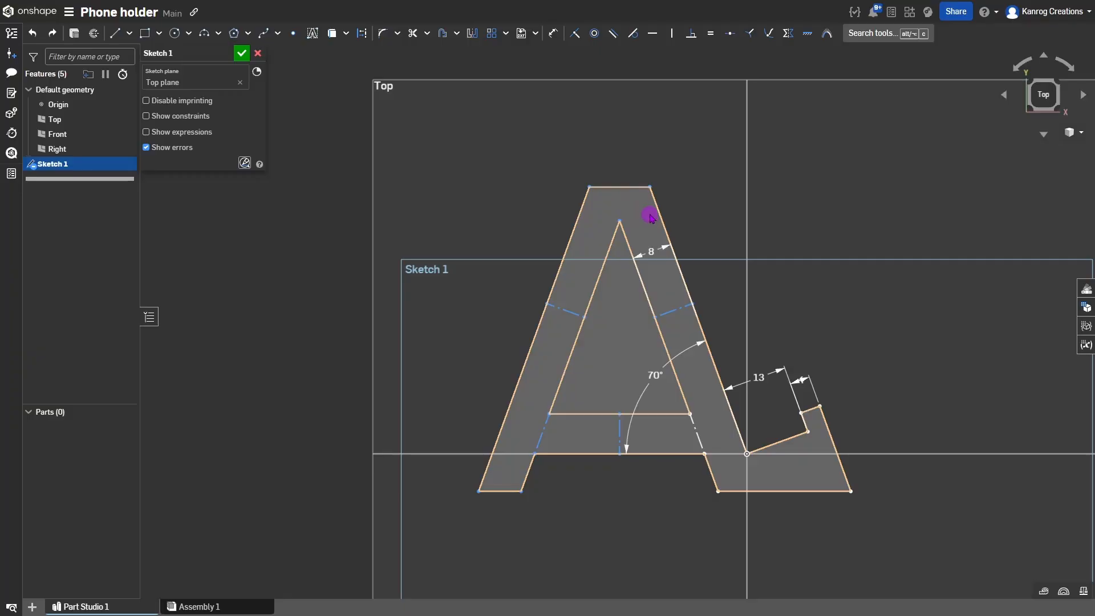
# Redraw the apex construction line, constrained to the top edge's midpoint and vertical.
pyautogui.press('l')
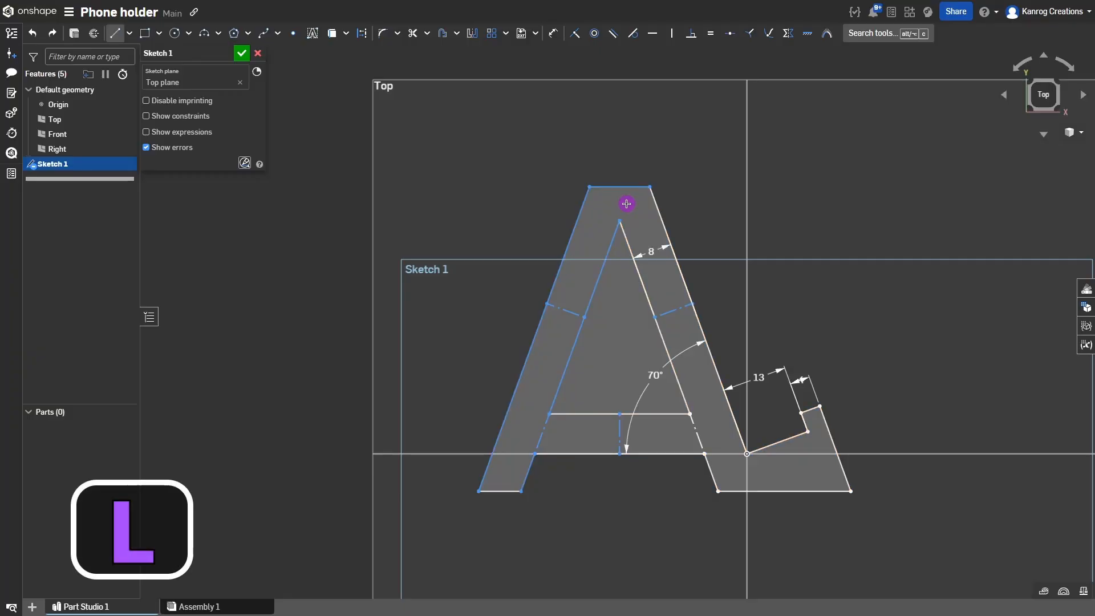
pyautogui.press('q')
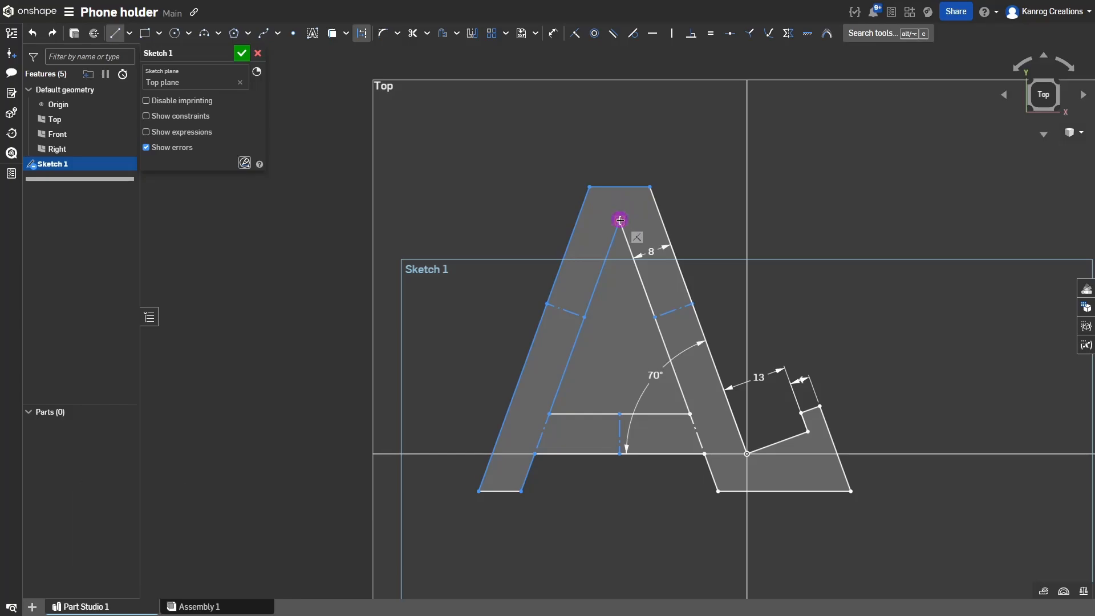
pyautogui.click(627, 226)
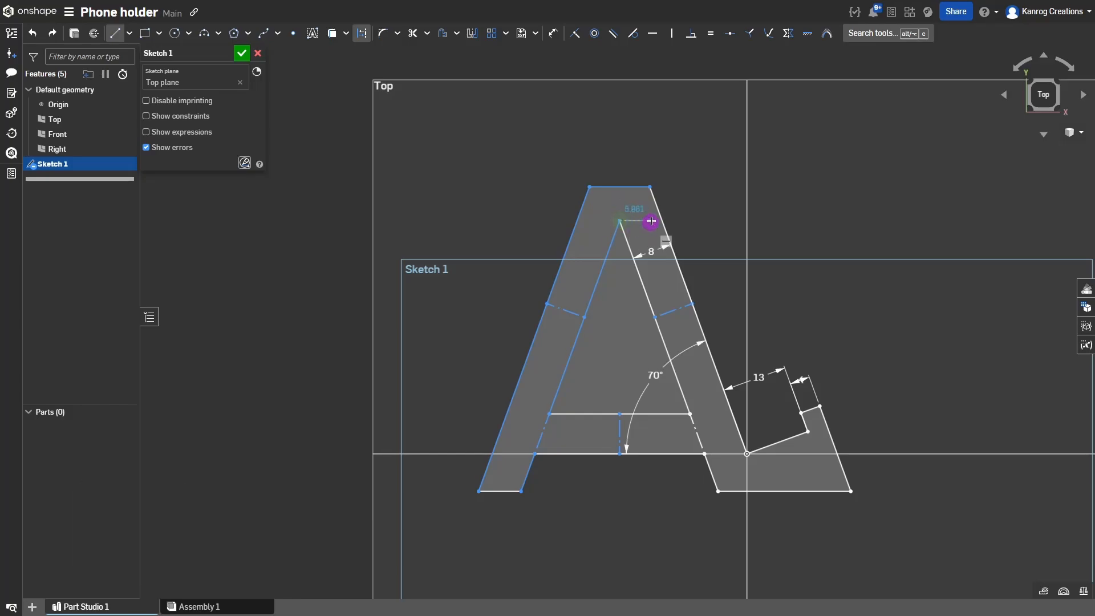
pyautogui.click(630, 186)
pyautogui.press('Escape')
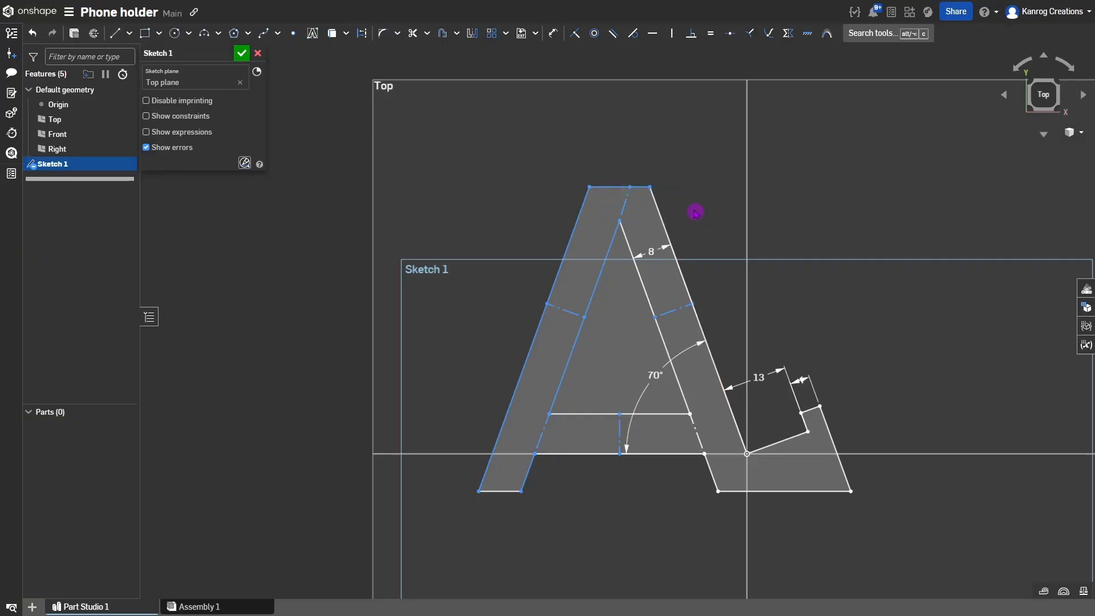
pyautogui.click(626, 205)
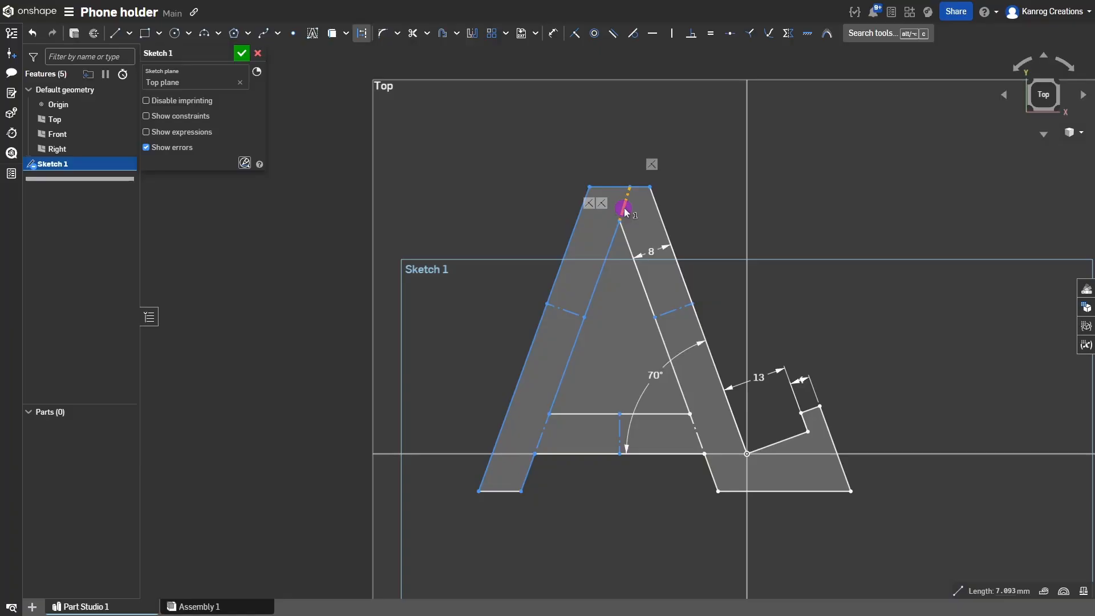
pyautogui.click(730, 35)
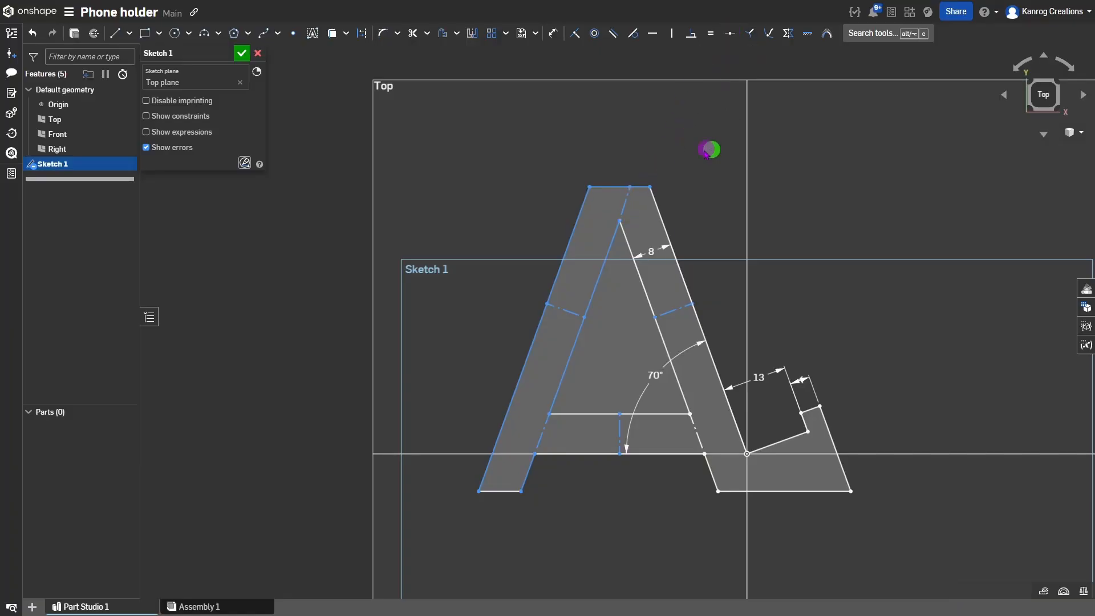
pyautogui.click(625, 206)
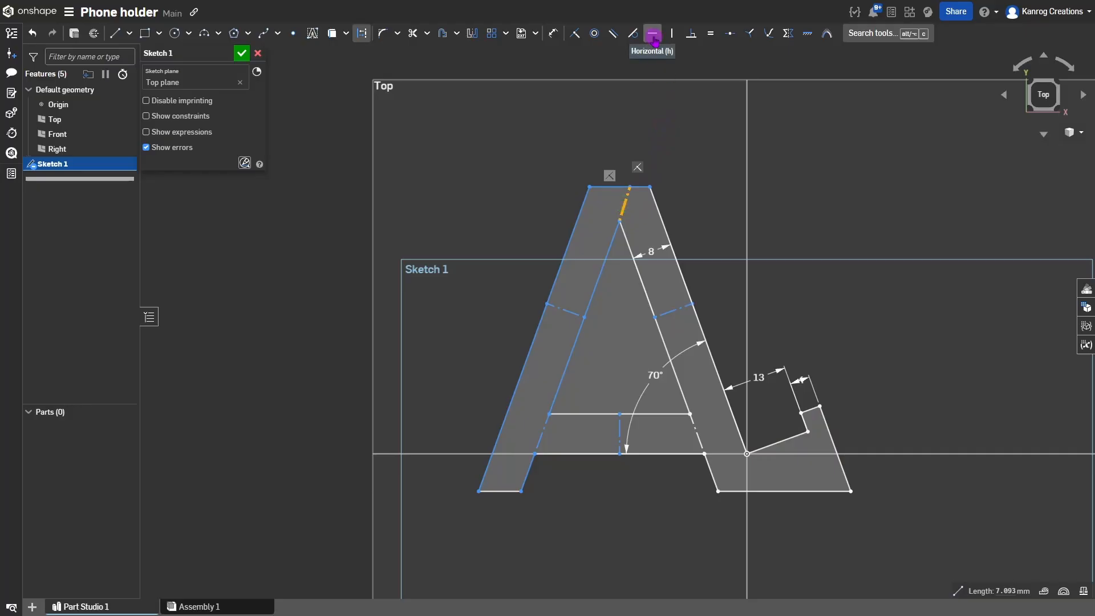
pyautogui.click(672, 35)
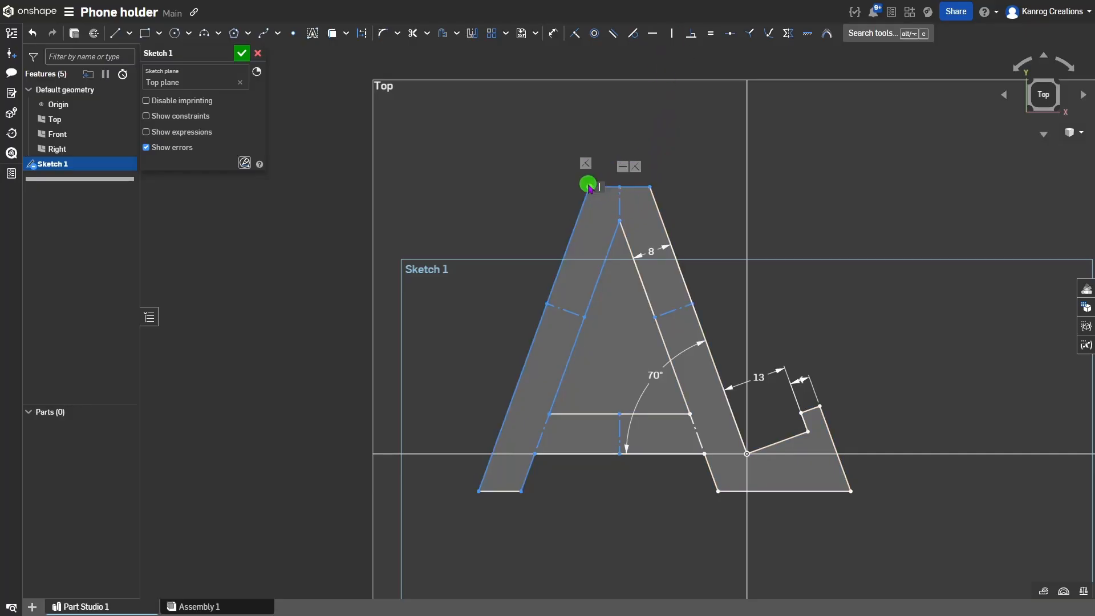
pyautogui.moveTo(589, 187)
pyautogui.mouseDown()
pyautogui.moveTo(561, 171)
pyautogui.moveTo(551, 135)
pyautogui.moveTo(581, 114)
pyautogui.moveTo(595, 160)
pyautogui.moveTo(558, 168)
pyautogui.moveTo(609, 132)
pyautogui.moveTo(606, 211)
pyautogui.moveTo(554, 162)
pyautogui.moveTo(594, 162)
pyautogui.moveTo(580, 181)
pyautogui.moveTo(587, 168)
pyautogui.mouseUp()
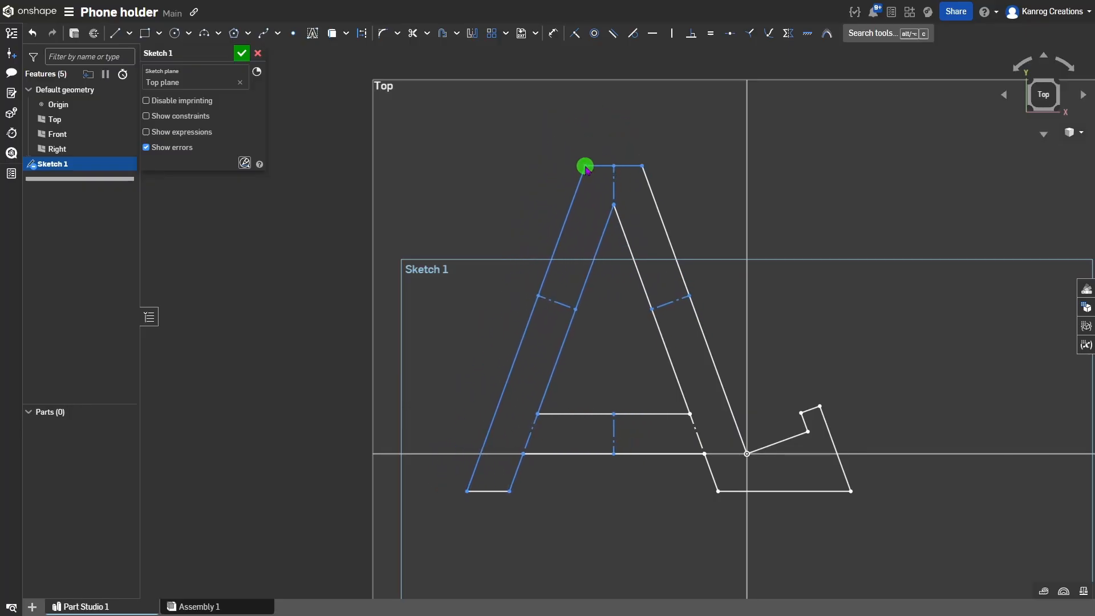
# Make the apex line equal to the leg-thickness line and reposition the top-left corner.
pyautogui.click(614, 182)
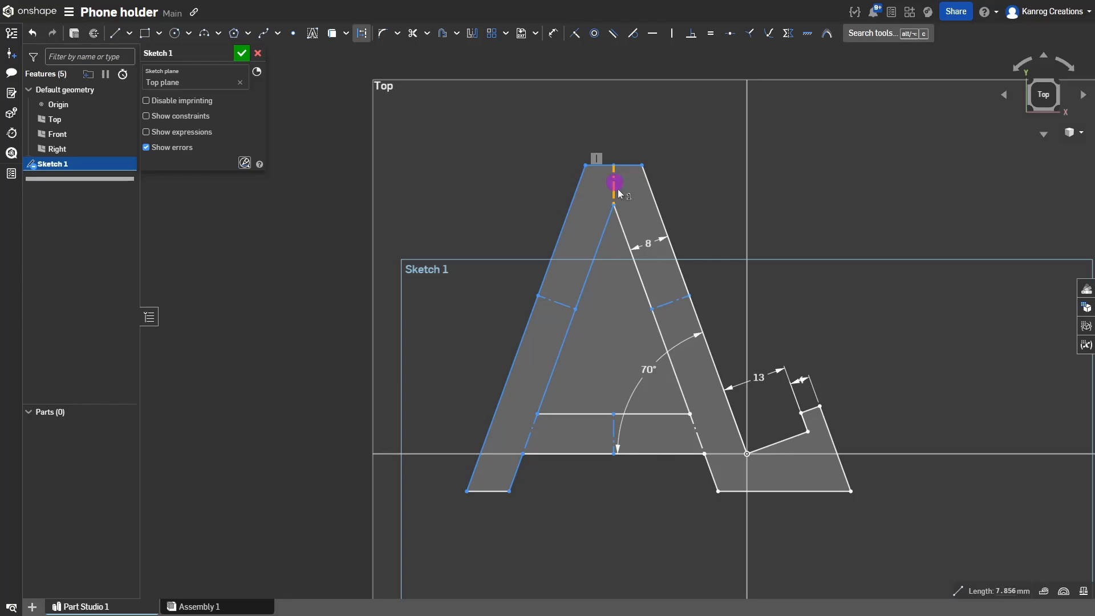
pyautogui.click(661, 307)
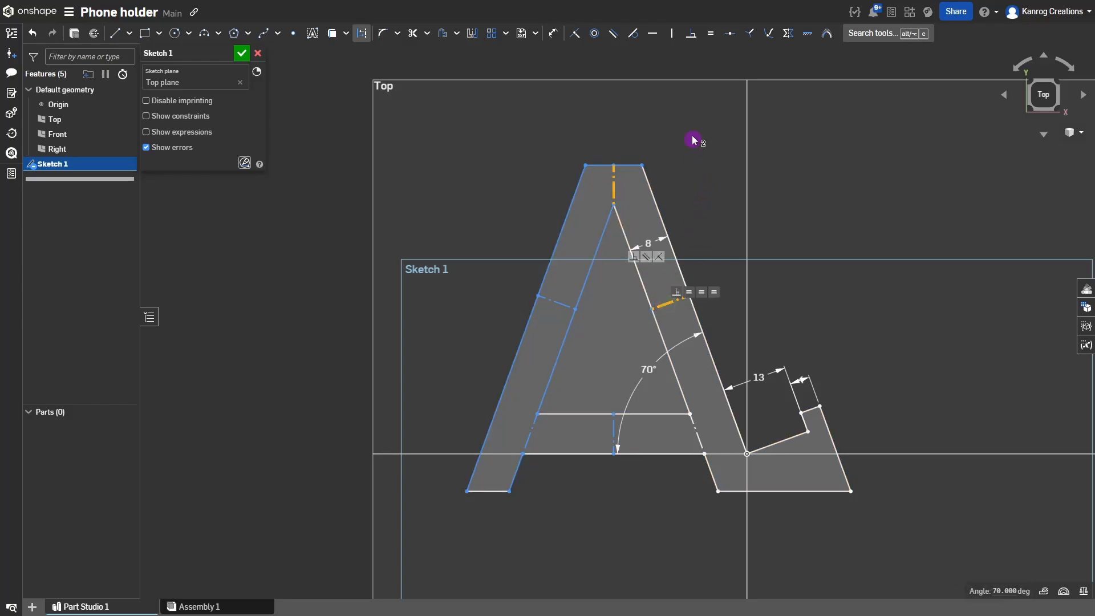
pyautogui.press('e')
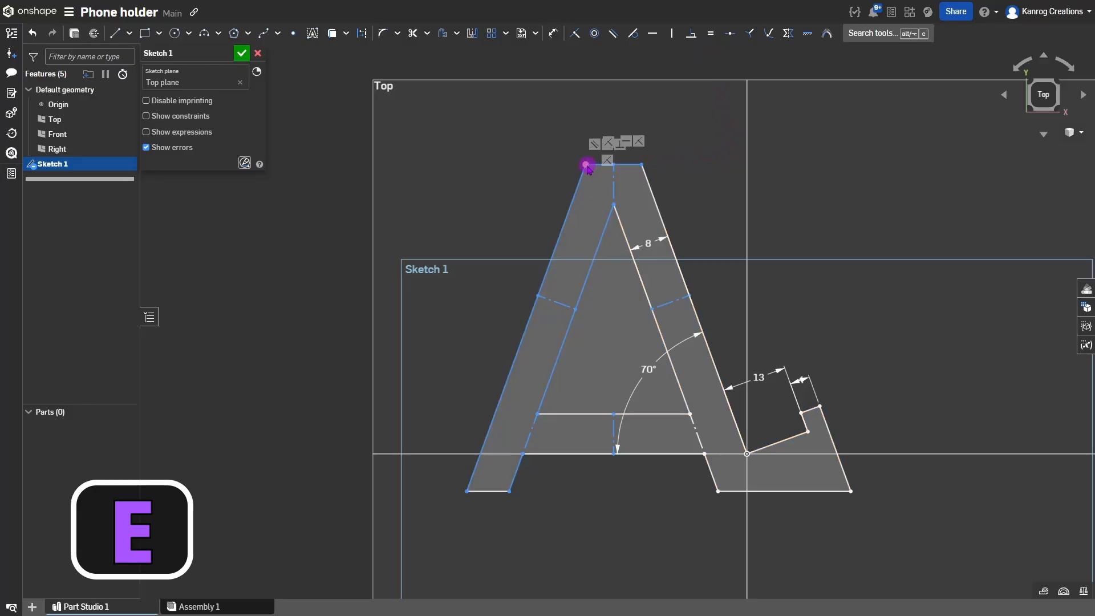
pyautogui.moveTo(587, 166)
pyautogui.mouseDown()
pyautogui.moveTo(545, 114)
pyautogui.moveTo(658, 213)
pyautogui.moveTo(519, 176)
pyautogui.moveTo(491, 149)
pyautogui.moveTo(553, 217)
pyautogui.moveTo(514, 190)
pyautogui.moveTo(521, 198)
pyautogui.mouseUp()
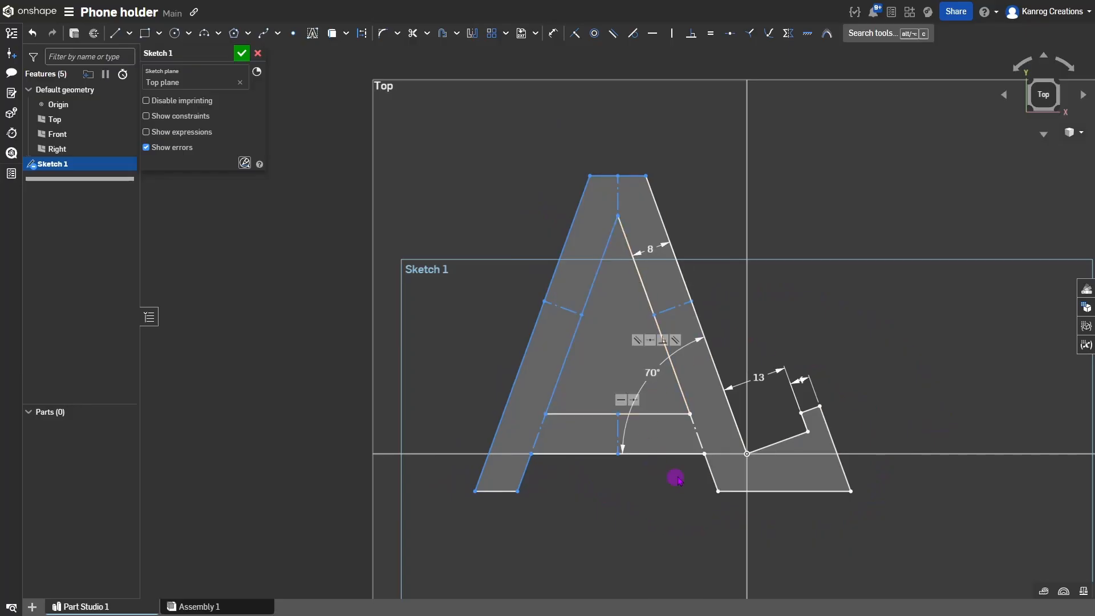
pyautogui.moveTo(589, 180)
pyautogui.mouseDown()
pyautogui.moveTo(483, 108)
pyautogui.moveTo(654, 236)
pyautogui.moveTo(489, 159)
pyautogui.moveTo(530, 181)
pyautogui.mouseUp()
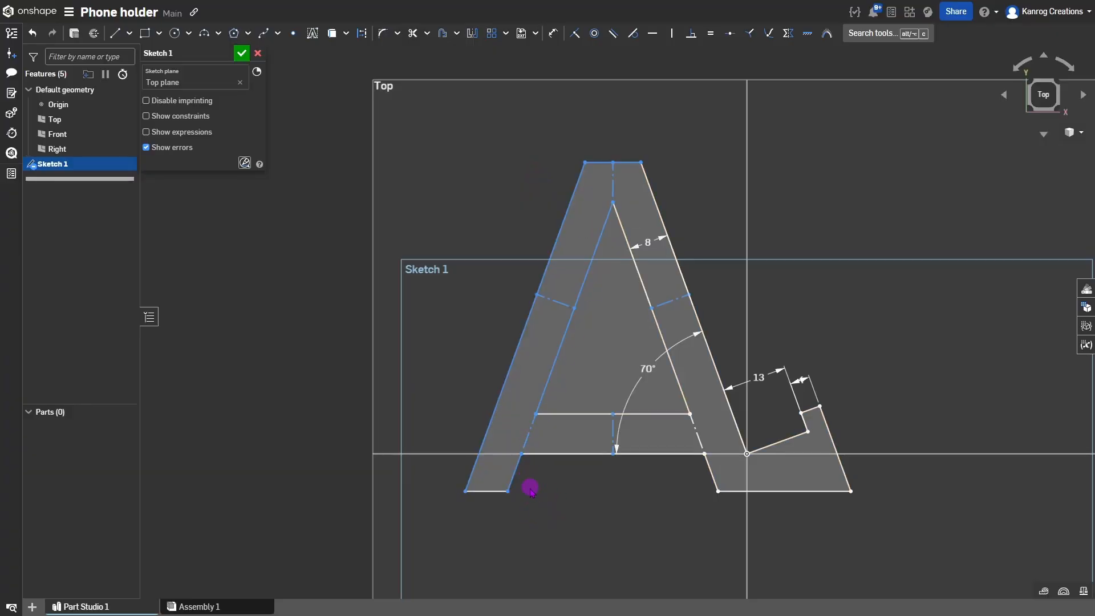
# Set the distance between the A's bottom-left and bottom-right corners to 80 mm.
pyautogui.click(465, 491)
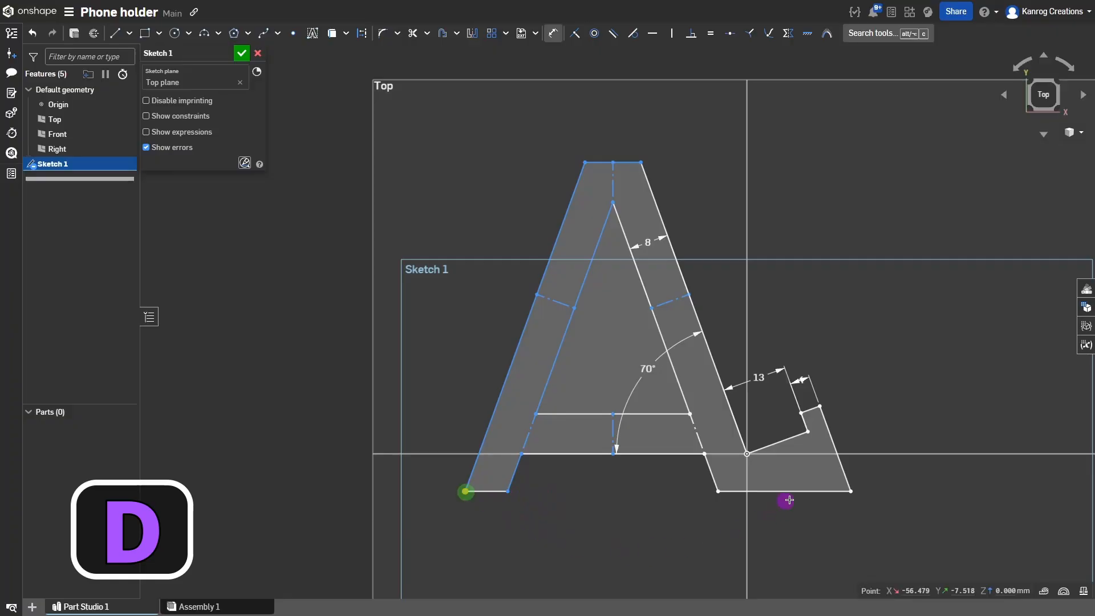
pyautogui.click(852, 492)
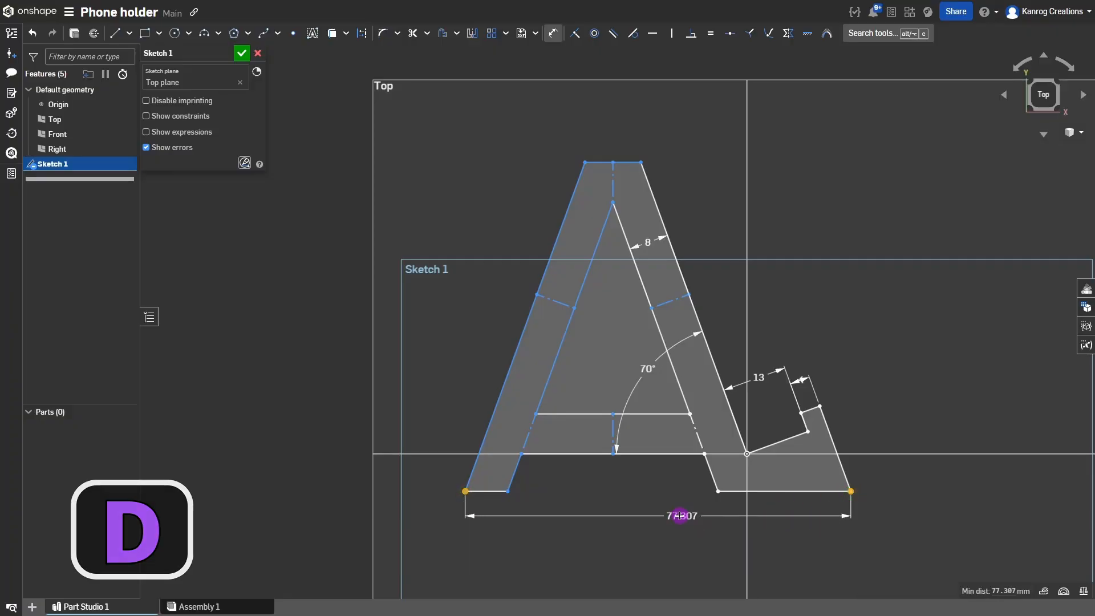
pyautogui.click(660, 516)
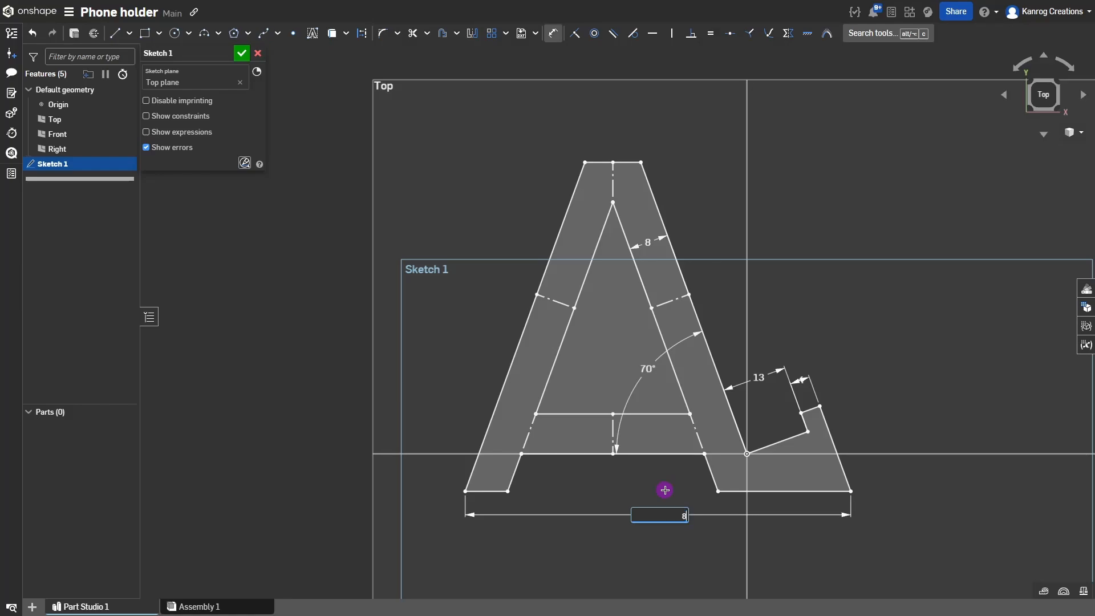
pyautogui.write('80')
pyautogui.press('Return')
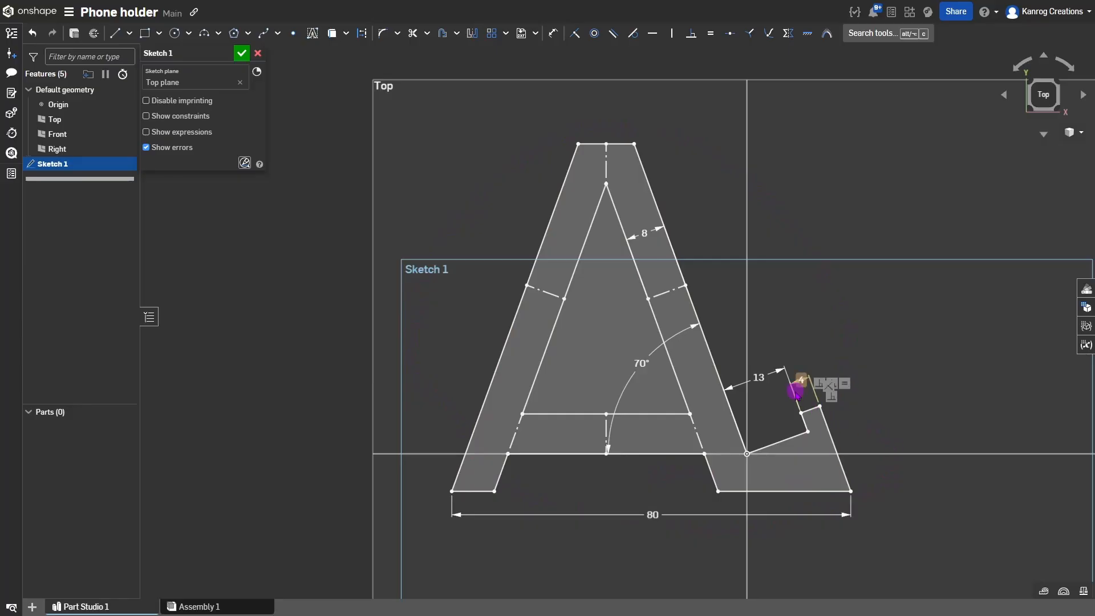
pyautogui.moveTo(796, 367)
pyautogui.mouseDown(button='right')
pyautogui.moveTo(761, 349)
pyautogui.moveTo(793, 384)
pyautogui.moveTo(798, 375)
pyautogui.mouseUp(button='right')
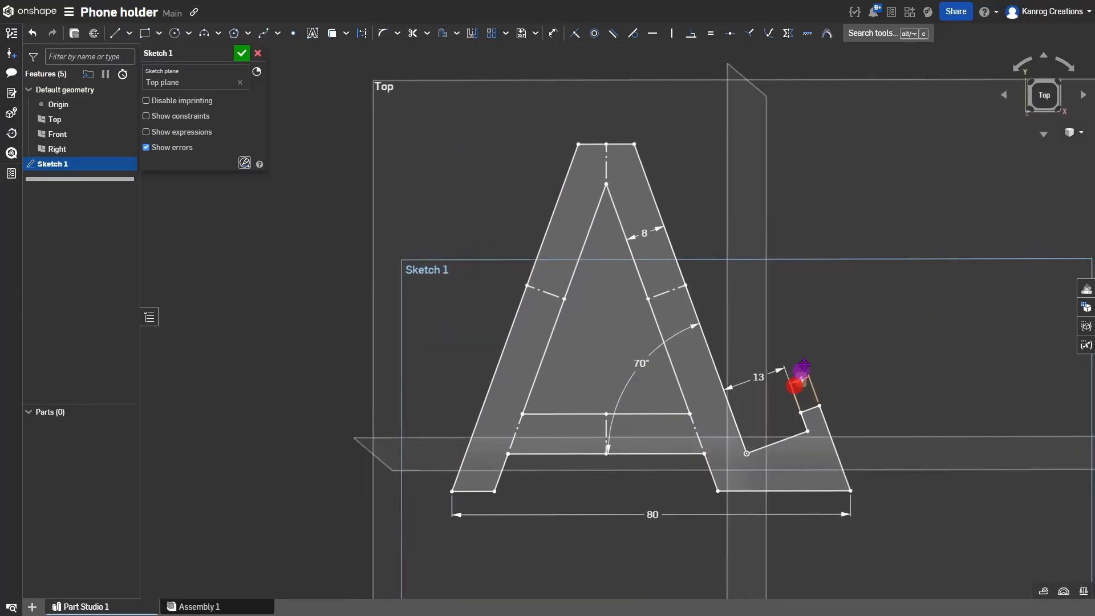
pyautogui.moveTo(628, 426); pyautogui.dragTo(638, 411, button='right')
pyautogui.moveTo(591, 290); pyautogui.dragTo(573, 268, button='right')
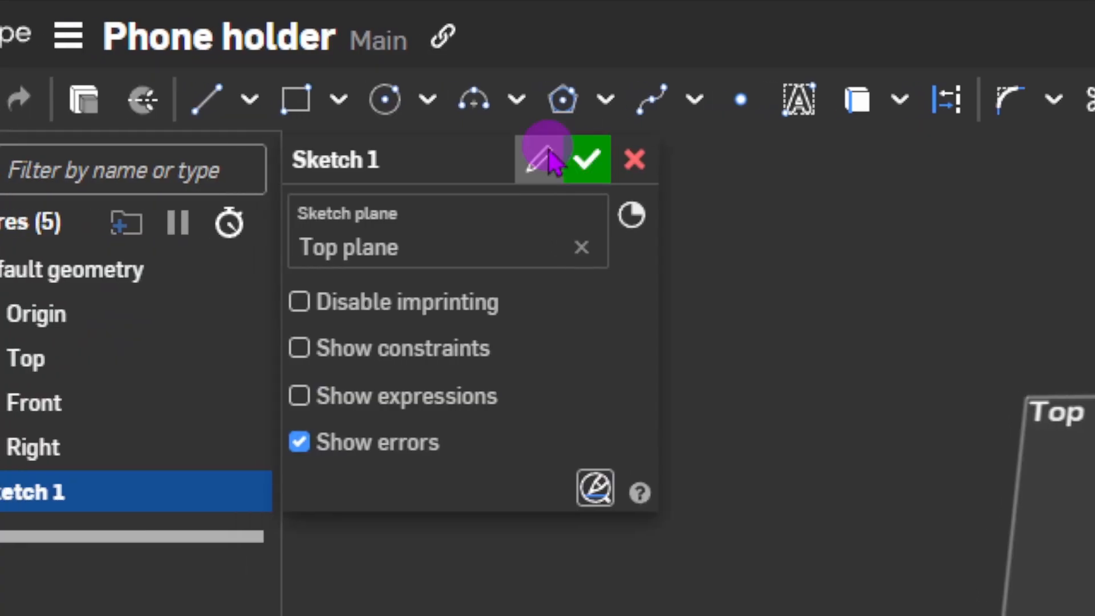
# Finish Sketch 1 and inspect the A profile from the top view.
pyautogui.click(586, 171)
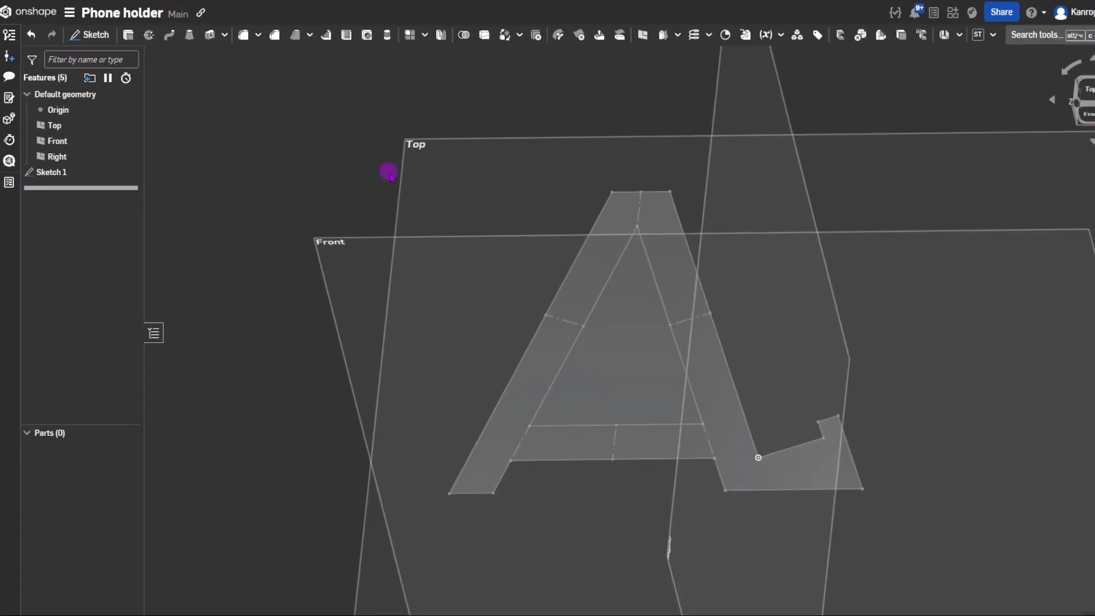
pyautogui.scroll(2, 599, 311)
pyautogui.moveTo(620, 326)
pyautogui.mouseDown(button='right')
pyautogui.moveTo(643, 337)
pyautogui.moveTo(660, 330)
pyautogui.moveTo(618, 340)
pyautogui.moveTo(632, 358)
pyautogui.mouseUp(button='right')
pyautogui.hotkey('shift', '5')
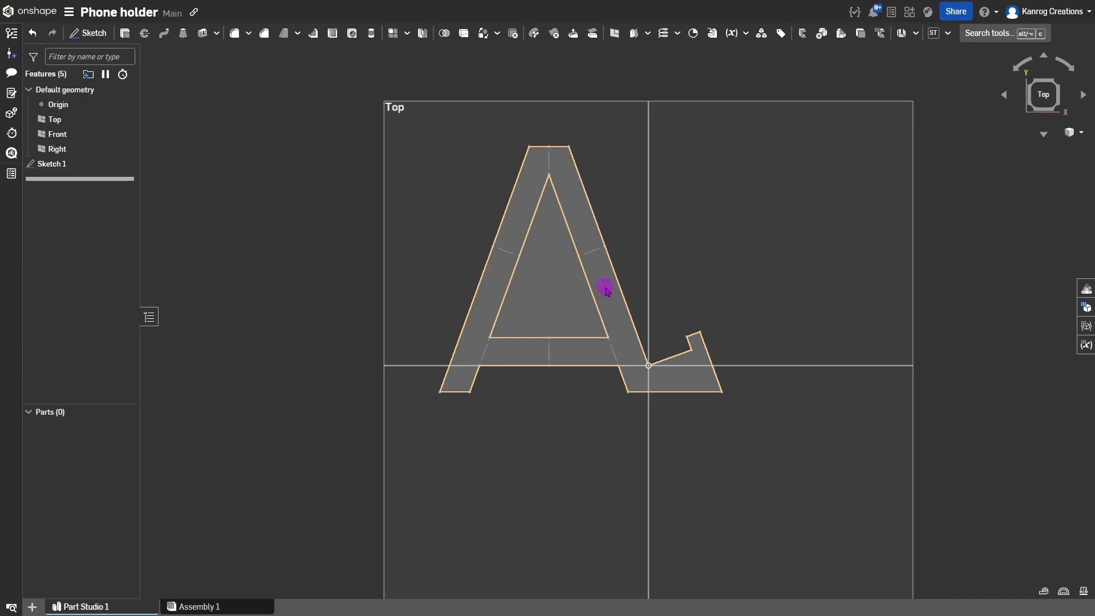
pyautogui.moveTo(619, 305)
pyautogui.mouseDown(button='right')
pyautogui.moveTo(587, 303)
pyautogui.moveTo(584, 320)
pyautogui.mouseUp(button='right')
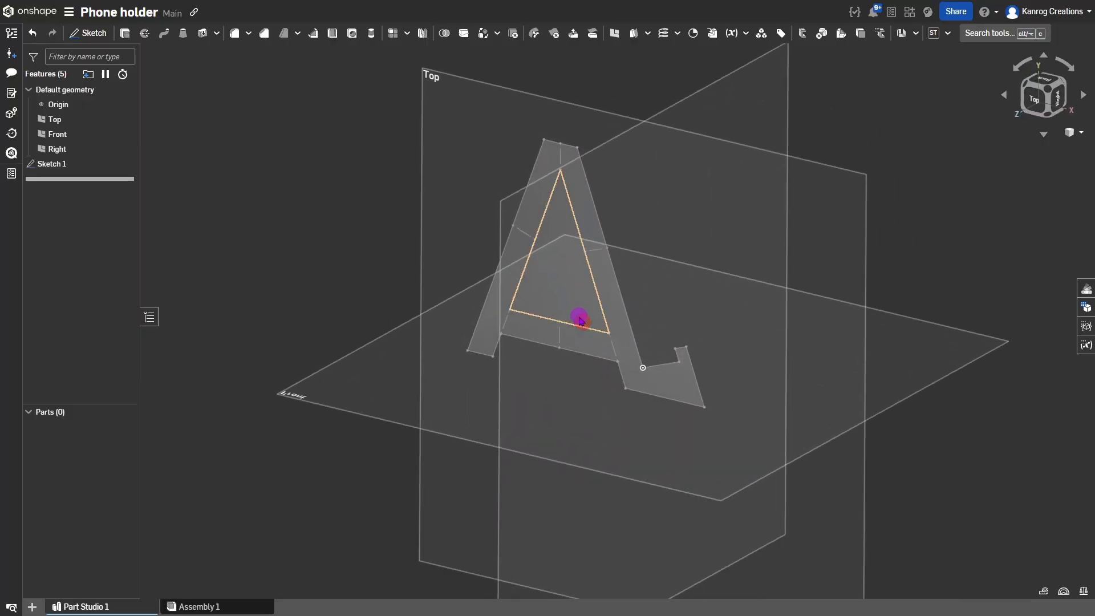
pyautogui.moveTo(581, 322); pyautogui.dragTo(586, 354, button='middle')
pyautogui.scroll(-3, 586, 358)
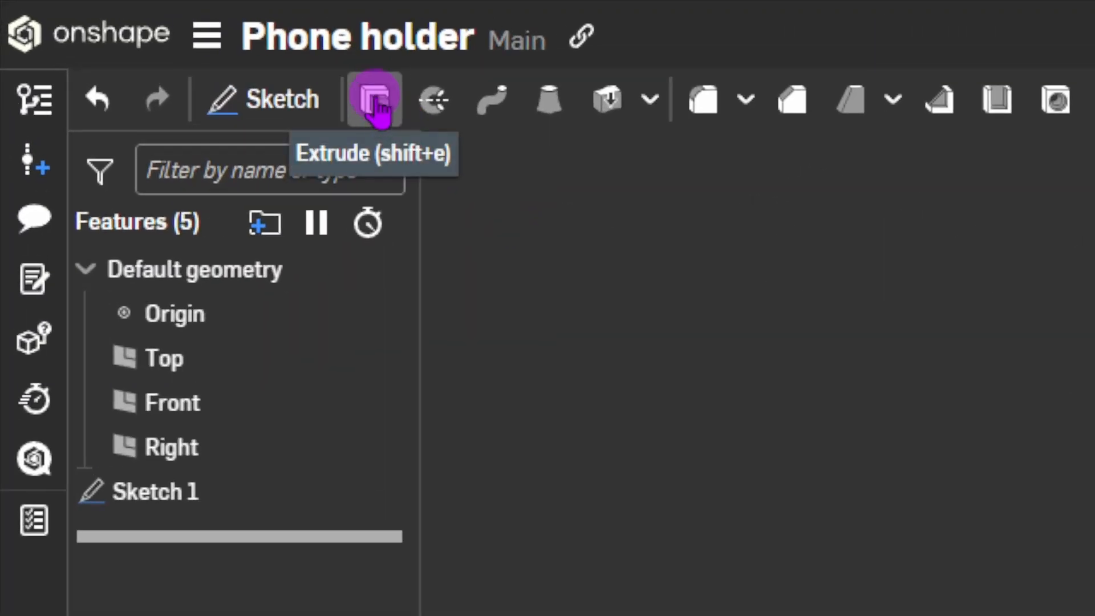
# Extrude the A-shaped sketch region 80 mm deep to create Part 1.
pyautogui.hotkey('shift', 'e')
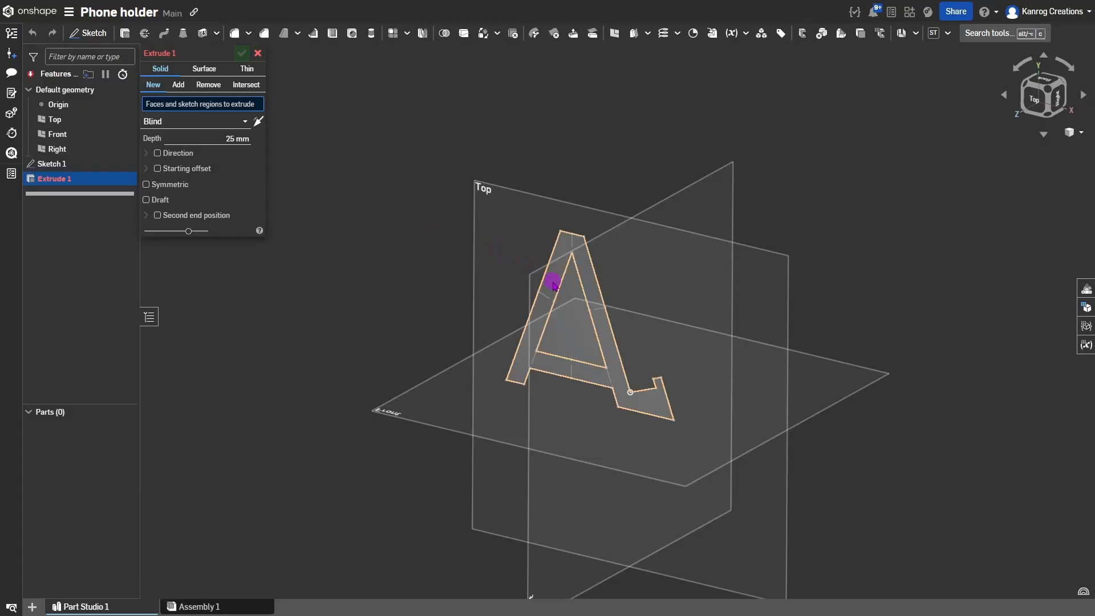
pyautogui.click(554, 284)
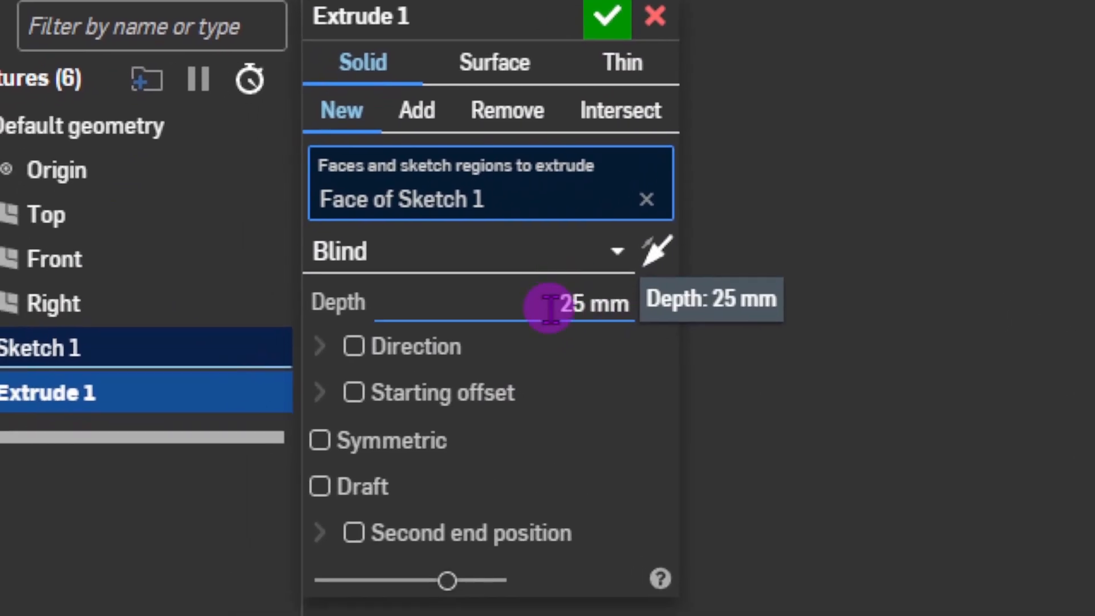
pyautogui.click(562, 304)
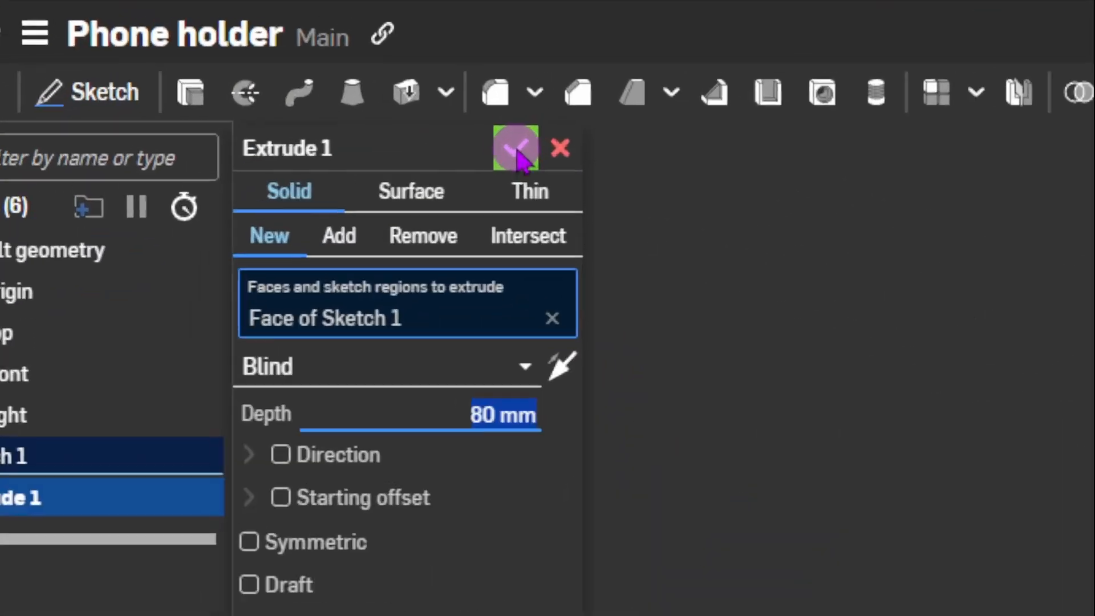
pyautogui.click(243, 53)
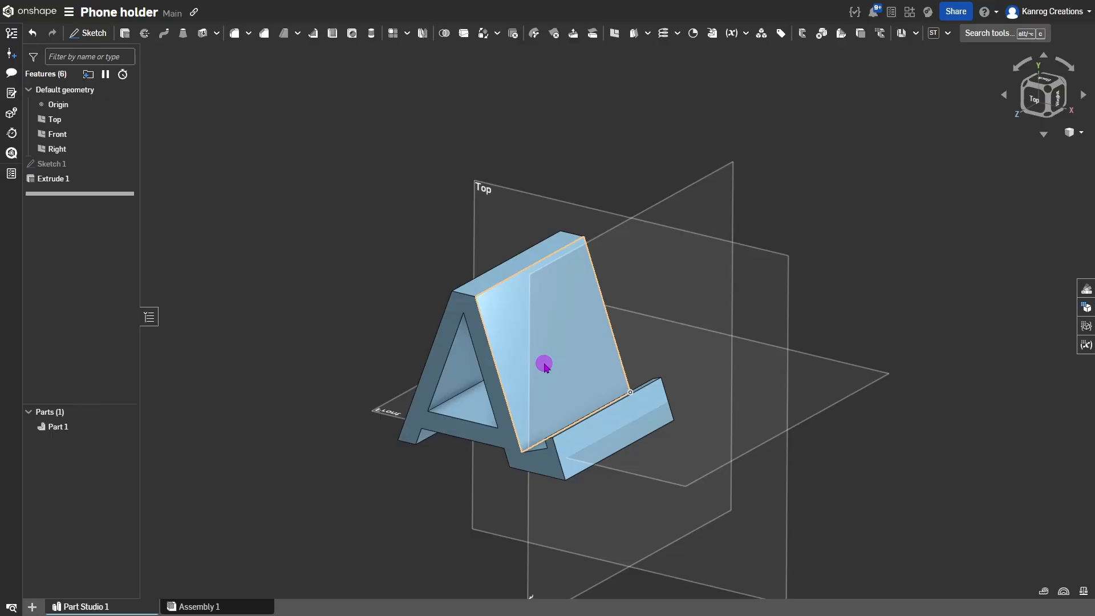
pyautogui.moveTo(545, 365); pyautogui.dragTo(556, 334, button='middle')
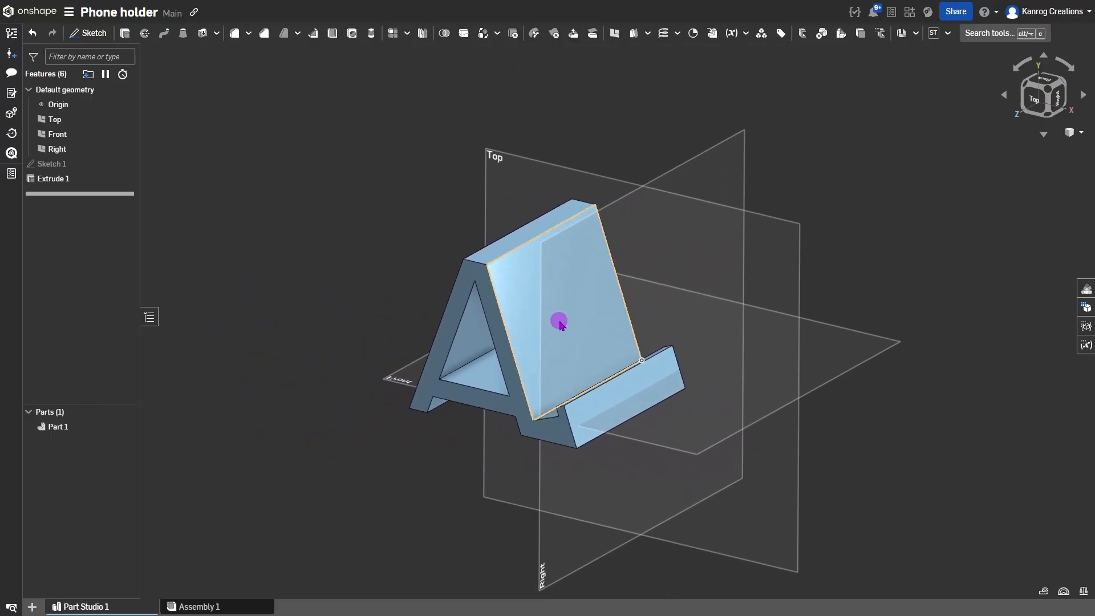
pyautogui.moveTo(562, 323)
pyautogui.mouseDown(button='right')
pyautogui.moveTo(617, 320)
pyautogui.moveTo(555, 279)
pyautogui.moveTo(584, 315)
pyautogui.moveTo(547, 310)
pyautogui.moveTo(570, 317)
pyautogui.moveTo(599, 306)
pyautogui.moveTo(565, 311)
pyautogui.mouseUp(button='right')
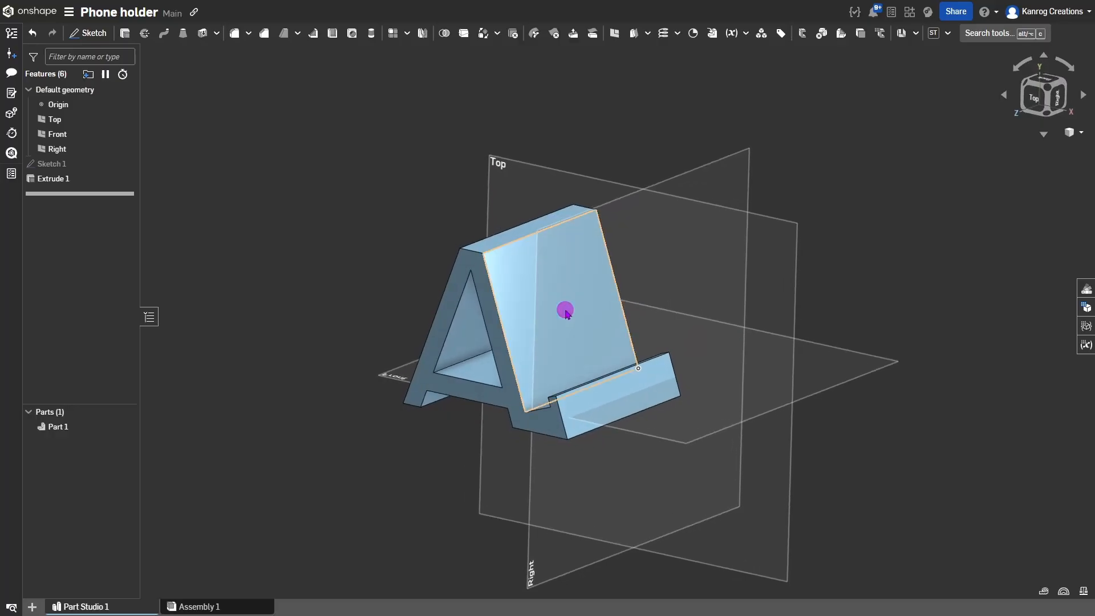
# Chamfer both A-shaped side faces of the holder at 0.5 mm equal distance.
pyautogui.click(265, 34)
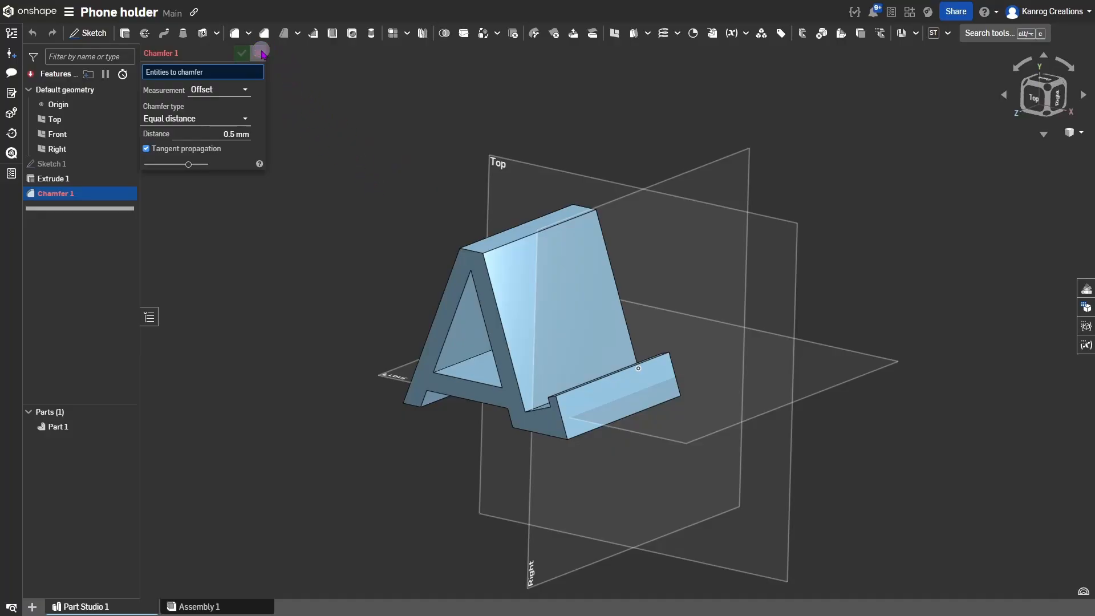
pyautogui.click(262, 53)
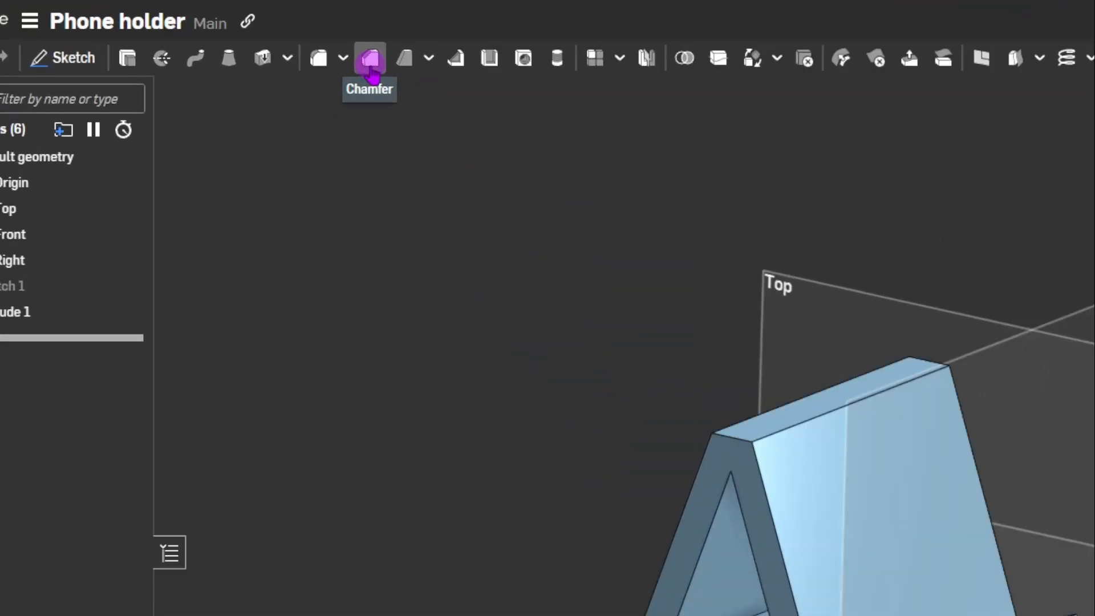
pyautogui.click(549, 109)
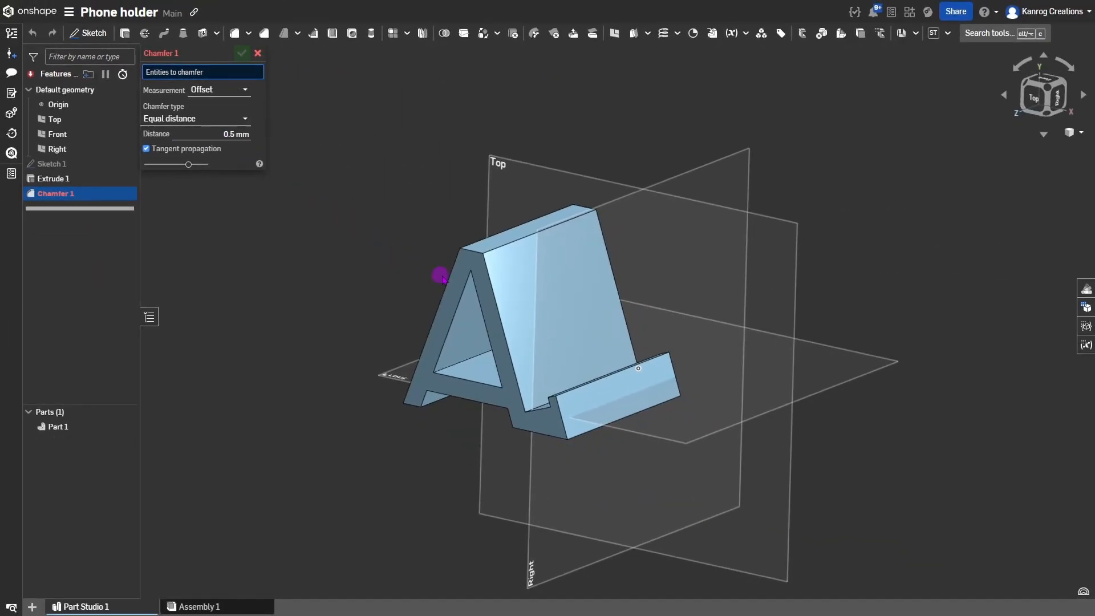
pyautogui.click(463, 269)
pyautogui.moveTo(463, 269); pyautogui.dragTo(446, 299, button='right')
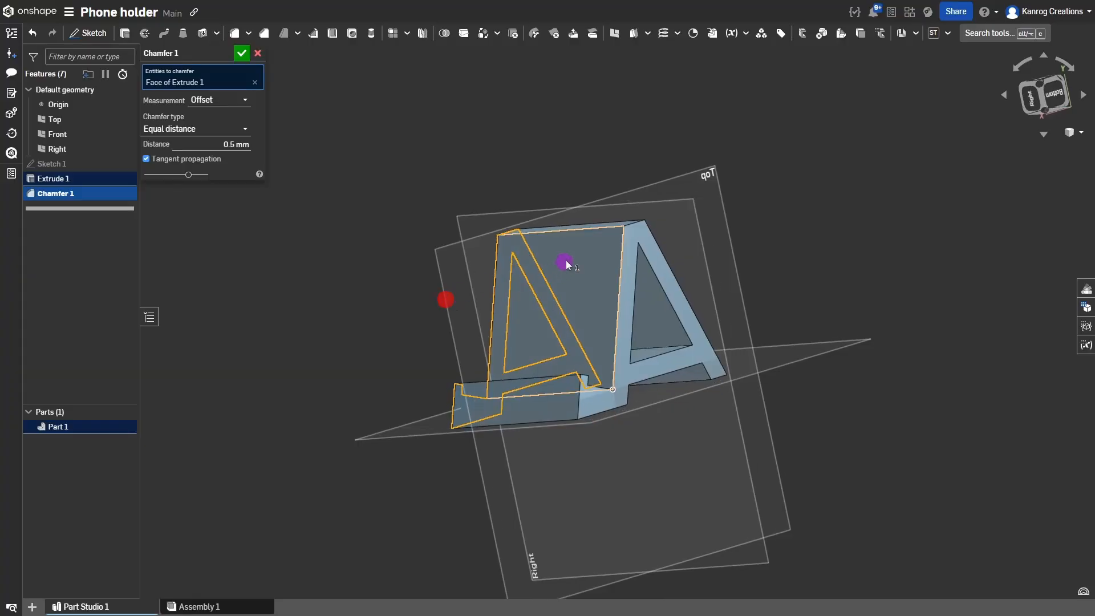
pyautogui.click(631, 231)
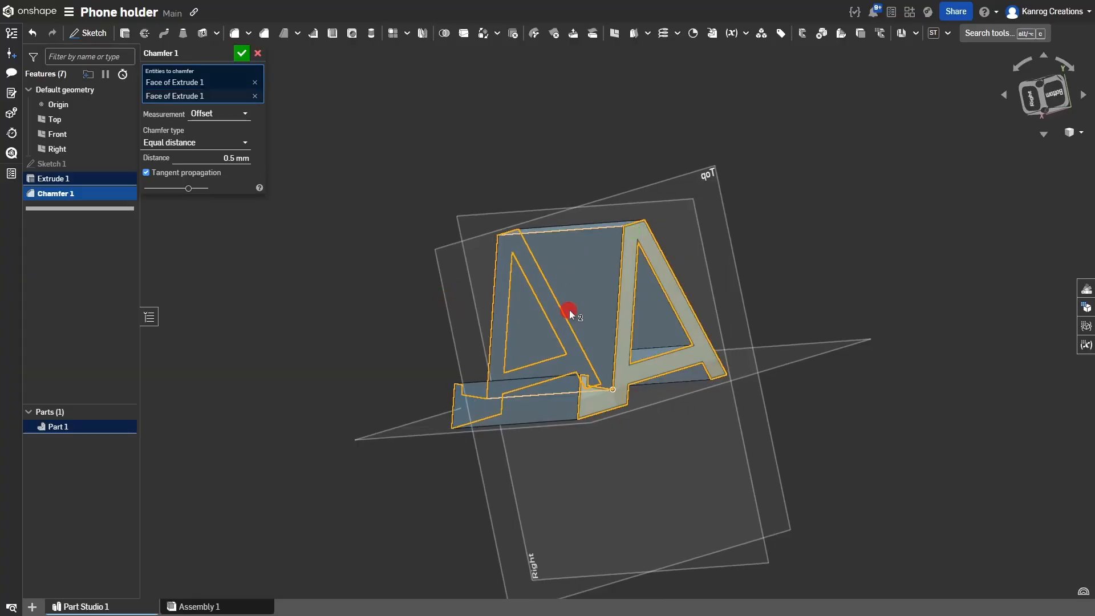
pyautogui.moveTo(569, 310); pyautogui.dragTo(662, 312, button='right')
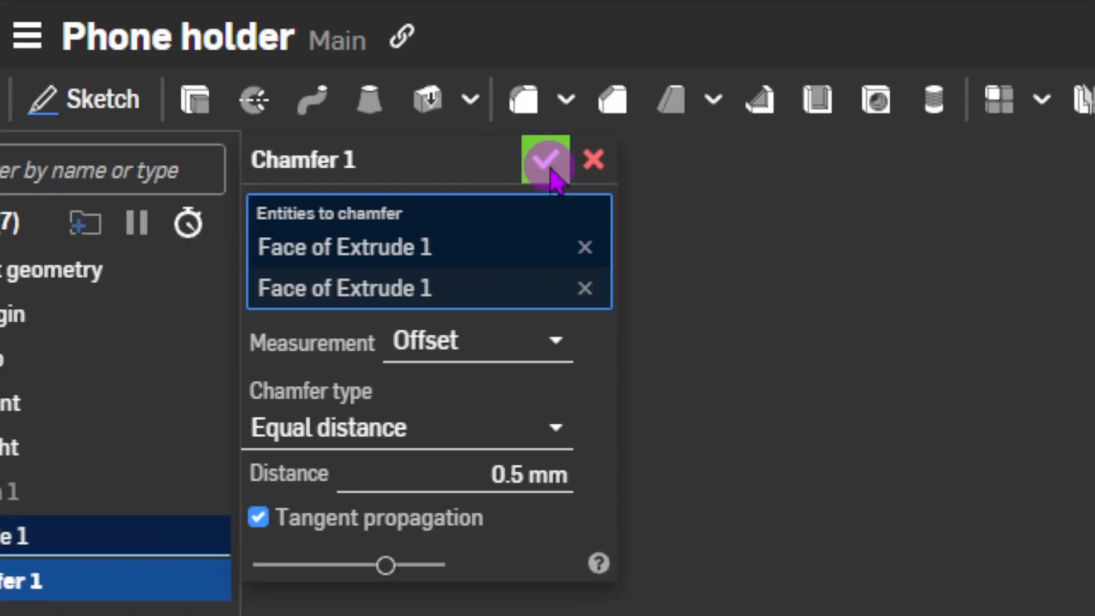
pyautogui.click(243, 53)
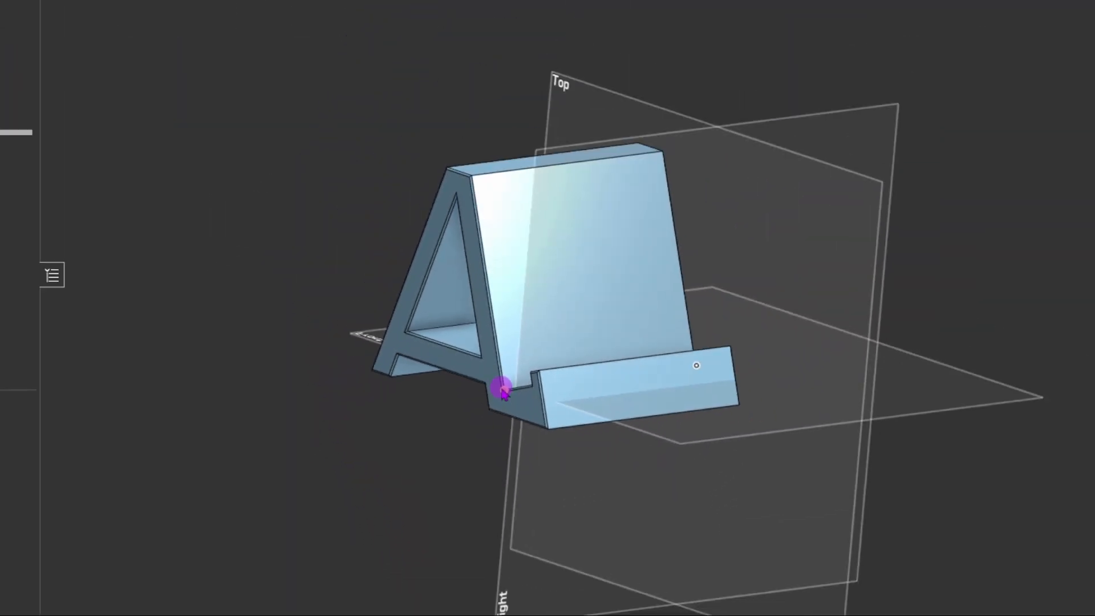
pyautogui.scroll(10, 490, 408)
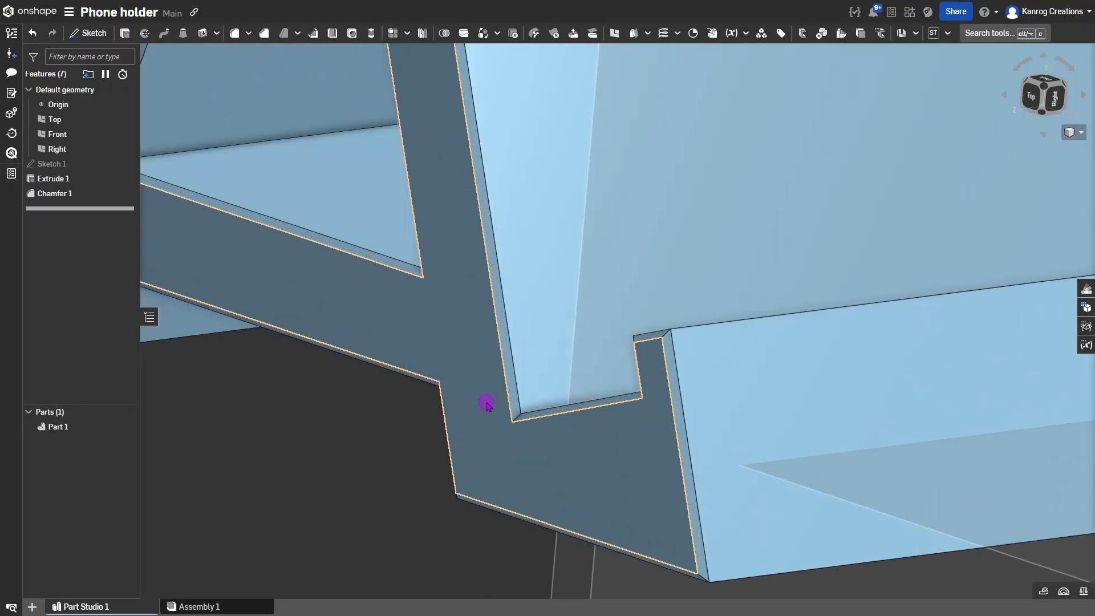
pyautogui.scroll(-10, 489, 404)
pyautogui.moveTo(502, 387); pyautogui.dragTo(637, 301, button='right')
pyautogui.moveTo(562, 258); pyautogui.dragTo(580, 230, button='right')
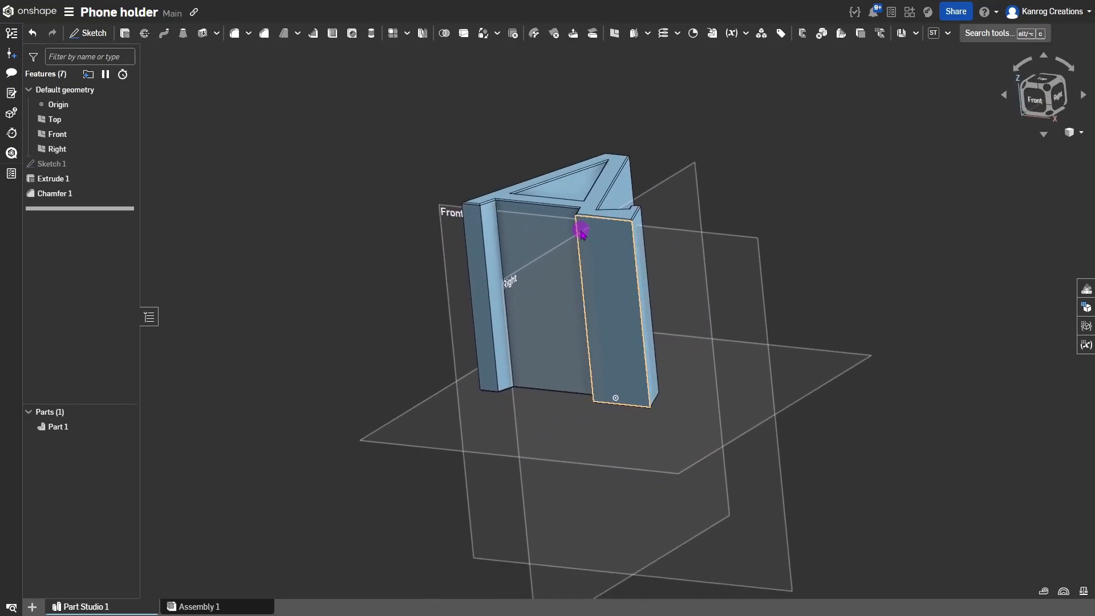
pyautogui.moveTo(666, 394); pyautogui.dragTo(648, 384, button='right')
pyautogui.scroll(10, 633, 405)
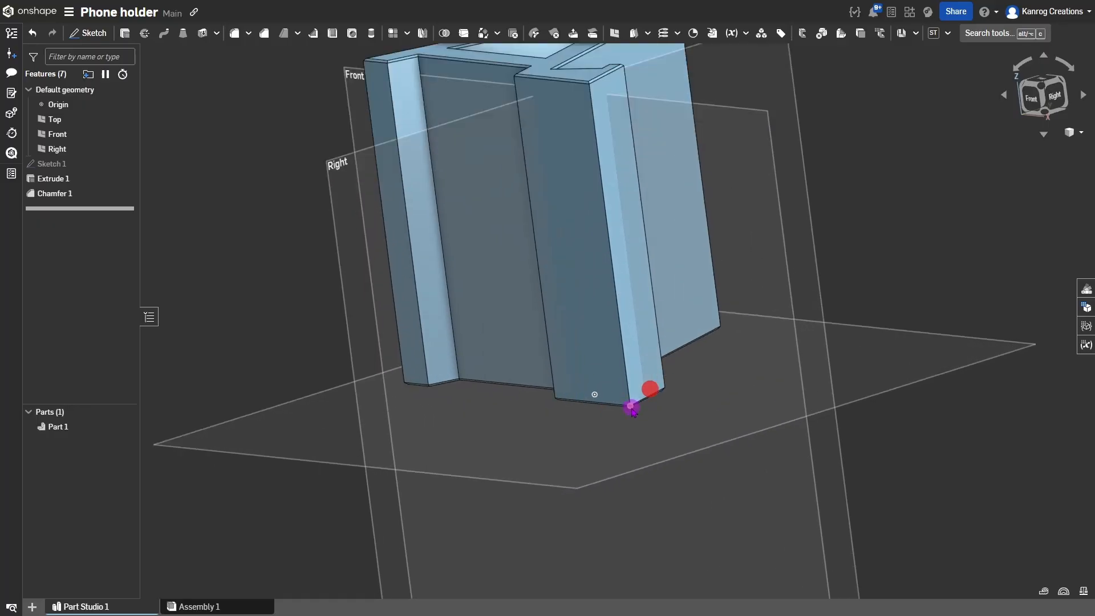
pyautogui.scroll(-10, 627, 406)
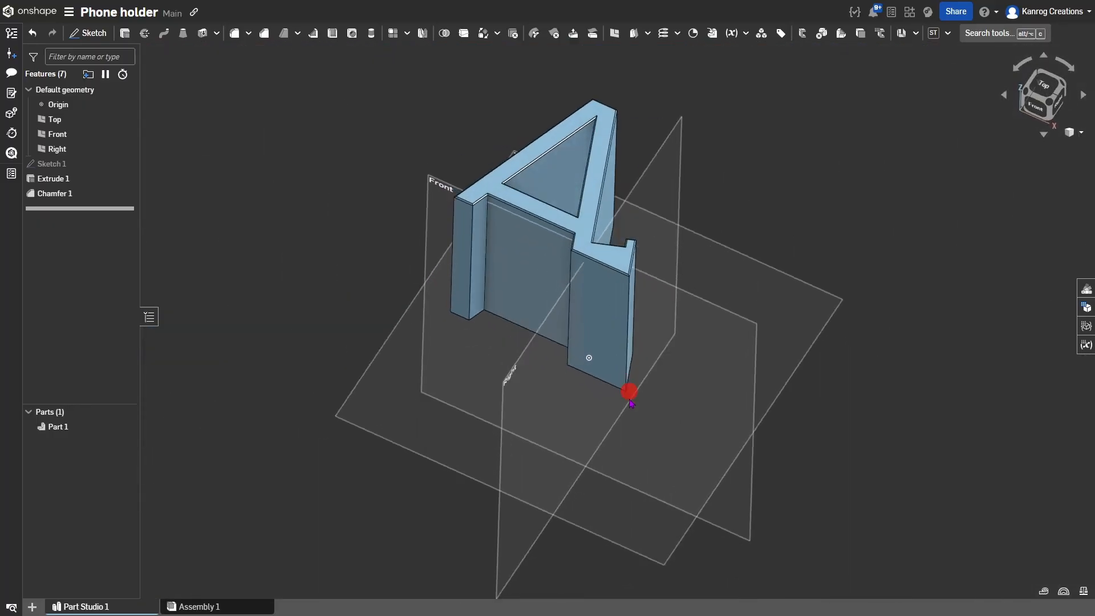
pyautogui.moveTo(629, 392); pyautogui.dragTo(576, 427, button='right')
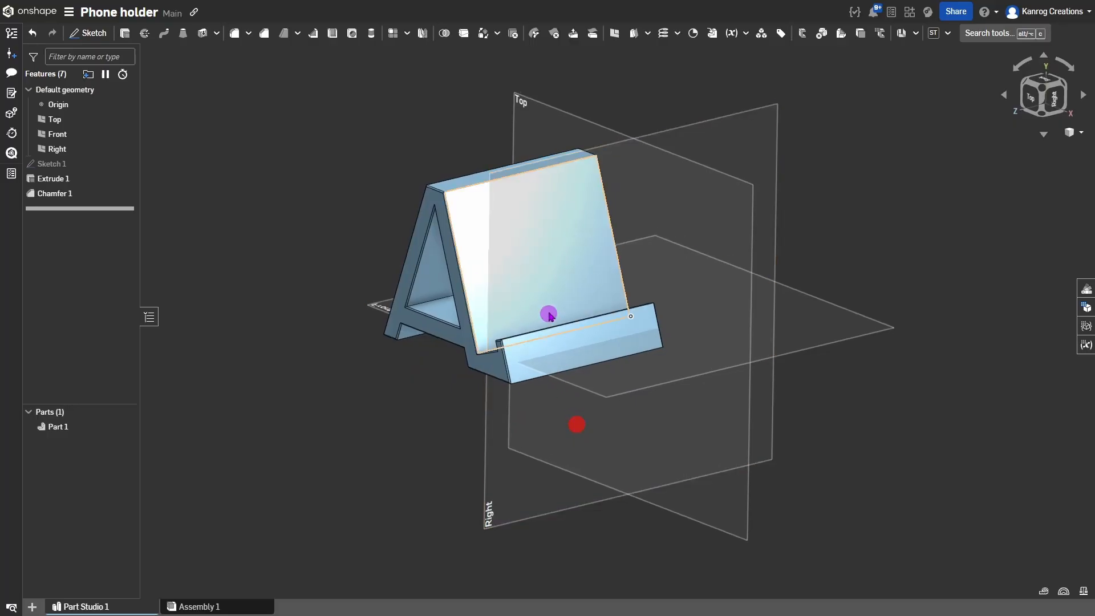
pyautogui.moveTo(576, 335); pyautogui.dragTo(616, 382, button='middle')
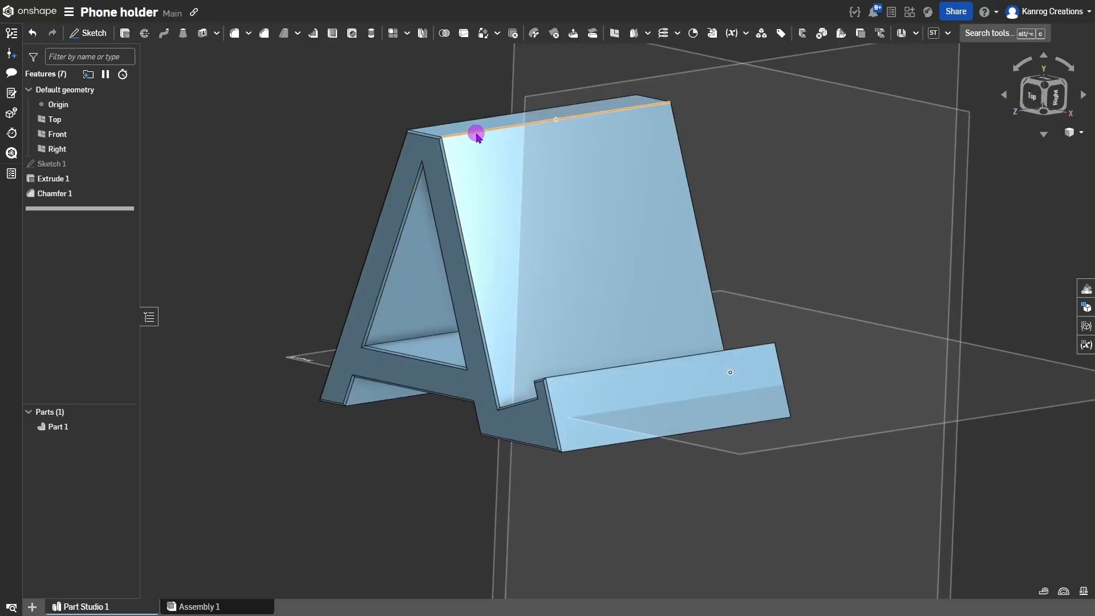
pyautogui.click(100, 199)
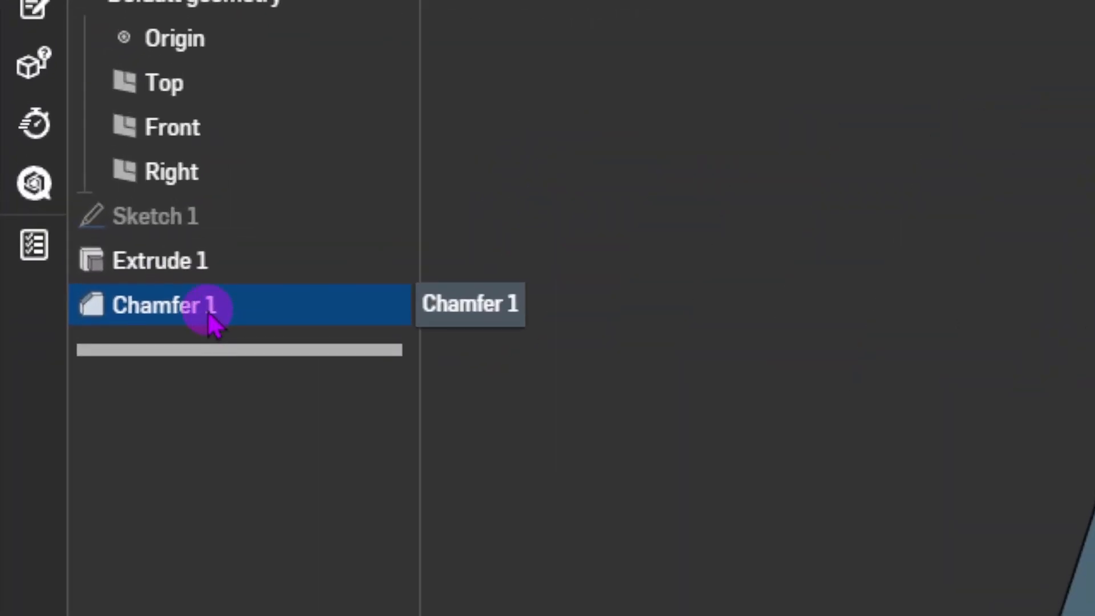
# Reopen Chamfer 1 and add the holder's top edges and base lip's front edges.
pyautogui.doubleClick(207, 312)
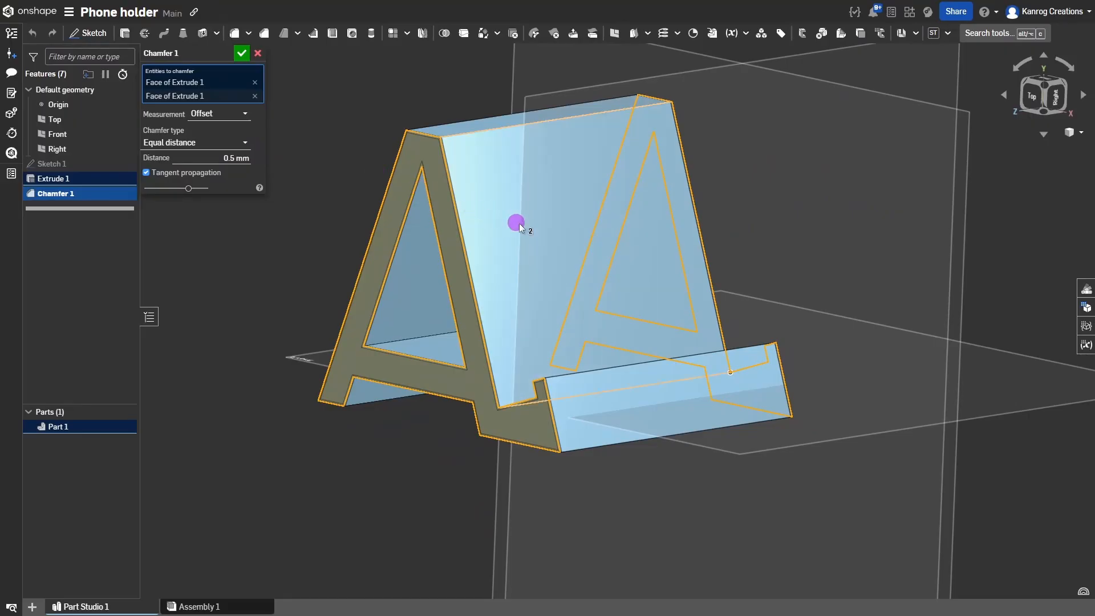
pyautogui.click(510, 126)
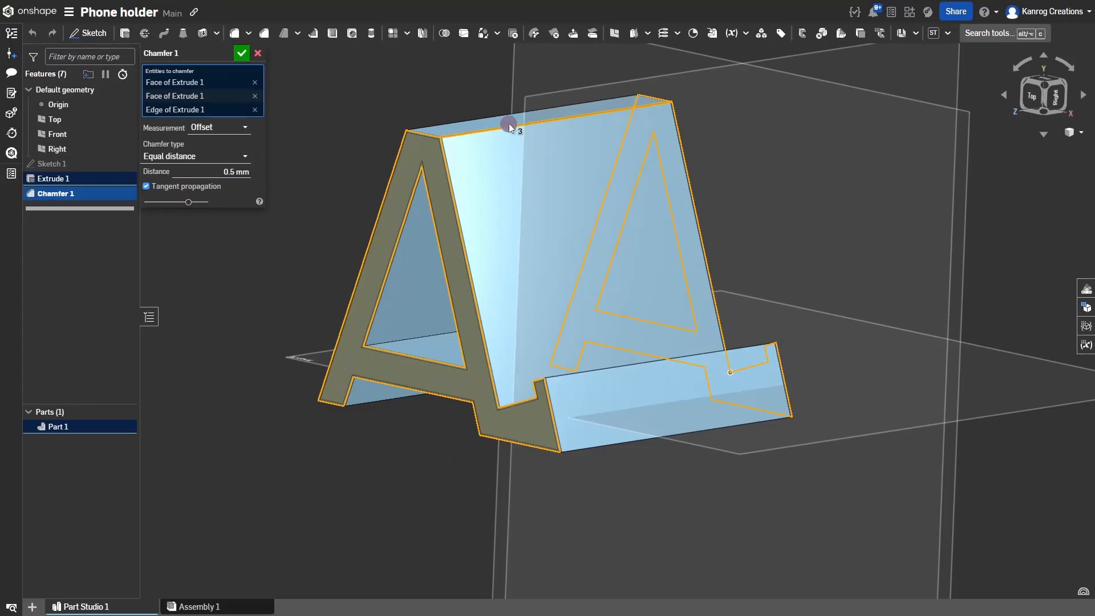
pyautogui.click(492, 114)
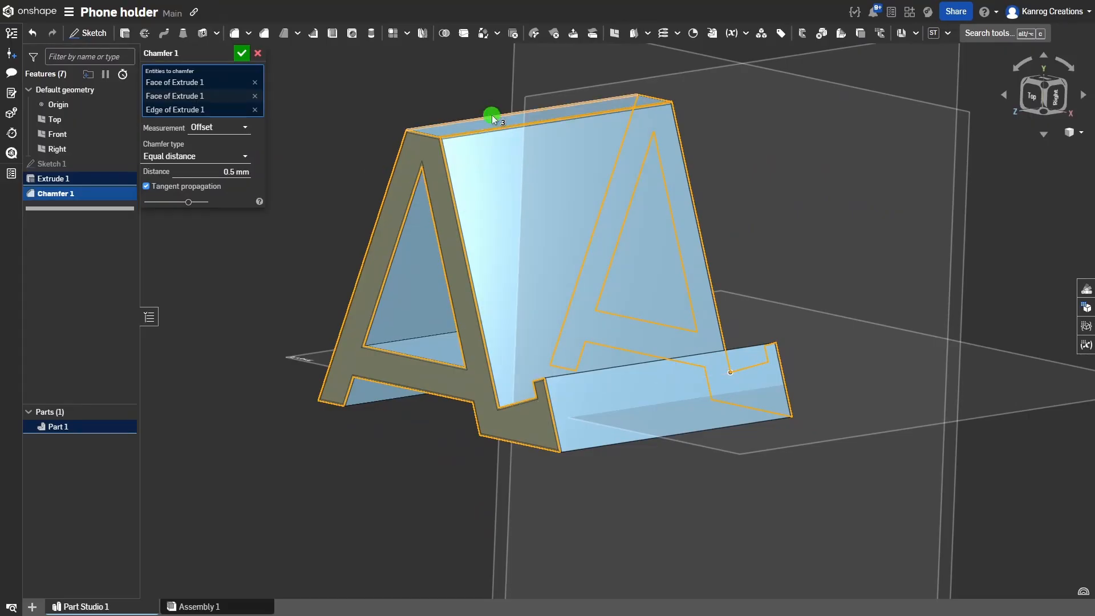
pyautogui.click(593, 370)
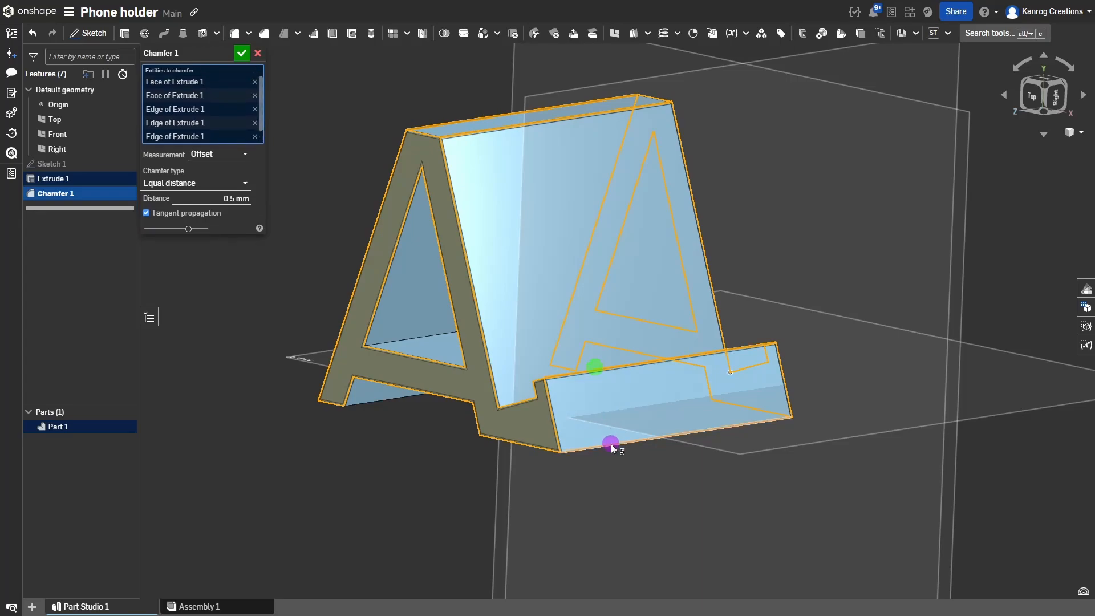
pyautogui.click(610, 445)
pyautogui.moveTo(594, 421); pyautogui.dragTo(543, 423, button='right')
pyautogui.click(596, 406)
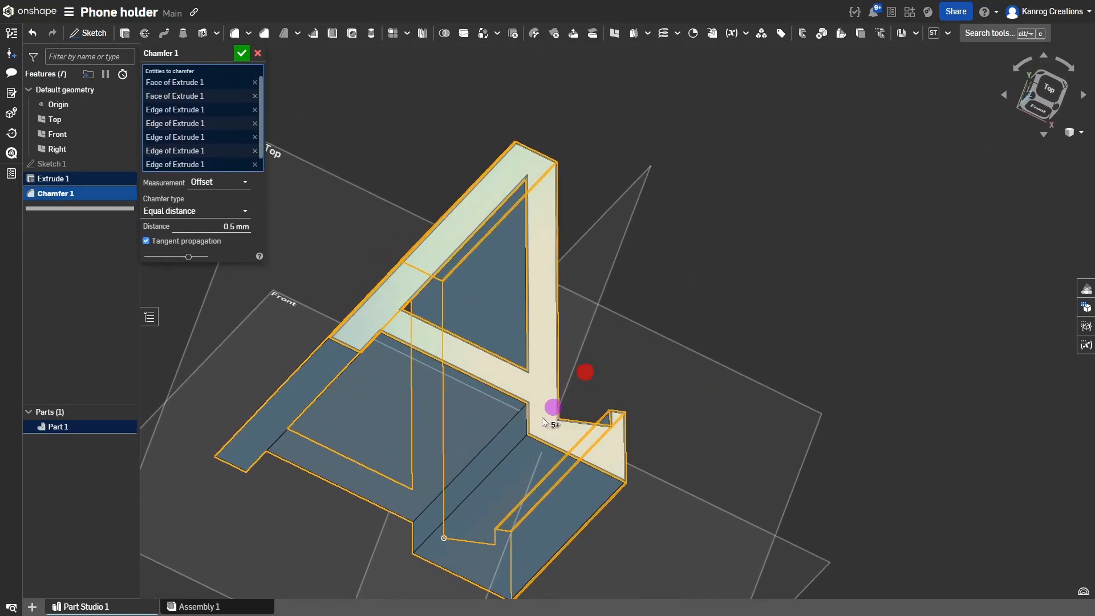
pyautogui.click(520, 439)
pyautogui.click(428, 383)
# Add the front-left corner and remaining edges to Chamfer 1, then confirm it.
pyautogui.moveTo(405, 361); pyautogui.dragTo(372, 370, button='right')
pyautogui.click(344, 337)
pyautogui.click(312, 329)
pyautogui.click(312, 328)
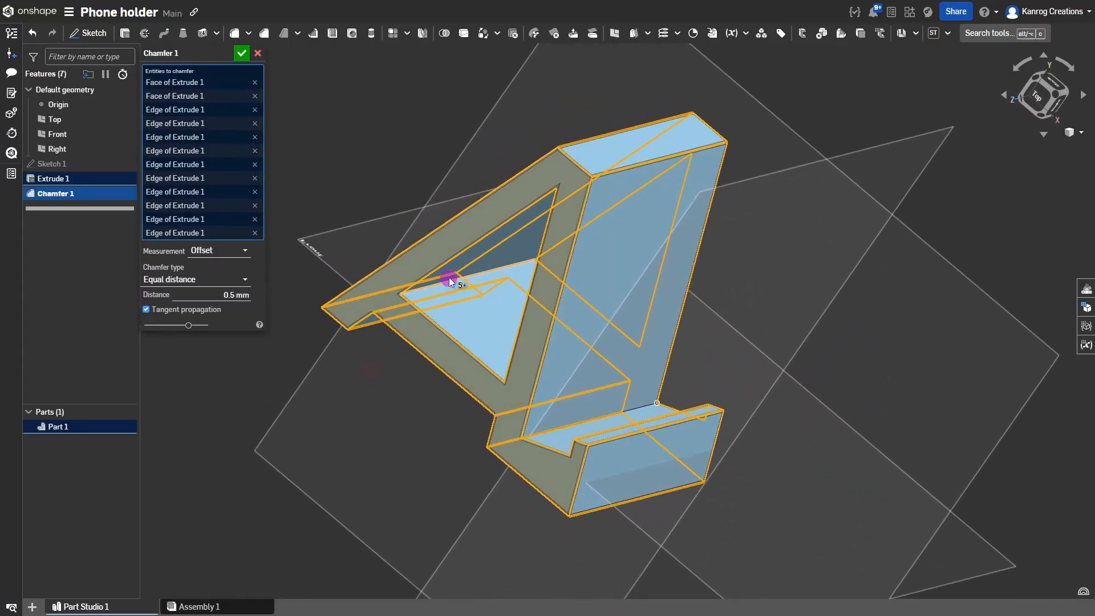
pyautogui.click(450, 281)
pyautogui.moveTo(465, 304); pyautogui.dragTo(353, 138, button='right')
pyautogui.click(531, 364)
pyautogui.click(611, 235)
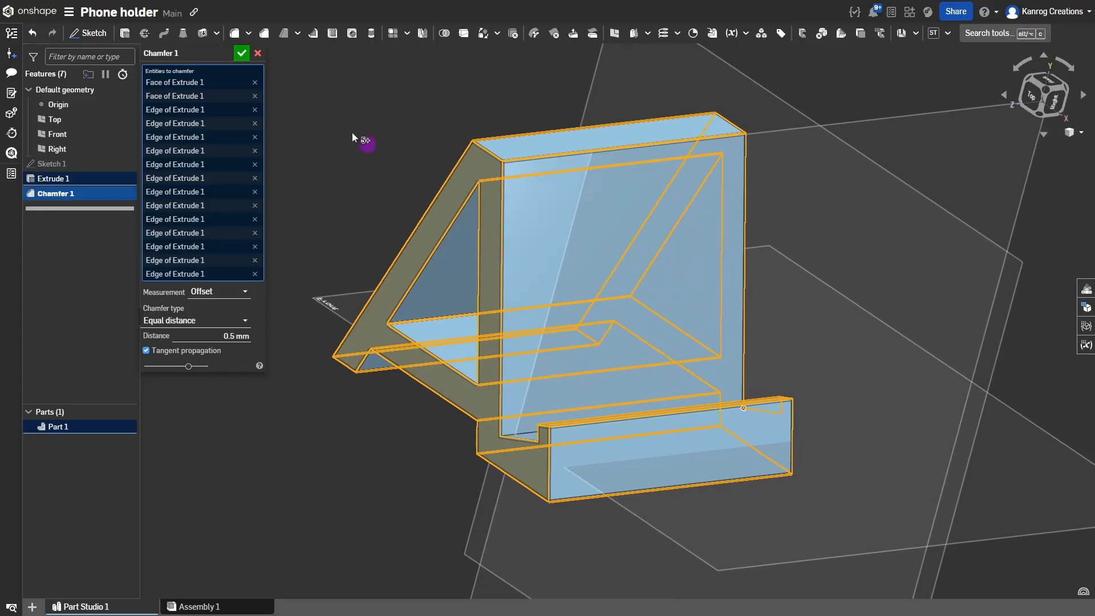
pyautogui.click(243, 53)
pyautogui.moveTo(635, 320); pyautogui.dragTo(691, 495, button='right')
pyautogui.scroll(-3, 638, 404)
pyautogui.moveTo(639, 392); pyautogui.dragTo(621, 380, button='middle')
pyautogui.moveTo(606, 359)
pyautogui.mouseDown(button='right')
pyautogui.moveTo(586, 346)
pyautogui.moveTo(614, 350)
pyautogui.moveTo(603, 359)
pyautogui.mouseUp(button='right')
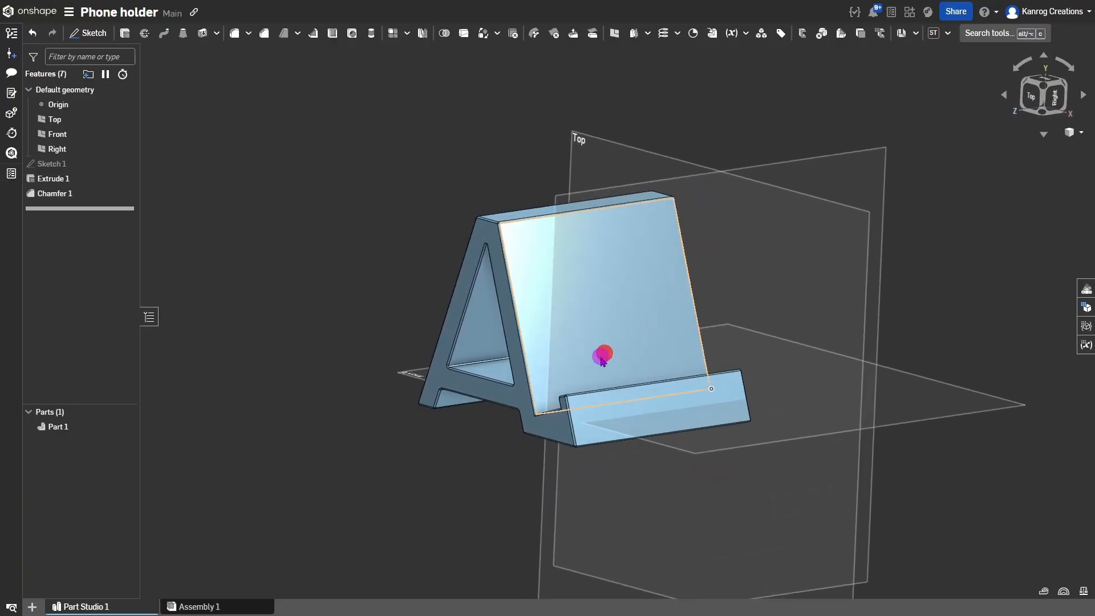
# Export Part 1 as a binary STL named 'Phone holder' in millimetres at fine resolution.
pyautogui.rightClick(587, 312)
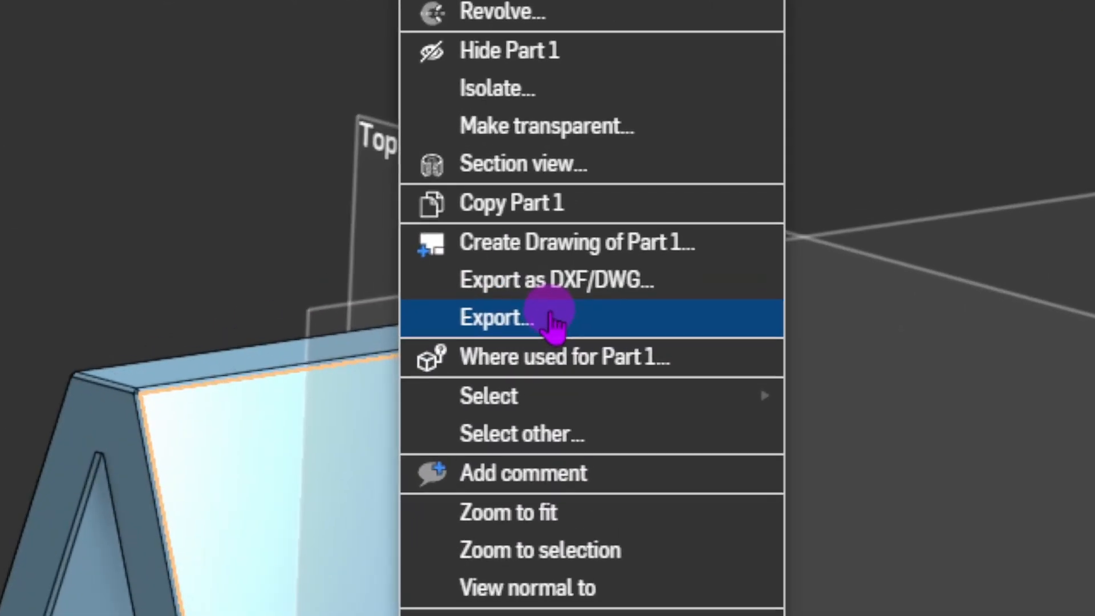
pyautogui.click(637, 198)
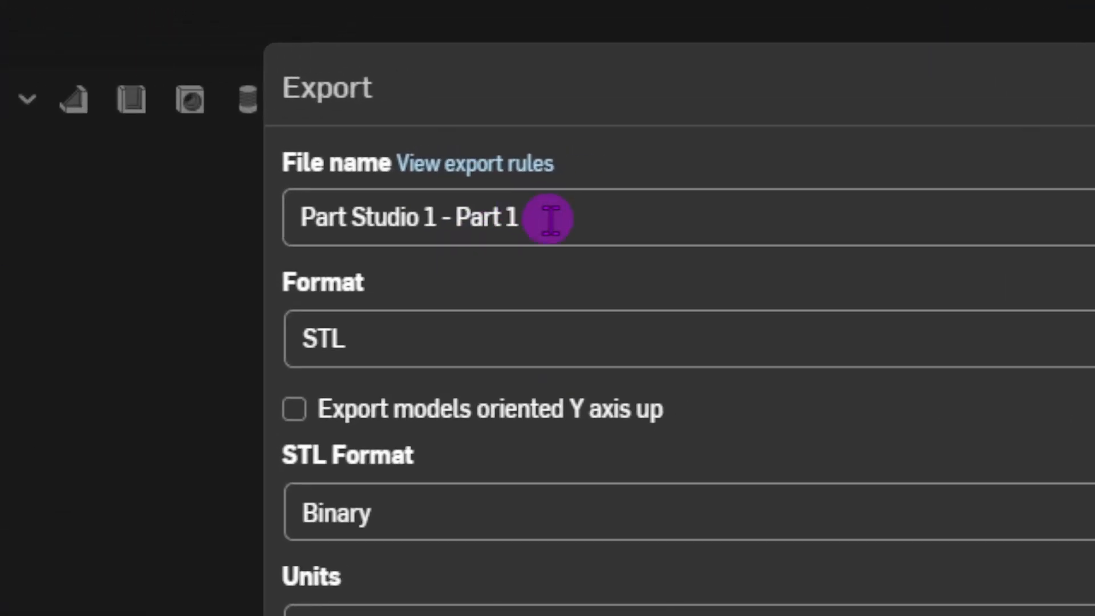
pyautogui.moveTo(470, 71); pyautogui.dragTo(397, 70)
pyautogui.moveTo(463, 209); pyautogui.dragTo(440, 208)
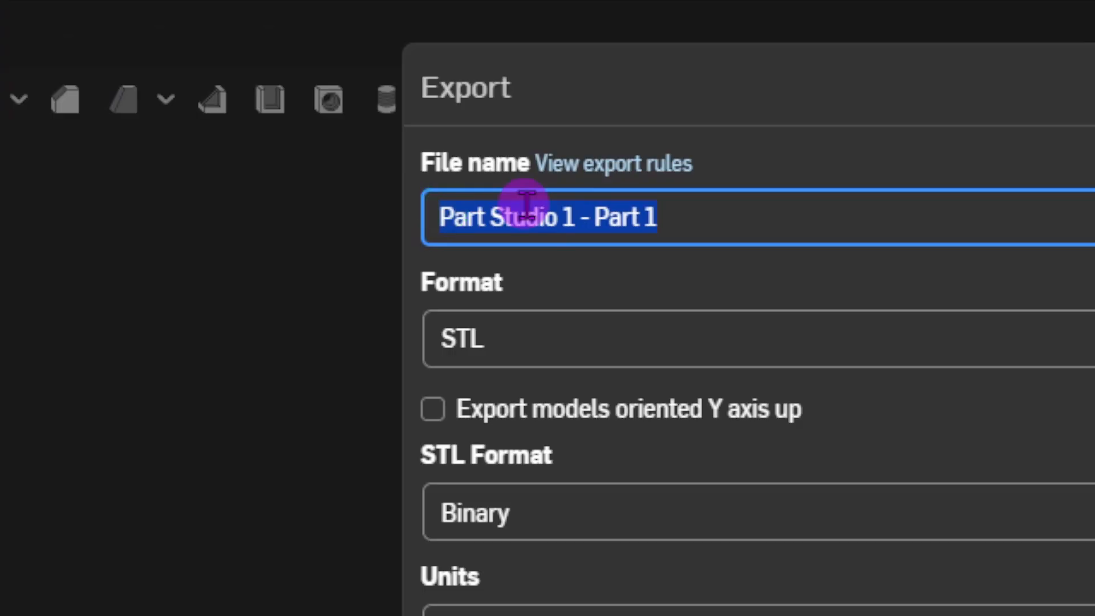
pyautogui.write('Phone holder')
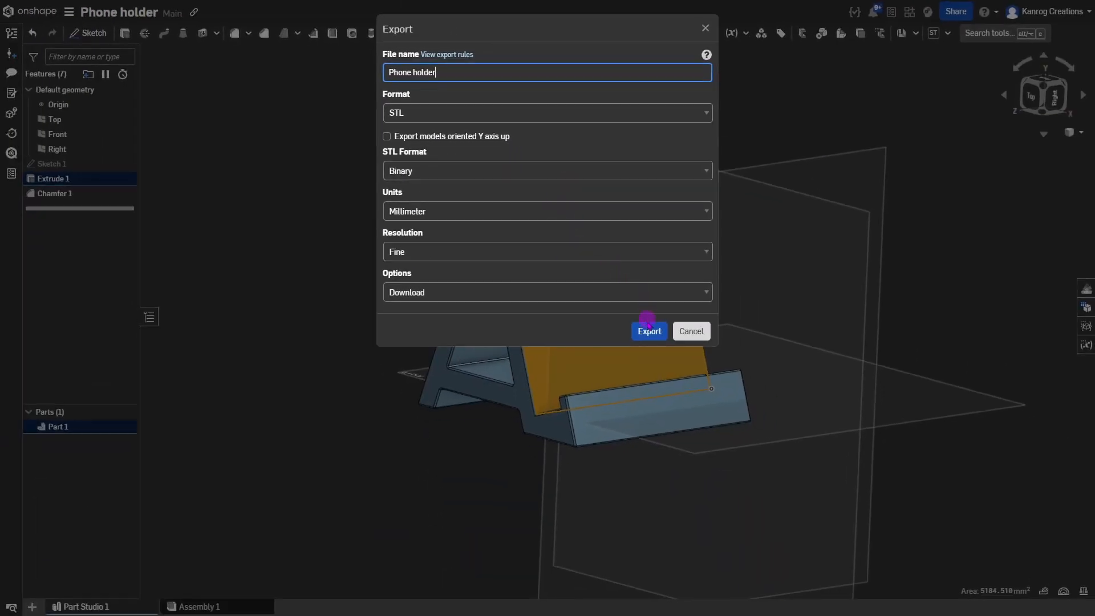
pyautogui.click(648, 332)
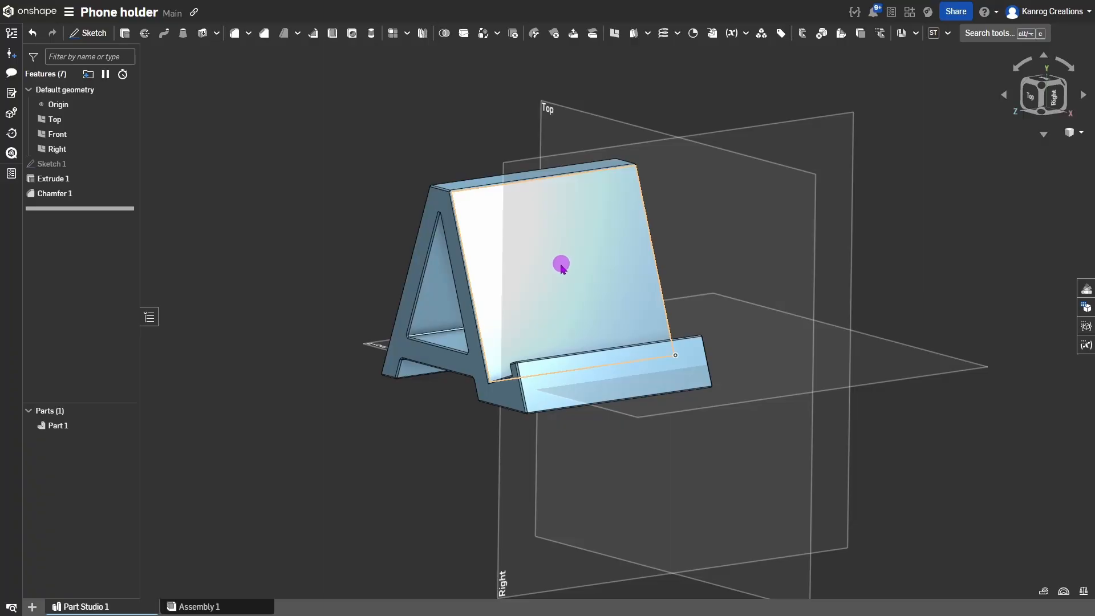
# Rename the Part Studio 1 tab to 'Phone holder simple'.
pyautogui.moveTo(561, 264); pyautogui.dragTo(570, 272, button='right')
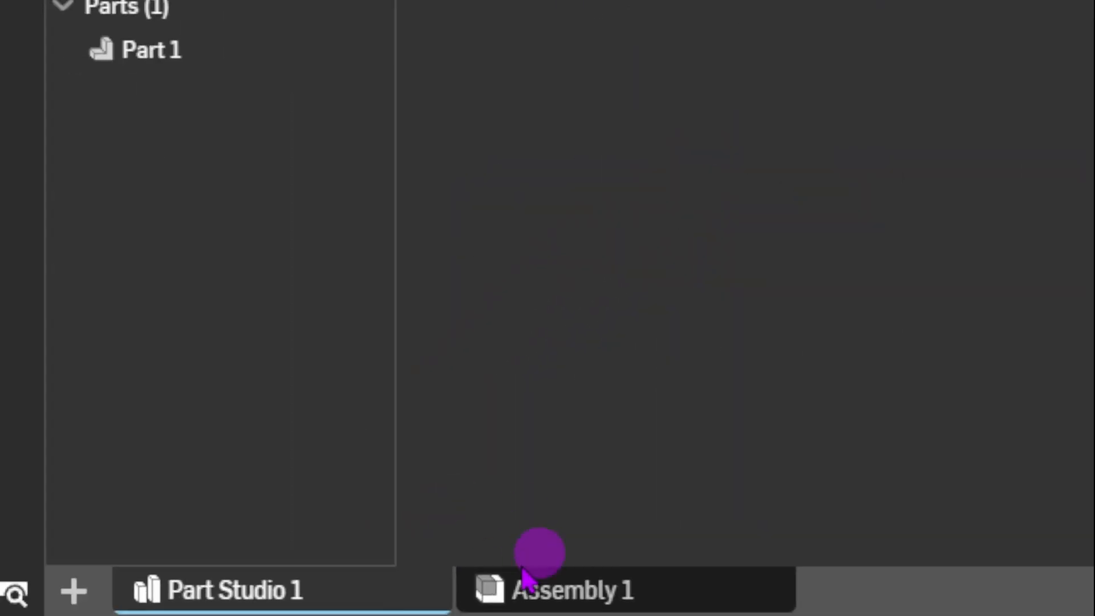
pyautogui.moveTo(129, 611)
pyautogui.moveTo(251, 590)
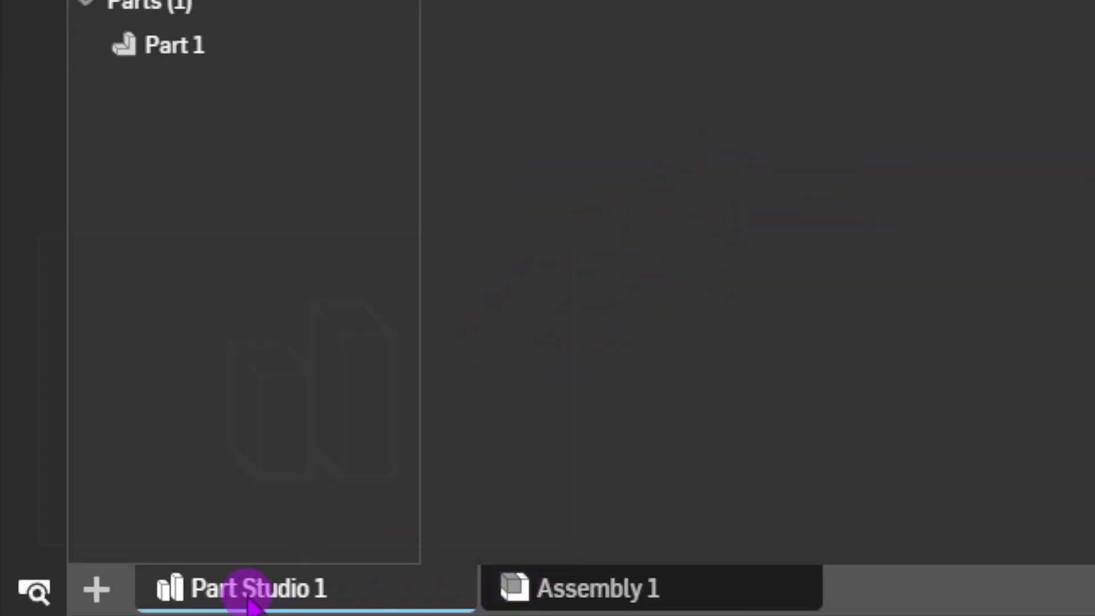
pyautogui.rightClick(291, 593)
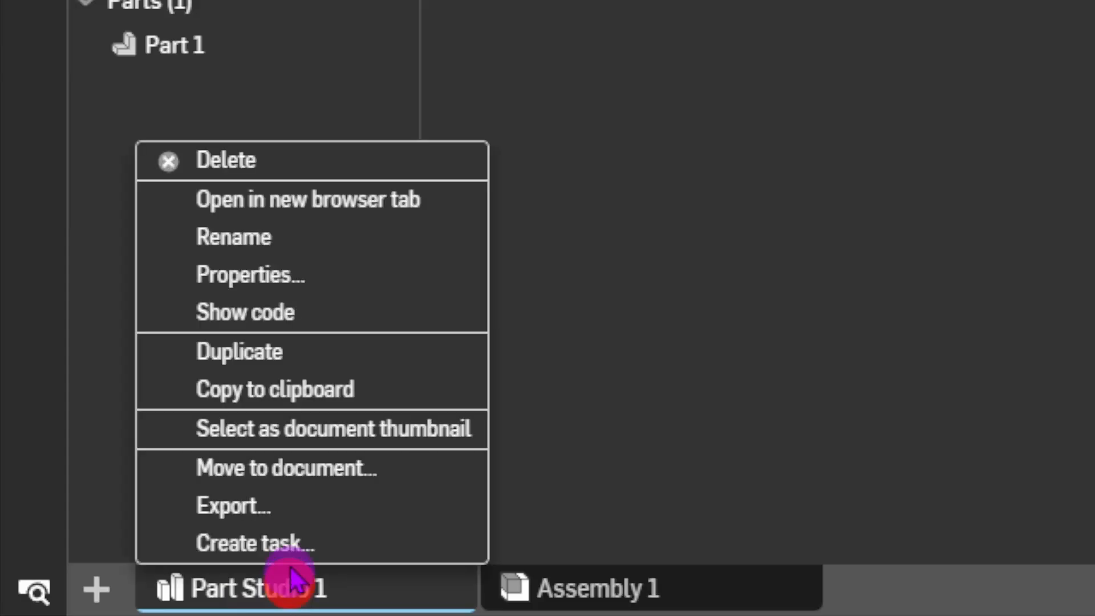
pyautogui.click(317, 255)
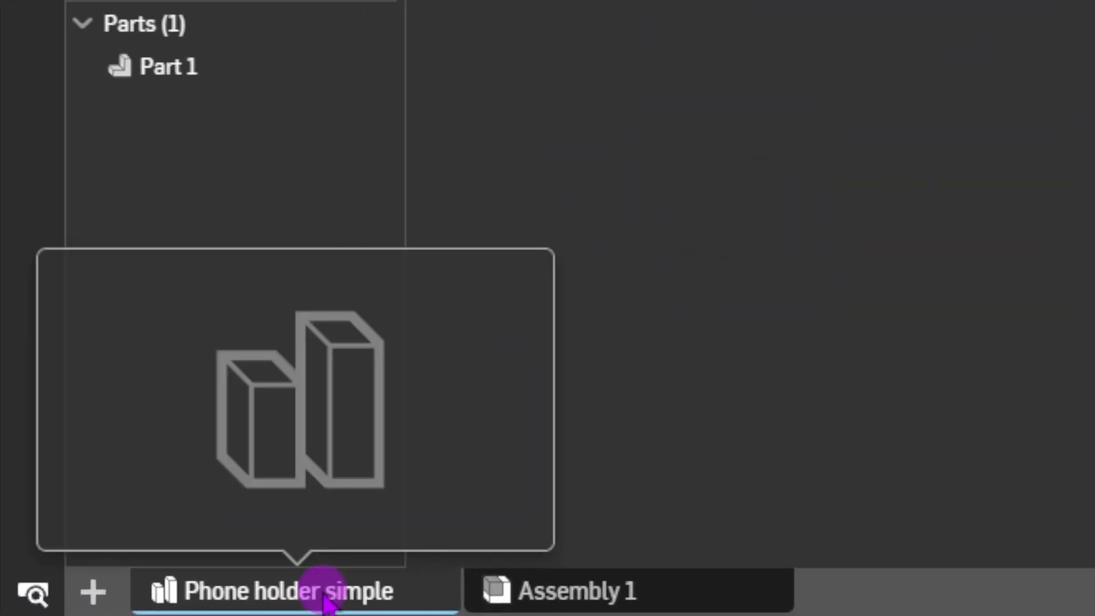
pyautogui.rightClick(114, 605)
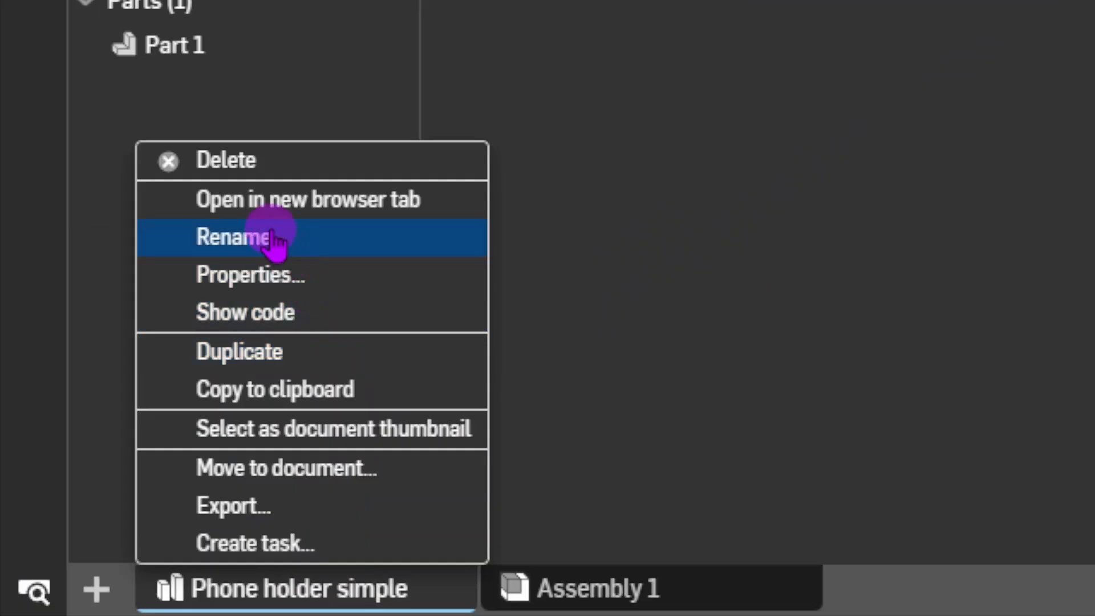
pyautogui.click(319, 358)
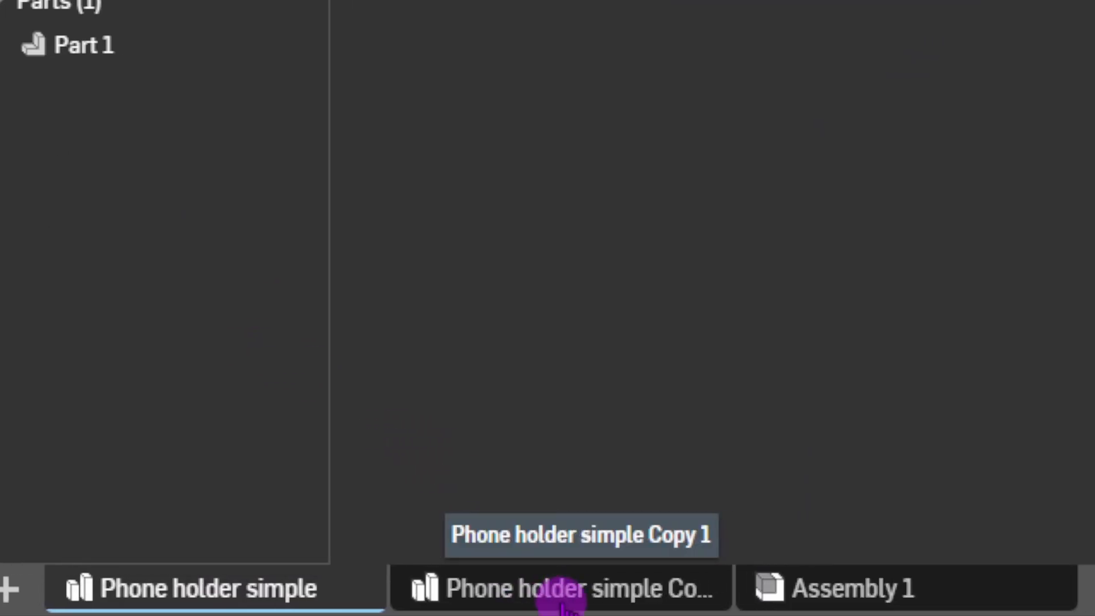
pyautogui.moveTo(632, 588)
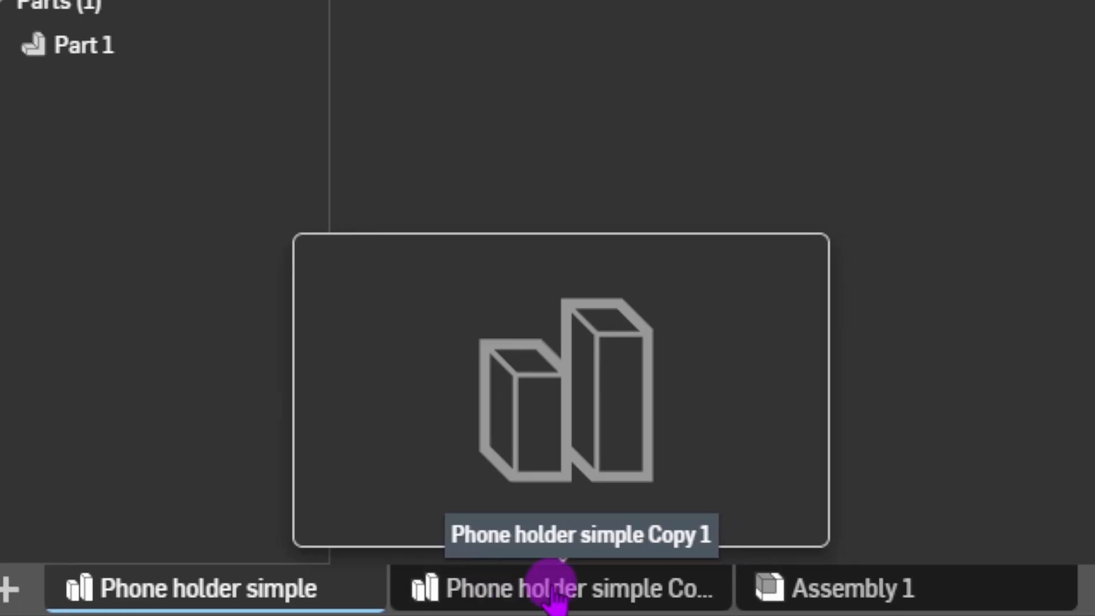
pyautogui.click(575, 579)
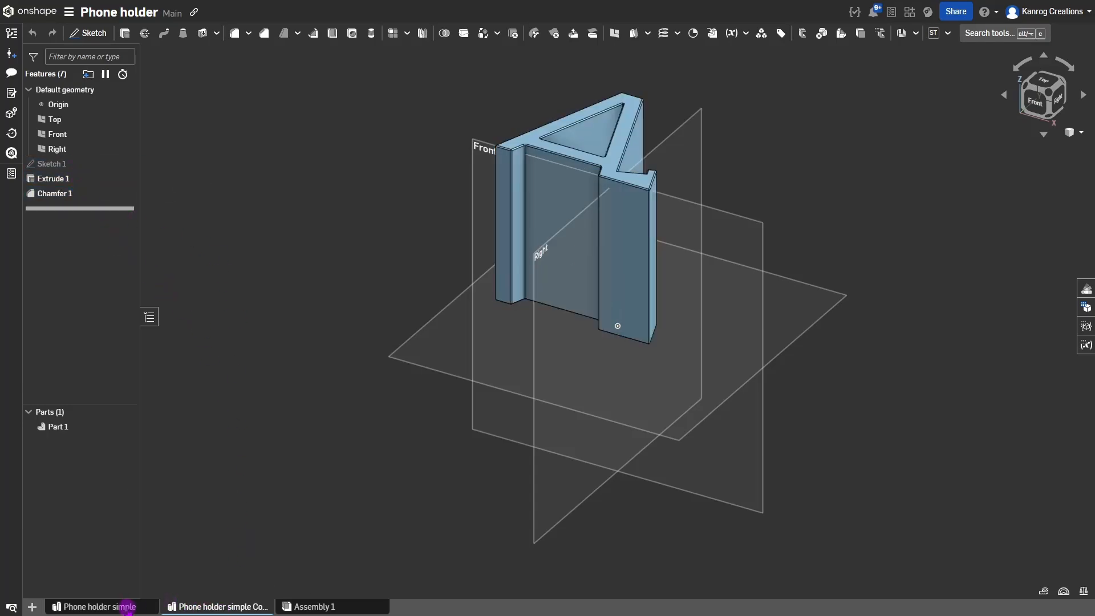
pyautogui.moveTo(224, 604)
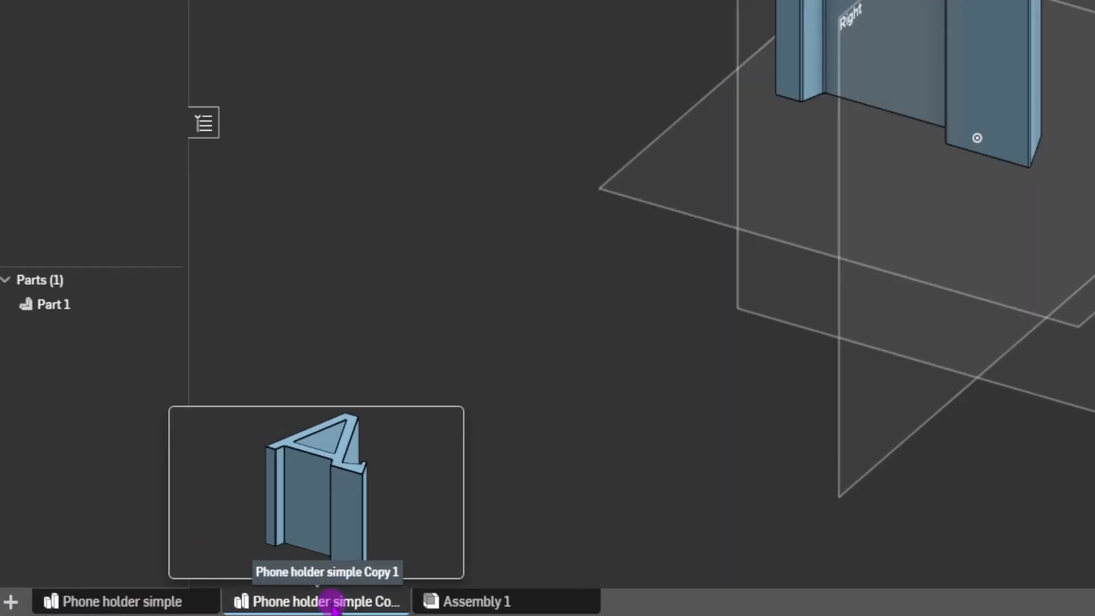
pyautogui.rightClick(333, 606)
pyautogui.click(325, 411)
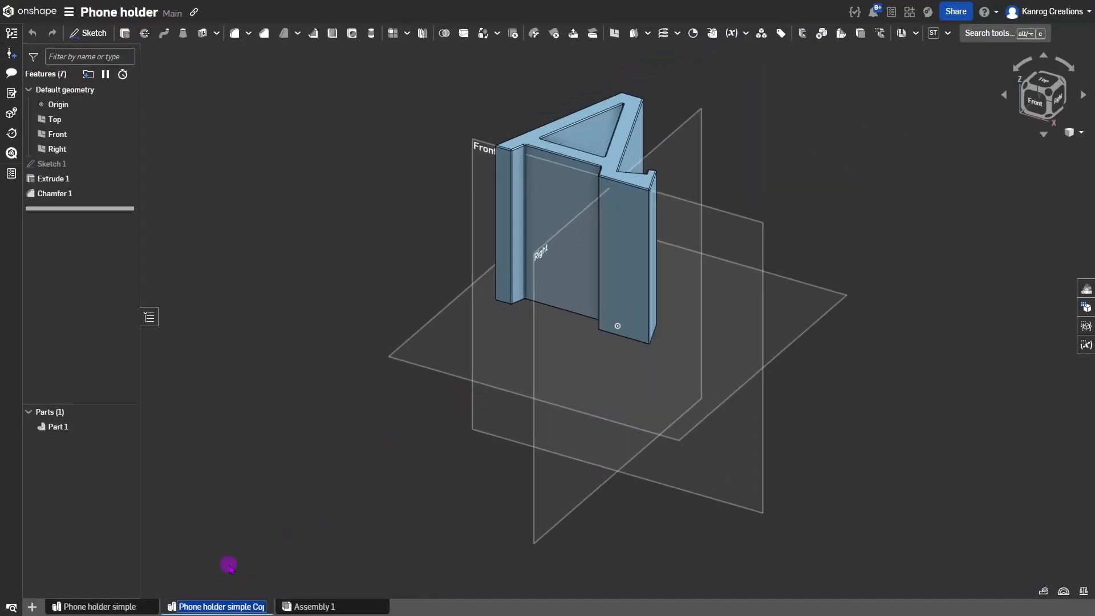
pyautogui.press('BackSpace')
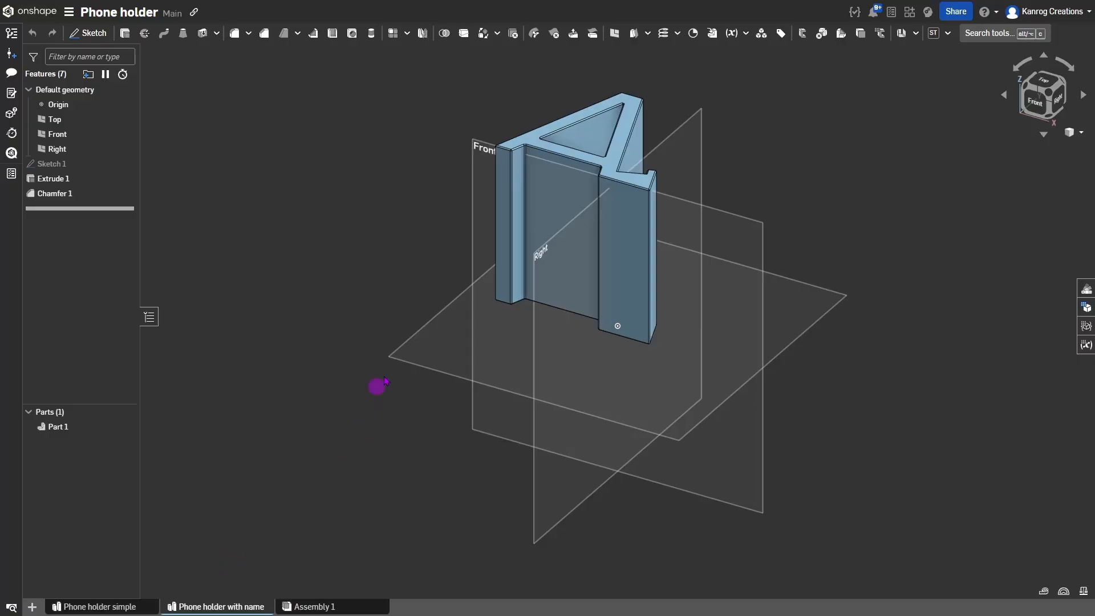
pyautogui.moveTo(494, 274); pyautogui.dragTo(536, 279, button='right')
pyautogui.moveTo(582, 176); pyautogui.dragTo(490, 380, button='right')
pyautogui.scroll(5, 517, 368)
pyautogui.click(590, 331)
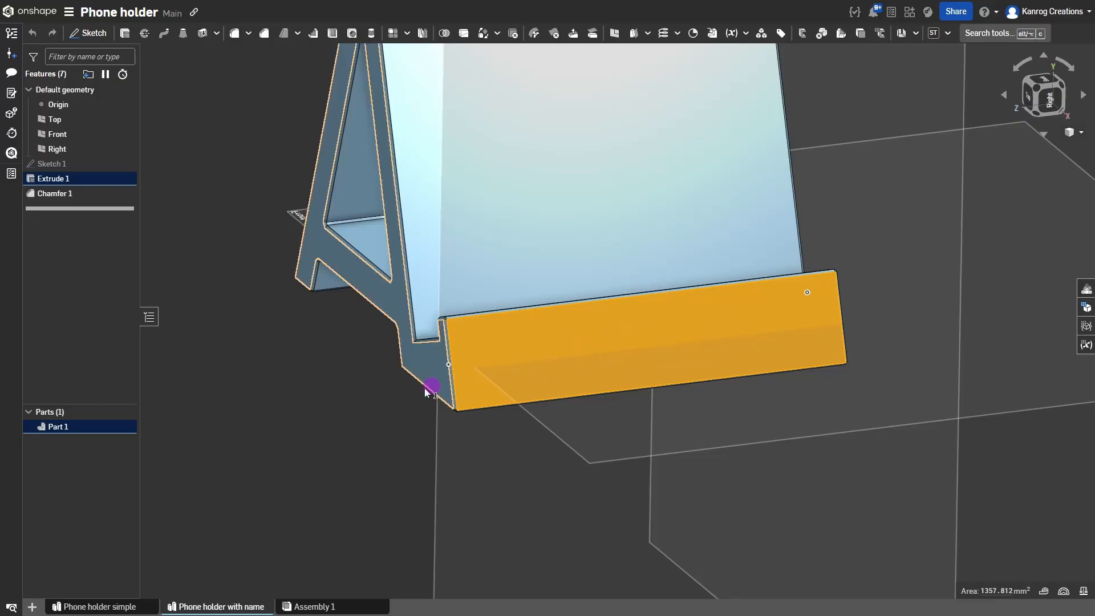
pyautogui.click(371, 397)
pyautogui.scroll(-5, 568, 340)
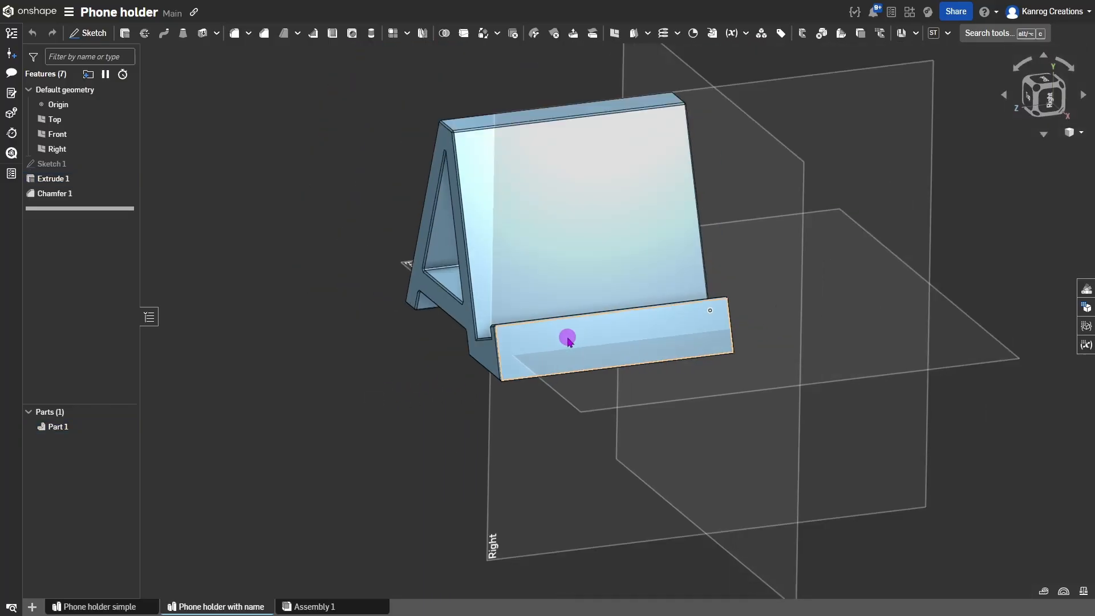
pyautogui.scroll(1, 595, 385)
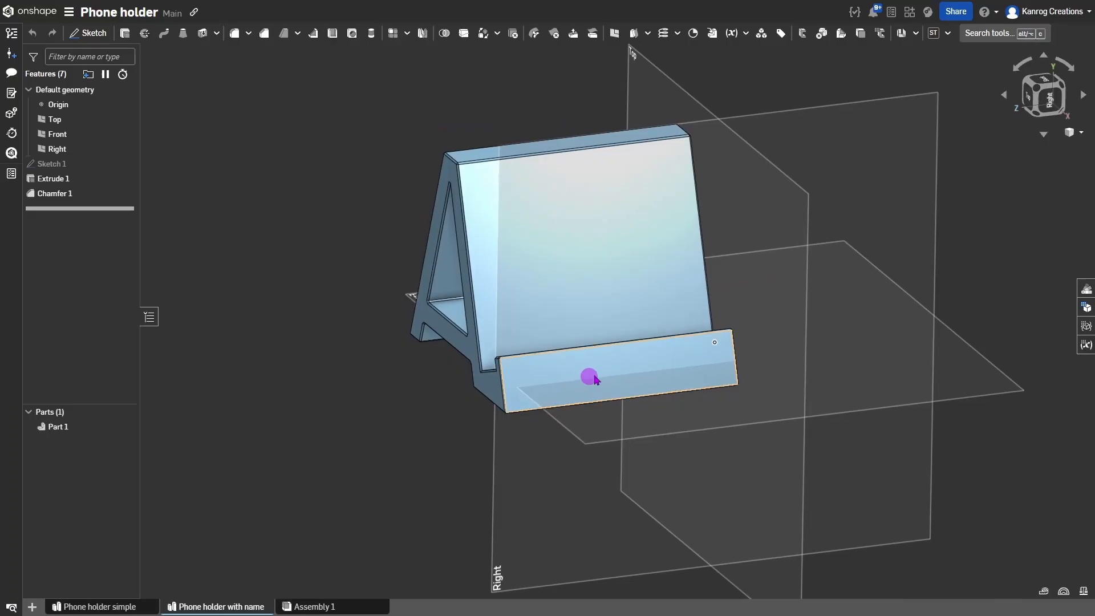
pyautogui.moveTo(590, 374)
pyautogui.mouseDown(button='right')
pyautogui.moveTo(631, 371)
pyautogui.moveTo(603, 374)
pyautogui.mouseUp(button='right')
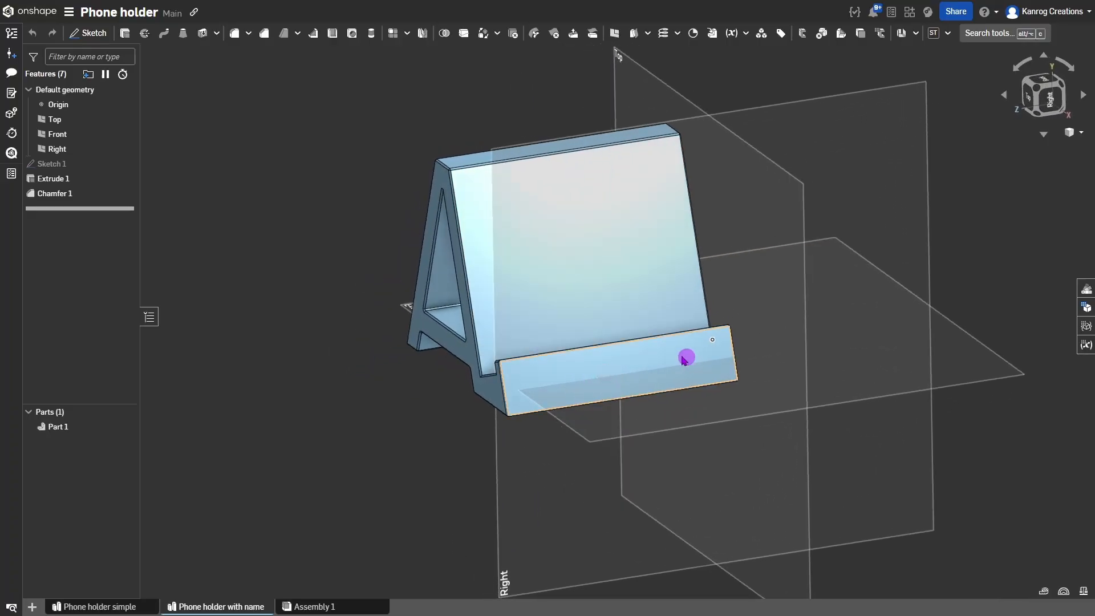
pyautogui.moveTo(520, 384); pyautogui.dragTo(604, 379, button='right')
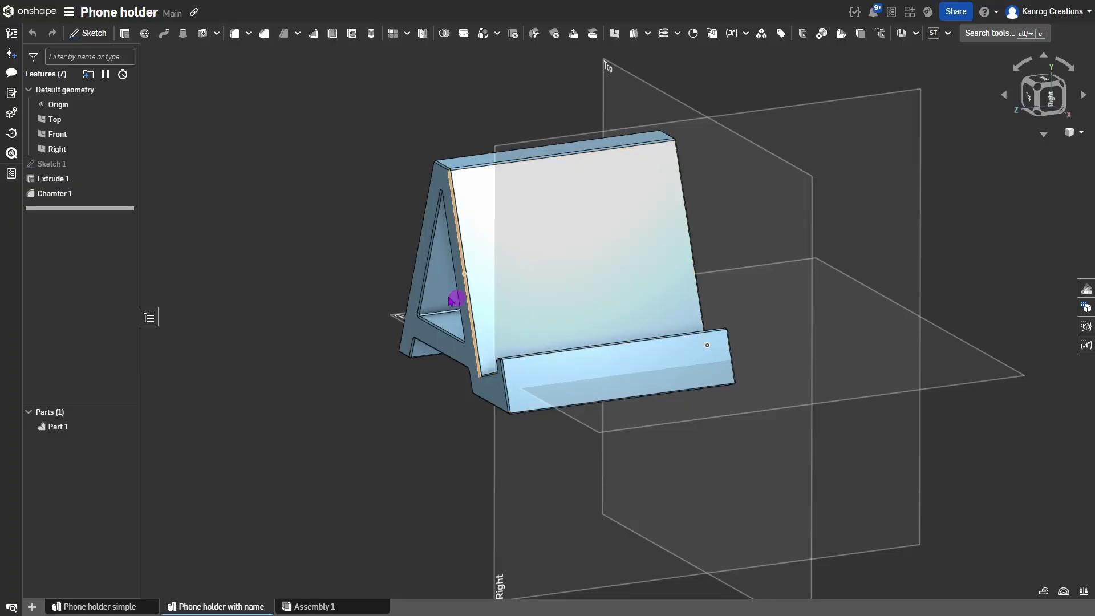
pyautogui.click(72, 165)
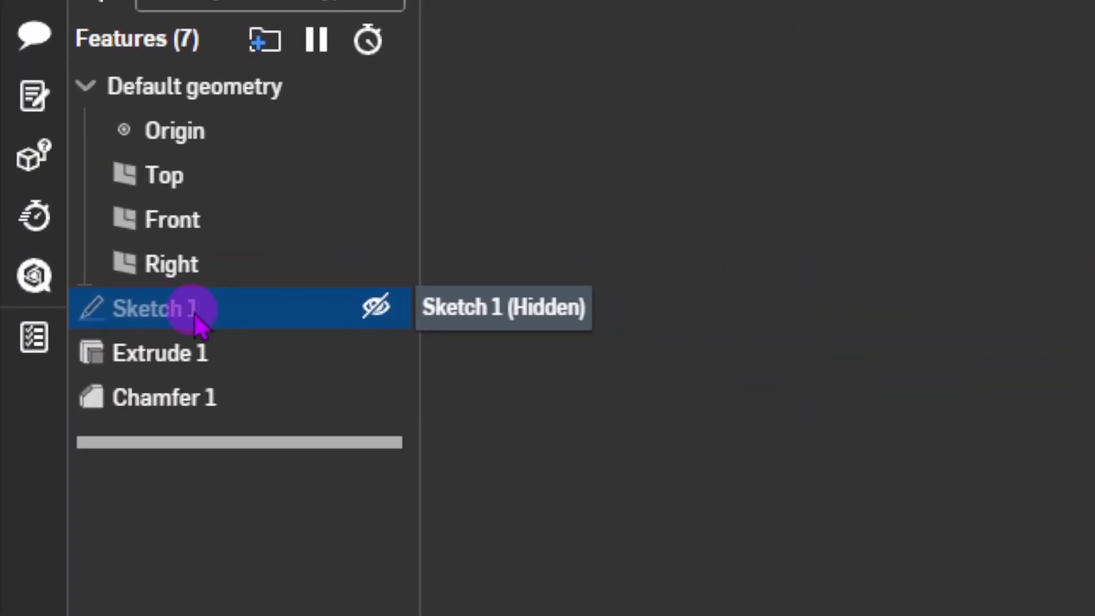
# Reopen Sketch 1 for editing and view it flat from the top, centred on the A.
pyautogui.doubleClick(191, 315)
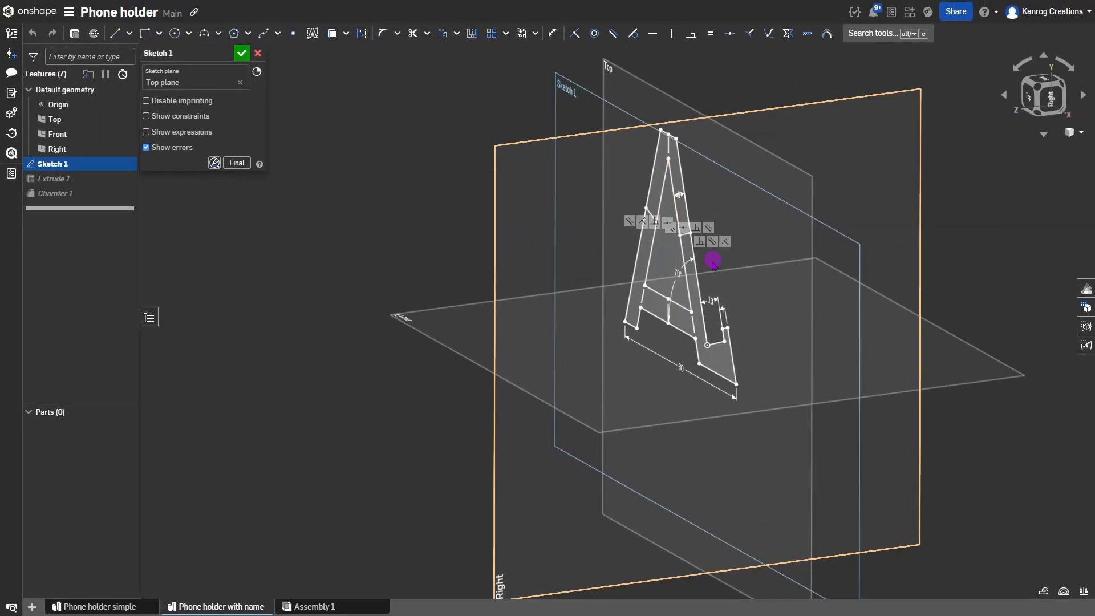
pyautogui.click(700, 291)
pyautogui.moveTo(700, 292)
pyautogui.mouseDown(button='right')
pyautogui.moveTo(723, 286)
pyautogui.moveTo(714, 298)
pyautogui.moveTo(728, 268)
pyautogui.mouseUp(button='right')
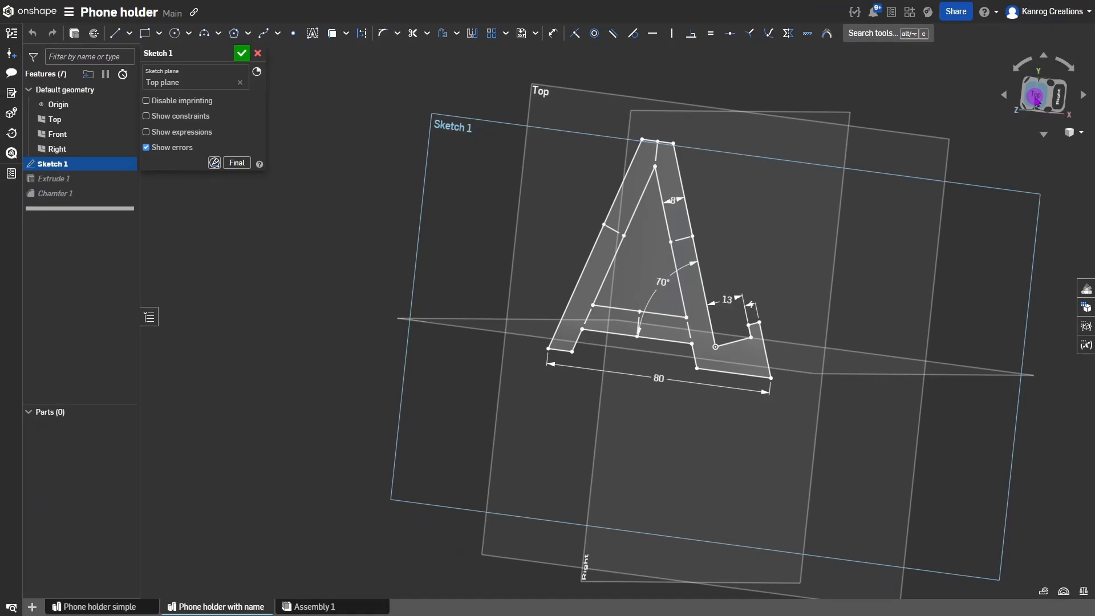
pyautogui.click(1037, 99)
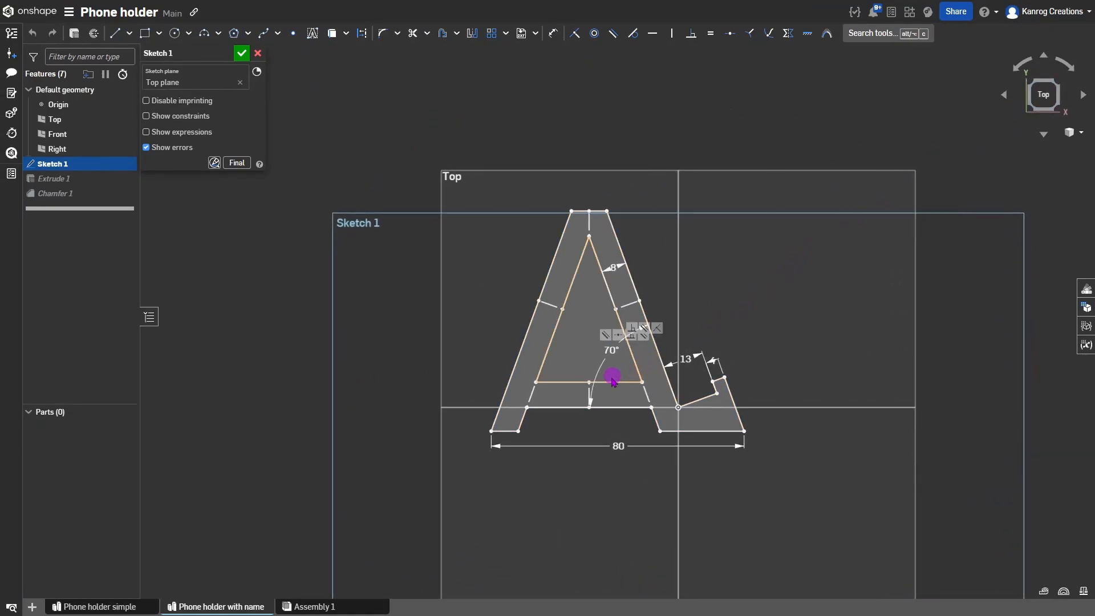
pyautogui.scroll(5, 613, 379)
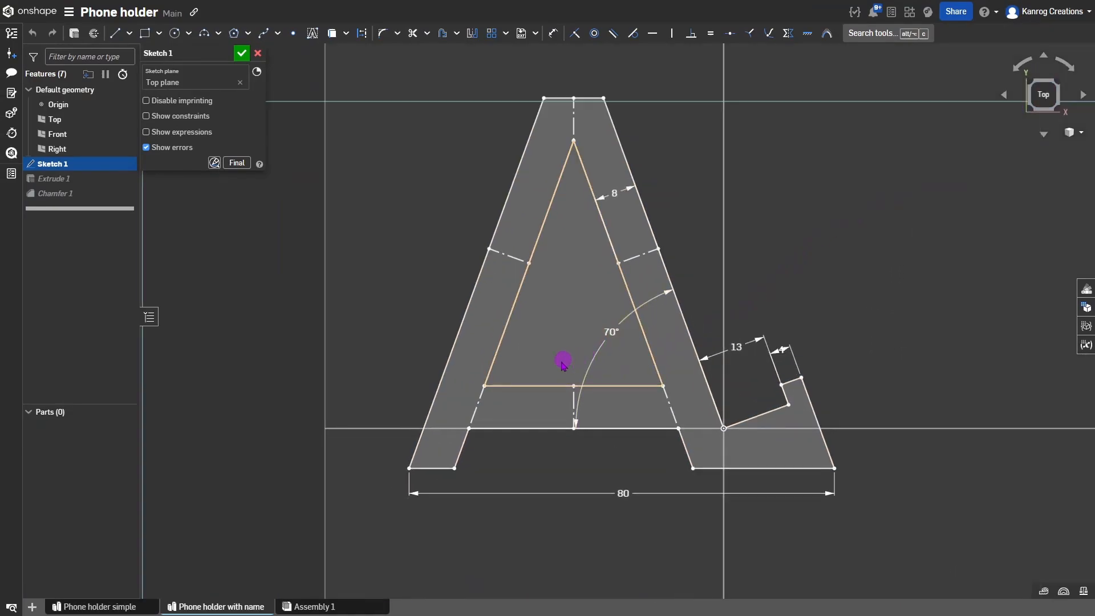
pyautogui.moveTo(562, 364); pyautogui.dragTo(537, 397, button='middle')
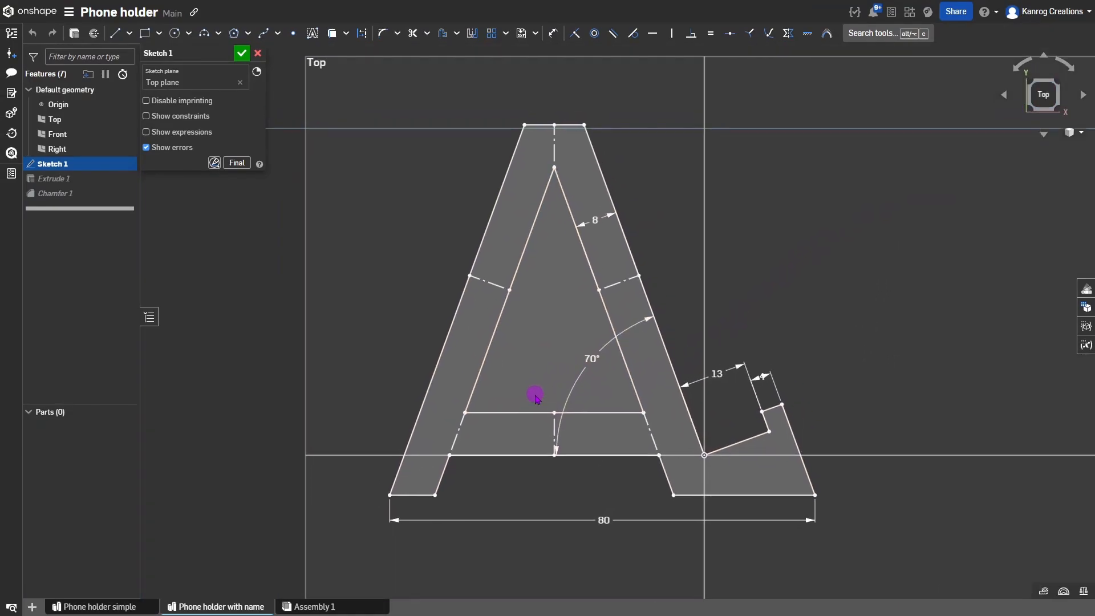
# Inspect the foot edge and lower line constraints, then select the coincident constraint at the origin.
pyautogui.click(798, 442)
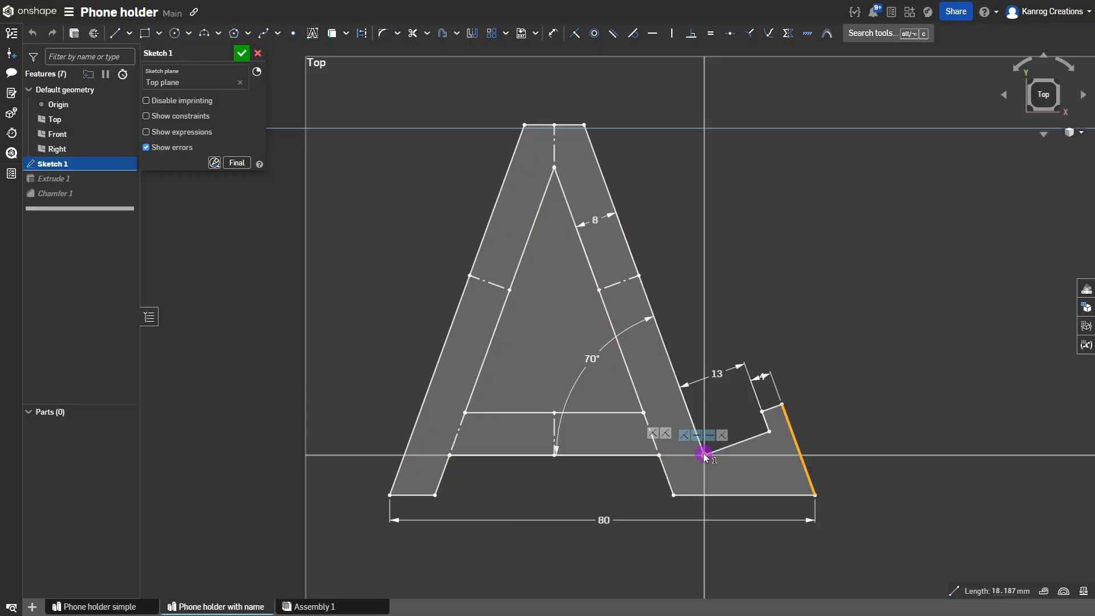
pyautogui.click(643, 465)
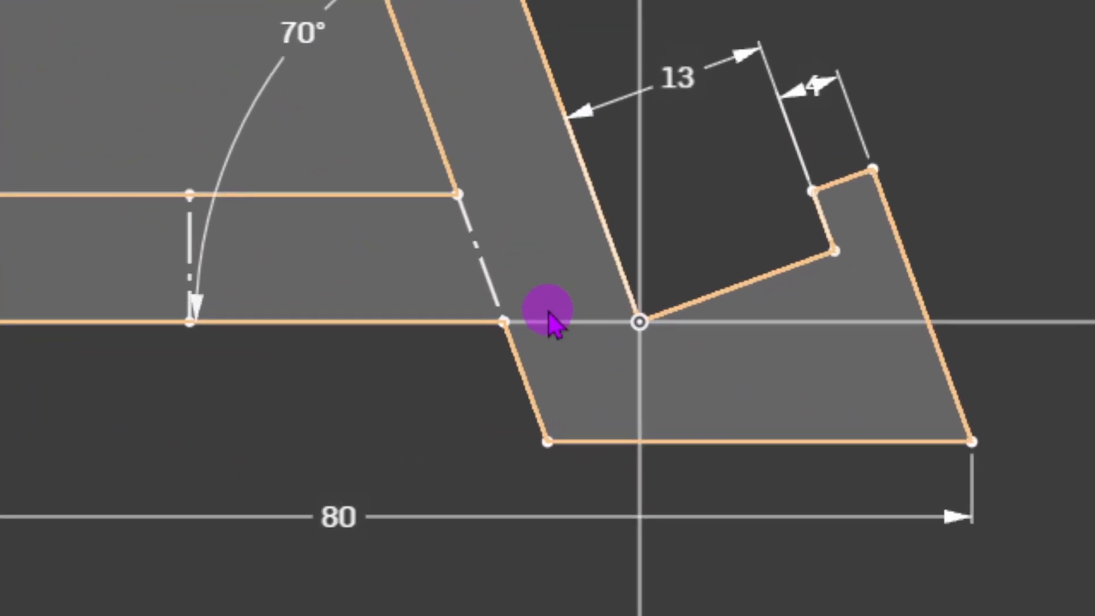
pyautogui.click(399, 322)
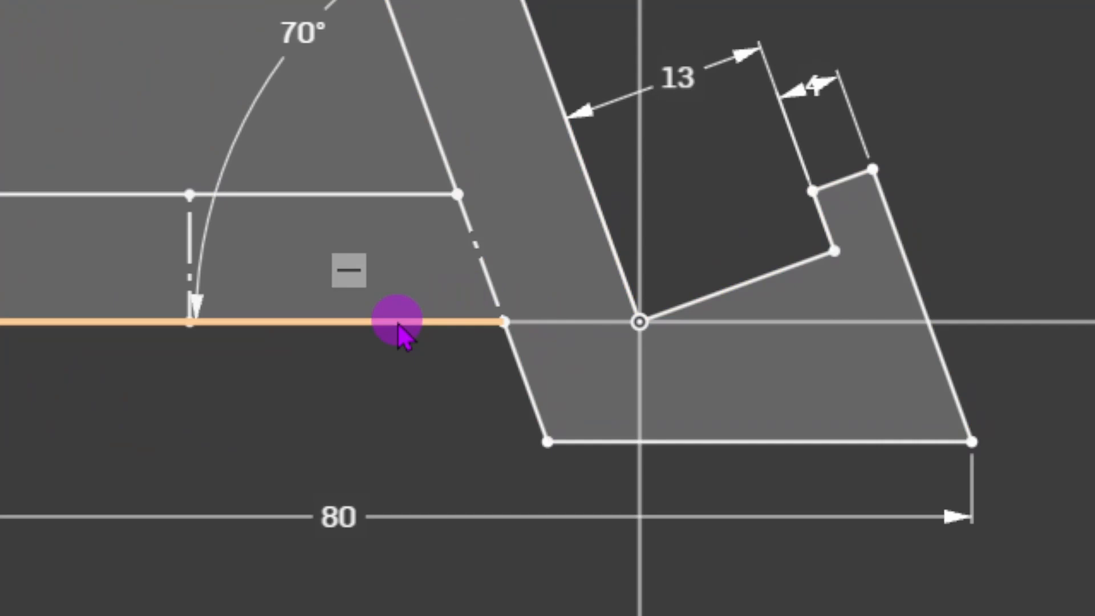
pyautogui.click(349, 271)
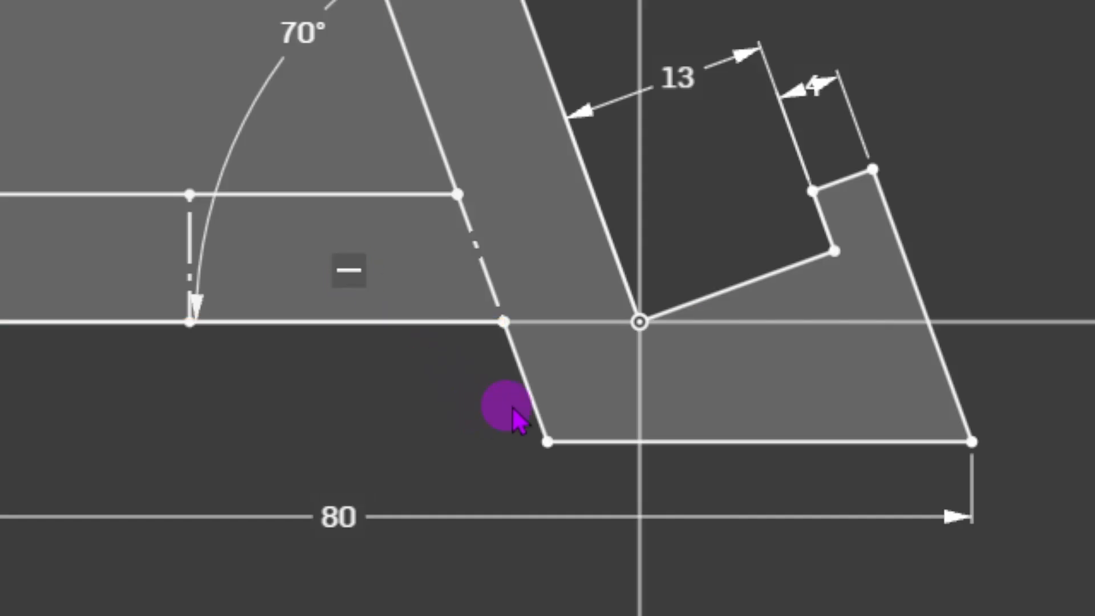
pyautogui.click(425, 441)
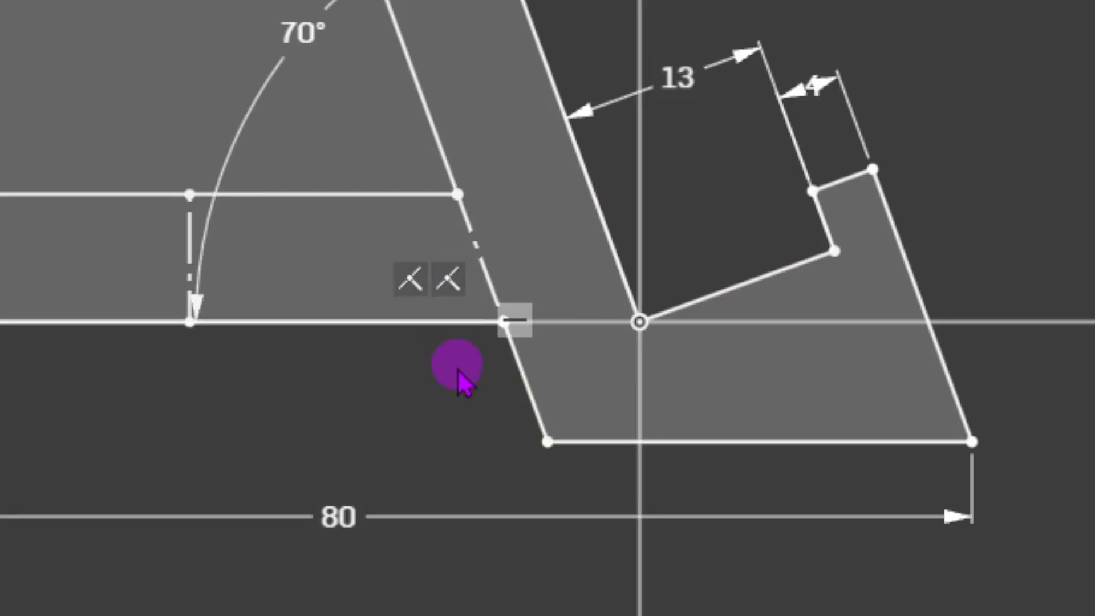
pyautogui.moveTo(638, 321)
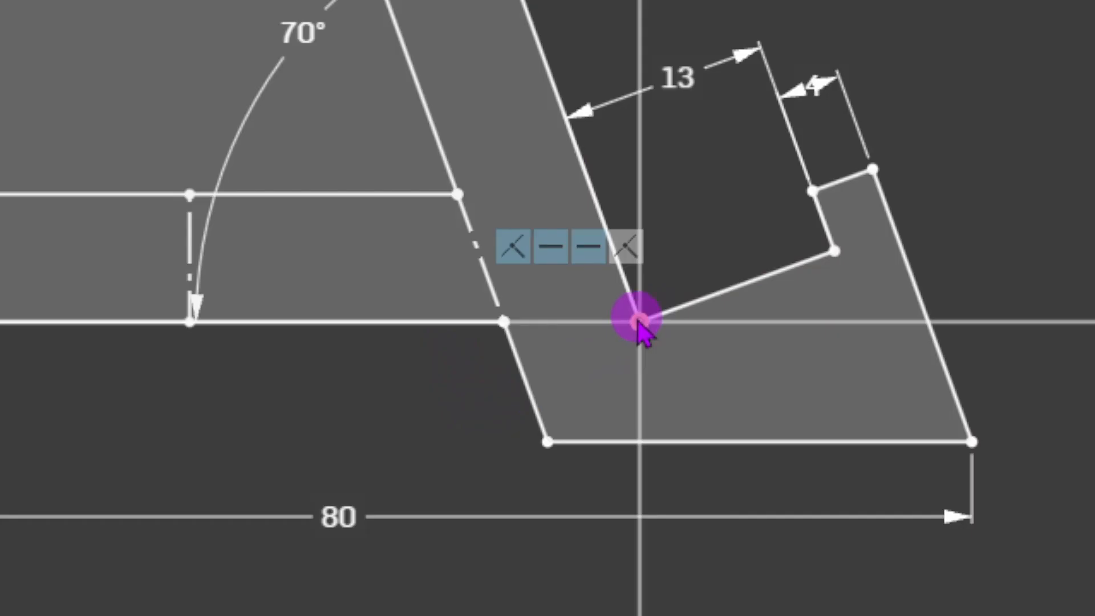
pyautogui.click(595, 254)
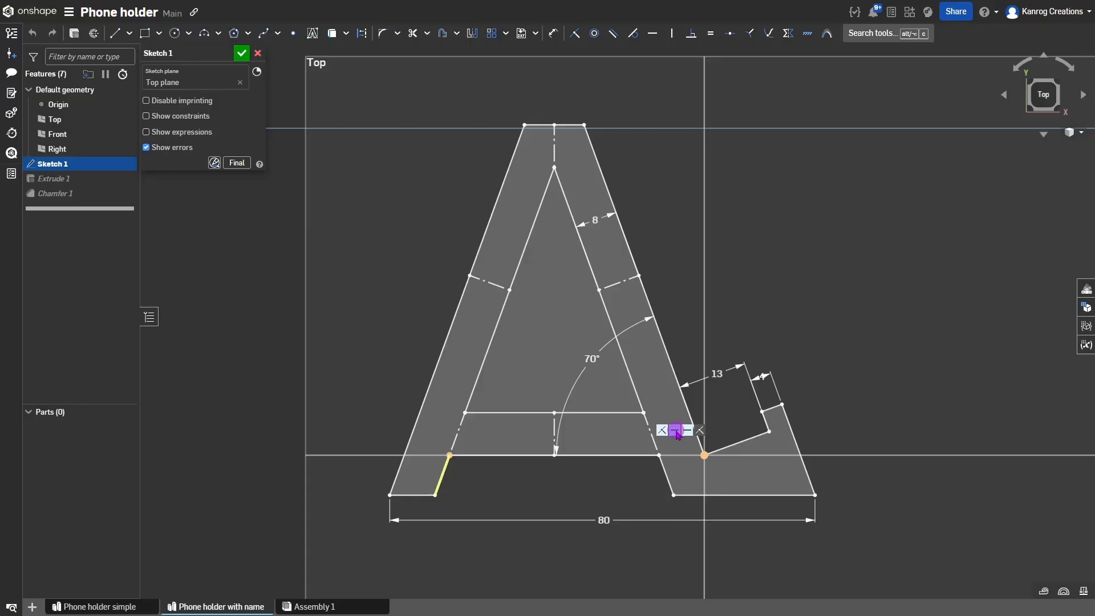
# Delete the origin coincident constraint and drag the A's lower inner line below the origin.
pyautogui.press('Delete')
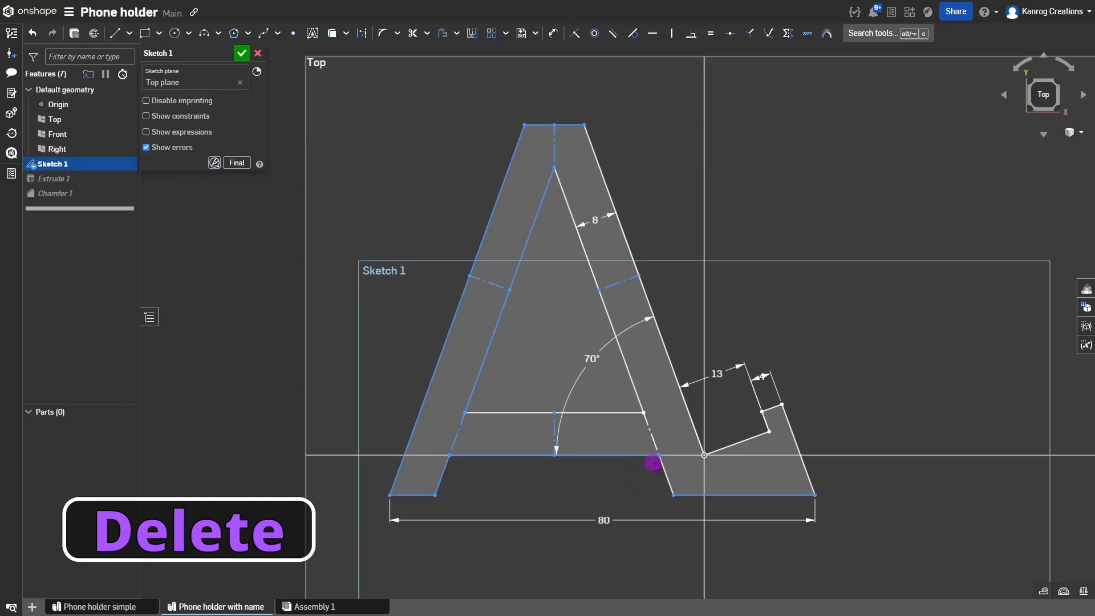
pyautogui.click(551, 438)
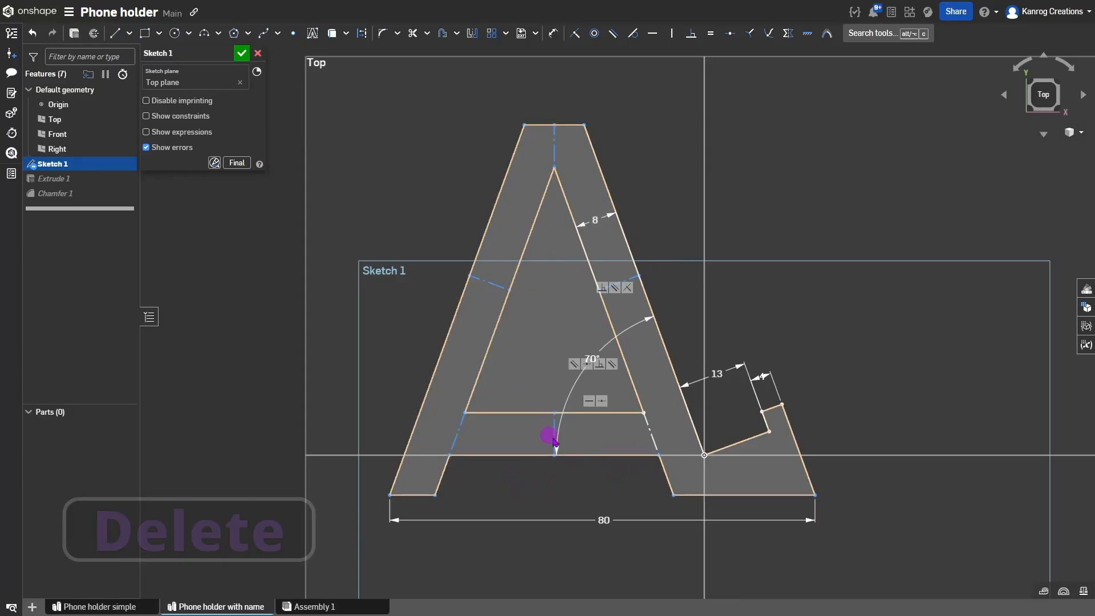
pyautogui.click(658, 455)
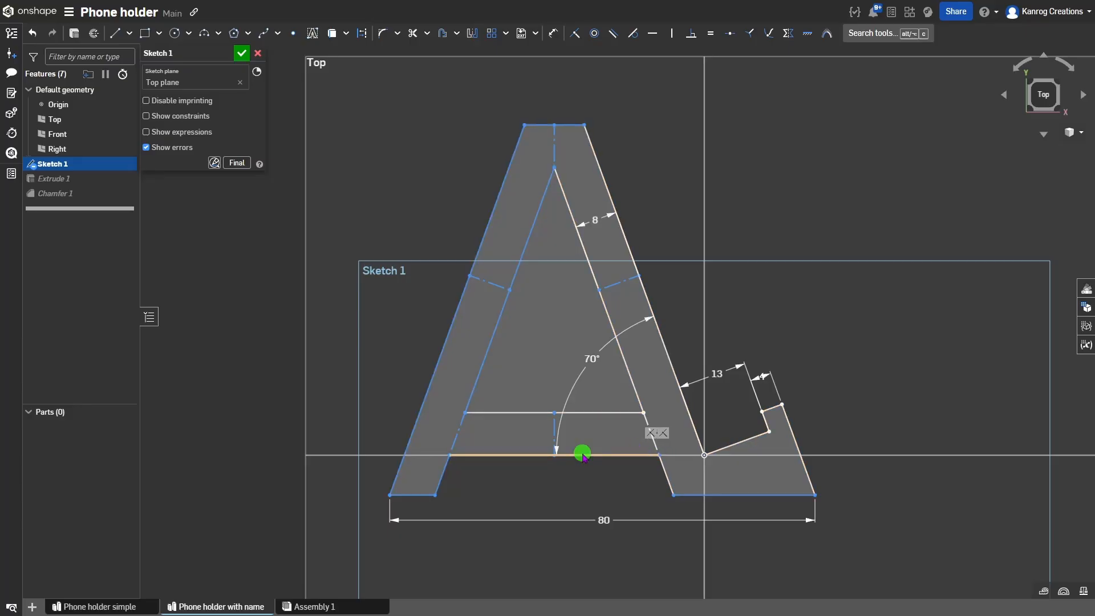
pyautogui.moveTo(583, 456); pyautogui.dragTo(587, 487)
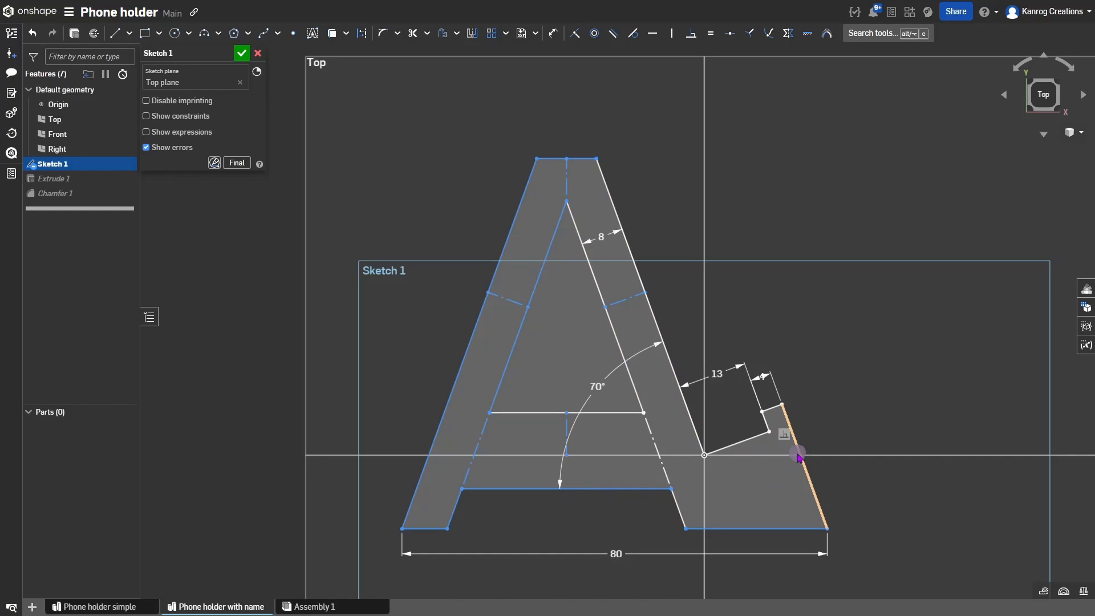
# Dimension the foot's right slanted edge at 25.
pyautogui.click(798, 453)
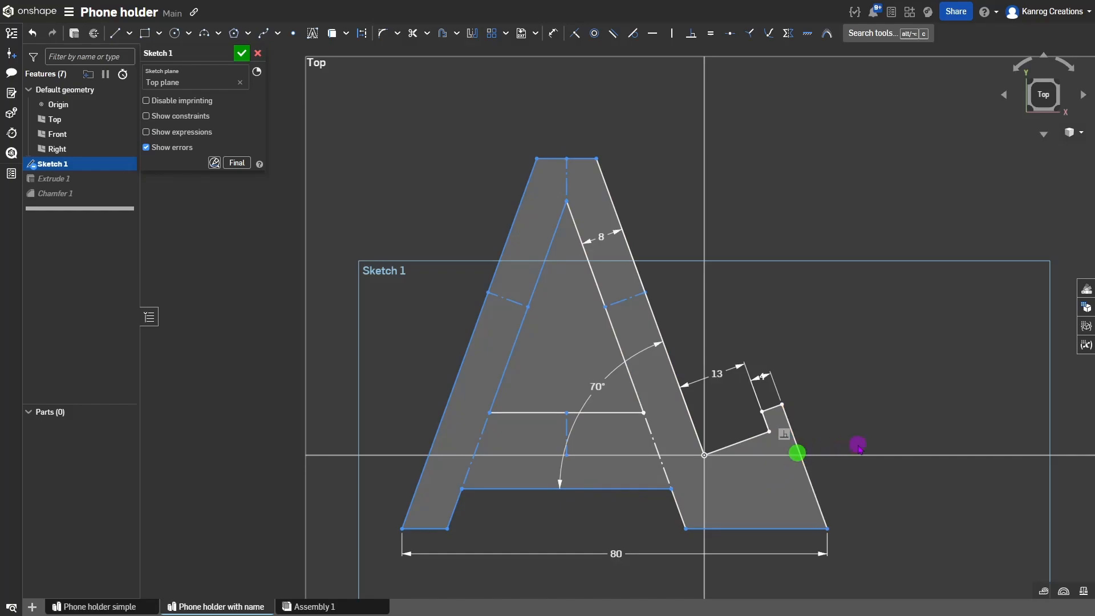
pyautogui.click(798, 452)
pyautogui.click(830, 441)
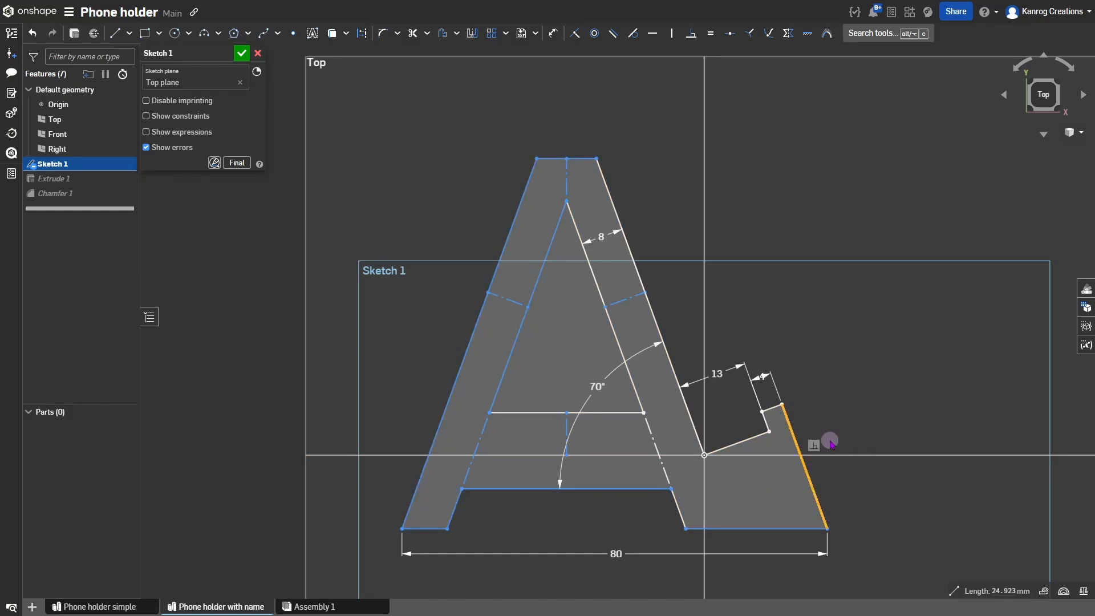
pyautogui.press('d')
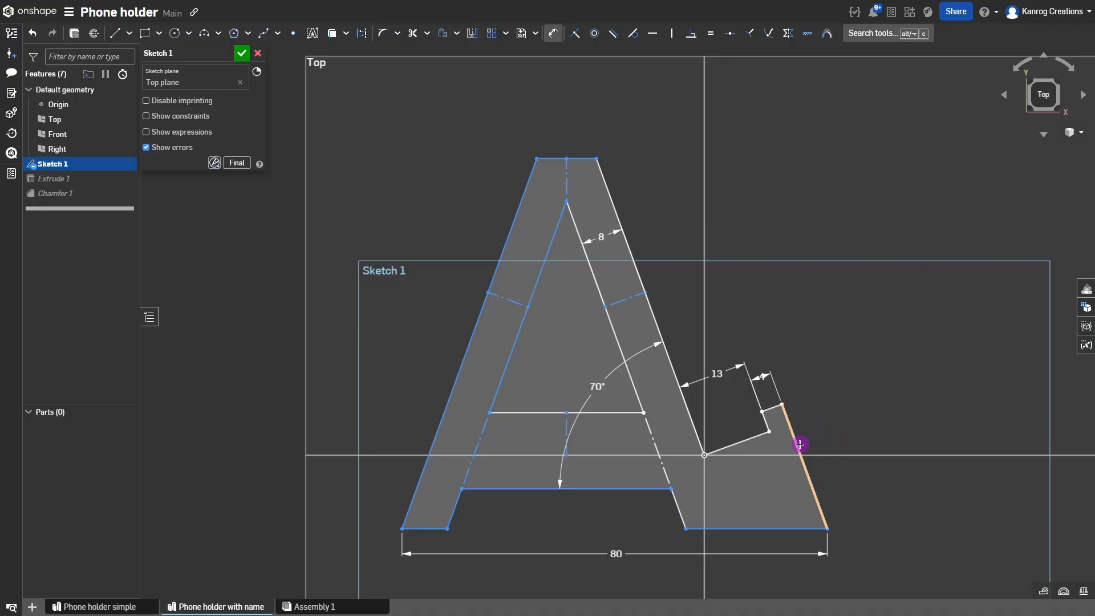
pyautogui.click(801, 444)
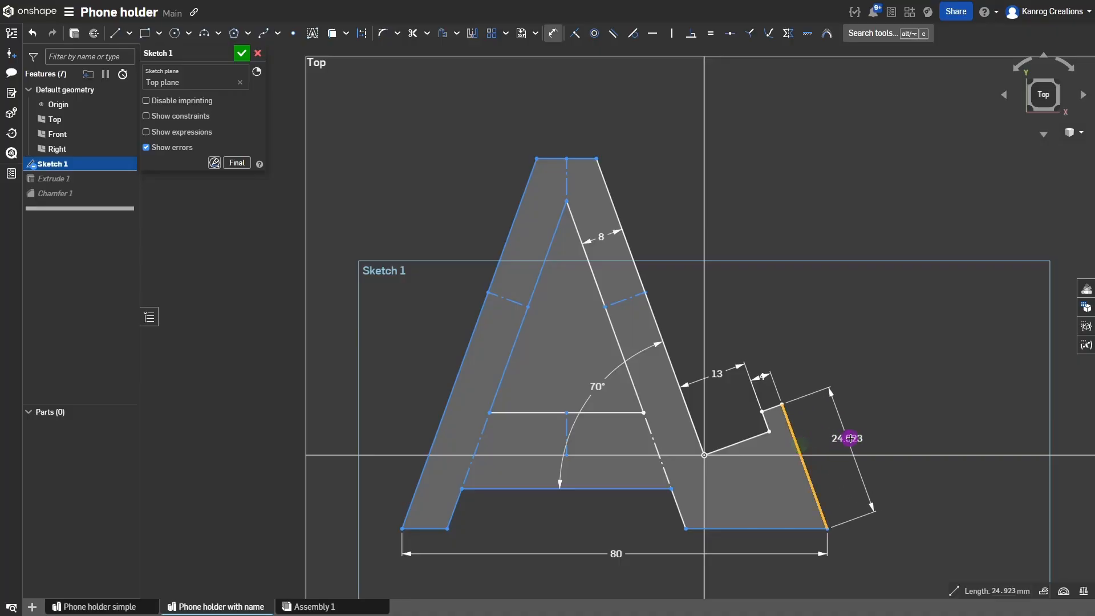
pyautogui.click(870, 443)
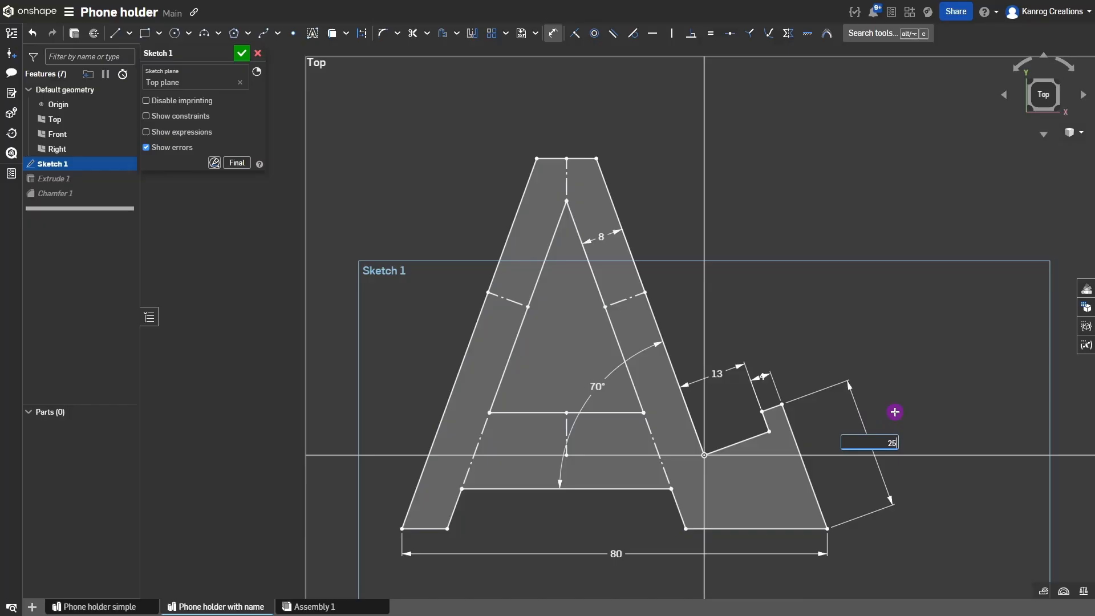
pyautogui.press('Return')
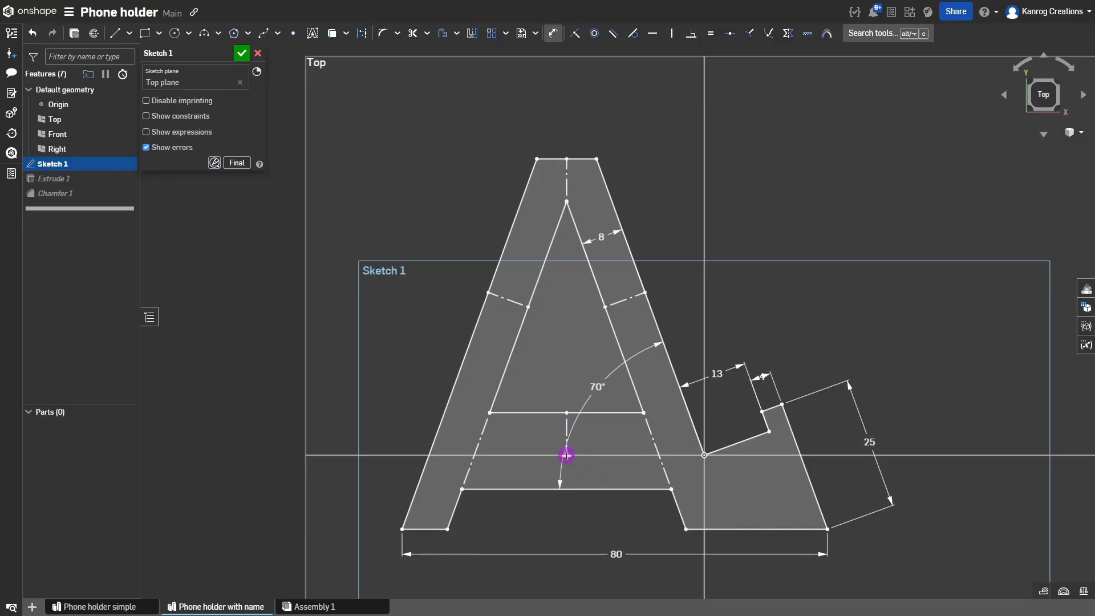
pyautogui.press('Escape')
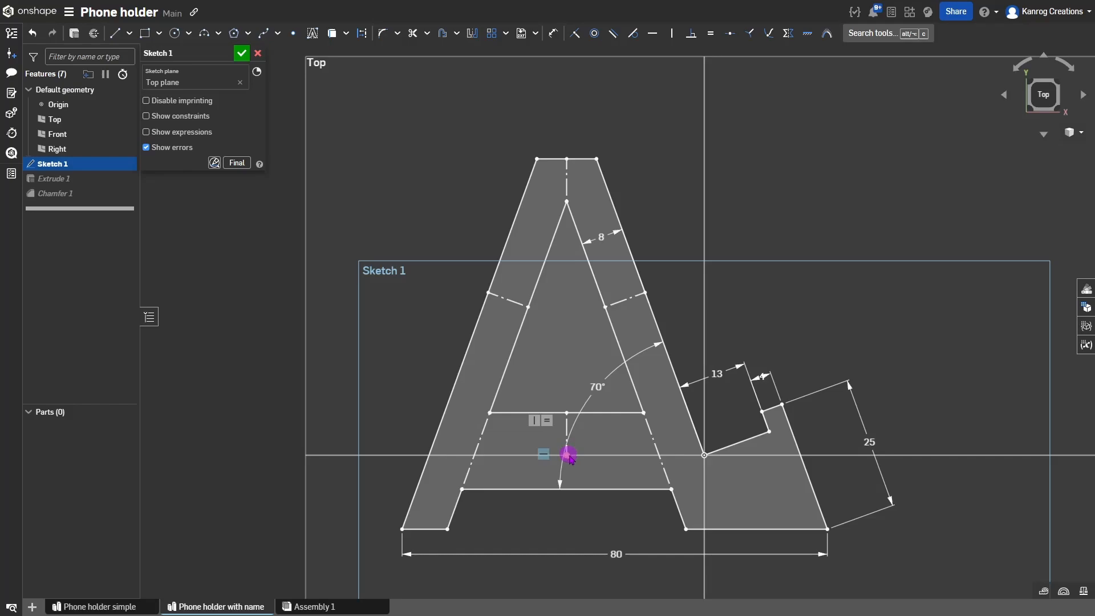
# Select the short vertical construction segment's horizontal constraint.
pyautogui.click(568, 455)
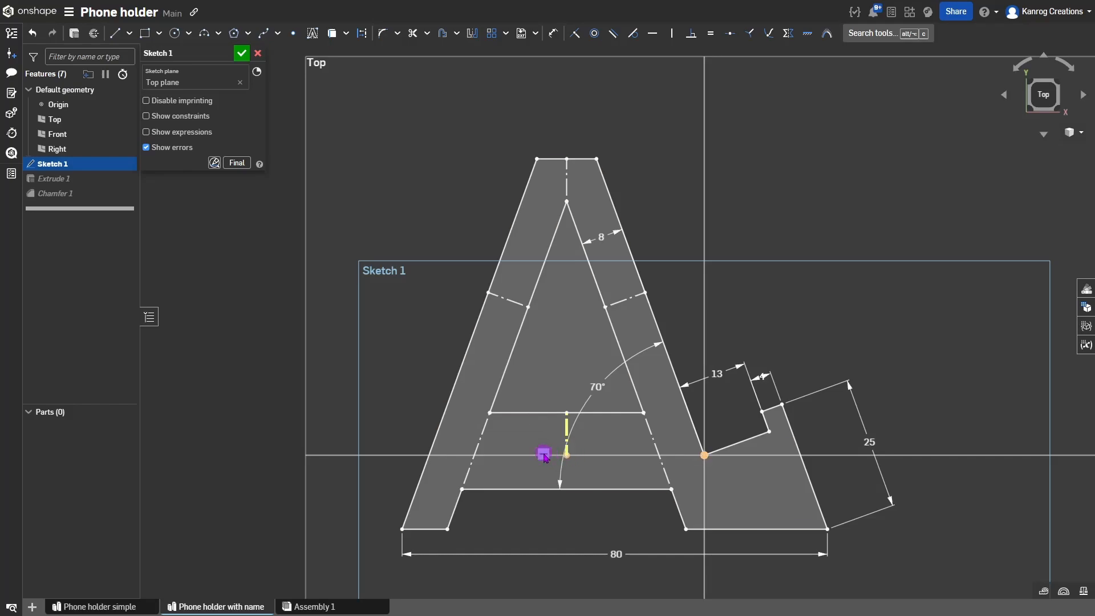
pyautogui.click(544, 455)
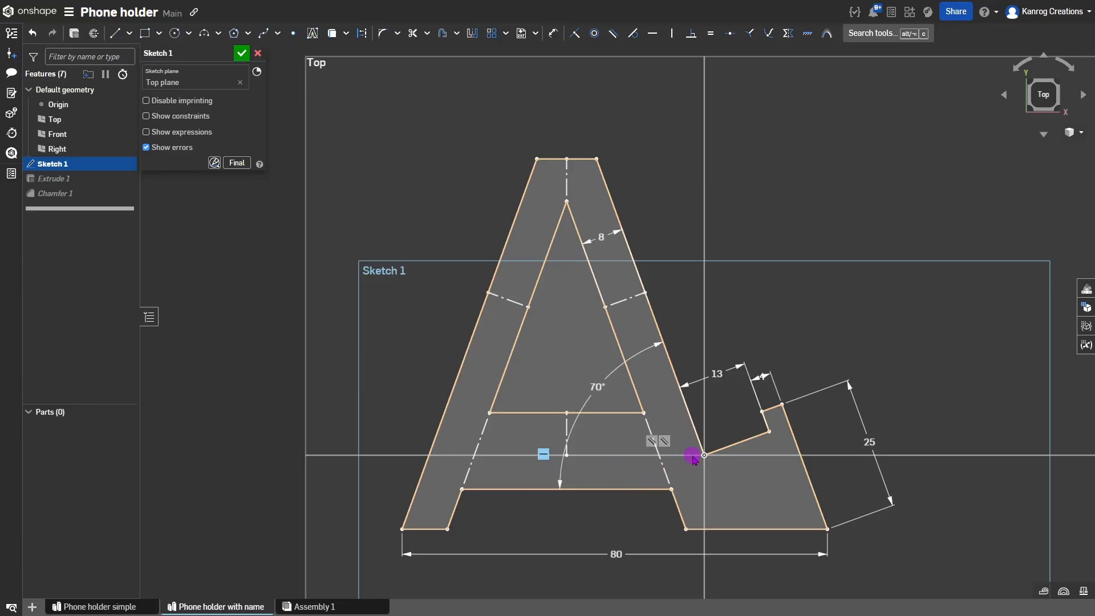
pyautogui.click(544, 455)
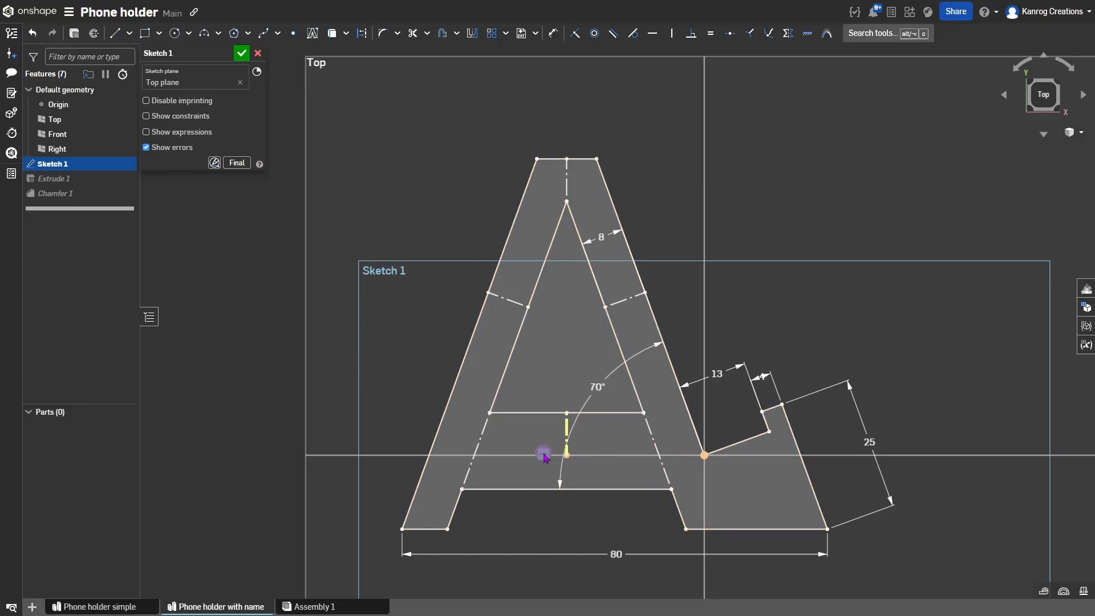
# Delete the crossbar's horizontal constraint and make its midpoint coincident with the bottom line.
pyautogui.press('Delete')
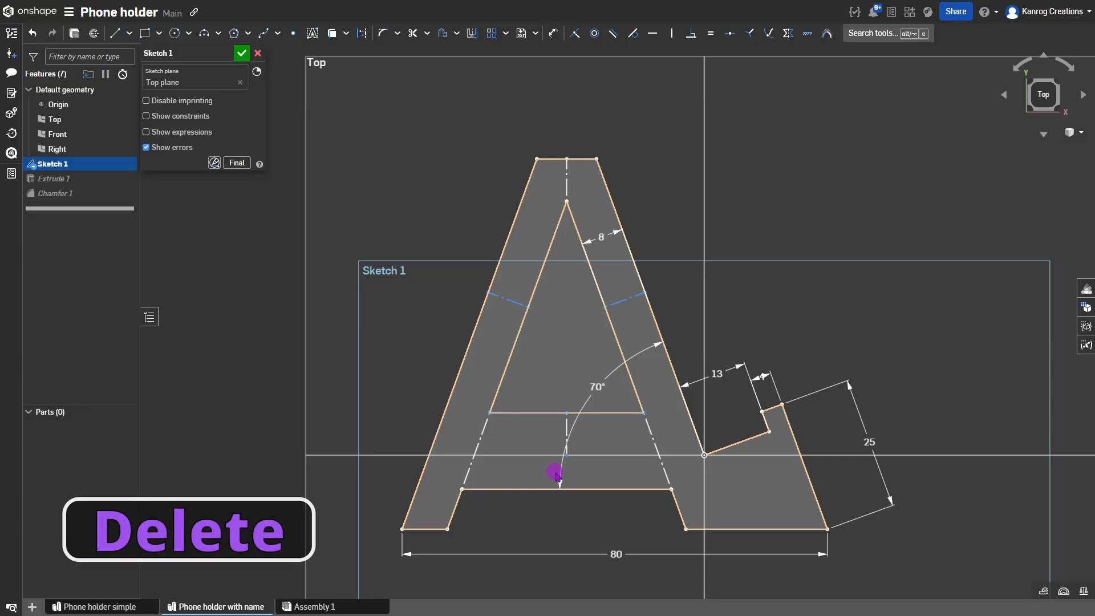
pyautogui.moveTo(571, 458); pyautogui.dragTo(581, 445)
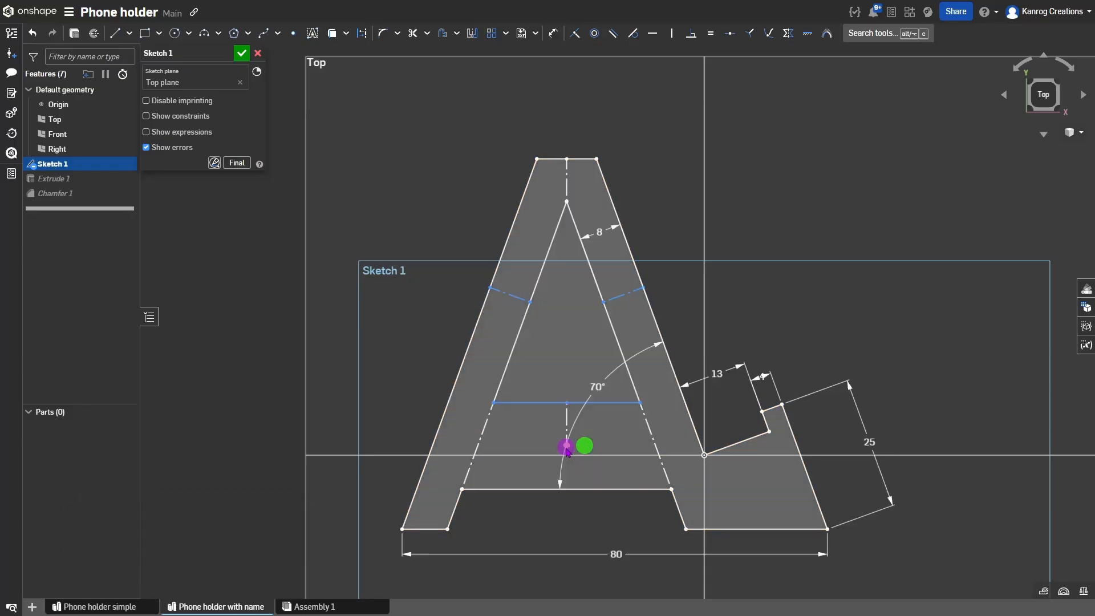
pyautogui.click(581, 489)
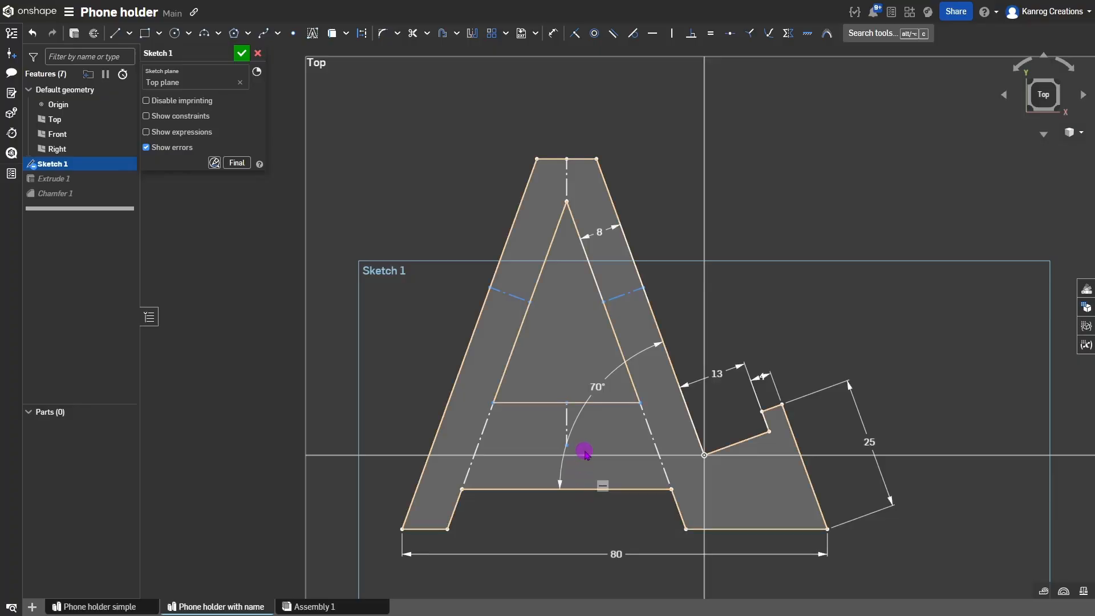
pyautogui.click(567, 445)
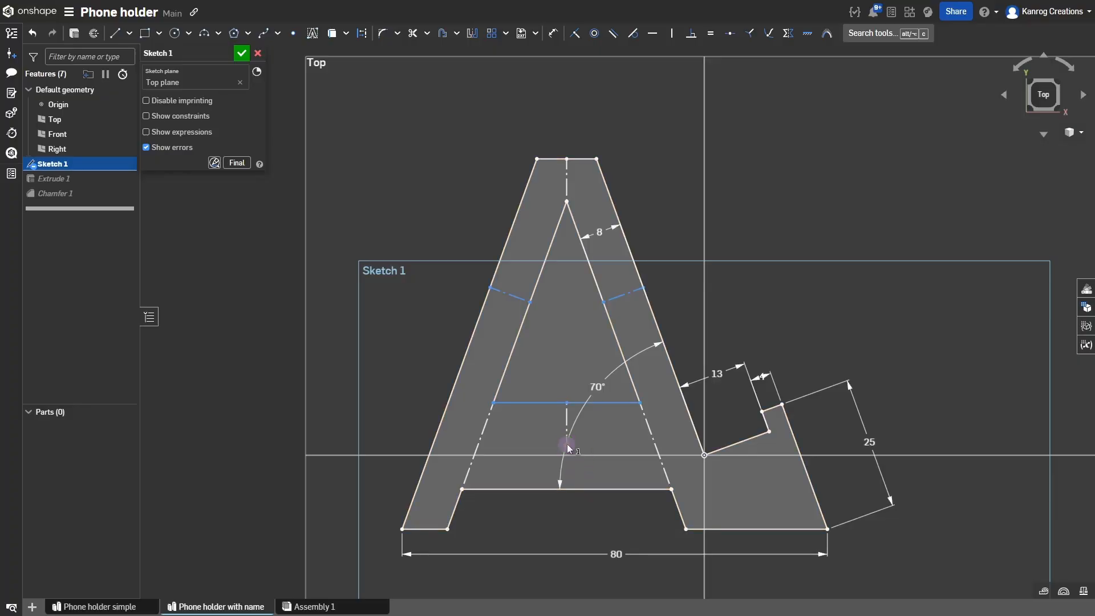
pyautogui.click(569, 488)
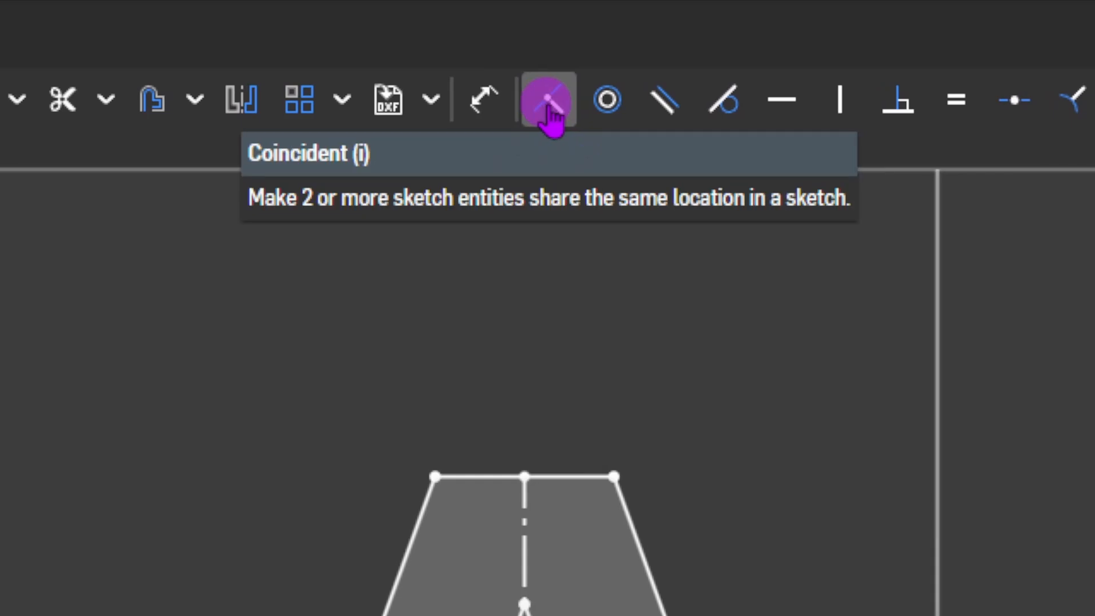
pyautogui.click(549, 105)
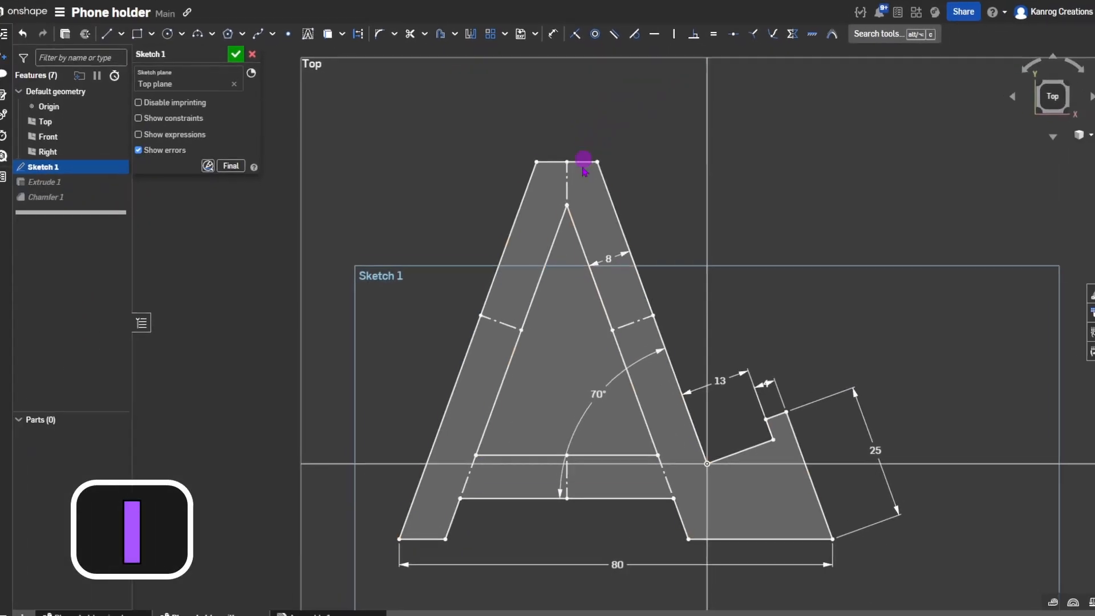
pyautogui.click(571, 497)
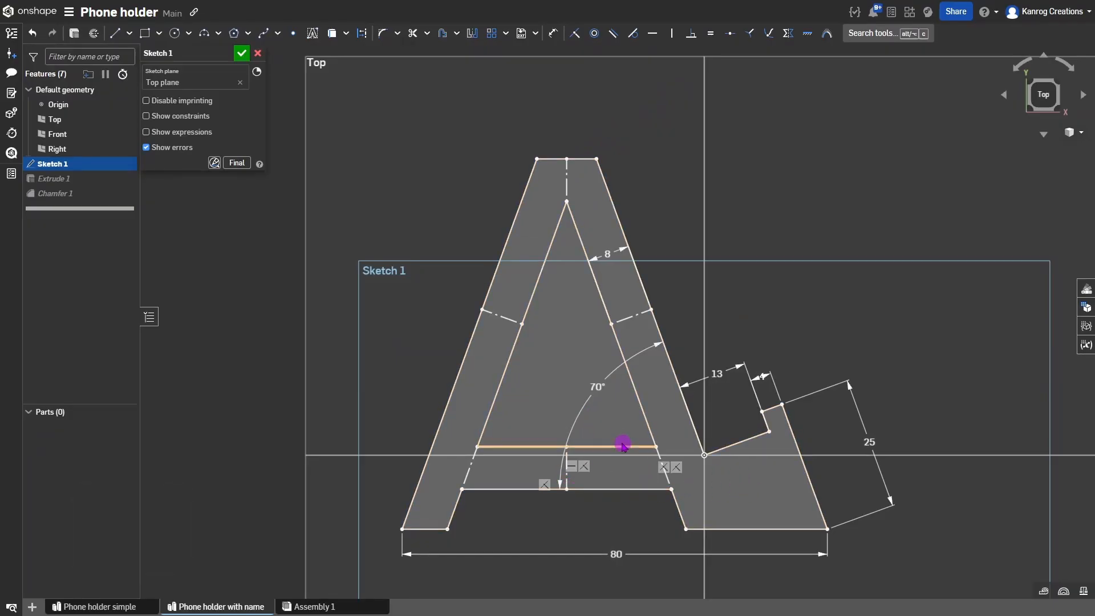
# Try other values on the foot's slanted dimension, then keep it at 25 mm.
pyautogui.doubleClick(868, 443)
pyautogui.press('Down')
pyautogui.press('Down')
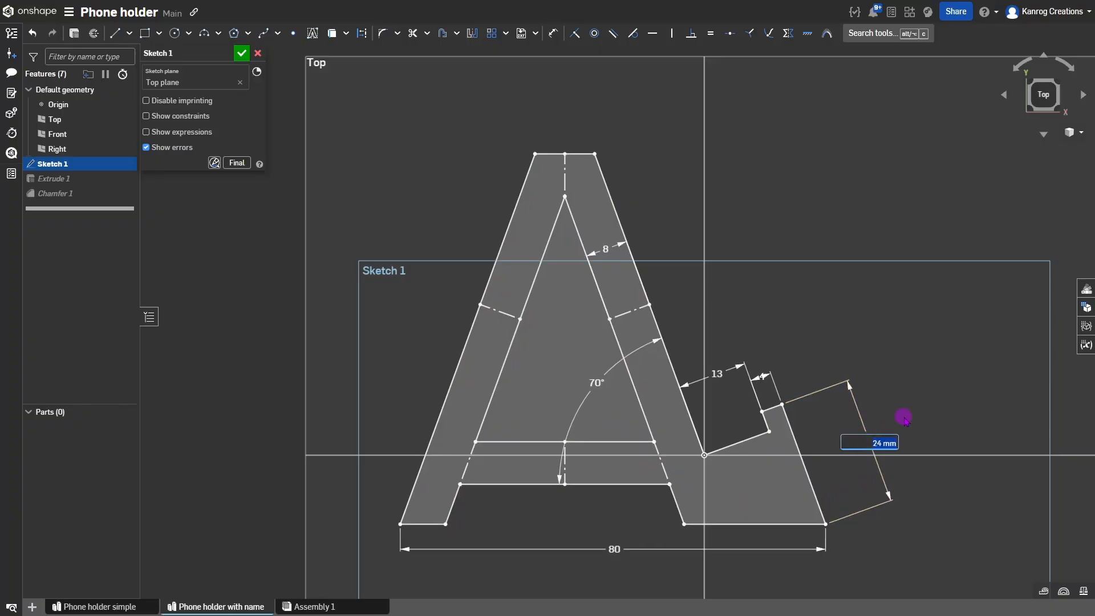
pyautogui.press('Up')
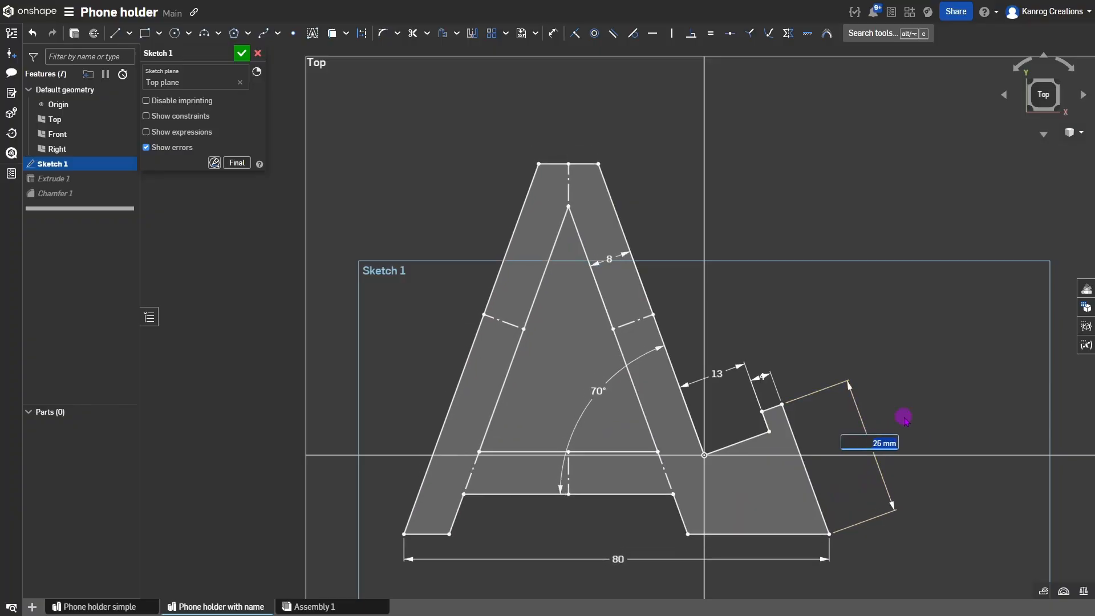
pyautogui.press('Down')
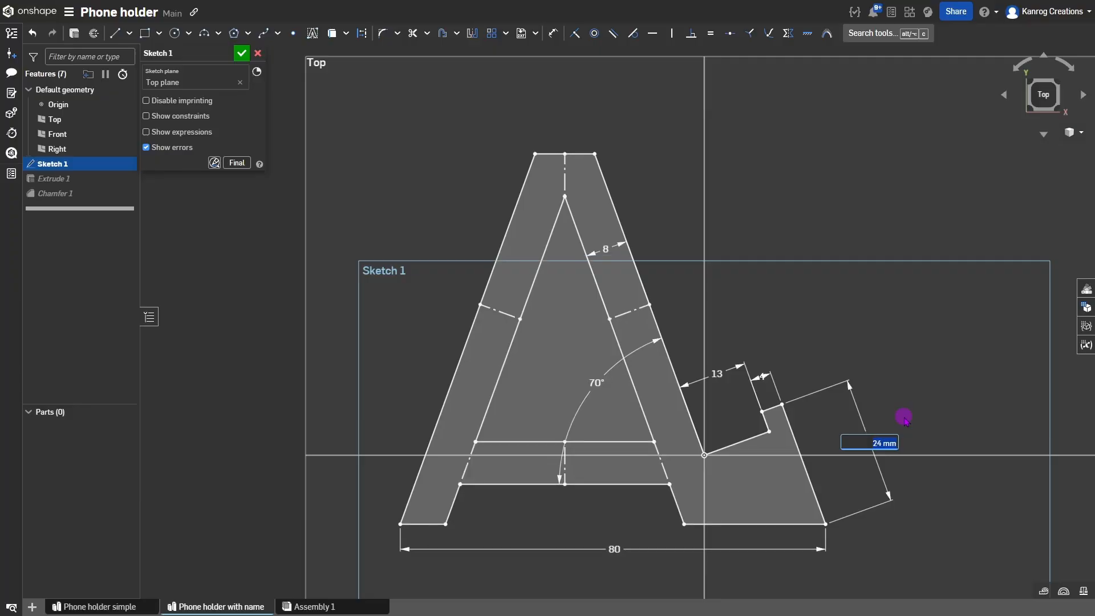
pyautogui.press('Up')
pyautogui.press('Return')
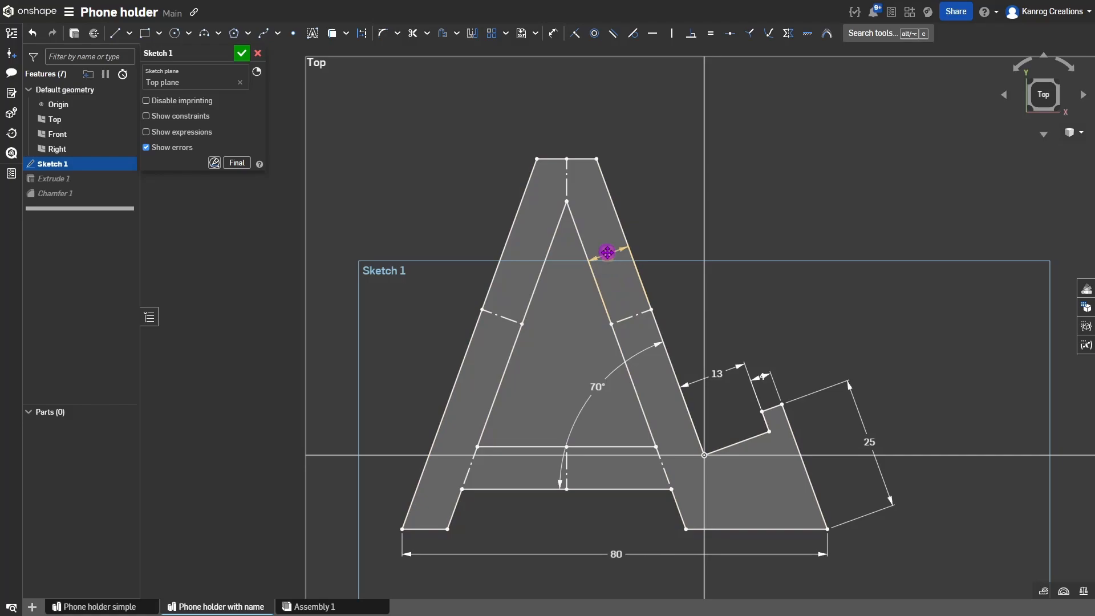
# Change the A's leg width dimension from 8 to 5.
pyautogui.doubleClick(607, 253)
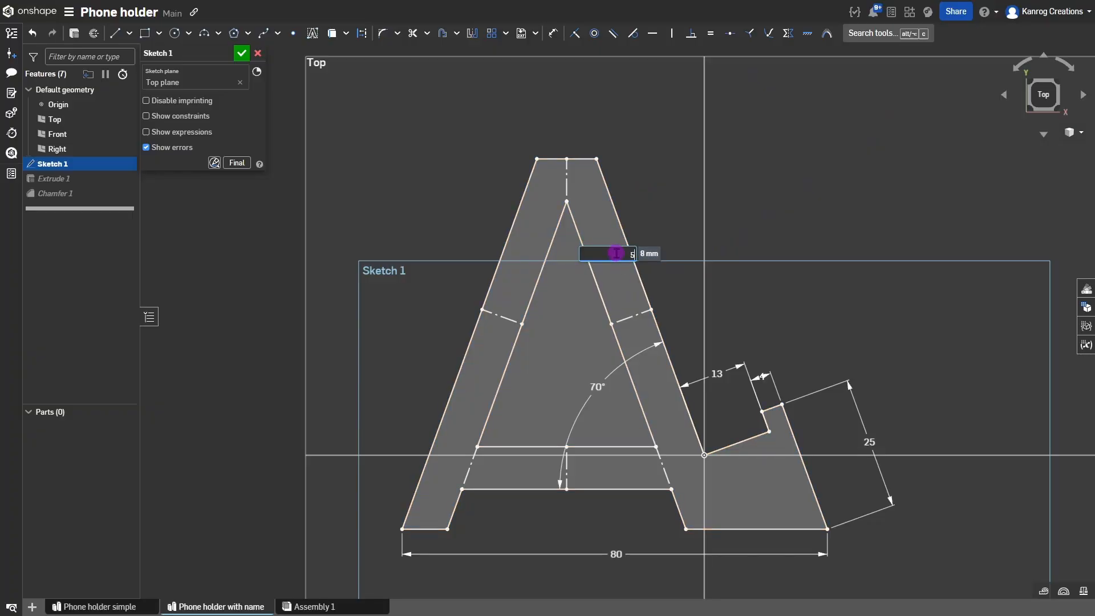
pyautogui.press('Return')
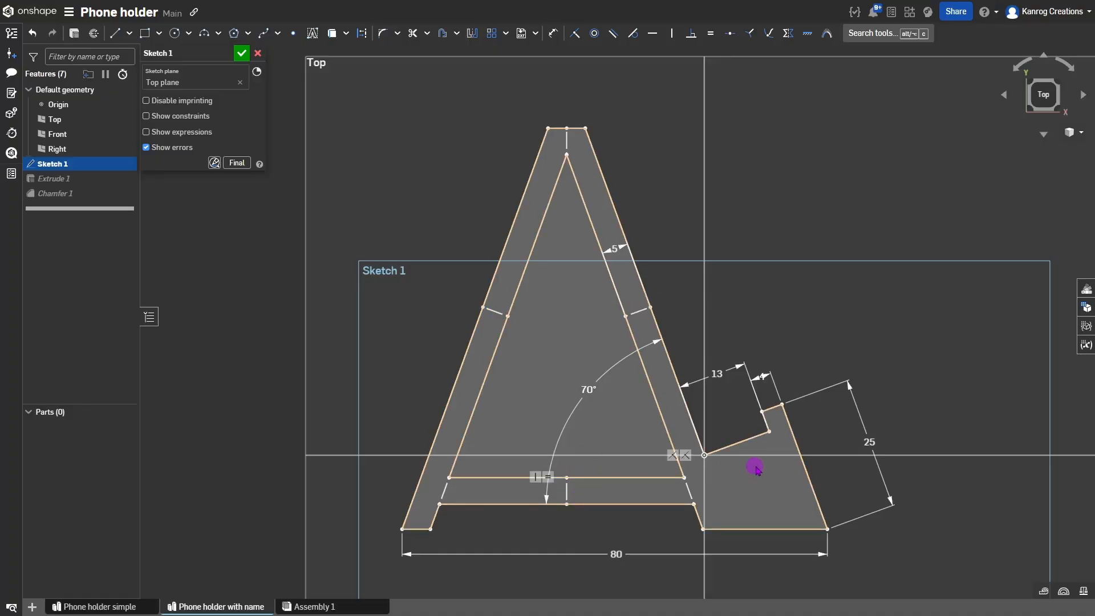
pyautogui.scroll(-2, 754, 468)
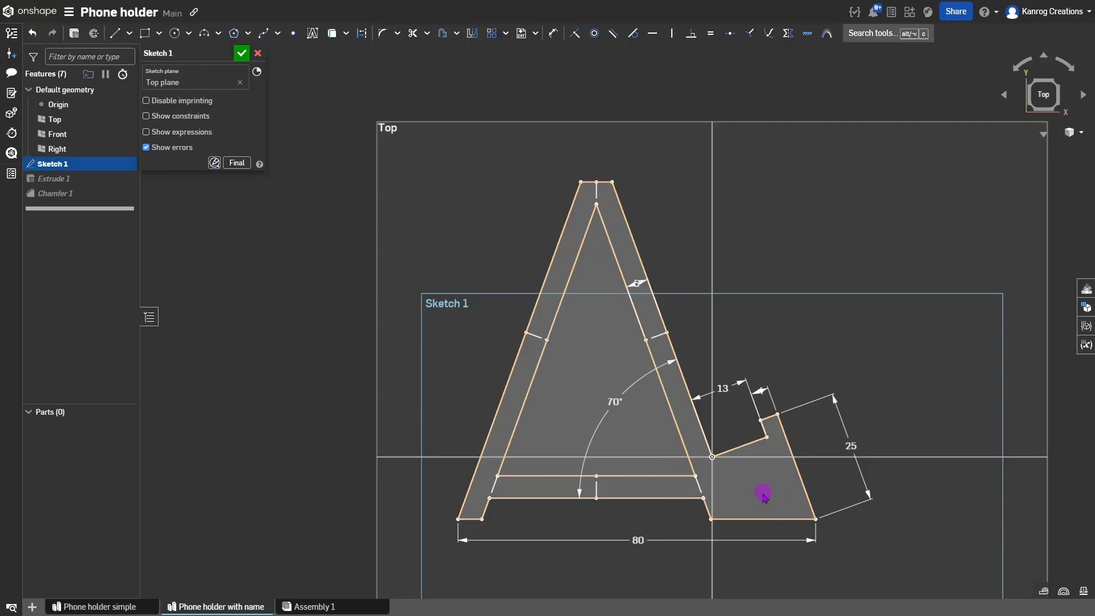
pyautogui.press('l')
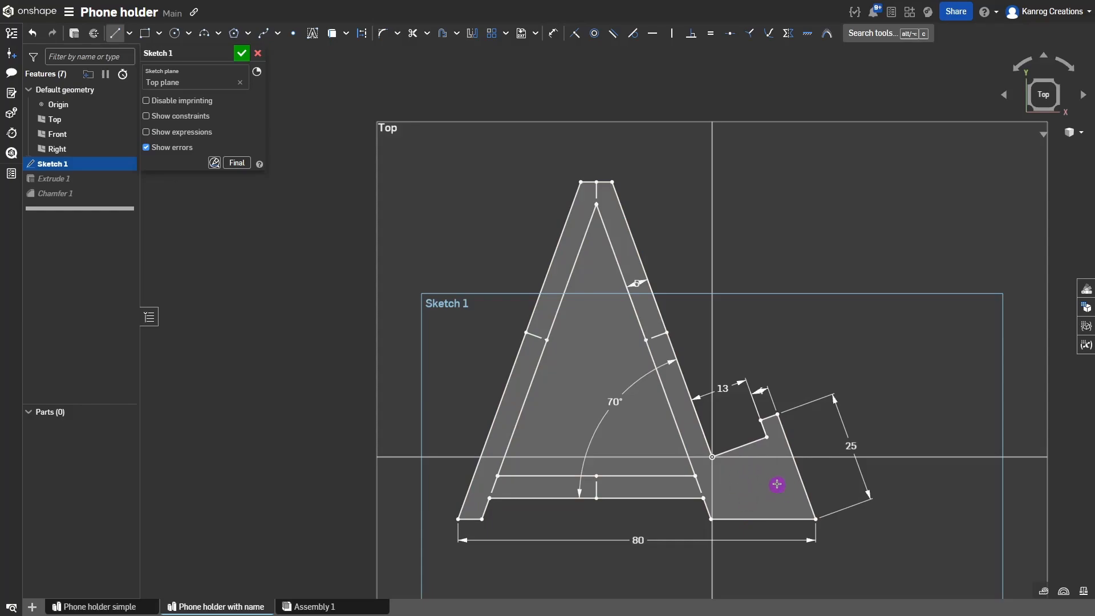
# Draw a small trial outline in the A's right base, then delete its three lines.
pyautogui.click(736, 518)
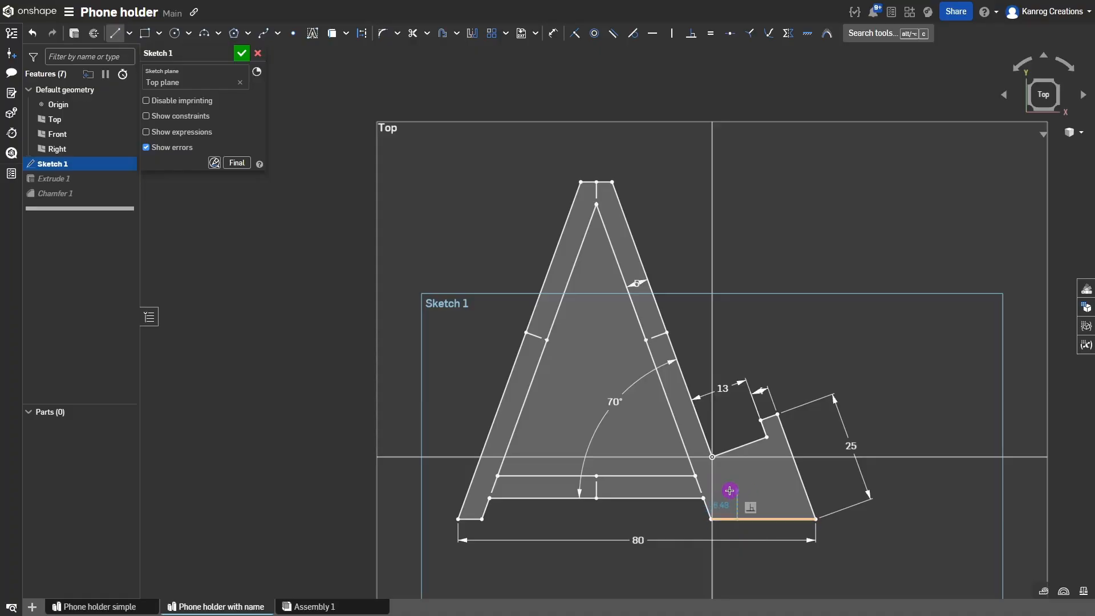
pyautogui.click(723, 485)
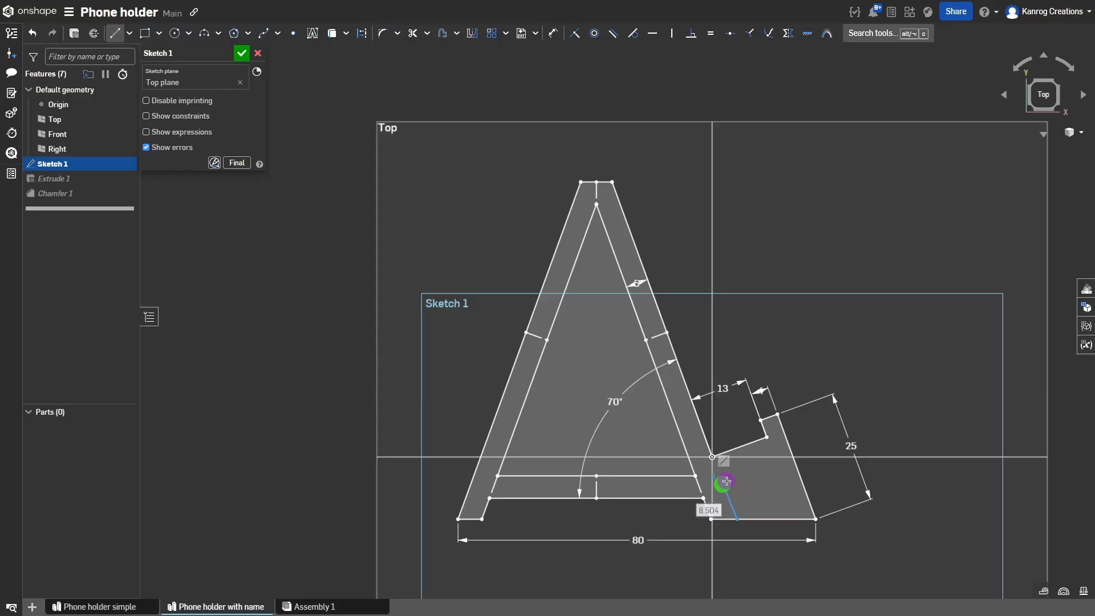
pyautogui.click(767, 466)
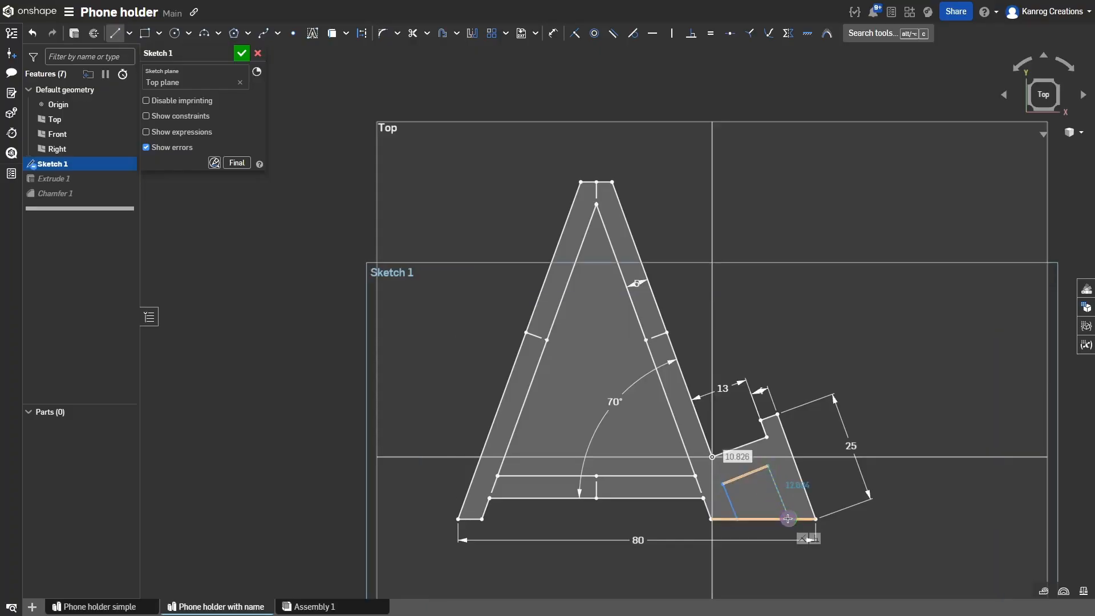
pyautogui.click(789, 519)
pyautogui.press('Escape')
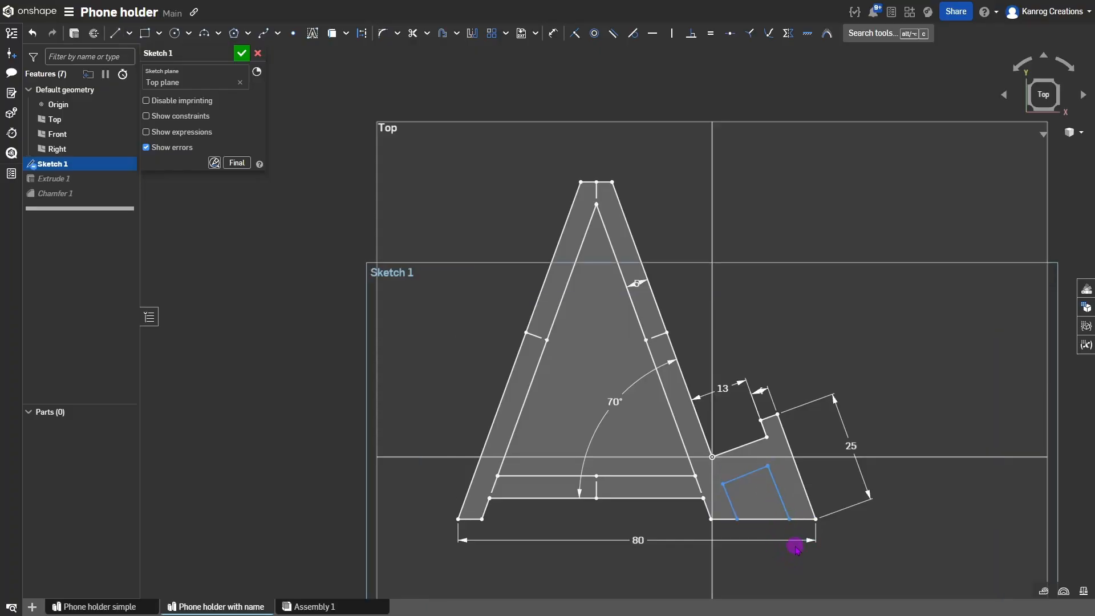
pyautogui.click(783, 496)
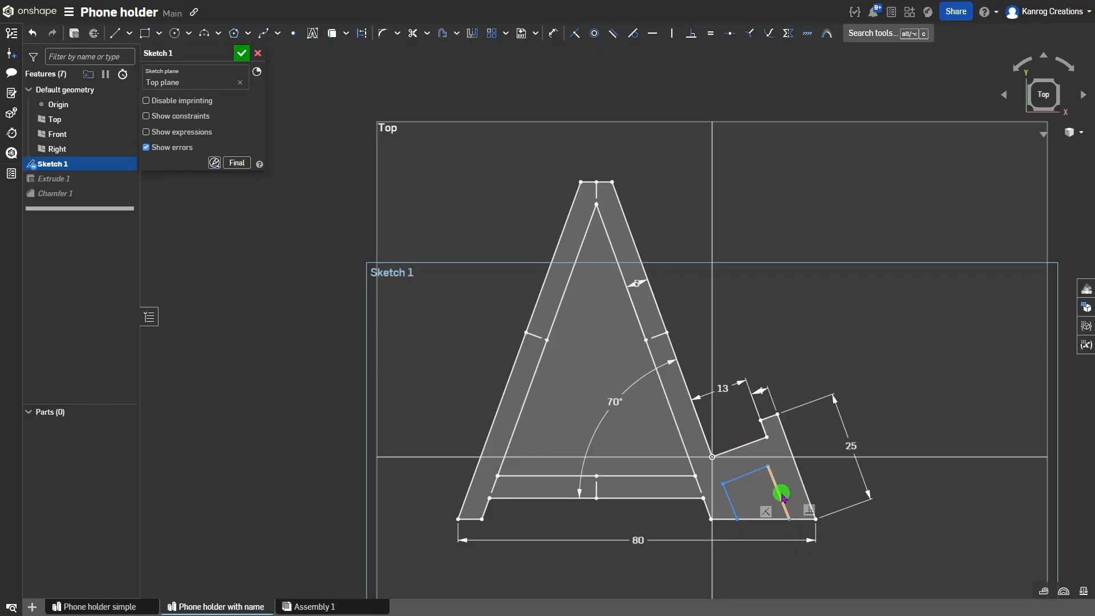
pyautogui.click(759, 470)
pyautogui.click(727, 493)
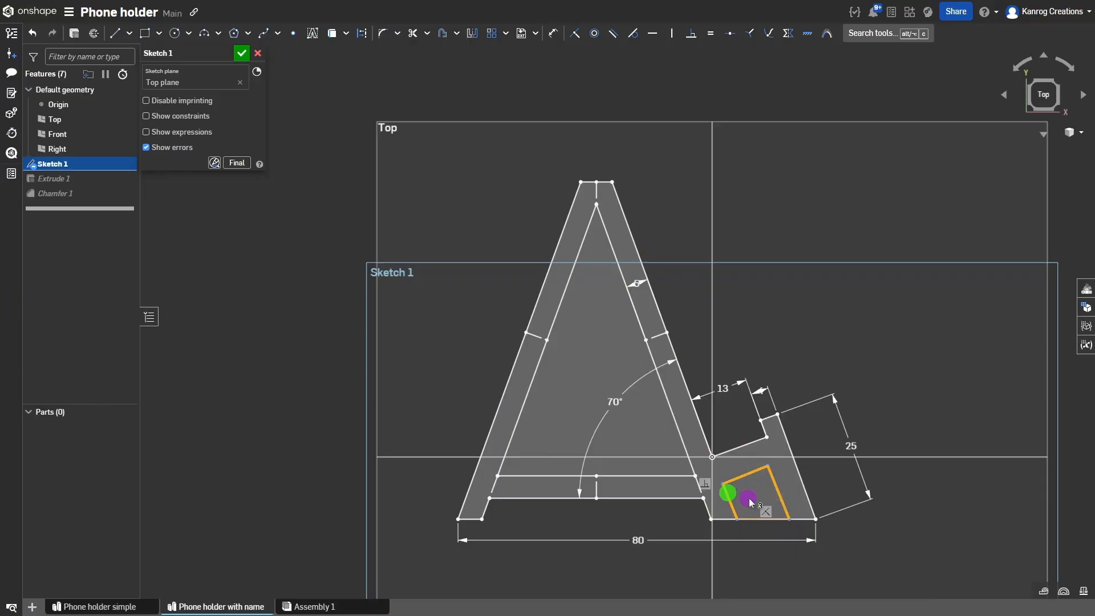
pyautogui.press('Delete')
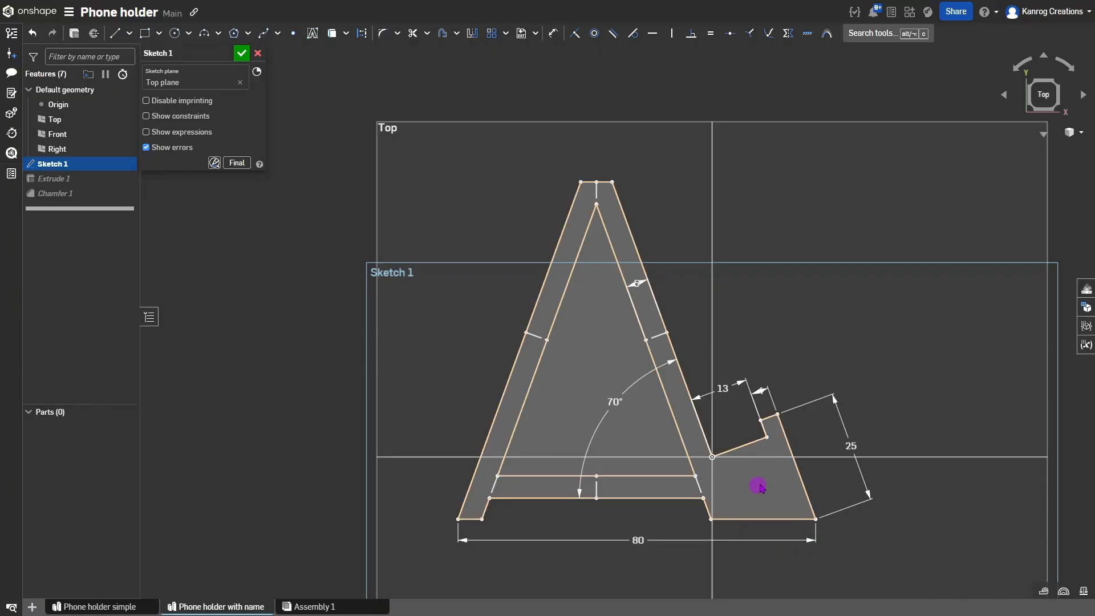
# Start a new line from the right base's bottom edge.
pyautogui.scroll(5, 778, 495)
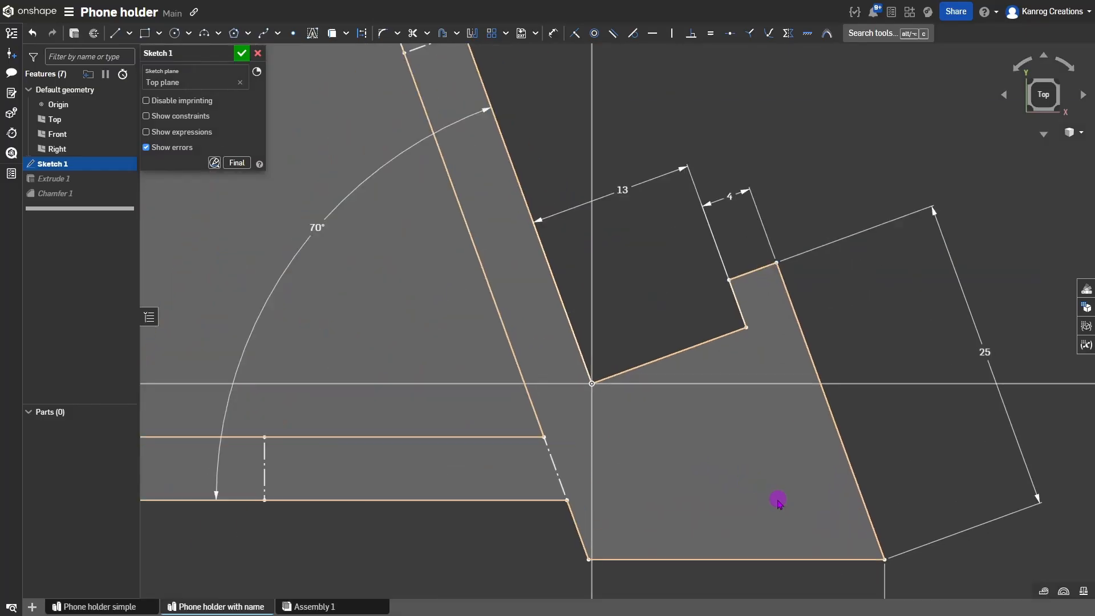
pyautogui.moveTo(741, 459)
pyautogui.mouseDown(button='middle')
pyautogui.moveTo(679, 376)
pyautogui.moveTo(630, 367)
pyautogui.mouseUp(button='middle')
pyautogui.press('l')
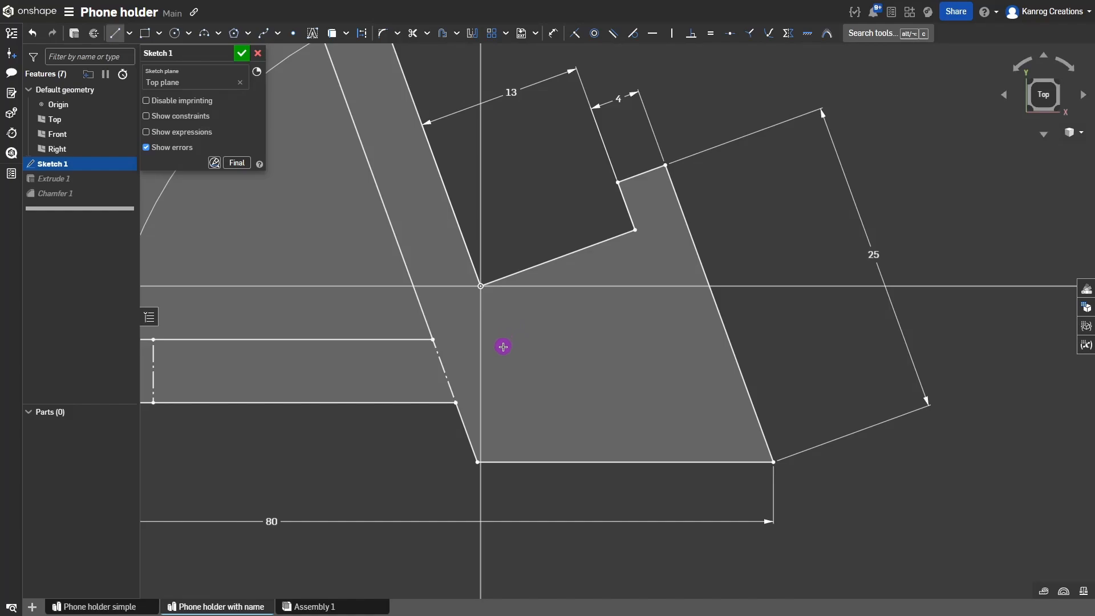
pyautogui.click(552, 461)
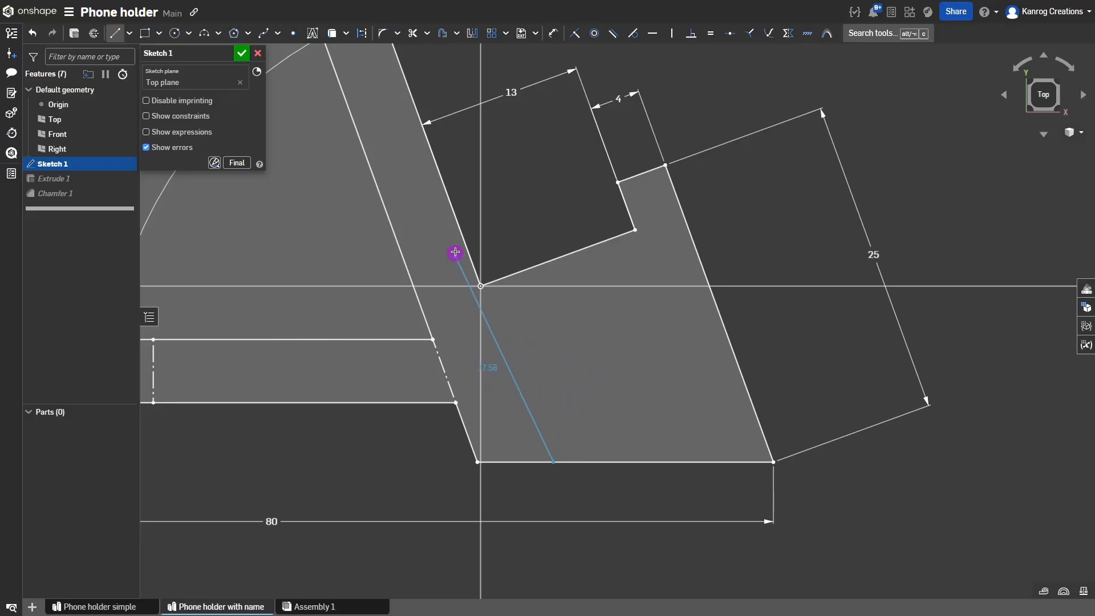
pyautogui.click(481, 285)
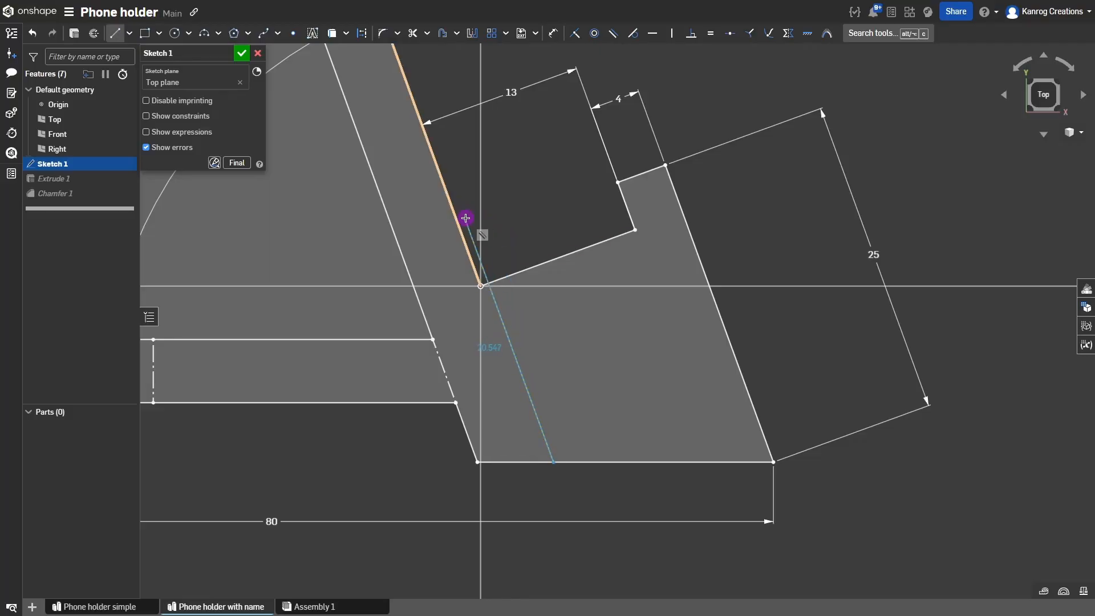
# Finish the four-sided pocket outline, closing it on the base's bottom edge.
pyautogui.click(509, 341)
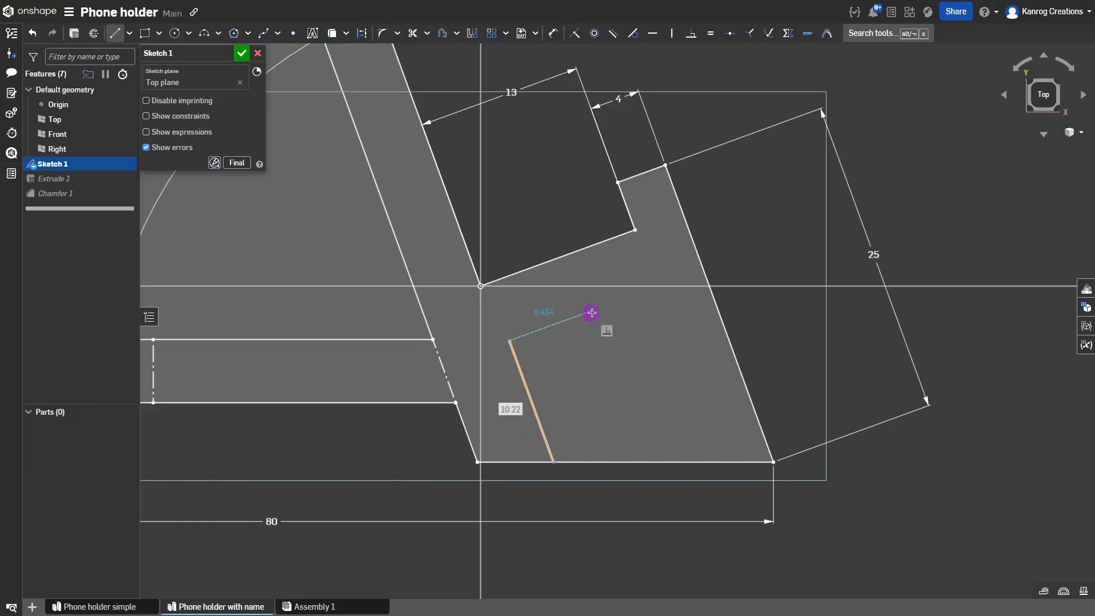
pyautogui.click(645, 290)
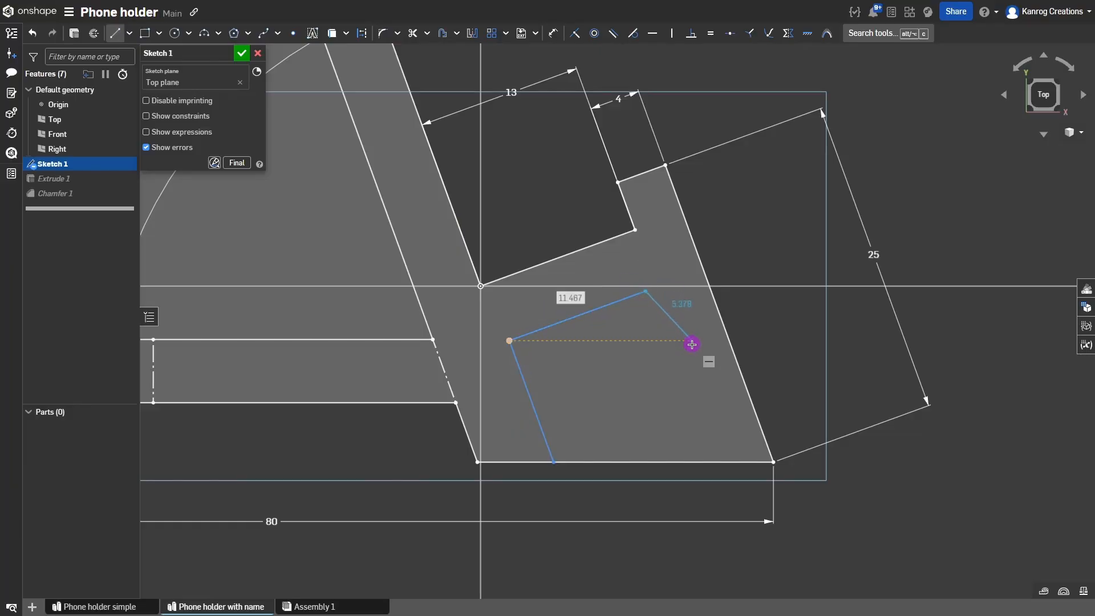
pyautogui.click(709, 459)
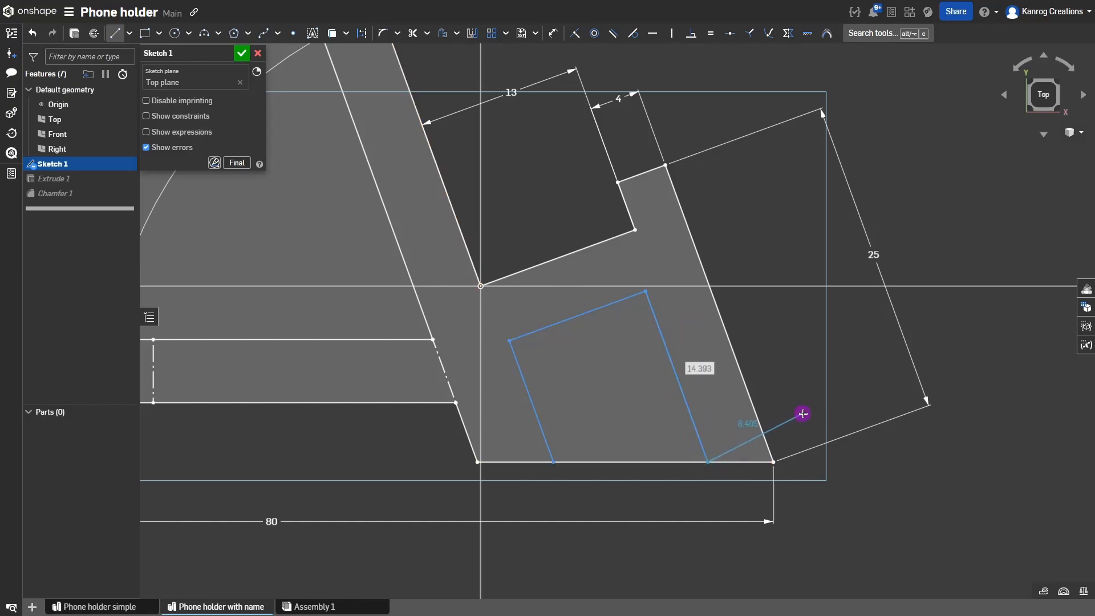
pyautogui.press('Escape')
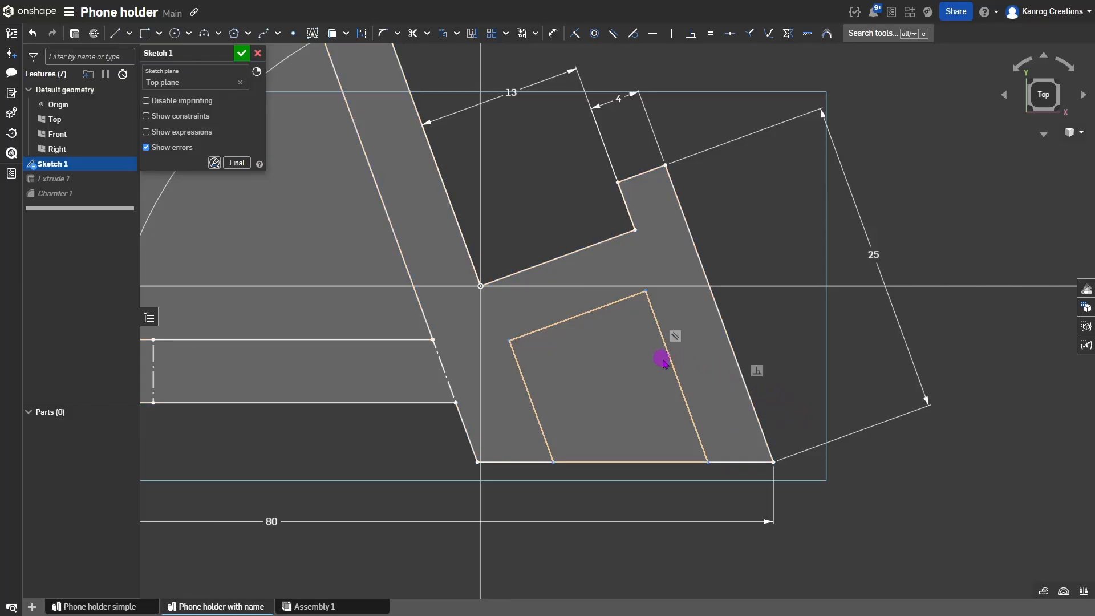
# Start a construction line from the pocket's upper corner.
pyautogui.moveTo(660, 360); pyautogui.dragTo(730, 402, button='middle')
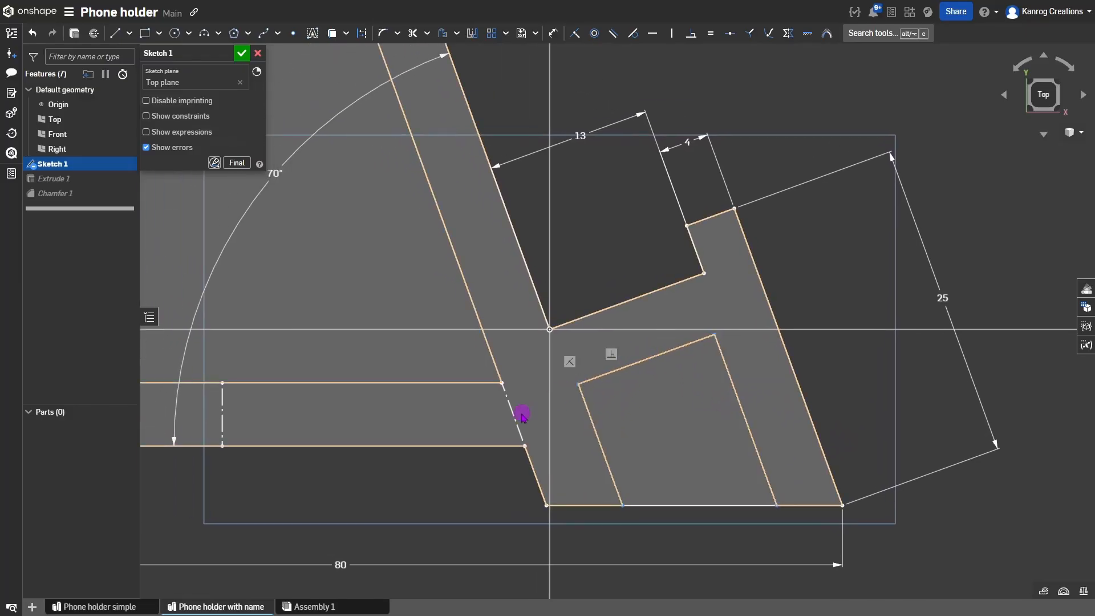
pyautogui.press('l')
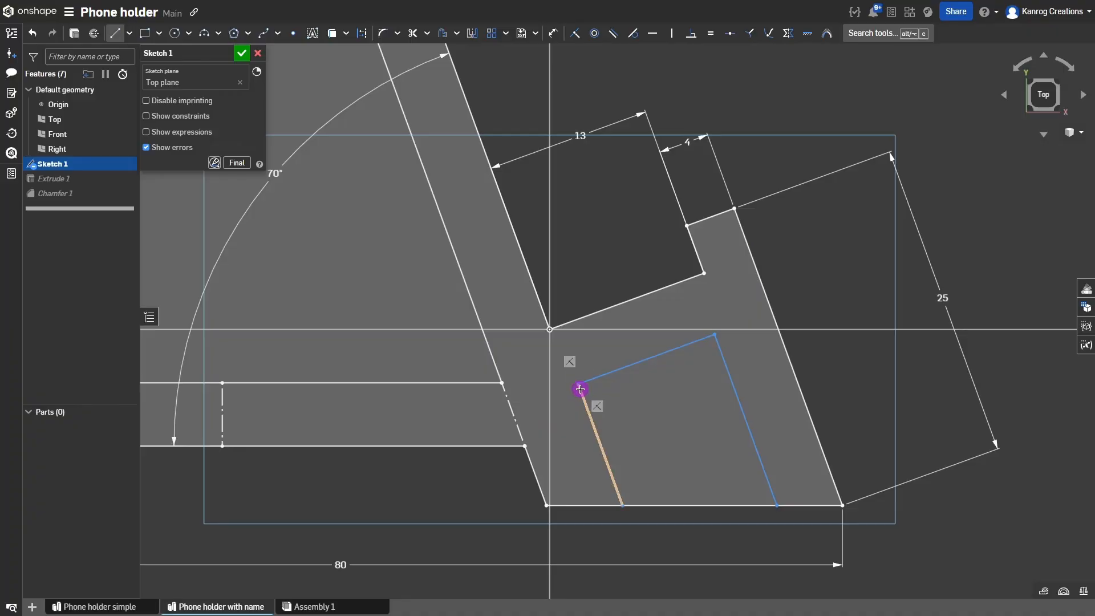
pyautogui.click(579, 387)
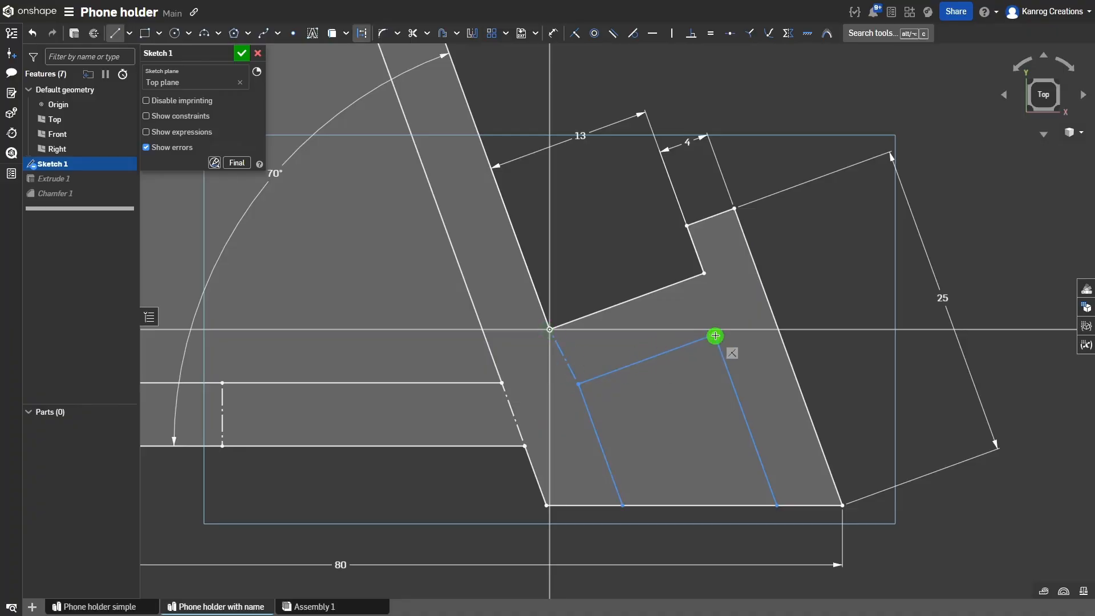
# Make the dashed construction line parallel to the pocket's right side and the leg's slanted edge.
pyautogui.press('Escape')
pyautogui.click(707, 292)
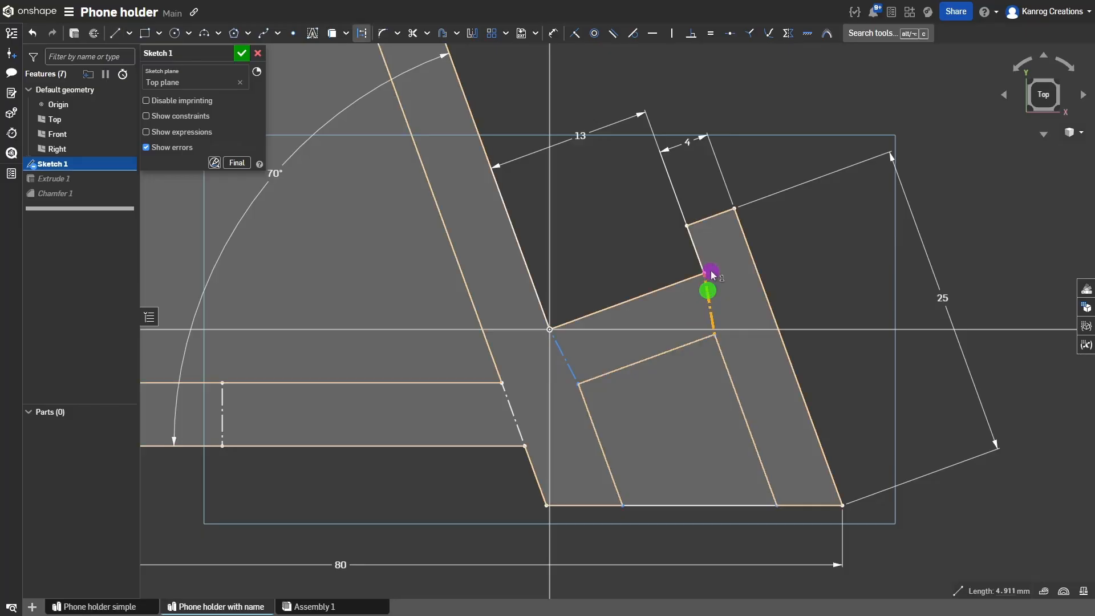
pyautogui.click(713, 341)
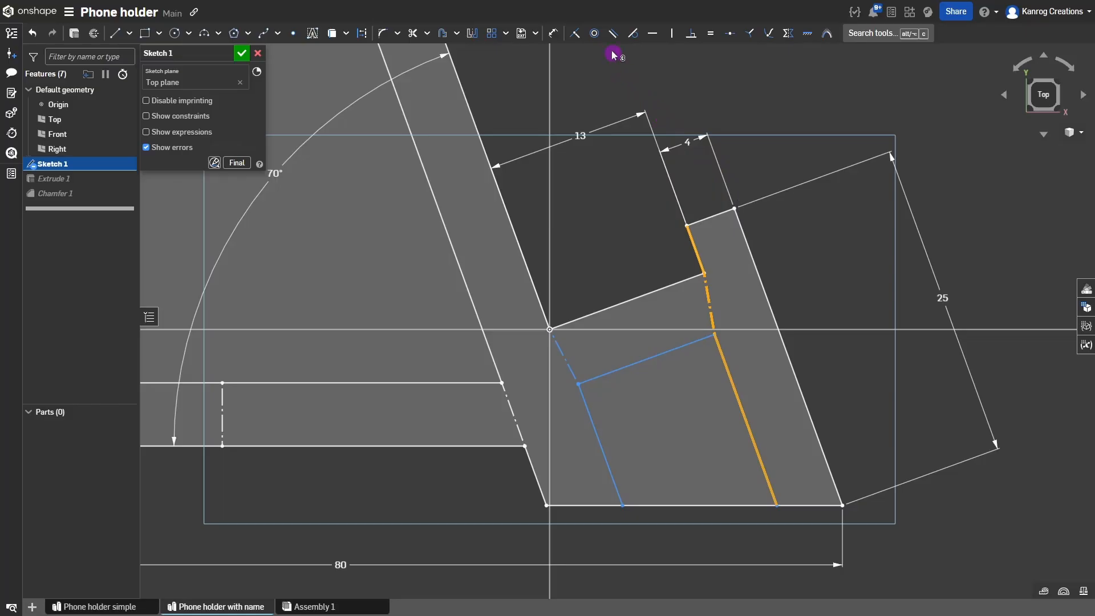
pyautogui.press('b')
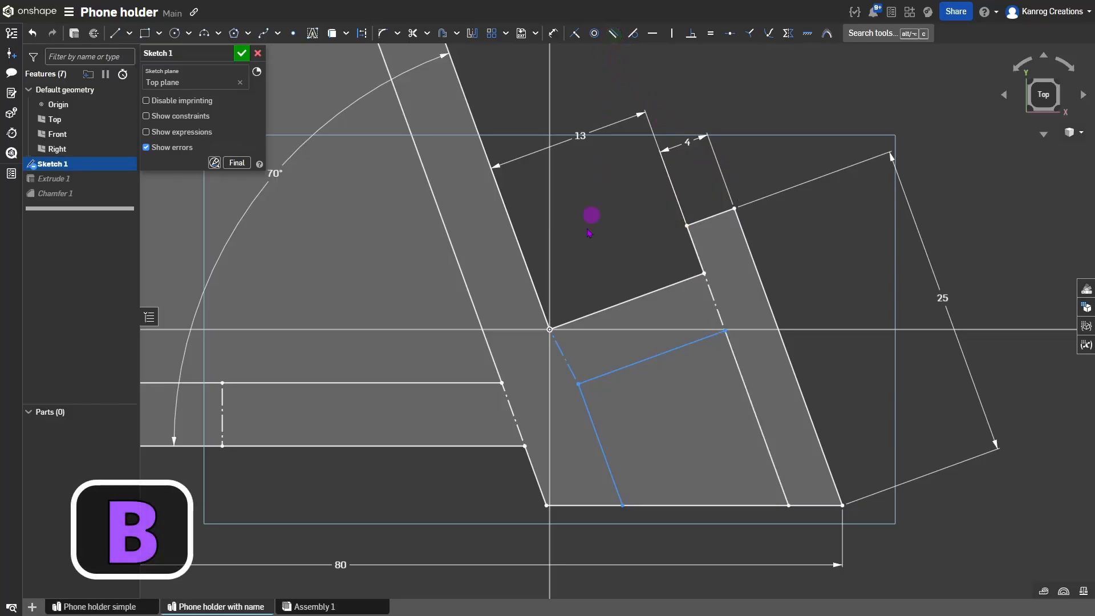
pyautogui.click(563, 349)
pyautogui.click(546, 313)
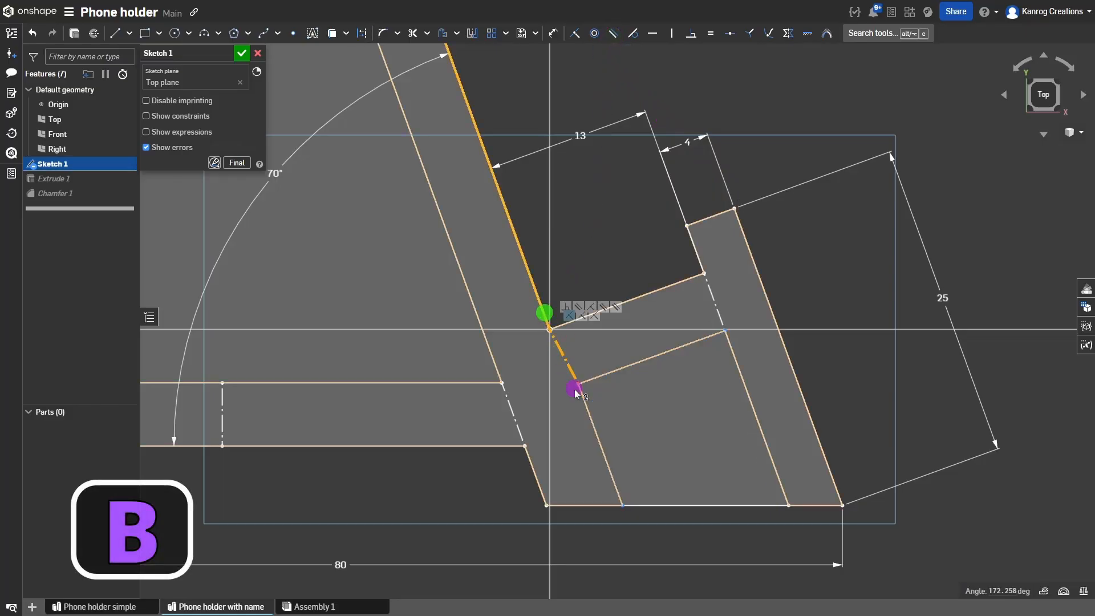
pyautogui.click(580, 393)
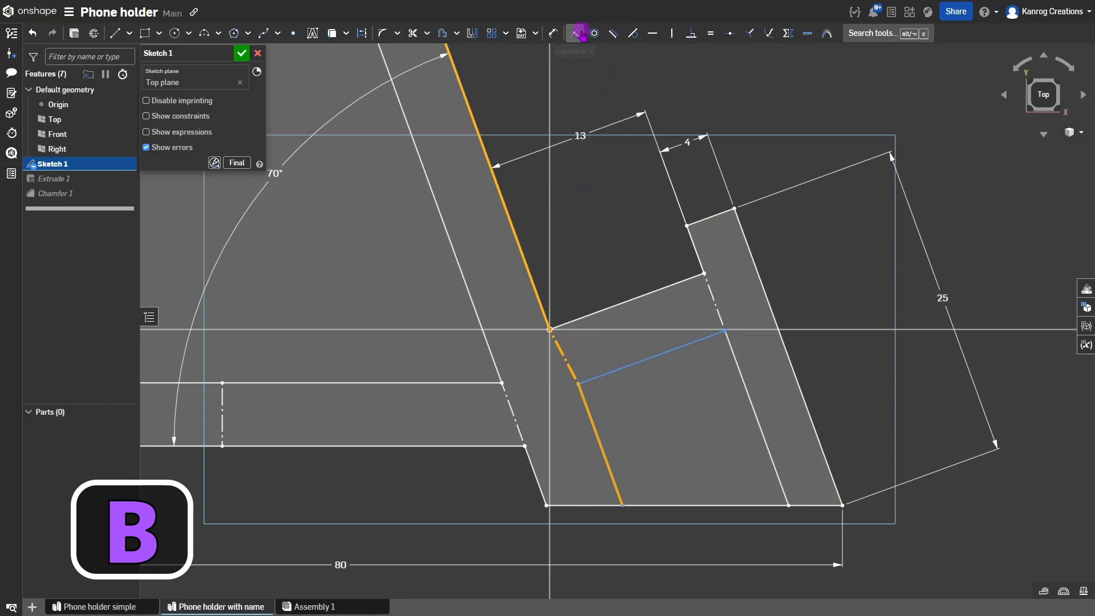
pyautogui.click(615, 34)
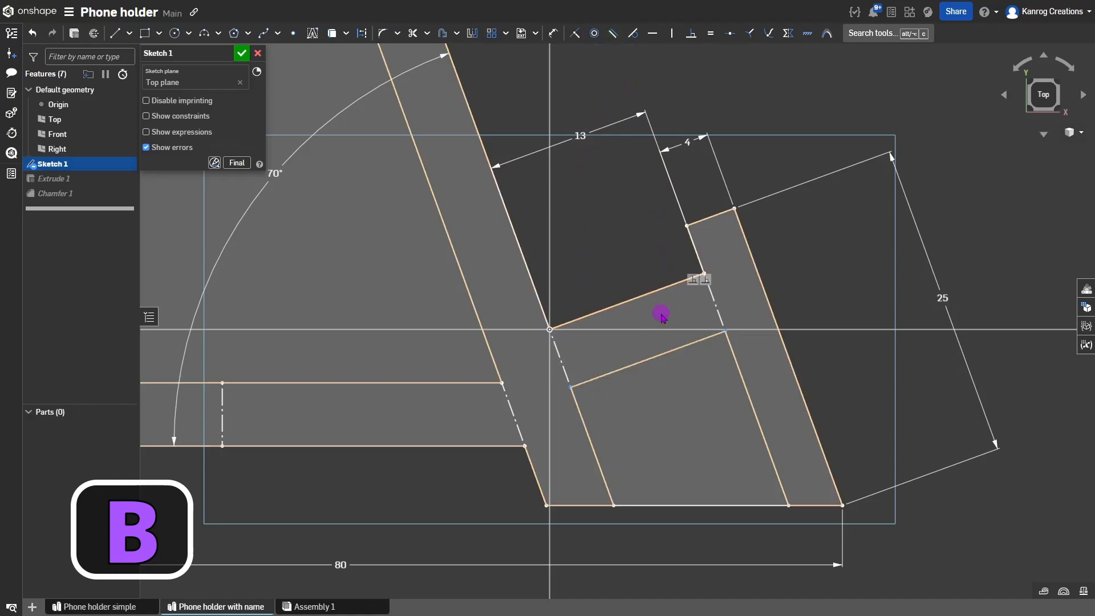
# Shift the slanted cavity line inside the base and make it equal to the adjacent leg line.
pyautogui.scroll(-3, 667, 328)
pyautogui.click(659, 352)
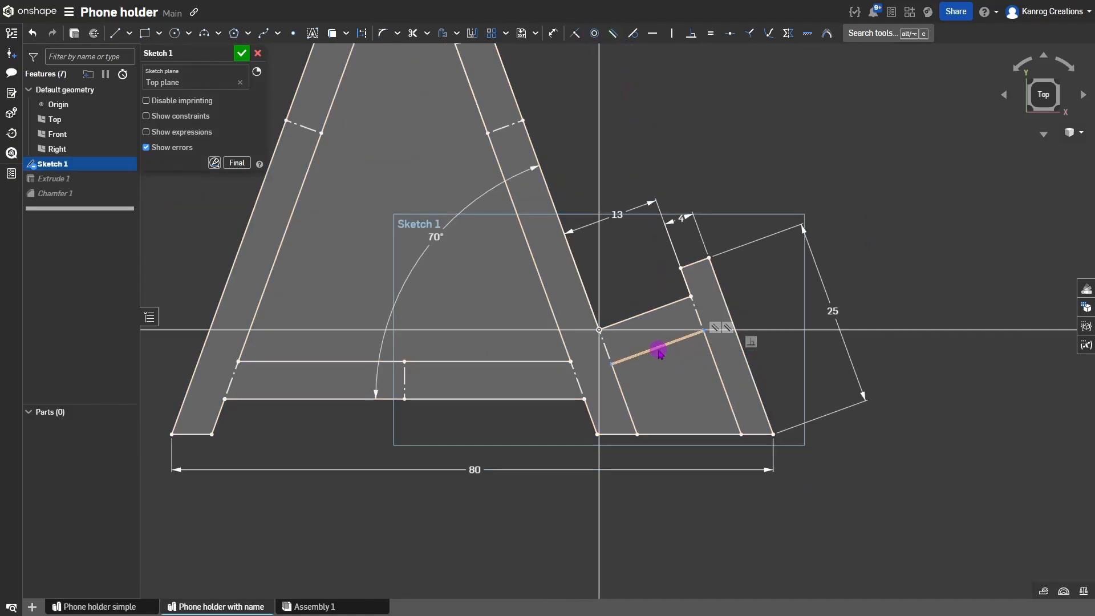
pyautogui.moveTo(657, 351)
pyautogui.mouseDown()
pyautogui.moveTo(675, 368)
pyautogui.moveTo(663, 343)
pyautogui.moveTo(635, 345)
pyautogui.mouseUp()
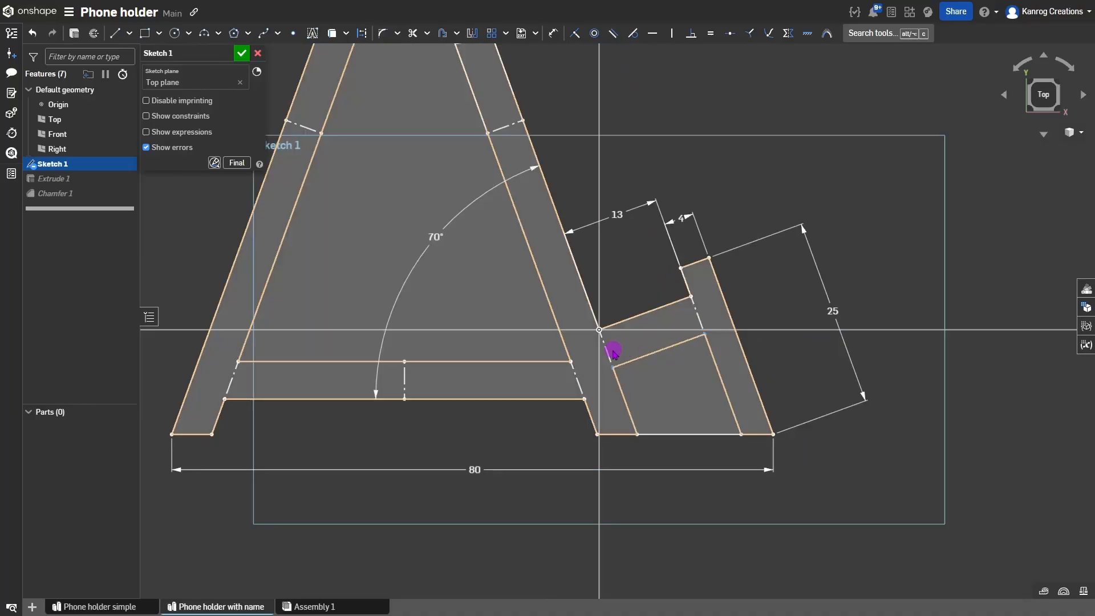
pyautogui.click(576, 381)
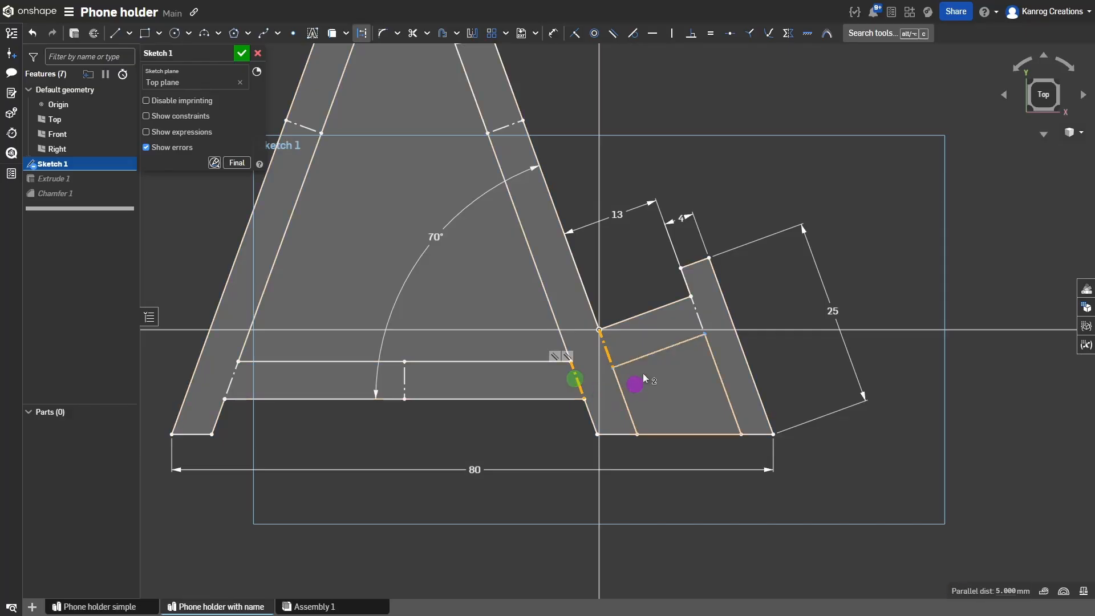
pyautogui.press('e')
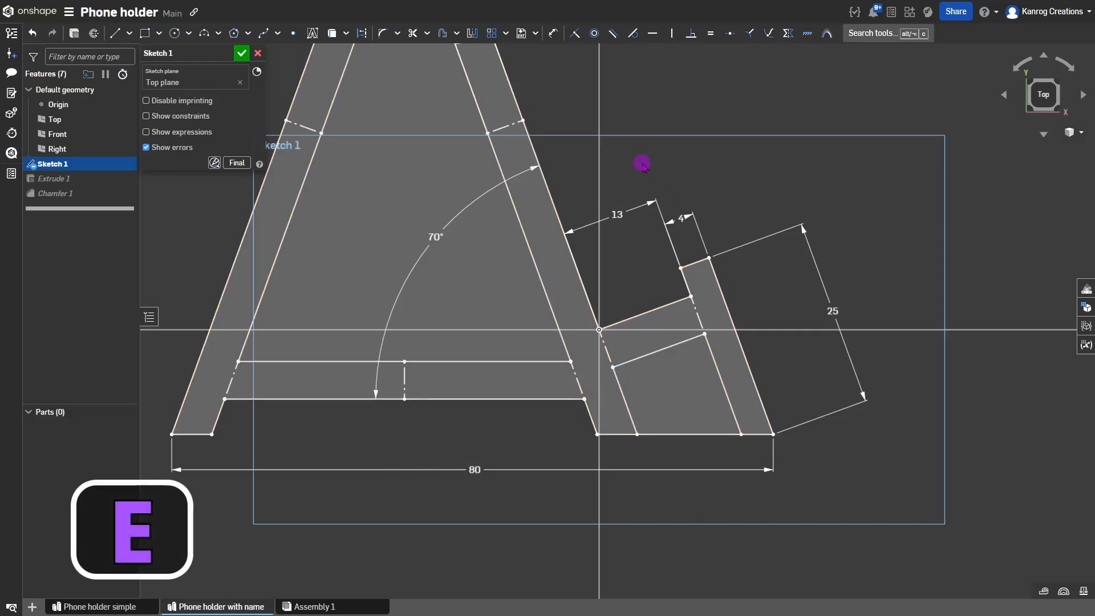
pyautogui.scroll(-3, 665, 396)
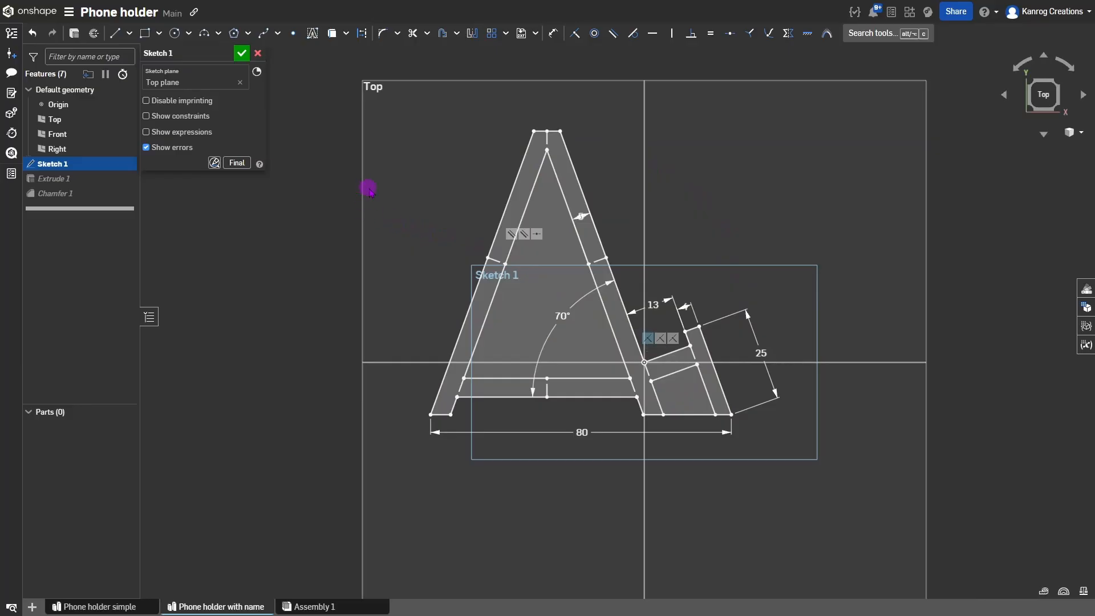
# Close Sketch 1 and orbit the rebuilt holder to check the thinner legs and base slot.
pyautogui.click(244, 55)
pyautogui.moveTo(468, 271); pyautogui.dragTo(361, 180, button='right')
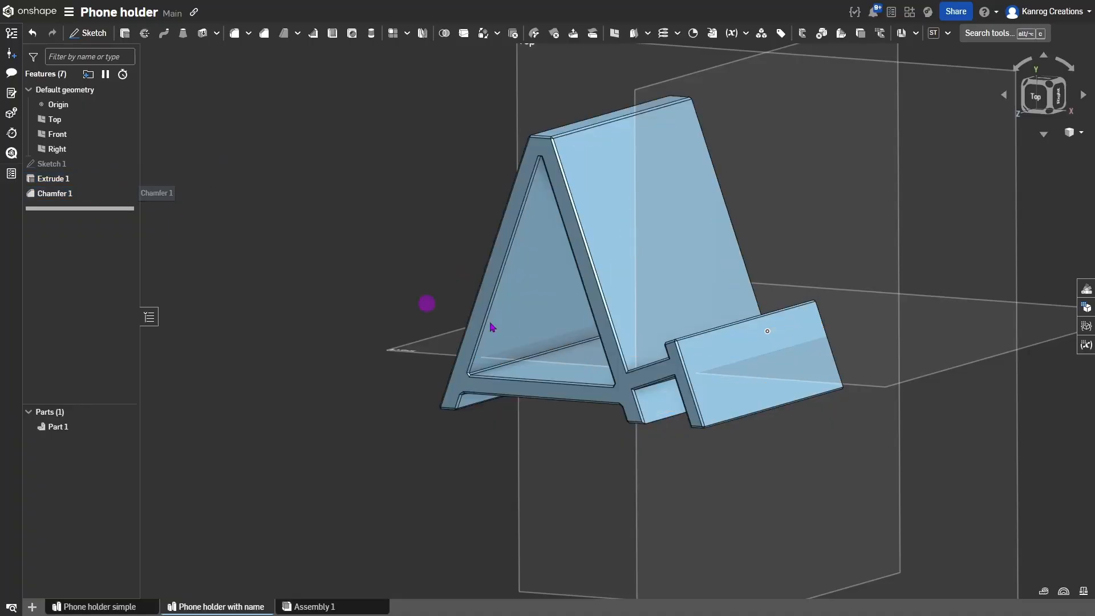
pyautogui.moveTo(577, 313)
pyautogui.mouseDown(button='right')
pyautogui.moveTo(594, 318)
pyautogui.moveTo(588, 308)
pyautogui.moveTo(581, 330)
pyautogui.moveTo(594, 317)
pyautogui.mouseUp(button='right')
pyautogui.scroll(4, 574, 427)
pyautogui.moveTo(591, 424); pyautogui.dragTo(591, 398, button='right')
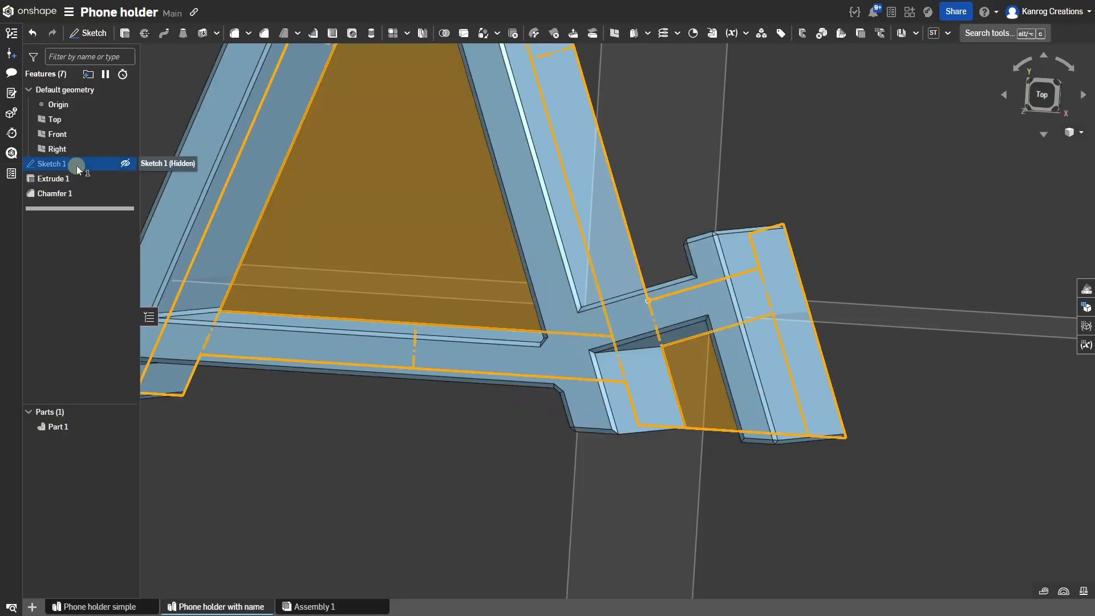
# In Sketch 1, draw a short diagonal line from the leg corner to the cavity vertex.
pyautogui.doubleClick(77, 164)
pyautogui.moveTo(630, 364); pyautogui.dragTo(653, 377, button='right')
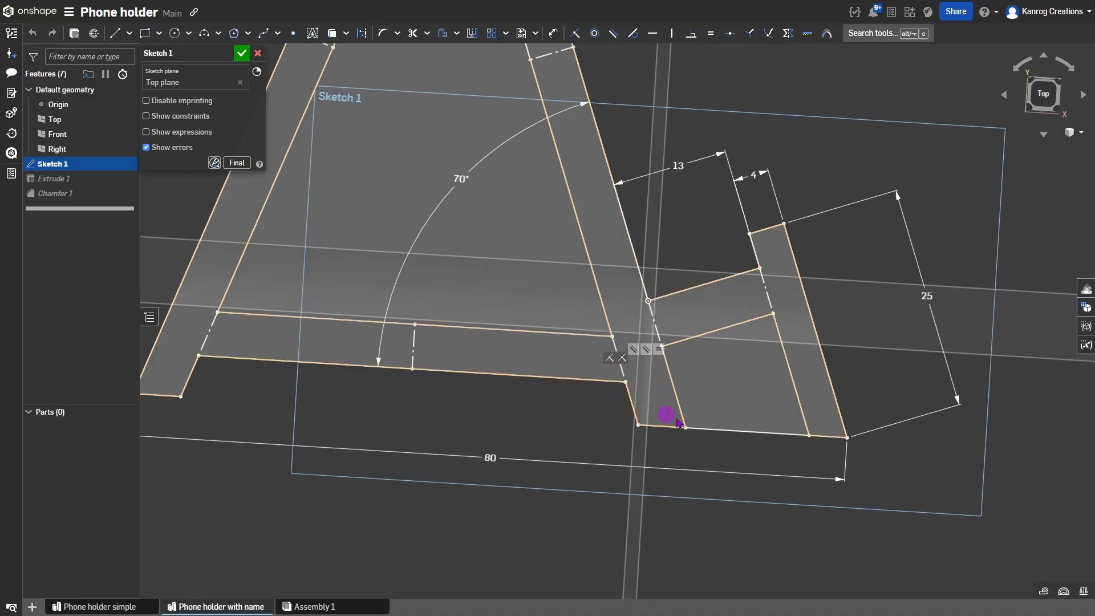
pyautogui.scroll(3, 702, 395)
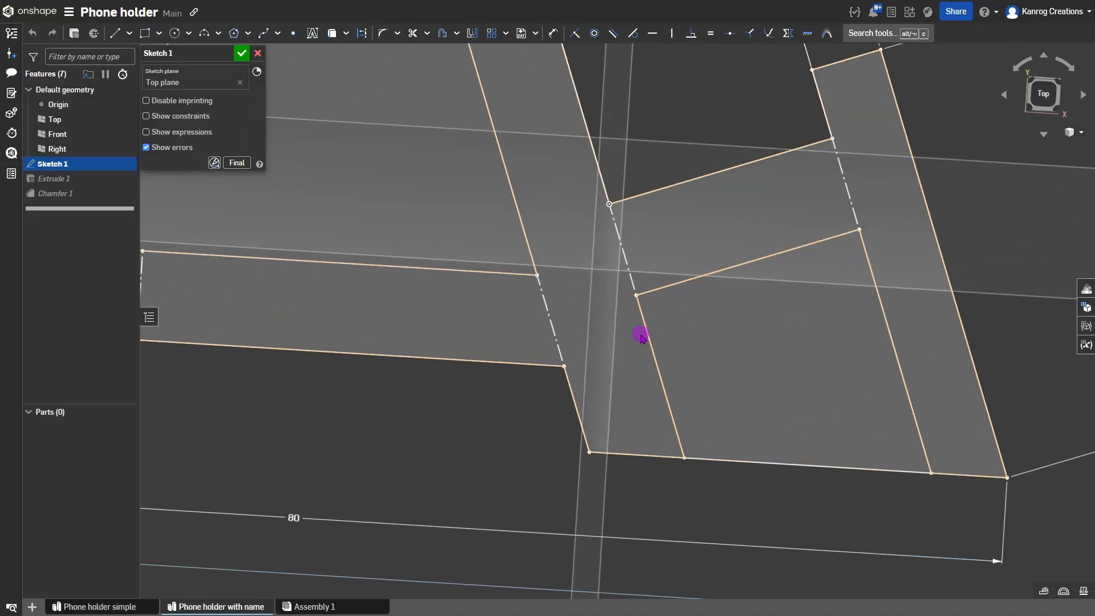
pyautogui.press('l')
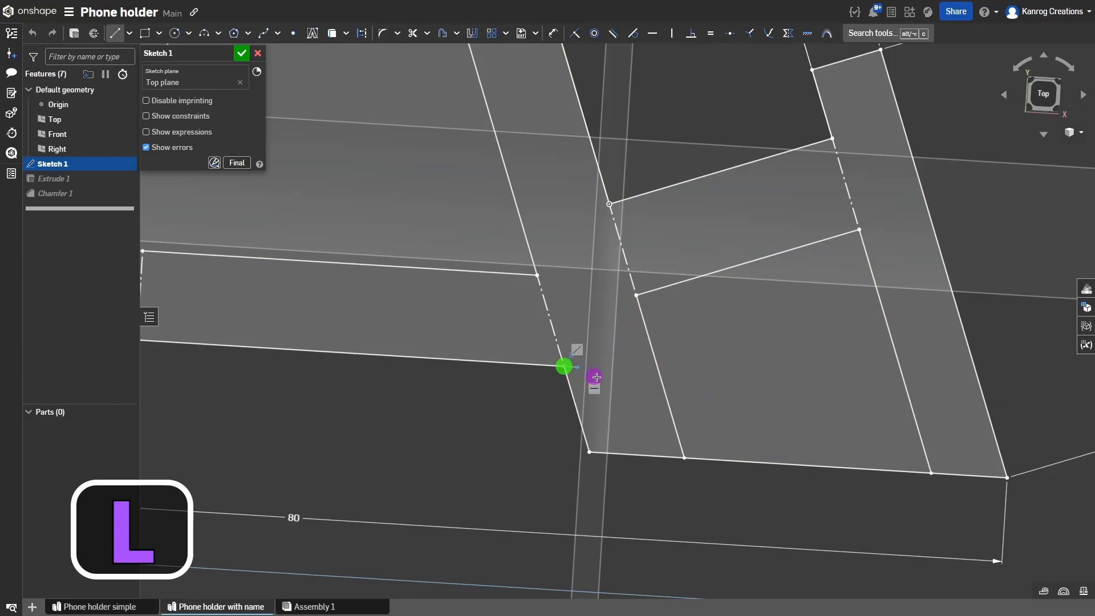
pyautogui.click(638, 296)
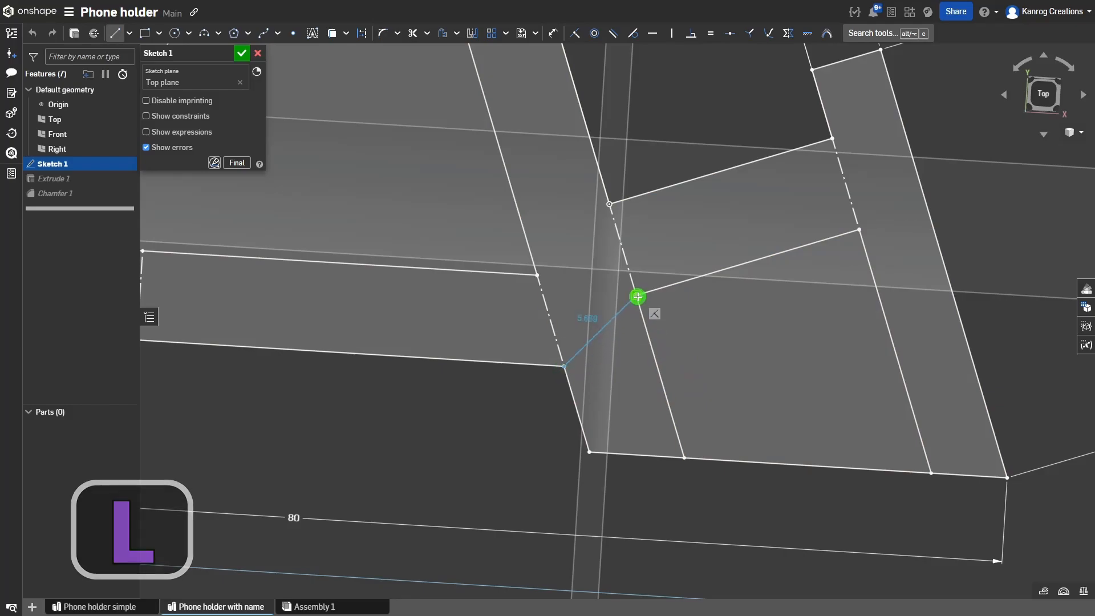
pyautogui.scroll(-5, 711, 348)
pyautogui.moveTo(710, 343); pyautogui.dragTo(727, 349, button='right')
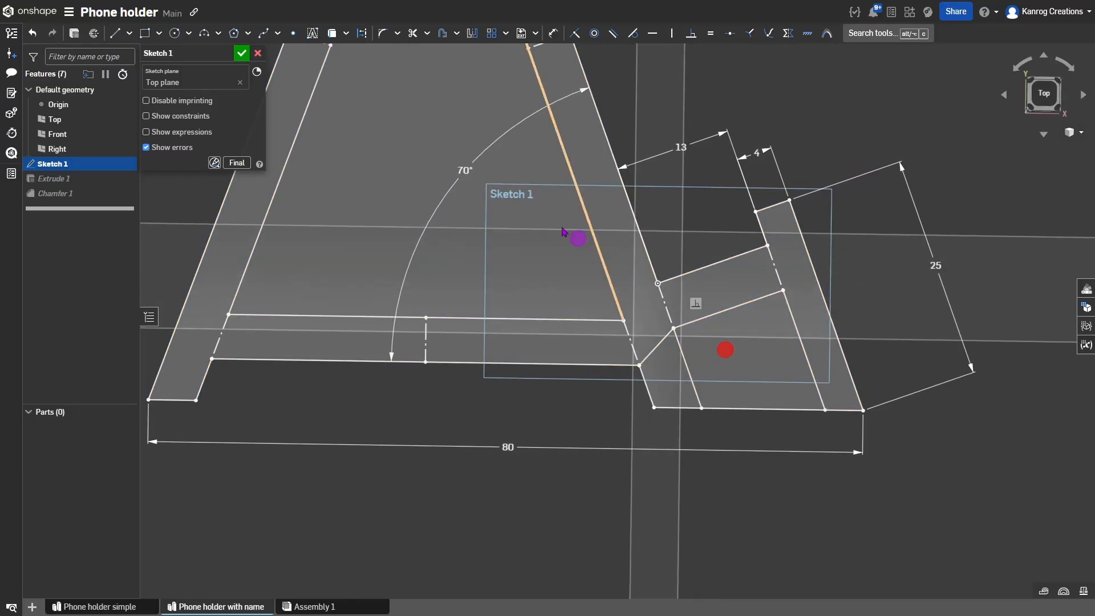
pyautogui.click(242, 53)
pyautogui.scroll(3, 664, 318)
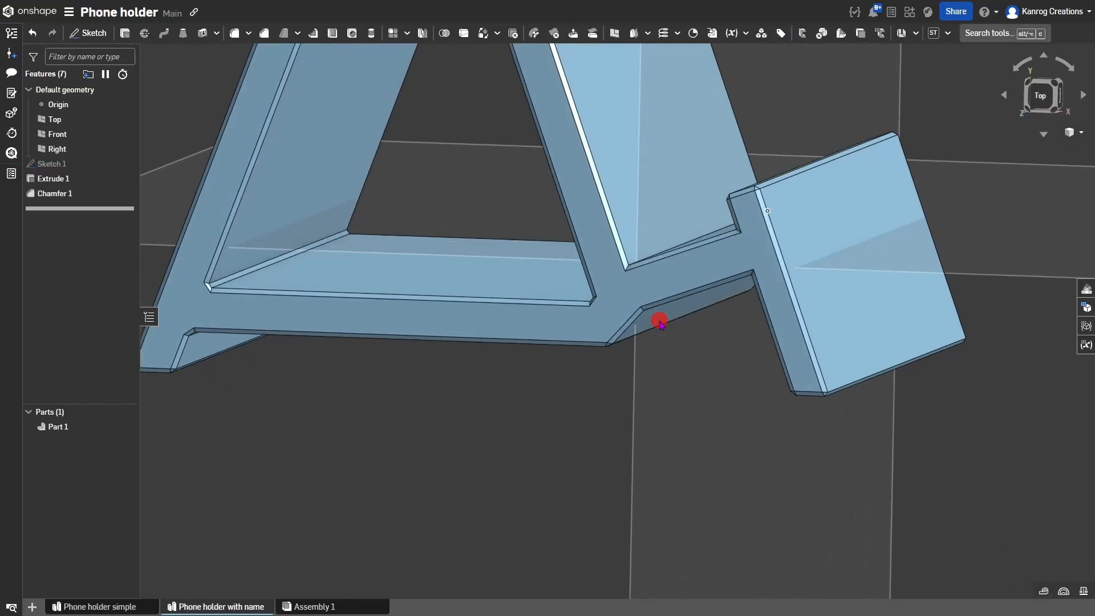
pyautogui.scroll(-3, 660, 320)
pyautogui.moveTo(660, 318)
pyautogui.mouseDown(button='right')
pyautogui.moveTo(655, 304)
pyautogui.moveTo(695, 314)
pyautogui.moveTo(655, 303)
pyautogui.moveTo(659, 323)
pyautogui.mouseUp(button='right')
pyautogui.scroll(-3, 662, 303)
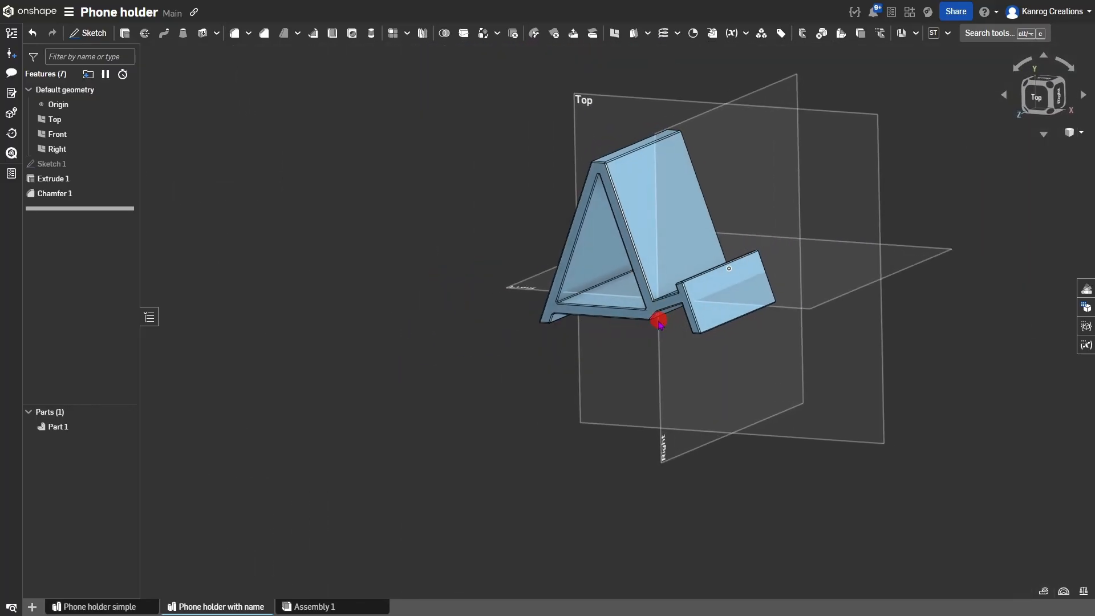
pyautogui.moveTo(640, 313); pyautogui.dragTo(623, 332, button='middle')
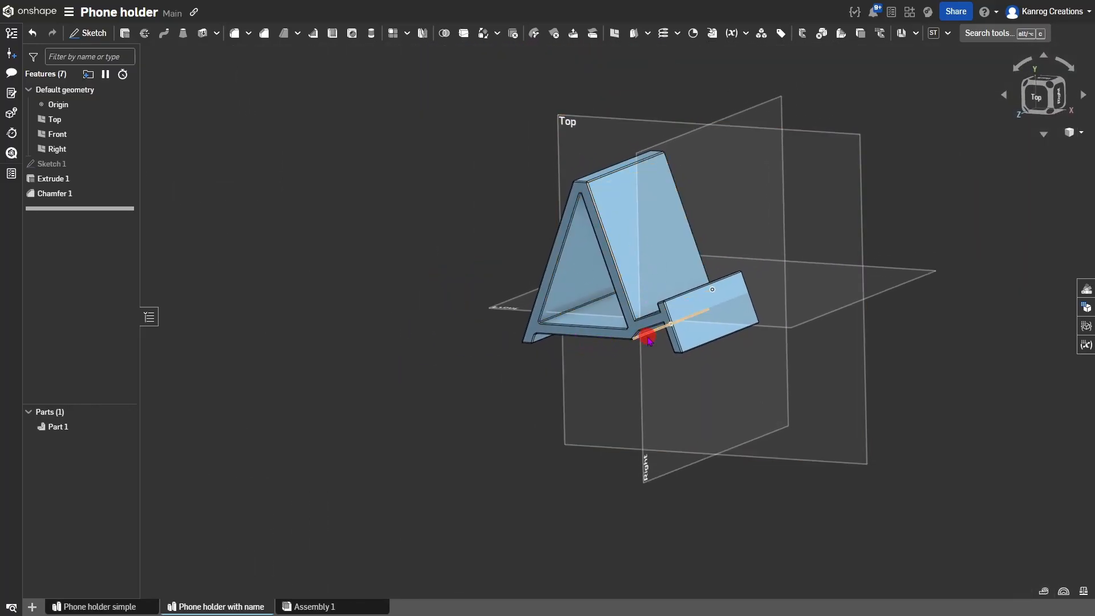
pyautogui.moveTo(649, 341); pyautogui.dragTo(683, 312, button='right')
pyautogui.scroll(5, 700, 332)
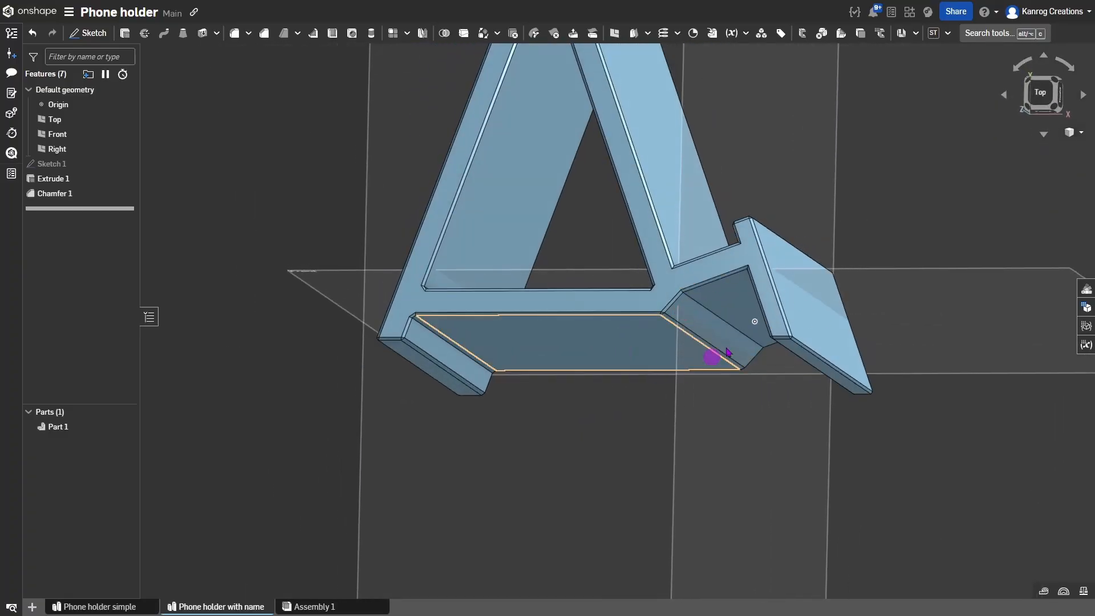
pyautogui.moveTo(637, 242); pyautogui.dragTo(586, 342, button='right')
pyautogui.moveTo(685, 321); pyautogui.dragTo(653, 350, button='right')
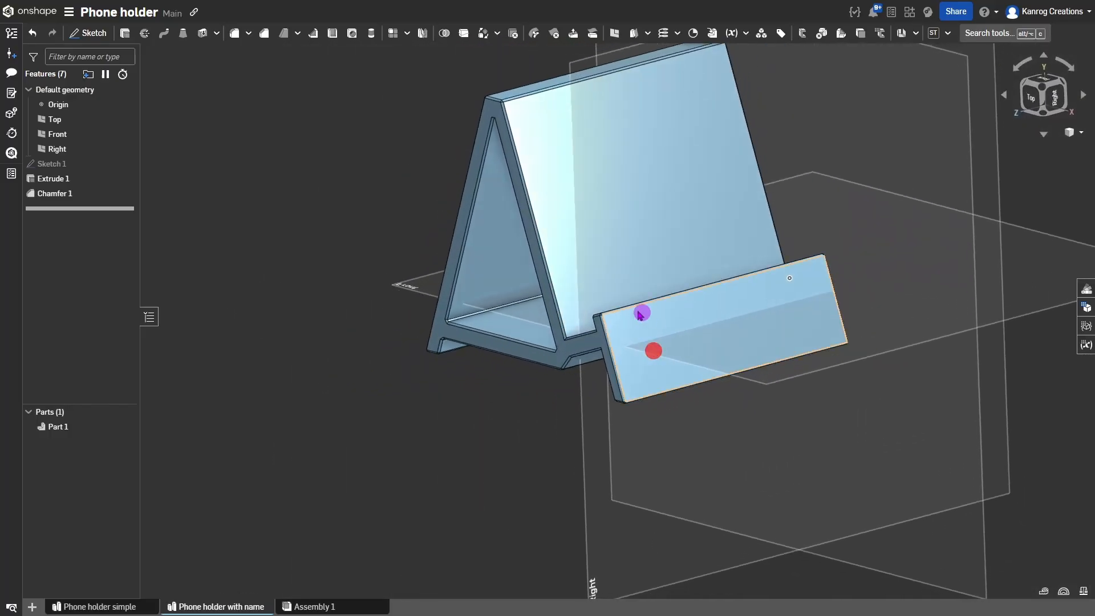
pyautogui.scroll(6, 618, 355)
pyautogui.click(606, 344)
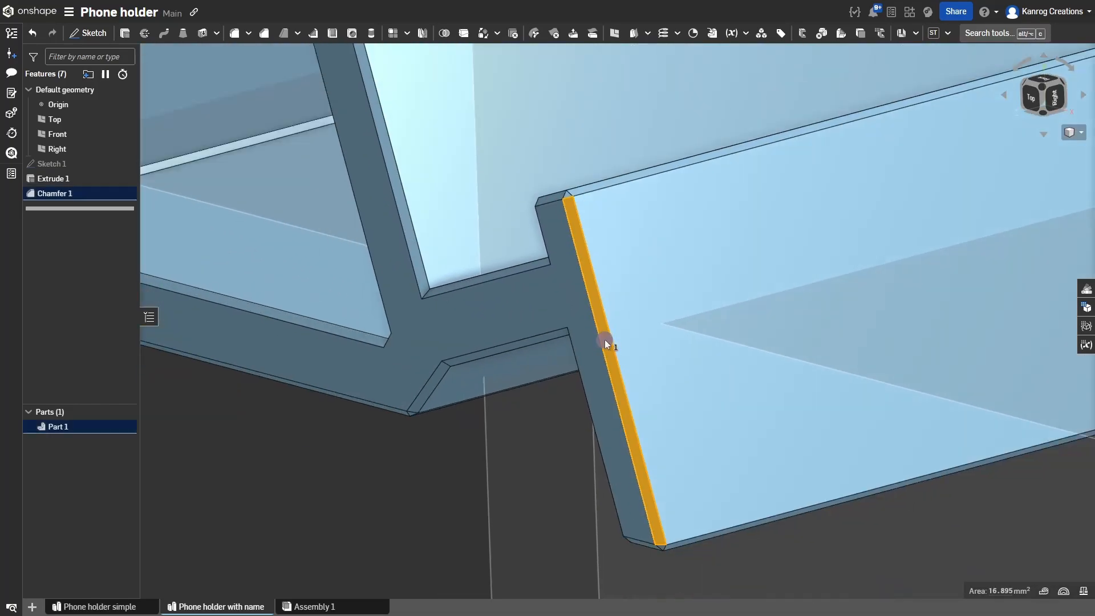
pyautogui.scroll(-10, 606, 345)
pyautogui.click(545, 388)
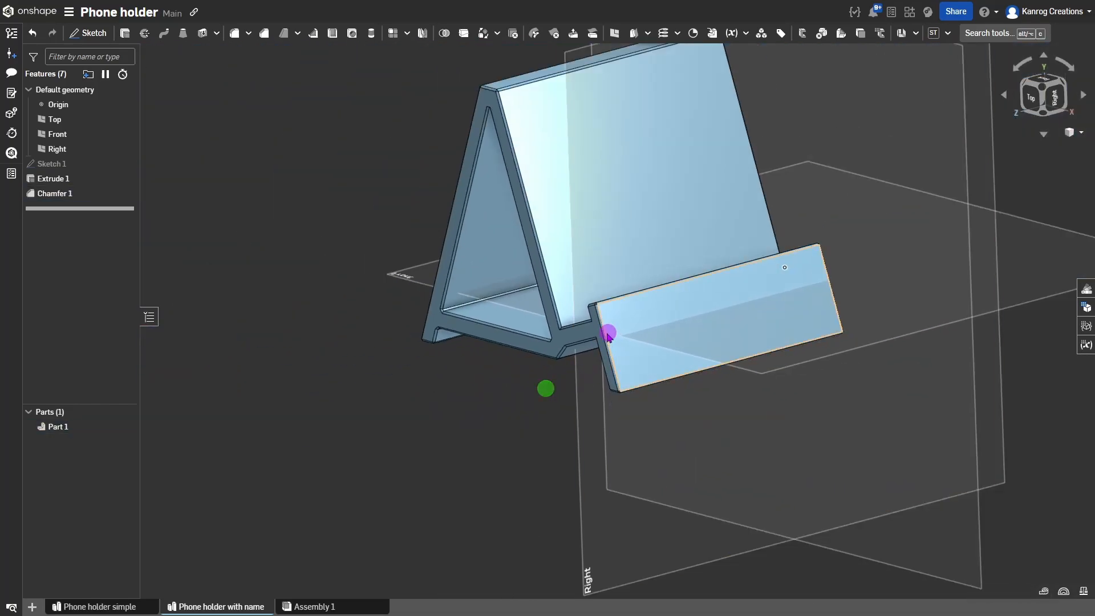
pyautogui.scroll(3, 608, 334)
pyautogui.scroll(-8, 798, 297)
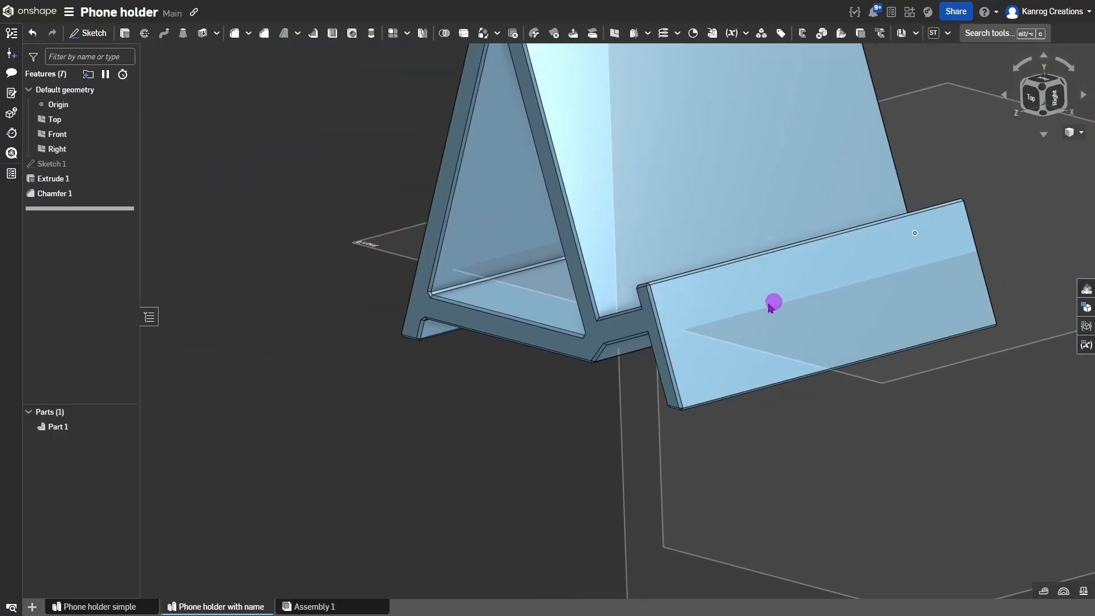
pyautogui.scroll(1, 707, 352)
pyautogui.scroll(6, 576, 360)
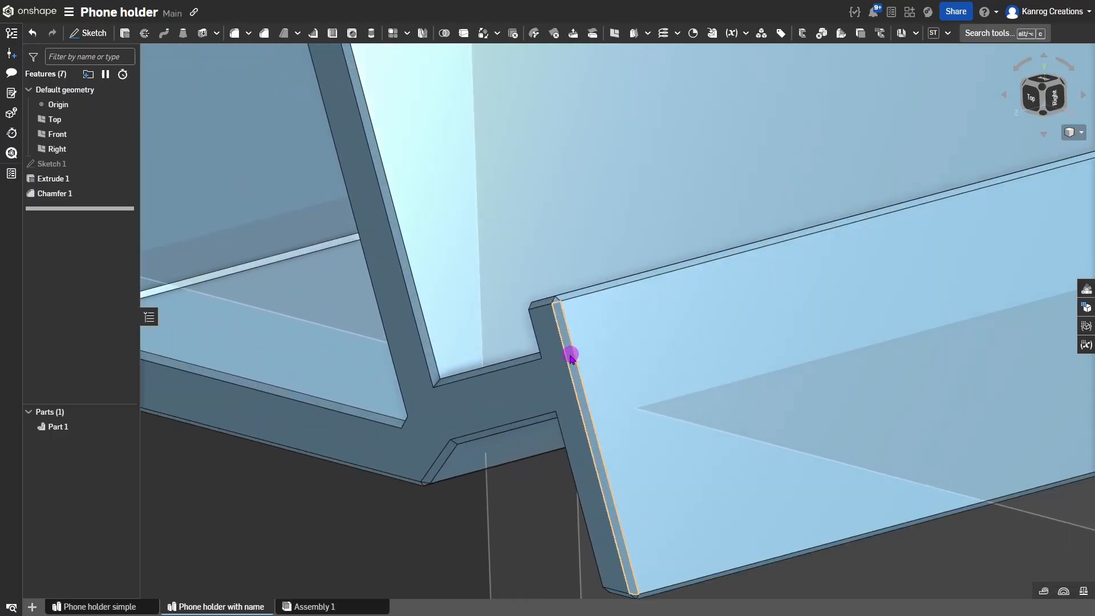
pyautogui.scroll(-5, 571, 356)
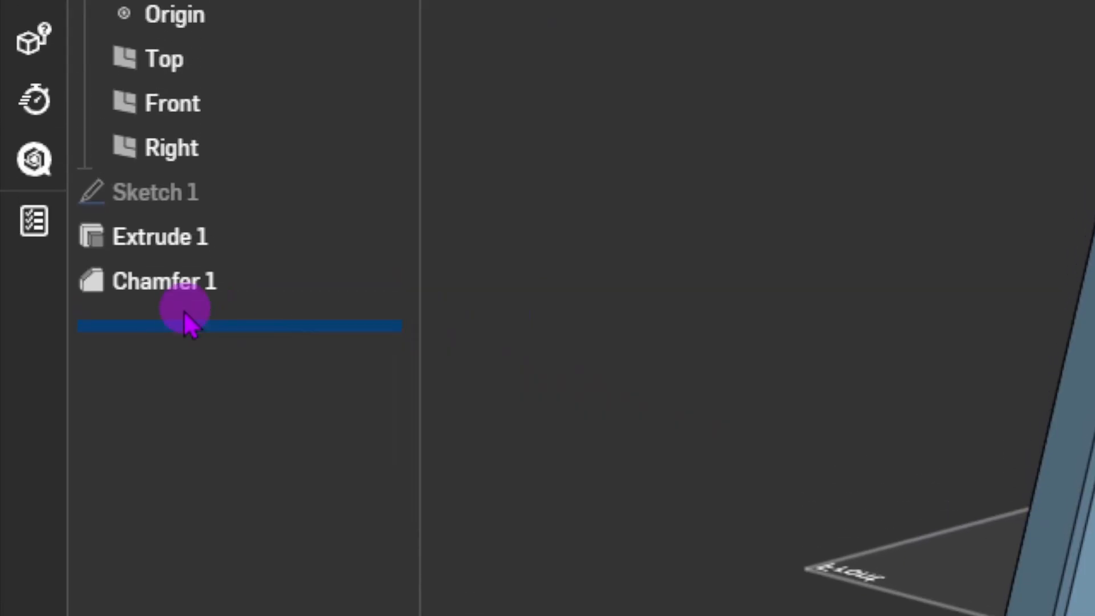
# Suppress the Chamfer 1 feature.
pyautogui.click(60, 192)
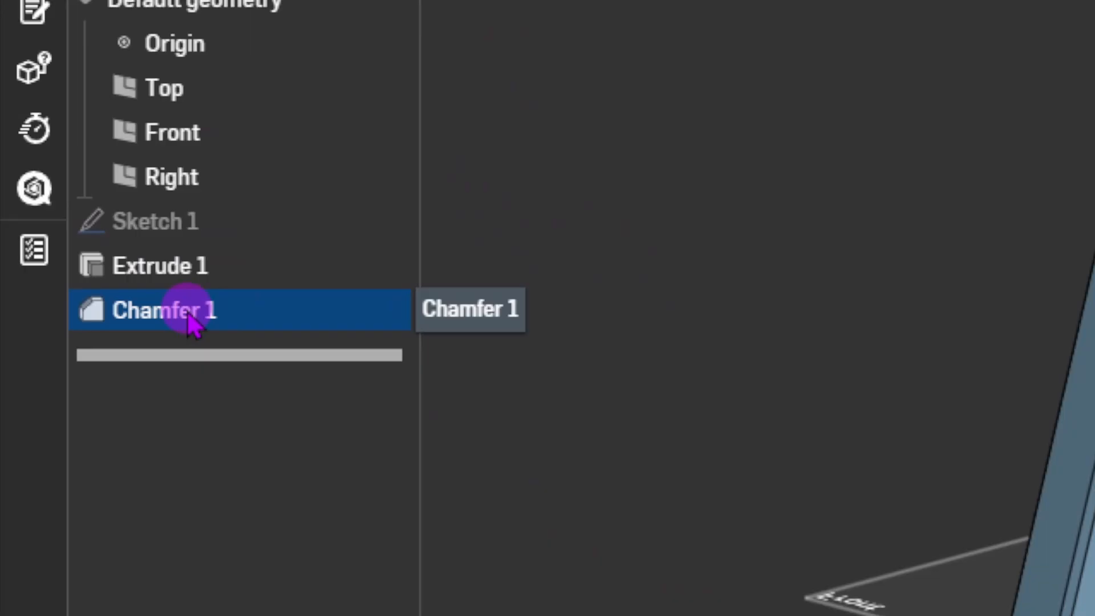
pyautogui.rightClick(189, 317)
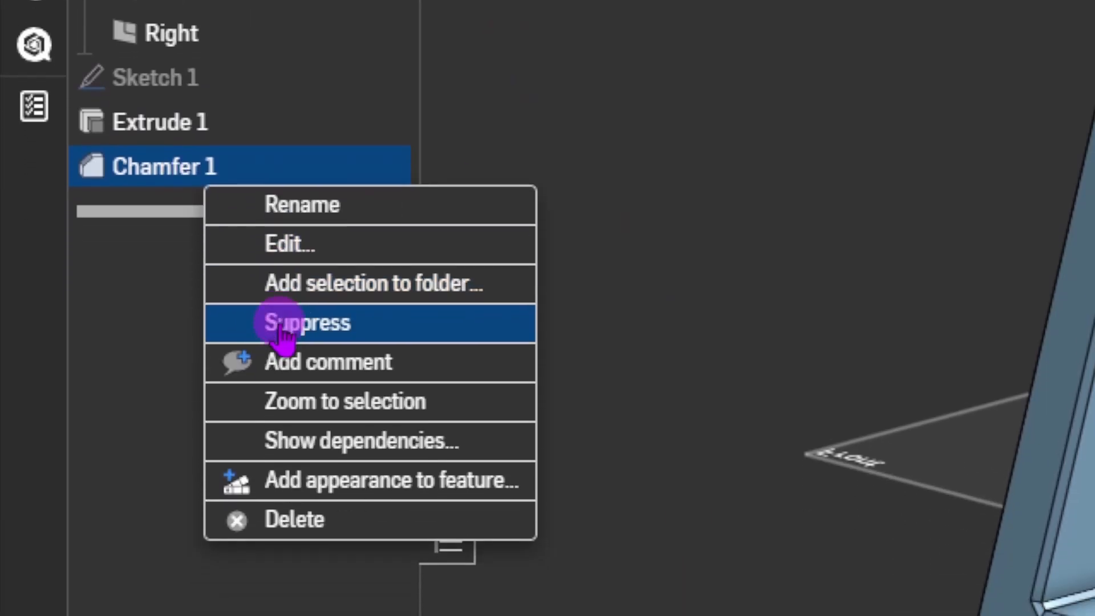
pyautogui.click(281, 326)
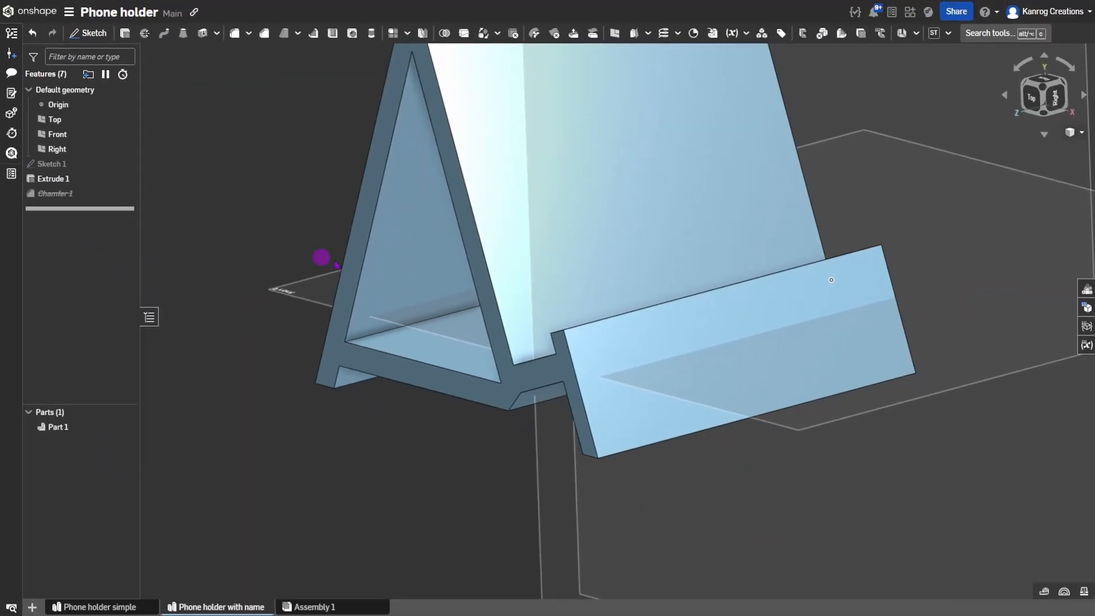
# Unsuppress Chamfer 1 and roll the history back to just after Extrude 1.
pyautogui.scroll(-3, 430, 232)
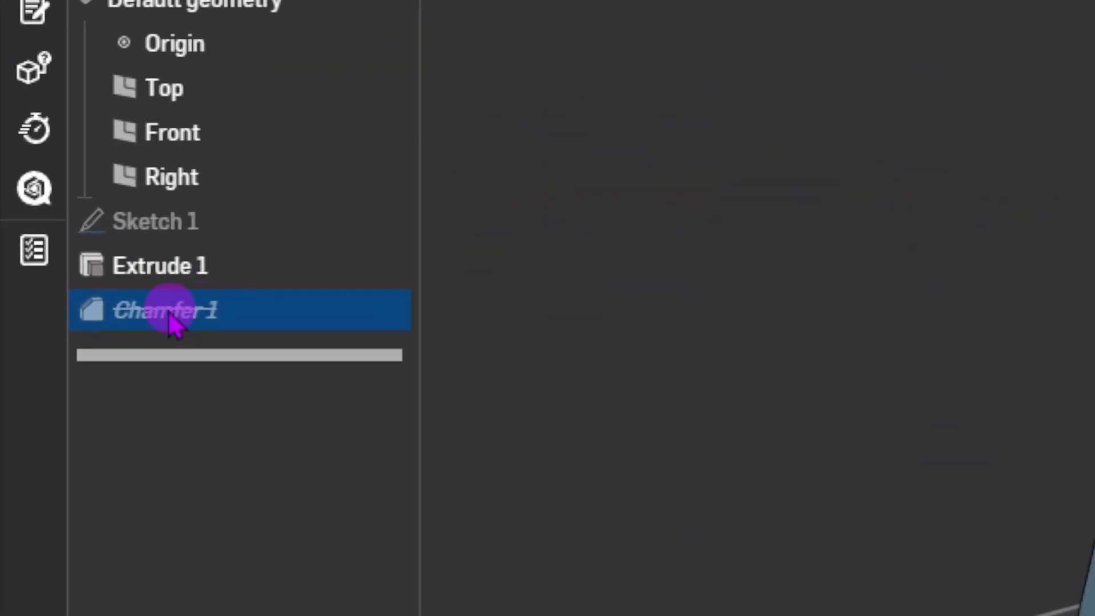
pyautogui.rightClick(170, 312)
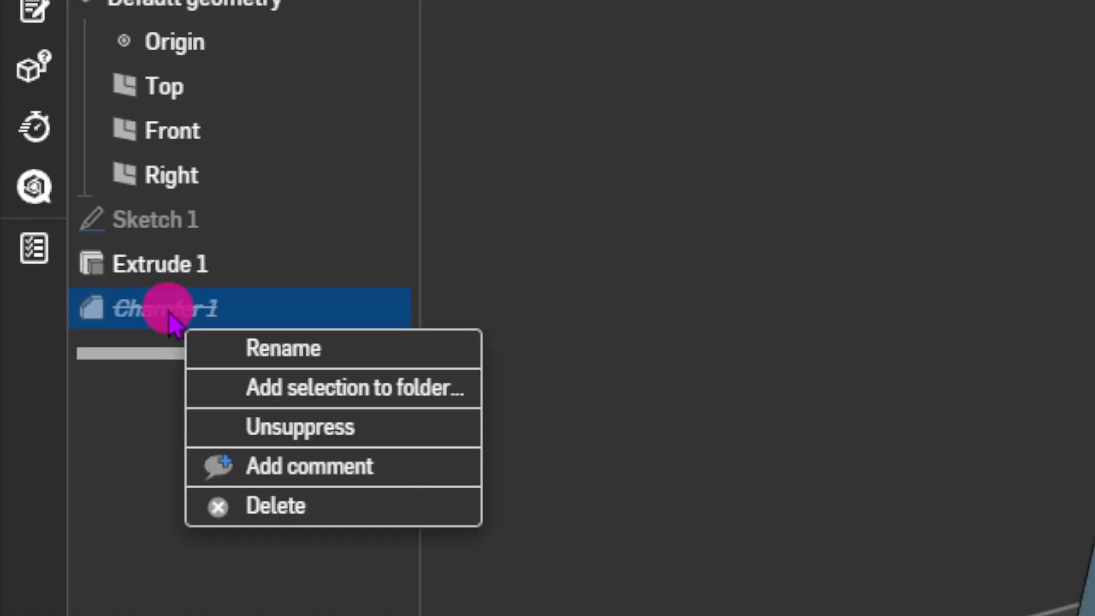
pyautogui.click(306, 427)
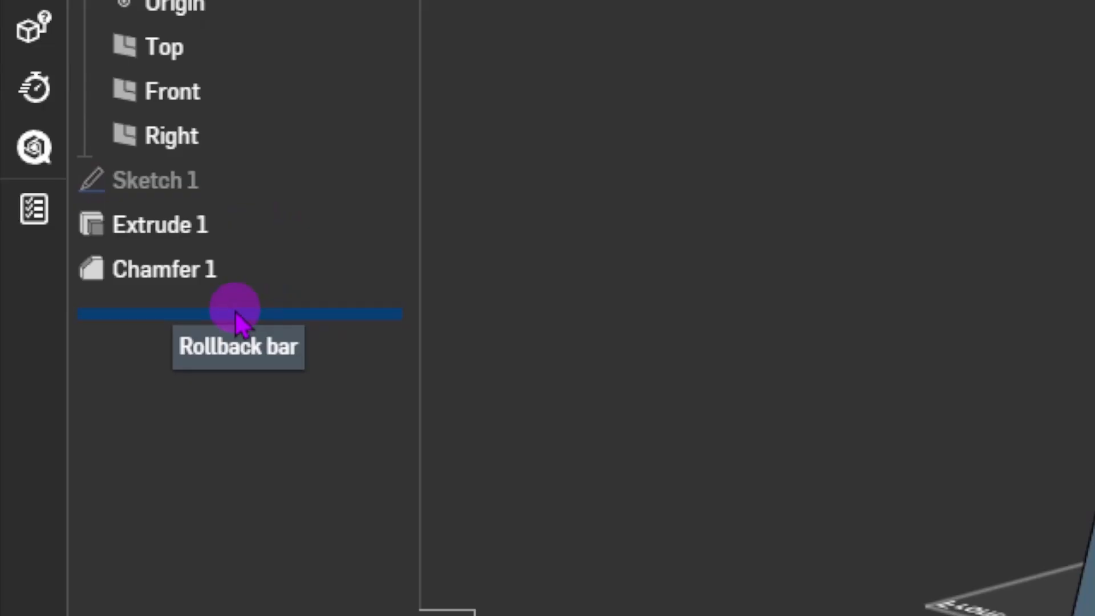
pyautogui.moveTo(238, 316)
pyautogui.mouseDown()
pyautogui.moveTo(251, 272)
pyautogui.moveTo(245, 315)
pyautogui.mouseUp()
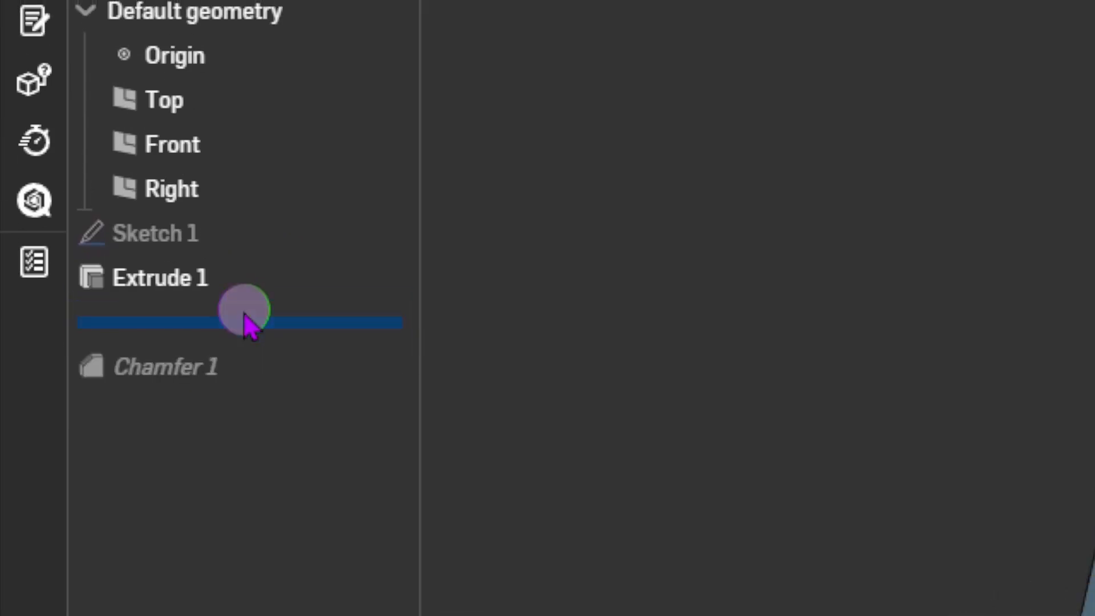
pyautogui.click(214, 368)
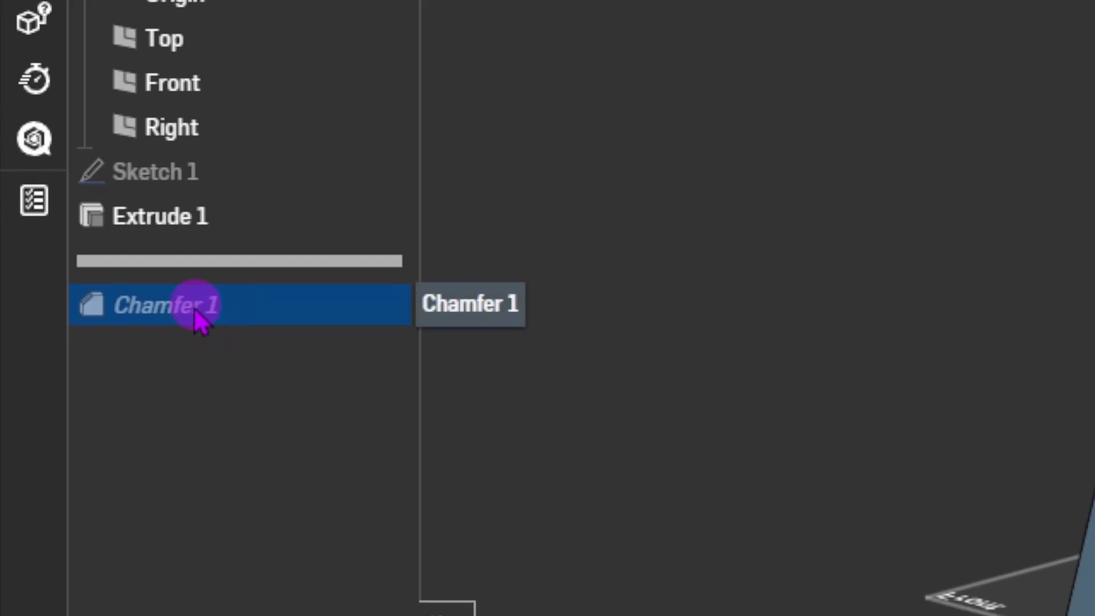
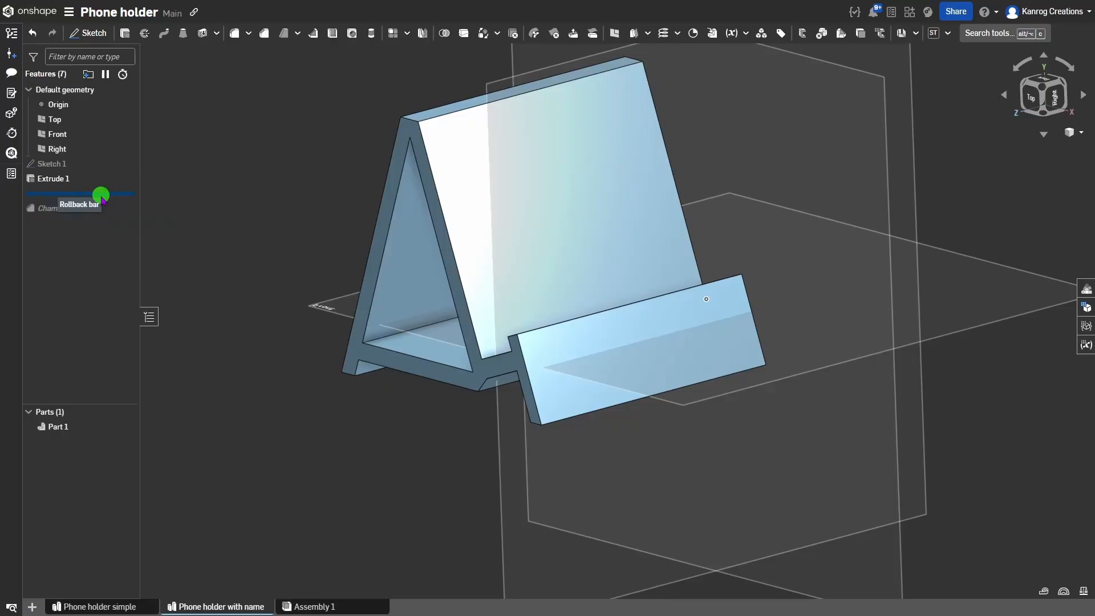
# Drag the rollback bar to just after Extrude 1 and orbit to see the unchamfered stand.
pyautogui.moveTo(102, 197)
pyautogui.mouseDown()
pyautogui.moveTo(102, 211)
pyautogui.moveTo(114, 178)
pyautogui.mouseUp()
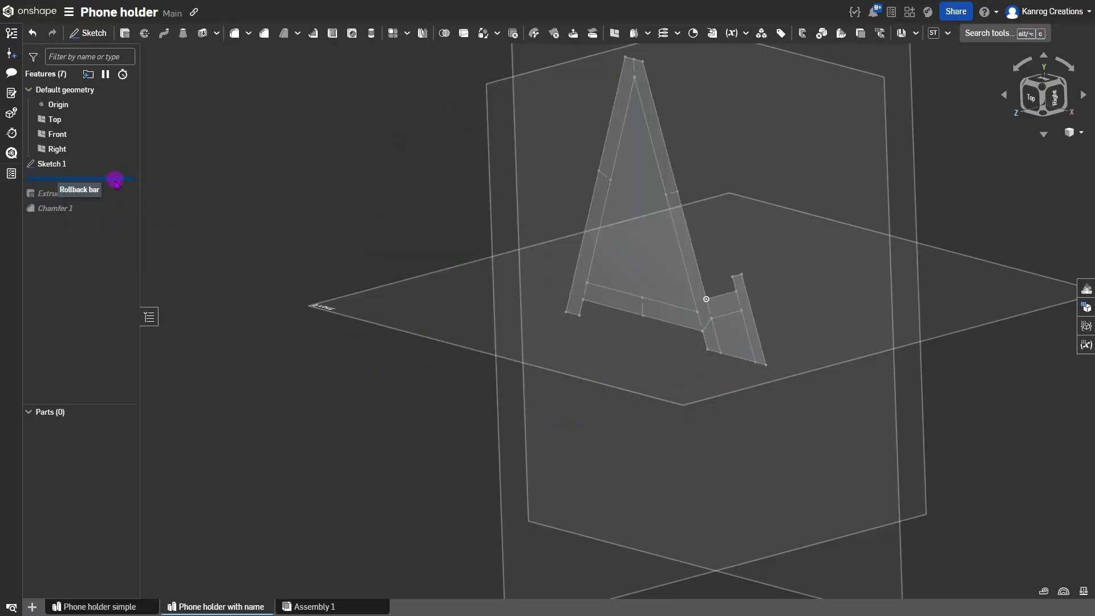
pyautogui.moveTo(115, 179); pyautogui.dragTo(117, 195)
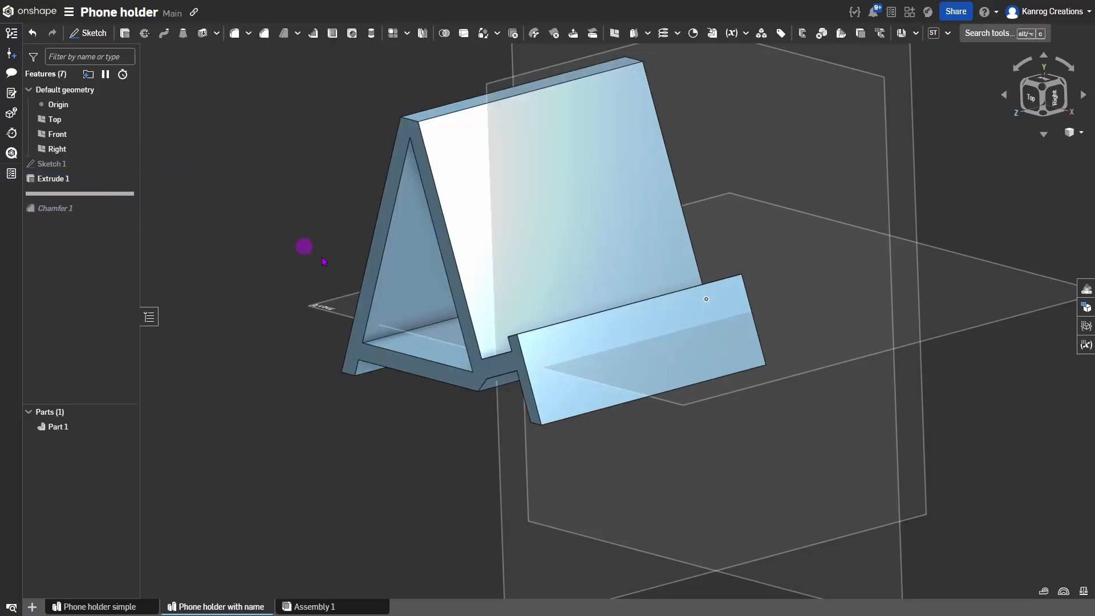
pyautogui.moveTo(593, 336)
pyautogui.mouseDown(button='right')
pyautogui.moveTo(628, 325)
pyautogui.moveTo(587, 335)
pyautogui.moveTo(591, 348)
pyautogui.mouseUp(button='right')
pyautogui.moveTo(653, 335)
pyautogui.mouseDown(button='right')
pyautogui.moveTo(622, 335)
pyautogui.moveTo(638, 320)
pyautogui.moveTo(637, 335)
pyautogui.moveTo(628, 325)
pyautogui.moveTo(656, 346)
pyautogui.moveTo(640, 342)
pyautogui.moveTo(656, 325)
pyautogui.moveTo(645, 323)
pyautogui.mouseUp(button='right')
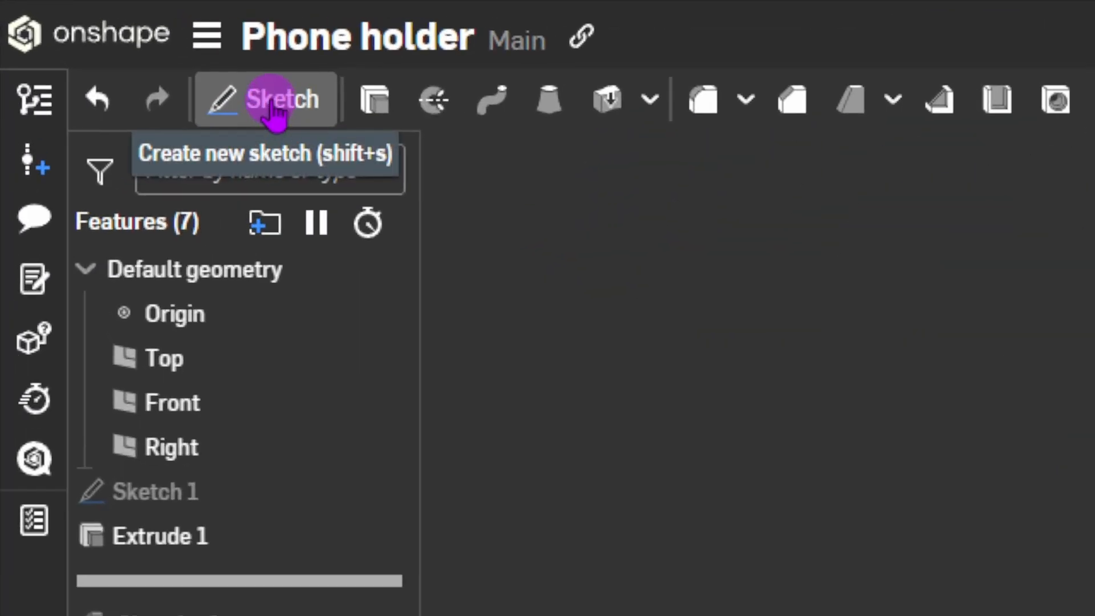
# Start Sketch 2 on the holder's front lip face.
pyautogui.click(273, 108)
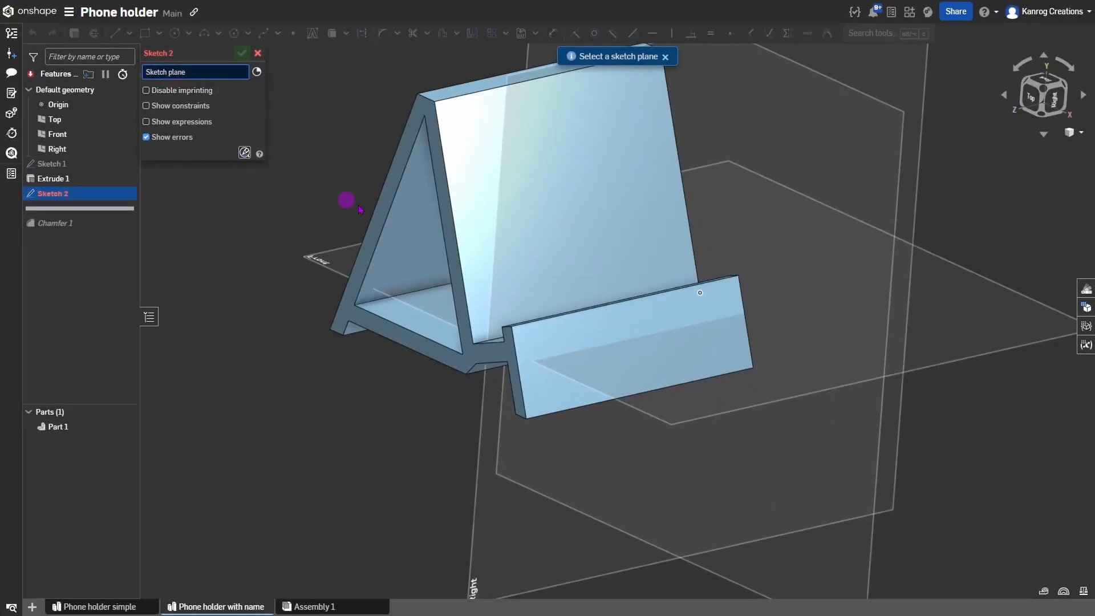
pyautogui.moveTo(643, 326); pyautogui.dragTo(642, 323, button='right')
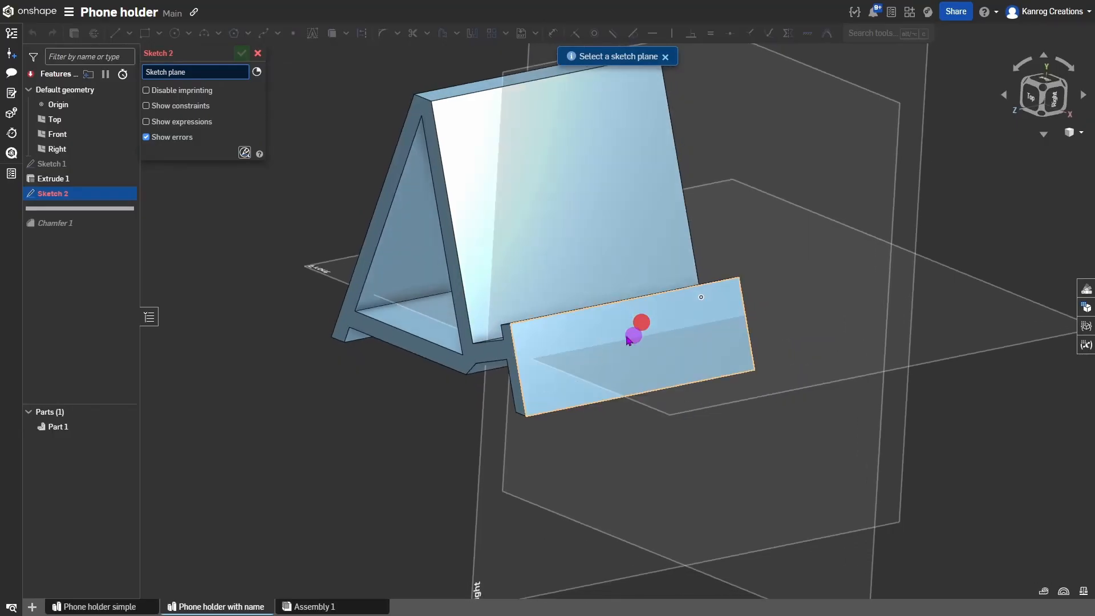
pyautogui.click(652, 342)
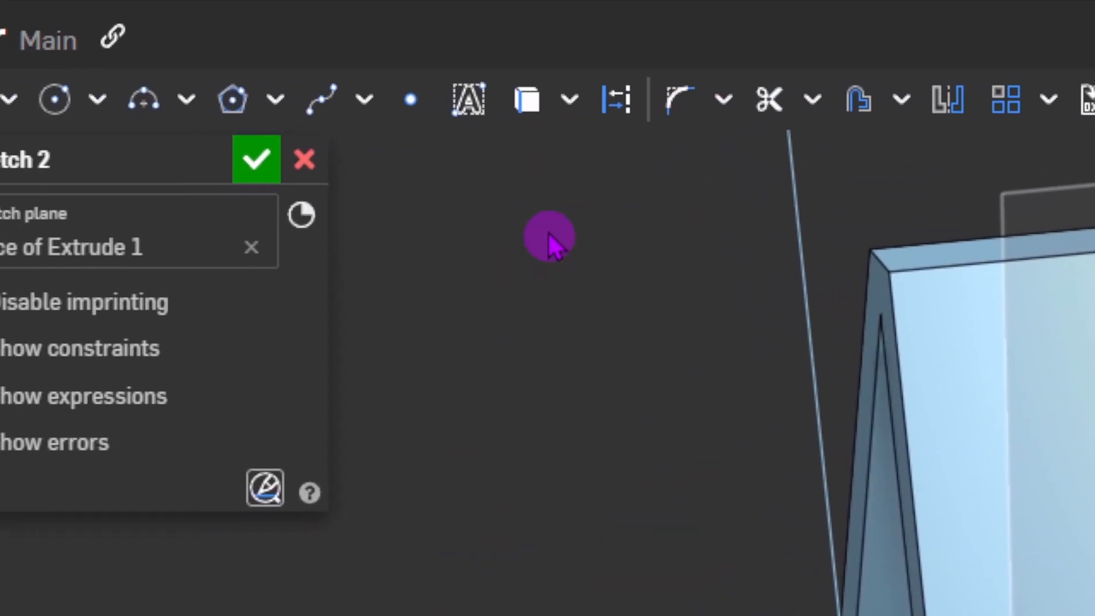
# Place a sketch text box by two corners, showing 'Default text'.
pyautogui.click(469, 101)
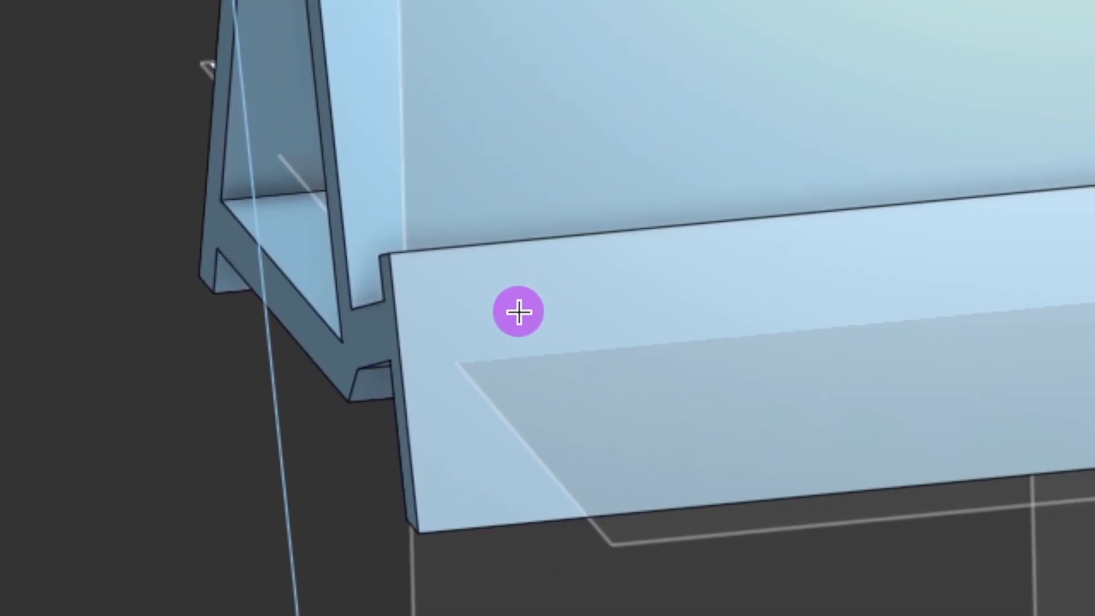
pyautogui.click(452, 276)
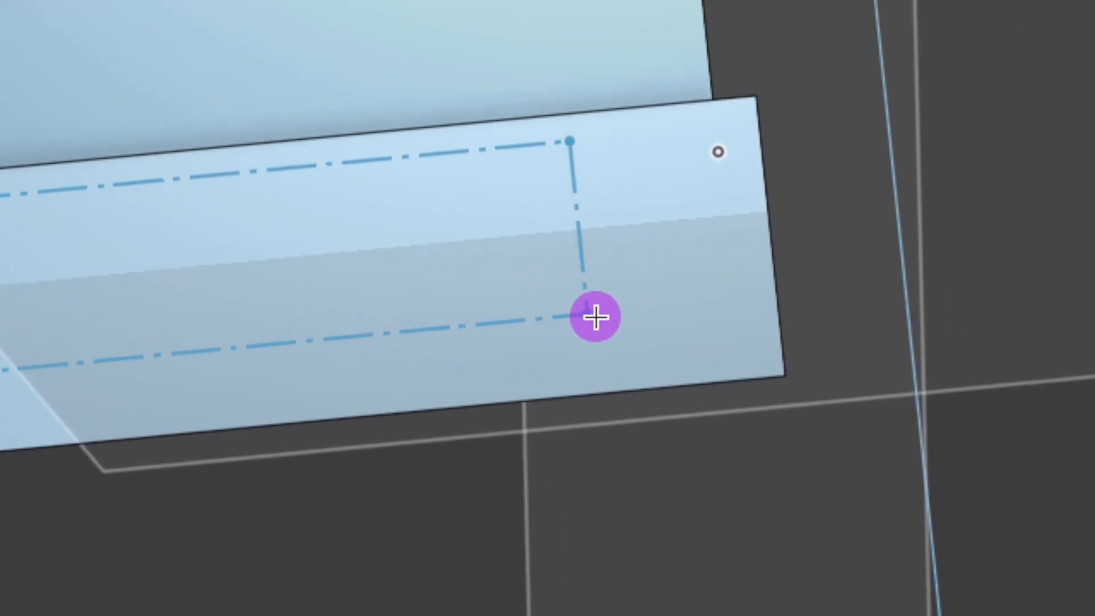
pyautogui.click(703, 342)
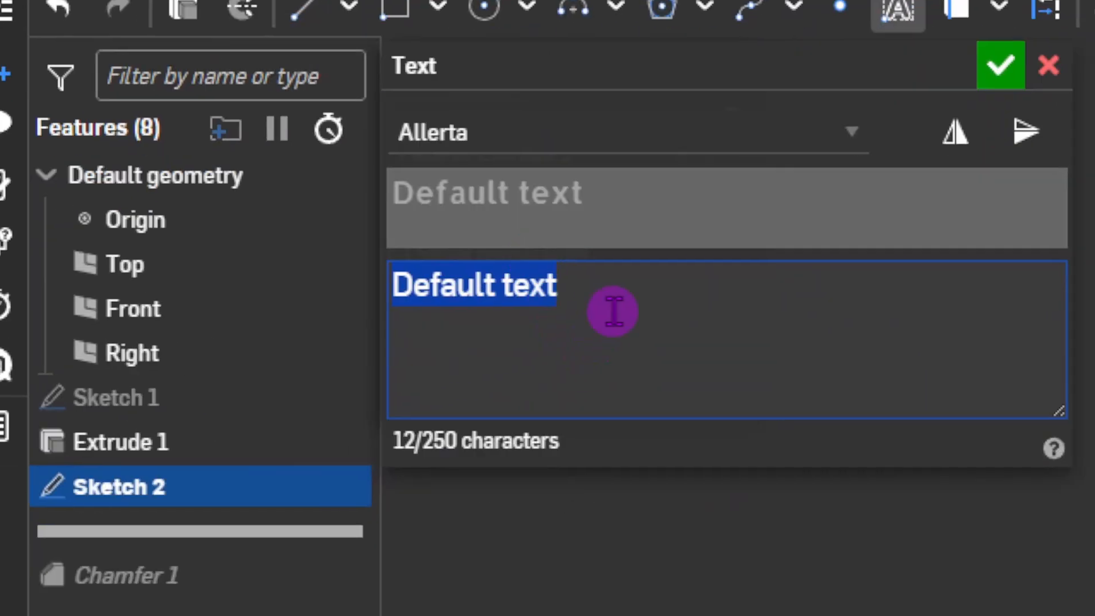
# Replace 'Default text' with 'Serine' and change the font from Allerta to Poppins.
pyautogui.click(610, 285)
pyautogui.click(557, 284)
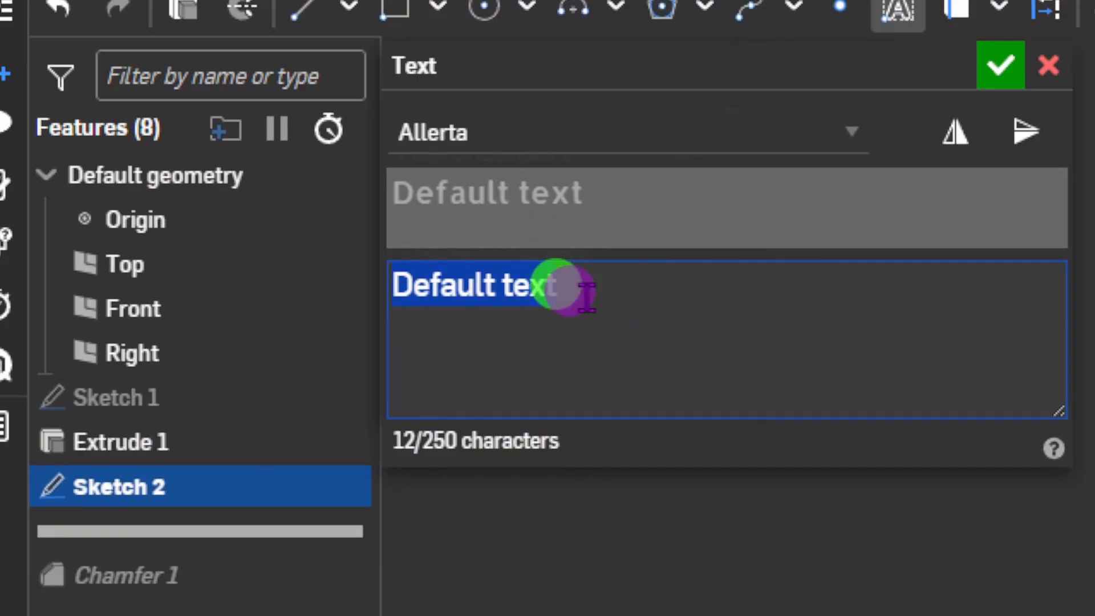
pyautogui.press('BackSpace')
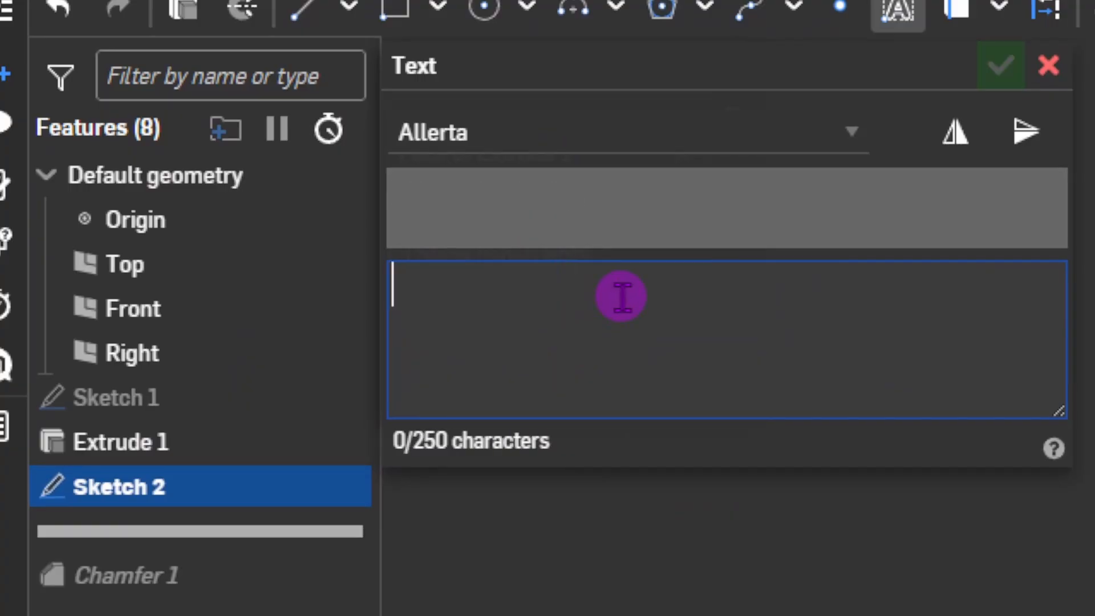
pyautogui.write('Serin')
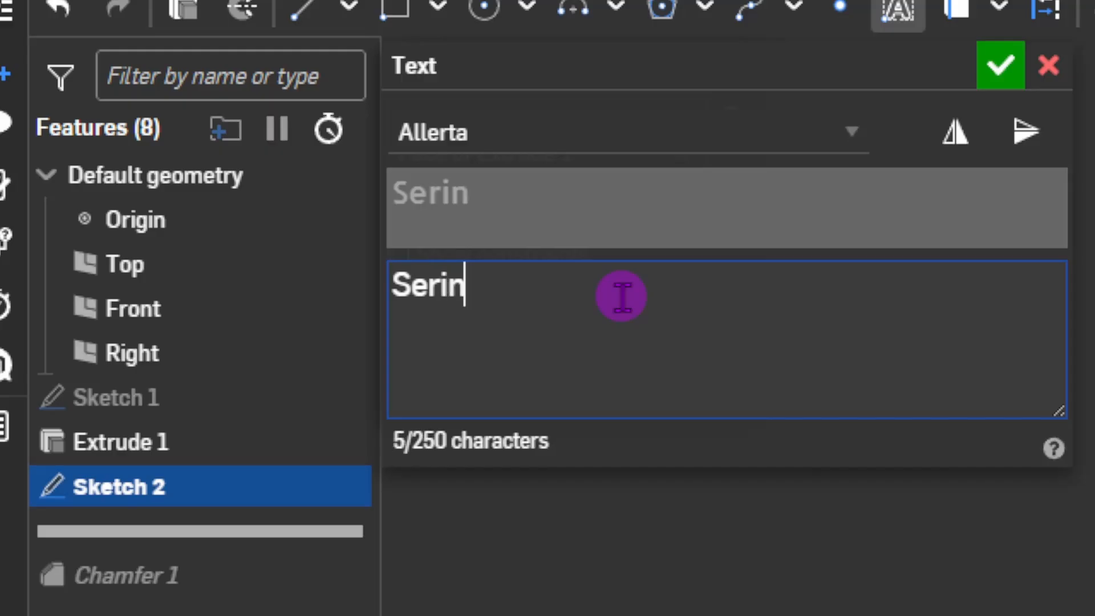
pyautogui.write('e')
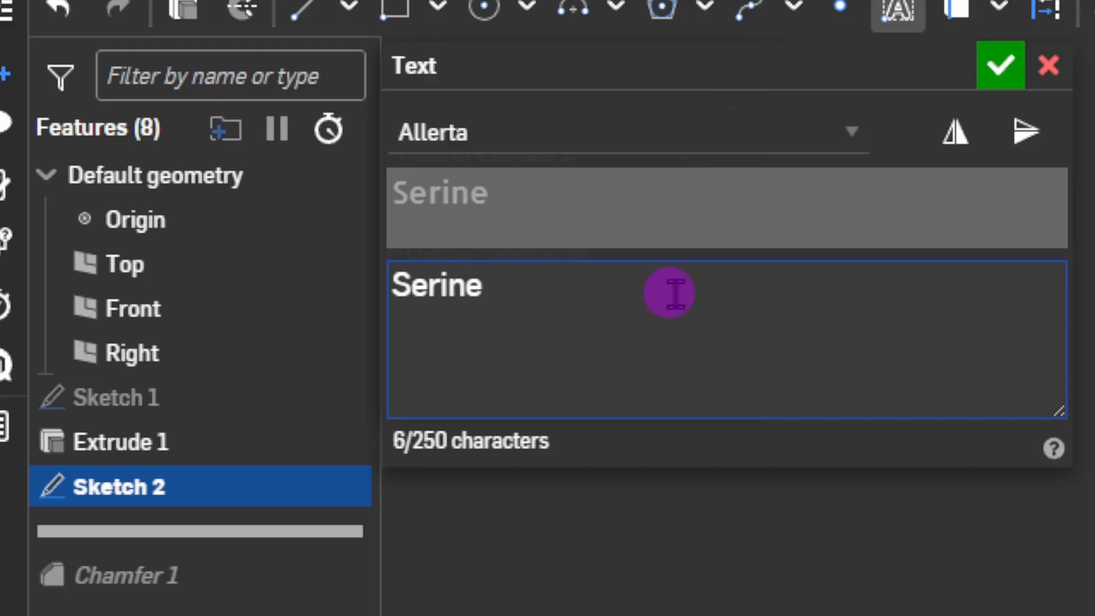
pyautogui.moveTo(392, 282); pyautogui.dragTo(507, 283)
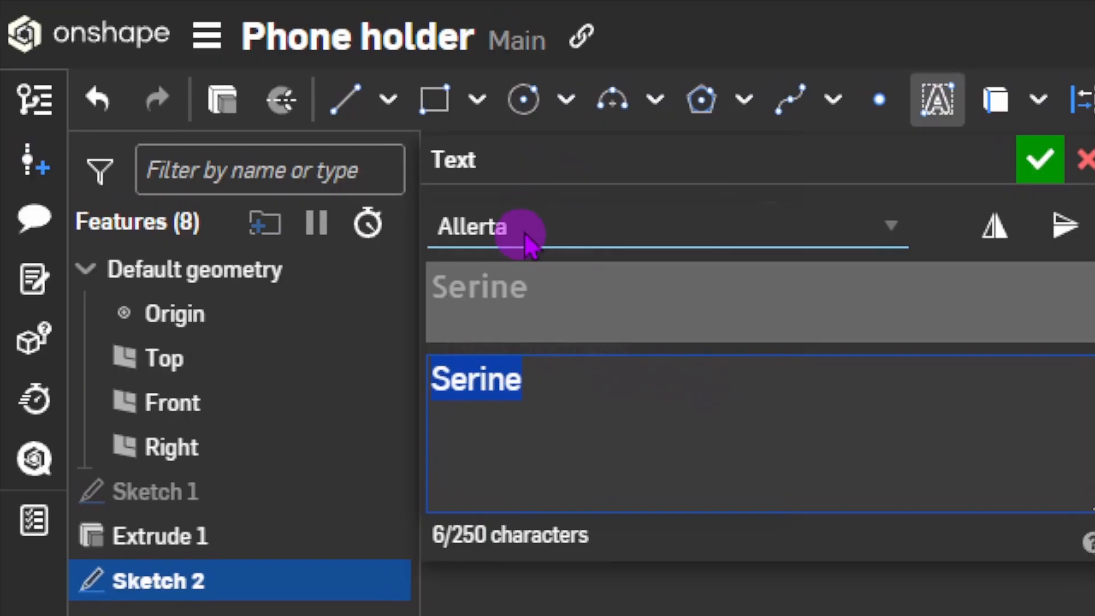
pyautogui.click(481, 131)
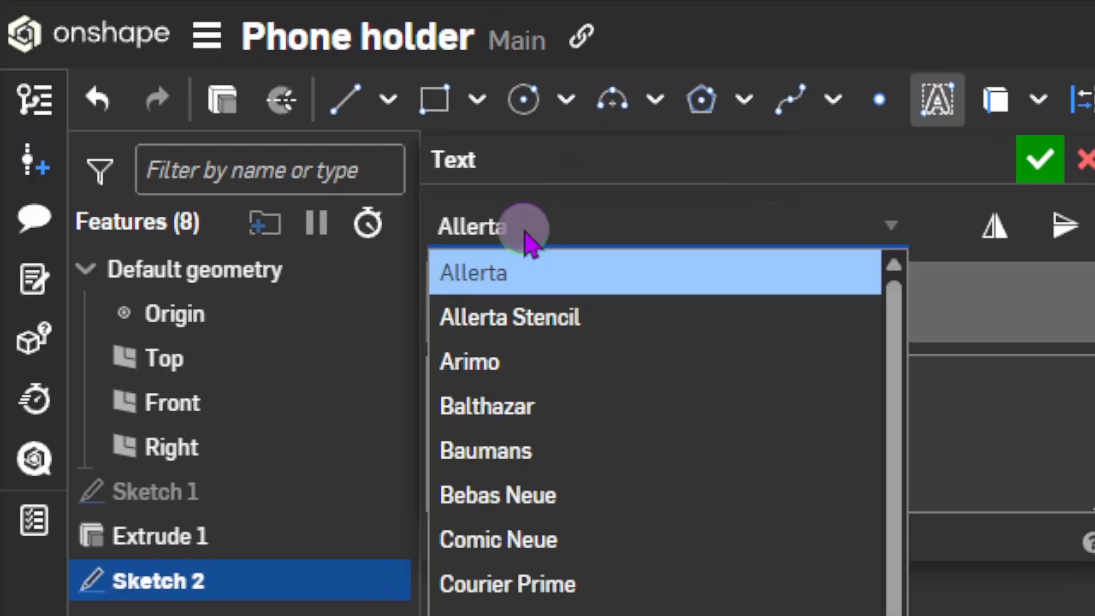
pyautogui.scroll(-5, 582, 425)
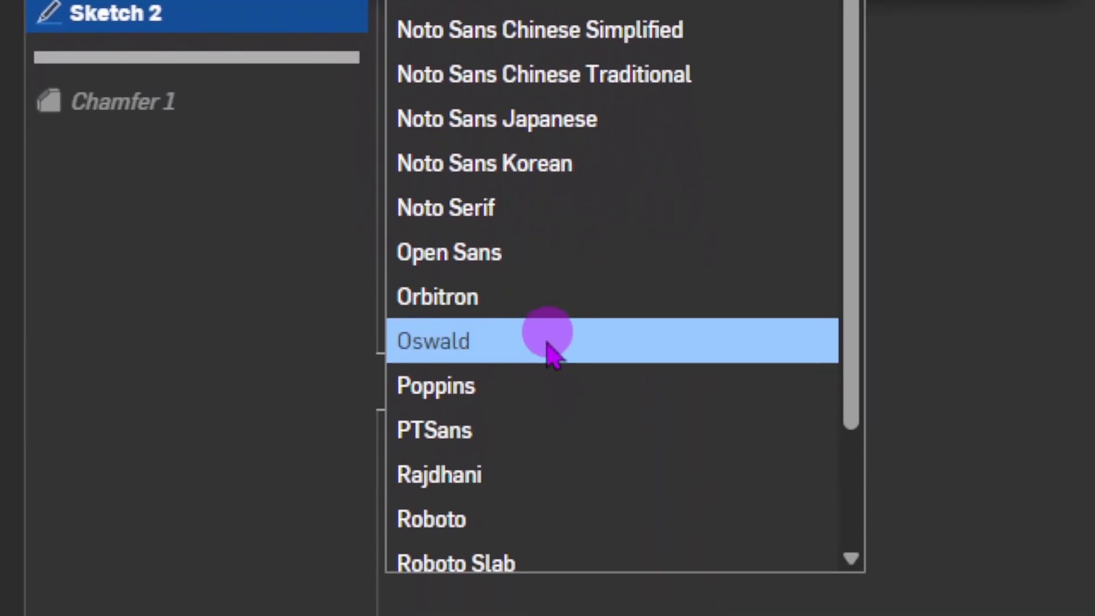
pyautogui.click(551, 319)
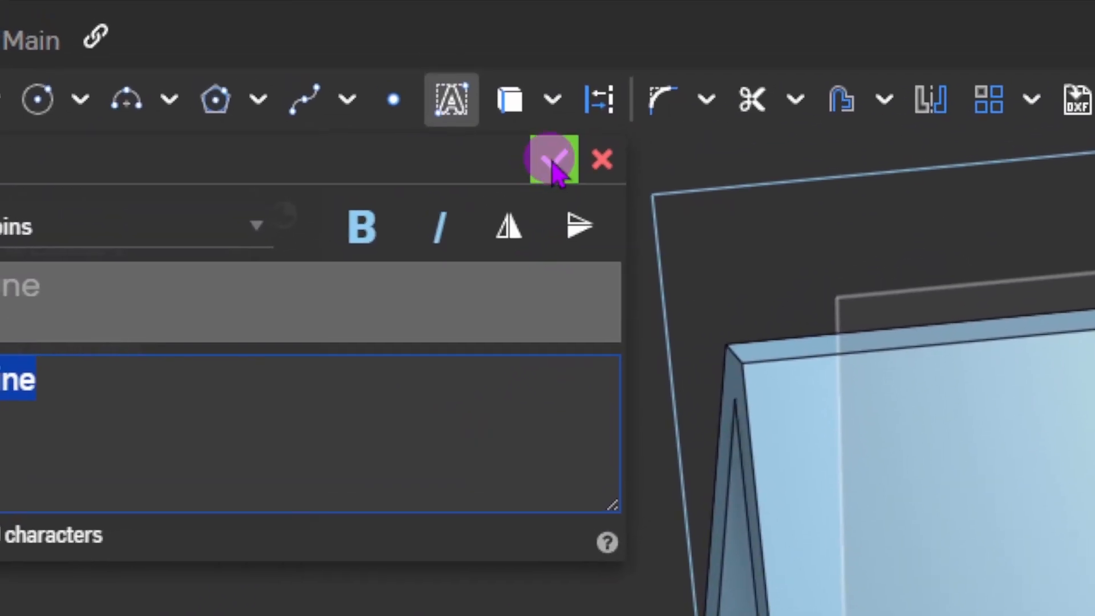
# Confirm the text settings and resize the Serine text box by its top and bottom corners.
pyautogui.click(552, 162)
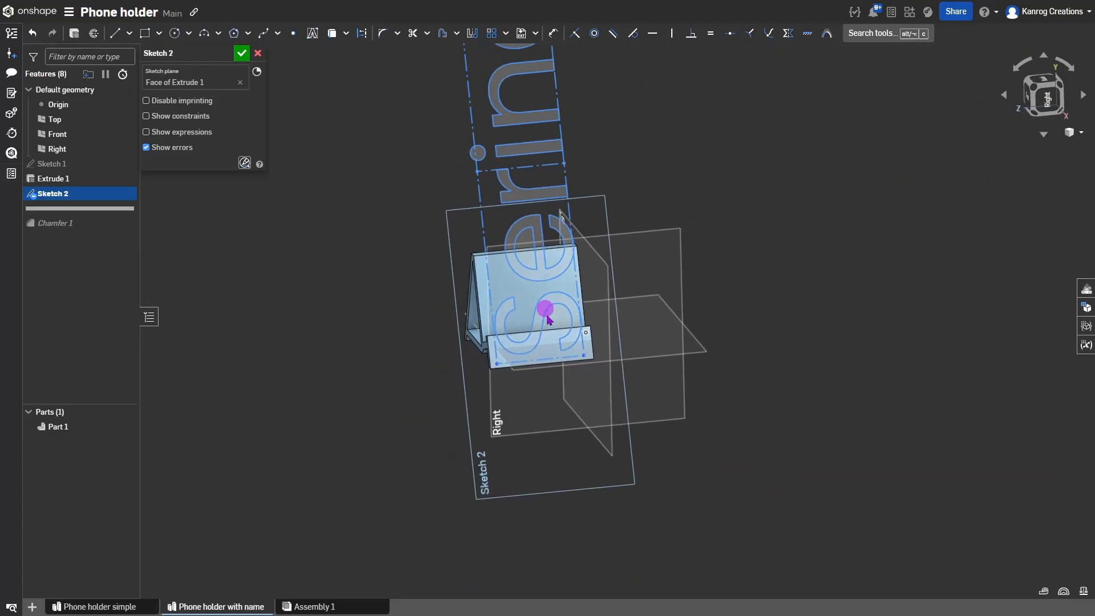
pyautogui.moveTo(546, 316); pyautogui.dragTo(545, 418, button='middle')
pyautogui.scroll(-3, 545, 419)
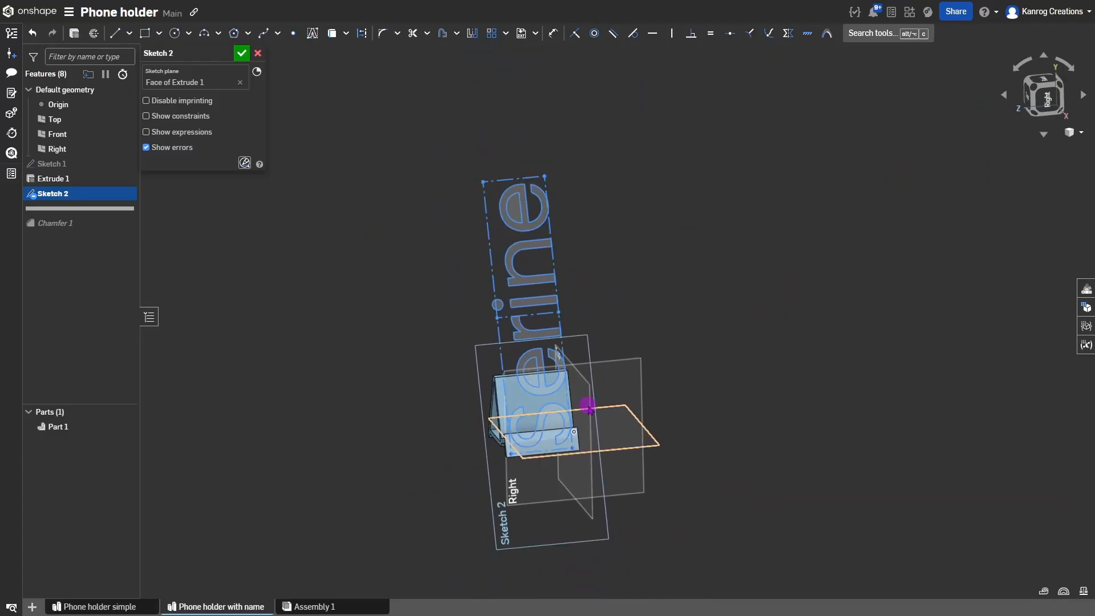
pyautogui.moveTo(567, 402)
pyautogui.mouseDown(button='right')
pyautogui.moveTo(589, 401)
pyautogui.moveTo(571, 392)
pyautogui.moveTo(587, 386)
pyautogui.moveTo(592, 401)
pyautogui.moveTo(570, 386)
pyautogui.moveTo(557, 403)
pyautogui.mouseUp(button='right')
pyautogui.scroll(3, 513, 439)
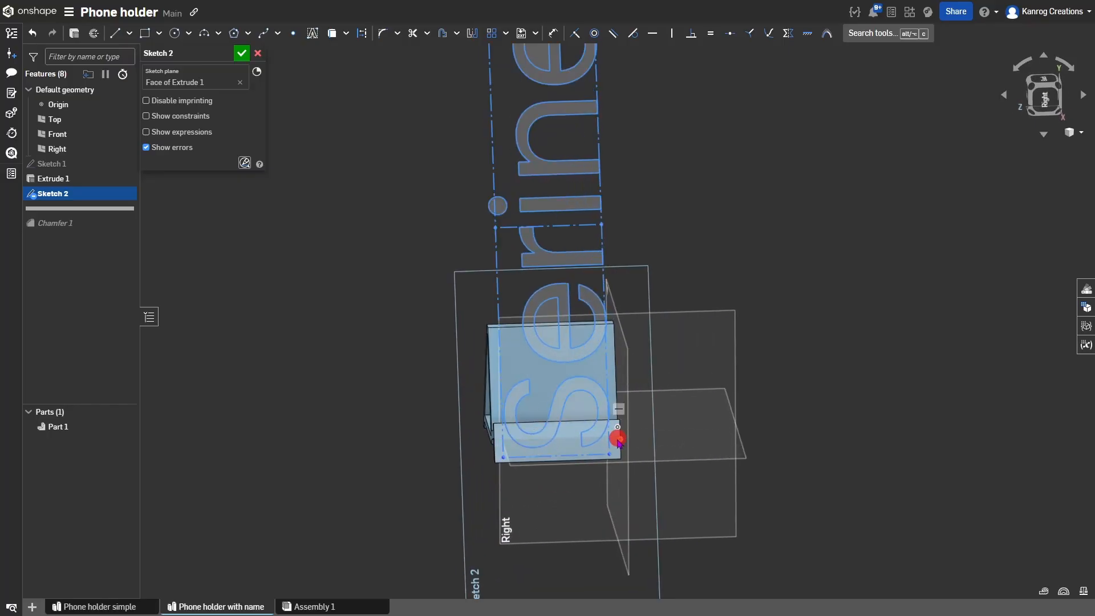
pyautogui.moveTo(619, 442); pyautogui.dragTo(594, 372, button='right')
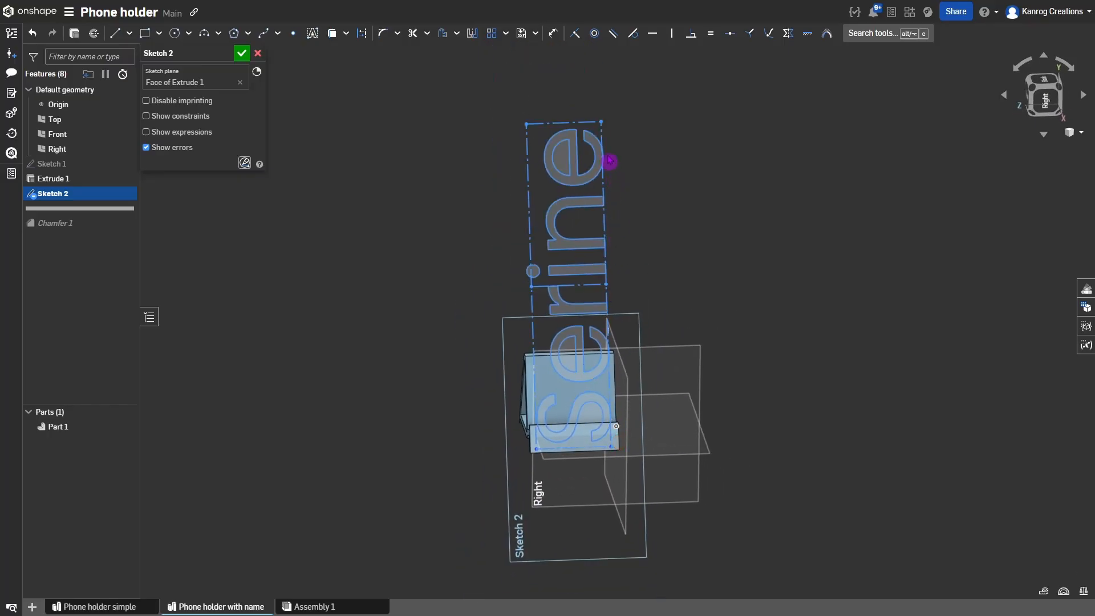
pyautogui.moveTo(602, 122)
pyautogui.mouseDown()
pyautogui.moveTo(597, 146)
pyautogui.moveTo(628, 227)
pyautogui.moveTo(602, 164)
pyautogui.mouseUp()
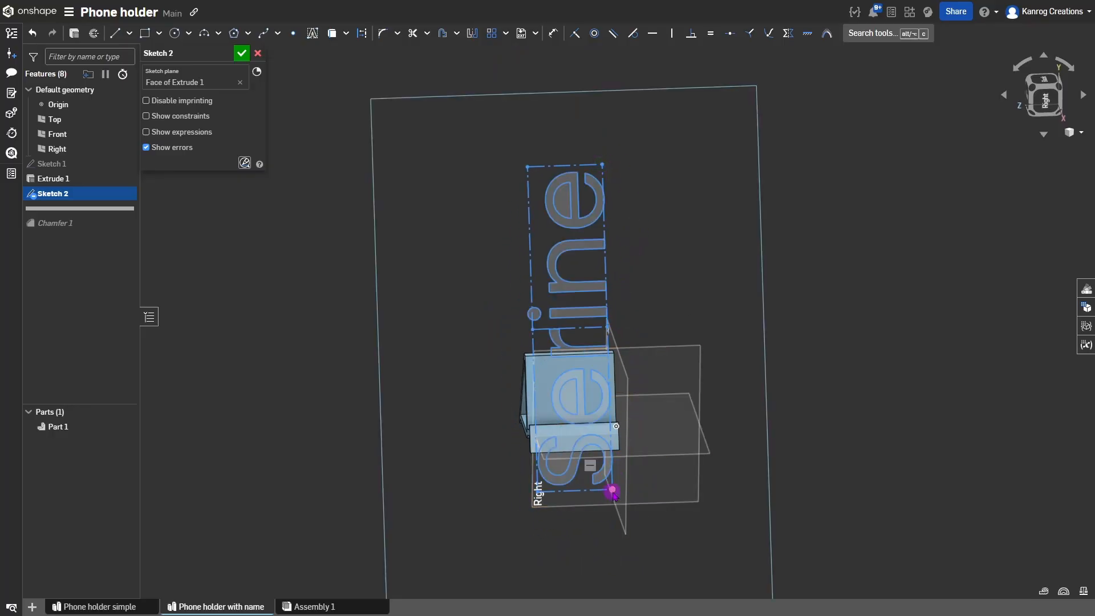
pyautogui.moveTo(613, 490)
pyautogui.mouseDown()
pyautogui.moveTo(533, 411)
pyautogui.moveTo(499, 460)
pyautogui.moveTo(485, 432)
pyautogui.mouseUp()
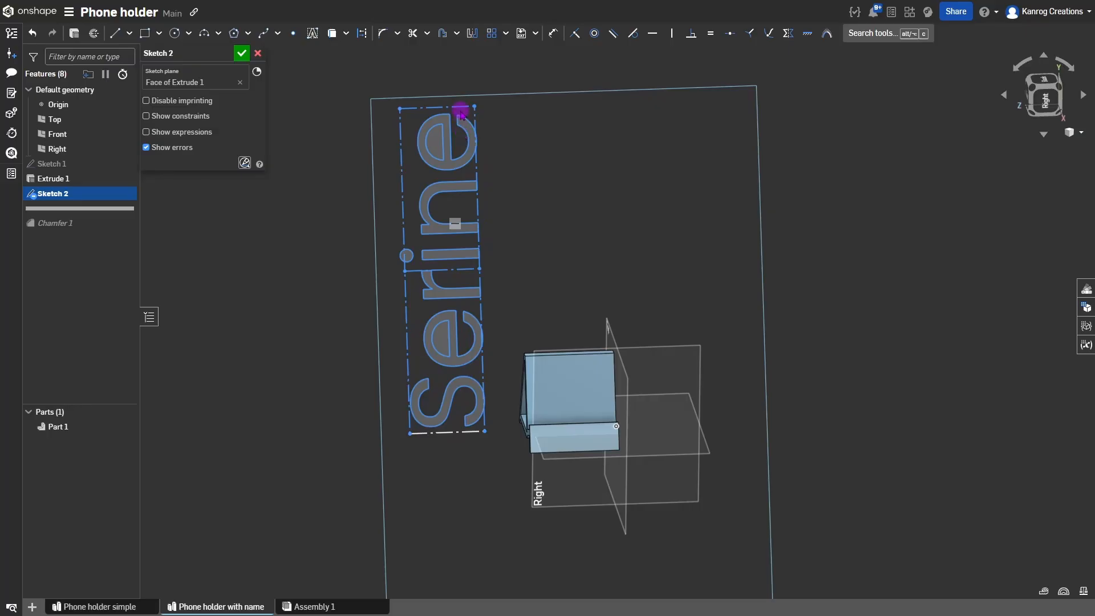
# Delete the constraint on the text box edge and rotate the box by its corner.
pyautogui.click(478, 210)
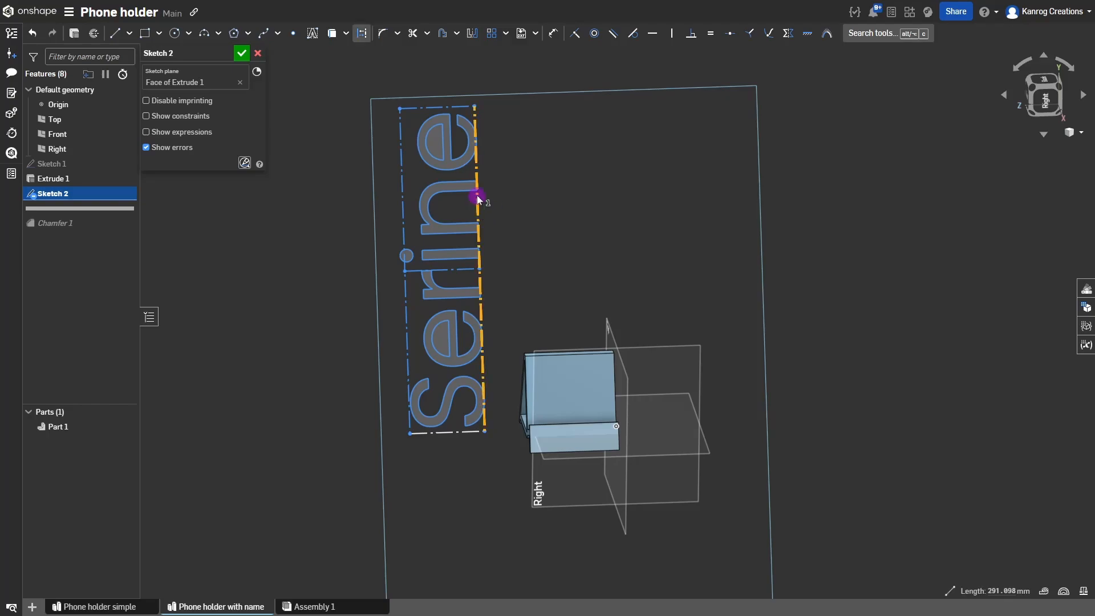
pyautogui.click(506, 194)
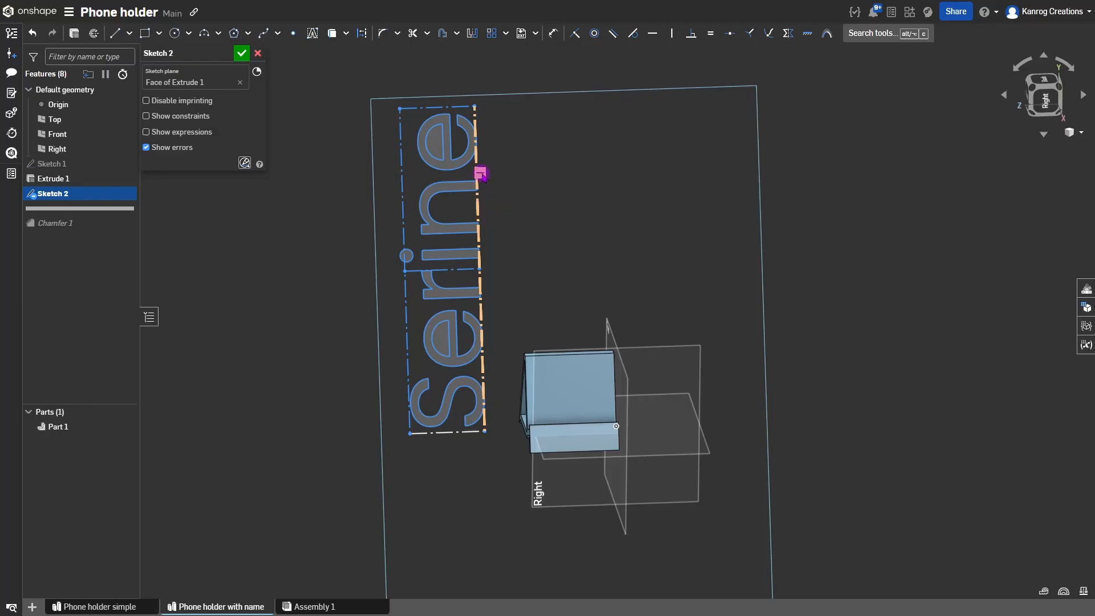
pyautogui.click(482, 173)
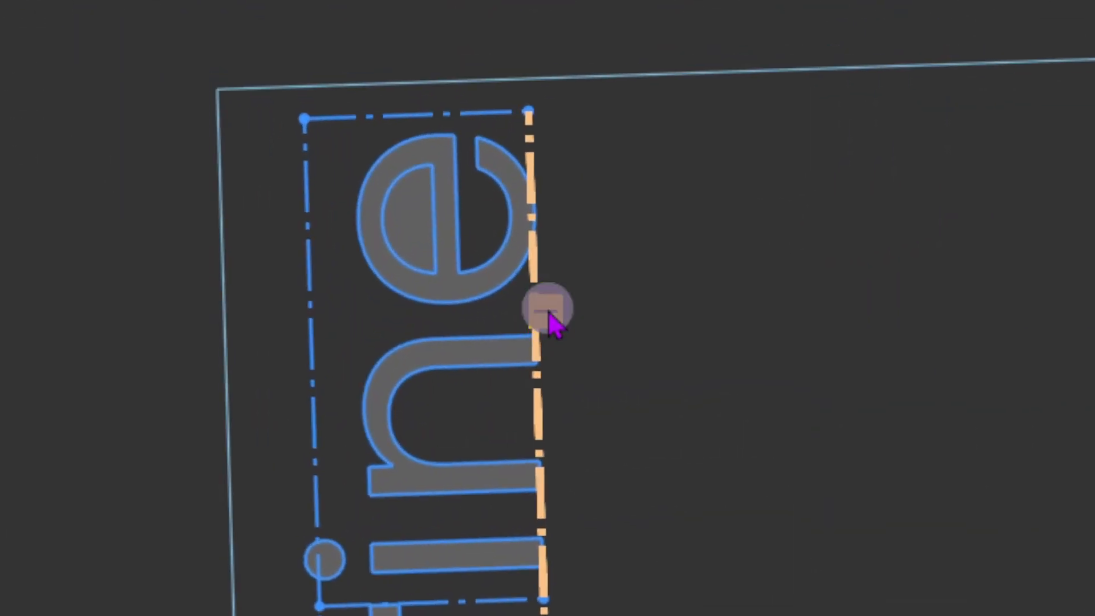
pyautogui.click(609, 347)
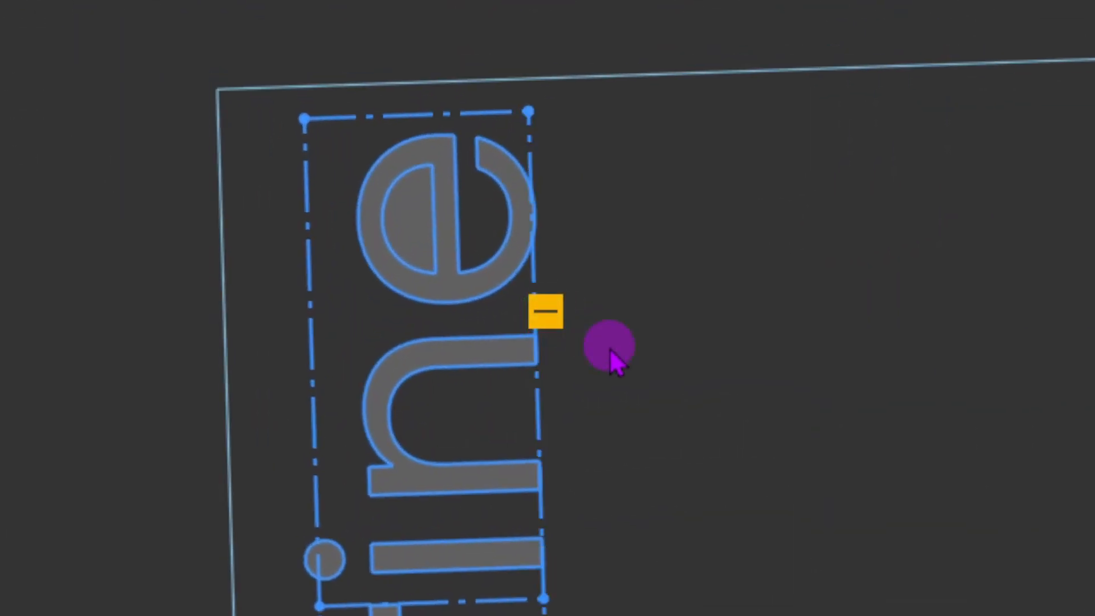
pyautogui.press('Delete')
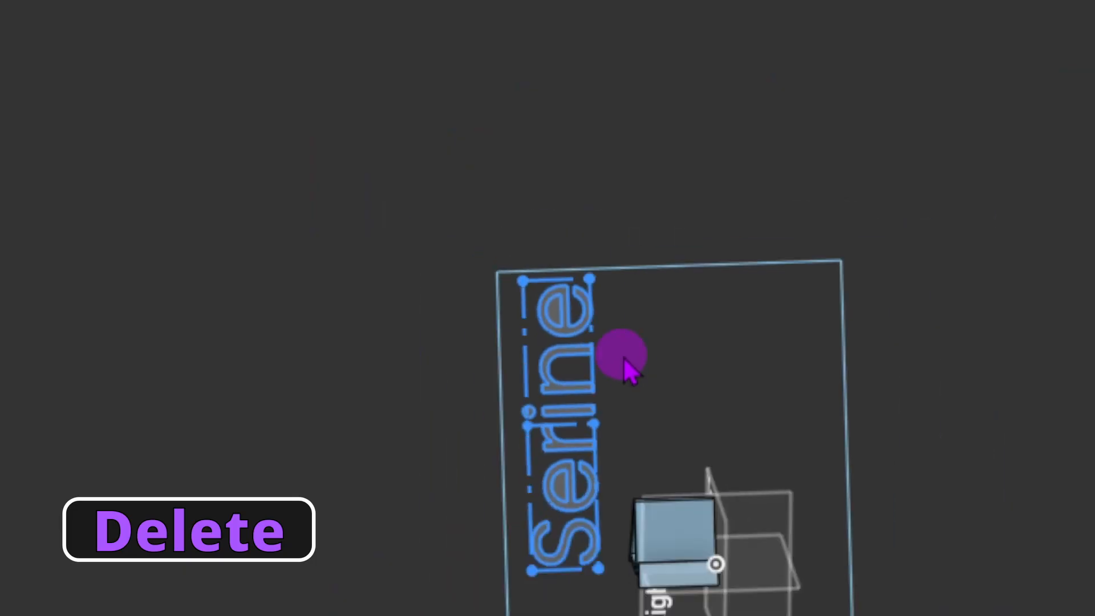
pyautogui.moveTo(549, 172)
pyautogui.mouseDown()
pyautogui.moveTo(621, 235)
pyautogui.moveTo(734, 388)
pyautogui.moveTo(595, 351)
pyautogui.moveTo(502, 288)
pyautogui.moveTo(584, 336)
pyautogui.moveTo(543, 360)
pyautogui.moveTo(547, 318)
pyautogui.moveTo(521, 311)
pyautogui.moveTo(507, 291)
pyautogui.moveTo(514, 322)
pyautogui.moveTo(551, 316)
pyautogui.moveTo(546, 227)
pyautogui.moveTo(571, 177)
pyautogui.moveTo(575, 188)
pyautogui.mouseUp()
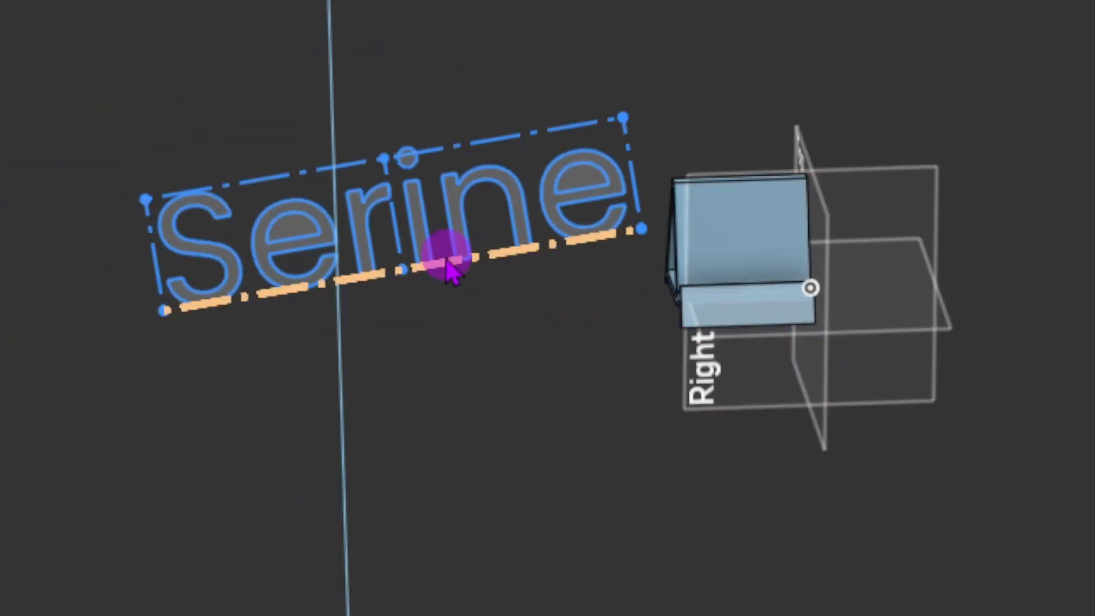
# Constrain the Serine text box's bottom edge to vertical.
pyautogui.click(446, 259)
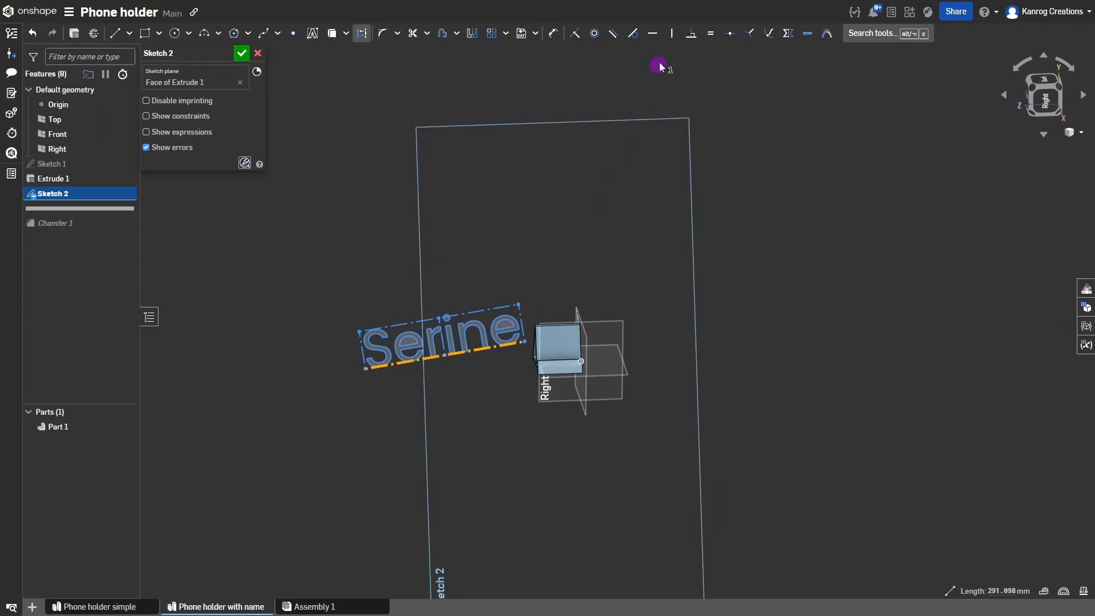
pyautogui.click(673, 35)
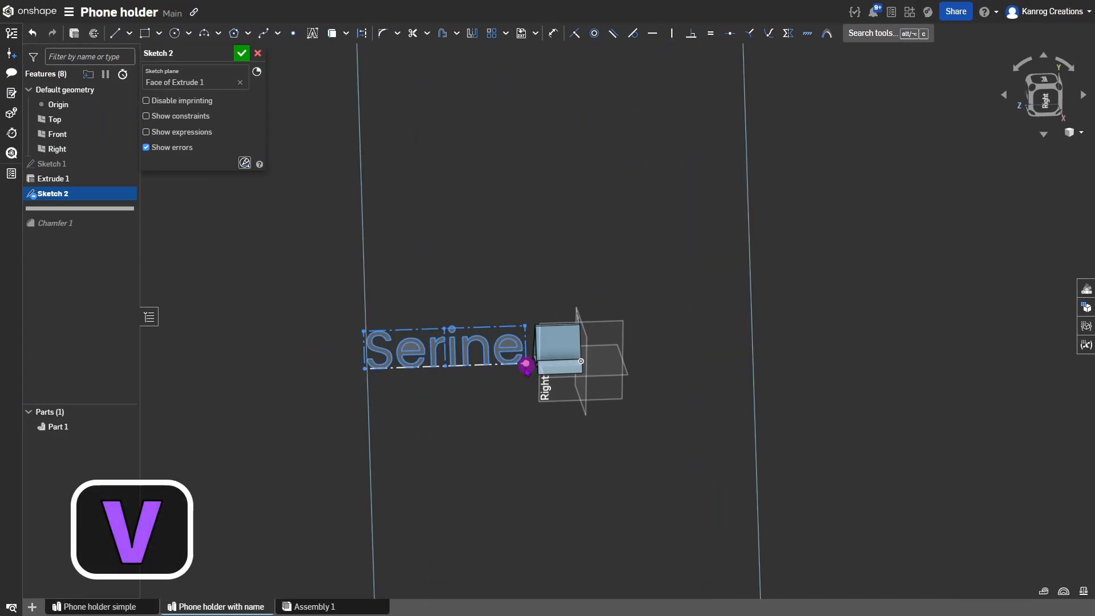
pyautogui.scroll(3, 526, 365)
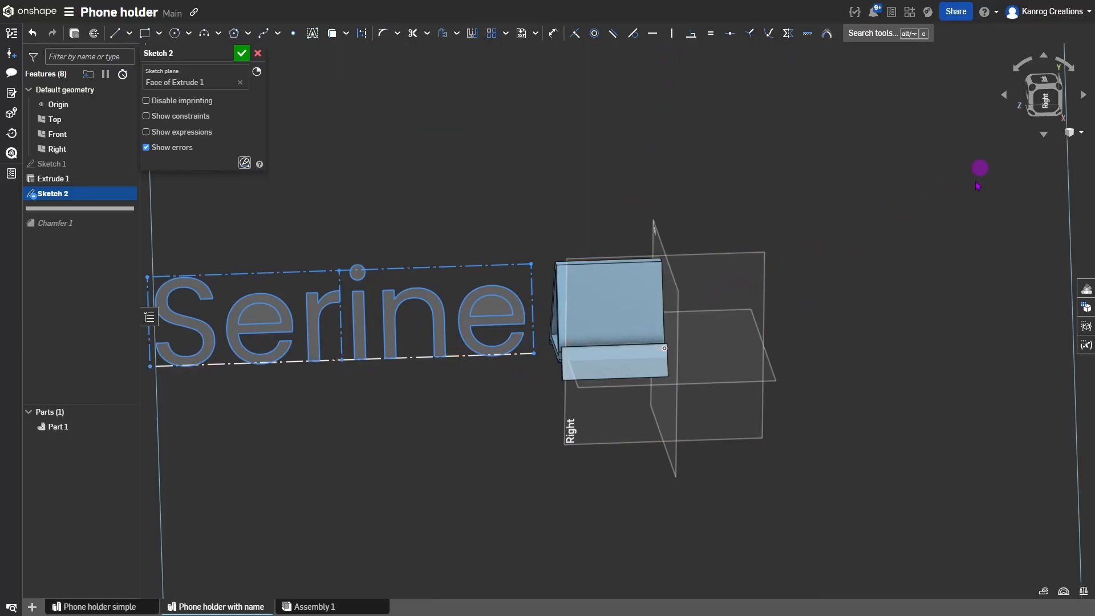
pyautogui.scroll(4, 618, 396)
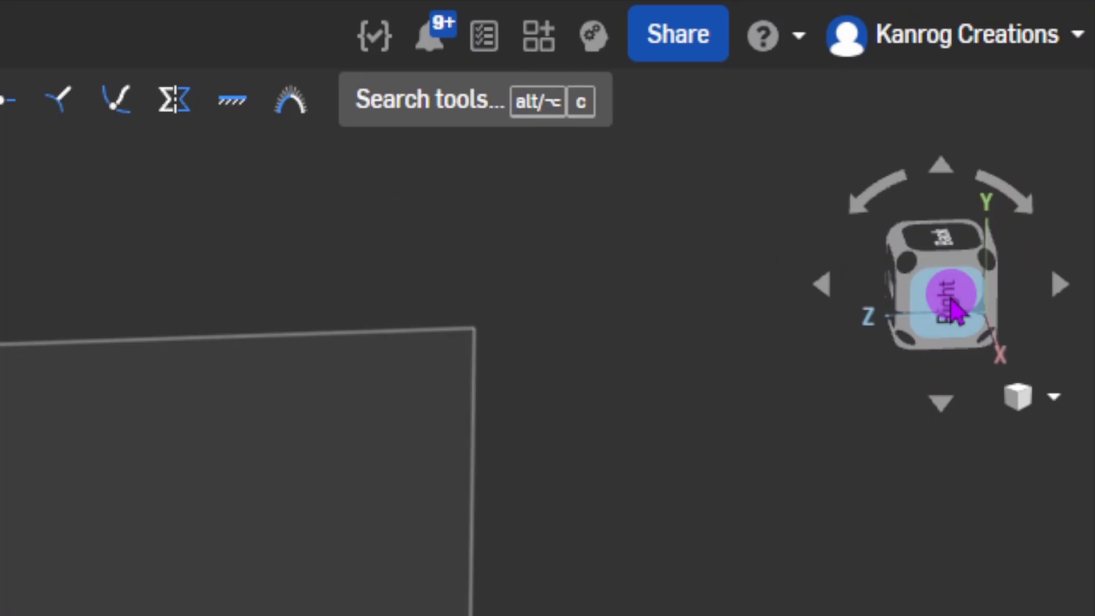
# View the model from the Right and shrink the Serine text box from its corner.
pyautogui.click(952, 302)
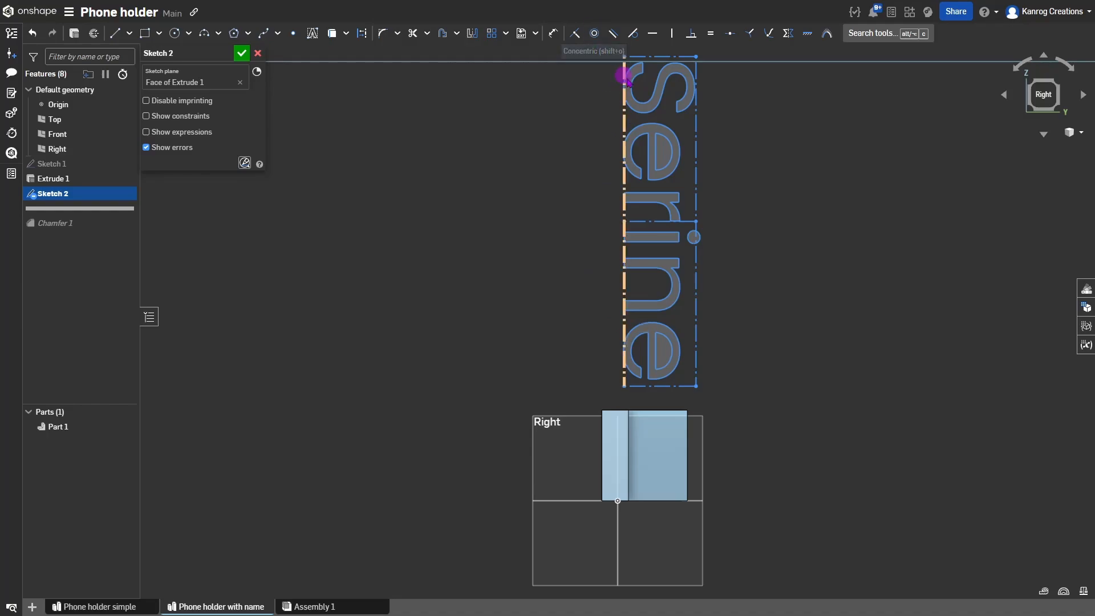
pyautogui.moveTo(624, 57); pyautogui.dragTo(651, 84)
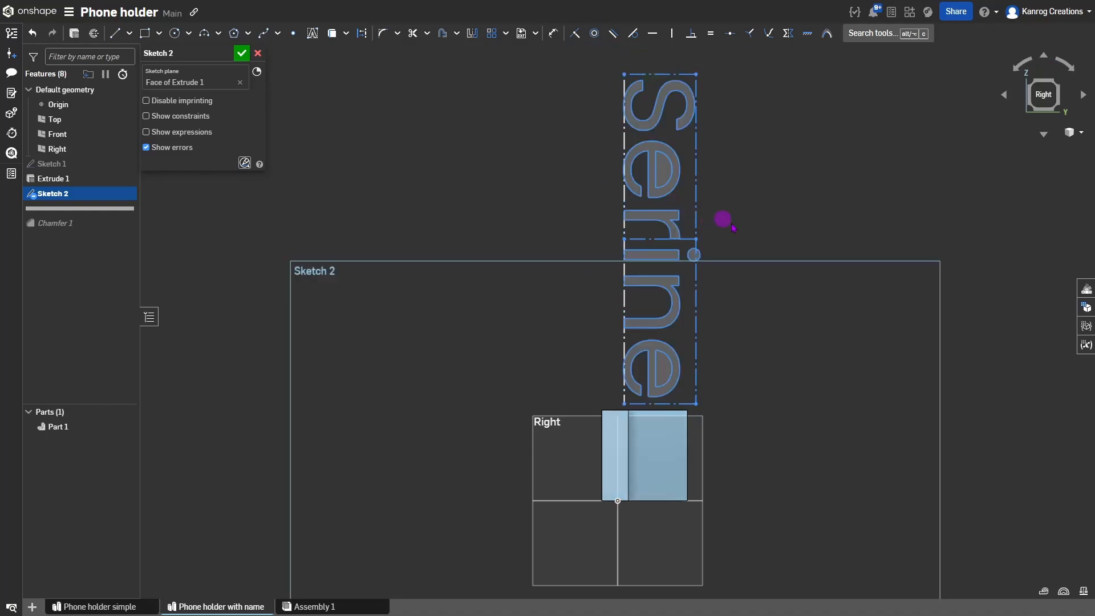
pyautogui.moveTo(733, 228)
pyautogui.mouseDown(button='right')
pyautogui.moveTo(731, 374)
pyautogui.moveTo(770, 420)
pyautogui.moveTo(705, 458)
pyautogui.moveTo(716, 398)
pyautogui.moveTo(717, 433)
pyautogui.moveTo(685, 425)
pyautogui.mouseUp(button='right')
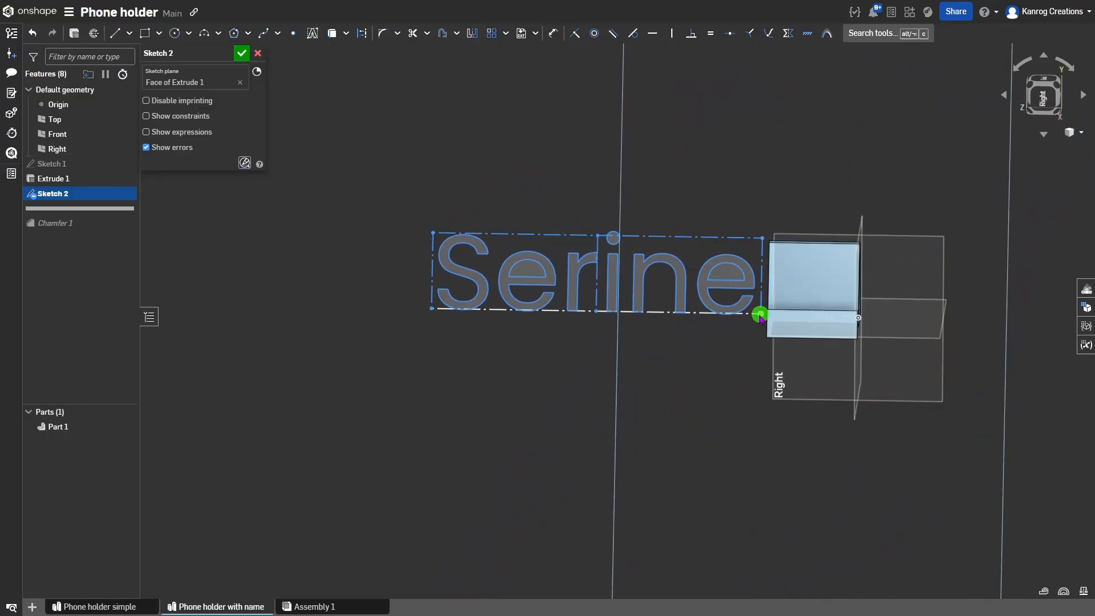
# Reposition and shrink the Serine text box from its corners.
pyautogui.moveTo(760, 315); pyautogui.dragTo(905, 313)
pyautogui.scroll(5, 859, 312)
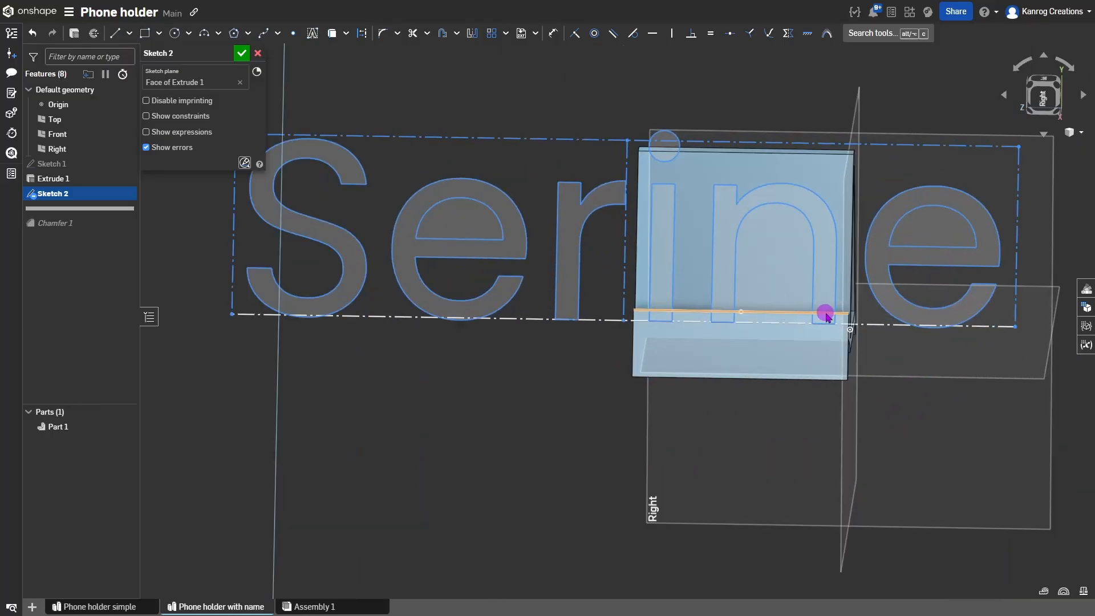
pyautogui.scroll(-5, 830, 316)
pyautogui.scroll(3, 876, 328)
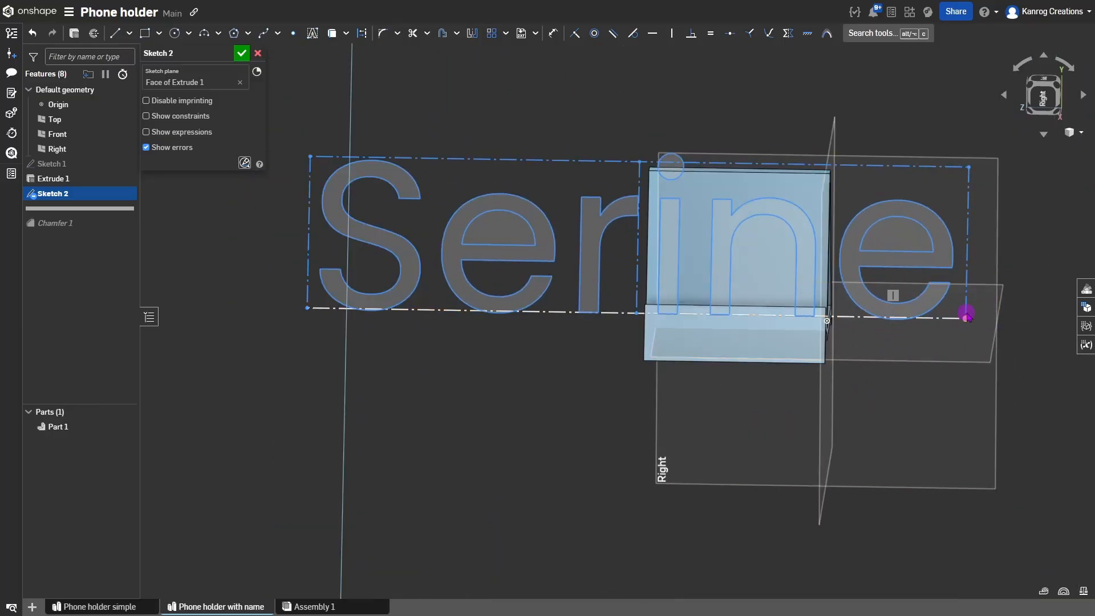
pyautogui.moveTo(969, 166); pyautogui.dragTo(918, 259)
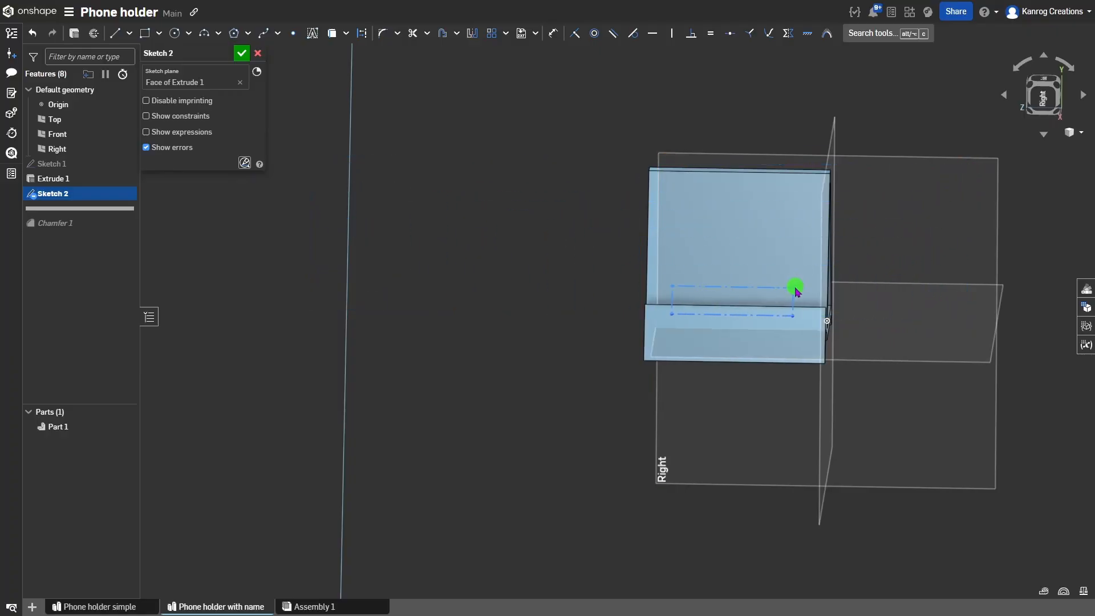
pyautogui.moveTo(797, 287); pyautogui.dragTo(797, 284)
pyautogui.moveTo(799, 285); pyautogui.dragTo(942, 253, button='right')
# View the sketch normal and settle the Serine text on the front face above the lip.
pyautogui.press('n')
pyautogui.scroll(4, 763, 320)
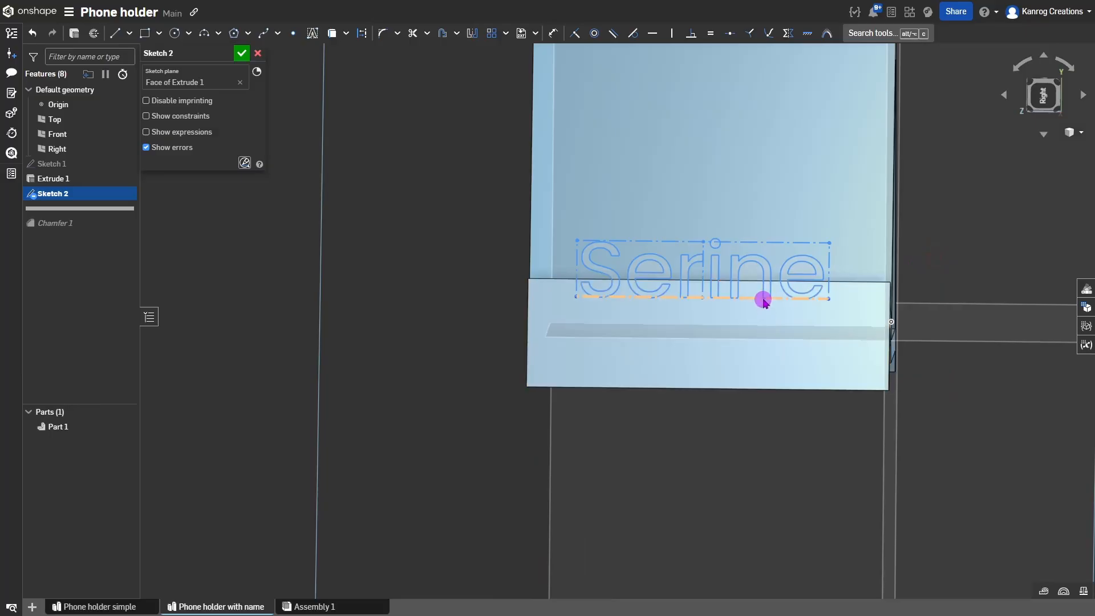
pyautogui.moveTo(828, 301); pyautogui.dragTo(811, 313)
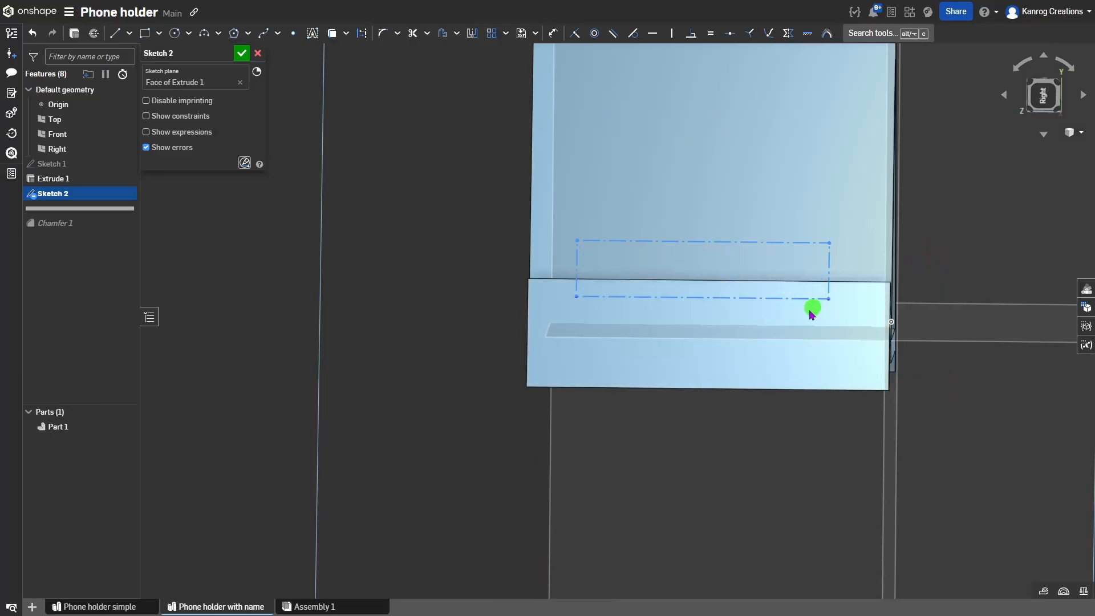
pyautogui.moveTo(745, 346); pyautogui.dragTo(502, 317)
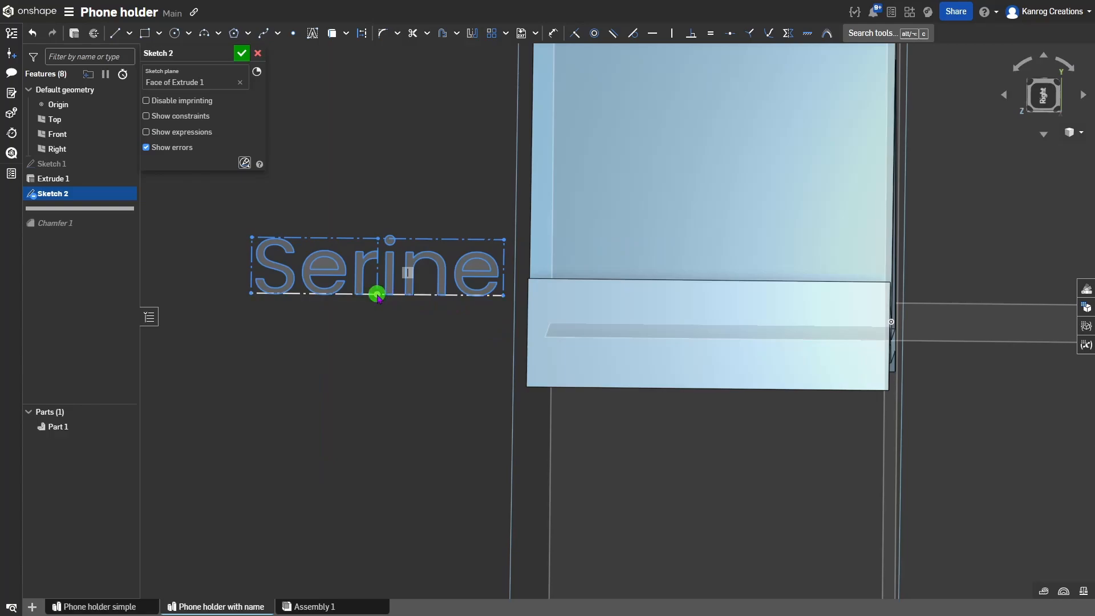
pyautogui.moveTo(377, 295); pyautogui.dragTo(553, 301)
pyautogui.moveTo(720, 337); pyautogui.dragTo(714, 335)
# Draw a 21.032 mm construction line from the text's bottom midpoint to the lip's lower edge.
pyautogui.press('l')
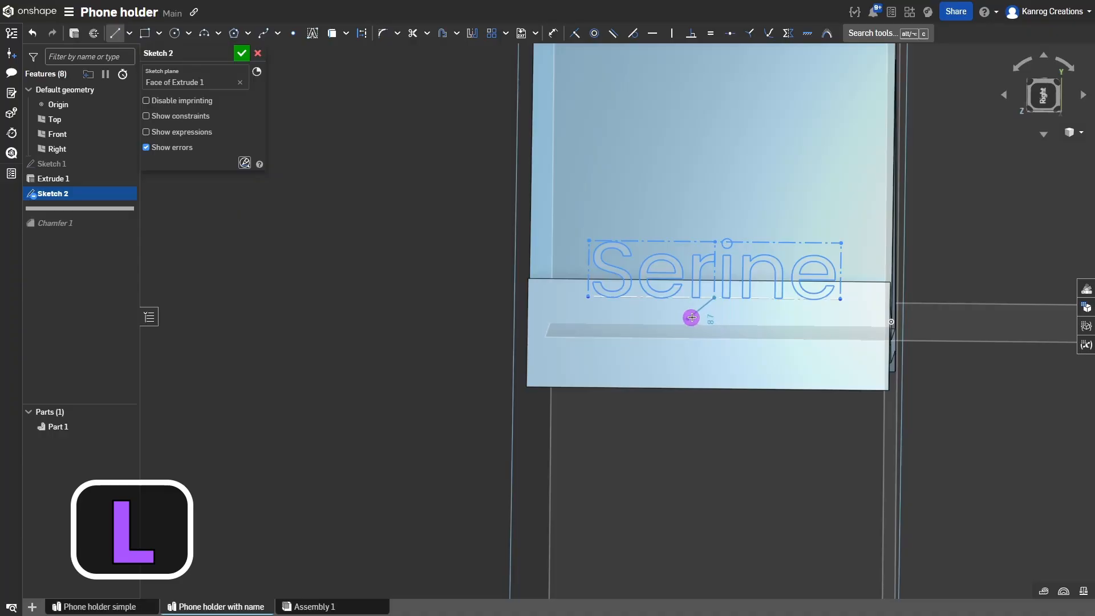
pyautogui.press('q')
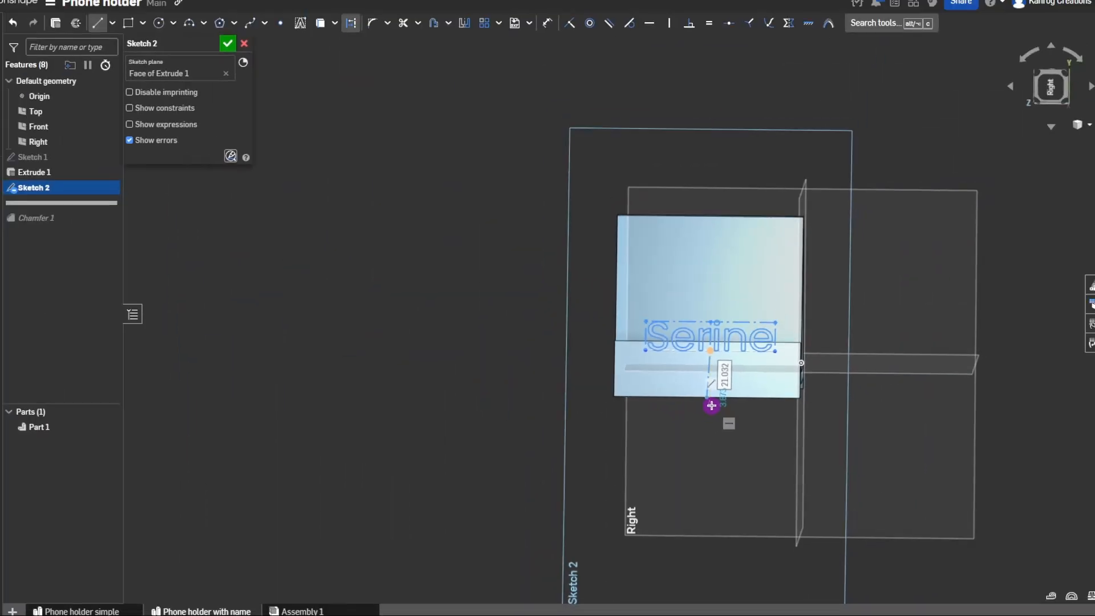
pyautogui.scroll(5, 713, 391)
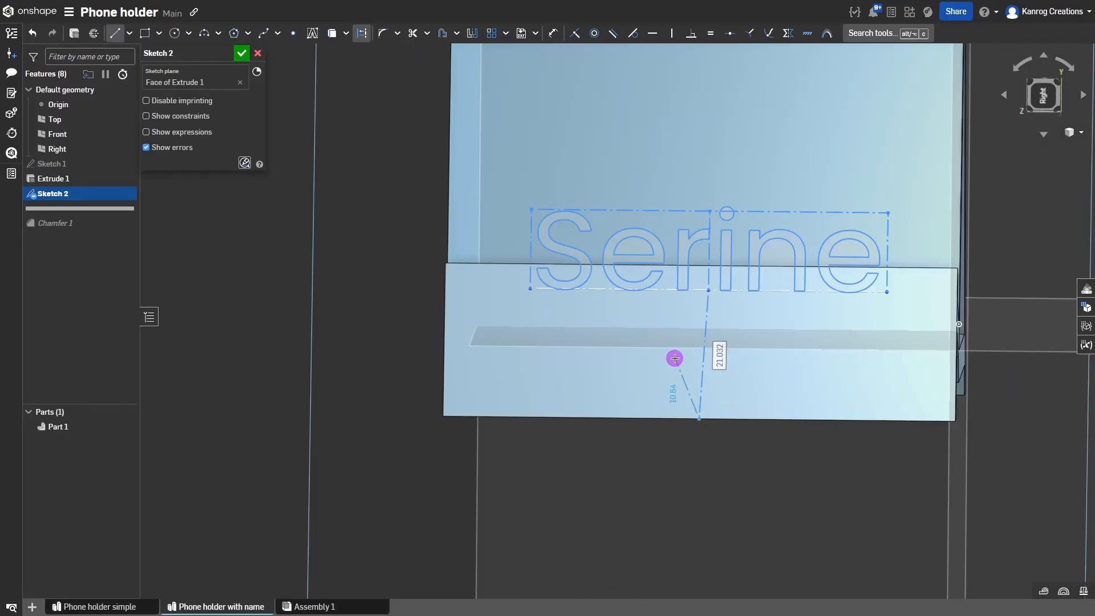
pyautogui.press('Escape')
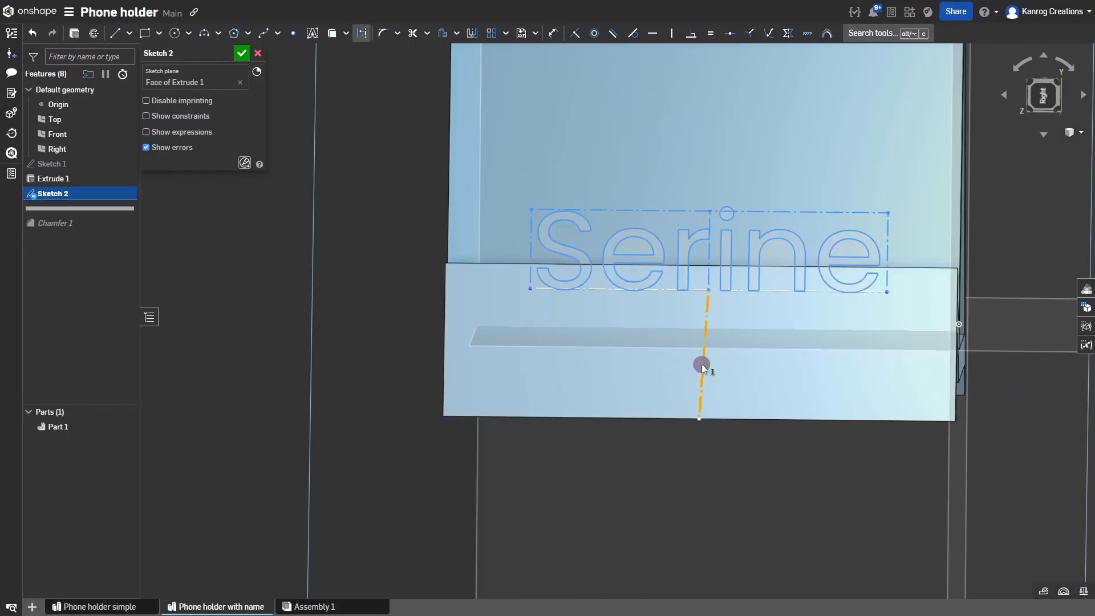
pyautogui.click(702, 364)
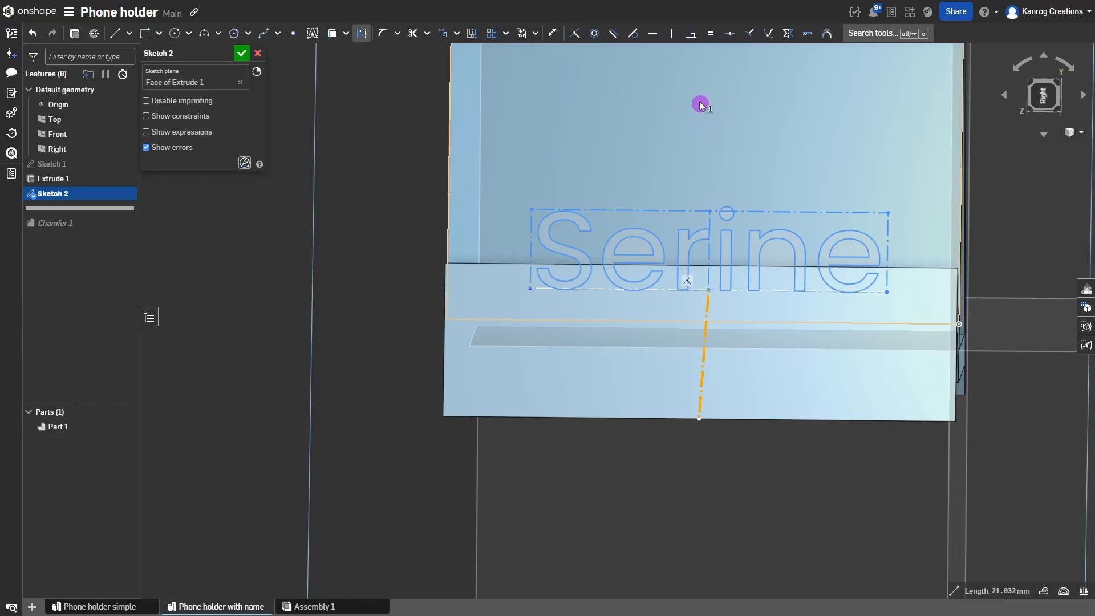
# Apply the Horizontal constraint so the construction line stands upright.
pyautogui.click(653, 34)
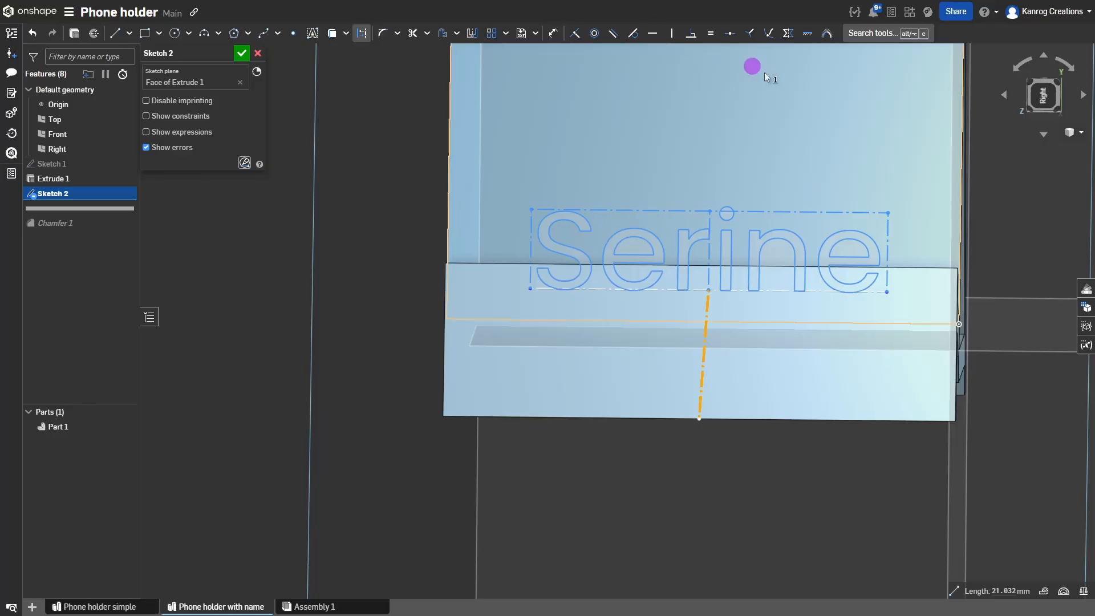
pyautogui.click(653, 34)
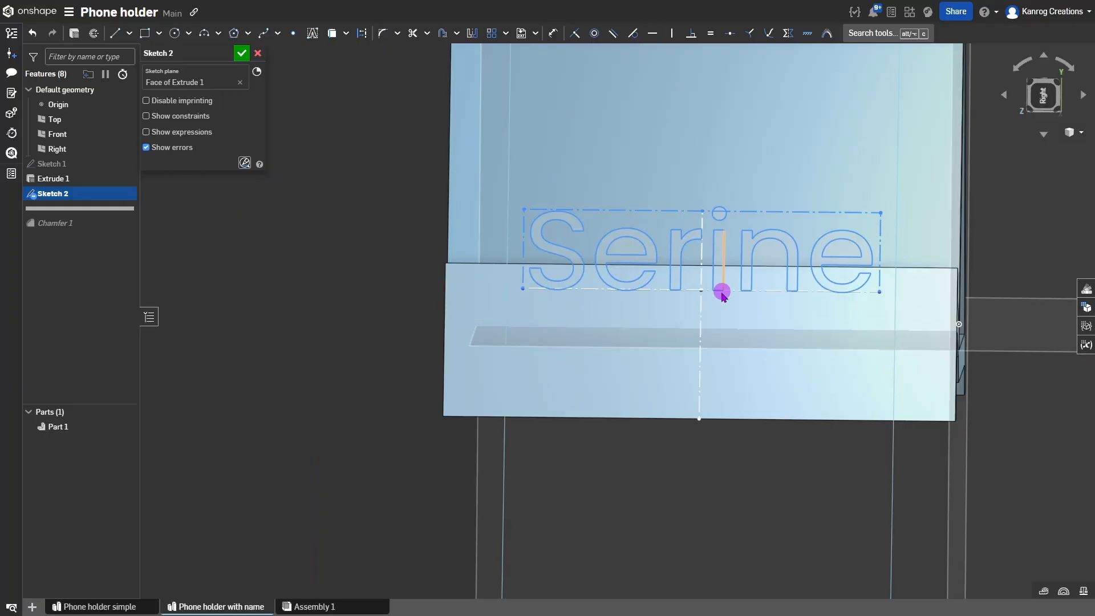
pyautogui.click(702, 289)
pyautogui.click(738, 328)
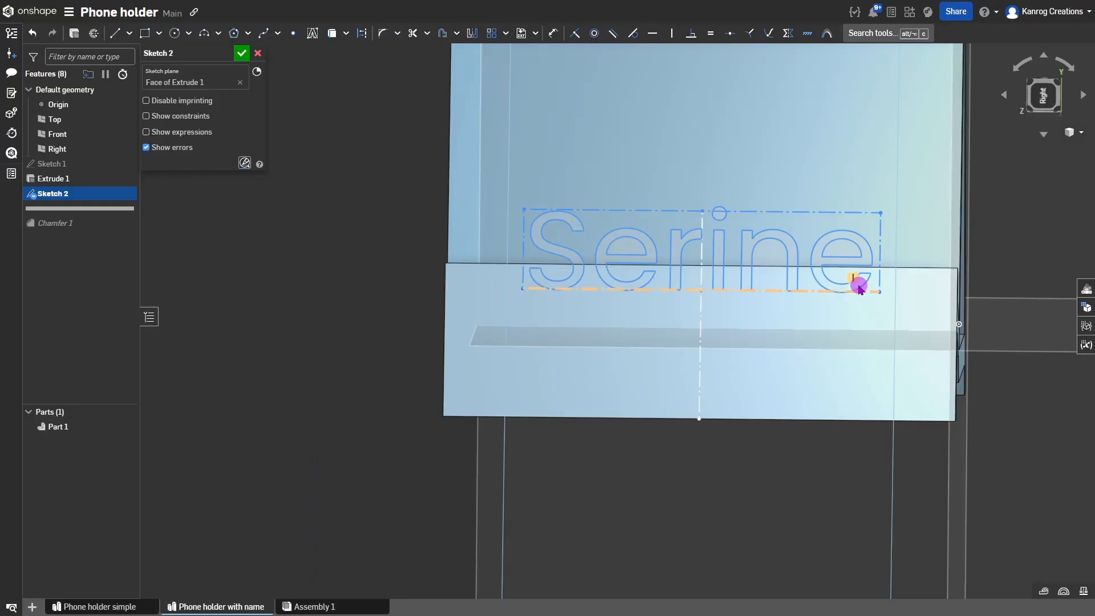
pyautogui.scroll(-3, 452, 318)
pyautogui.scroll(2, 648, 301)
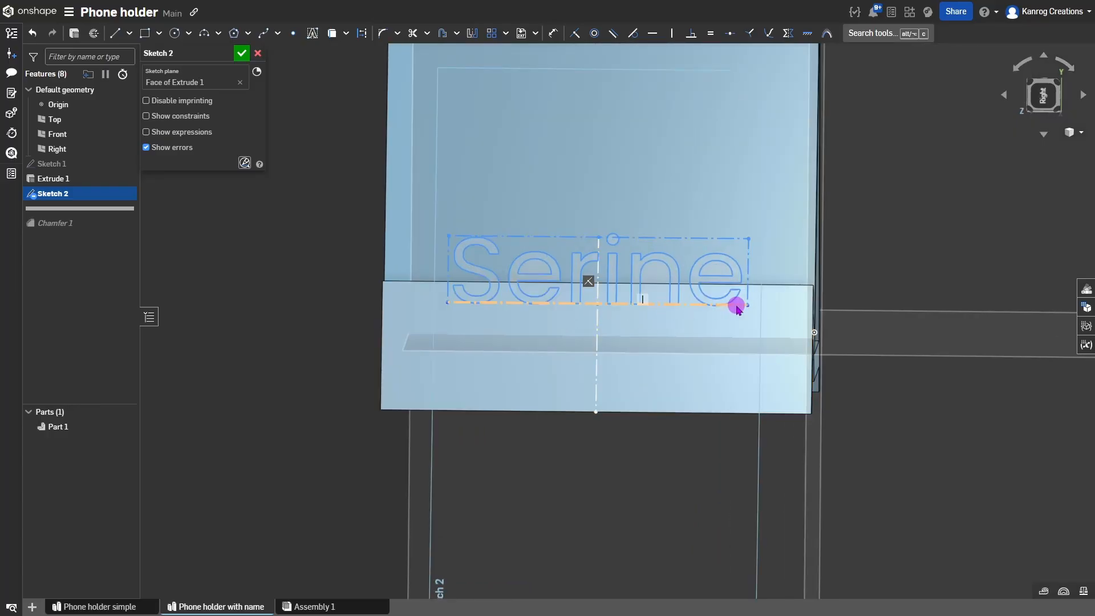
# Resize and tilt the Serine text box by dragging its corner.
pyautogui.moveTo(748, 308)
pyautogui.mouseDown()
pyautogui.moveTo(738, 350)
pyautogui.moveTo(750, 340)
pyautogui.moveTo(723, 263)
pyautogui.moveTo(743, 271)
pyautogui.mouseUp()
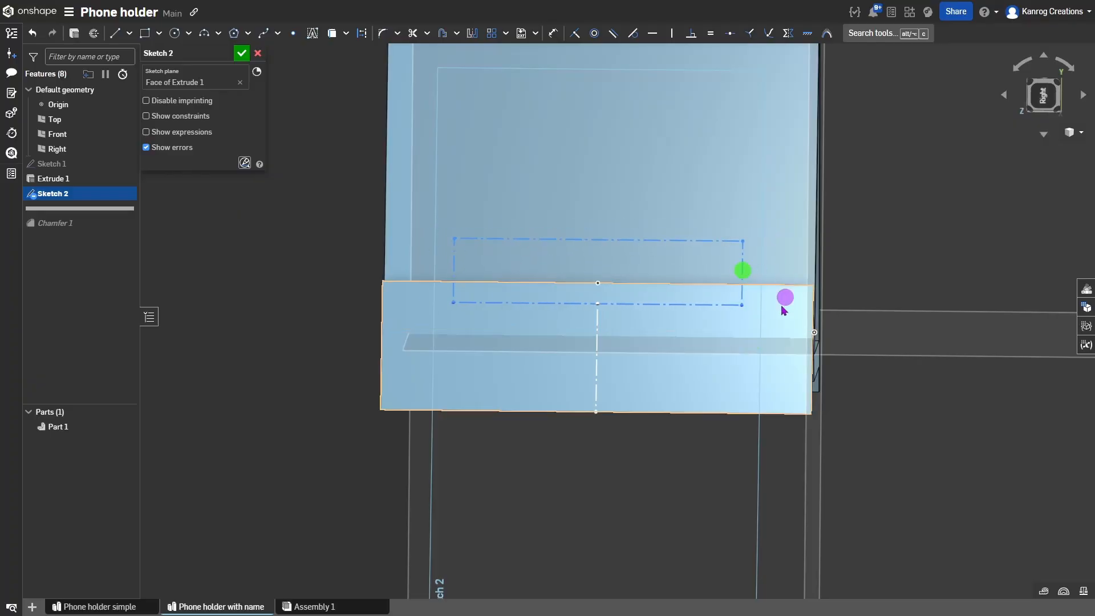
pyautogui.click(748, 288)
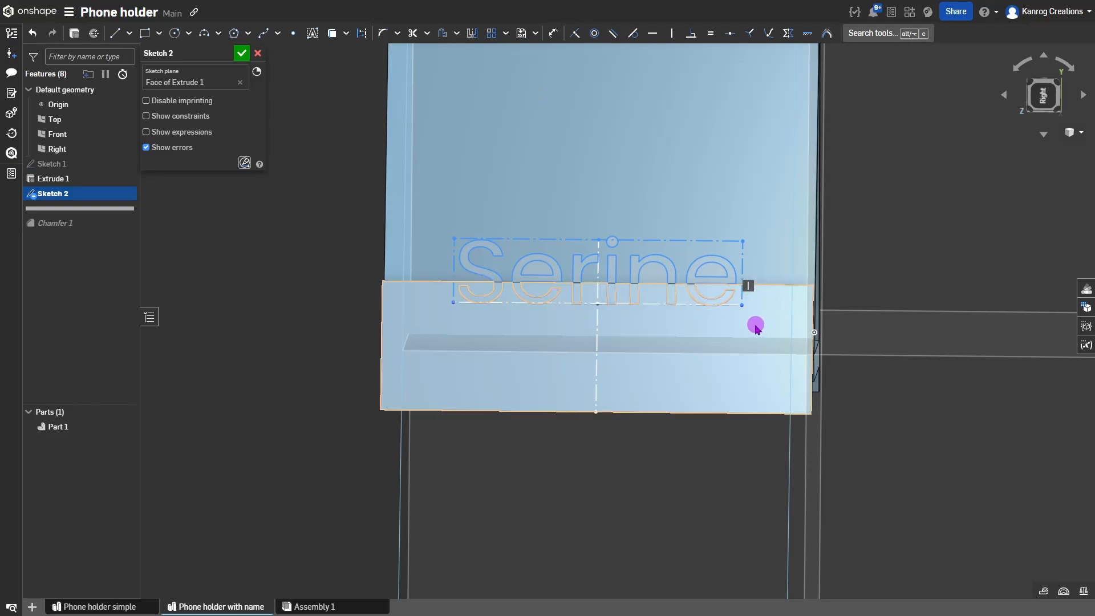
pyautogui.moveTo(742, 305); pyautogui.dragTo(714, 235)
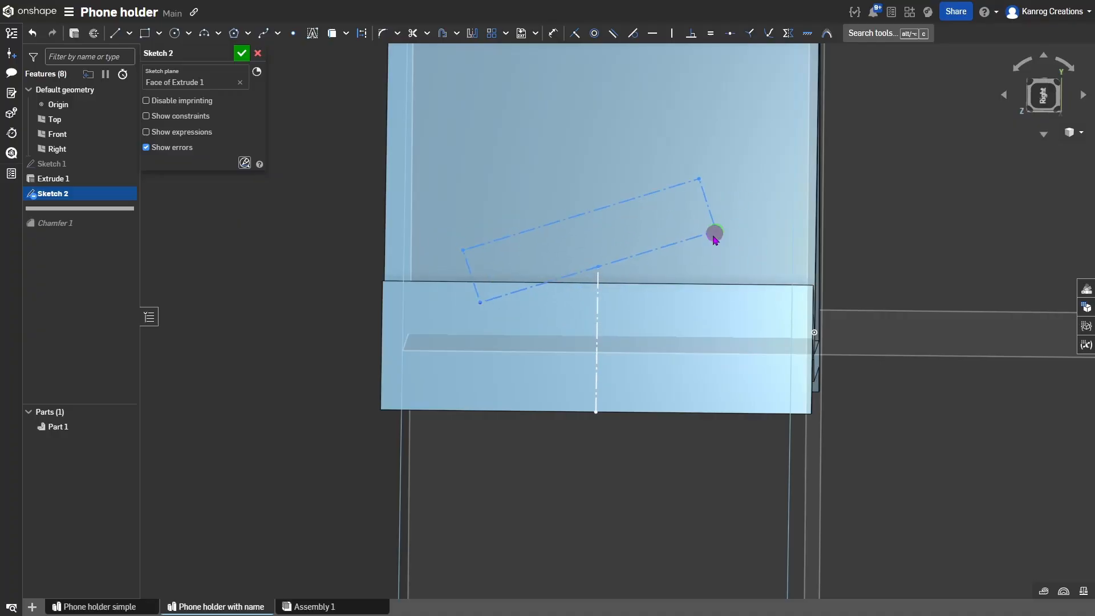
pyautogui.click(602, 267)
pyautogui.moveTo(601, 266); pyautogui.dragTo(682, 301)
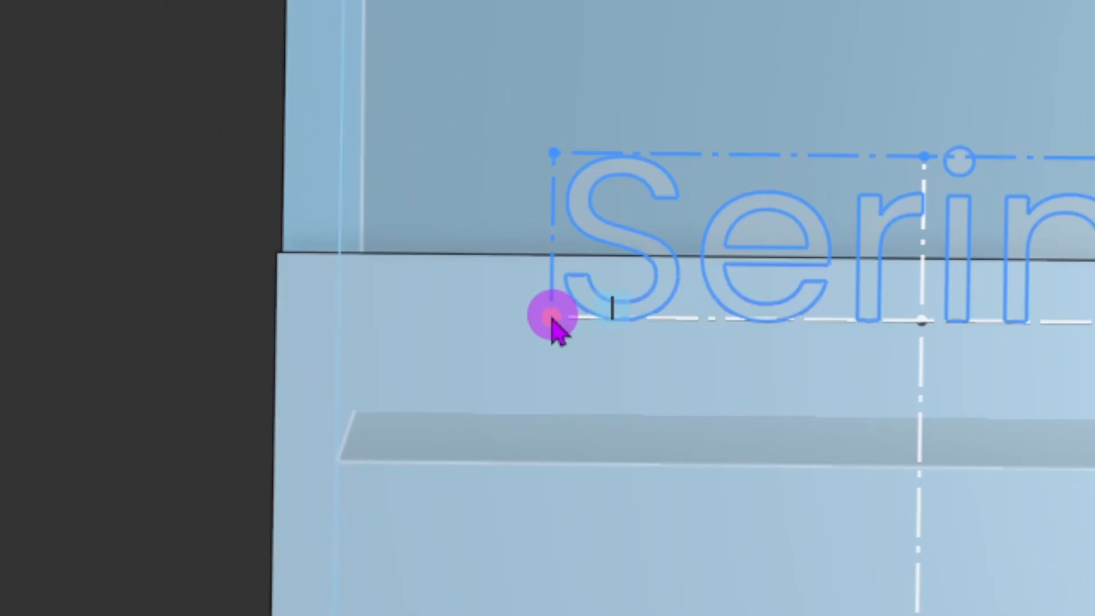
# Delete the Serine baseline's existing constraint and constrain the baseline again with V.
pyautogui.click(551, 318)
pyautogui.click(615, 317)
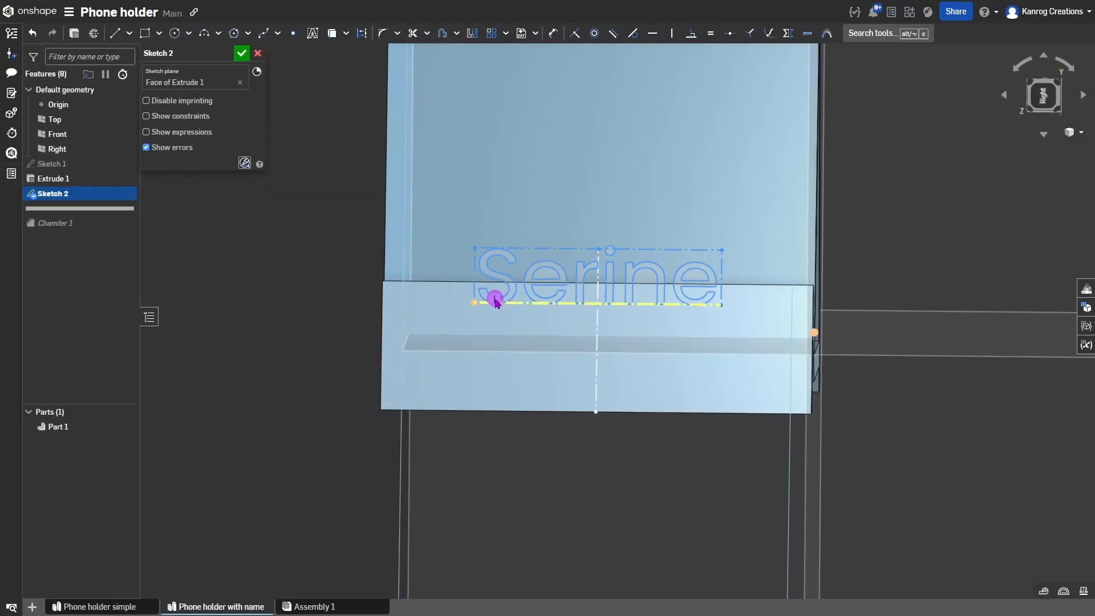
pyautogui.click(497, 303)
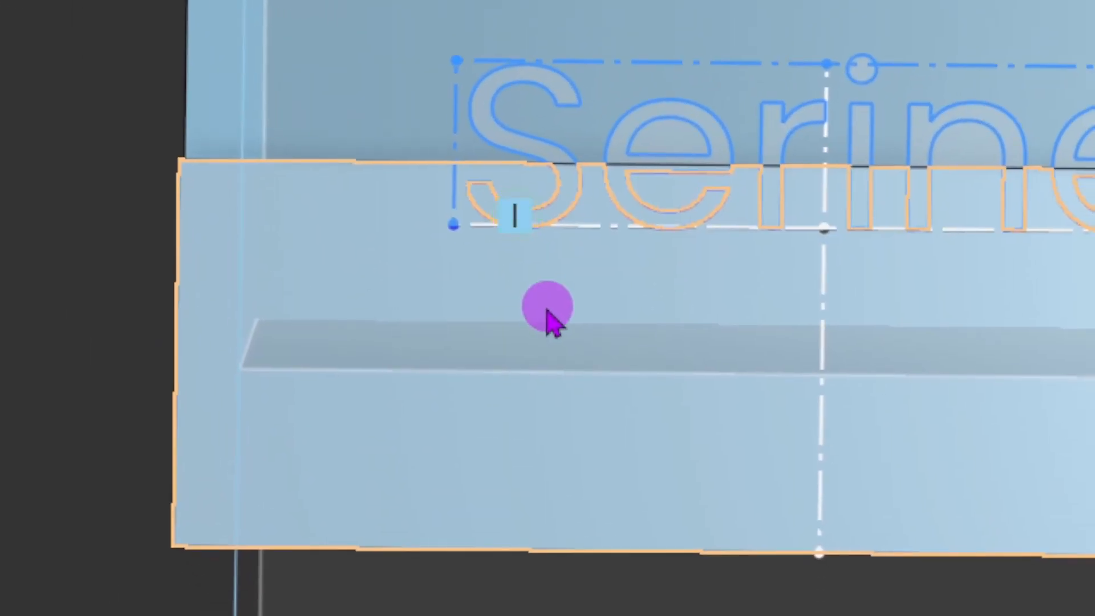
pyautogui.press('Delete')
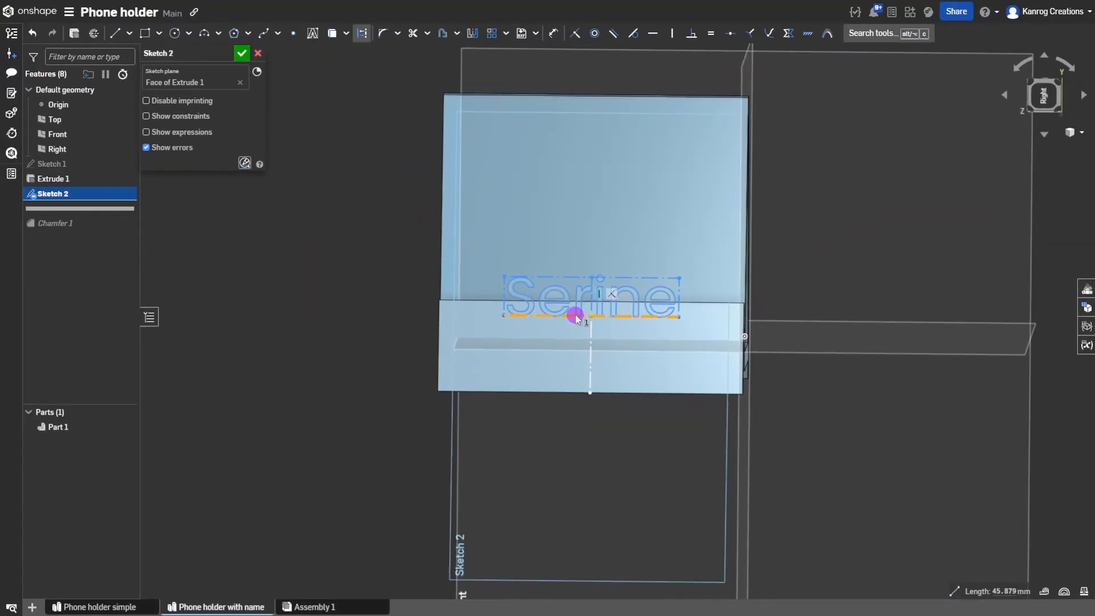
pyautogui.click(576, 316)
pyautogui.press('v')
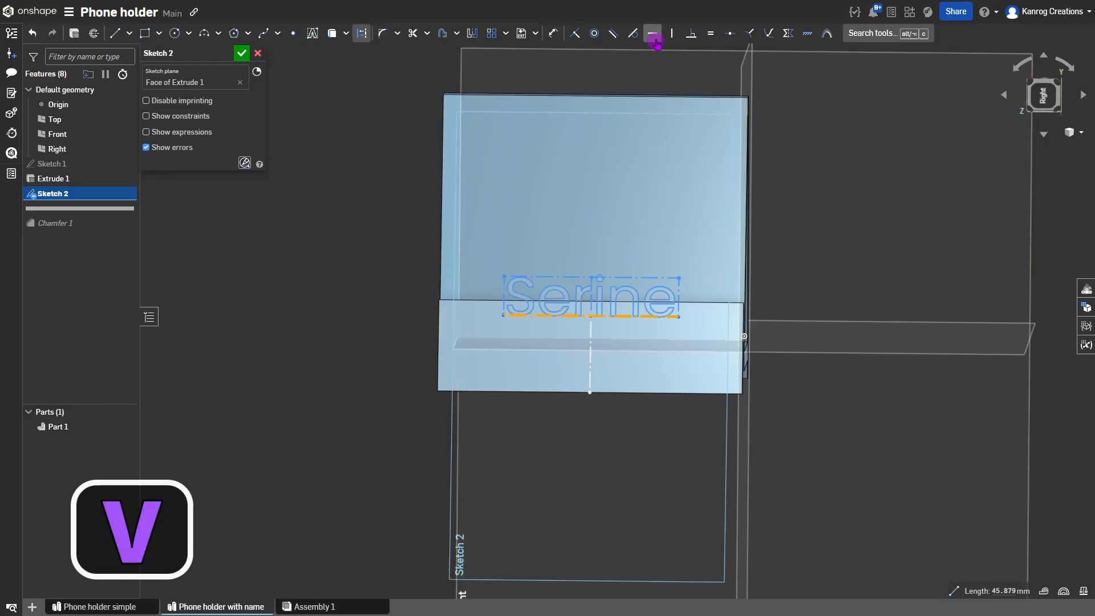
# Level the Serine text, nudge it up the face, and start a line from its top midpoint.
pyautogui.click(590, 320)
pyautogui.moveTo(593, 325); pyautogui.dragTo(598, 297)
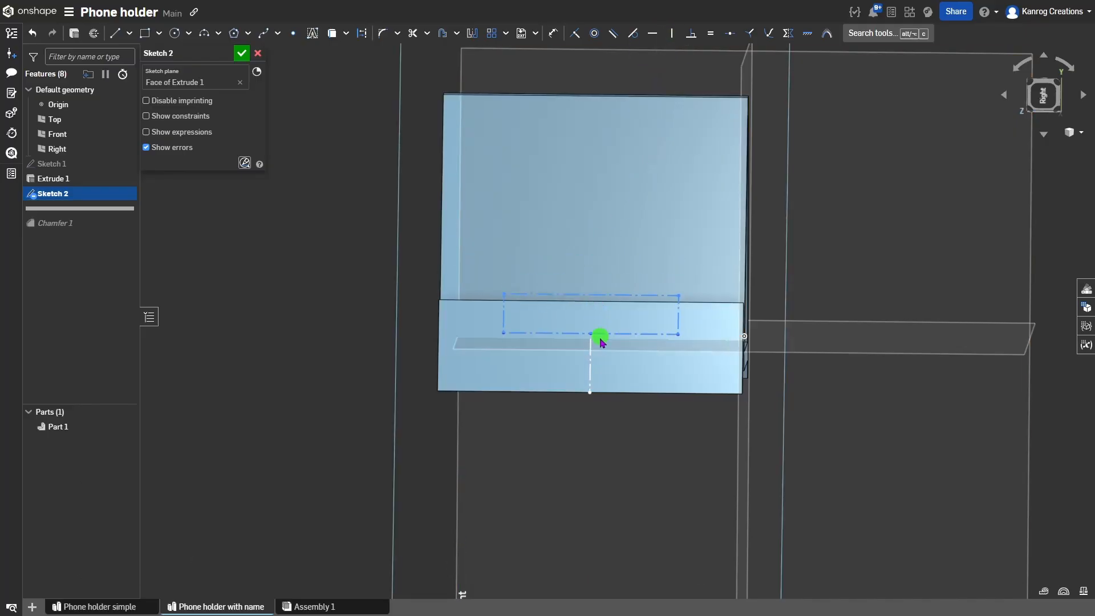
pyautogui.moveTo(599, 366); pyautogui.dragTo(599, 314)
pyautogui.moveTo(603, 354)
pyautogui.mouseDown()
pyautogui.moveTo(601, 374)
pyautogui.moveTo(593, 367)
pyautogui.mouseUp()
pyautogui.scroll(5, 553, 367)
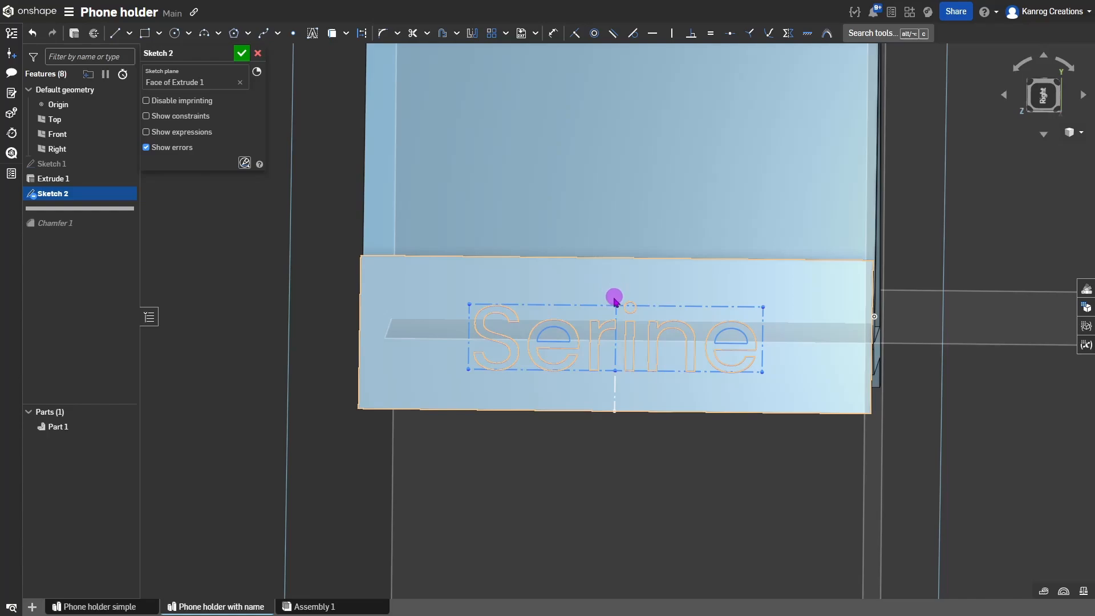
pyautogui.press('l')
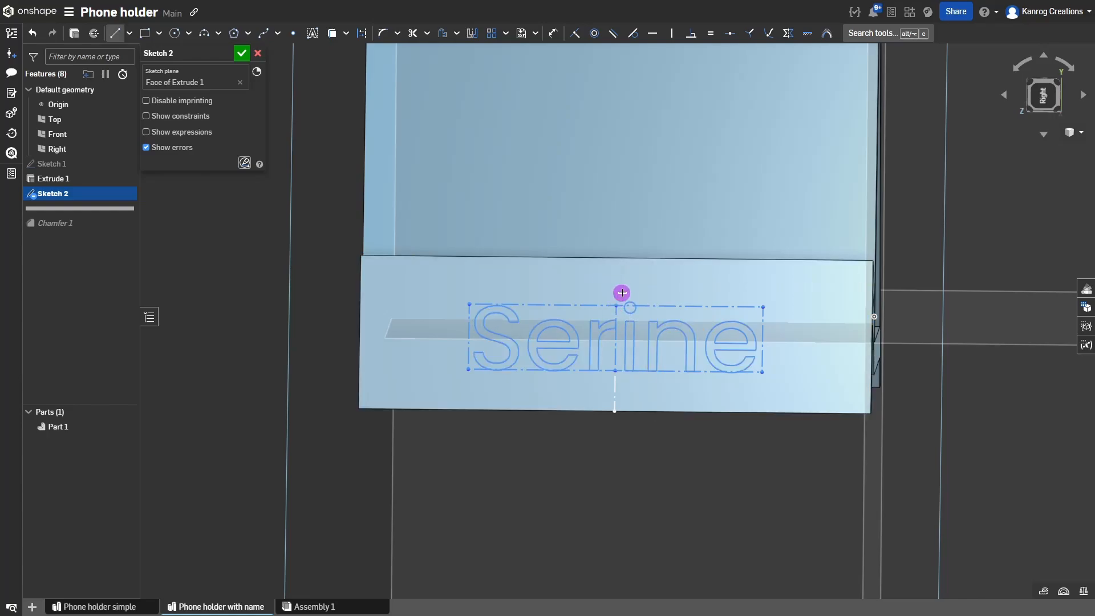
pyautogui.press('l')
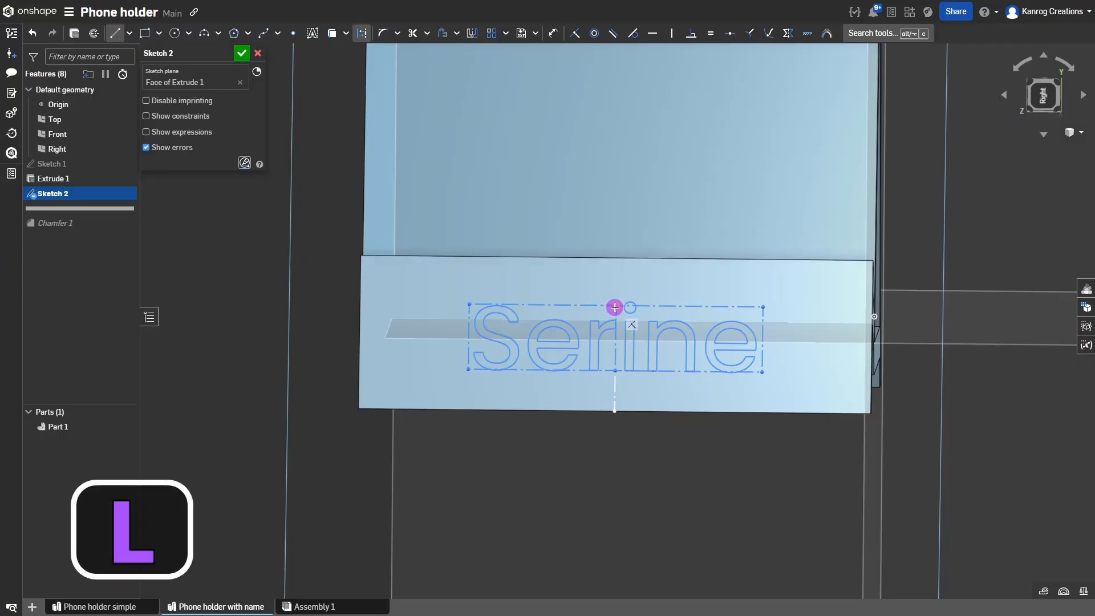
# End the line at the top edge and make the upper and lower vertical segments equal.
pyautogui.click(617, 258)
pyautogui.press('Escape')
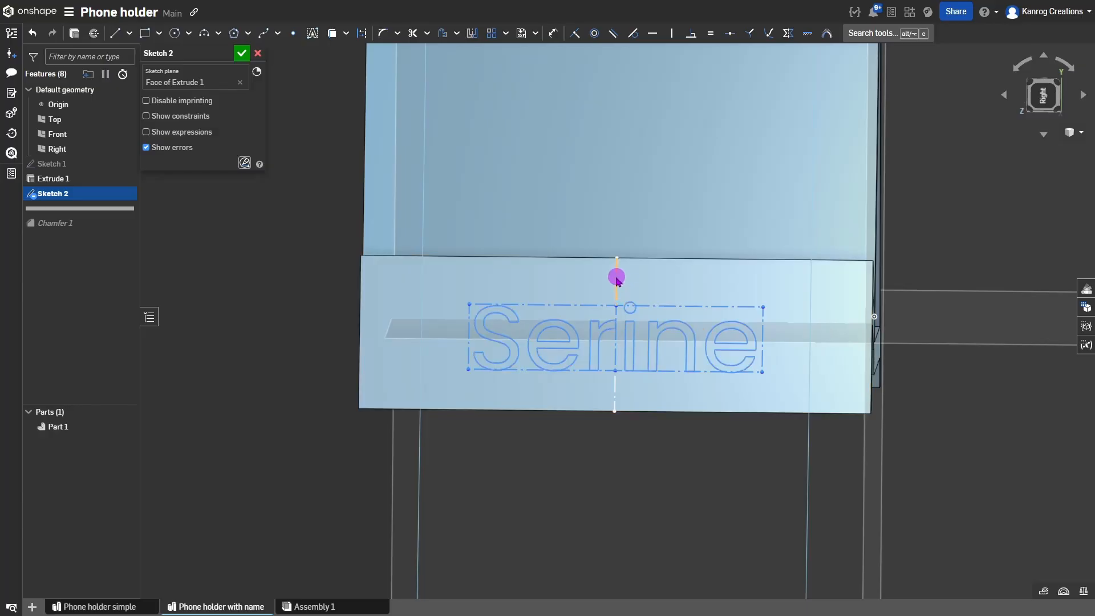
pyautogui.click(617, 278)
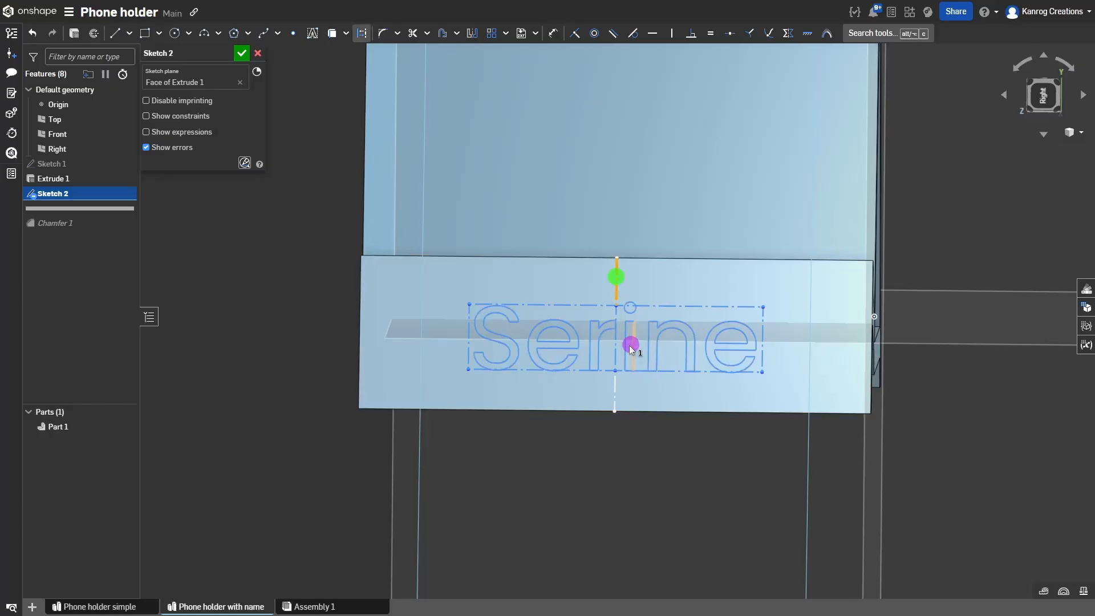
pyautogui.click(615, 388)
pyautogui.press('e')
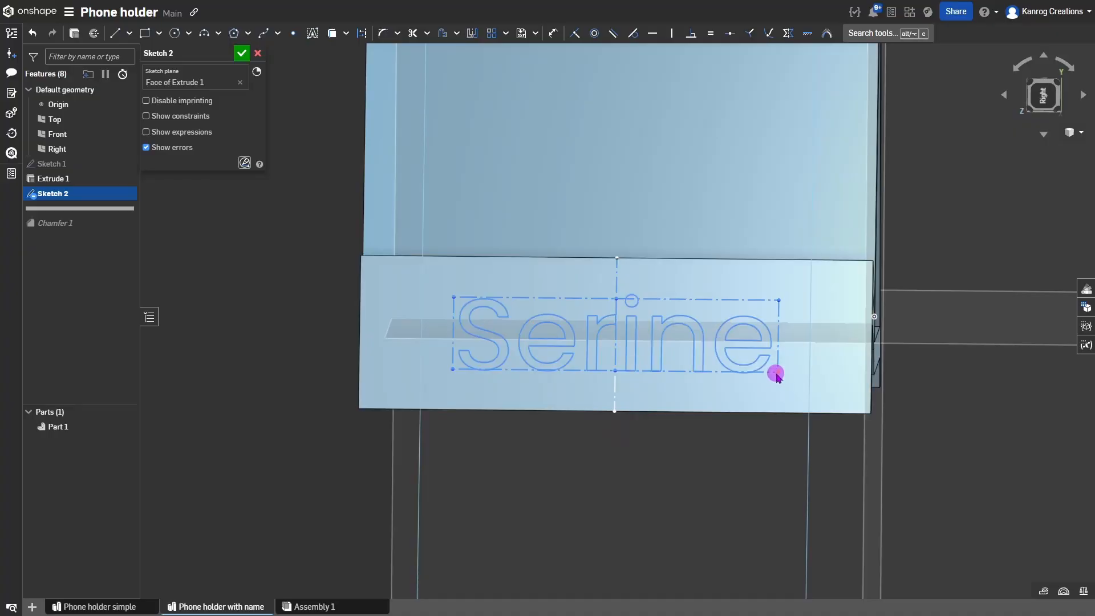
# Straighten the tilted text edge with Vertical and resize the Serine box across the lip.
pyautogui.moveTo(779, 372)
pyautogui.mouseDown()
pyautogui.moveTo(797, 385)
pyautogui.moveTo(772, 365)
pyautogui.moveTo(795, 377)
pyautogui.mouseUp()
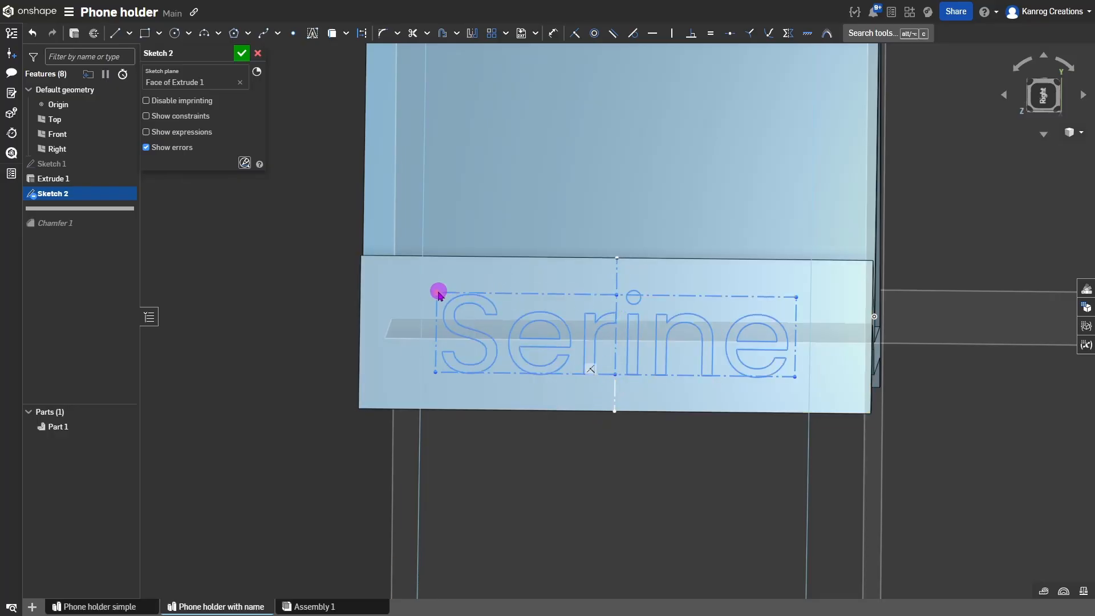
pyautogui.moveTo(437, 293); pyautogui.dragTo(455, 308)
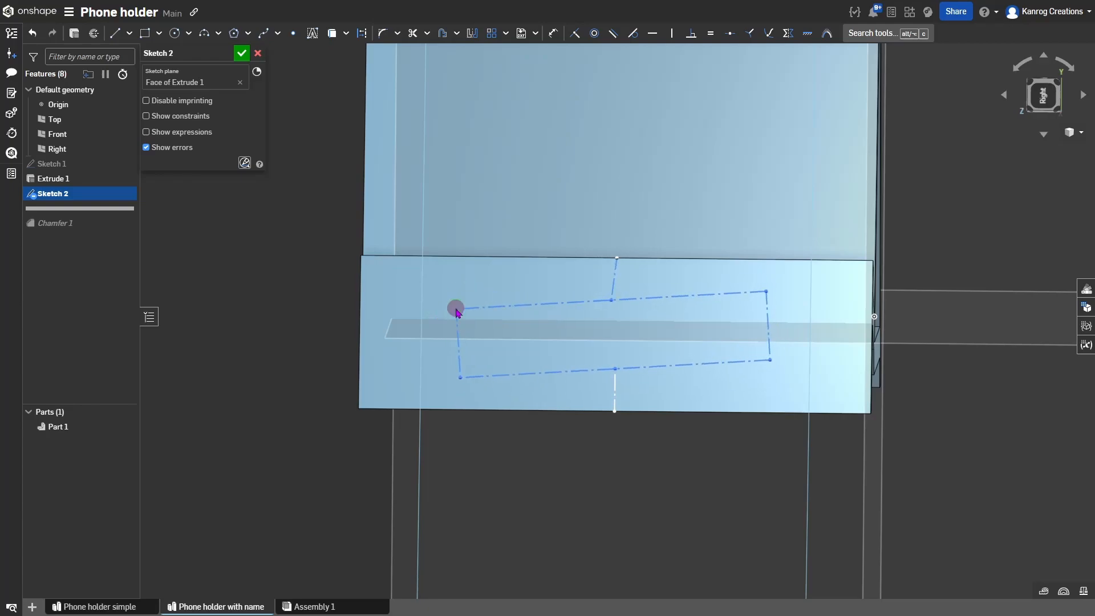
pyautogui.click(512, 307)
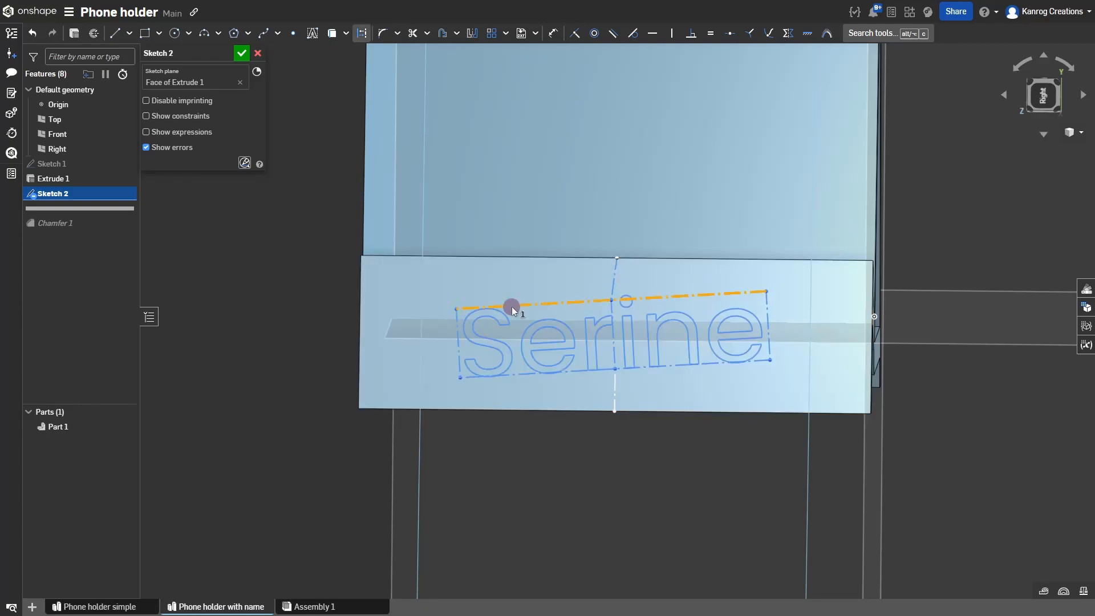
pyautogui.click(672, 34)
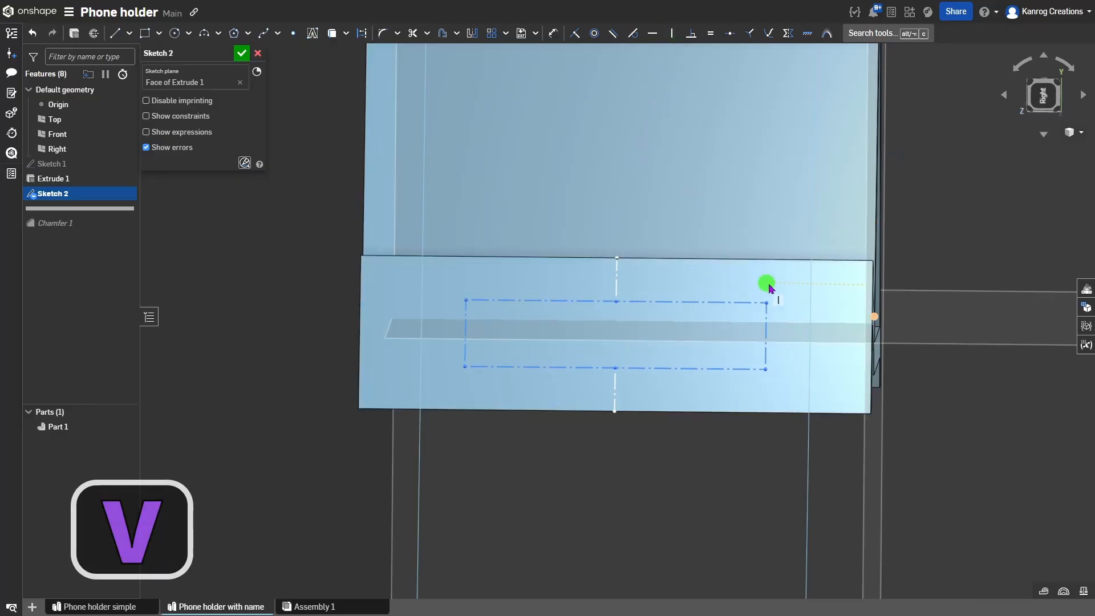
pyautogui.moveTo(770, 288)
pyautogui.mouseDown()
pyautogui.moveTo(845, 275)
pyautogui.moveTo(709, 264)
pyautogui.moveTo(723, 290)
pyautogui.moveTo(857, 294)
pyautogui.mouseUp()
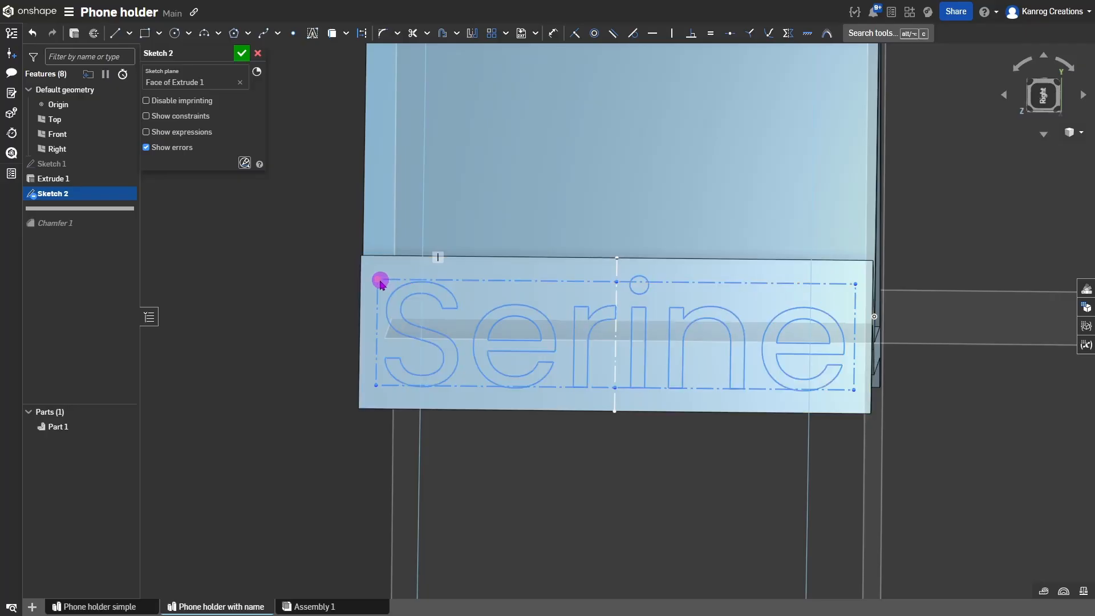
pyautogui.moveTo(379, 281); pyautogui.dragTo(440, 299)
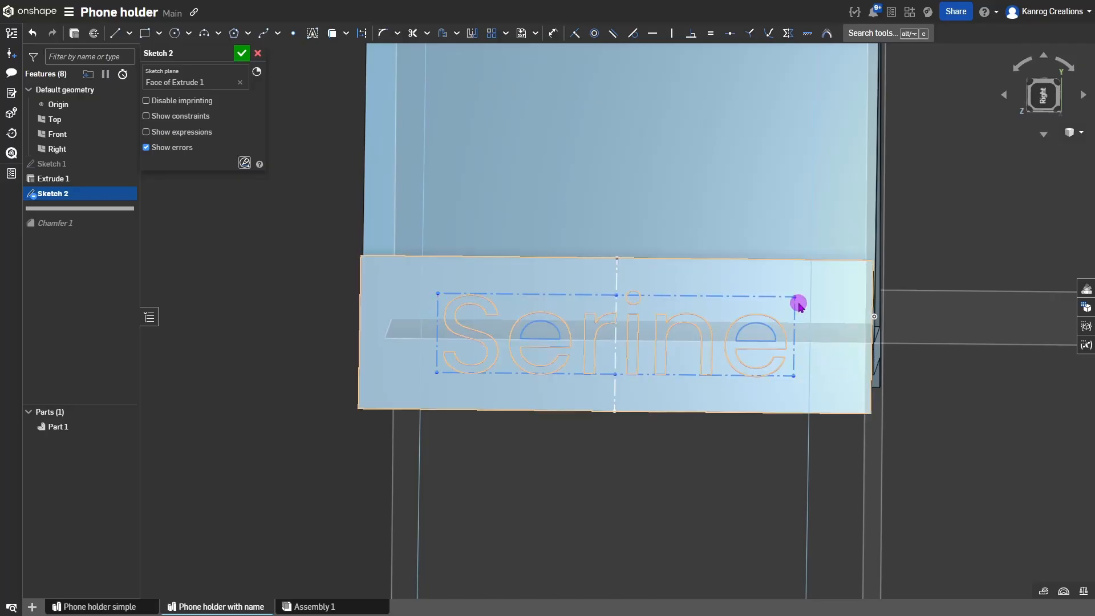
pyautogui.moveTo(795, 297); pyautogui.dragTo(810, 275)
# Draw horizontal construction lines from the text box's side midpoints out to the face's left and right edges.
pyautogui.press('l')
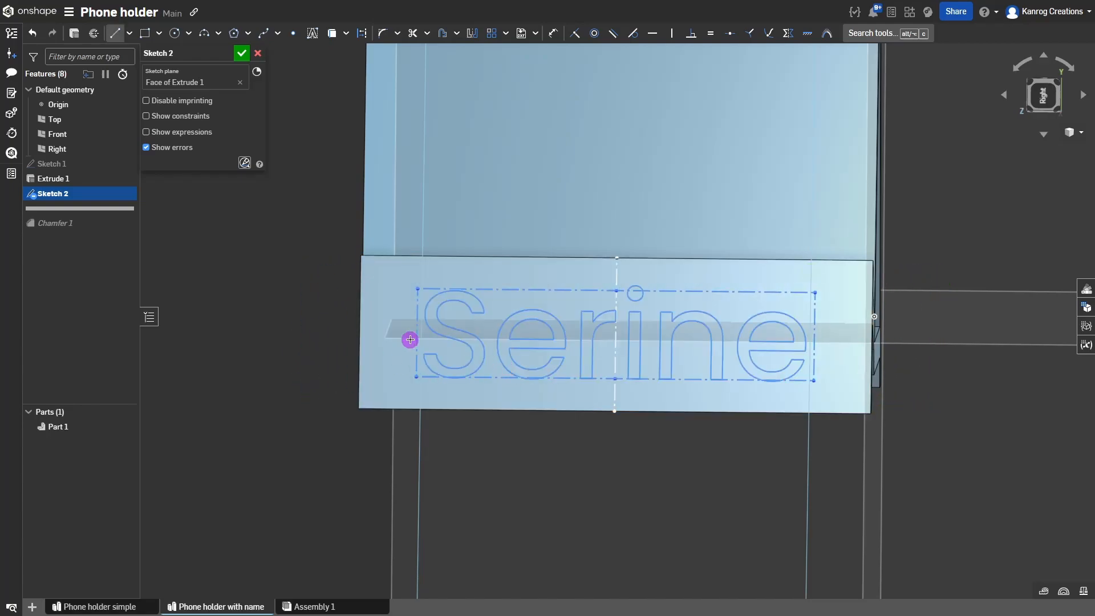
pyautogui.click(415, 330)
pyautogui.press('q')
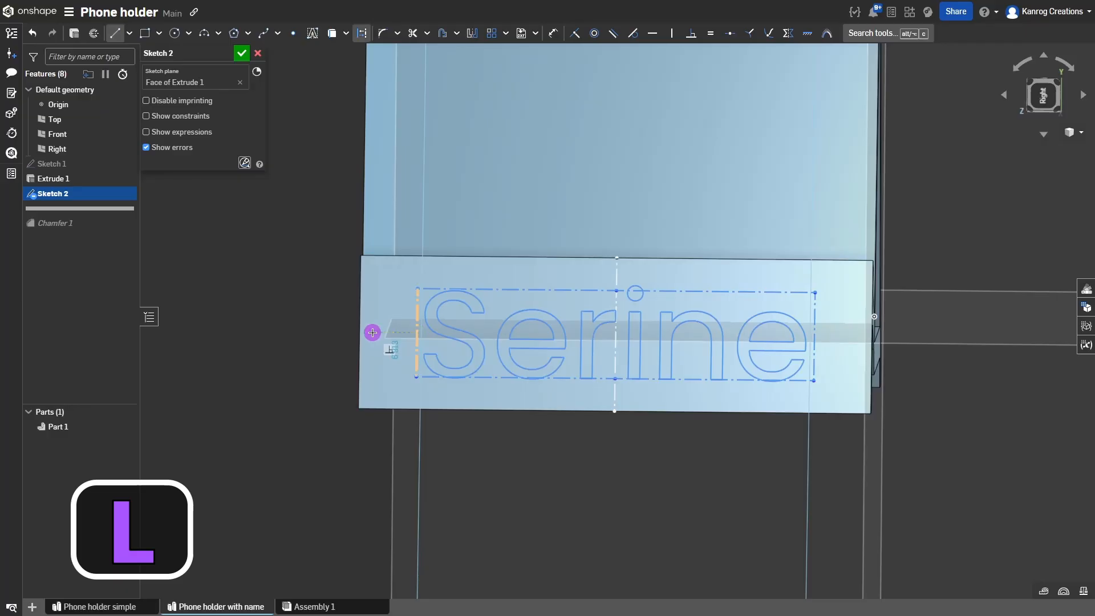
pyautogui.click(361, 332)
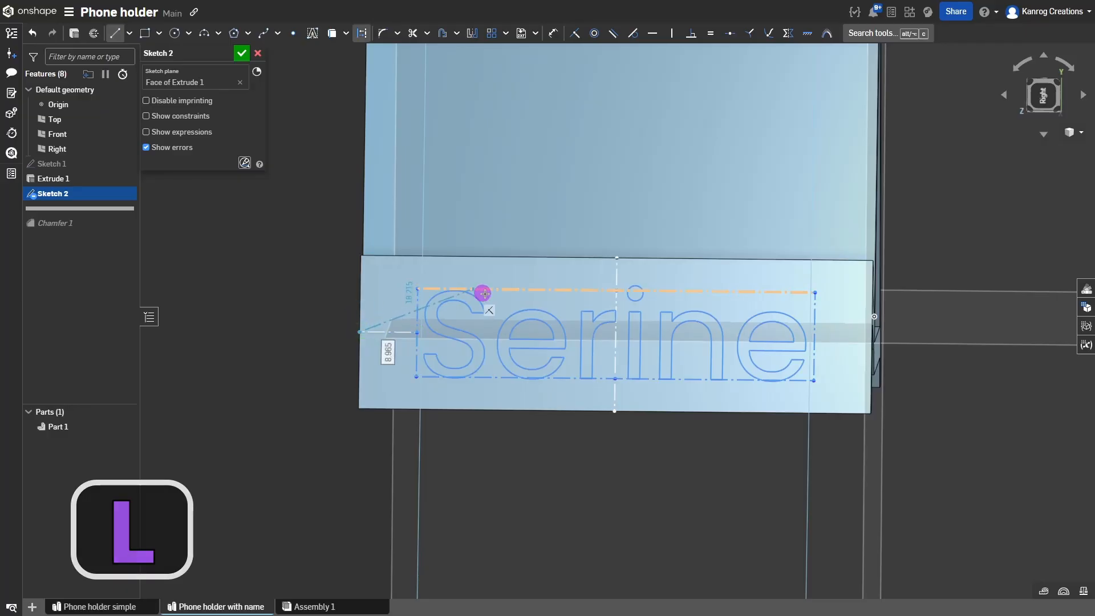
pyautogui.press('Escape')
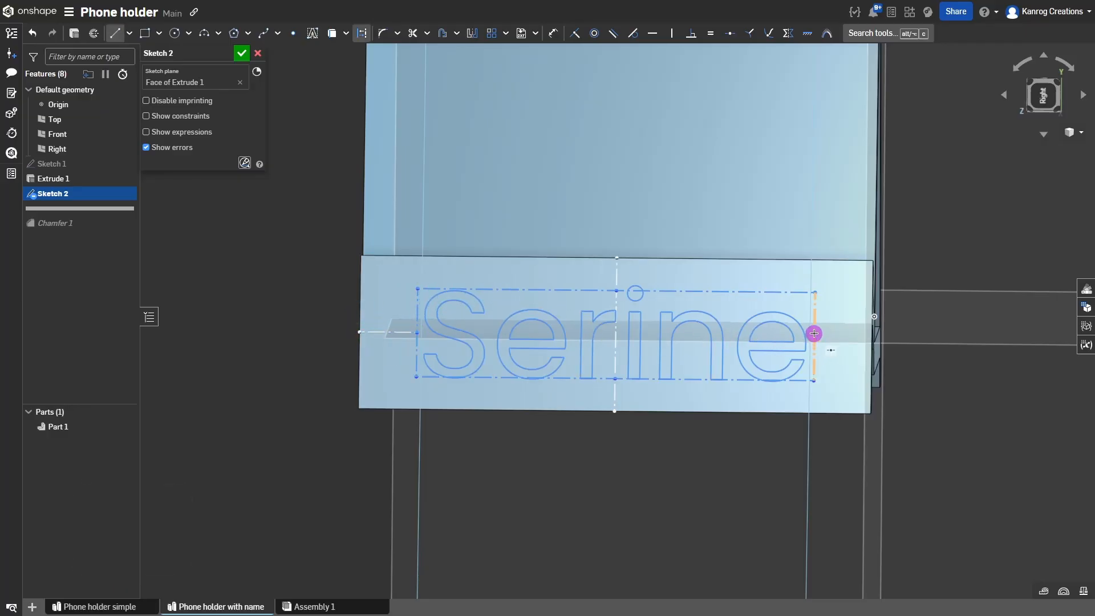
pyautogui.click(868, 336)
pyautogui.press('Escape')
pyautogui.press('Escape')
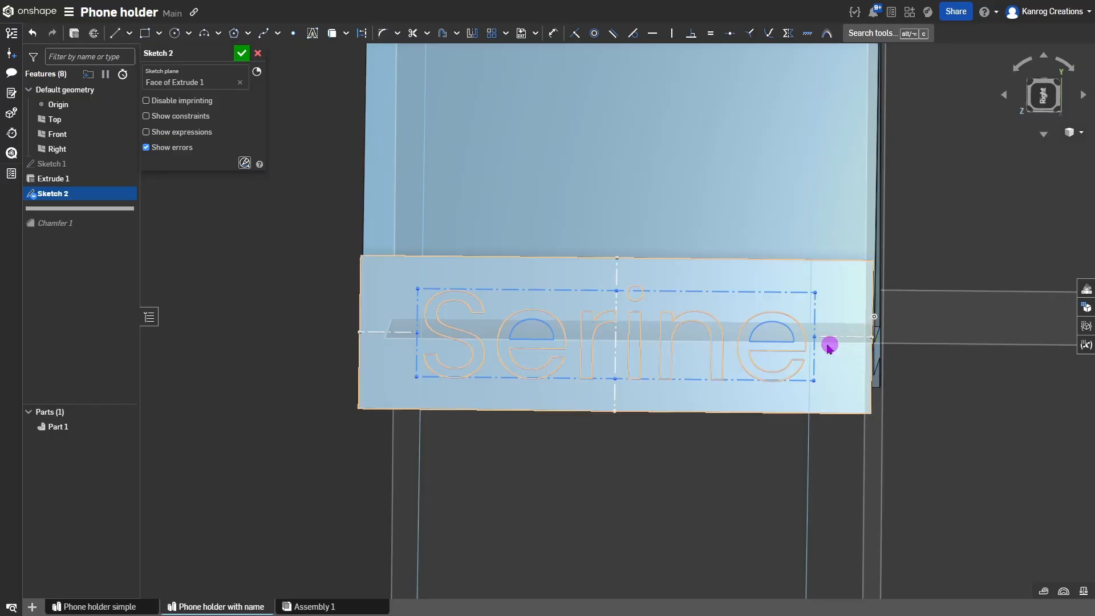
# Make the two side construction lines equal length and adjust the text box's top corners.
pyautogui.moveTo(816, 292)
pyautogui.mouseDown()
pyautogui.moveTo(853, 294)
pyautogui.moveTo(831, 288)
pyautogui.mouseUp()
pyautogui.click(847, 337)
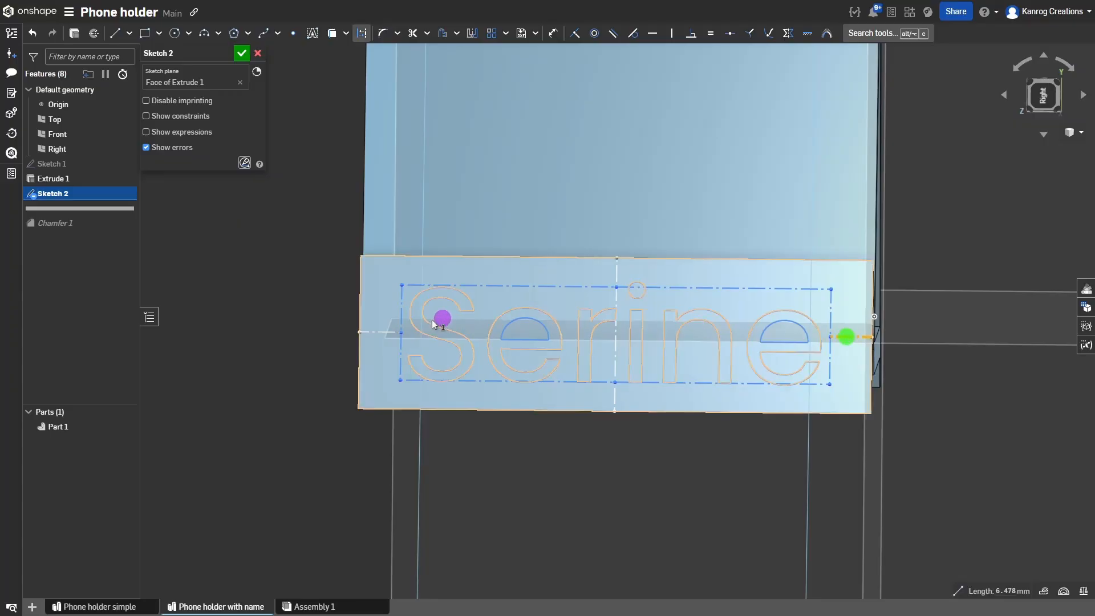
pyautogui.press('e')
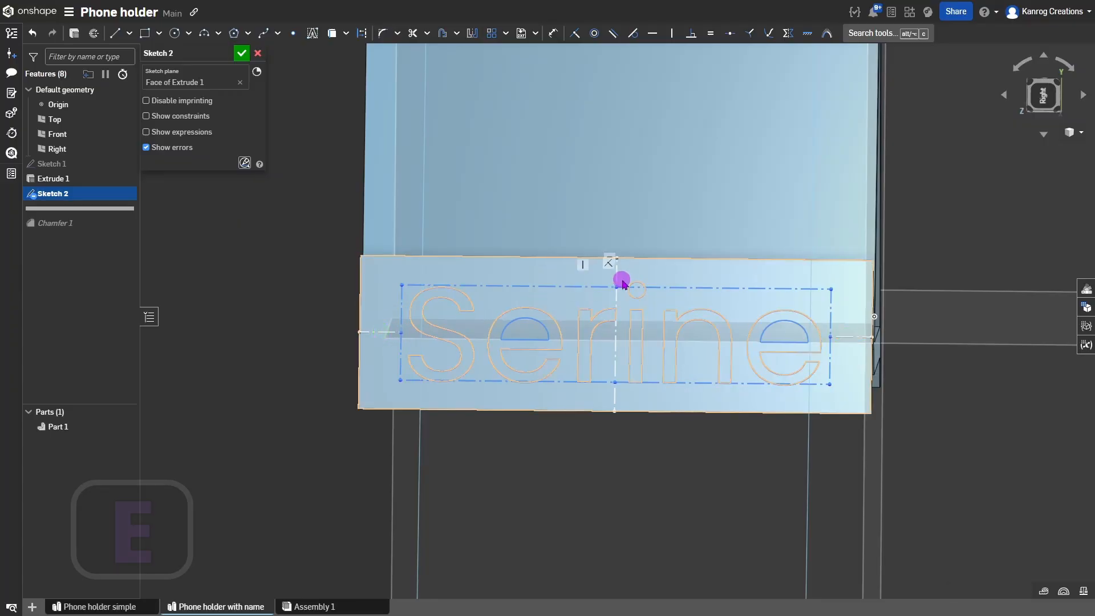
pyautogui.moveTo(399, 288)
pyautogui.mouseDown()
pyautogui.moveTo(369, 274)
pyautogui.moveTo(455, 304)
pyautogui.moveTo(391, 289)
pyautogui.moveTo(435, 306)
pyautogui.moveTo(434, 292)
pyautogui.mouseUp()
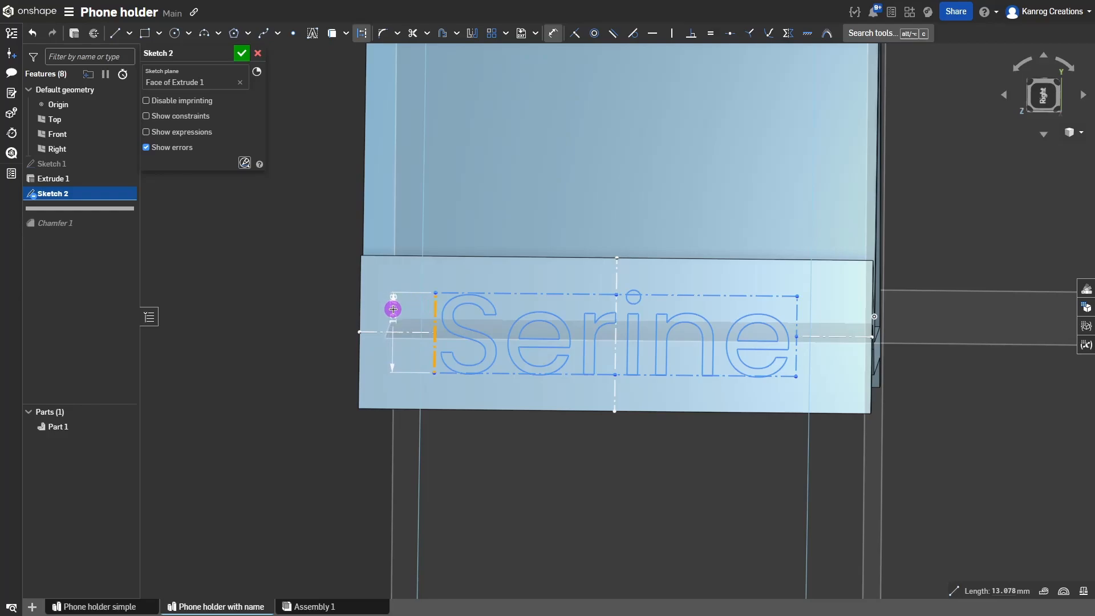
pyautogui.press('Escape')
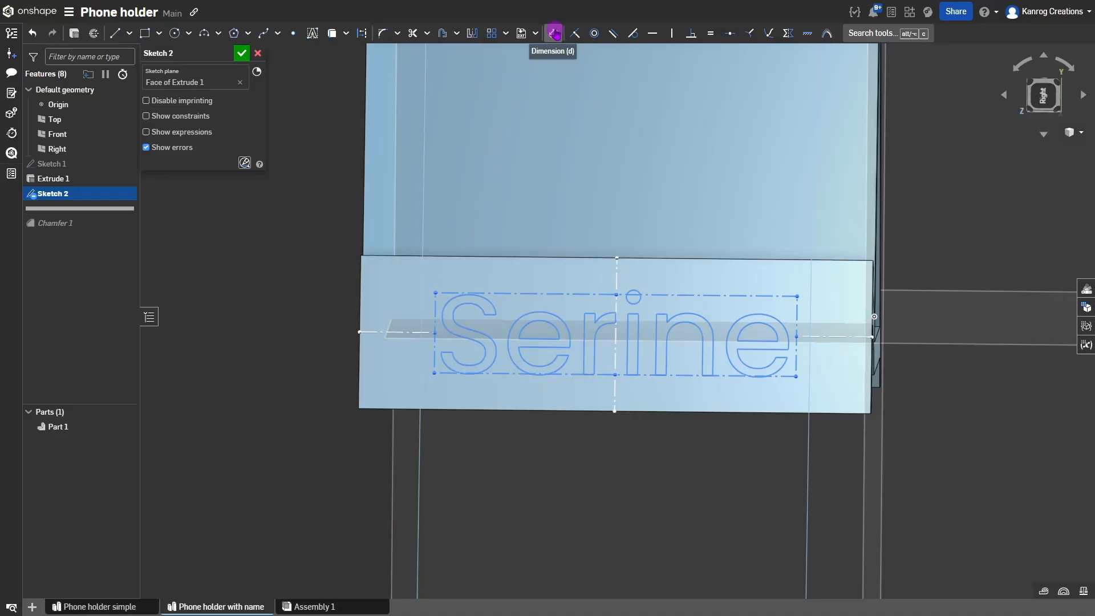
pyautogui.press('d')
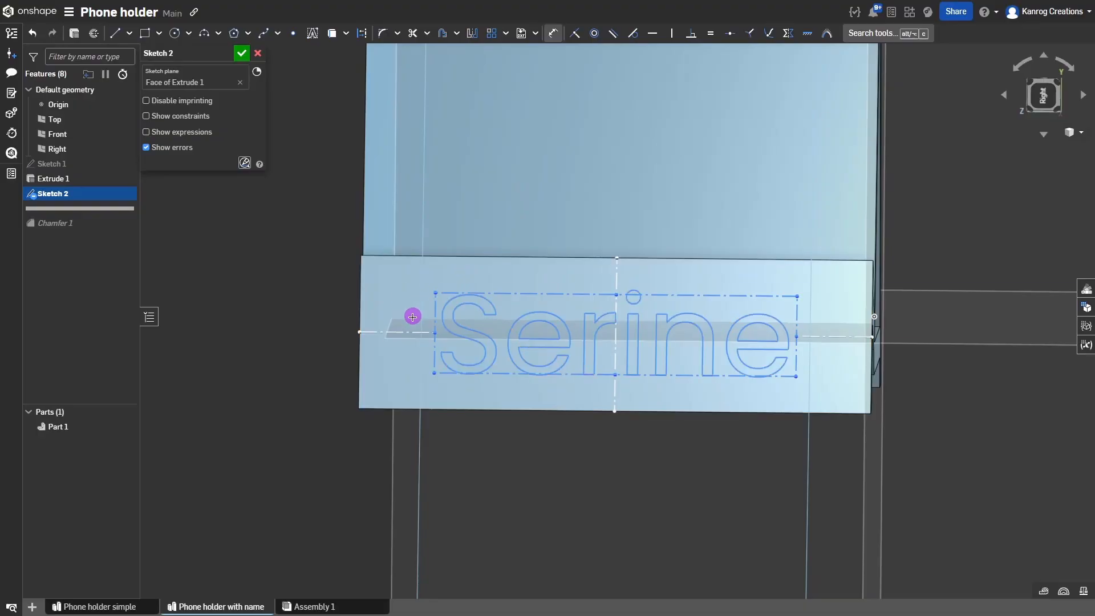
# Dimension the left construction line at 8 mm, then step the value down to 3 mm.
pyautogui.click(403, 331)
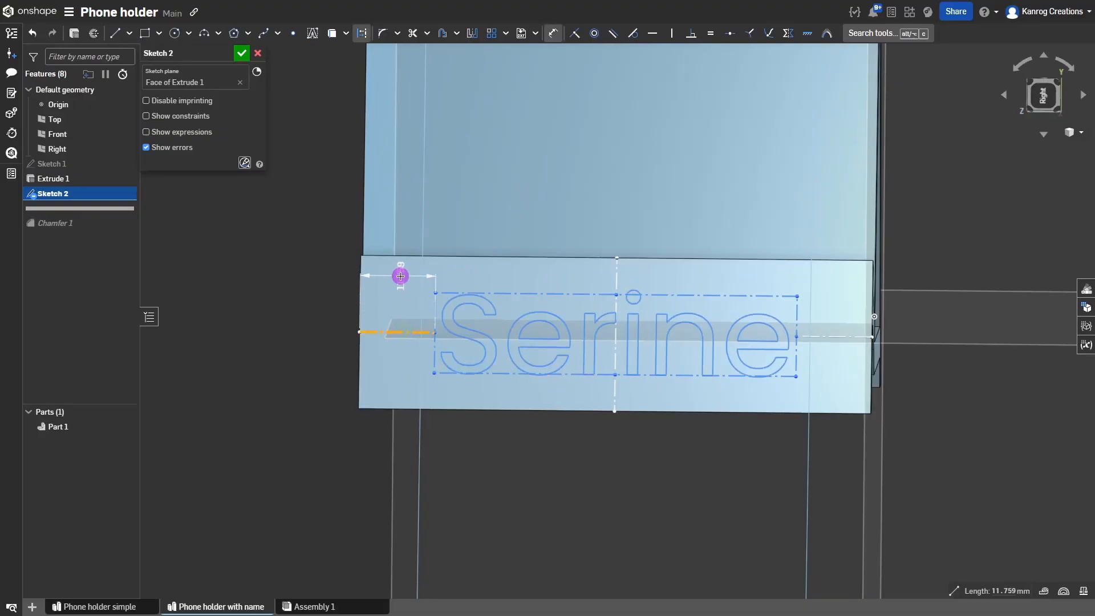
pyautogui.click(400, 276)
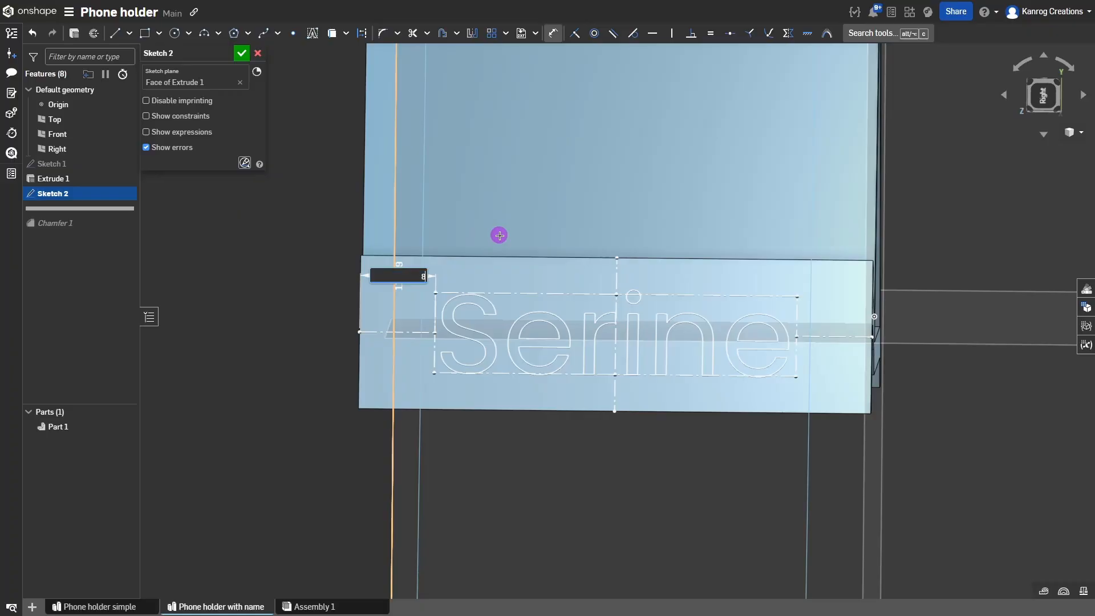
pyautogui.write('8')
pyautogui.press('Return')
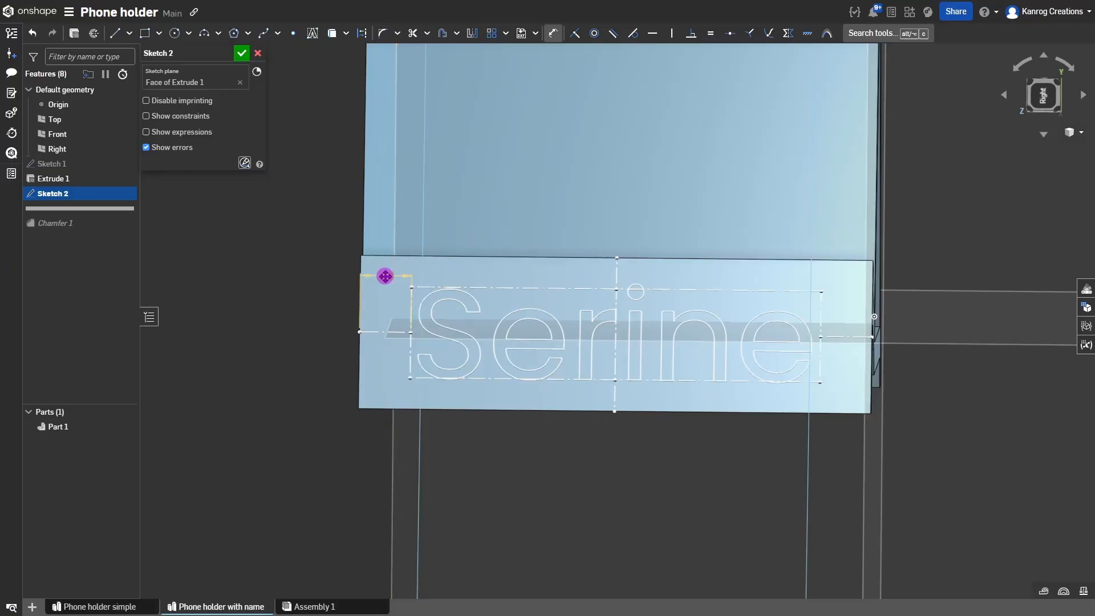
pyautogui.moveTo(357, 278); pyautogui.dragTo(325, 308)
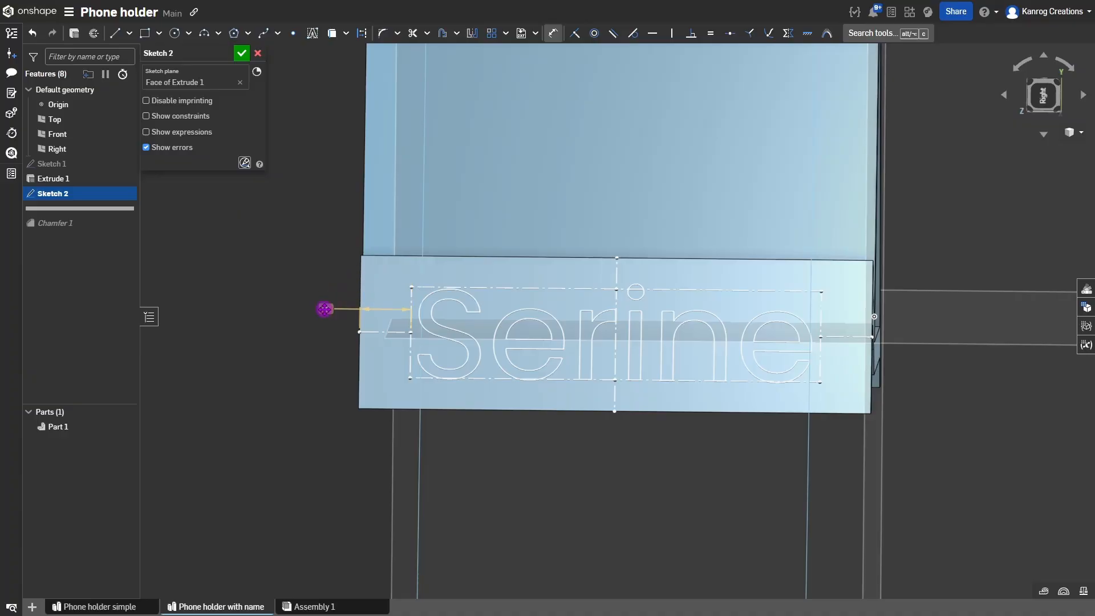
pyautogui.click(325, 309)
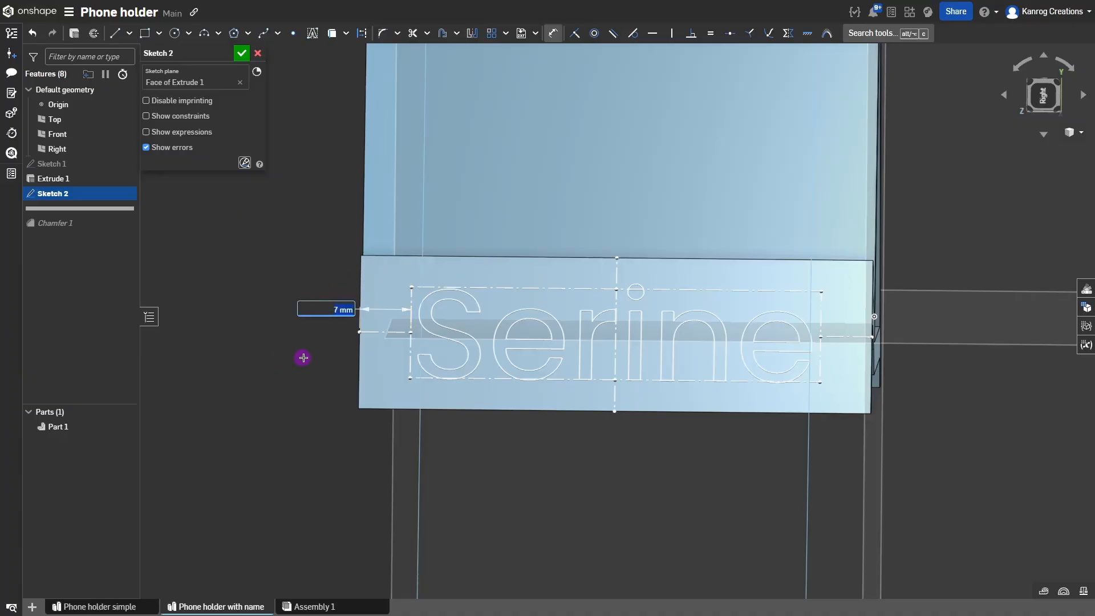
pyautogui.press('Down')
pyautogui.press('Down')
pyautogui.press('Up')
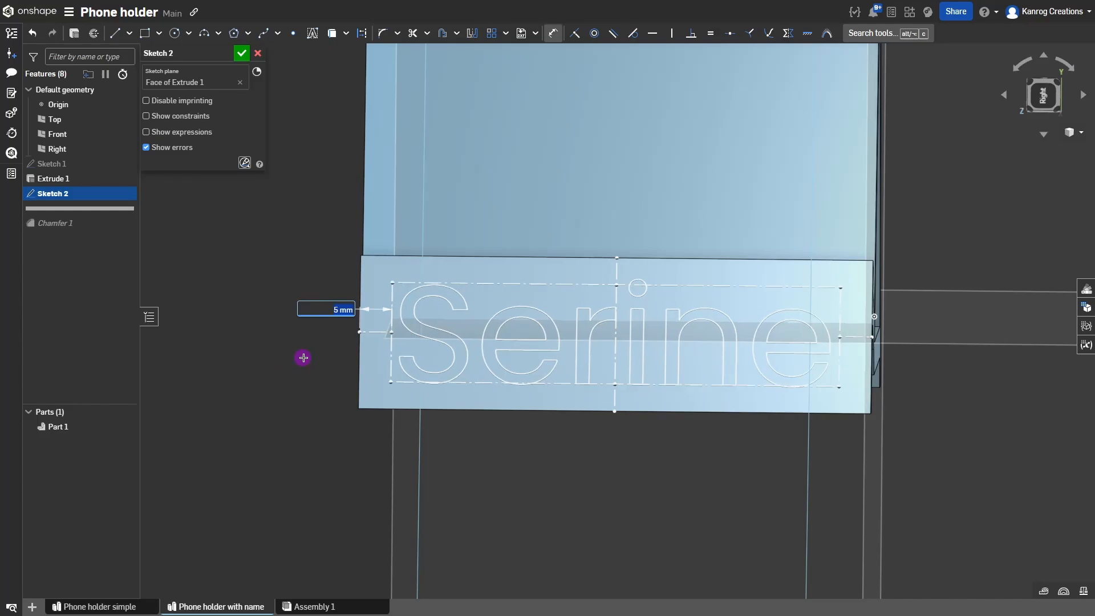
pyautogui.press('Down')
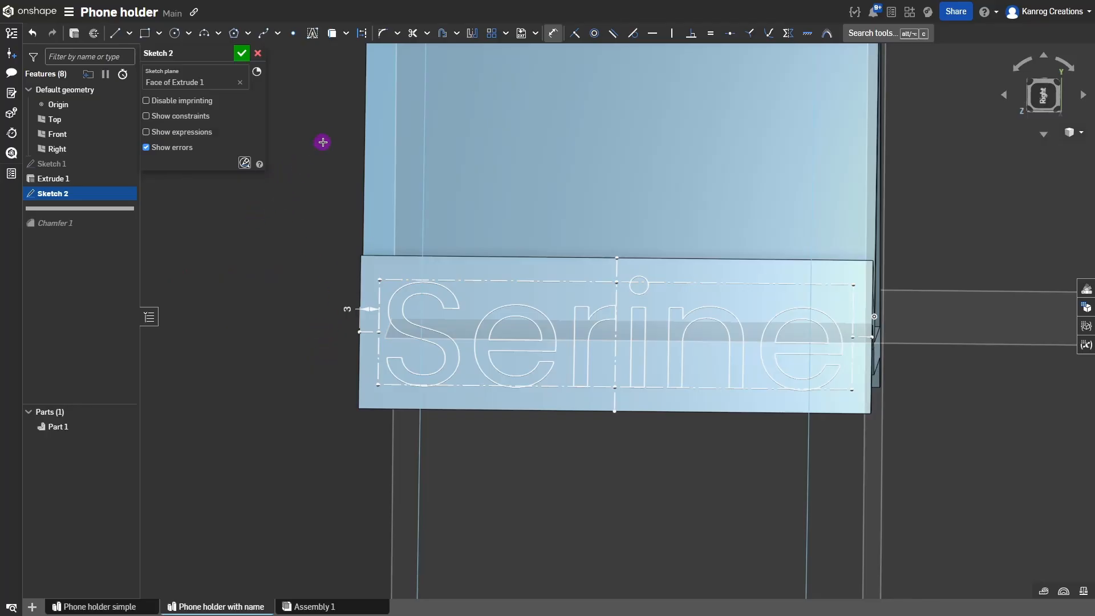
# Close Sketch 2 and bring the phone holder's front plate into an angled view.
pyautogui.click(240, 56)
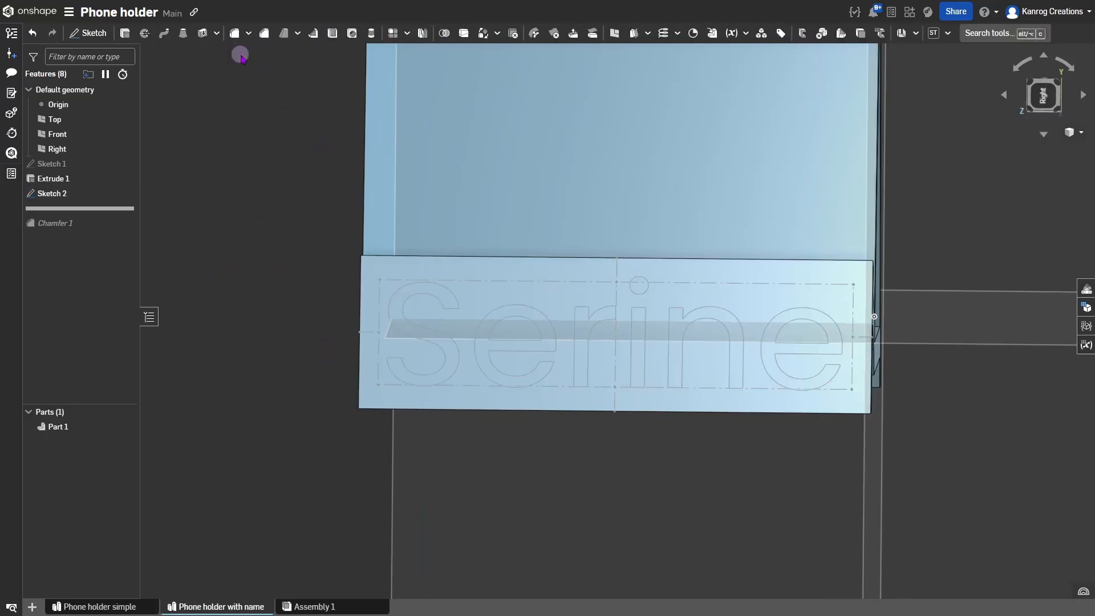
pyautogui.moveTo(502, 311)
pyautogui.mouseDown(button='right')
pyautogui.moveTo(525, 300)
pyautogui.moveTo(531, 322)
pyautogui.mouseUp(button='right')
pyautogui.scroll(-3, 532, 323)
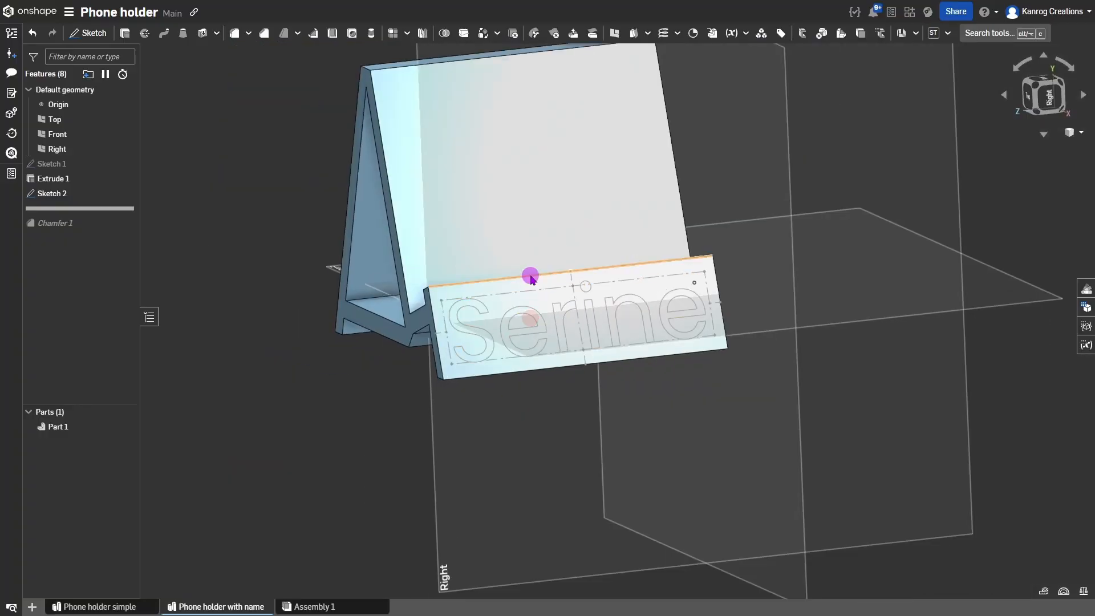
pyautogui.moveTo(544, 331); pyautogui.dragTo(603, 400, button='middle')
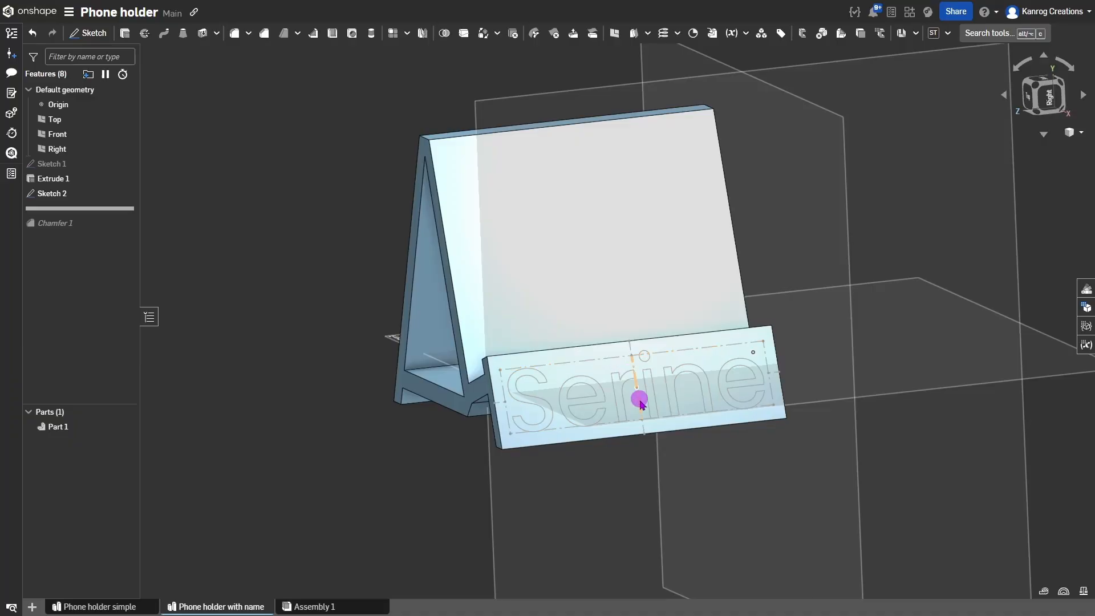
pyautogui.scroll(3, 633, 396)
pyautogui.moveTo(621, 396); pyautogui.dragTo(606, 379, button='right')
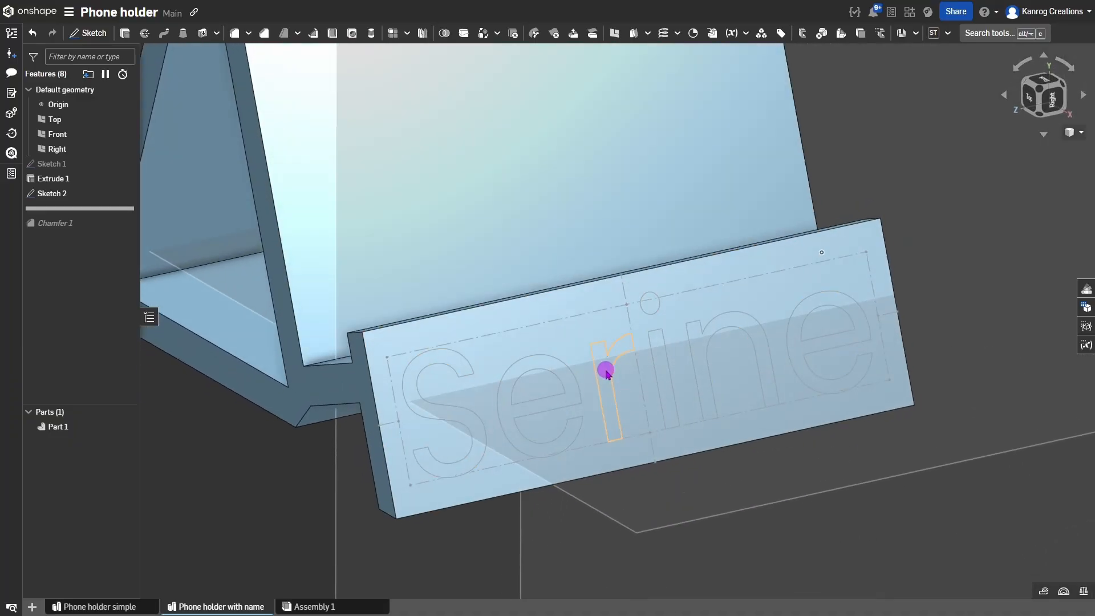
# Select the letter r and e regions to inspect them, then clear the selection.
pyautogui.click(606, 369)
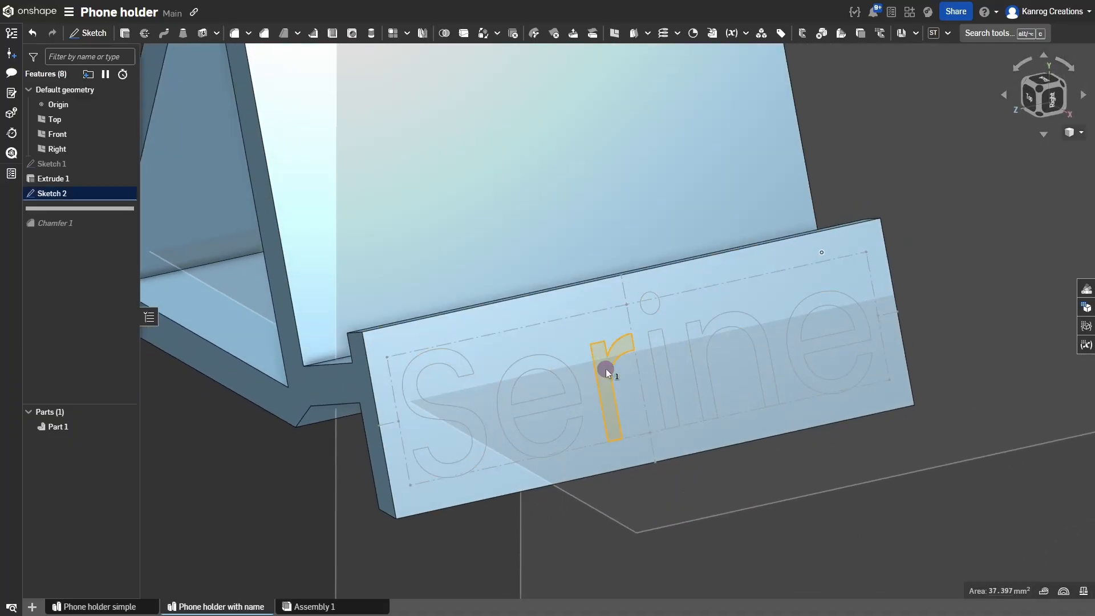
pyautogui.click(550, 363)
pyautogui.click(309, 477)
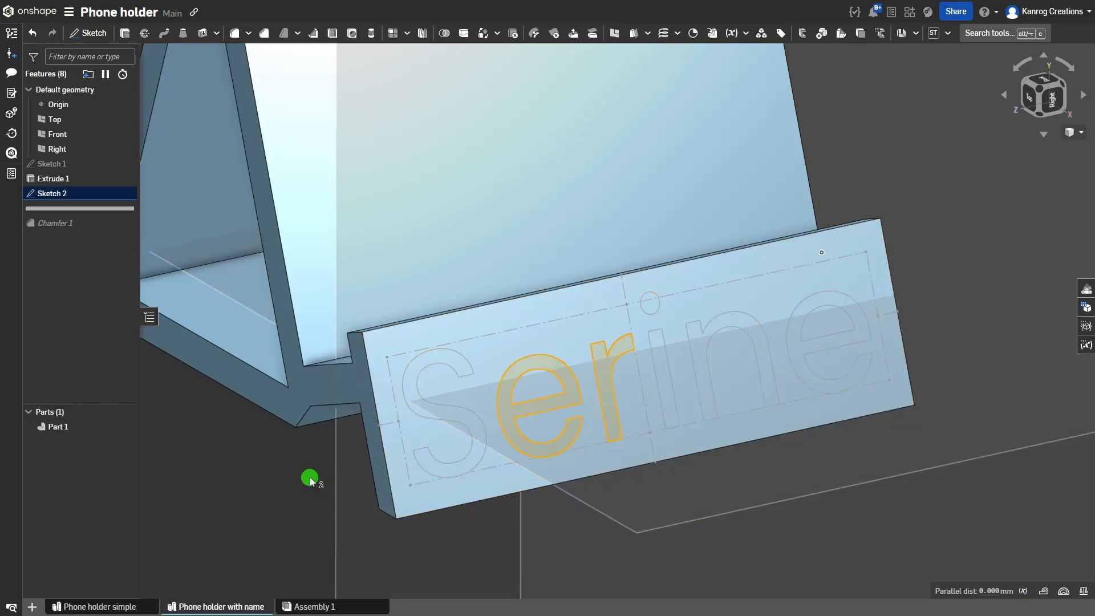
pyautogui.scroll(-3, 607, 391)
pyautogui.scroll(1, 609, 378)
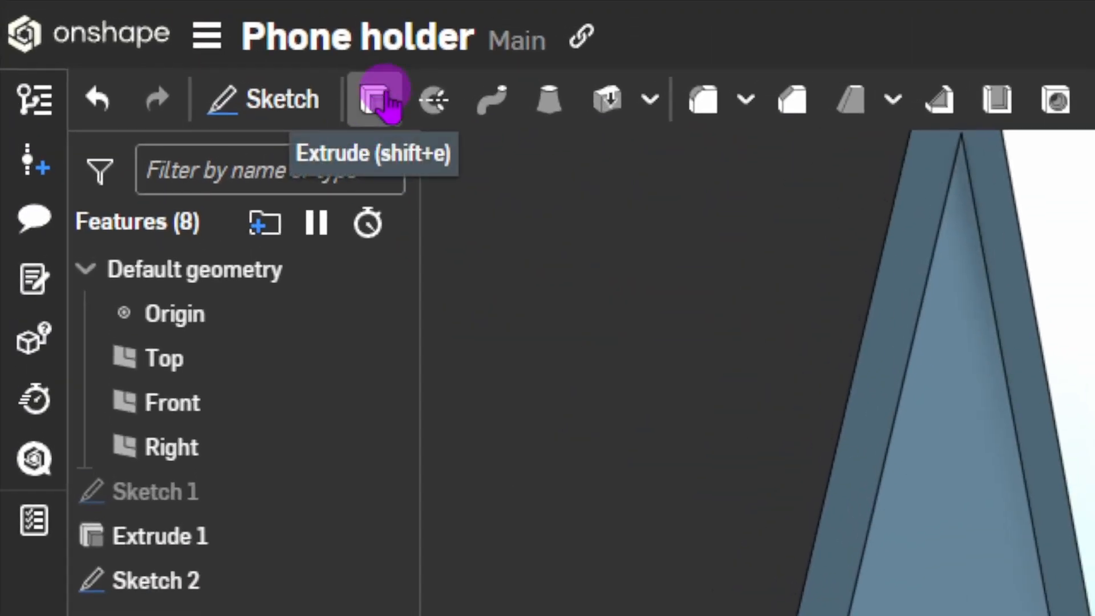
# Start an extrude set to Remove with a 1.5 mm depth.
pyautogui.hotkey('shift', 'e')
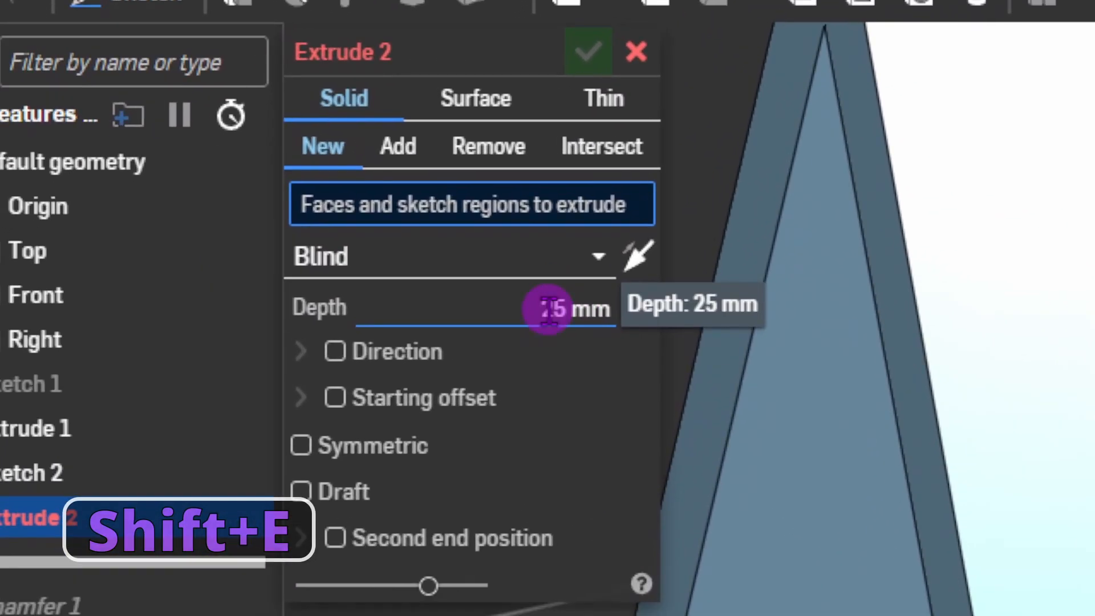
pyautogui.click(548, 309)
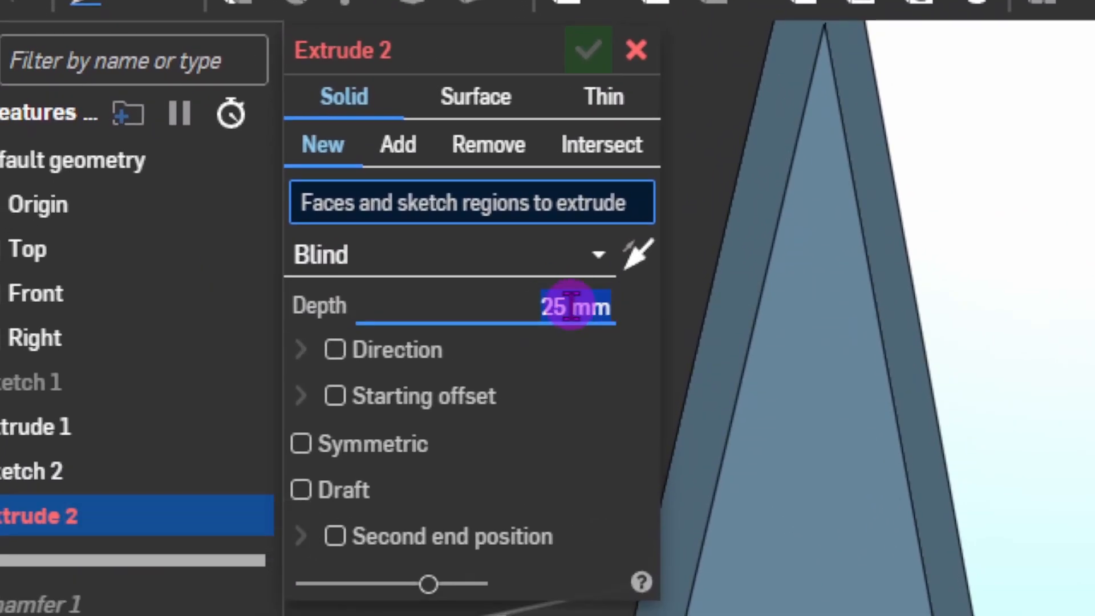
pyautogui.write('1.5')
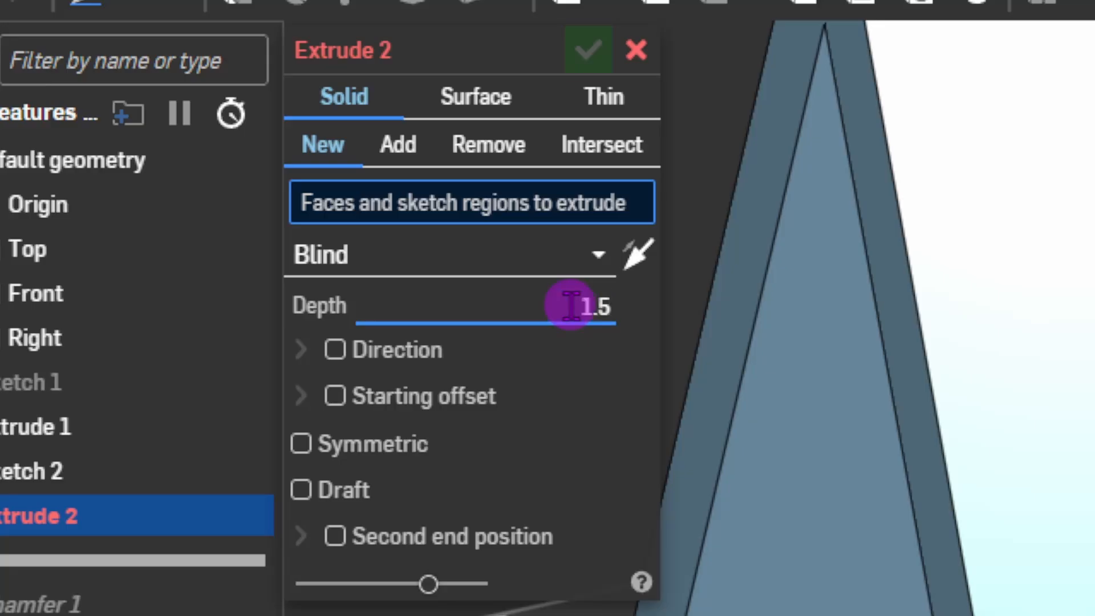
pyautogui.press('Return')
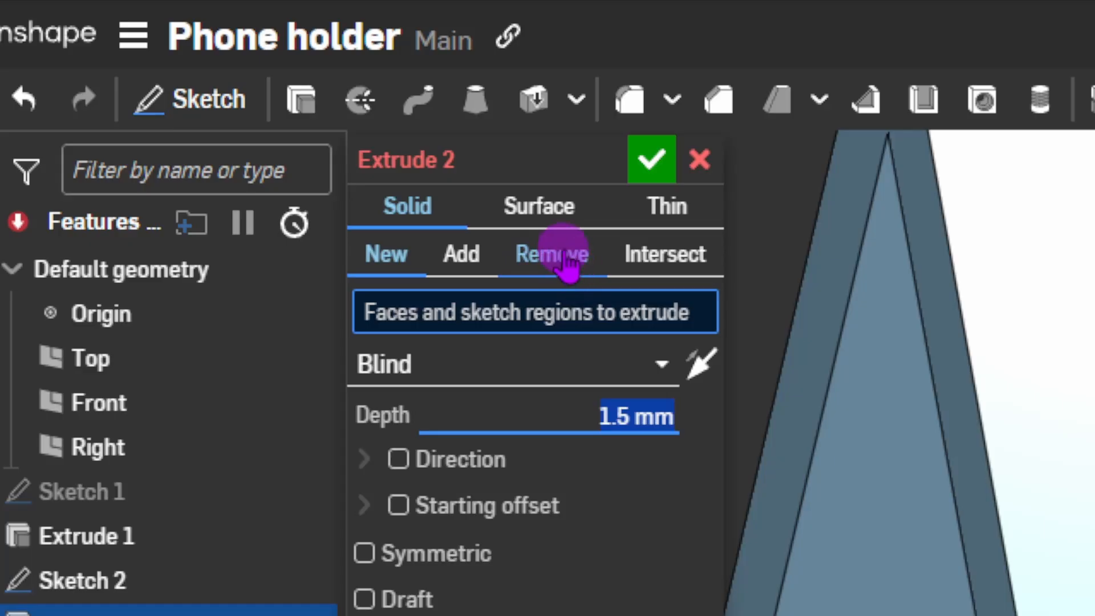
pyautogui.click(565, 256)
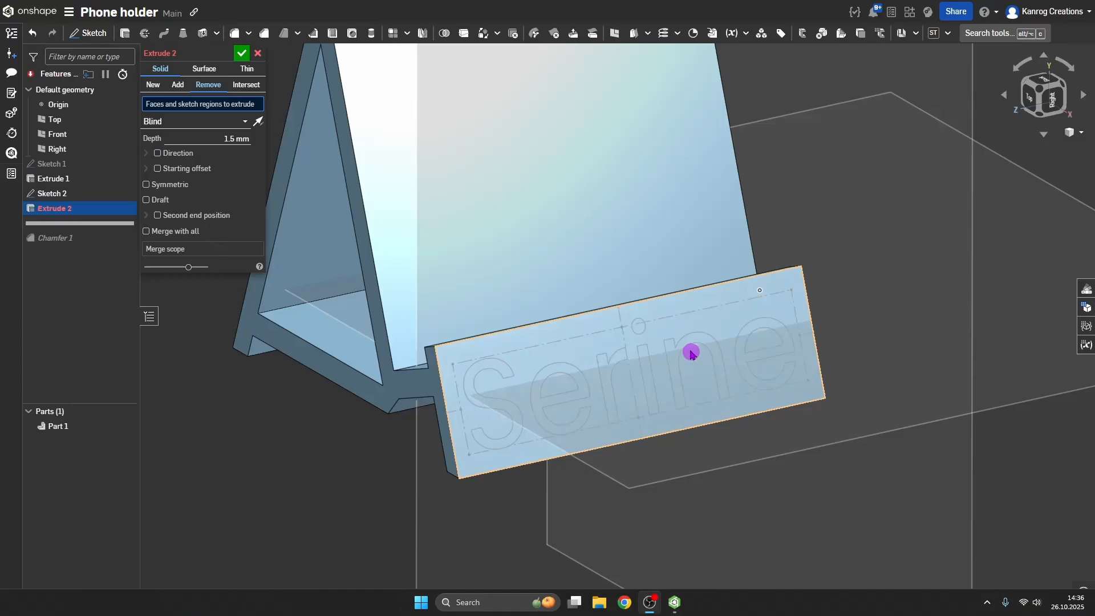
# Use all of Sketch 2 as the cut regions and accept, engraving the name 1.5 mm deep.
pyautogui.click(549, 377)
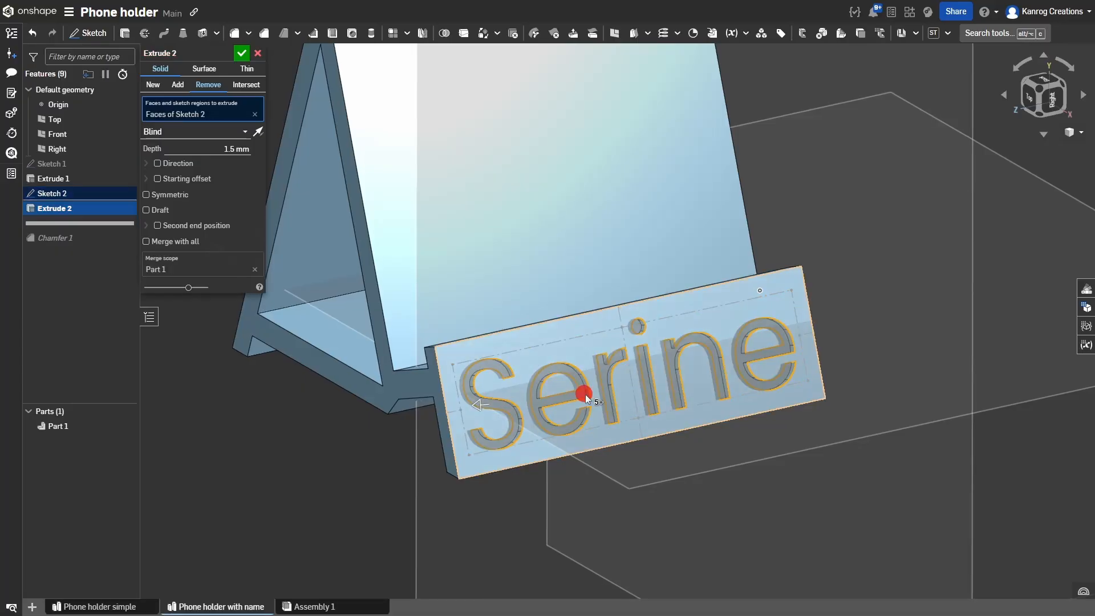
pyautogui.moveTo(585, 395); pyautogui.dragTo(581, 392, button='right')
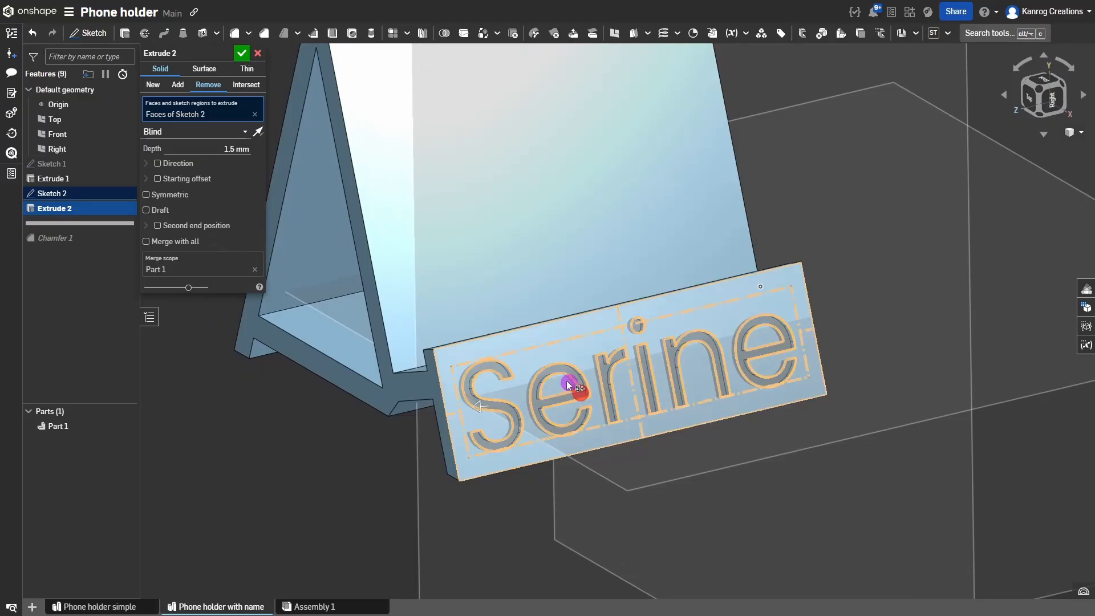
pyautogui.click(254, 114)
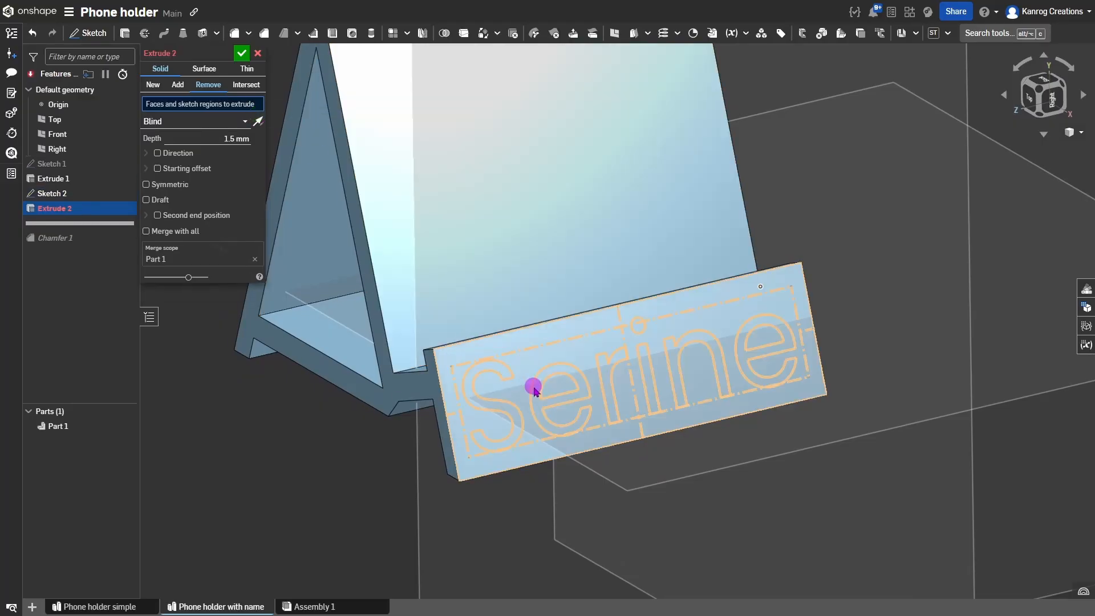
pyautogui.scroll(3, 530, 388)
pyautogui.scroll(3, 527, 390)
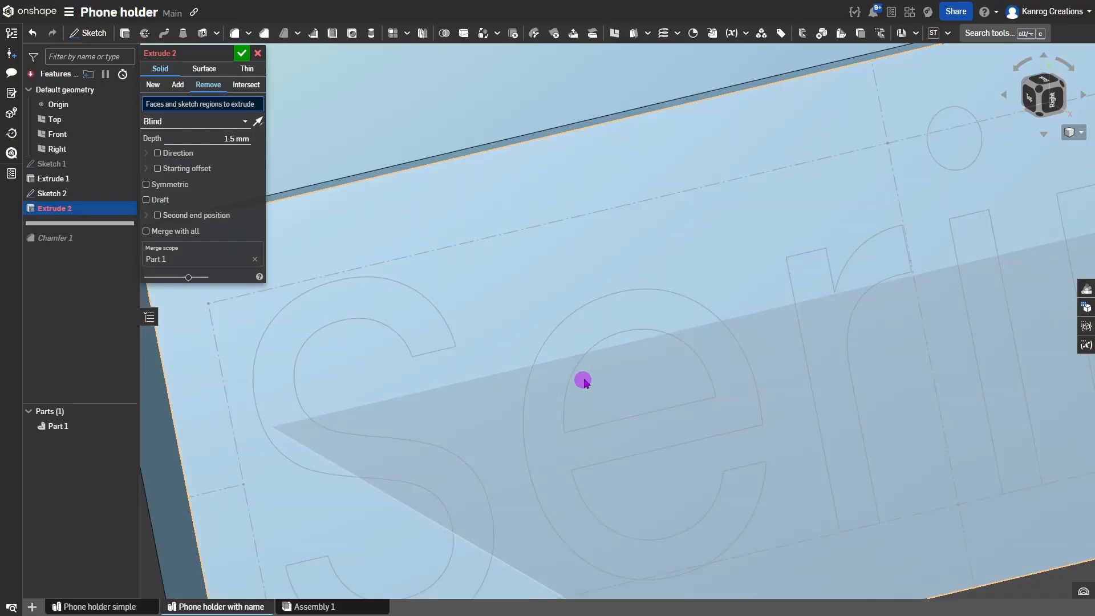
pyautogui.scroll(-3, 582, 382)
pyautogui.scroll(-5, 583, 379)
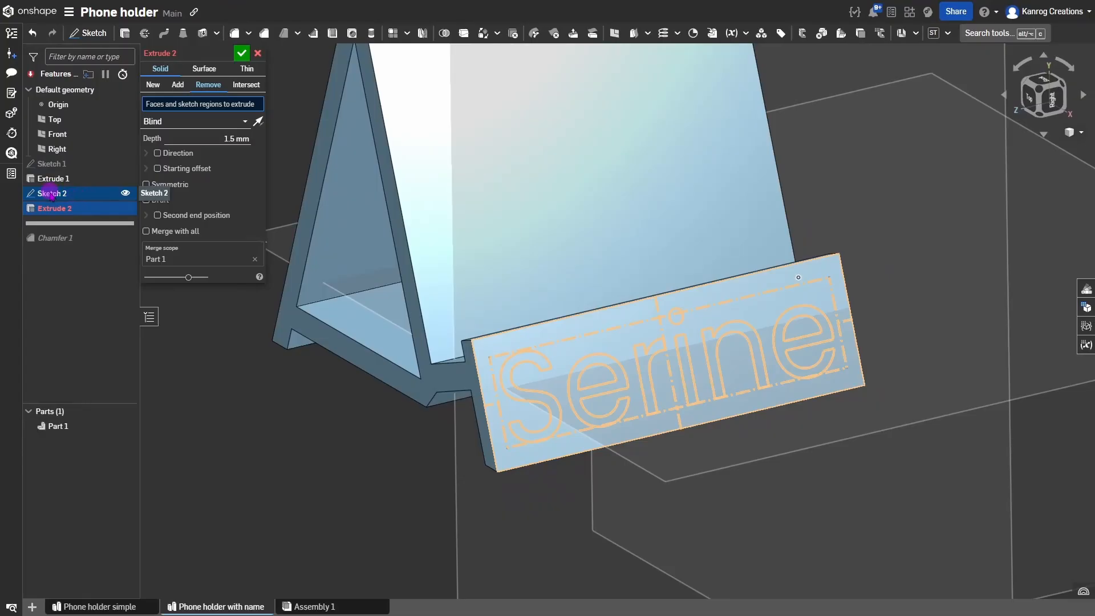
pyautogui.click(51, 195)
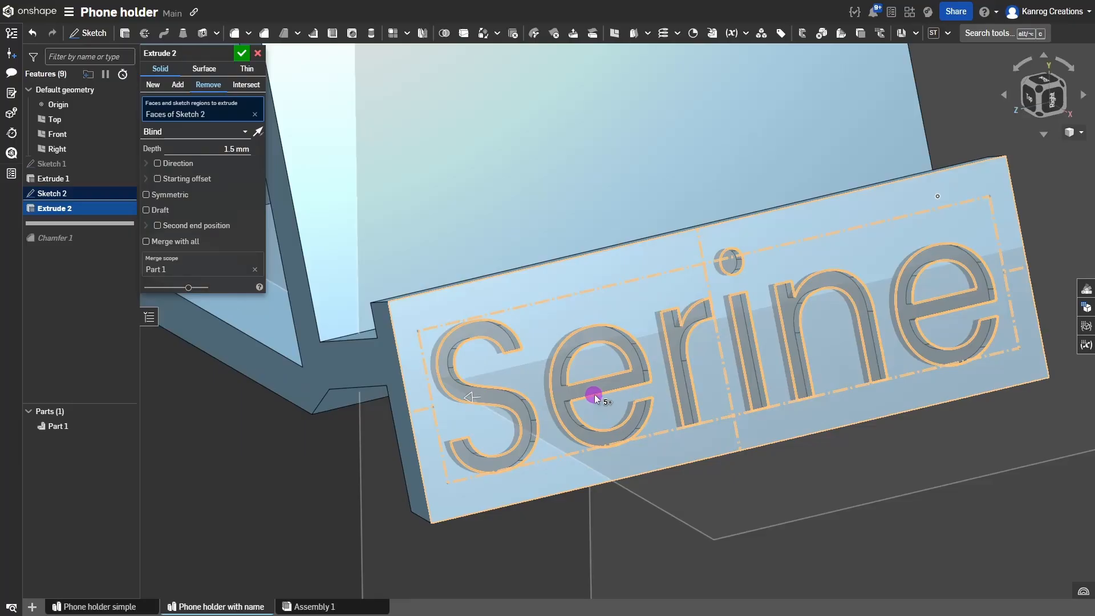
pyautogui.scroll(3, 594, 395)
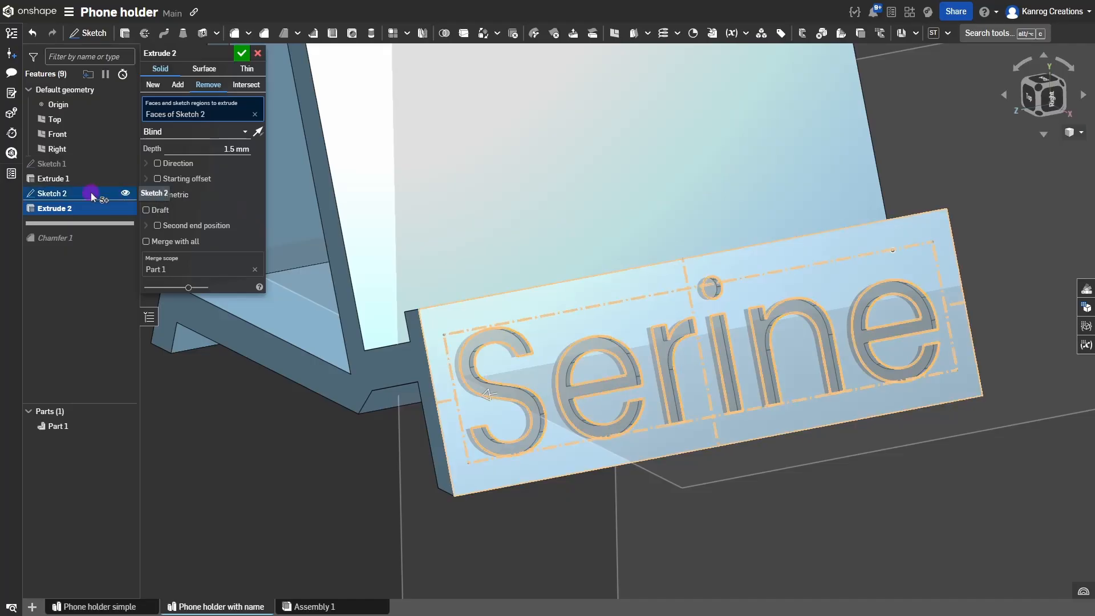
pyautogui.click(241, 54)
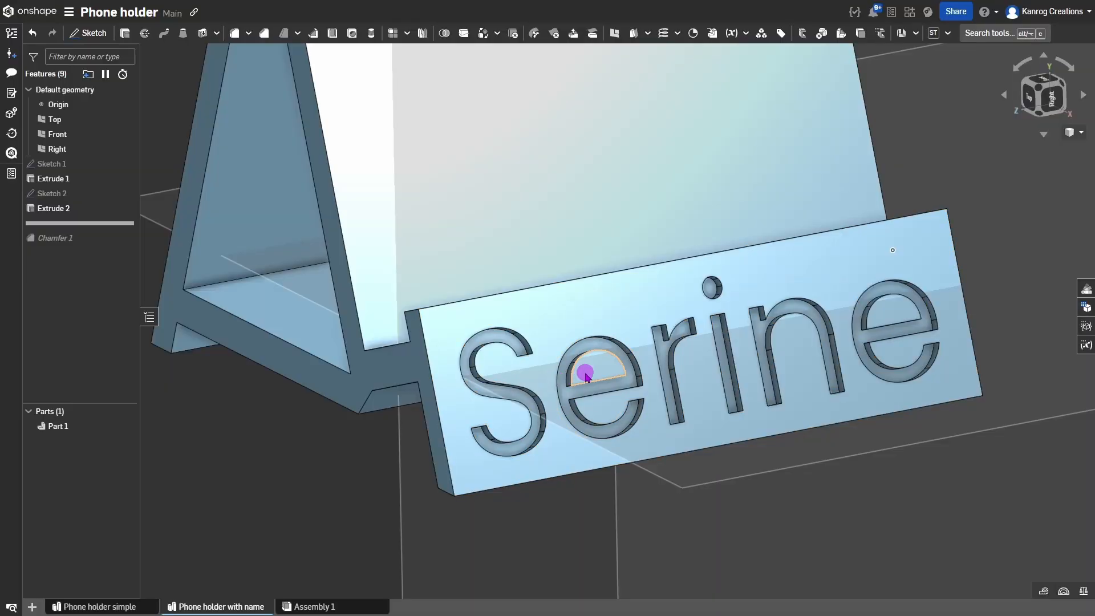
# Show Sketch 2 and start a new 1.5 mm extrude using Sketch 2's letter regions.
pyautogui.click(94, 194)
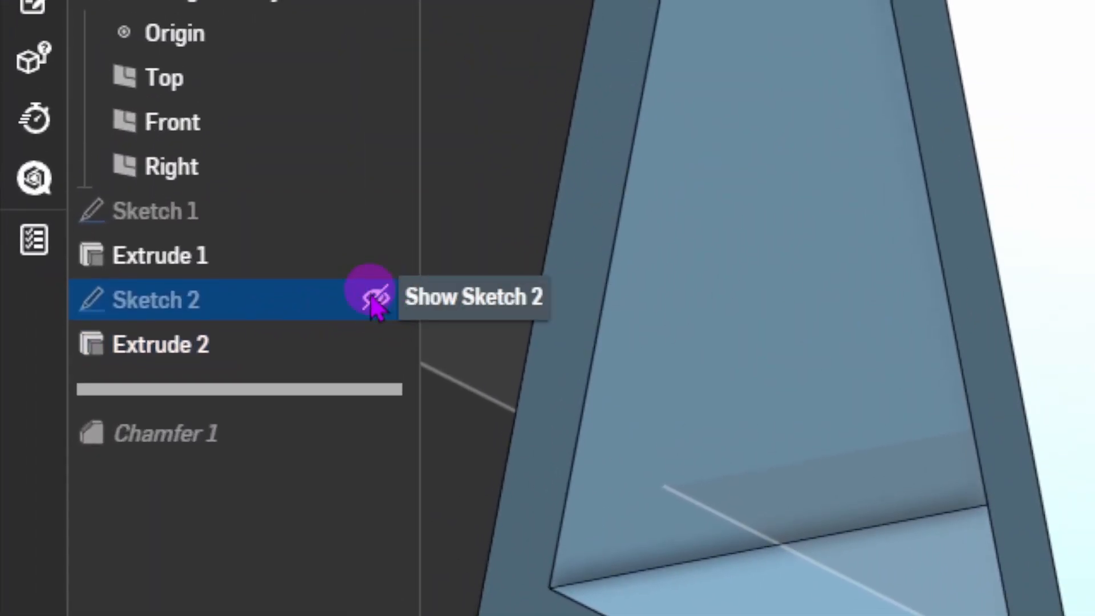
pyautogui.click(272, 242)
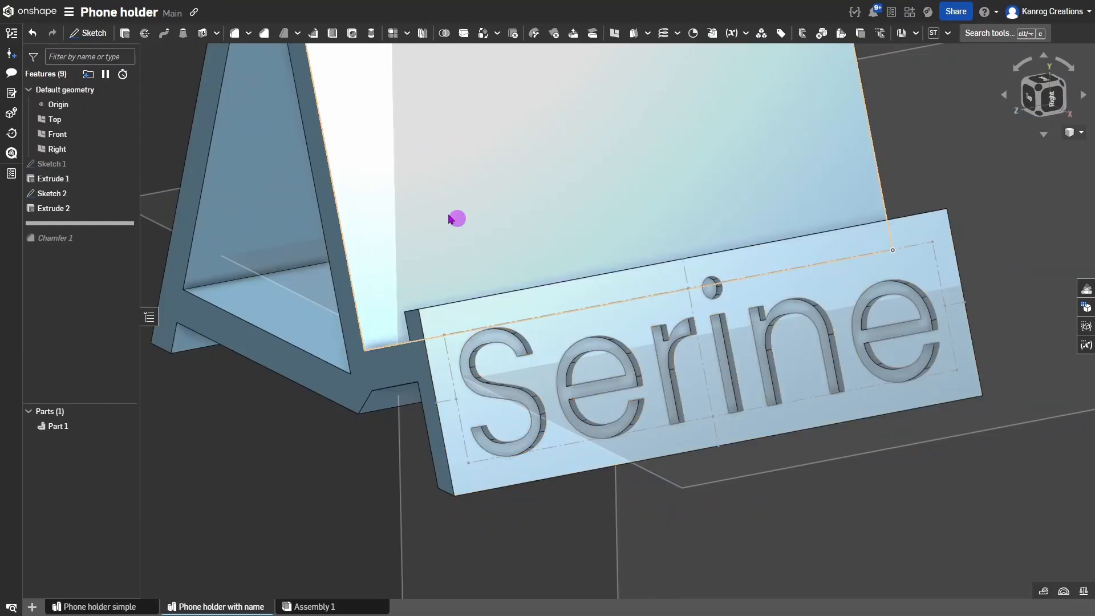
pyautogui.click(126, 34)
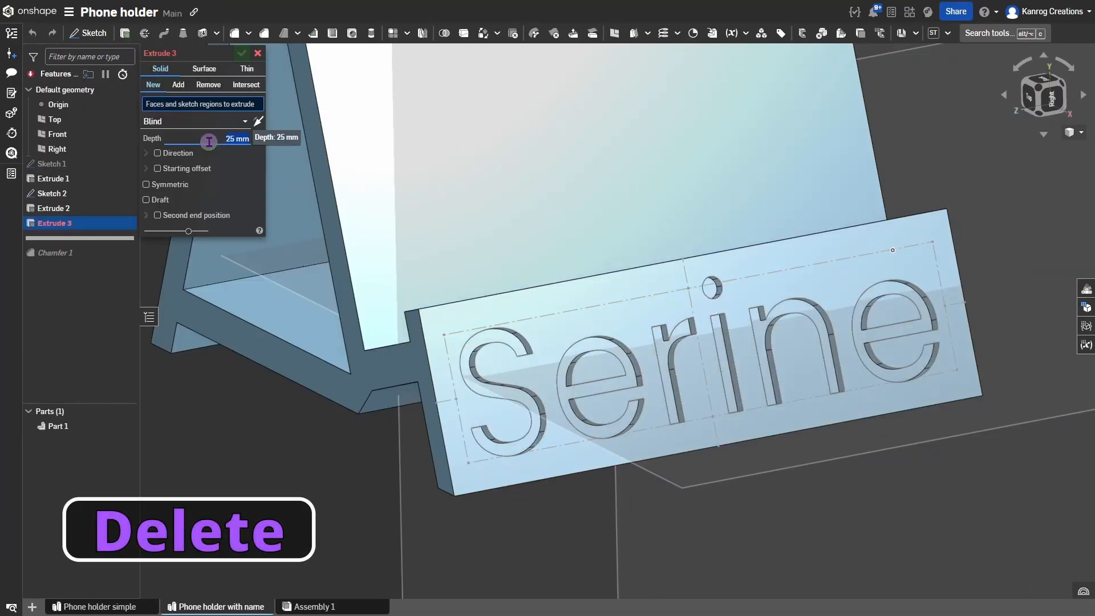
pyautogui.press('Delete')
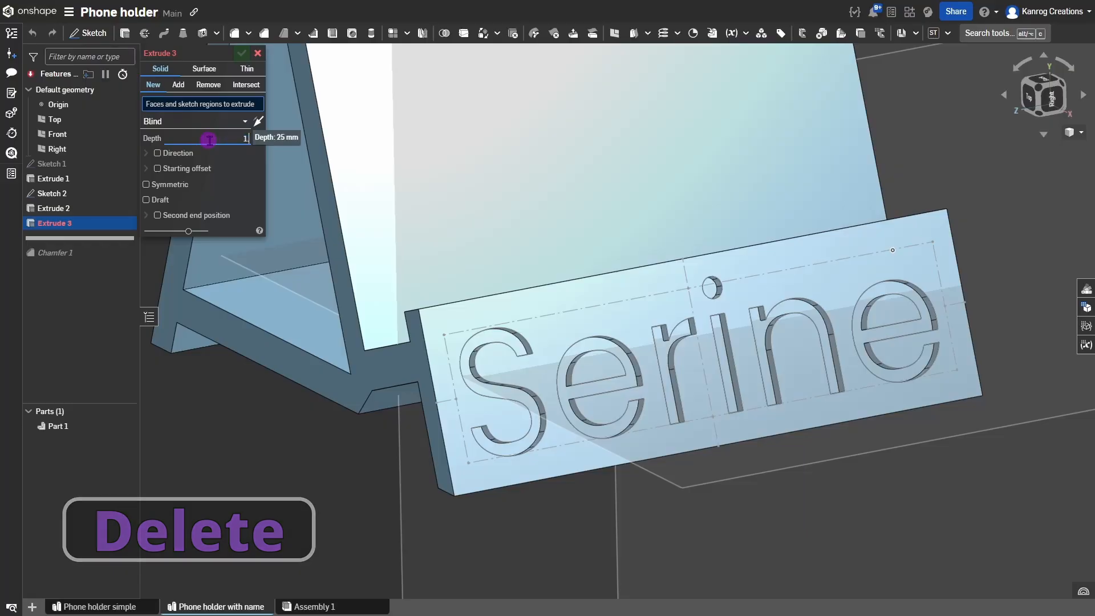
pyautogui.write('1.5')
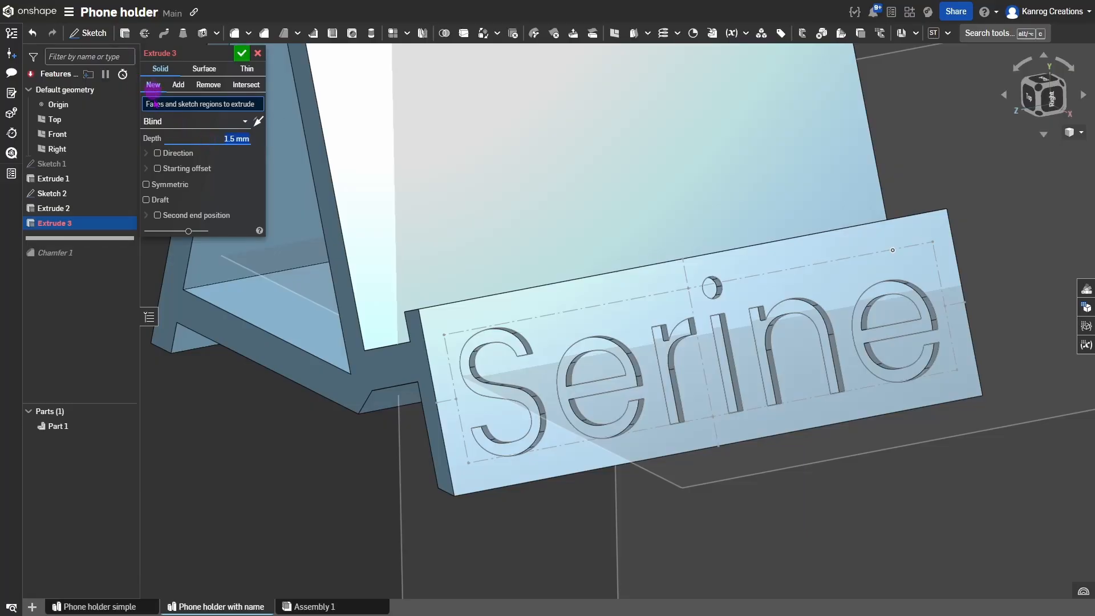
pyautogui.click(94, 195)
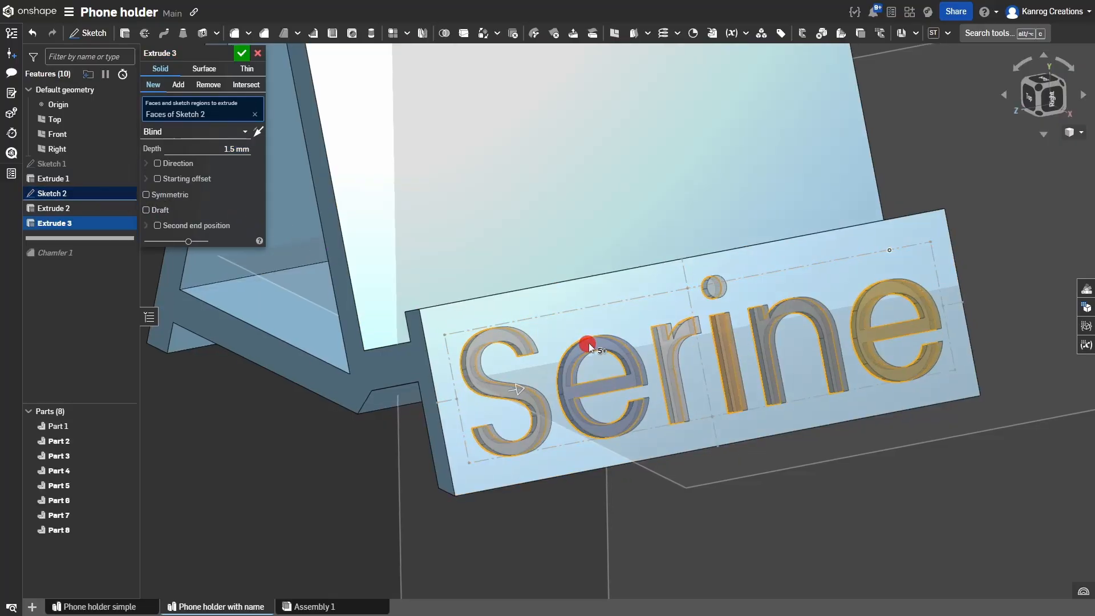
# Flip the letter extrusion to the opposite direction so it extends into the front plate.
pyautogui.moveTo(589, 343)
pyautogui.mouseDown(button='right')
pyautogui.moveTo(631, 340)
pyautogui.moveTo(635, 356)
pyautogui.moveTo(565, 402)
pyautogui.moveTo(556, 379)
pyautogui.mouseUp(button='right')
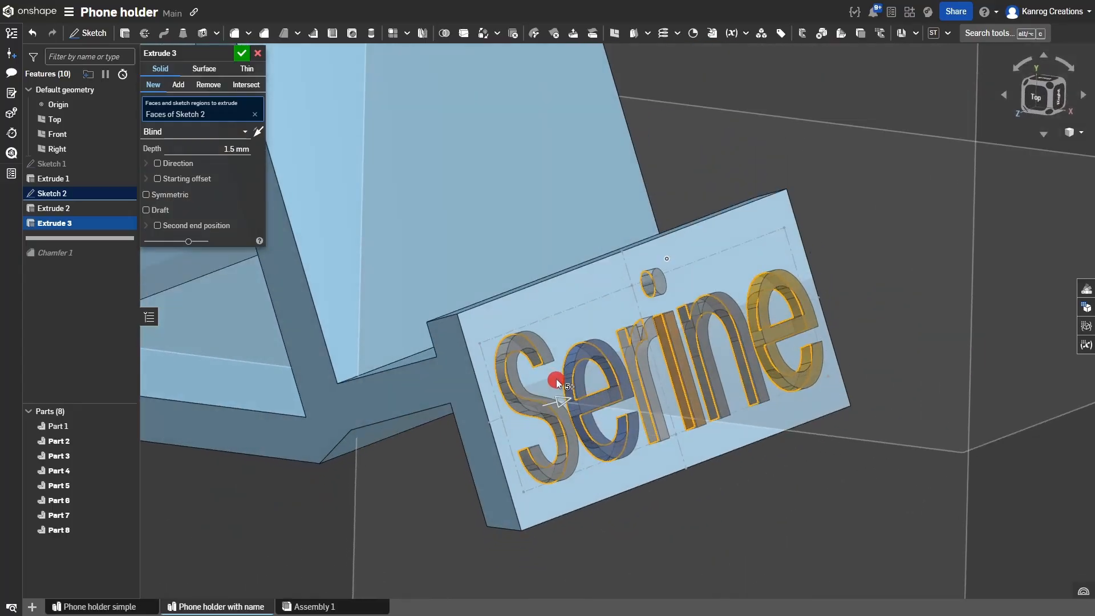
pyautogui.moveTo(560, 398); pyautogui.dragTo(505, 416)
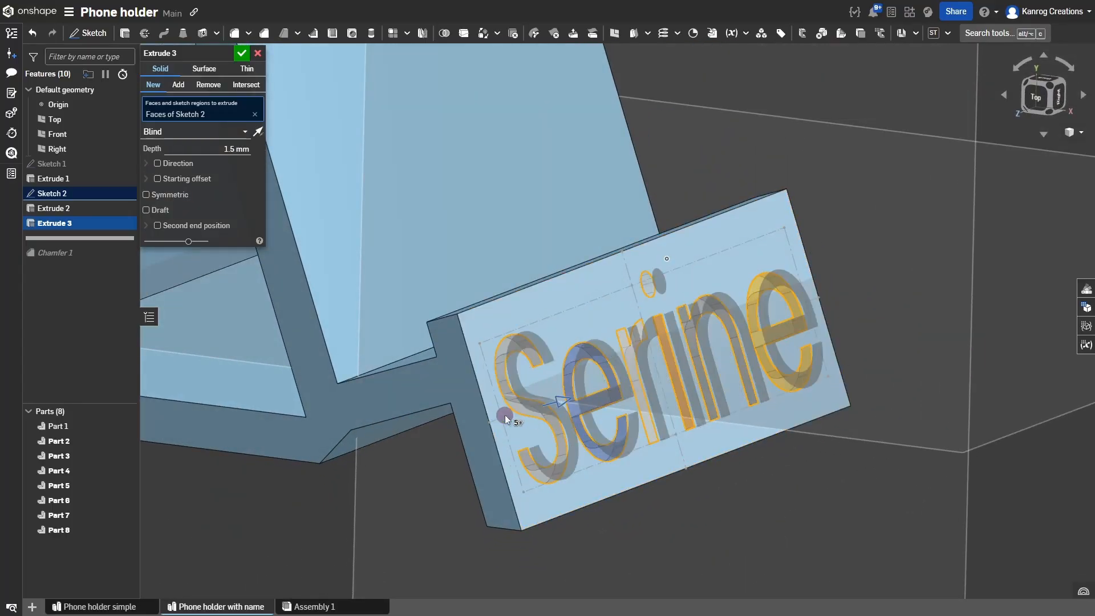
pyautogui.click(556, 400)
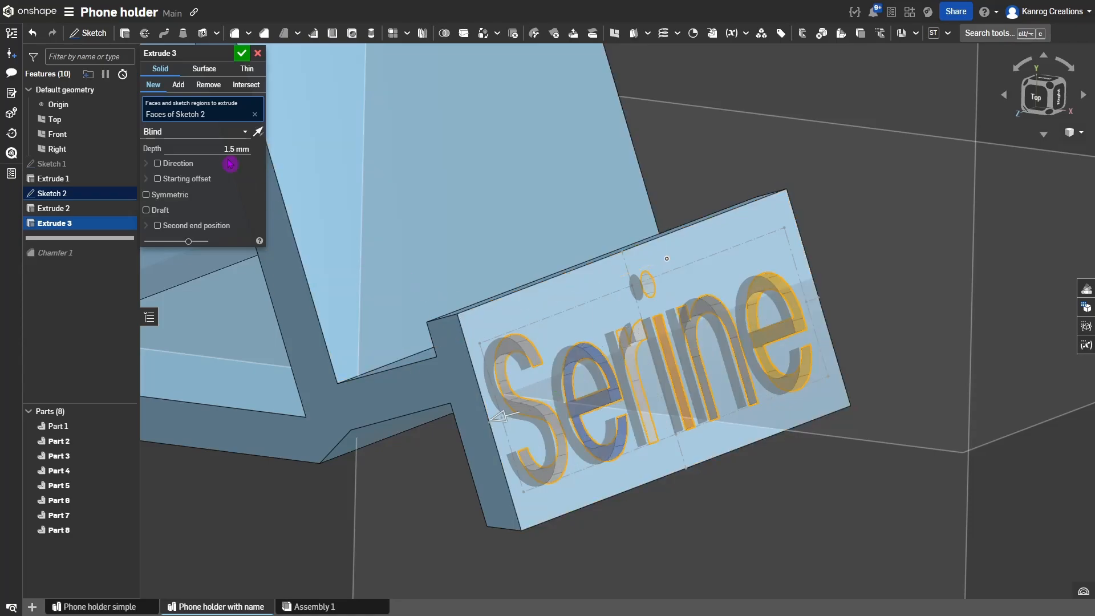
pyautogui.click(257, 134)
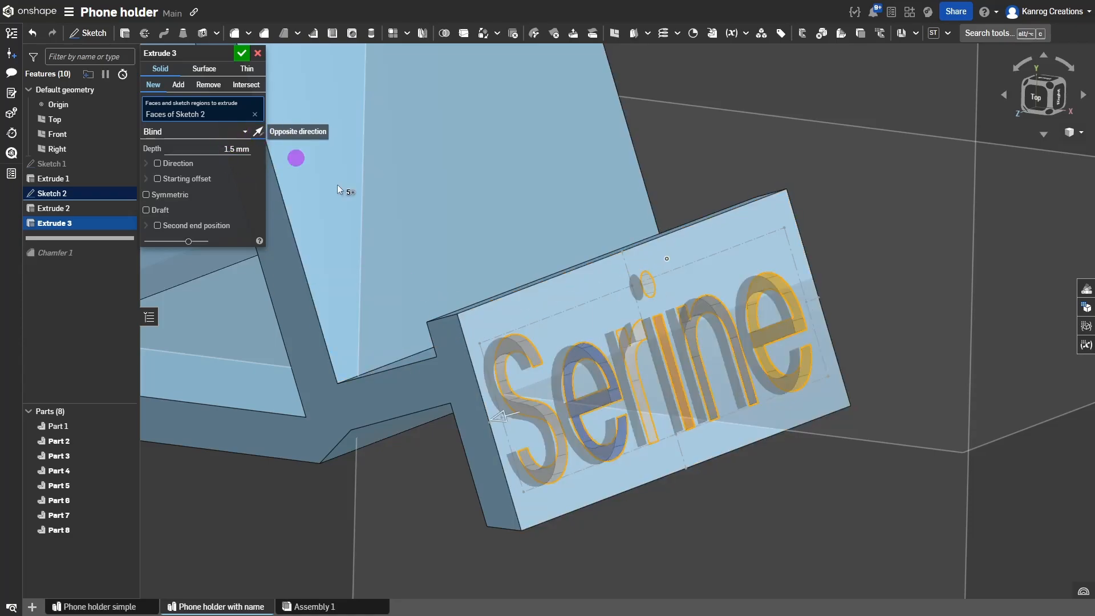
pyautogui.moveTo(670, 439); pyautogui.dragTo(648, 457, button='right')
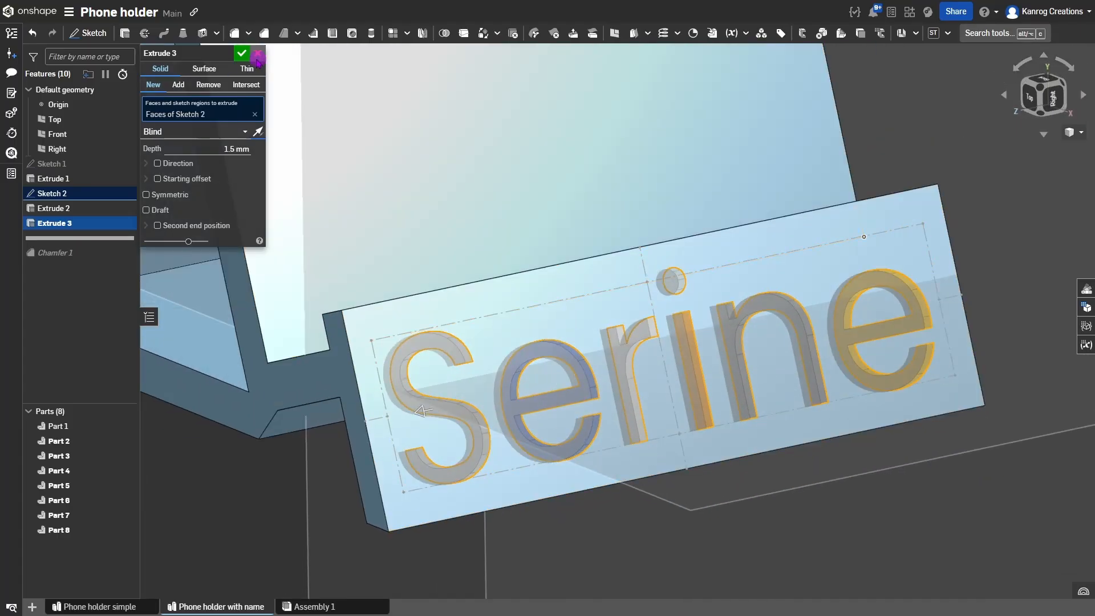
# Accept Extrude 3 as new letter parts and hide Sketch 2 to inspect the letters.
pyautogui.click(243, 53)
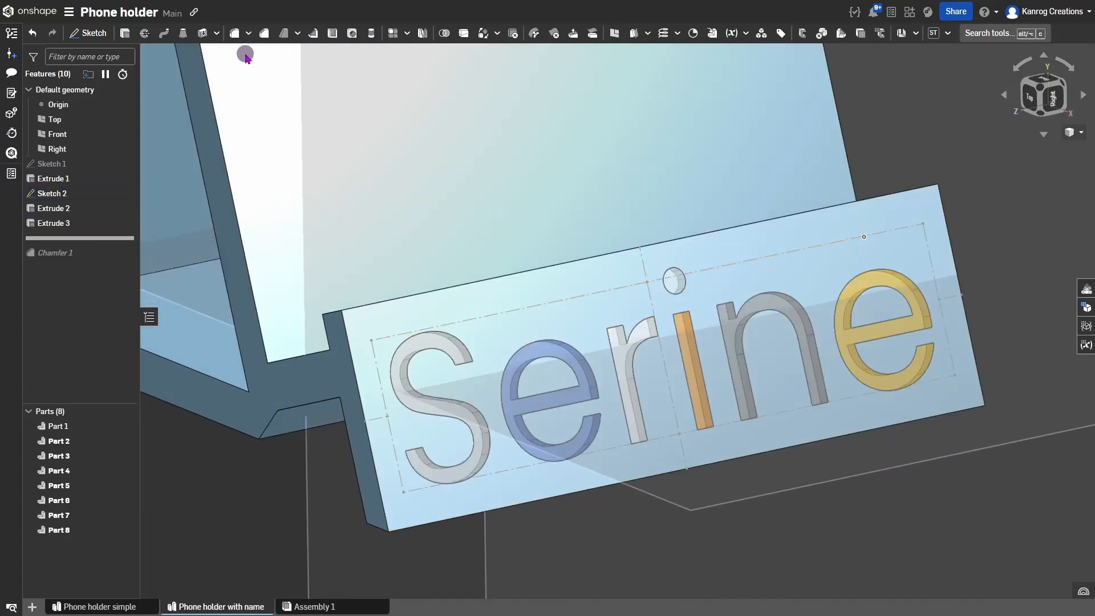
pyautogui.scroll(-3, 538, 395)
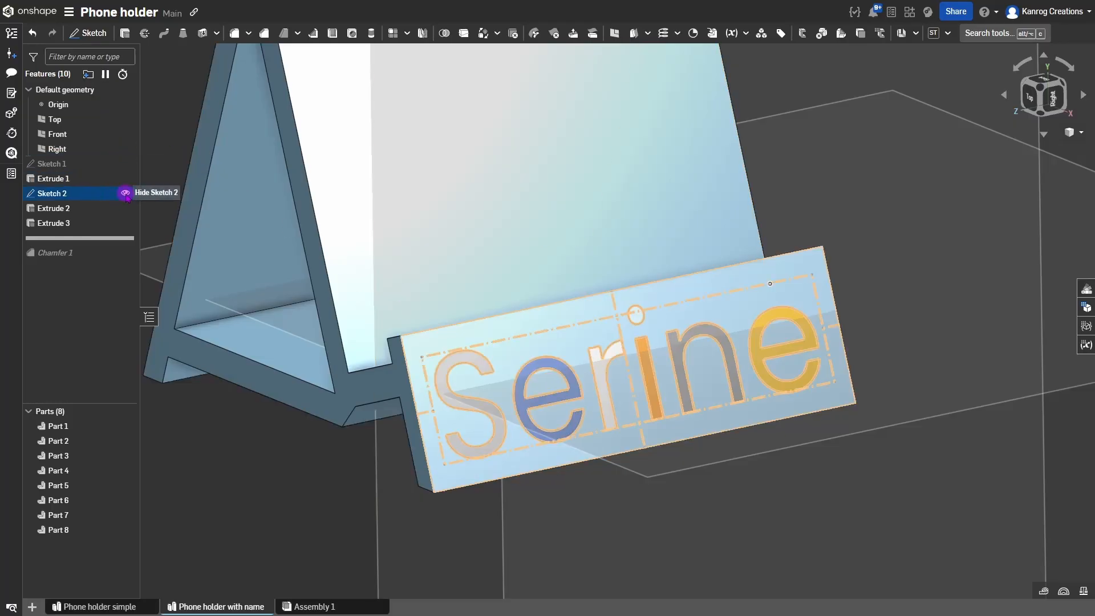
pyautogui.click(125, 192)
pyautogui.scroll(-2, 514, 360)
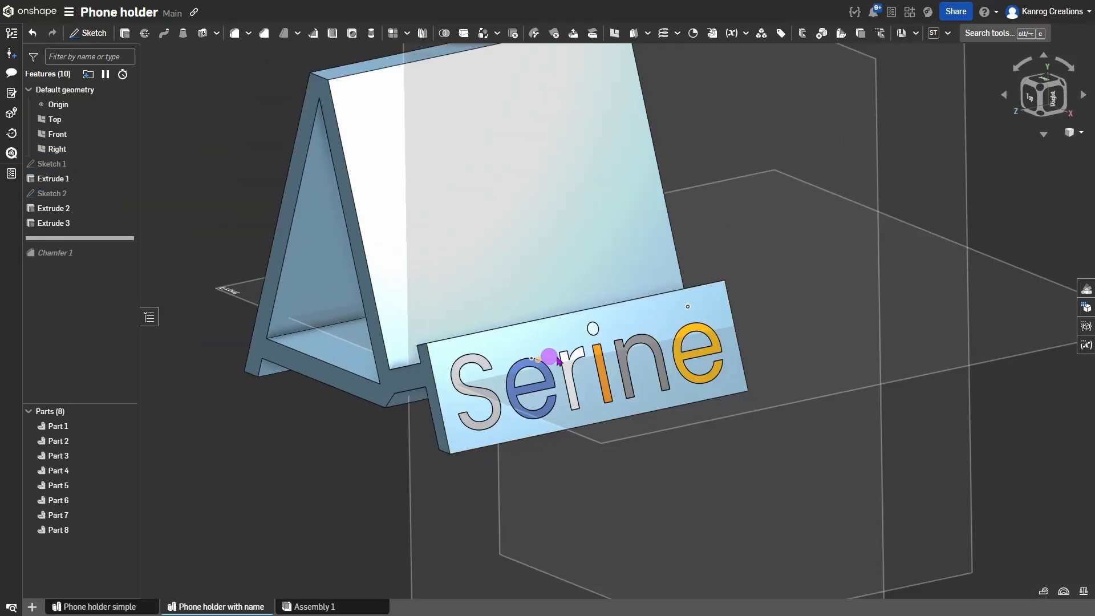
pyautogui.moveTo(689, 392); pyautogui.dragTo(729, 429, button='middle')
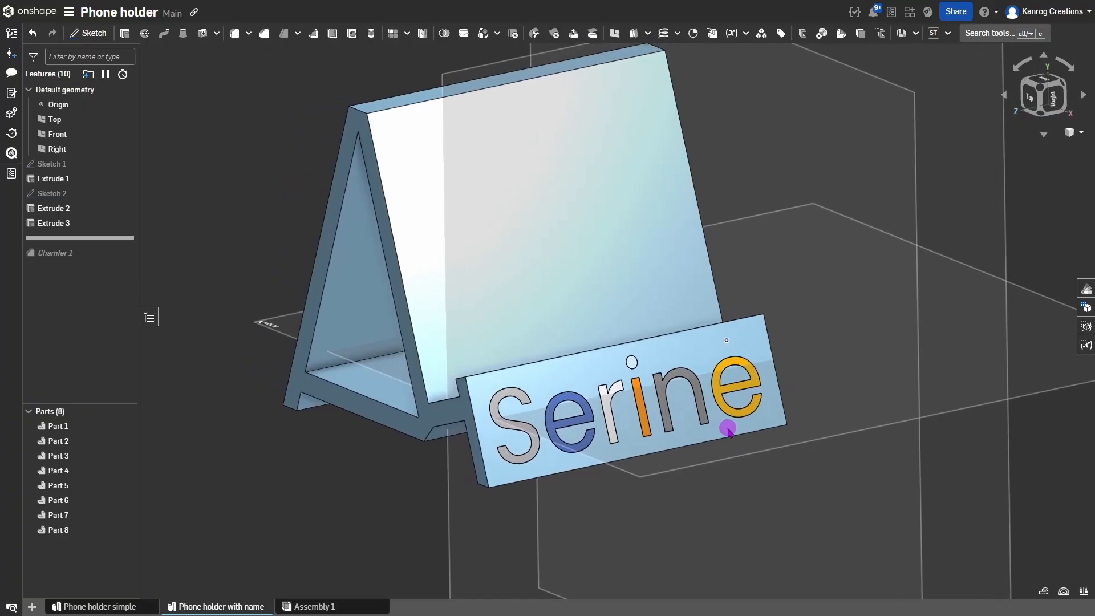
pyautogui.moveTo(729, 428)
pyautogui.mouseDown(button='right')
pyautogui.moveTo(756, 427)
pyautogui.moveTo(736, 429)
pyautogui.mouseUp(button='right')
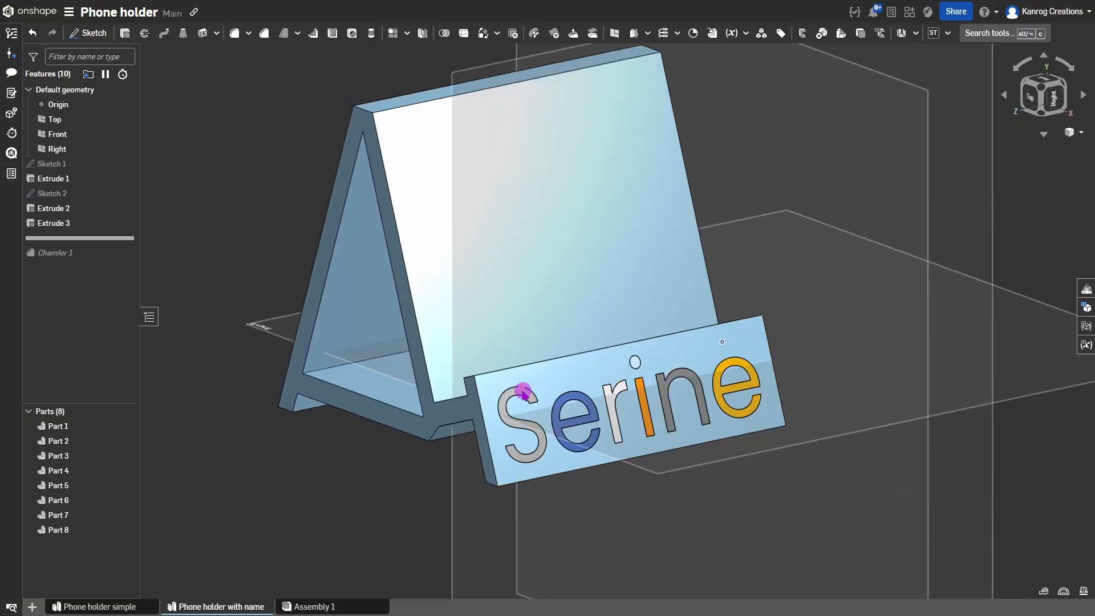
pyautogui.scroll(5, 523, 393)
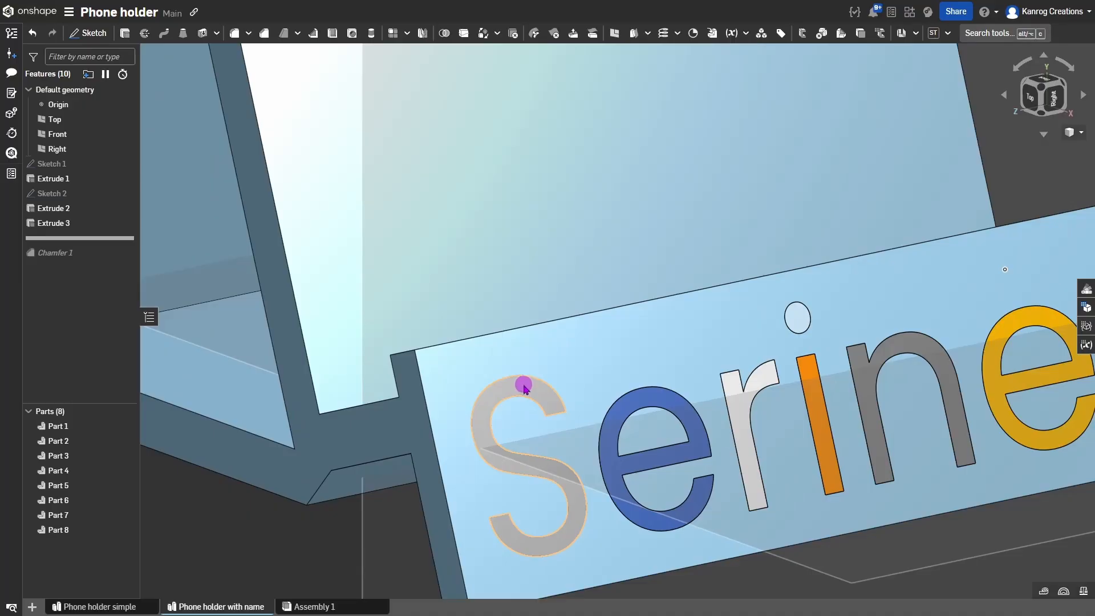
pyautogui.scroll(-5, 522, 386)
pyautogui.click(56, 428)
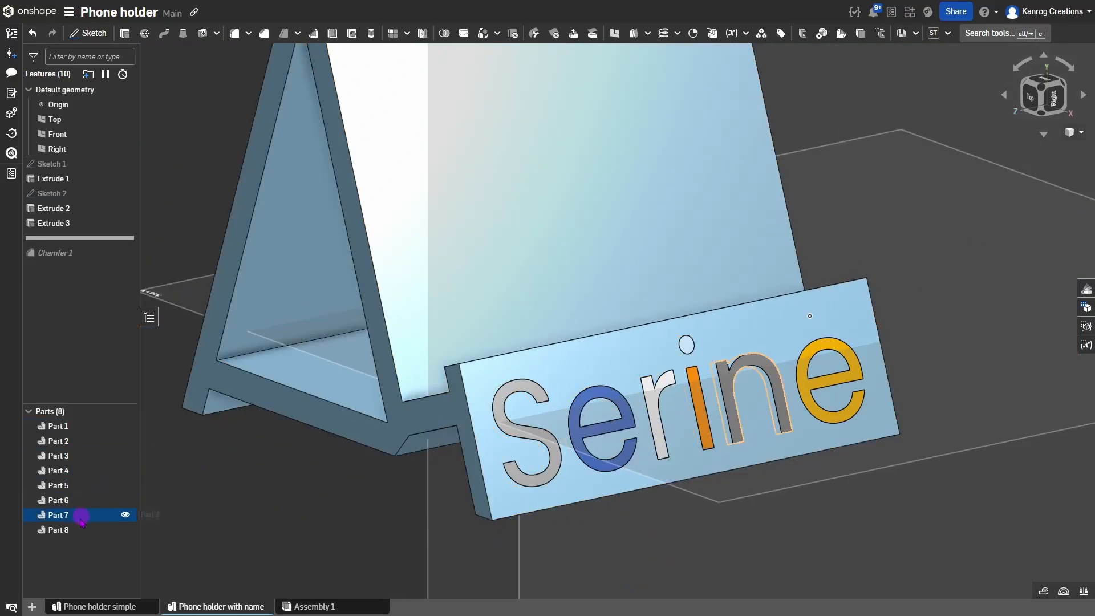
# Rename Part 1 in the Parts list to 'main body'.
pyautogui.click(74, 427)
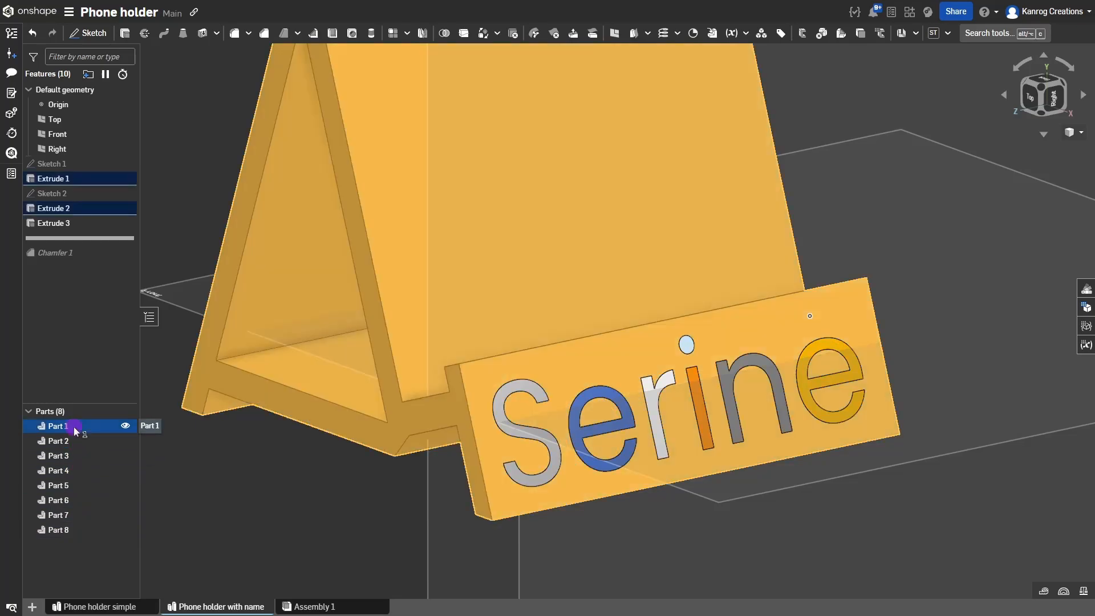
pyautogui.click(74, 427)
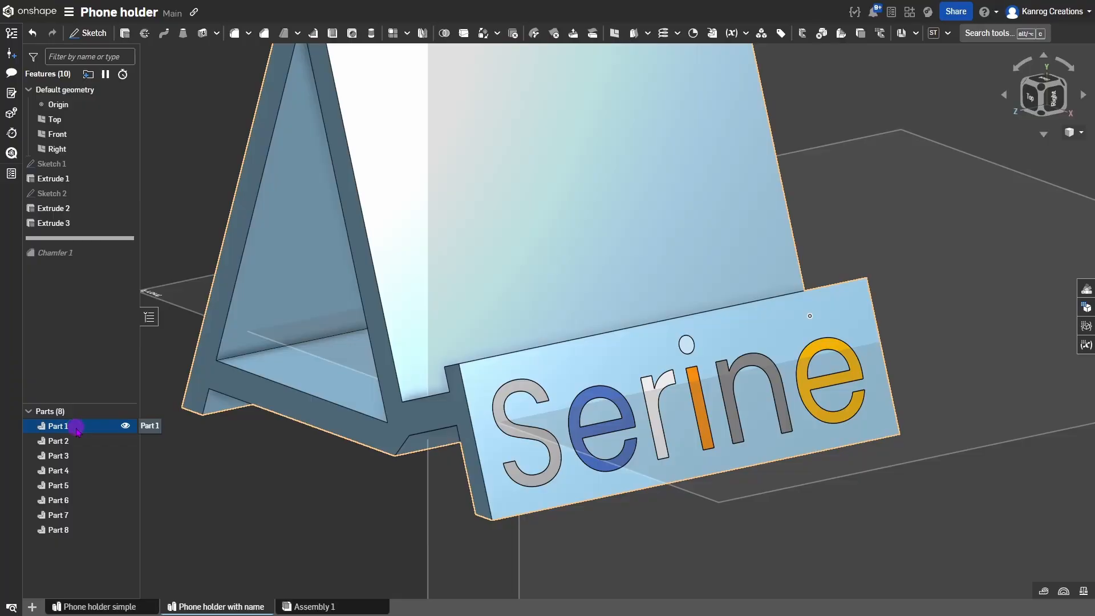
pyautogui.rightClick(76, 429)
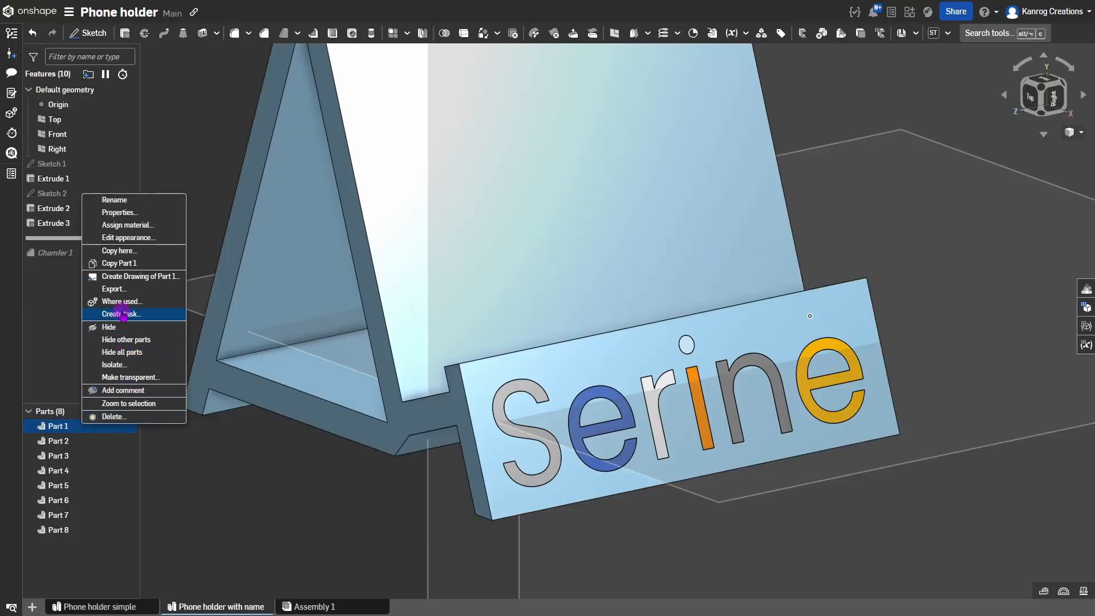
pyautogui.click(117, 201)
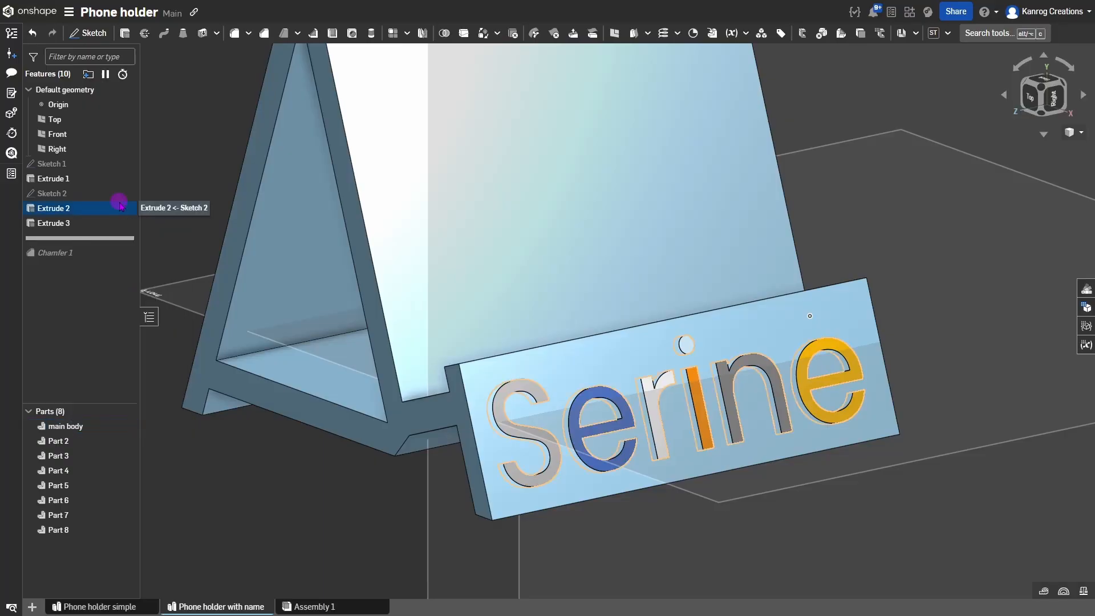
pyautogui.scroll(-3, 464, 491)
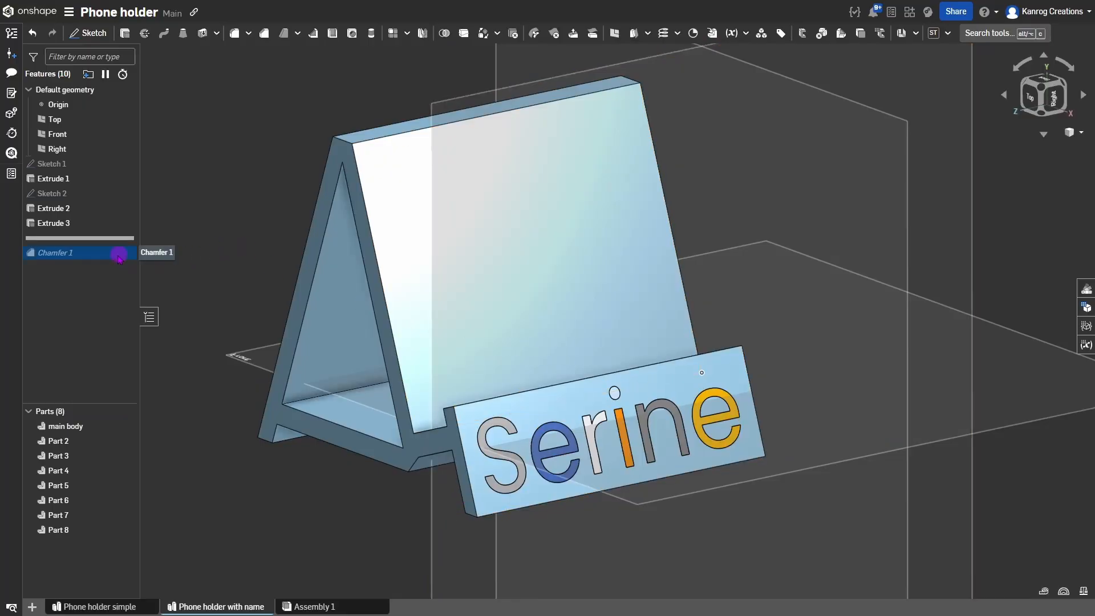
# Roll the history forward past Chamfer 1 so the chamfered edges show.
pyautogui.moveTo(71, 247); pyautogui.dragTo(76, 262)
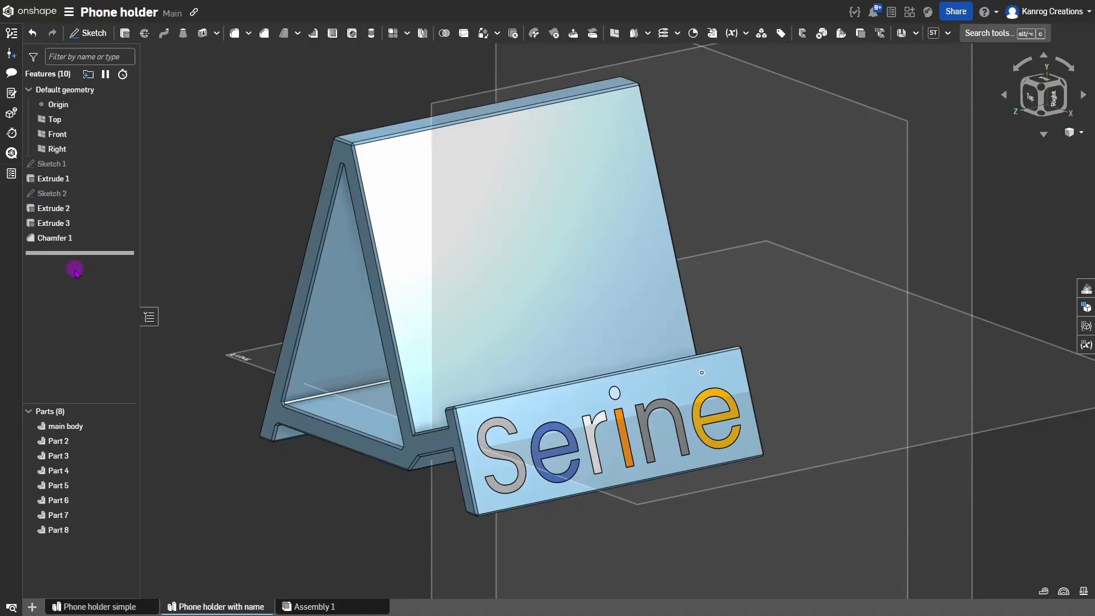
pyautogui.scroll(-4, 454, 406)
pyautogui.moveTo(455, 404)
pyautogui.mouseDown(button='right')
pyautogui.moveTo(479, 380)
pyautogui.moveTo(516, 381)
pyautogui.moveTo(464, 392)
pyautogui.mouseUp(button='right')
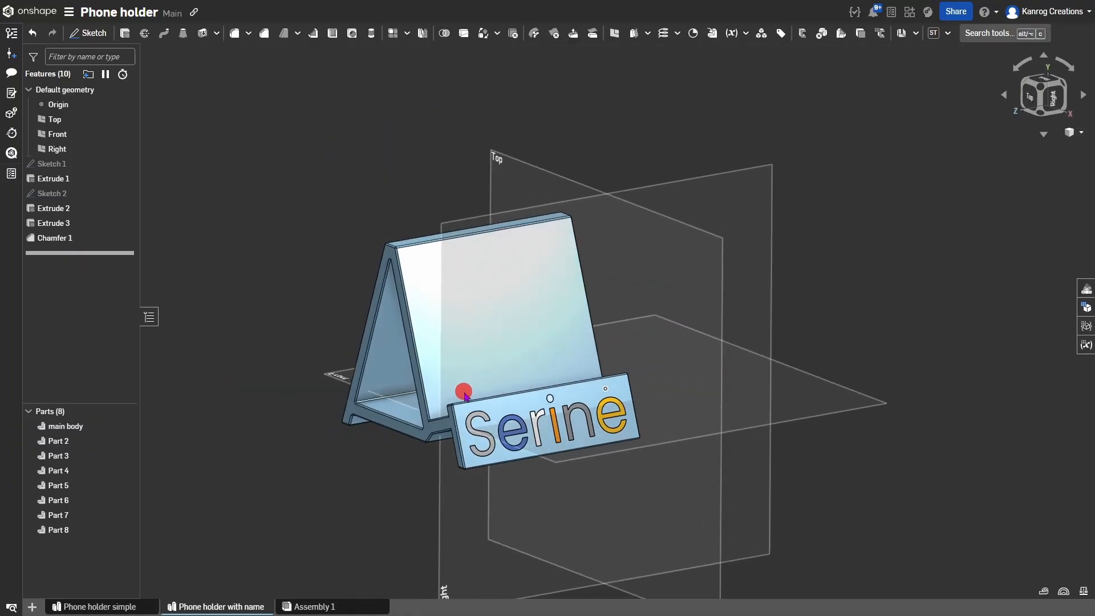
pyautogui.scroll(5, 464, 386)
pyautogui.moveTo(527, 358); pyautogui.dragTo(593, 345, button='middle')
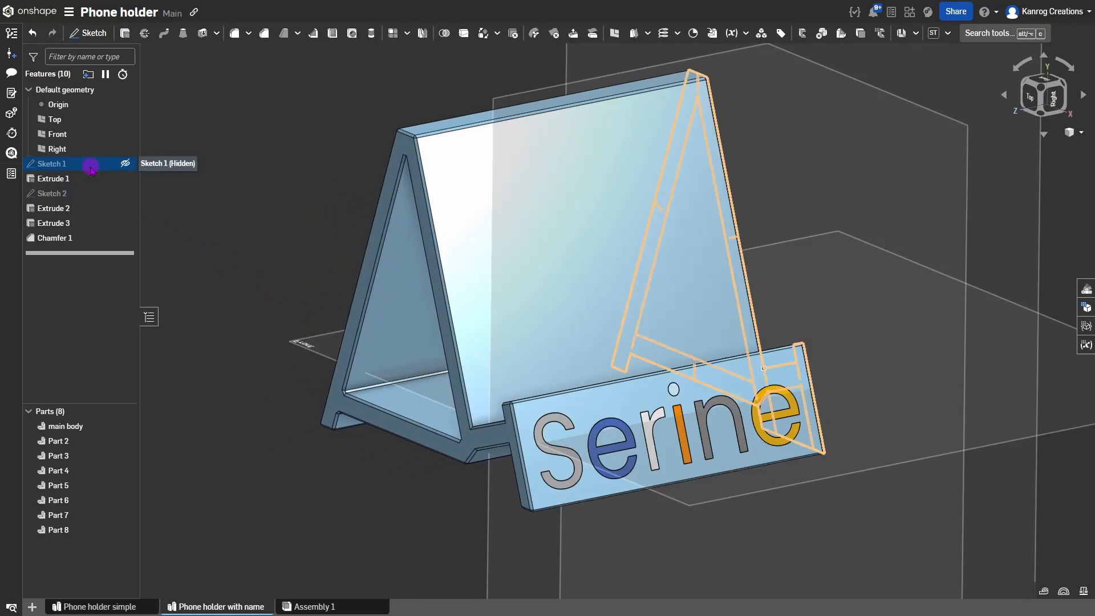
# Edit Sketch 2's nameplate text to a new four-letter name.
pyautogui.doubleClick(57, 194)
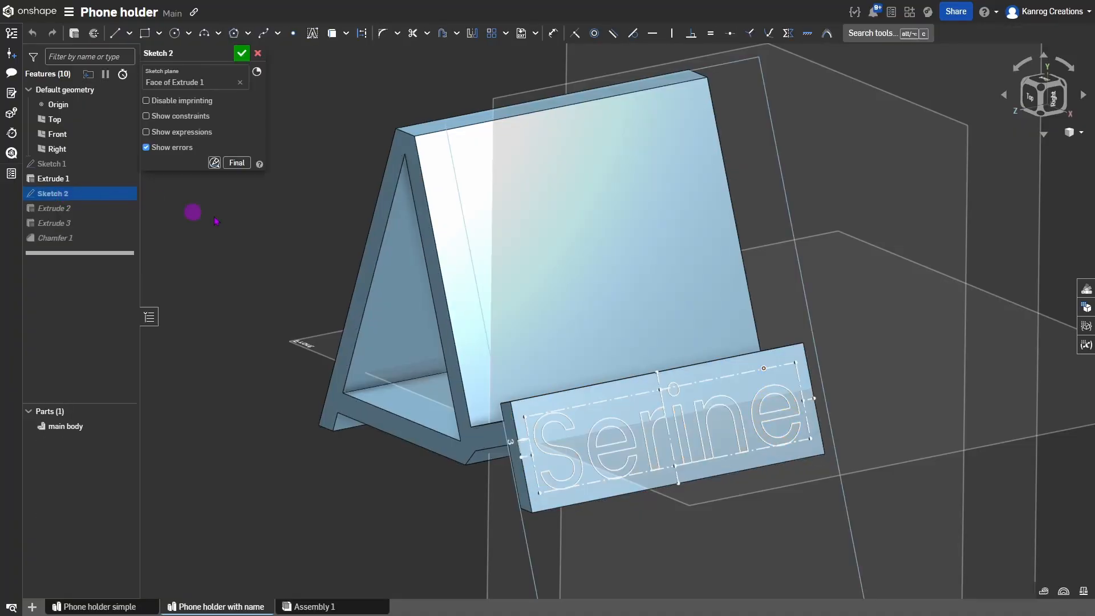
pyautogui.rightClick(568, 419)
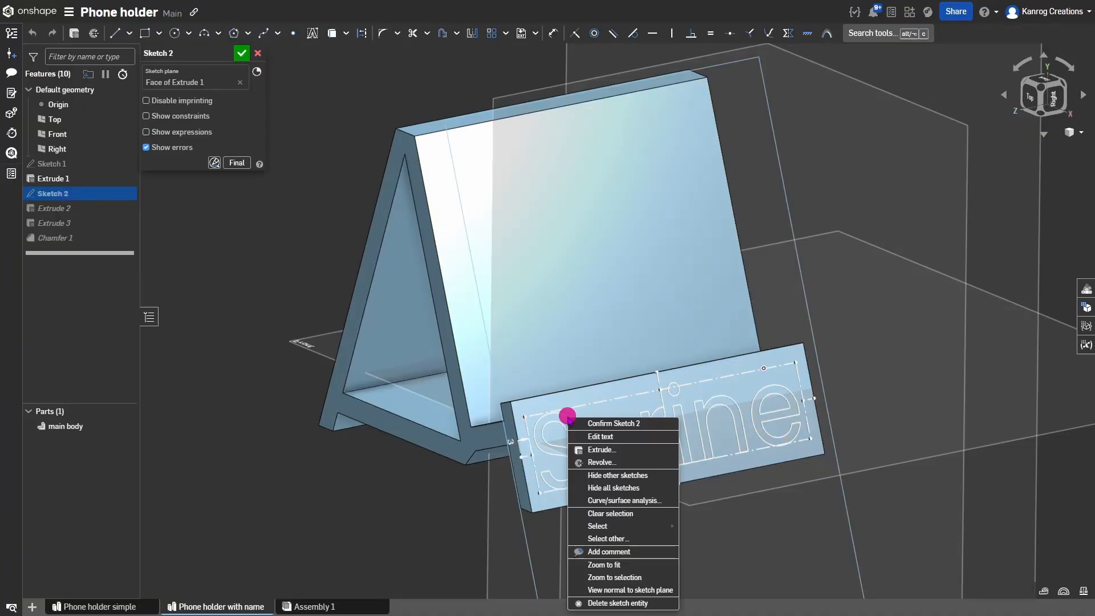
pyautogui.click(611, 442)
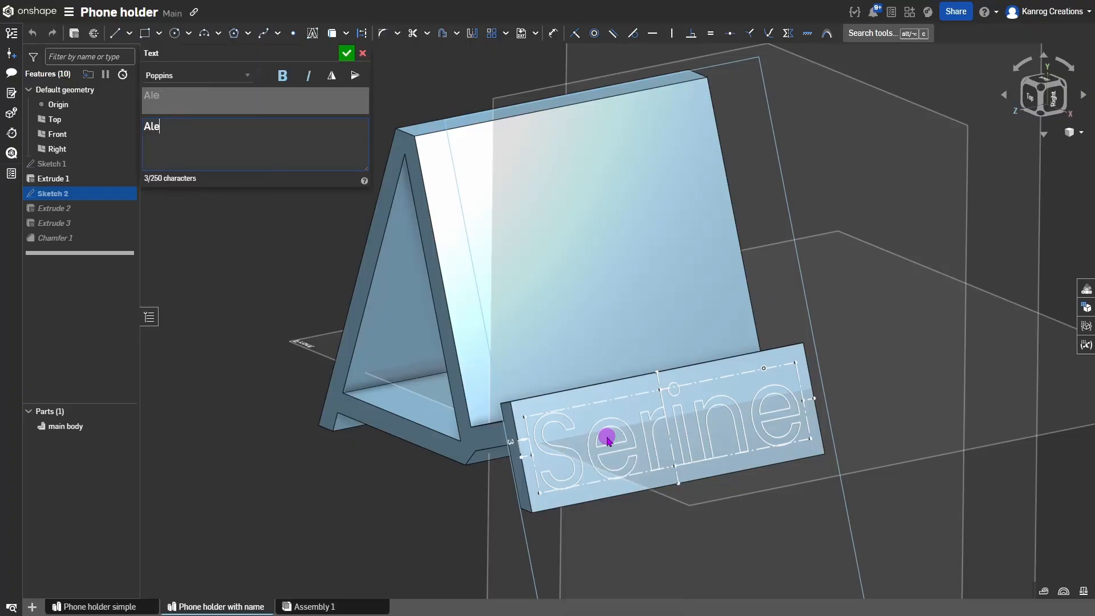
pyautogui.click(348, 53)
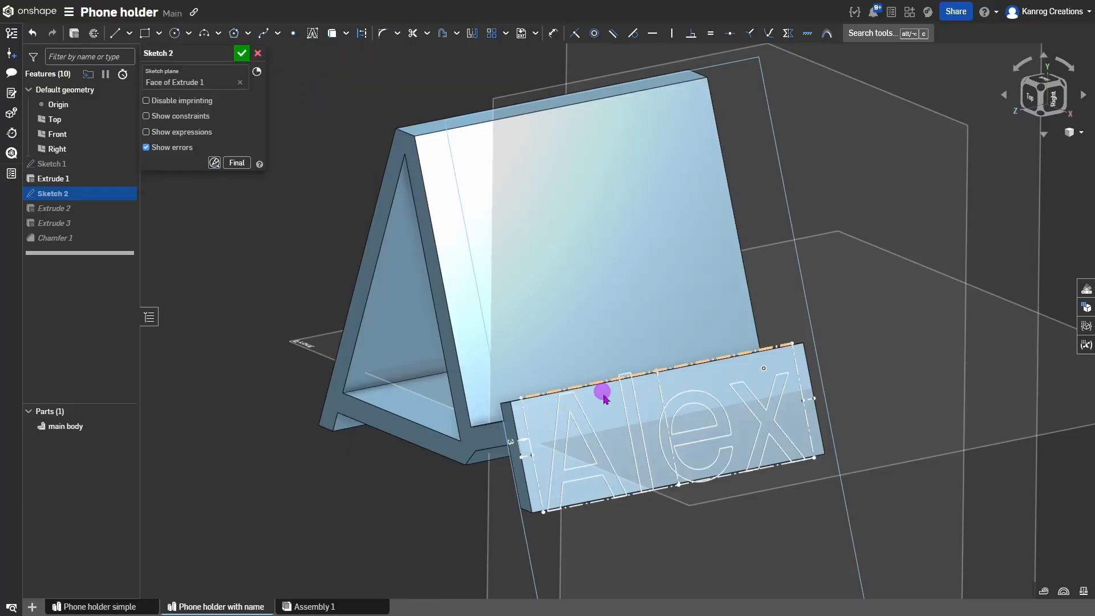
pyautogui.scroll(3, 604, 397)
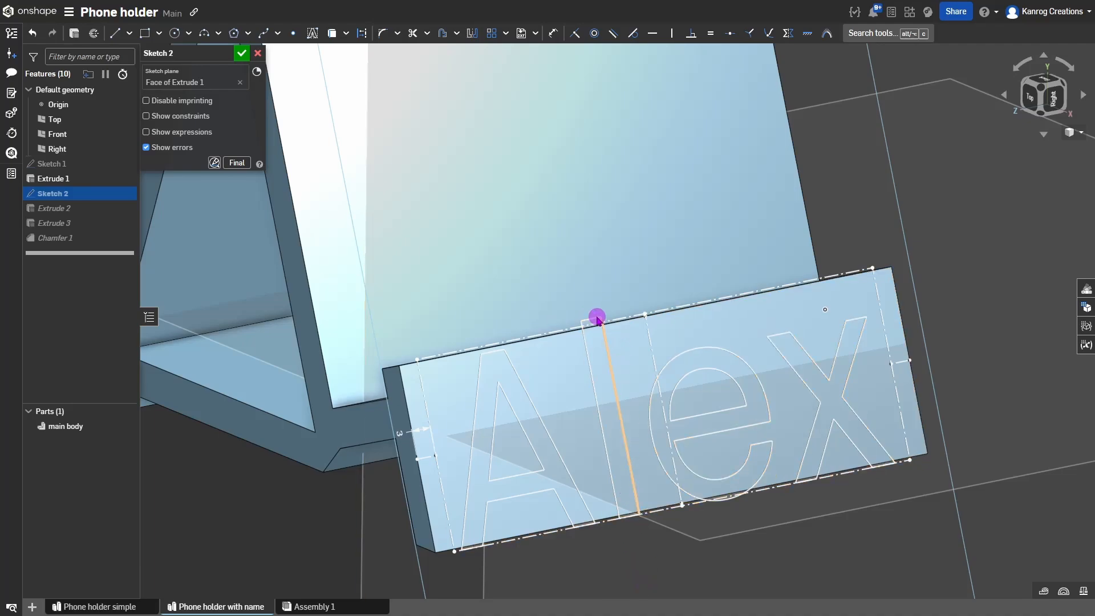
# Raise the text's side dimension to 11 mm and close the sketch to rebuild the letters.
pyautogui.doubleClick(402, 433)
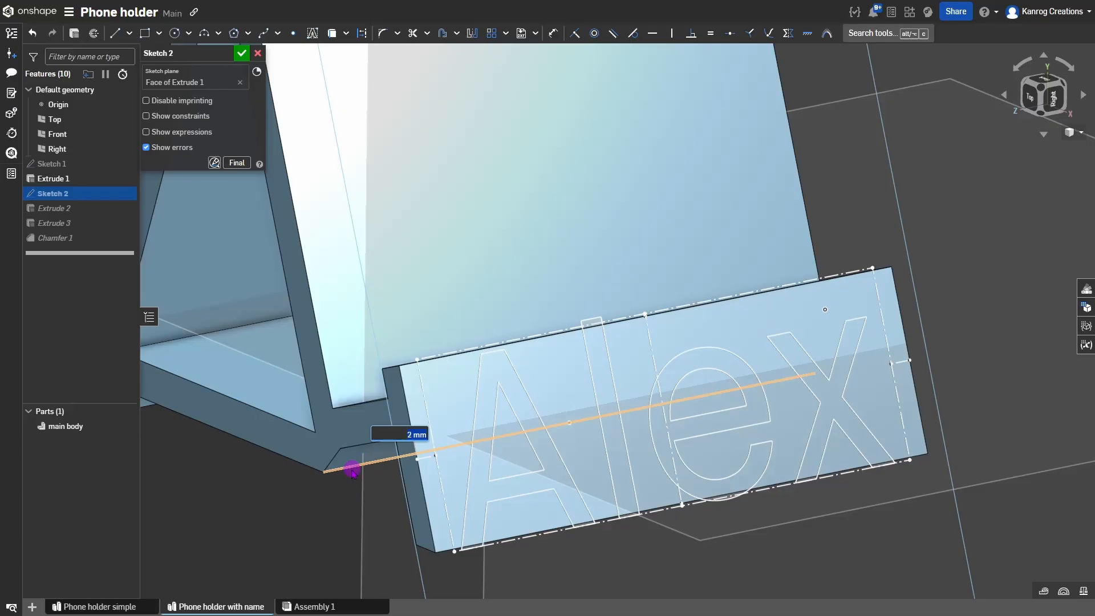
pyautogui.press('Up')
pyautogui.press('Up')
pyautogui.press('Up')
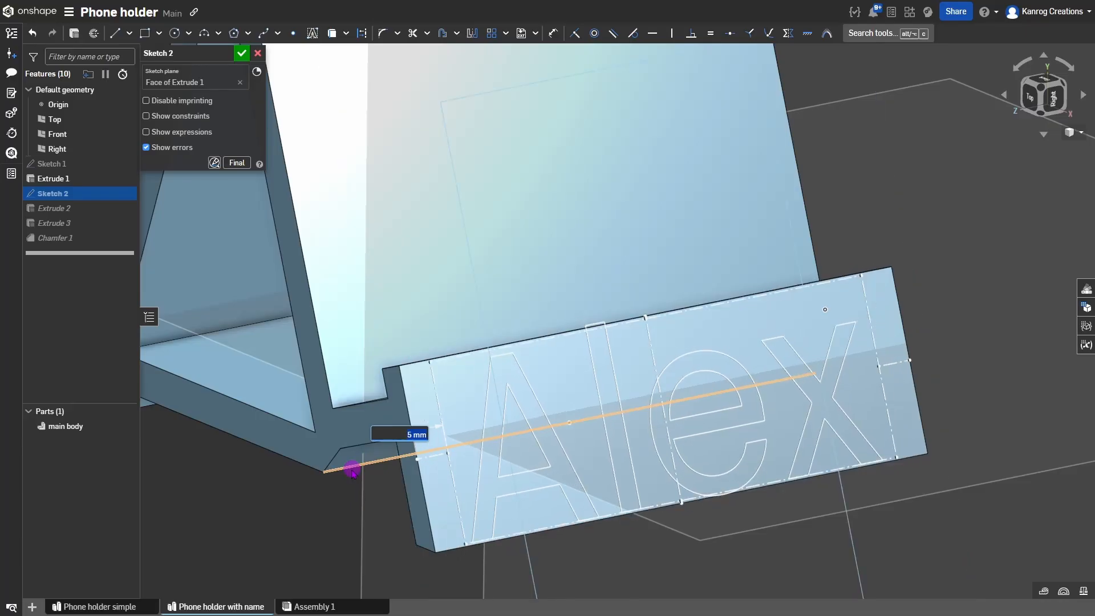
pyautogui.press('Up')
pyautogui.press('Up')
pyautogui.press('Up')
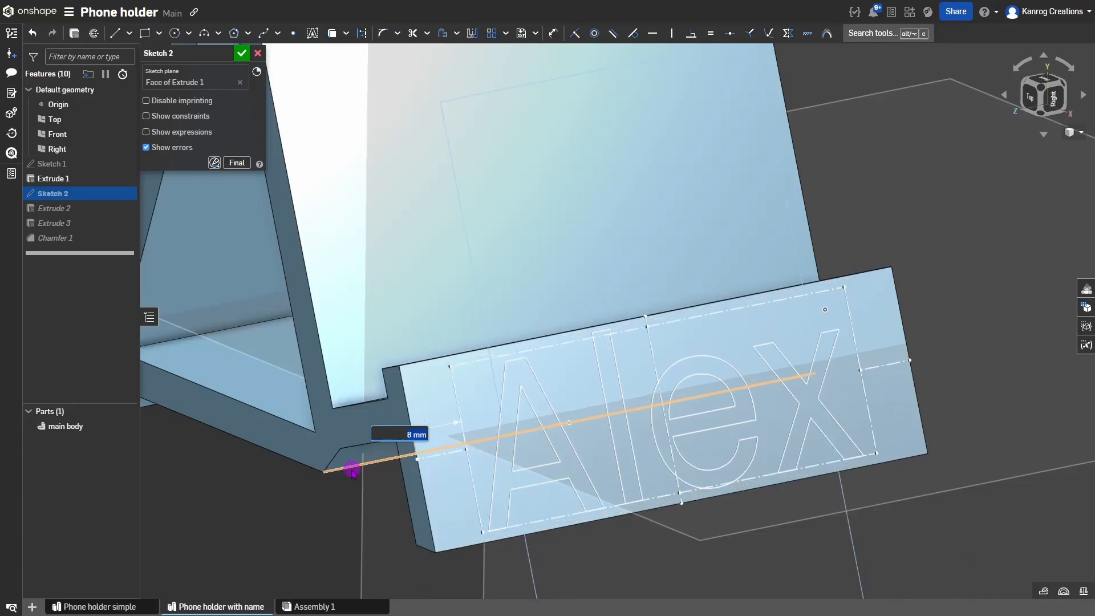
pyautogui.press('Up')
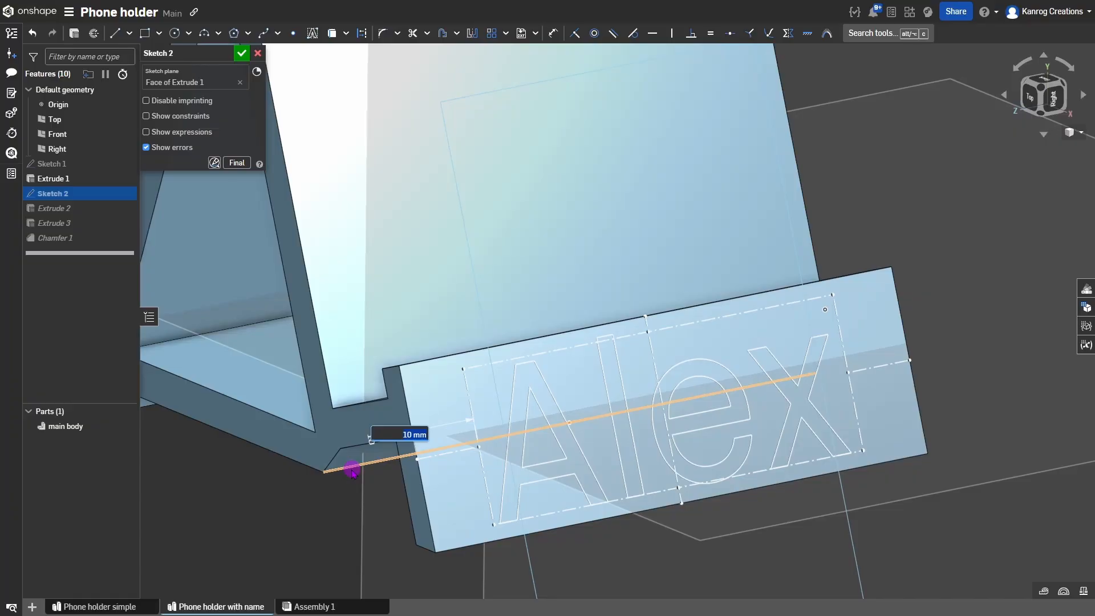
pyautogui.press('Up')
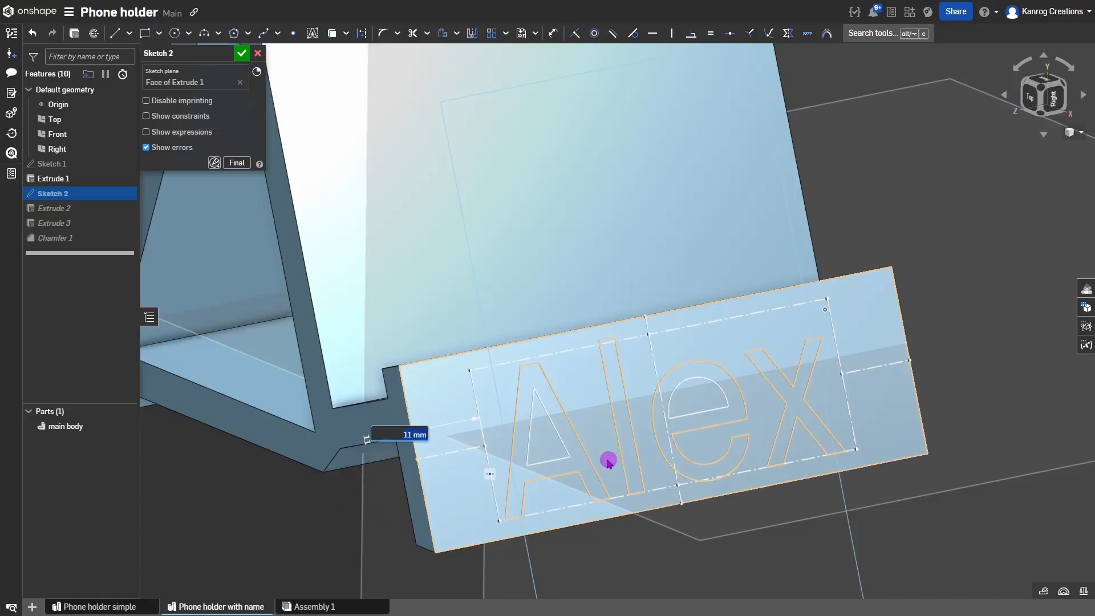
pyautogui.press('Return')
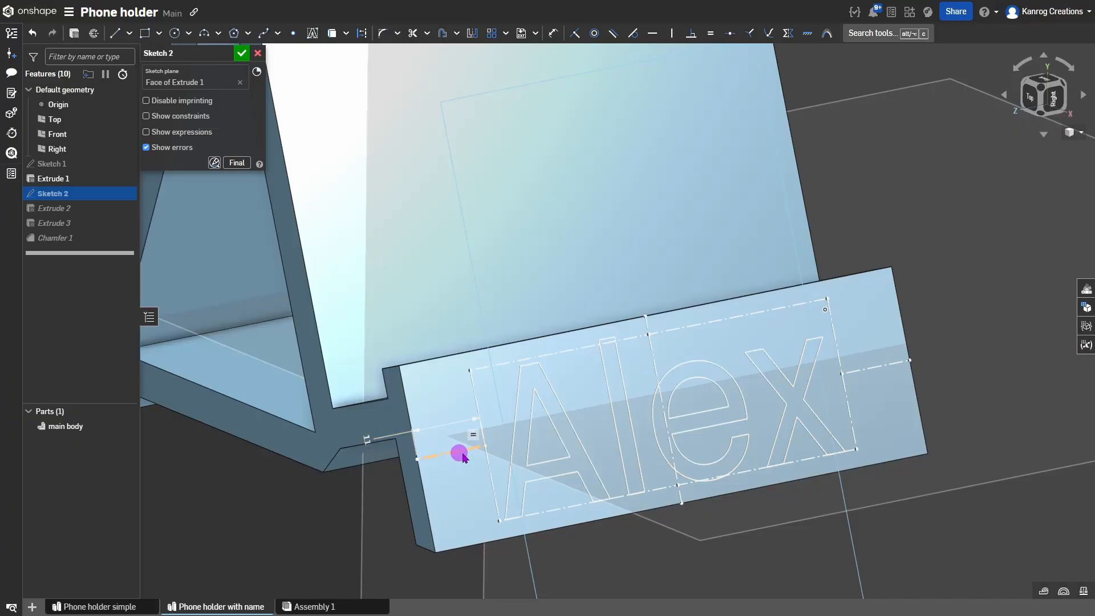
pyautogui.click(244, 55)
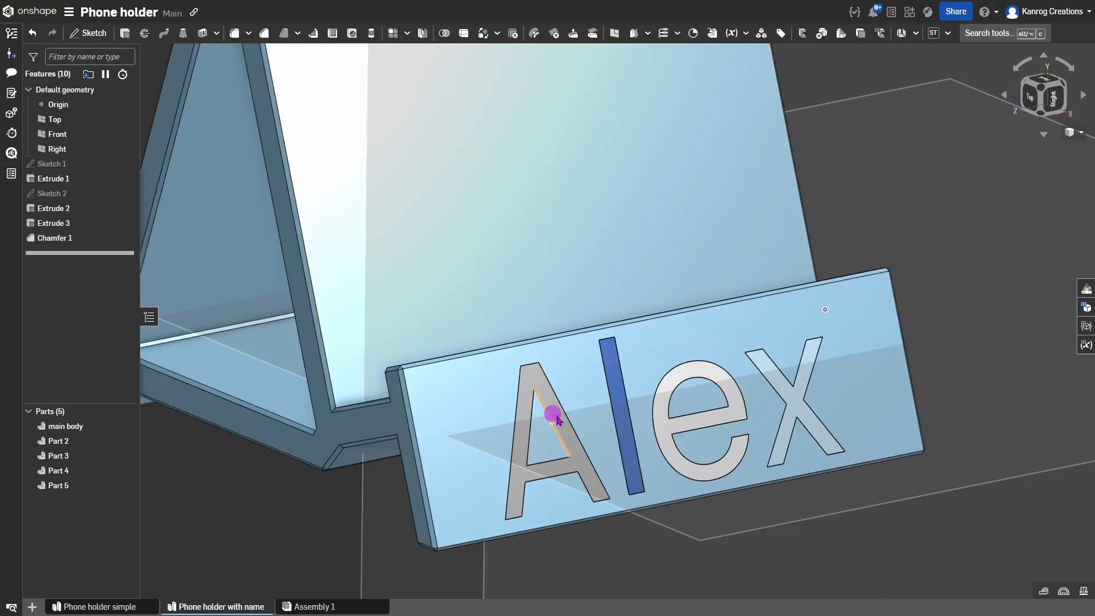
pyautogui.moveTo(684, 379); pyautogui.dragTo(701, 388, button='right')
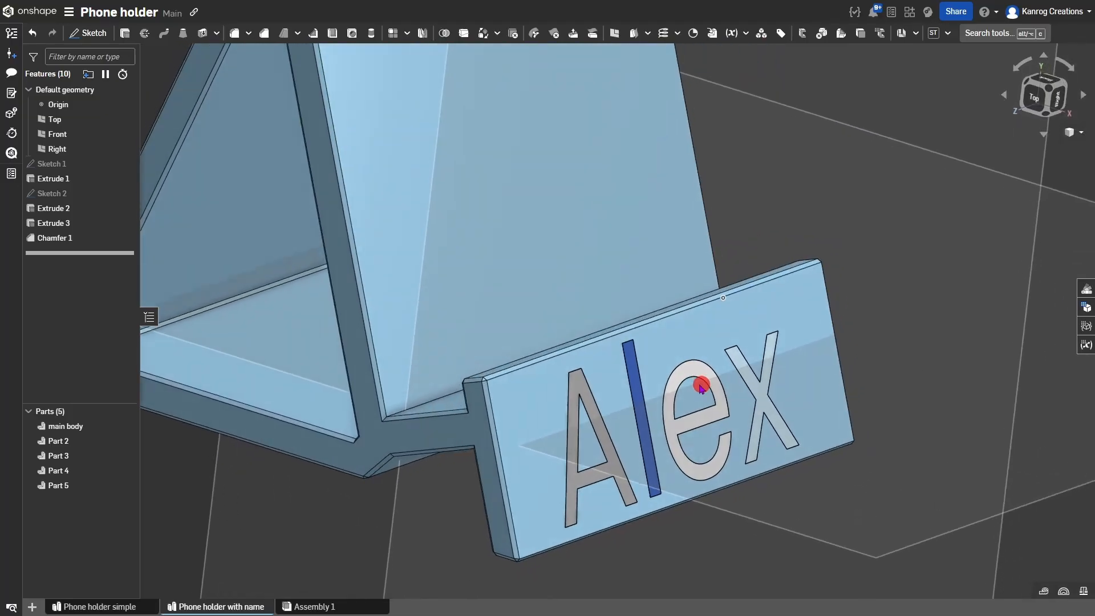
pyautogui.scroll(-5, 702, 388)
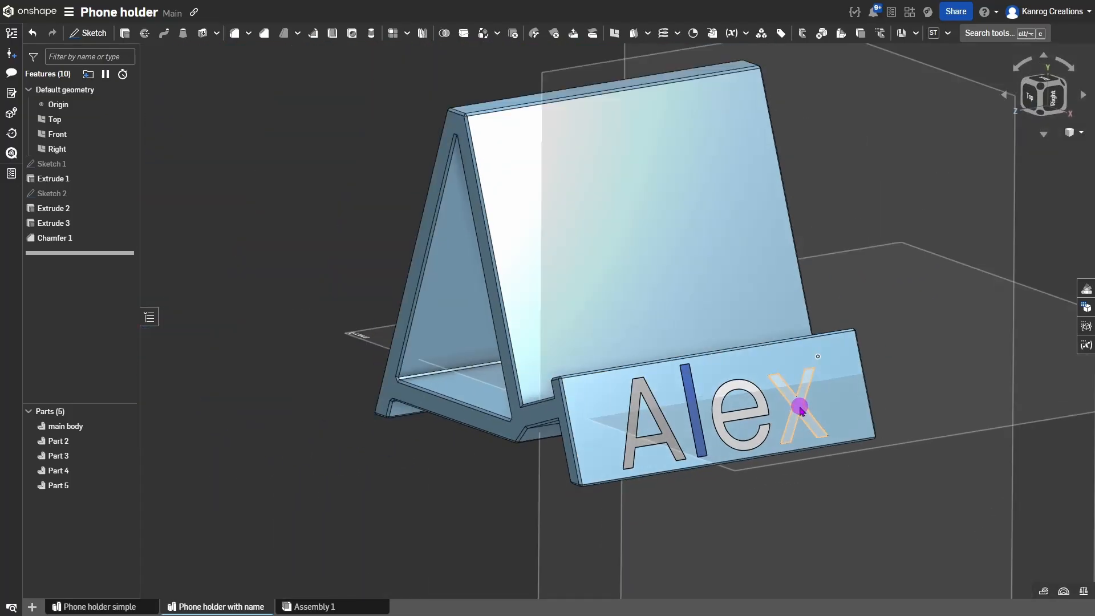
pyautogui.moveTo(697, 378); pyautogui.dragTo(604, 408, button='right')
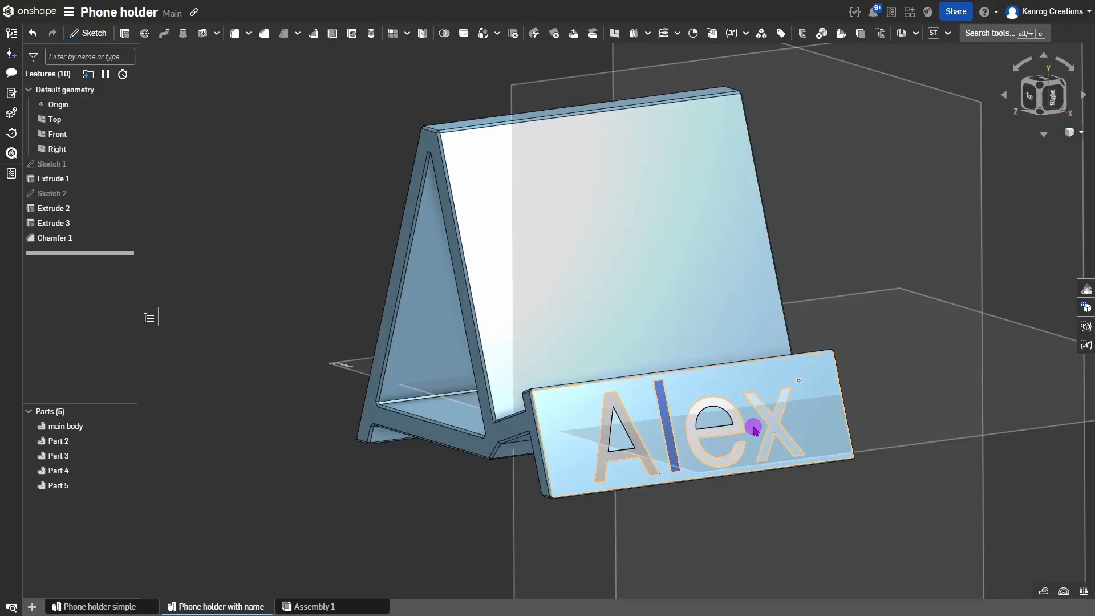
pyautogui.click(66, 441)
pyautogui.keyDown('ctrl'); pyautogui.click(60, 470); pyautogui.keyUp('ctrl')
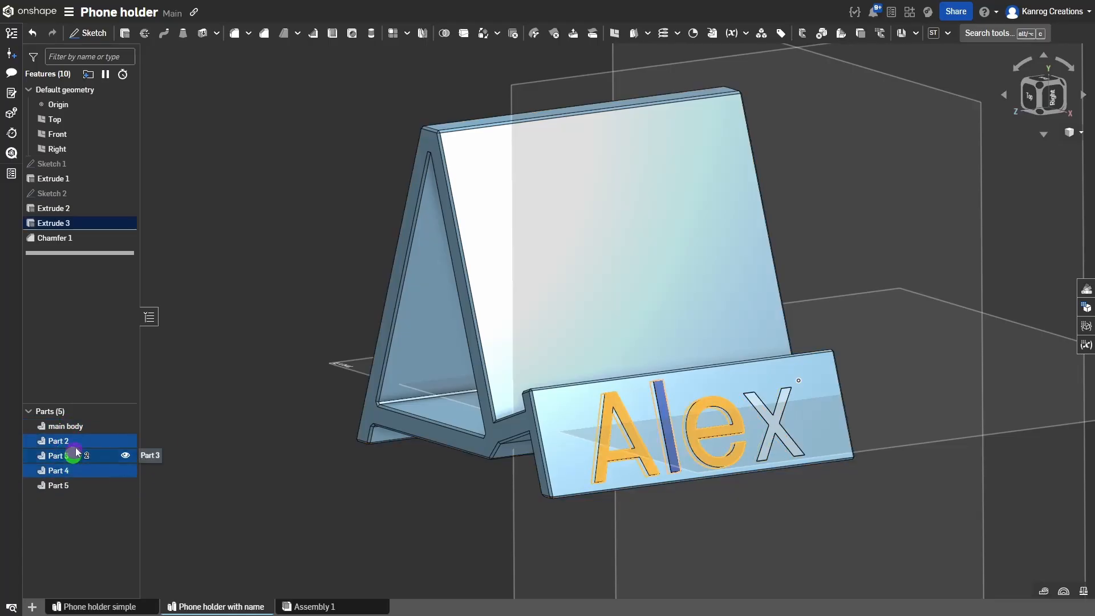
pyautogui.click(83, 456)
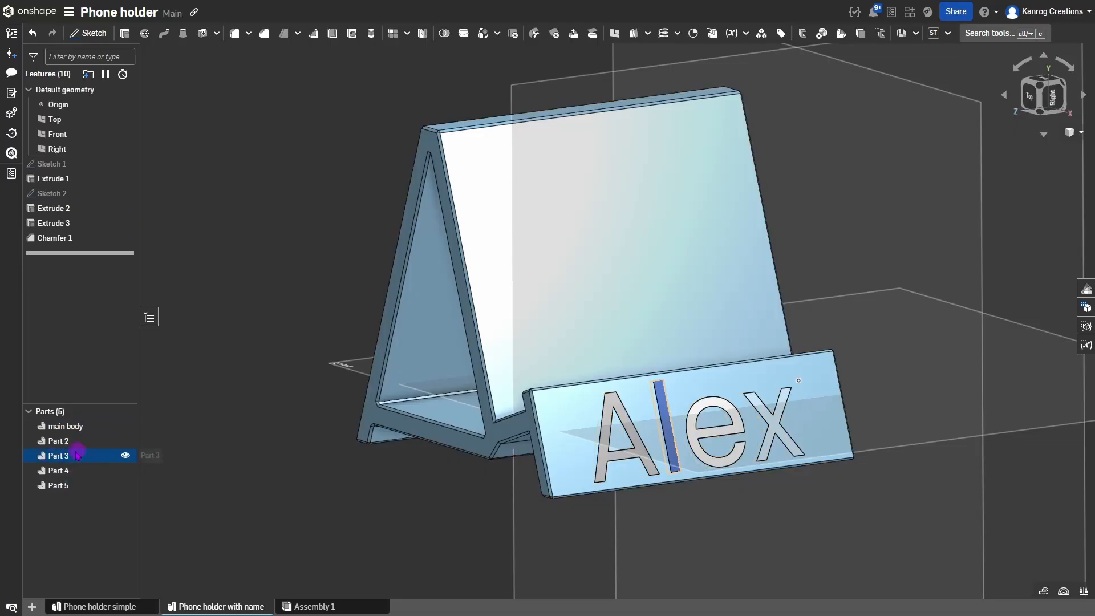
pyautogui.click(155, 517)
pyautogui.moveTo(220, 601)
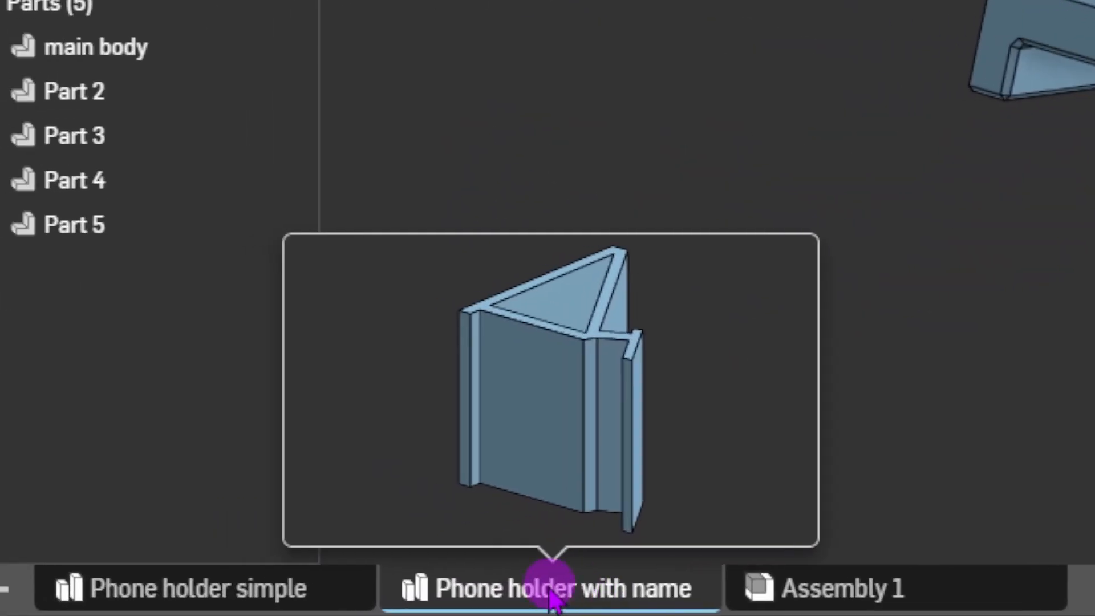
# Export the 'Phone holder with name' Part Studio as a 3MF file instead of STL.
pyautogui.rightClick(553, 590)
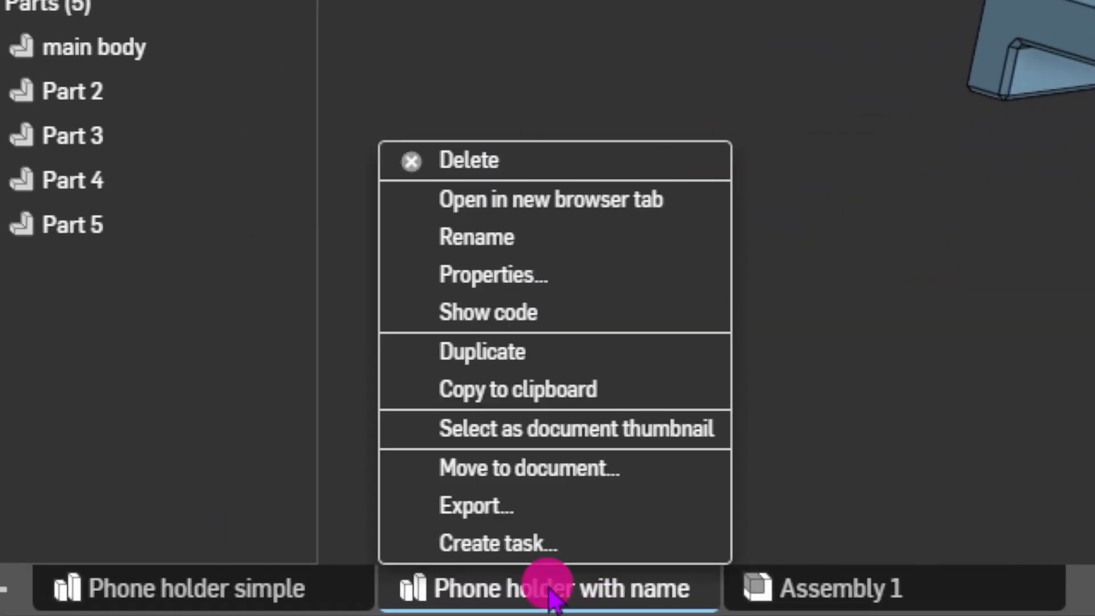
pyautogui.click(550, 513)
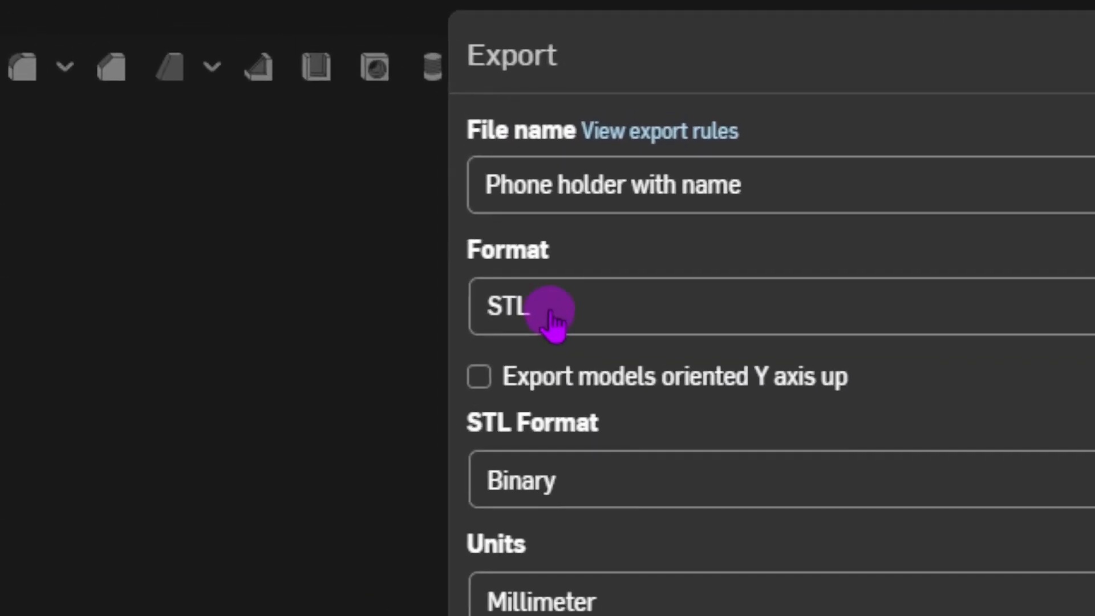
pyautogui.click(411, 112)
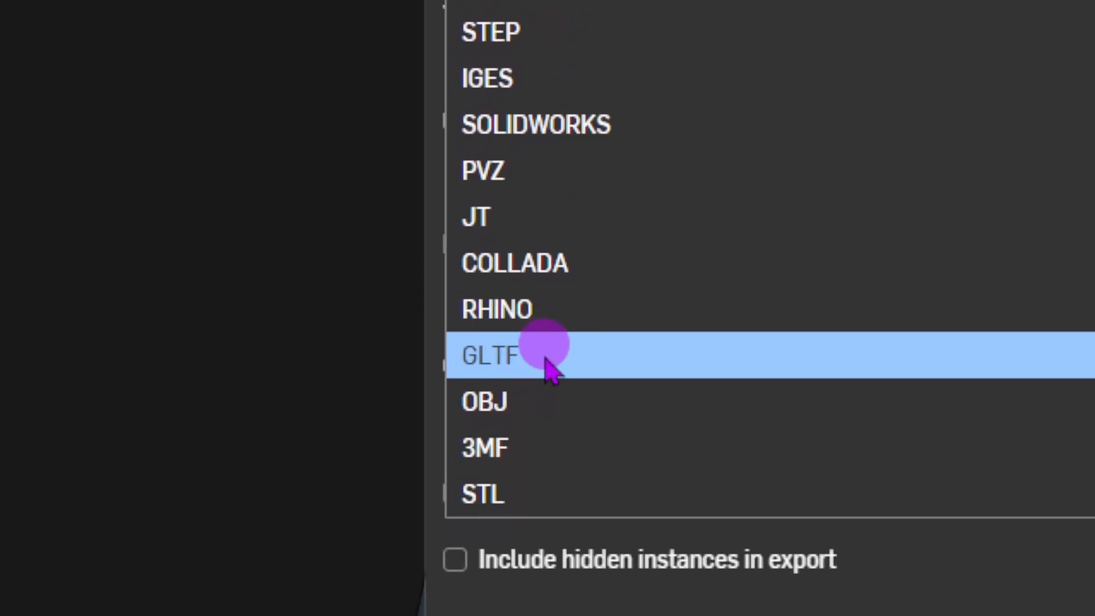
pyautogui.click(538, 315)
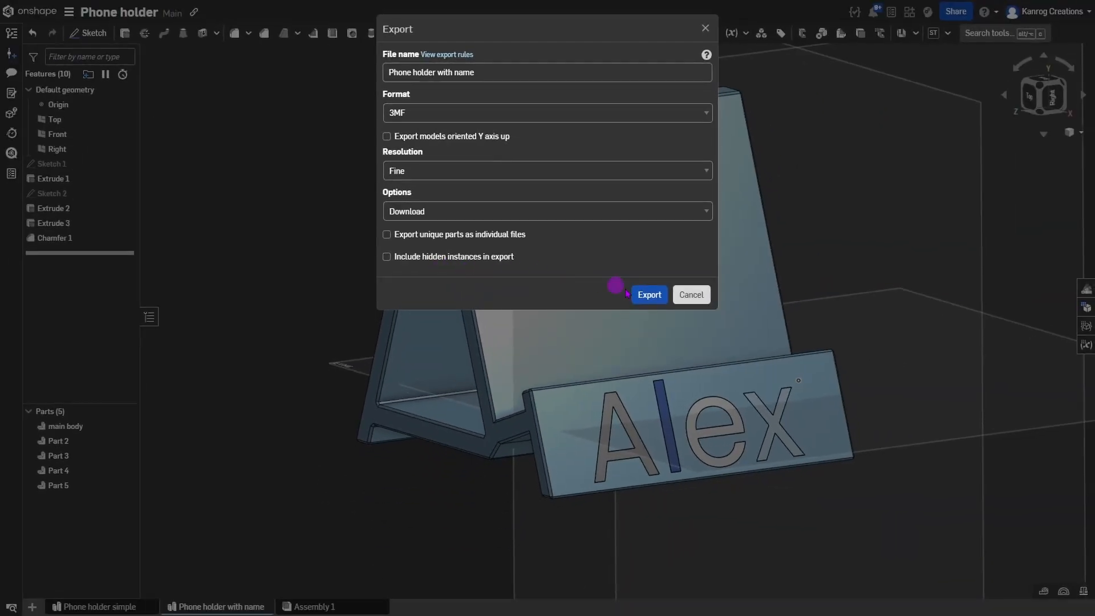
pyautogui.click(650, 294)
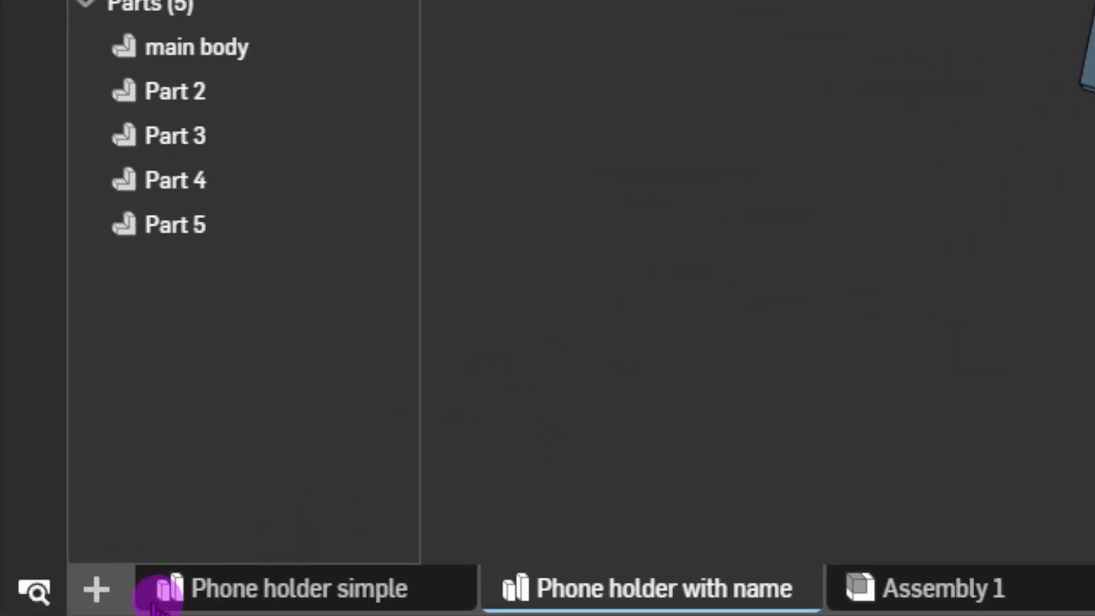
# Add a new Part Studio and rename it 'Phone holder vase mode'.
pyautogui.click(98, 591)
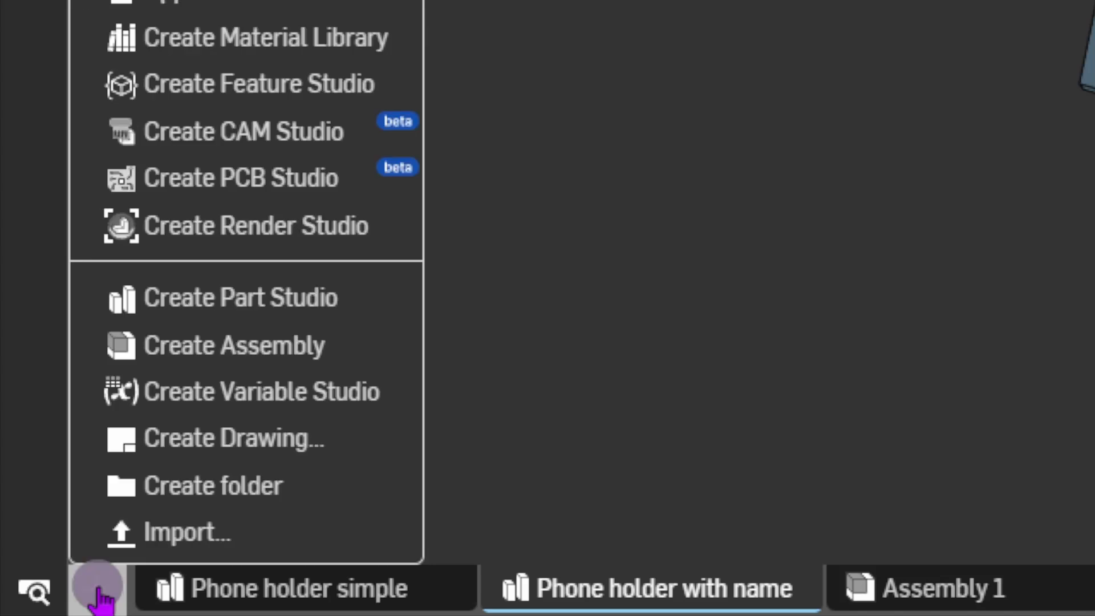
pyautogui.click(274, 298)
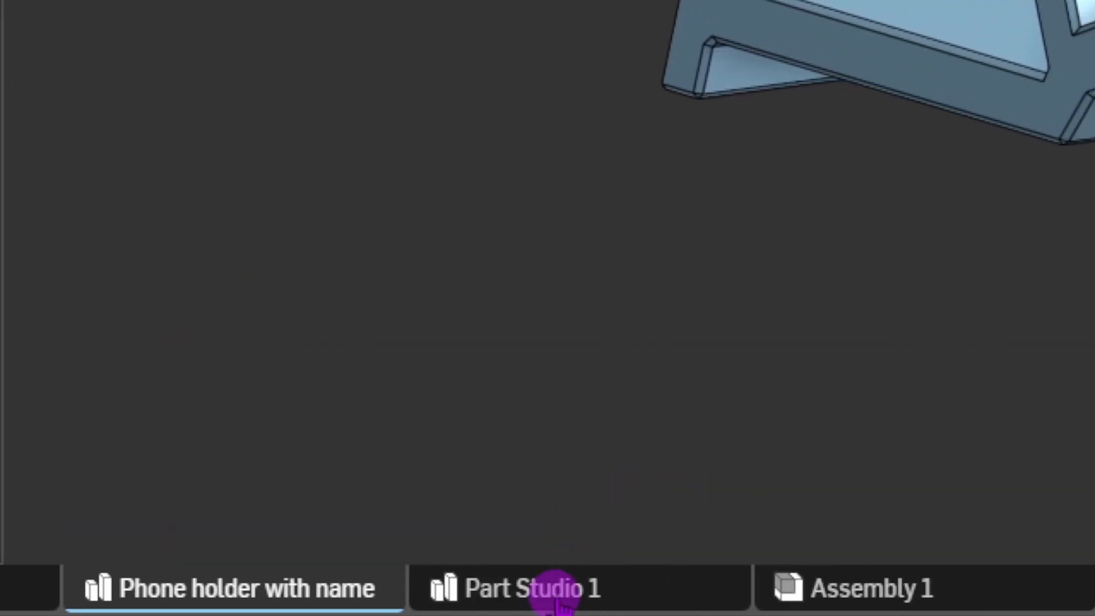
pyautogui.click(558, 599)
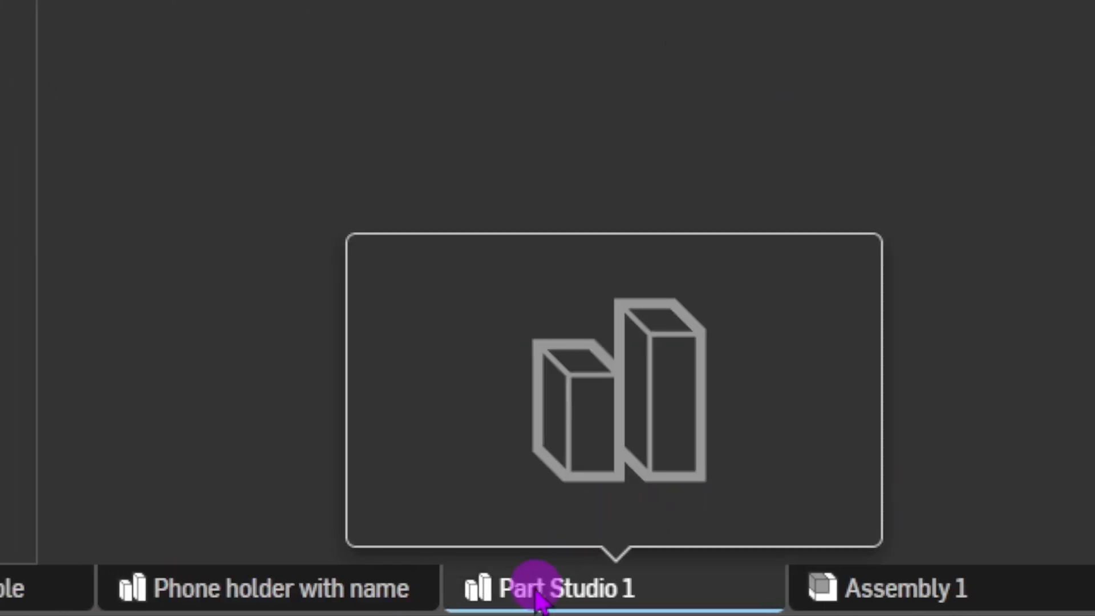
pyautogui.rightClick(553, 591)
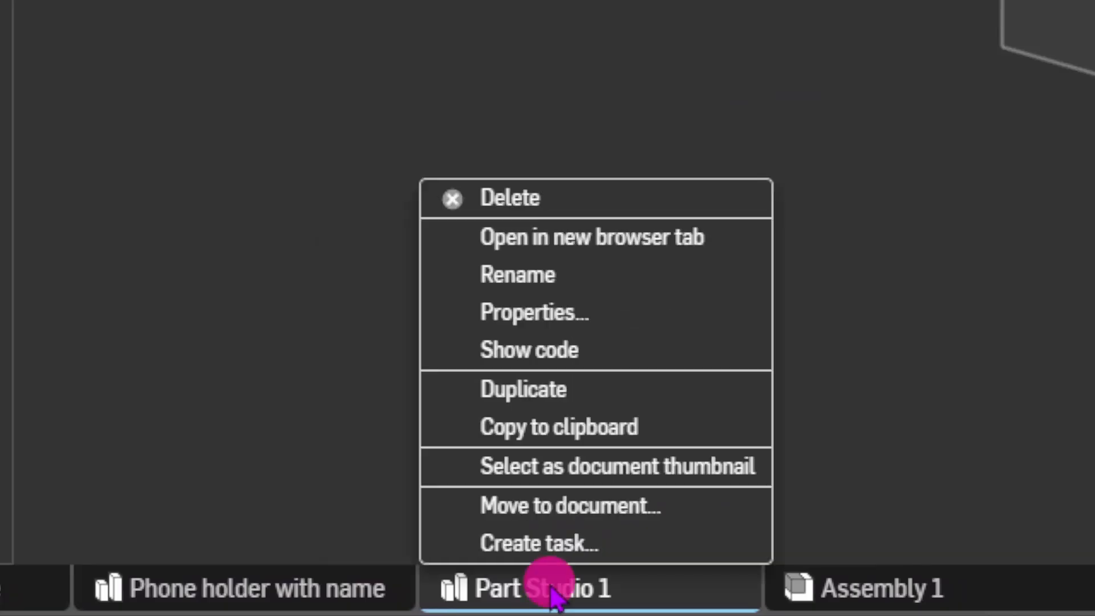
pyautogui.click(569, 283)
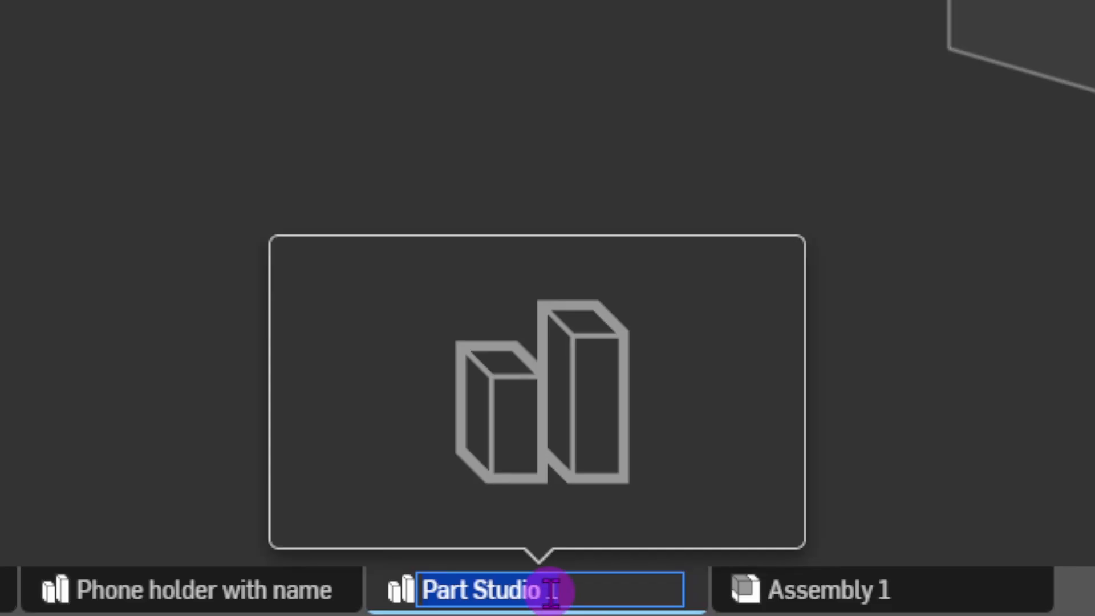
pyautogui.write('Phone hol')
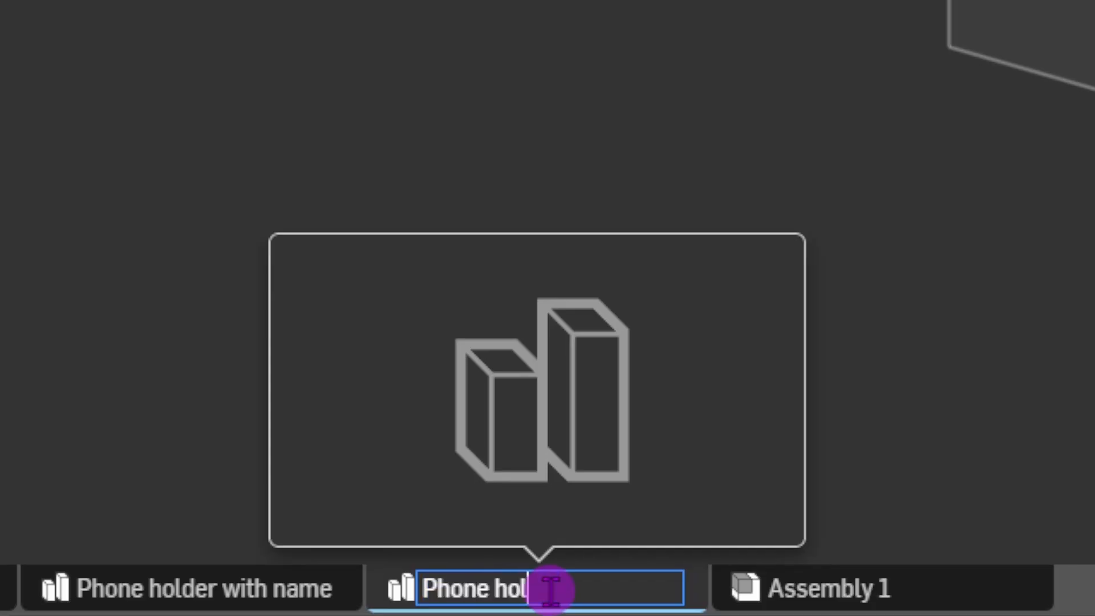
pyautogui.write('der vase mode')
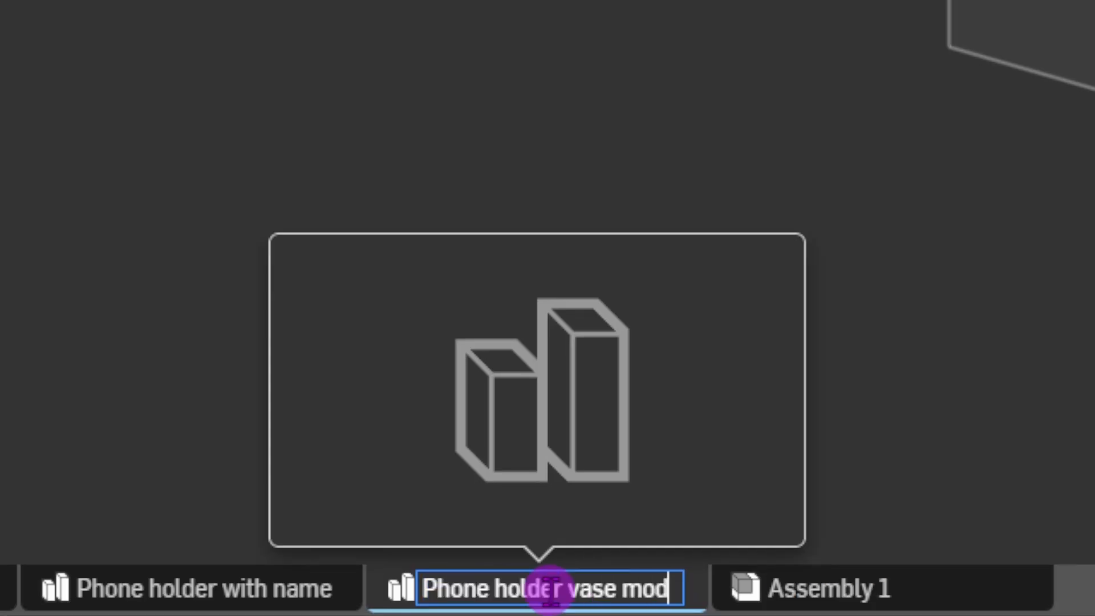
pyautogui.press('Return')
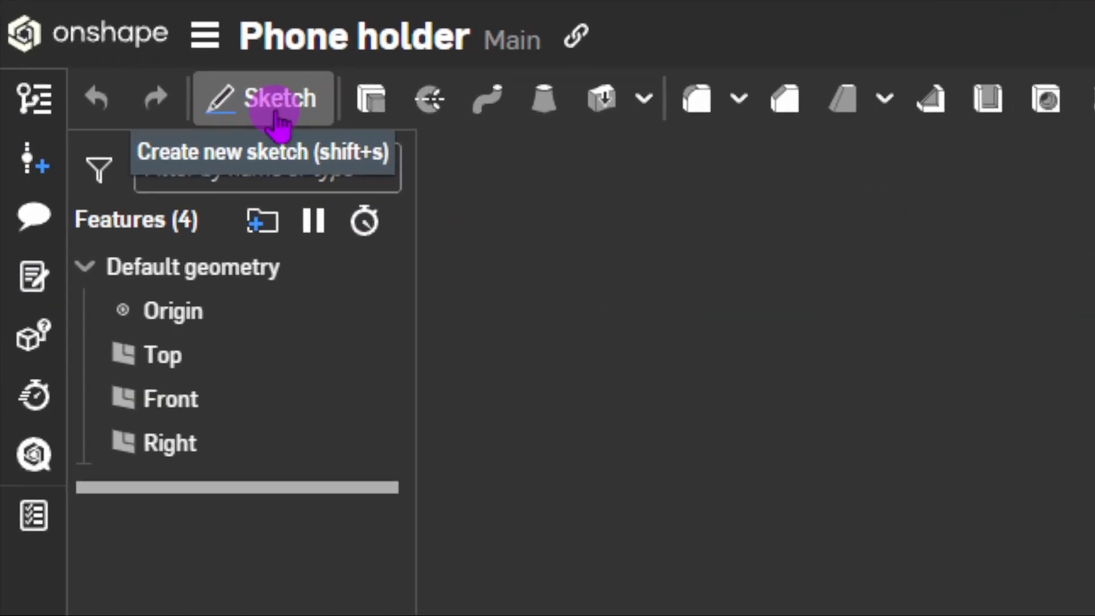
pyautogui.hotkey('shift', 's')
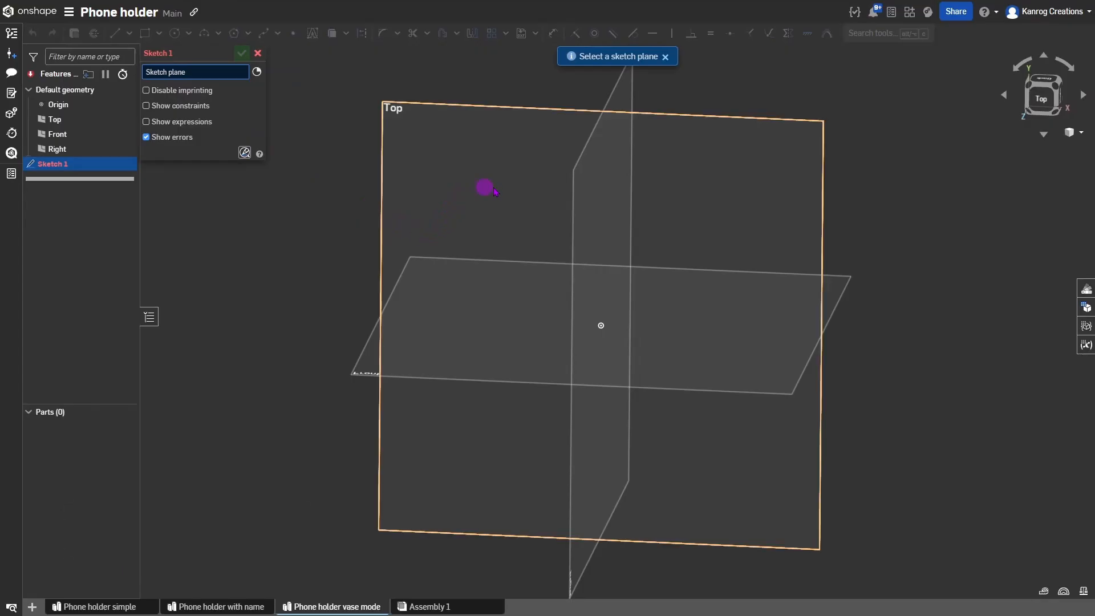
# Place Sketch 1 on the Top plane and view it from directly above.
pyautogui.click(563, 188)
pyautogui.moveTo(557, 183)
pyautogui.mouseDown(button='right')
pyautogui.moveTo(547, 195)
pyautogui.moveTo(555, 152)
pyautogui.moveTo(531, 130)
pyautogui.moveTo(541, 135)
pyautogui.mouseUp(button='right')
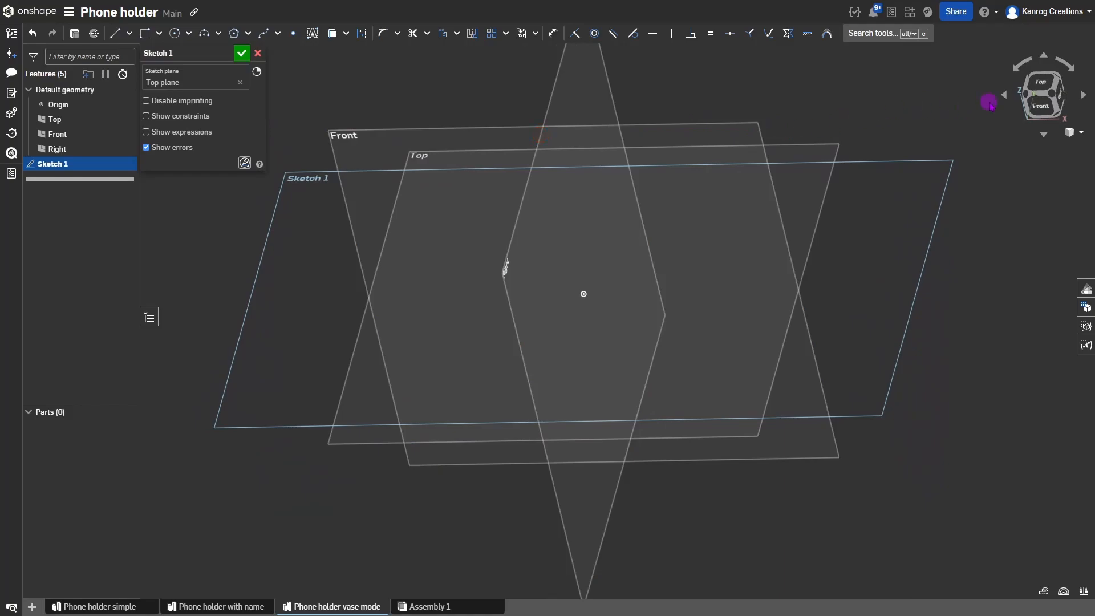
pyautogui.click(1043, 84)
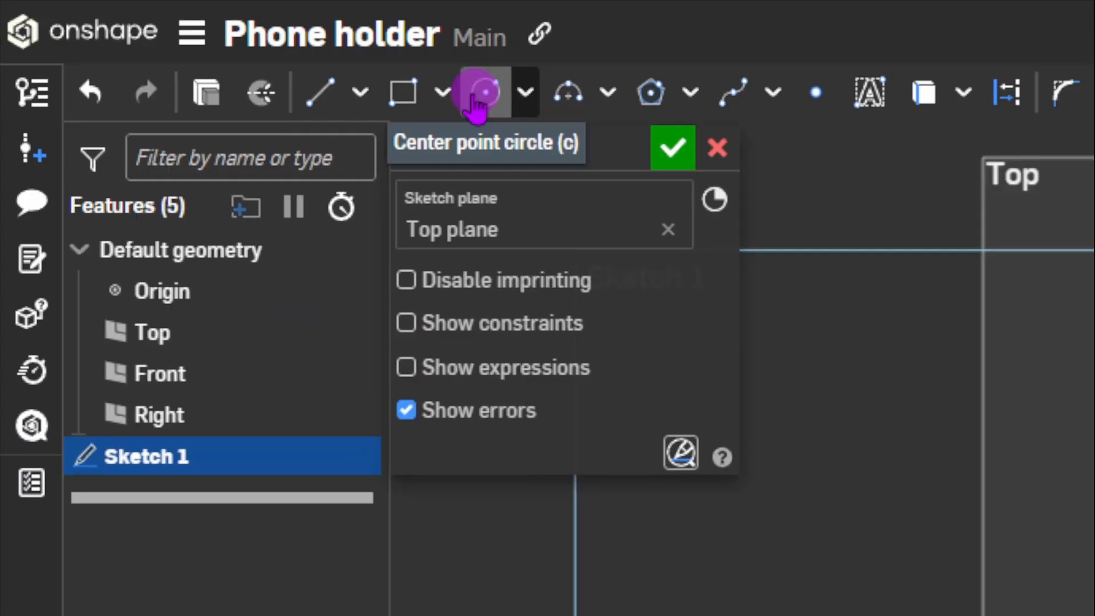
# Draw three circles: Ø18.731 at the origin, Ø14.452 up-left, Ø10.843 to the left.
pyautogui.click(176, 33)
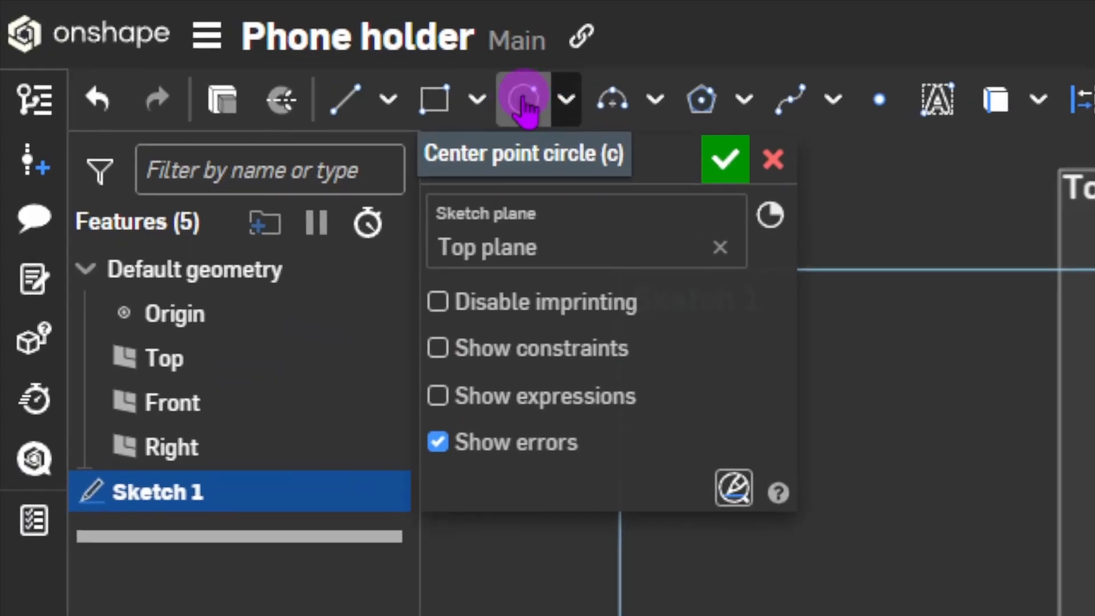
pyautogui.press('c')
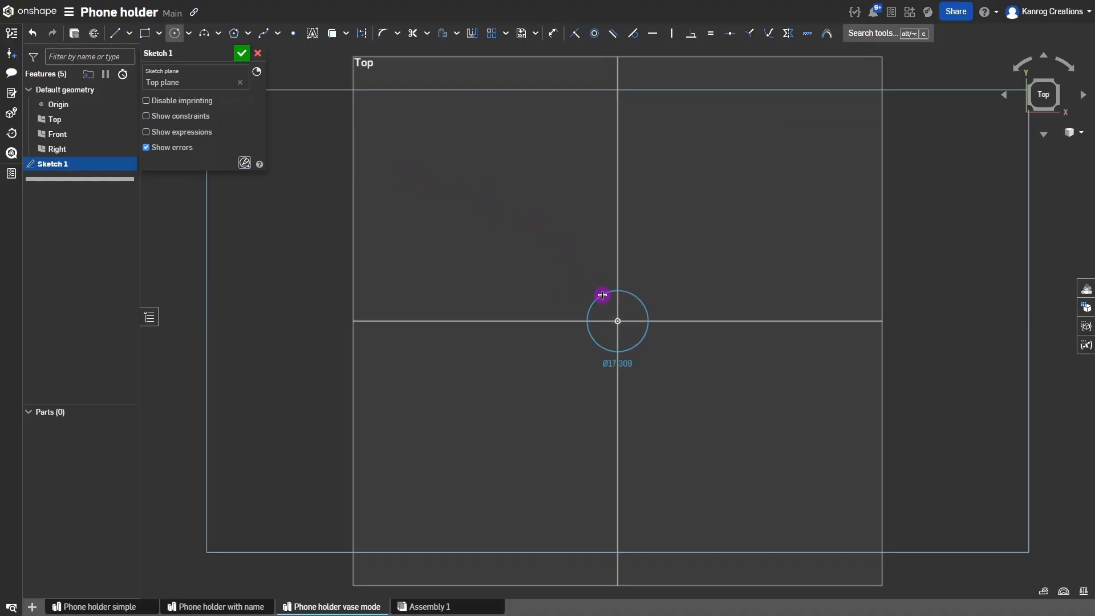
pyautogui.click(602, 292)
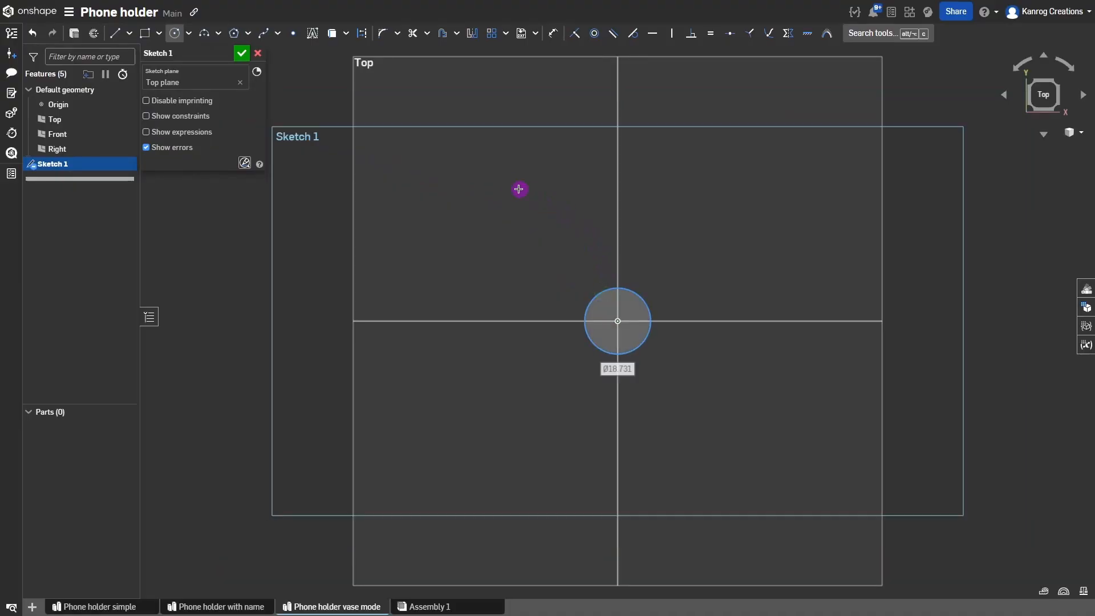
pyautogui.click(483, 169)
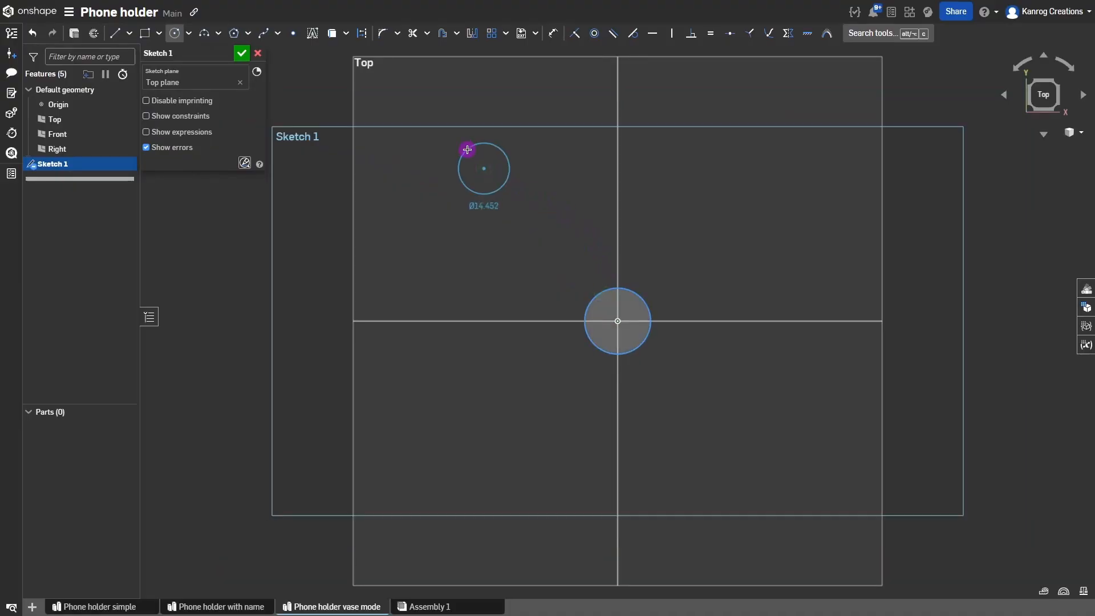
pyautogui.click(467, 150)
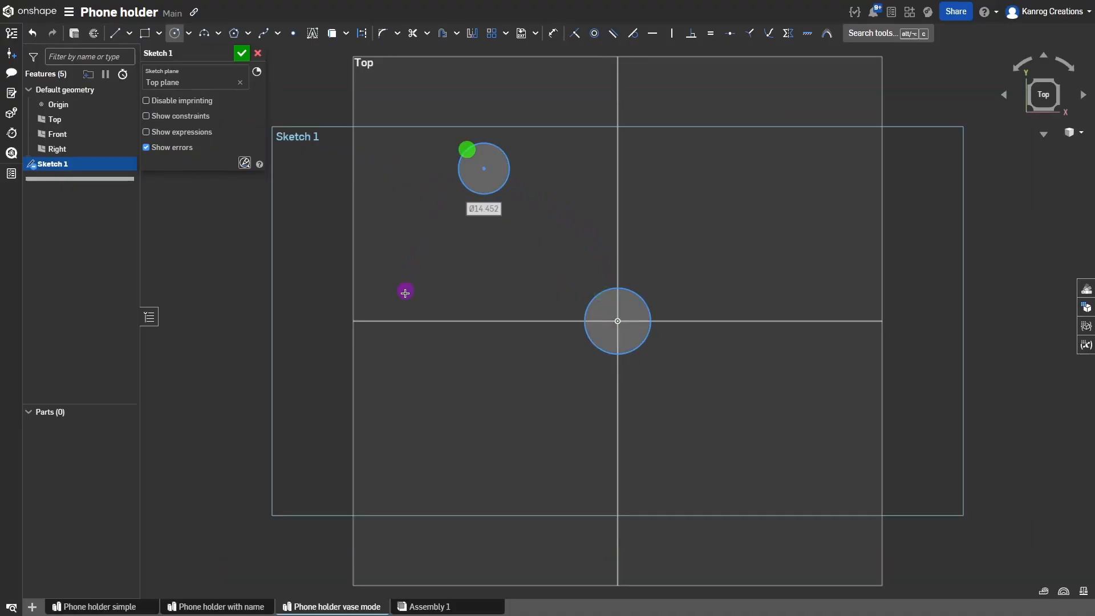
pyautogui.click(380, 332)
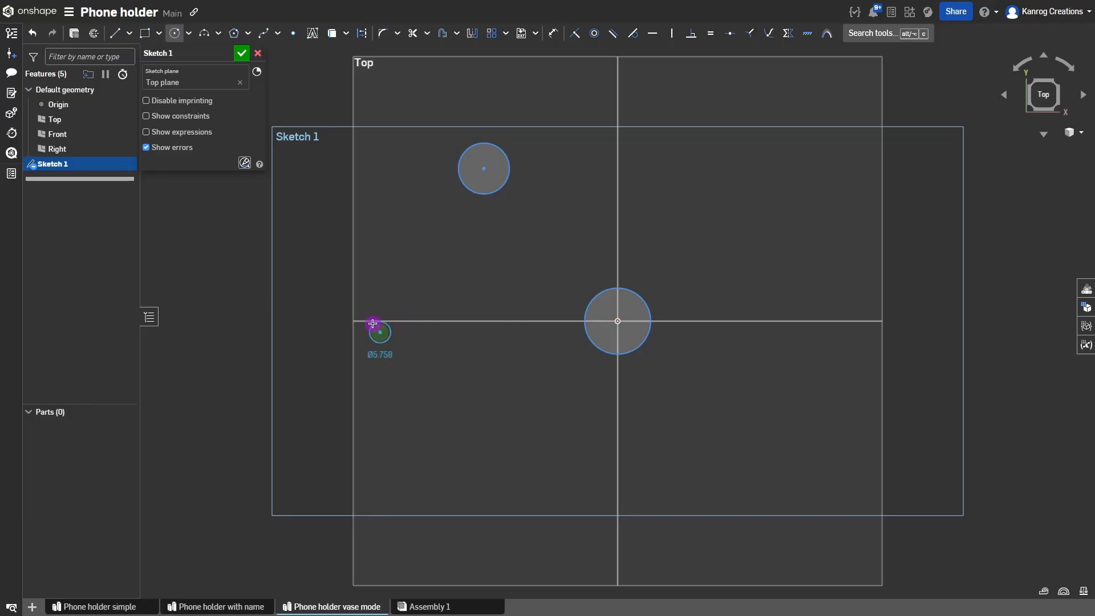
pyautogui.click(374, 314)
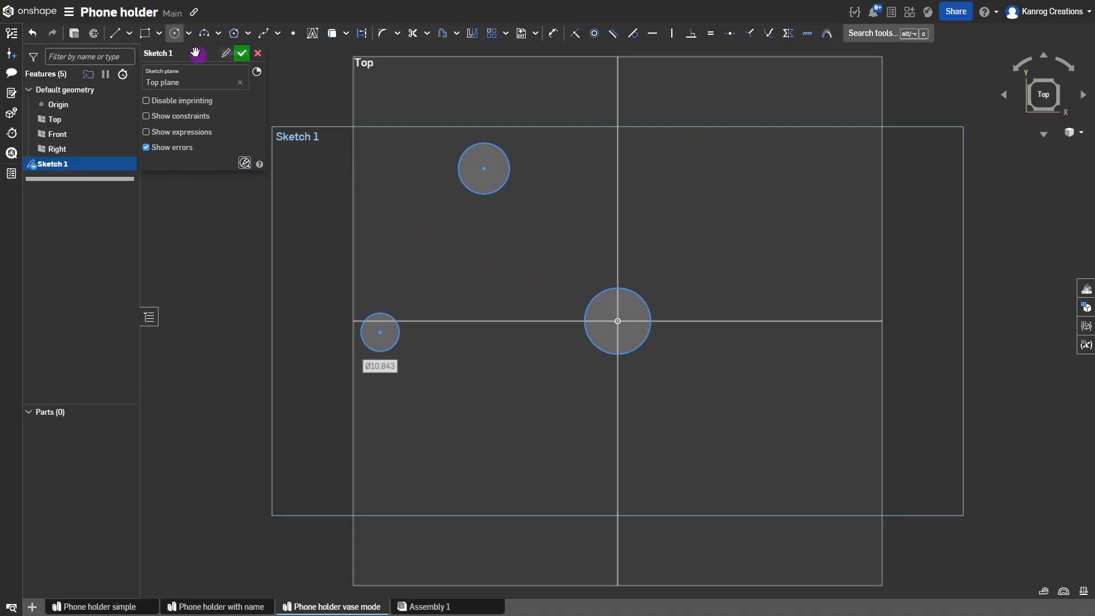
pyautogui.press('l')
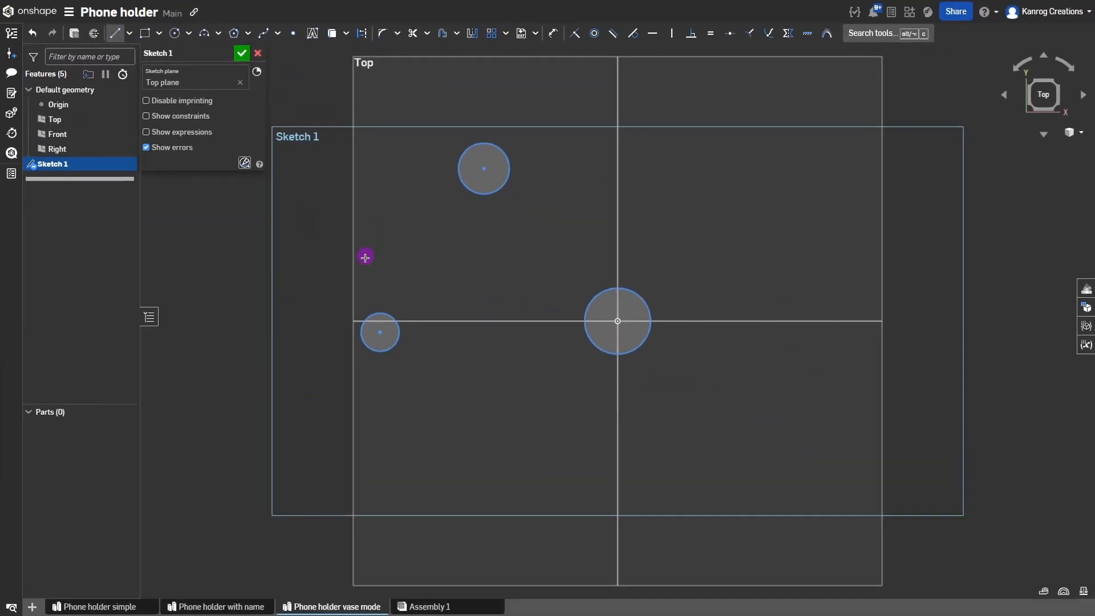
# Draw two slanted lines linking the top circle to the small left and origin circles.
pyautogui.click(371, 314)
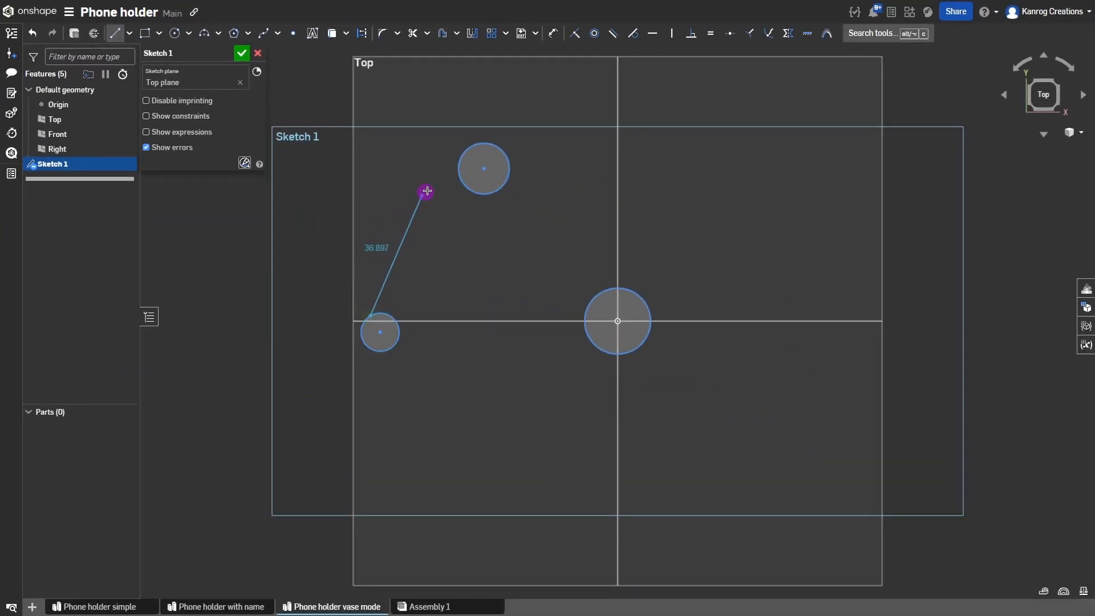
pyautogui.click(456, 166)
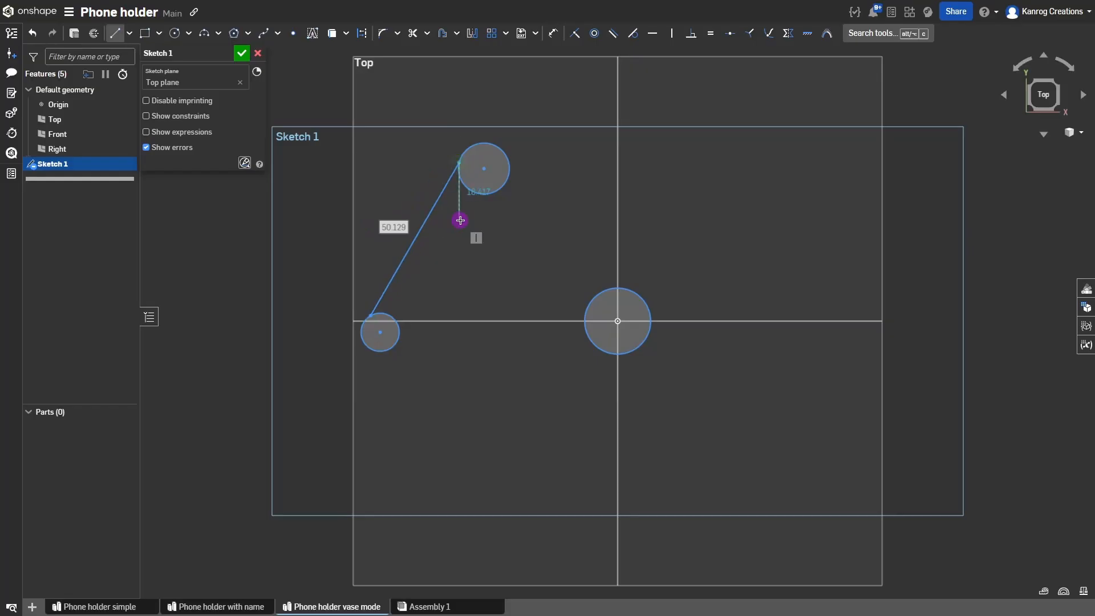
pyautogui.press('Escape')
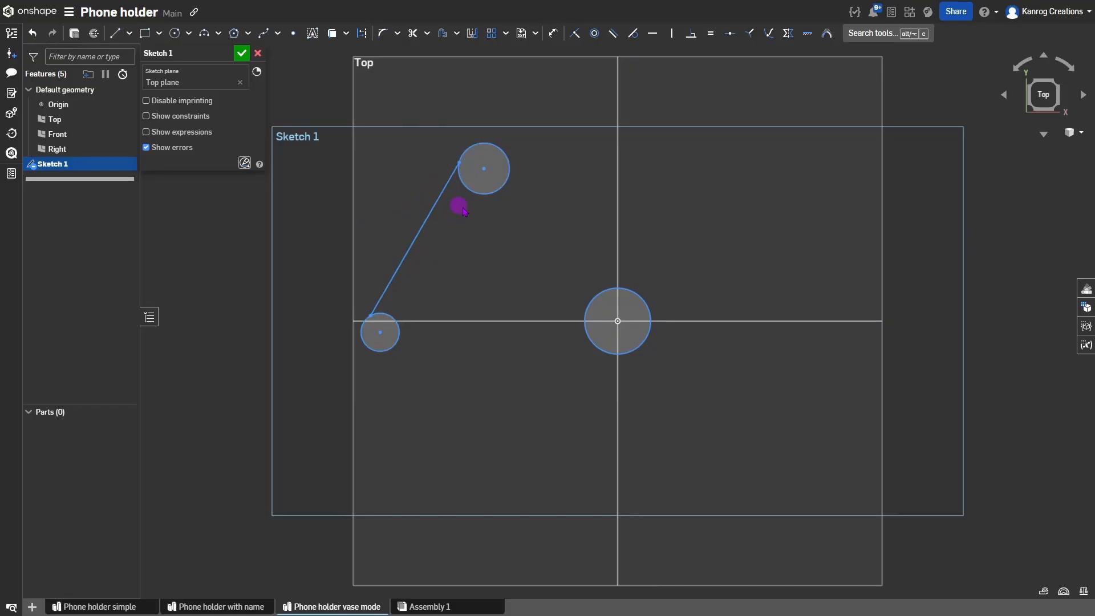
pyautogui.click(509, 158)
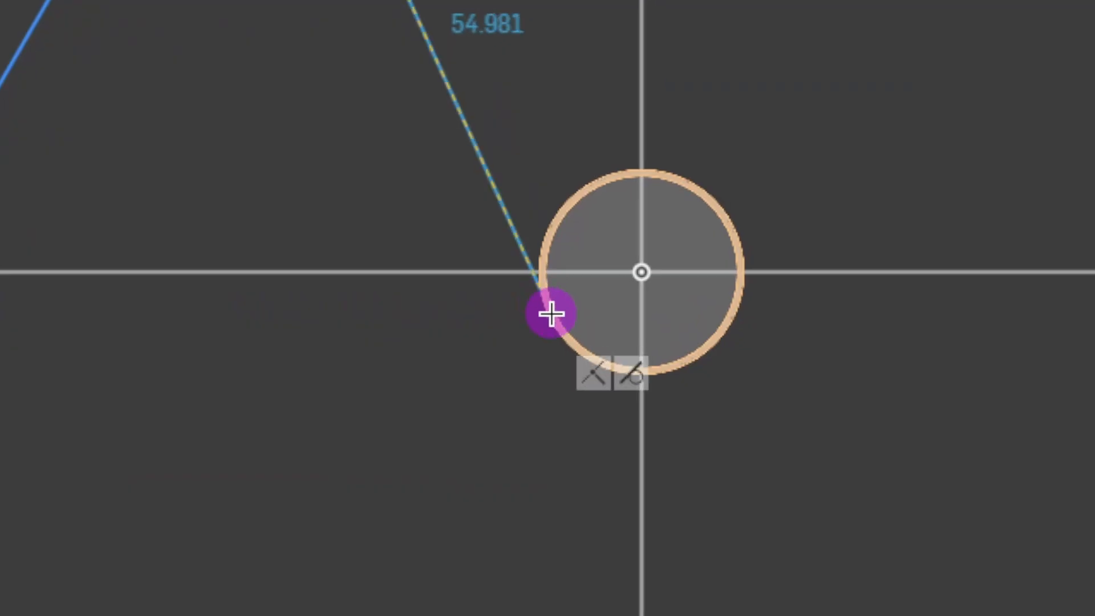
pyautogui.click(551, 314)
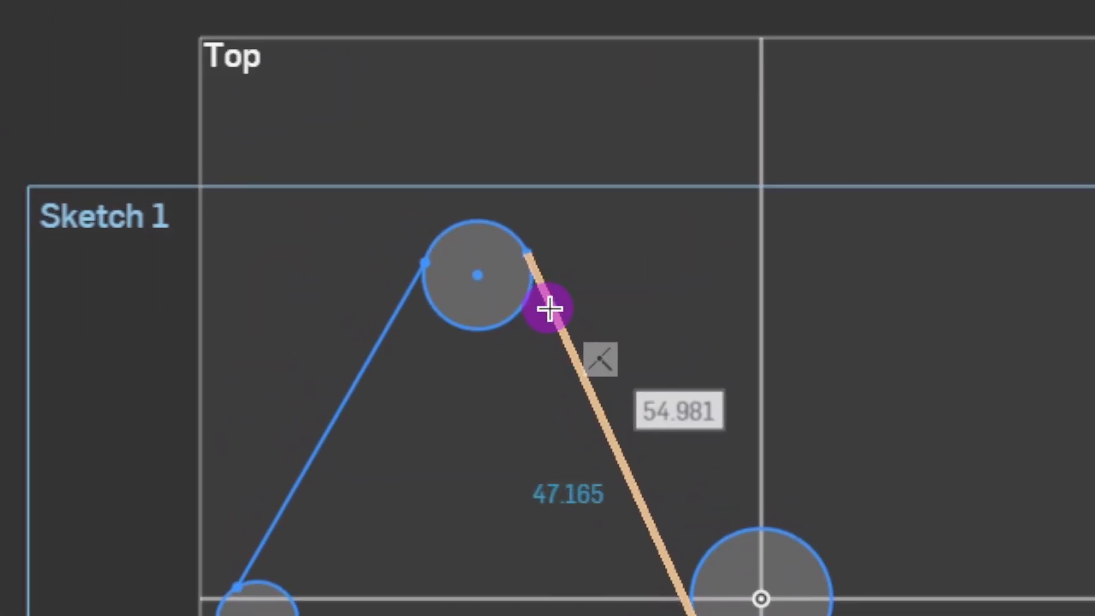
pyautogui.press('Escape')
pyautogui.moveTo(610, 386)
pyautogui.mouseDown()
pyautogui.moveTo(598, 368)
pyautogui.moveTo(606, 351)
pyautogui.moveTo(598, 371)
pyautogui.mouseUp()
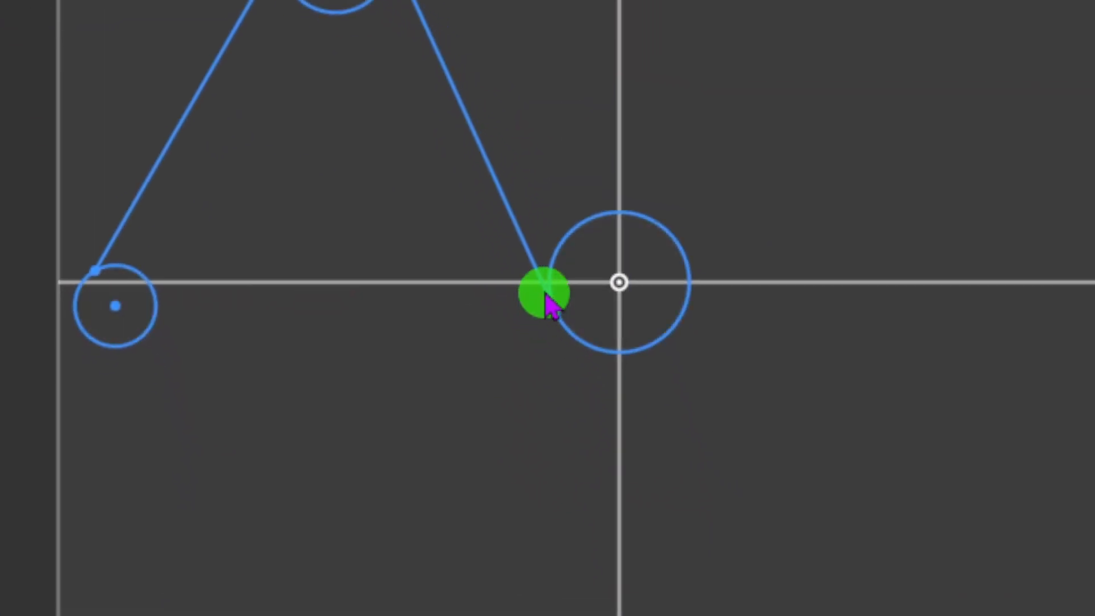
pyautogui.moveTo(541, 292); pyautogui.dragTo(547, 310)
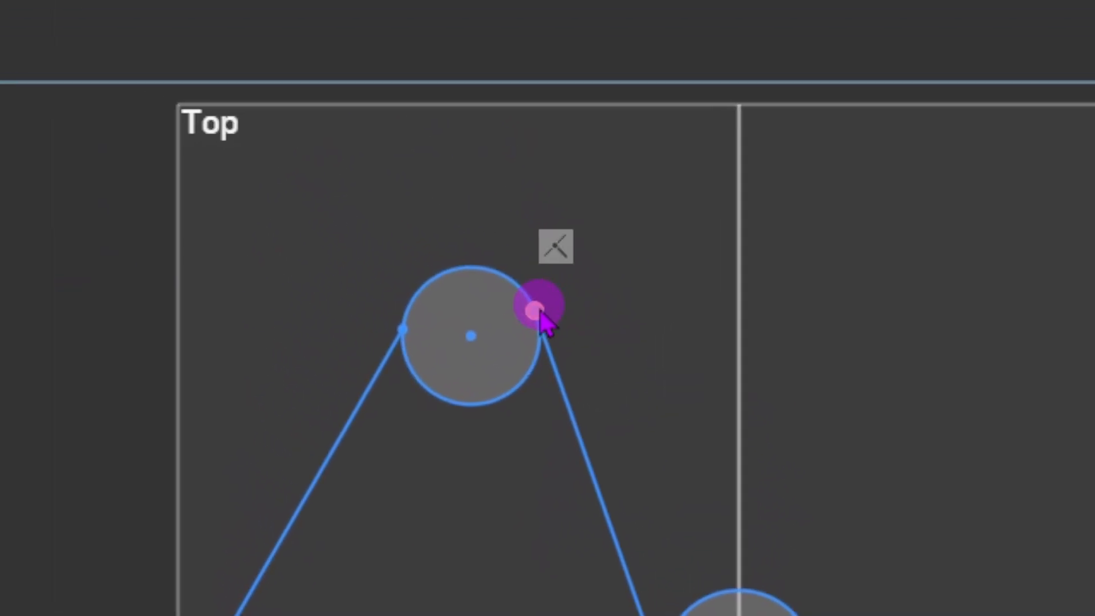
# Make both slanted lines tangent to the top circle and the left line tangent to the small circle.
pyautogui.click(551, 323)
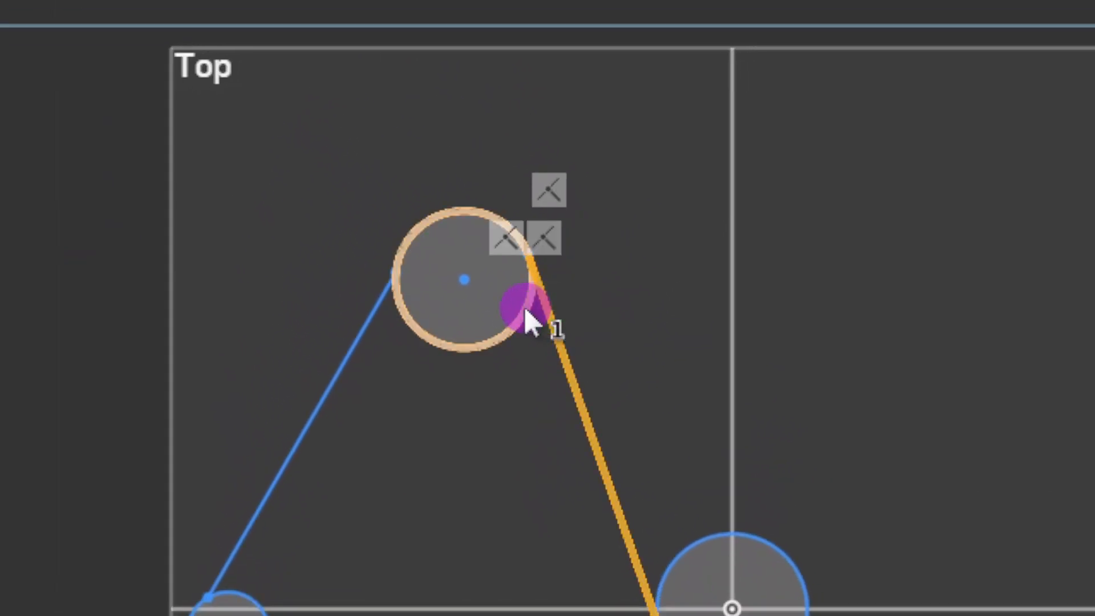
pyautogui.click(526, 311)
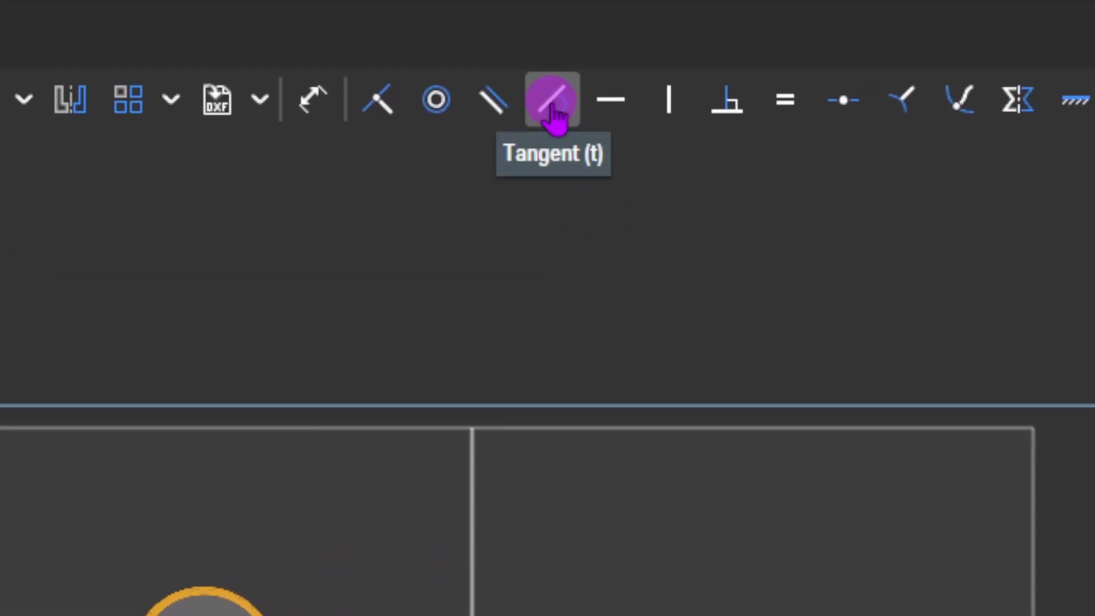
pyautogui.press('t')
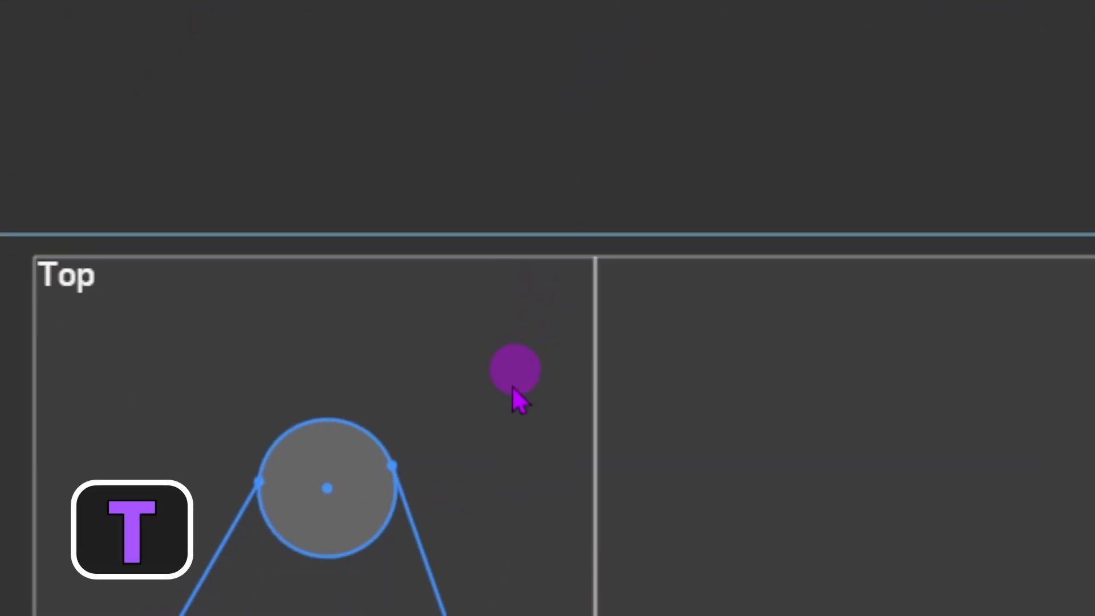
pyautogui.click(402, 380)
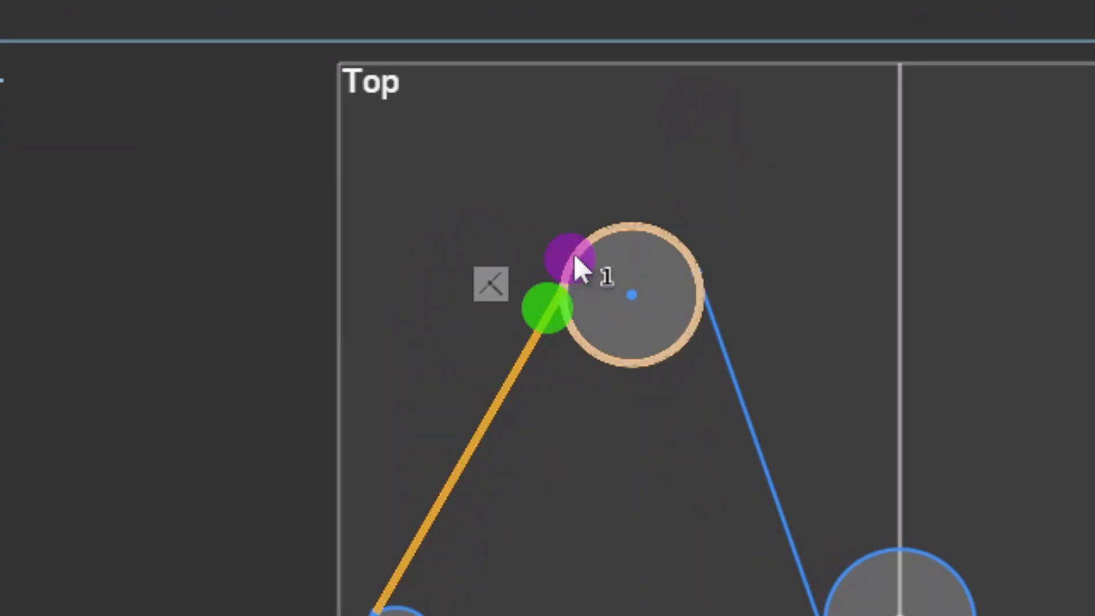
pyautogui.click(586, 259)
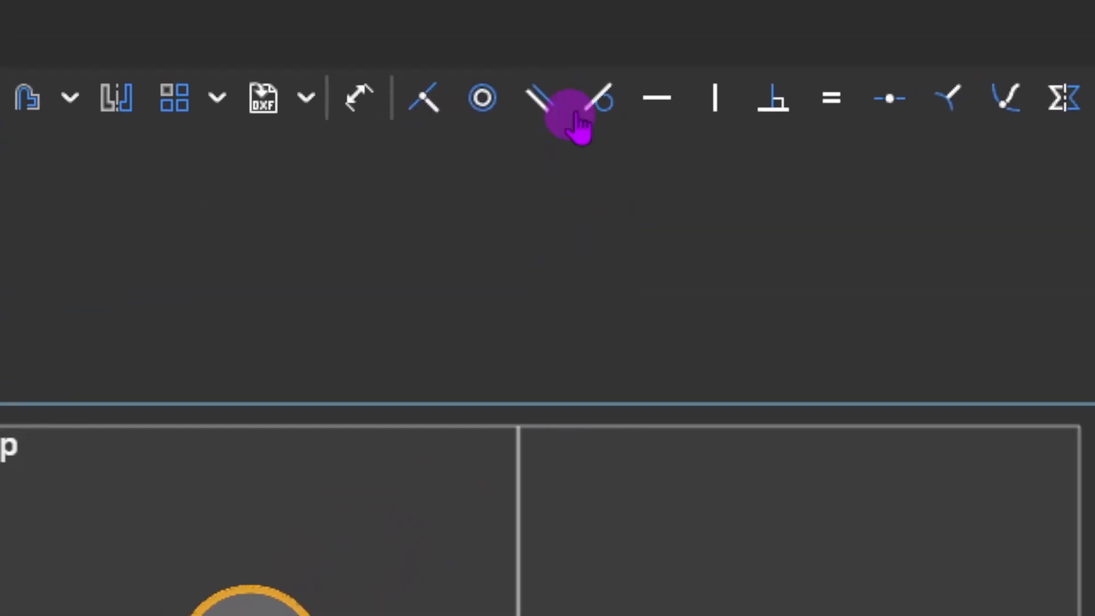
pyautogui.click(551, 102)
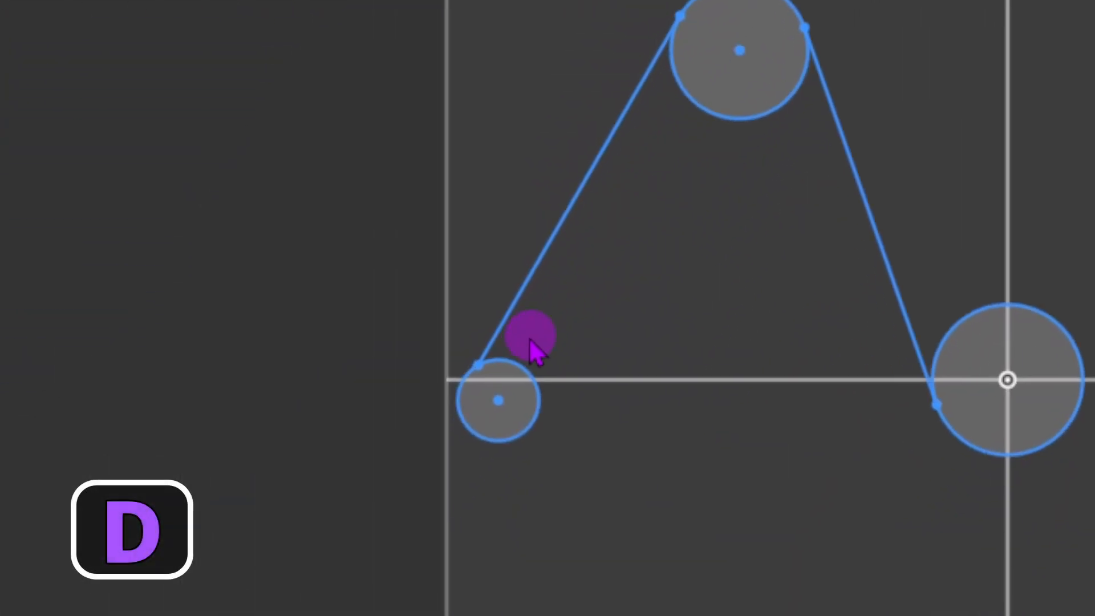
pyautogui.click(546, 321)
pyautogui.click(536, 269)
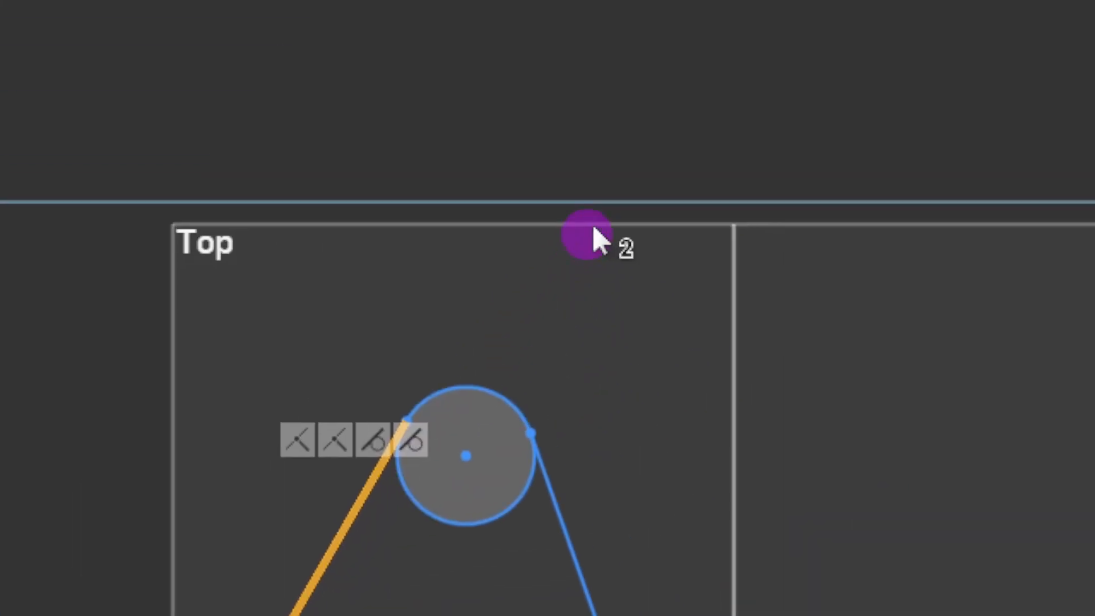
pyautogui.click(552, 98)
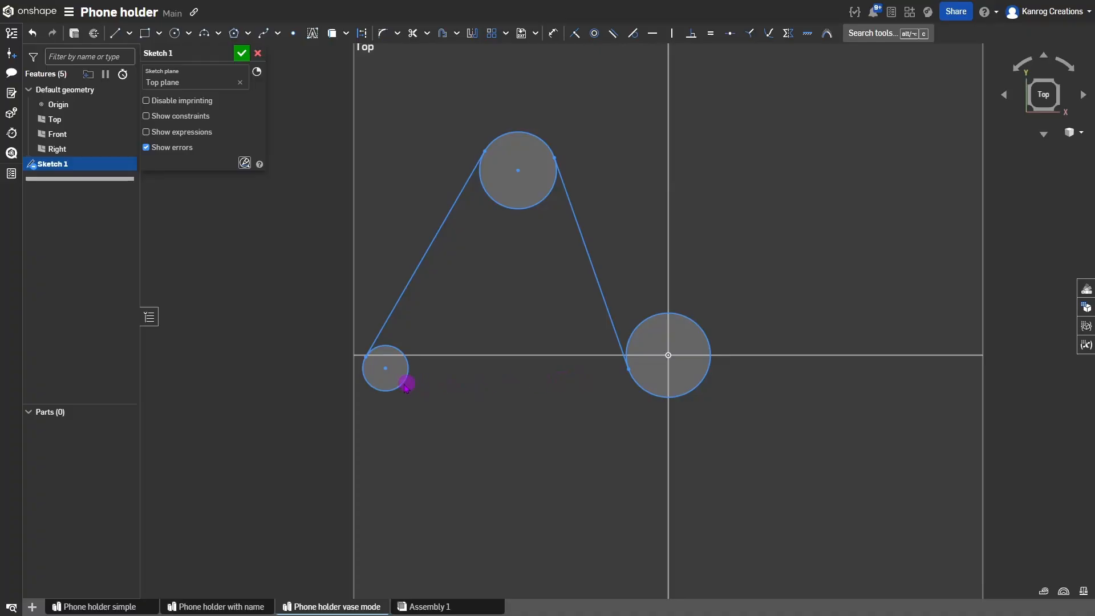
# Start a bottom line at the small circle, then cancel it.
pyautogui.press('l')
pyautogui.click(381, 391)
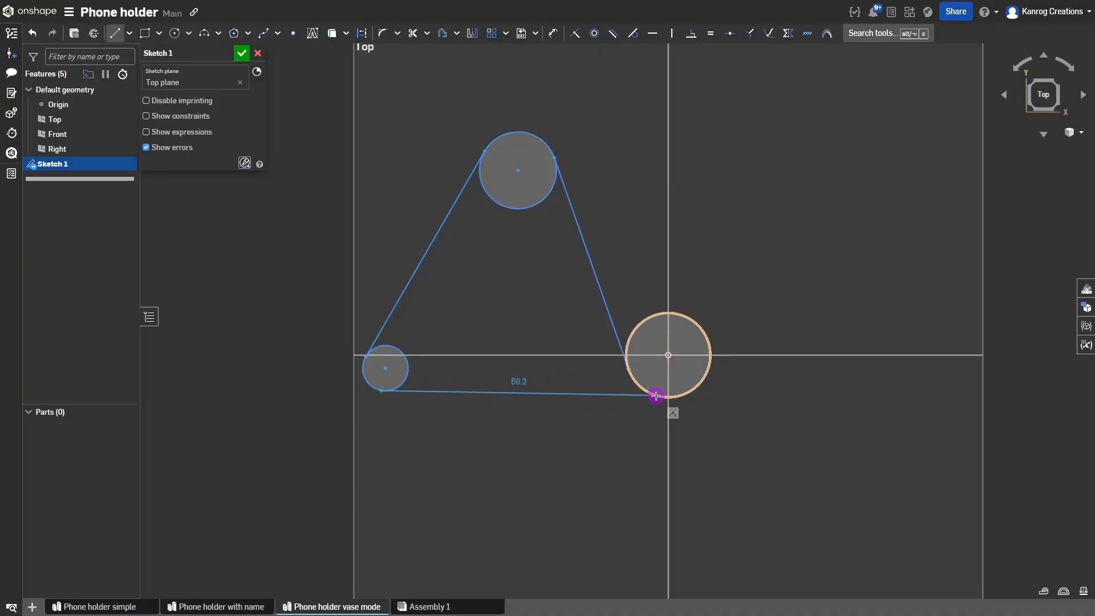
pyautogui.press('Escape')
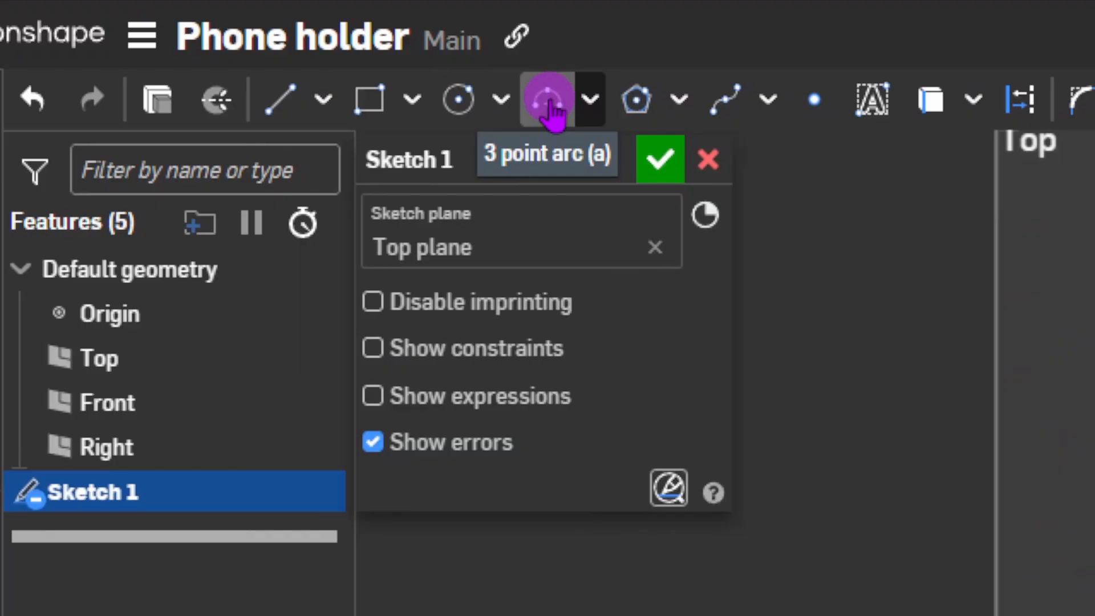
# Draw an R43.78 three-point arc from the small left circle to below the origin circle.
pyautogui.press('a')
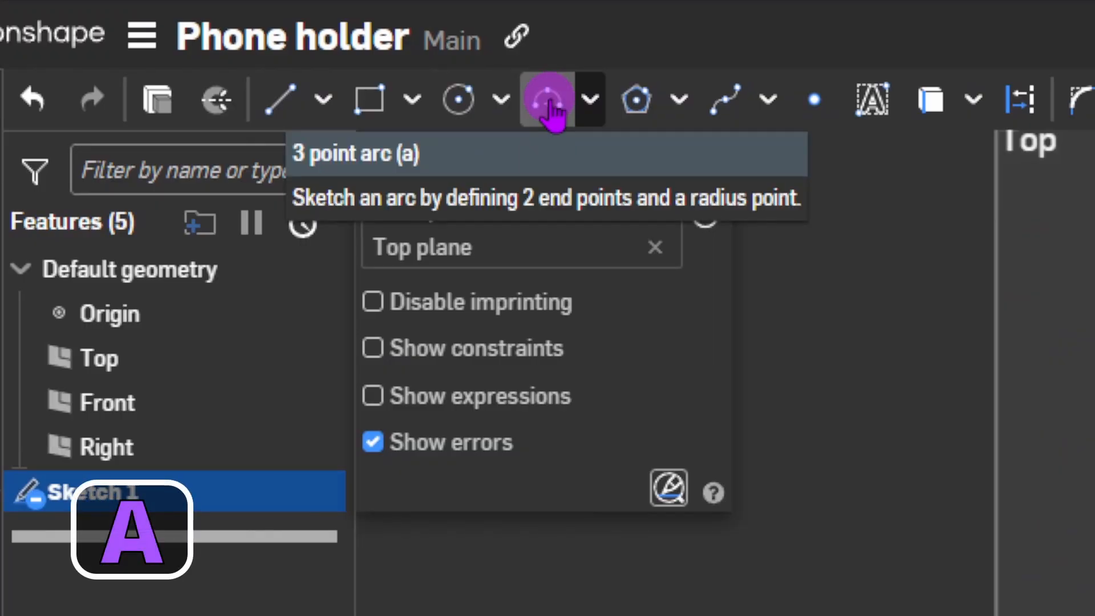
pyautogui.click(548, 100)
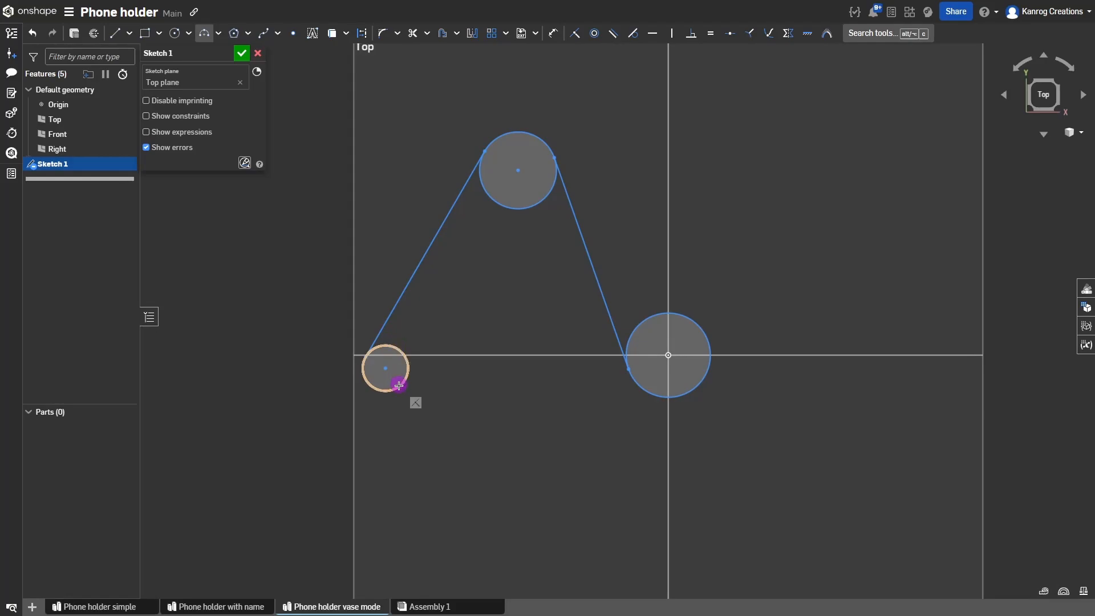
pyautogui.click(402, 383)
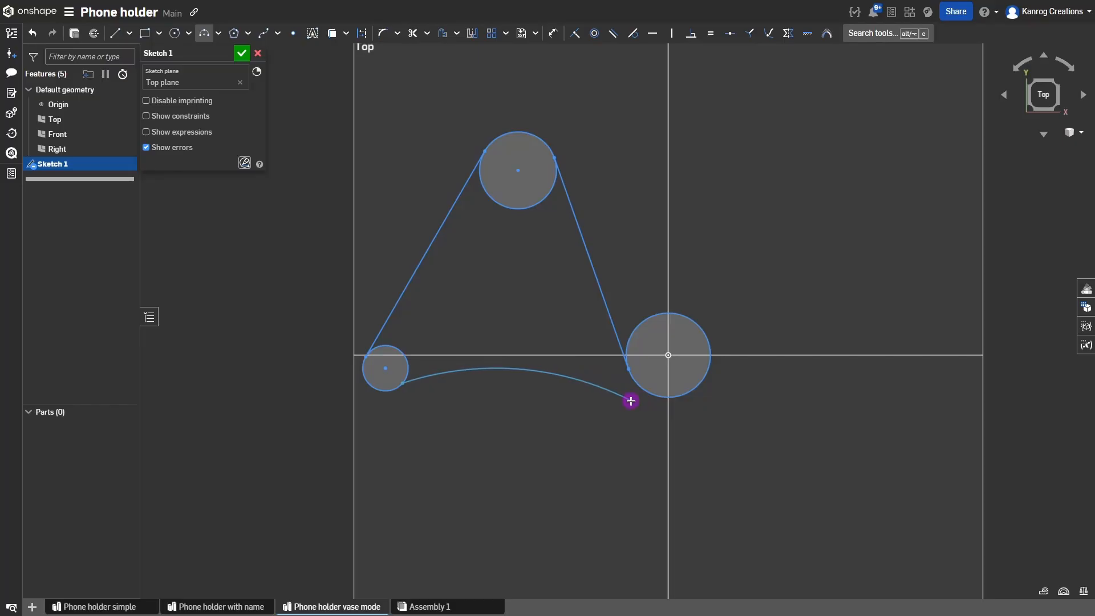
pyautogui.click(632, 401)
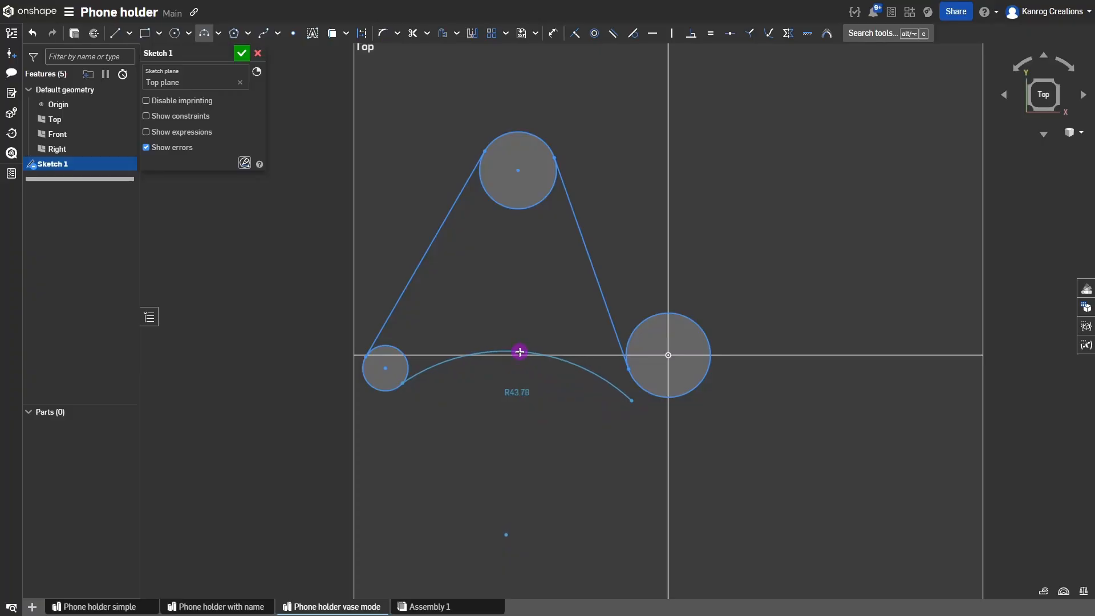
pyautogui.click(520, 352)
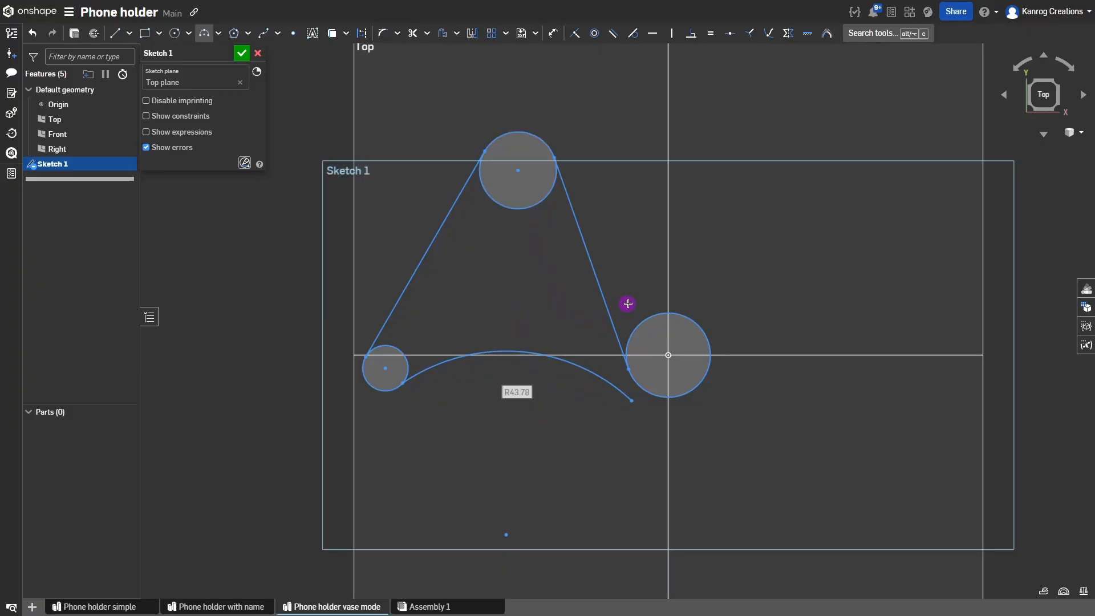
pyautogui.press('Escape')
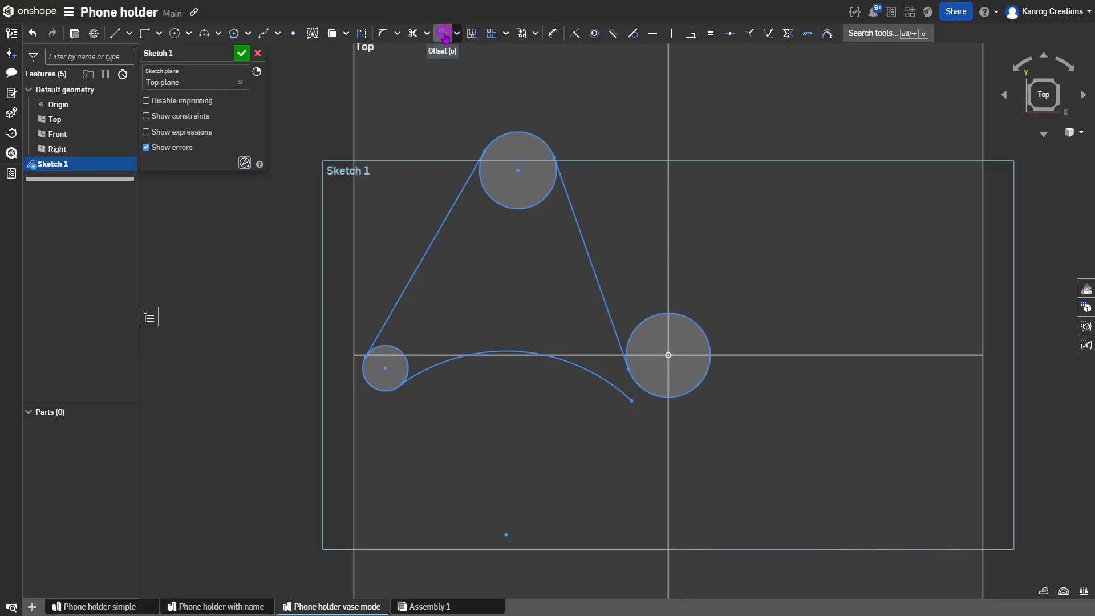
# Offset the large right circle outward by 2 mm.
pyautogui.press('o')
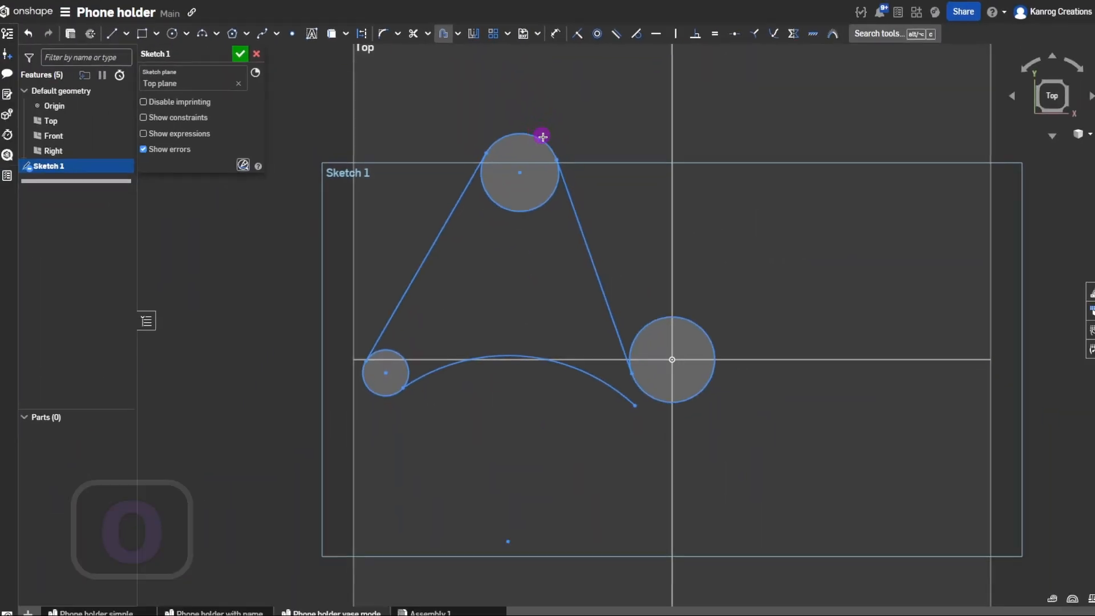
pyautogui.click(652, 316)
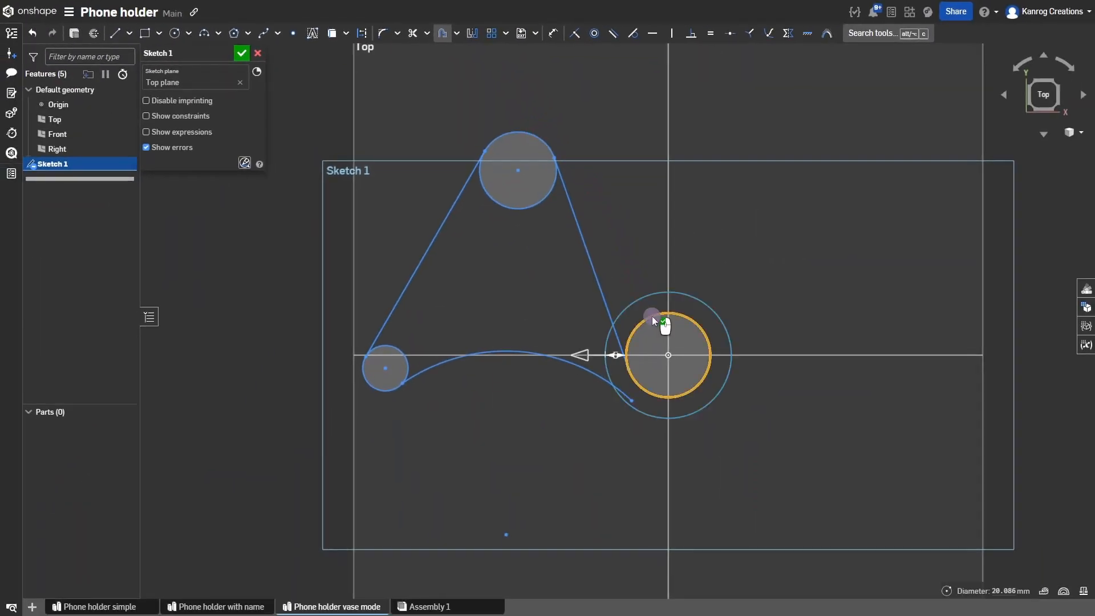
pyautogui.click(588, 359)
pyautogui.moveTo(586, 357); pyautogui.dragTo(558, 347)
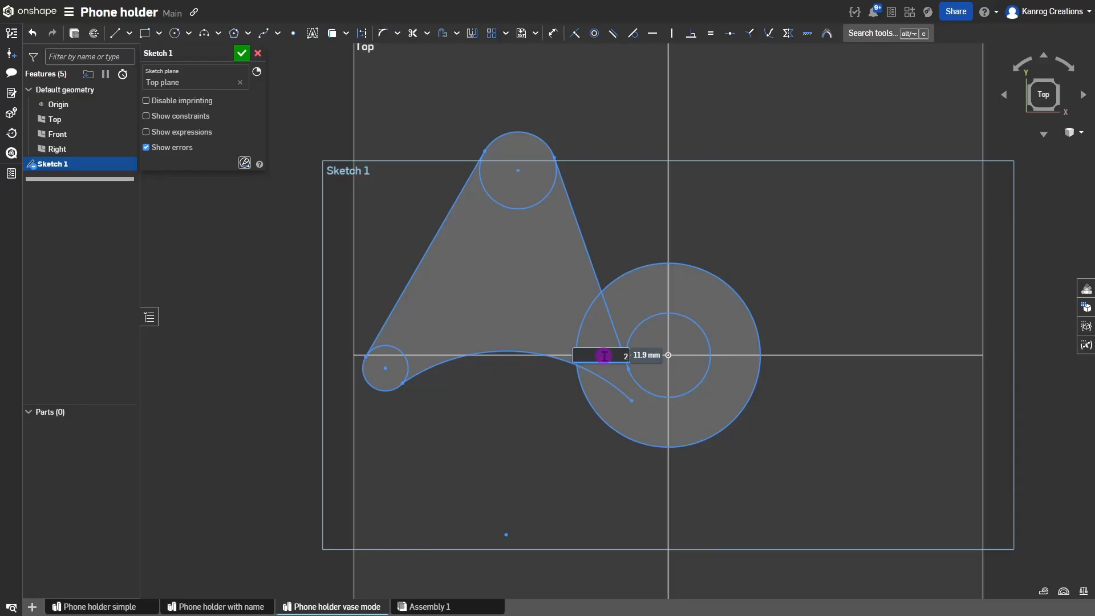
pyautogui.press('Return')
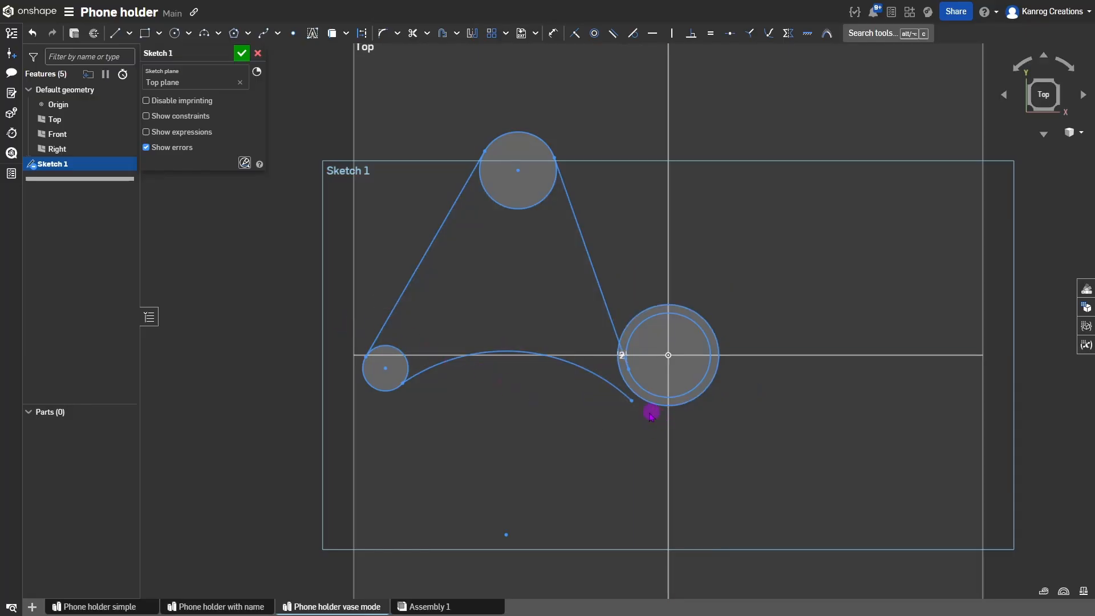
# Attach the bottom arc's right end to the new outer circle.
pyautogui.moveTo(634, 404)
pyautogui.mouseDown()
pyautogui.moveTo(616, 399)
pyautogui.moveTo(637, 399)
pyautogui.moveTo(635, 418)
pyautogui.mouseUp()
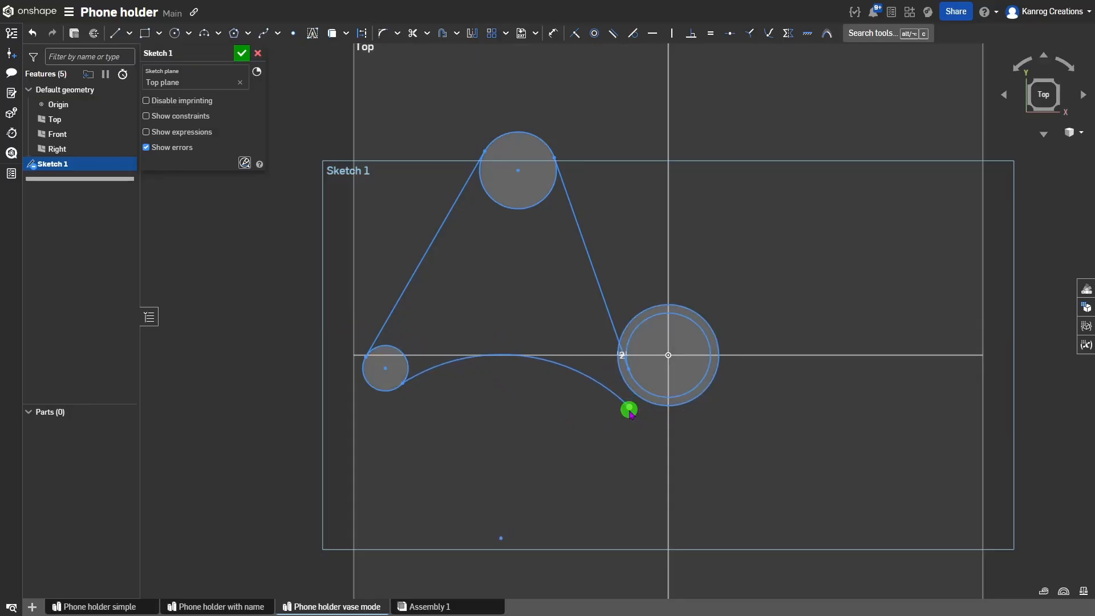
pyautogui.moveTo(630, 410); pyautogui.dragTo(633, 398)
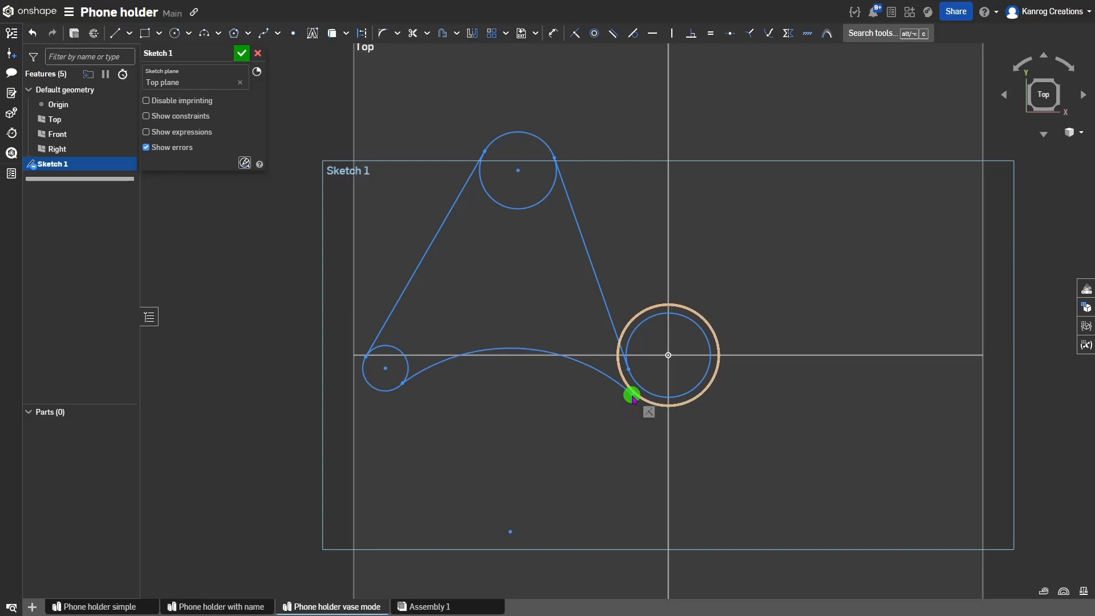
pyautogui.moveTo(633, 398); pyautogui.dragTo(635, 397)
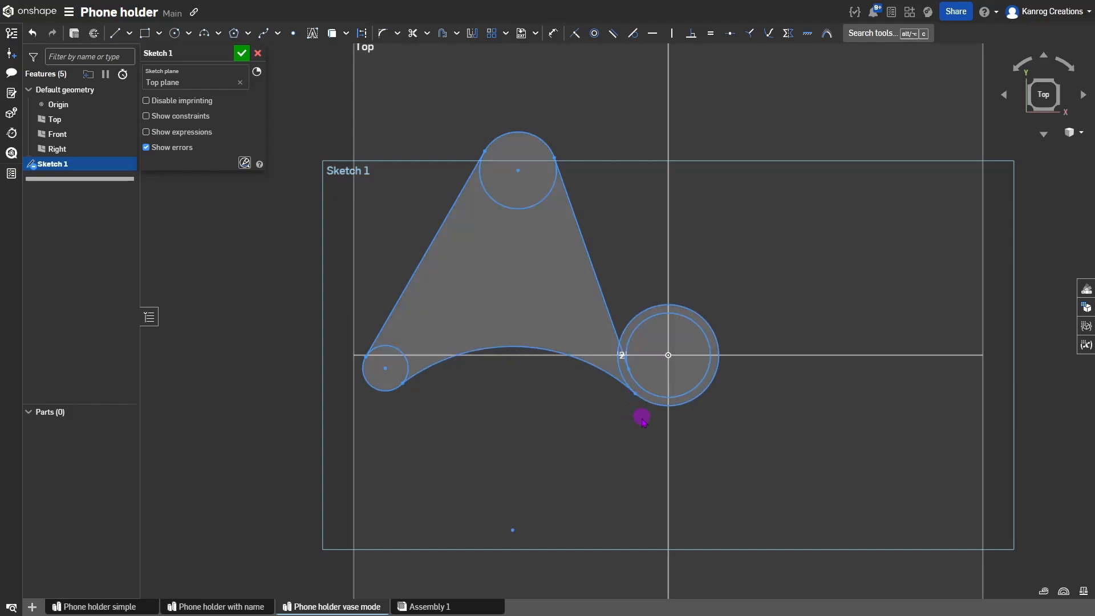
# Make the bottom arc tangent to both the outer right circle and the small left circle.
pyautogui.scroll(3, 624, 412)
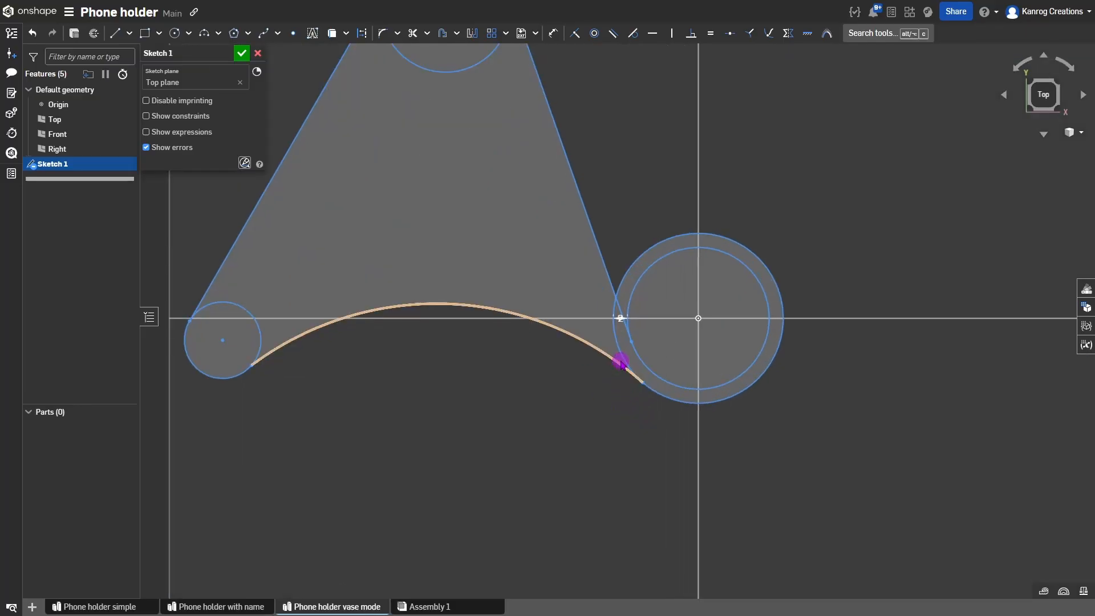
pyautogui.click(620, 362)
pyautogui.click(613, 361)
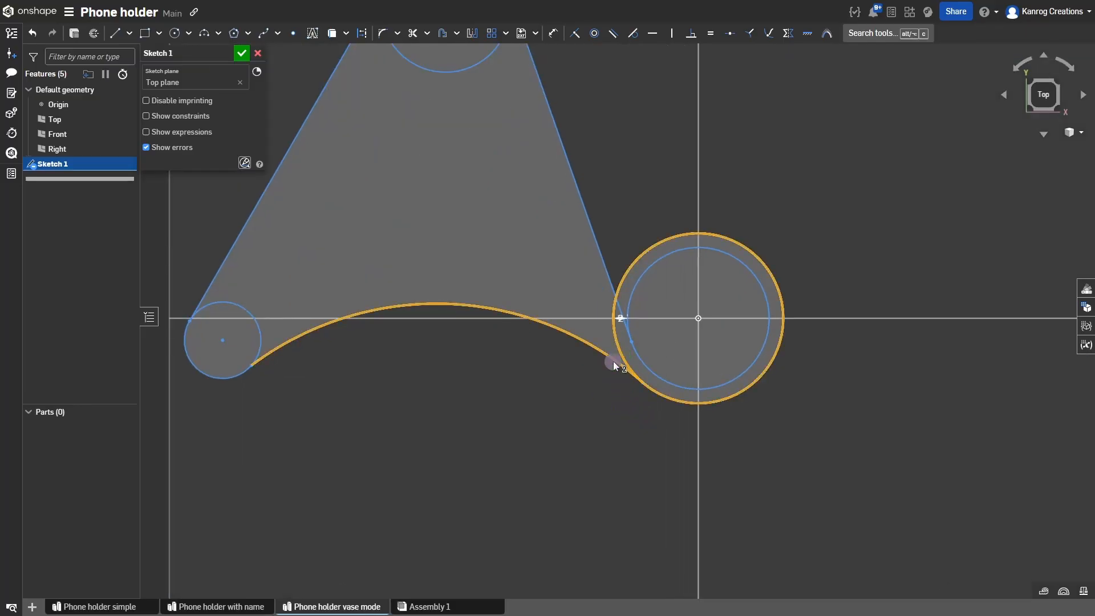
pyautogui.press('t')
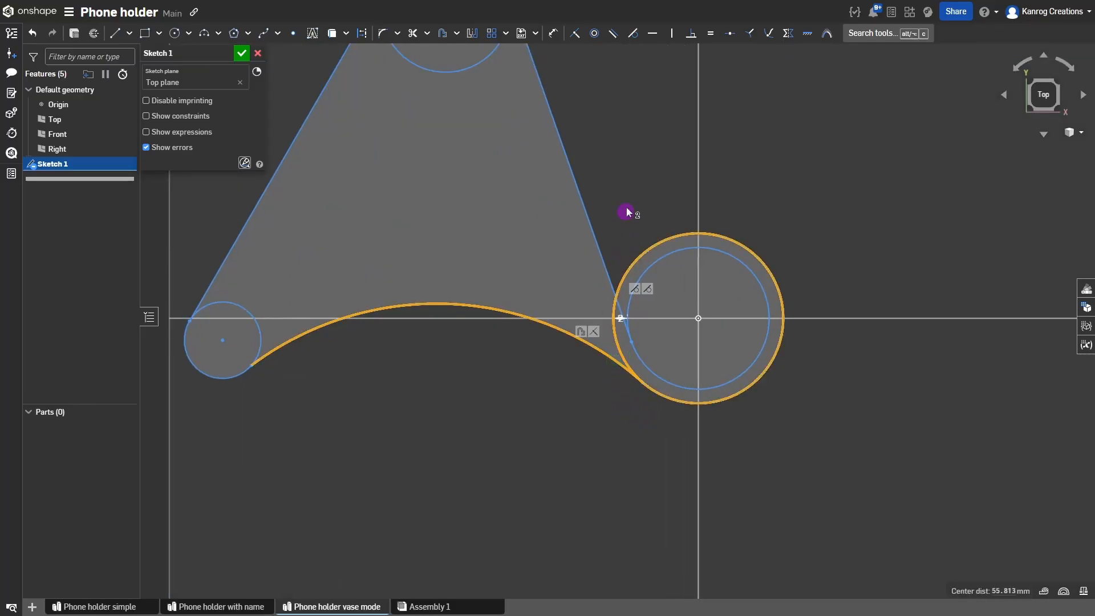
pyautogui.click(632, 32)
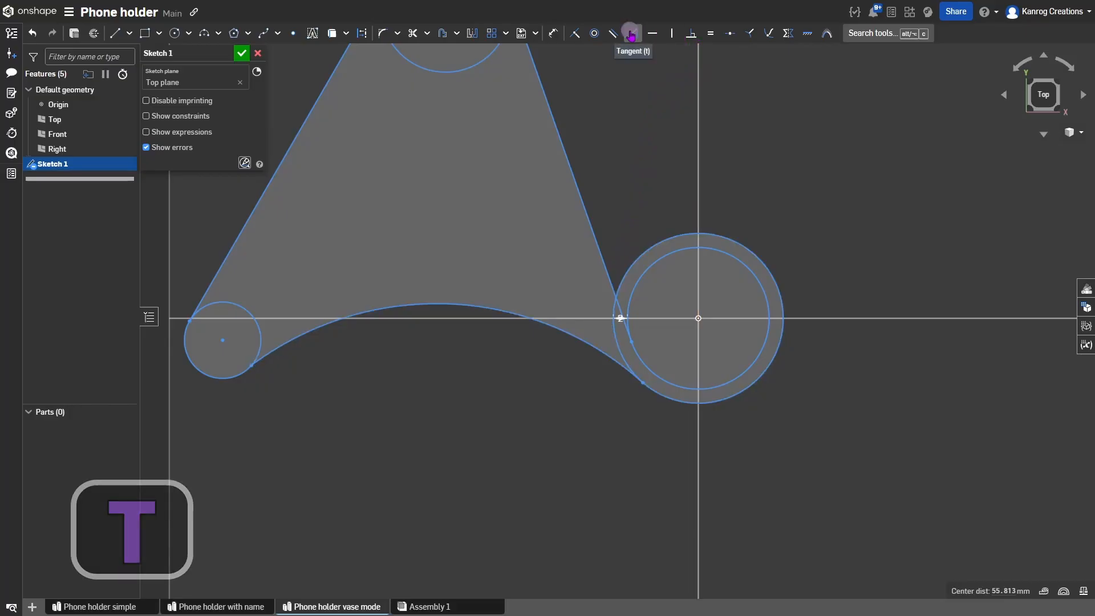
pyautogui.click(265, 356)
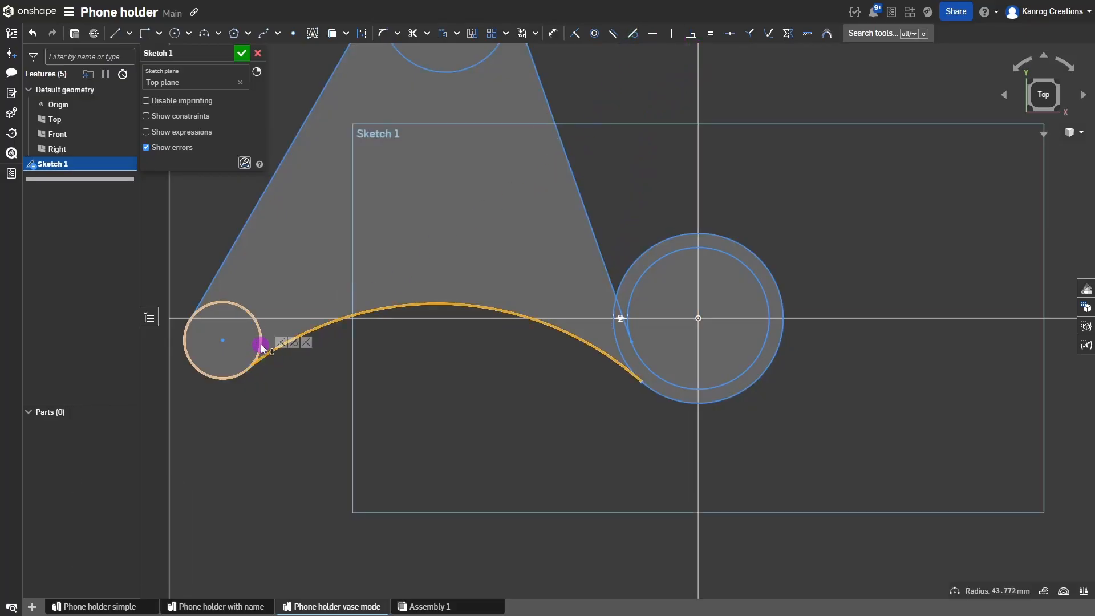
pyautogui.click(261, 344)
pyautogui.click(631, 33)
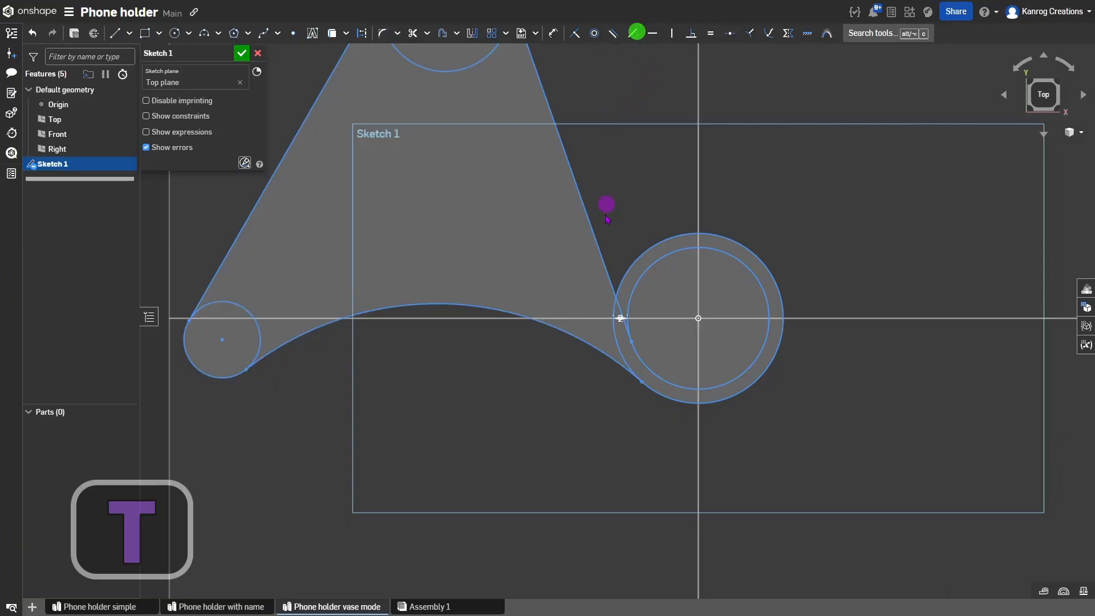
# Drag the small left circle's centre to shift it left and enlarge it.
pyautogui.scroll(-3, 605, 217)
pyautogui.moveTo(612, 257); pyautogui.dragTo(629, 321, button='middle')
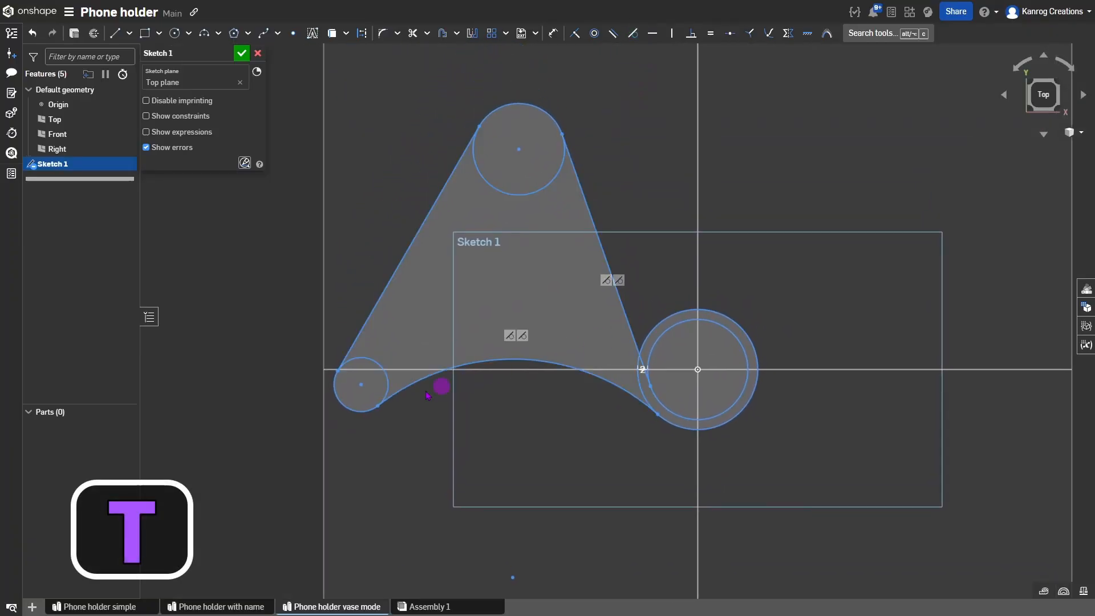
pyautogui.click(362, 384)
pyautogui.moveTo(362, 384)
pyautogui.mouseDown()
pyautogui.moveTo(384, 382)
pyautogui.moveTo(359, 386)
pyautogui.moveTo(386, 393)
pyautogui.moveTo(396, 364)
pyautogui.moveTo(380, 382)
pyautogui.mouseUp()
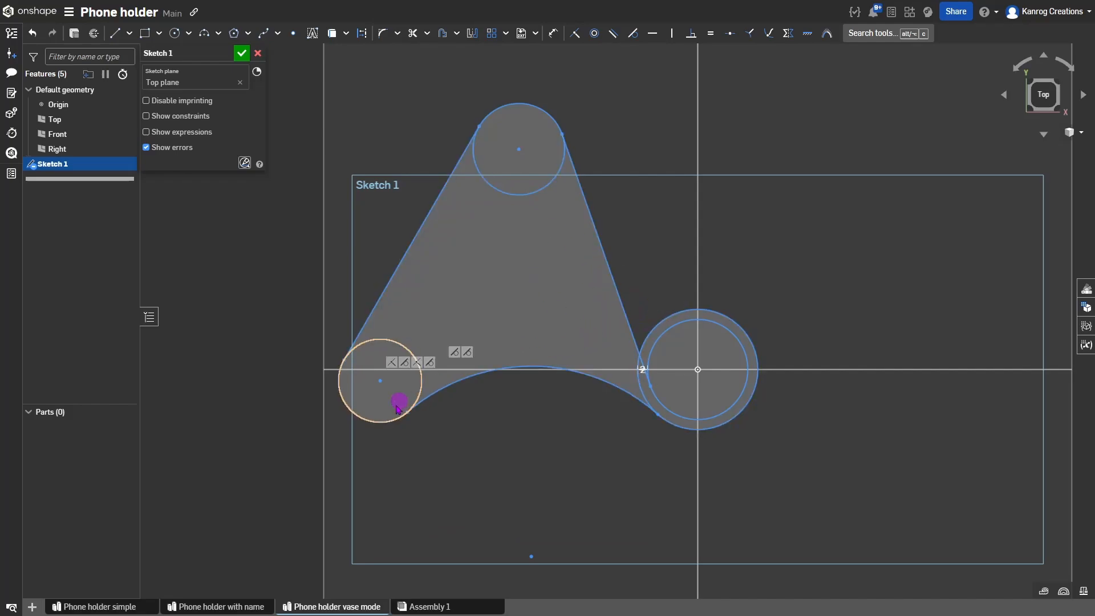
# Dimension the inner right circle's diameter to 14 mm.
pyautogui.scroll(-1, 396, 406)
pyautogui.scroll(1, 591, 367)
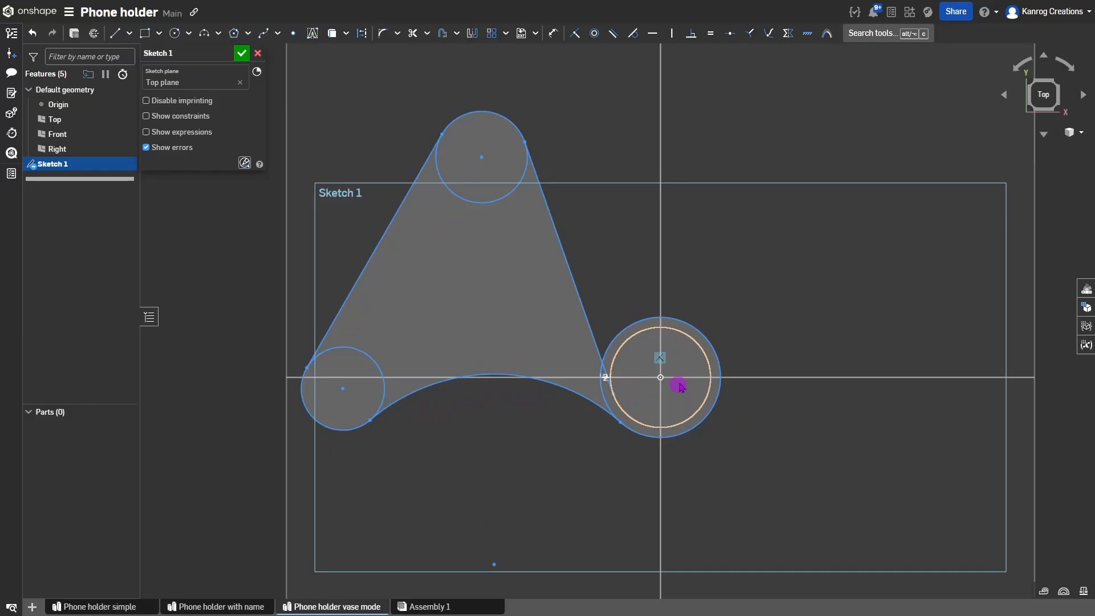
pyautogui.scroll(-1, 663, 385)
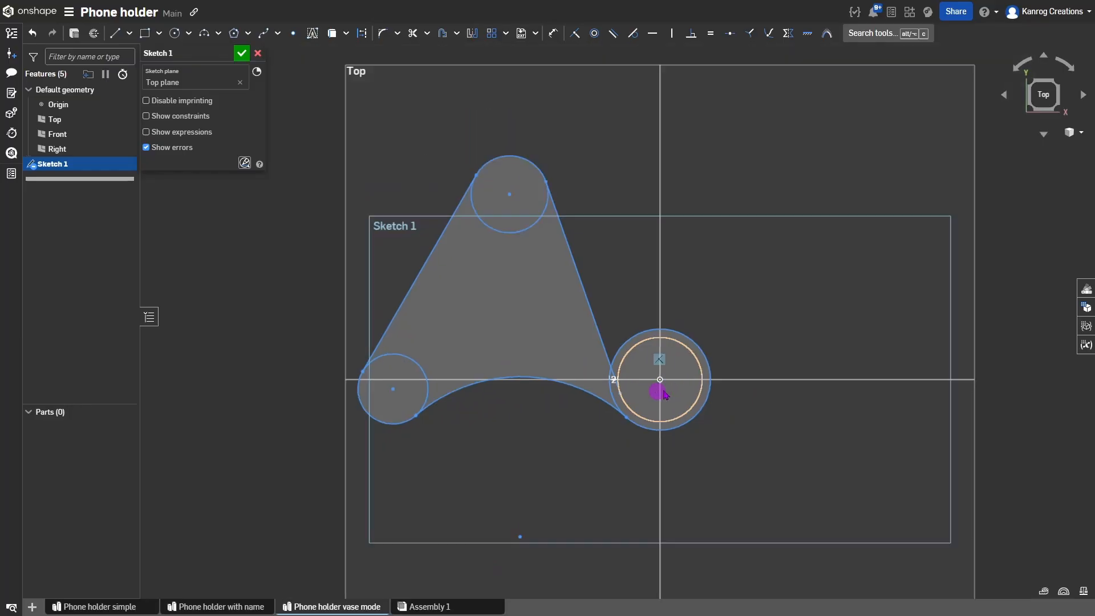
pyautogui.scroll(1, 664, 391)
pyautogui.press('d')
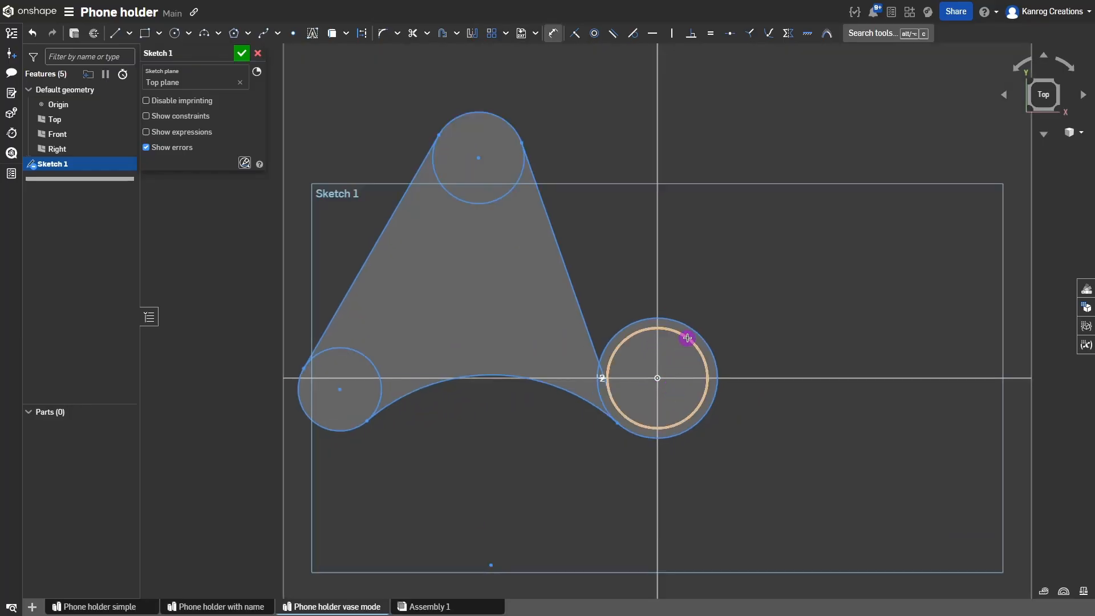
pyautogui.press('Escape')
pyautogui.click(685, 339)
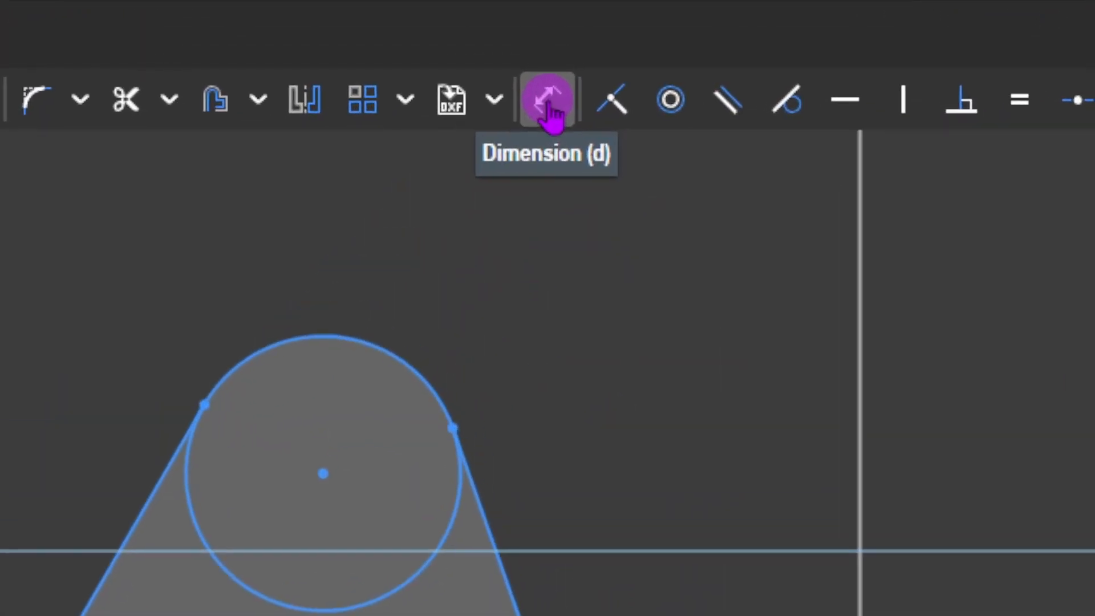
pyautogui.press('d')
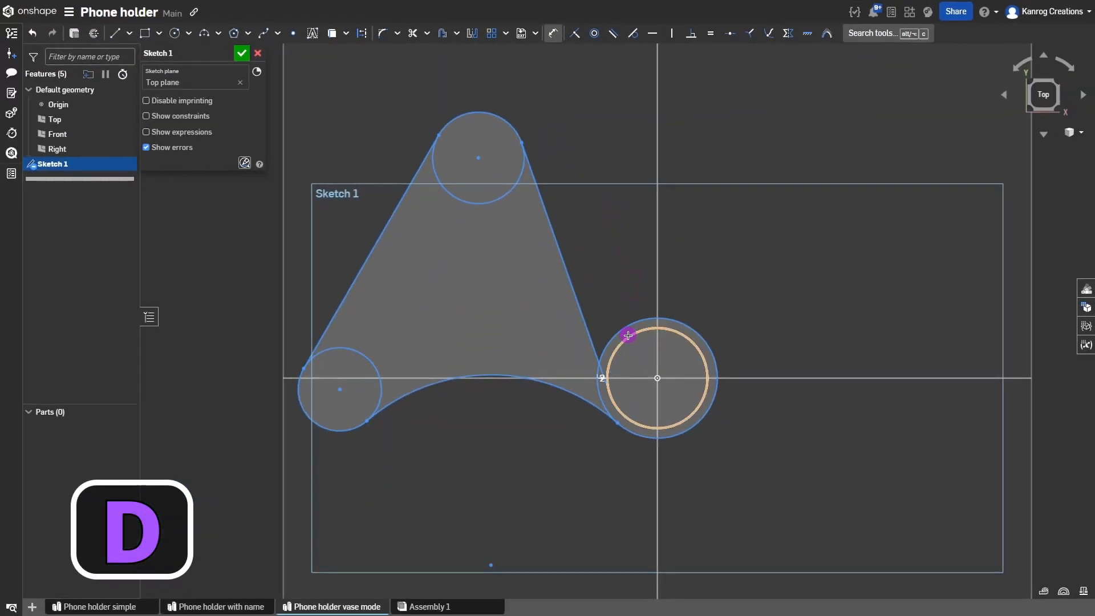
pyautogui.click(629, 336)
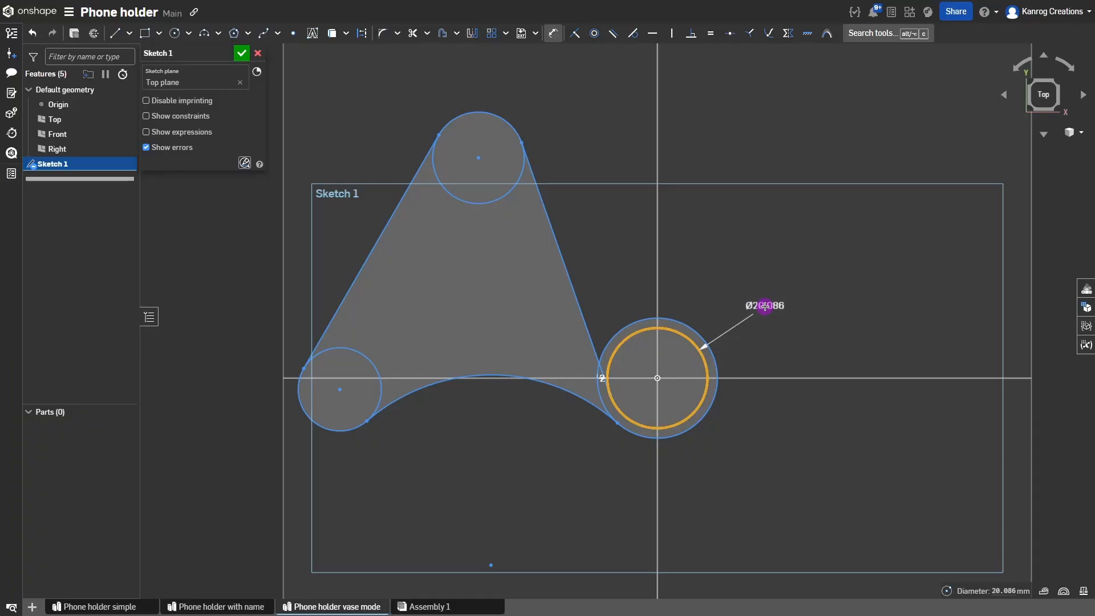
pyautogui.click(764, 306)
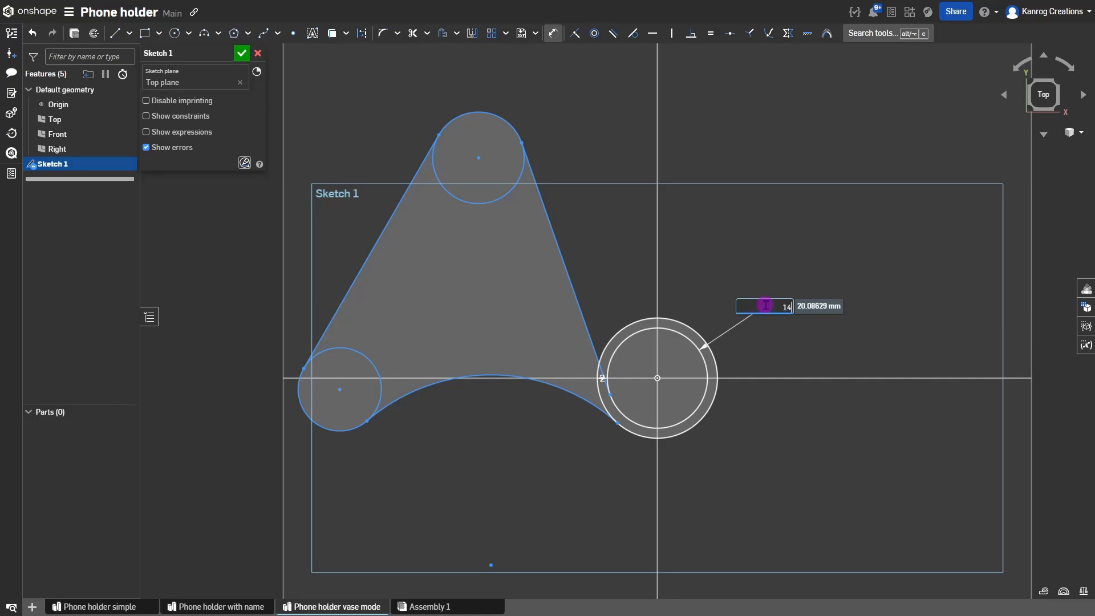
pyautogui.press('Return')
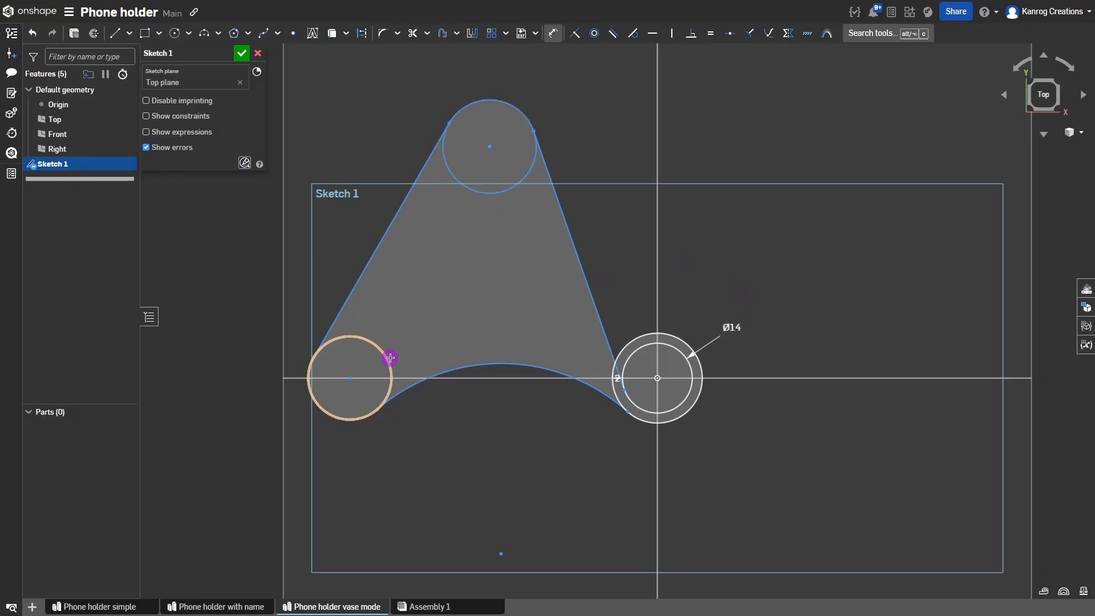
# Select the top circle and the lower-left circle together.
pyautogui.press('Escape')
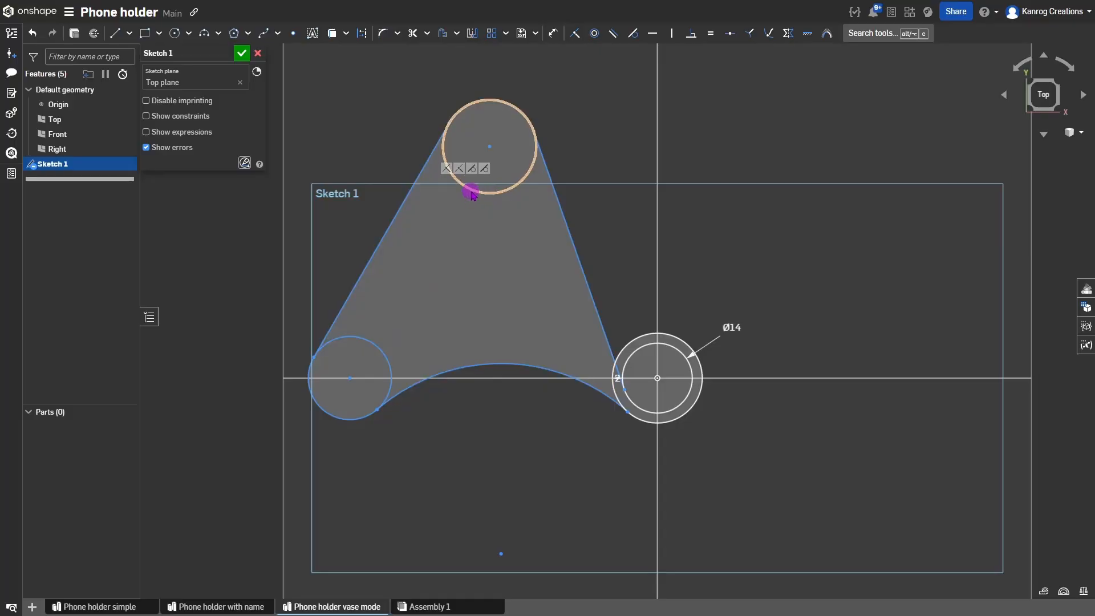
pyautogui.click(471, 191)
pyautogui.click(378, 348)
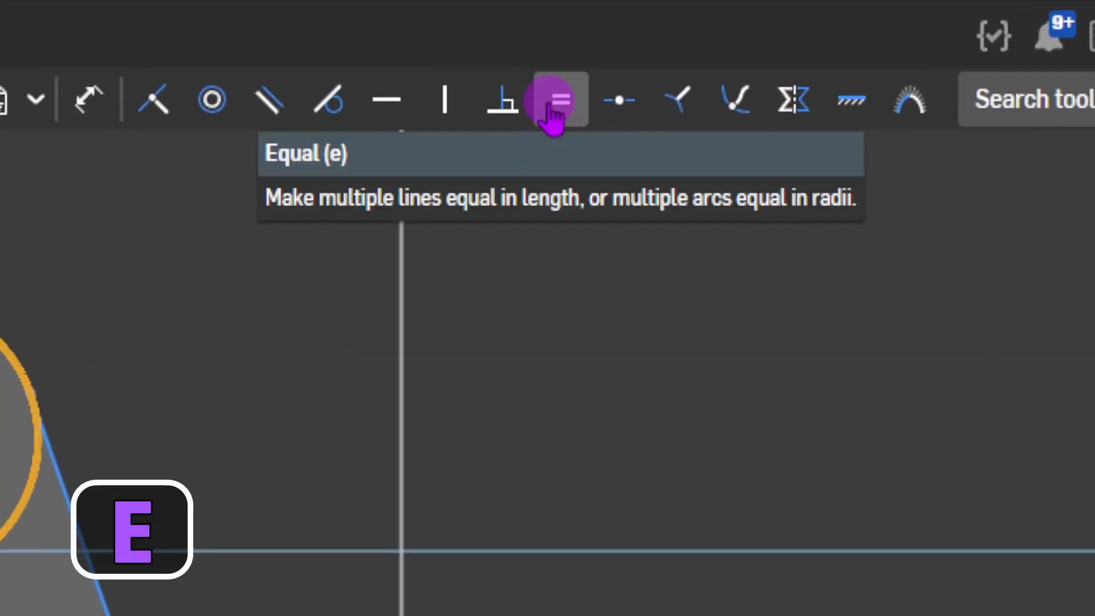
# Constrain the top and lower-left circles to be equal in size.
pyautogui.click(713, 35)
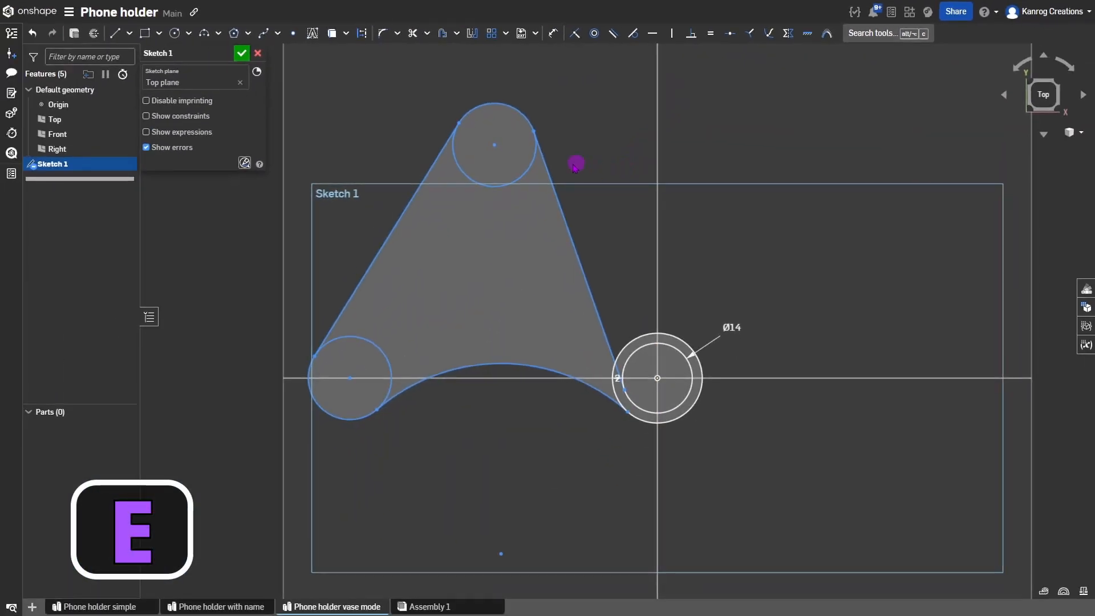
pyautogui.click(519, 184)
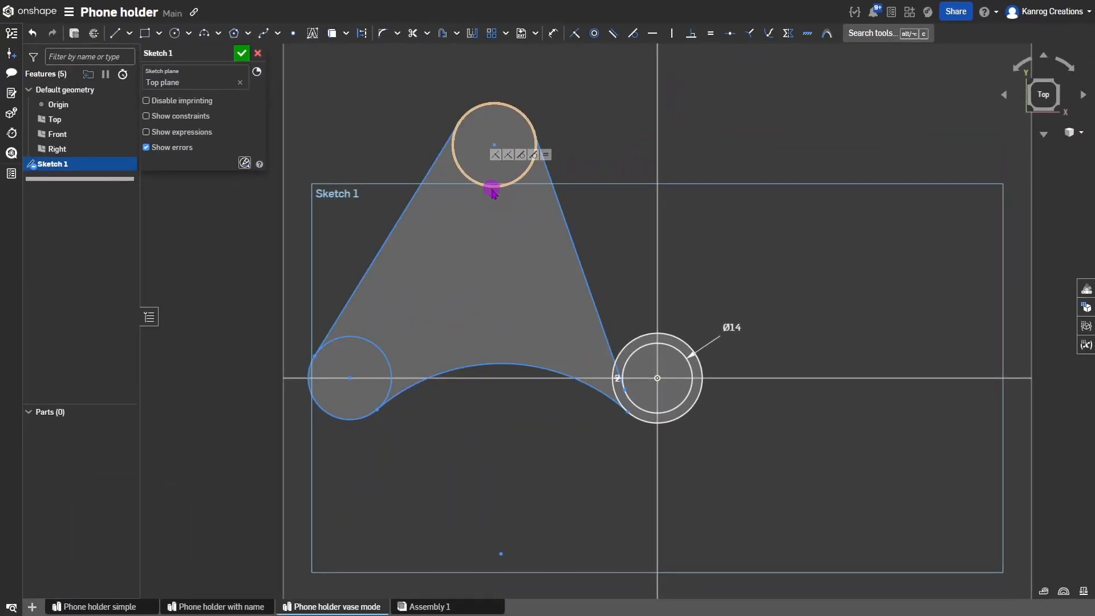
pyautogui.moveTo(496, 189)
pyautogui.mouseDown()
pyautogui.moveTo(487, 169)
pyautogui.moveTo(497, 176)
pyautogui.mouseUp()
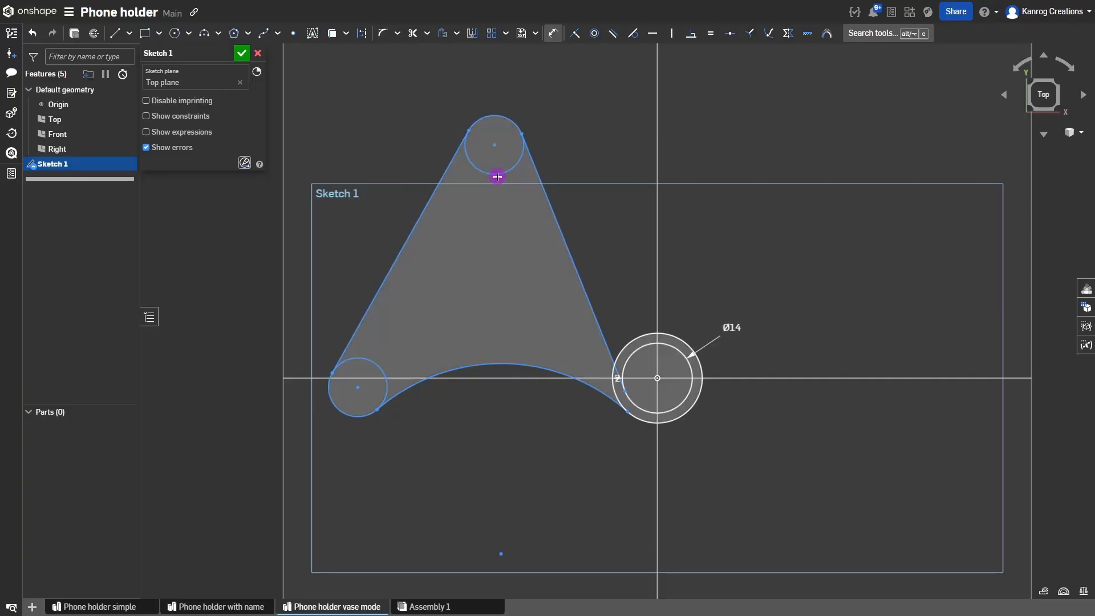
# Dimension the top circle's diameter to 6 mm.
pyautogui.press('d')
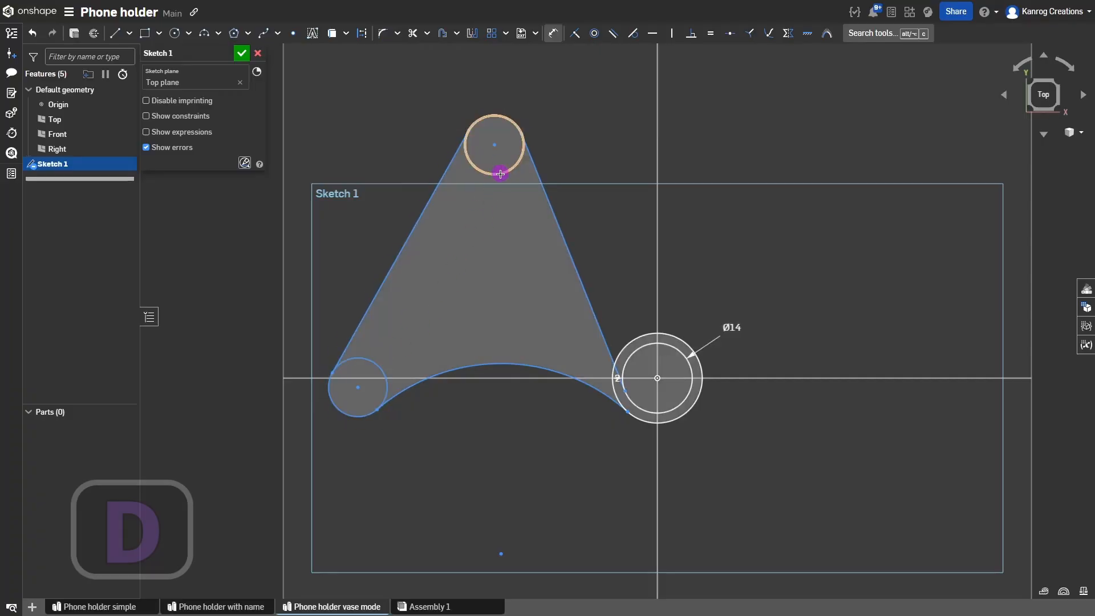
pyautogui.click(500, 173)
pyautogui.click(566, 120)
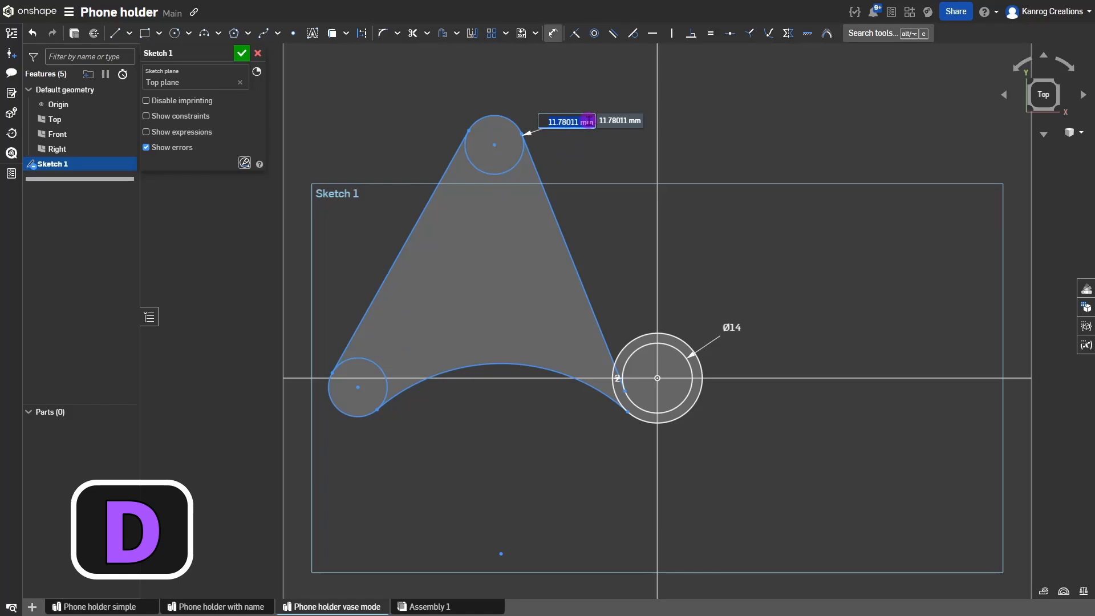
pyautogui.write('6')
pyautogui.press('Return')
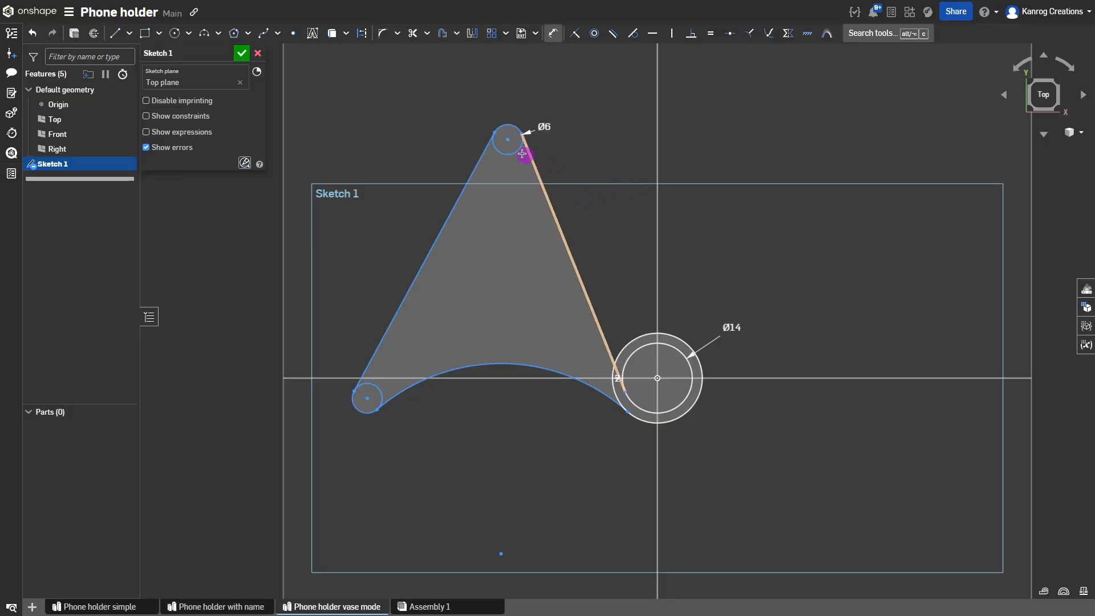
pyautogui.press('Escape')
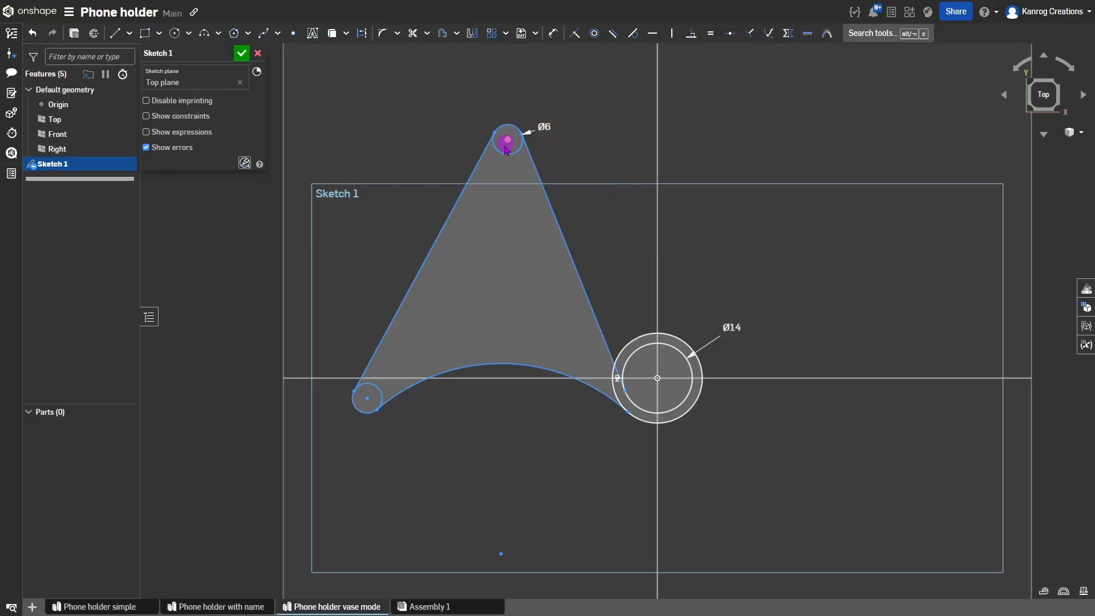
pyautogui.doubleClick(544, 127)
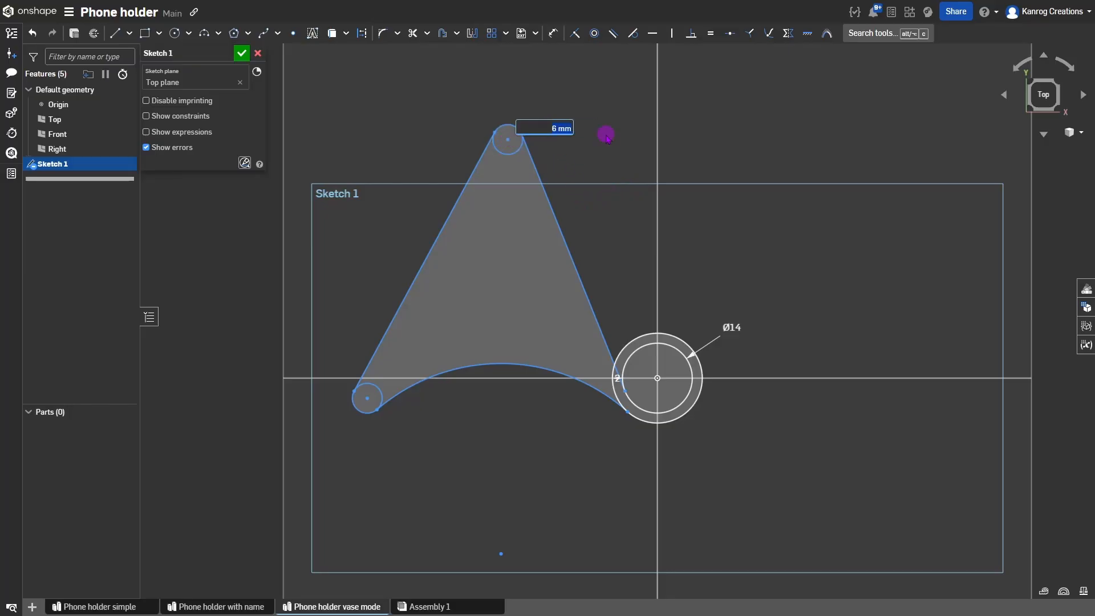
pyautogui.press('Up')
pyautogui.press('Up')
pyautogui.press('Up')
pyautogui.press('Down')
pyautogui.press('Down')
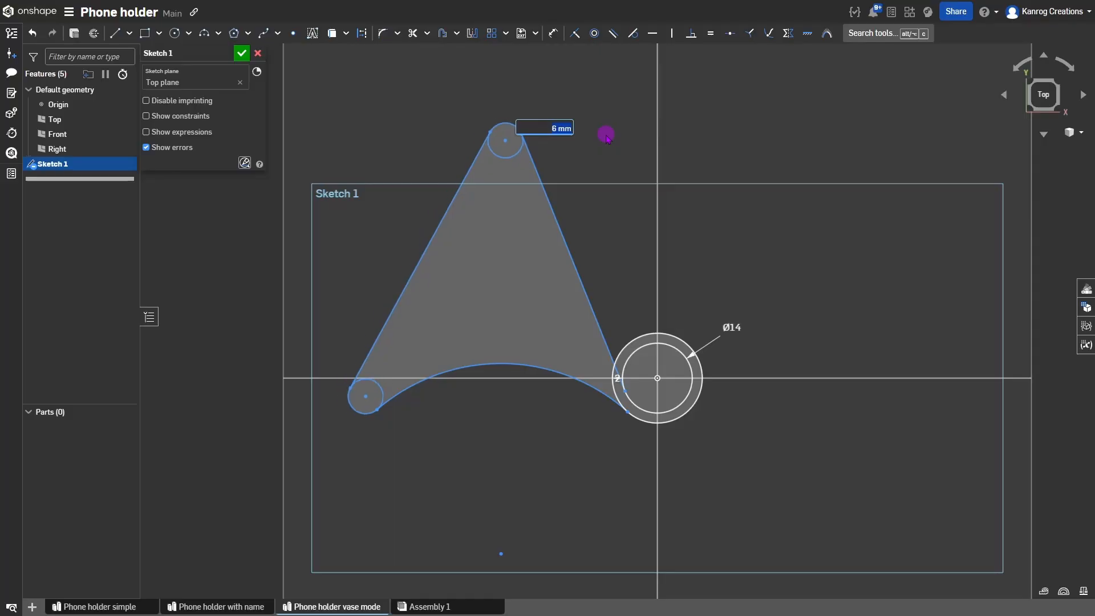
pyautogui.press('Return')
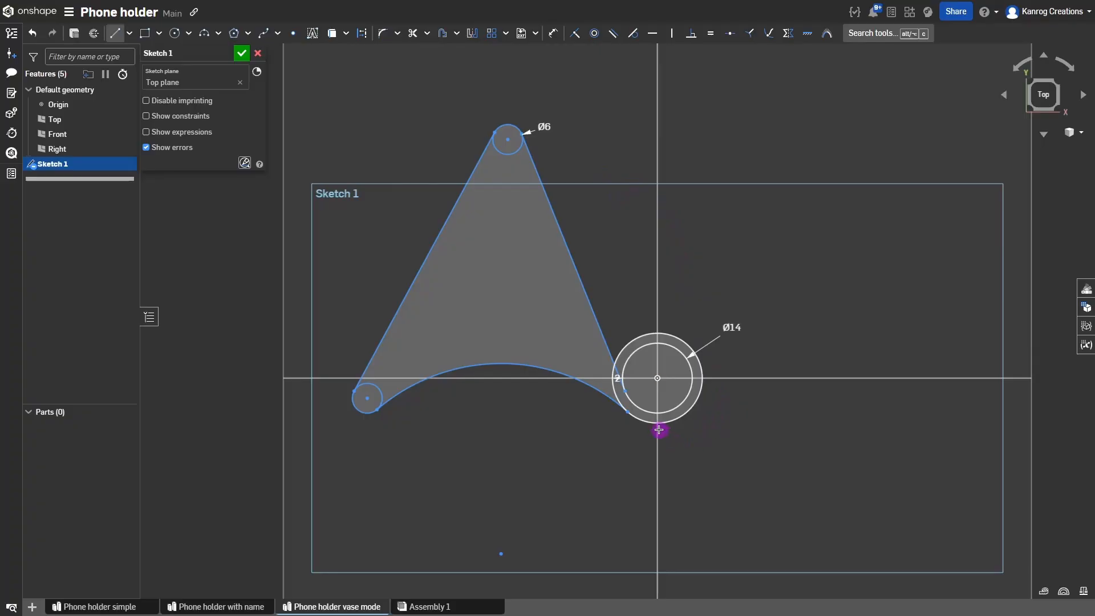
# Start a new line at the bottom arc's endpoint beside the right circle.
pyautogui.click(627, 428)
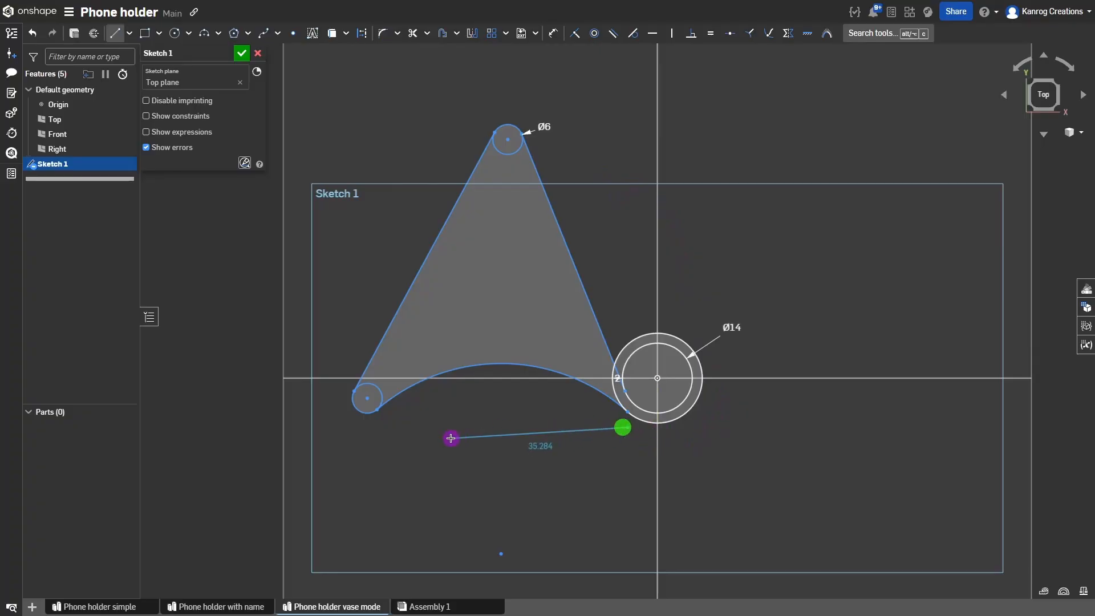
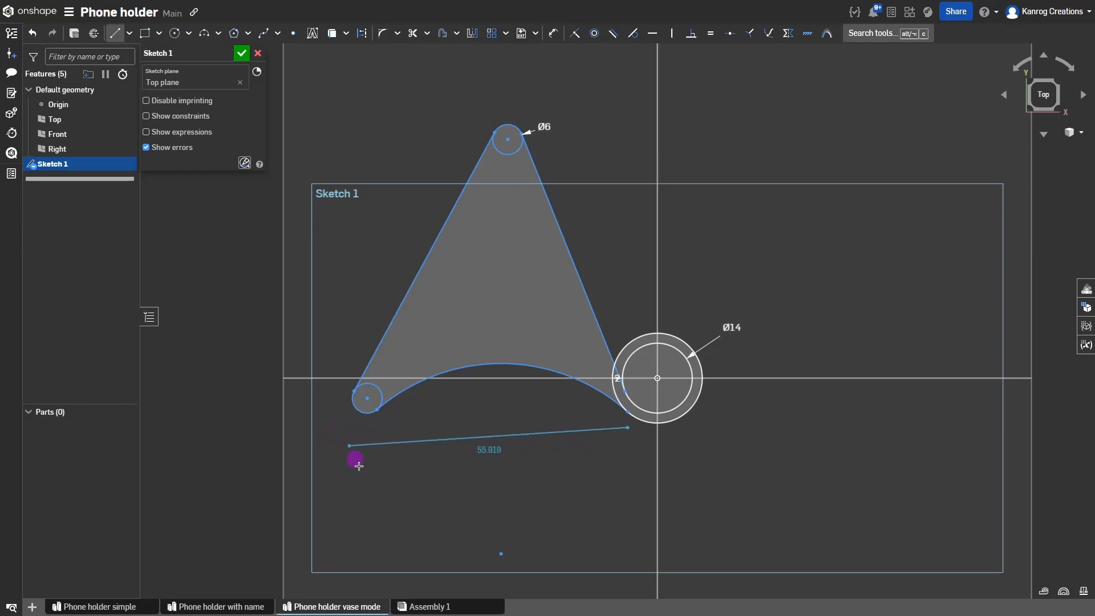
# Draw a horizontal construction line beneath the bottom arc toward the Ø14 circle.
pyautogui.press('l')
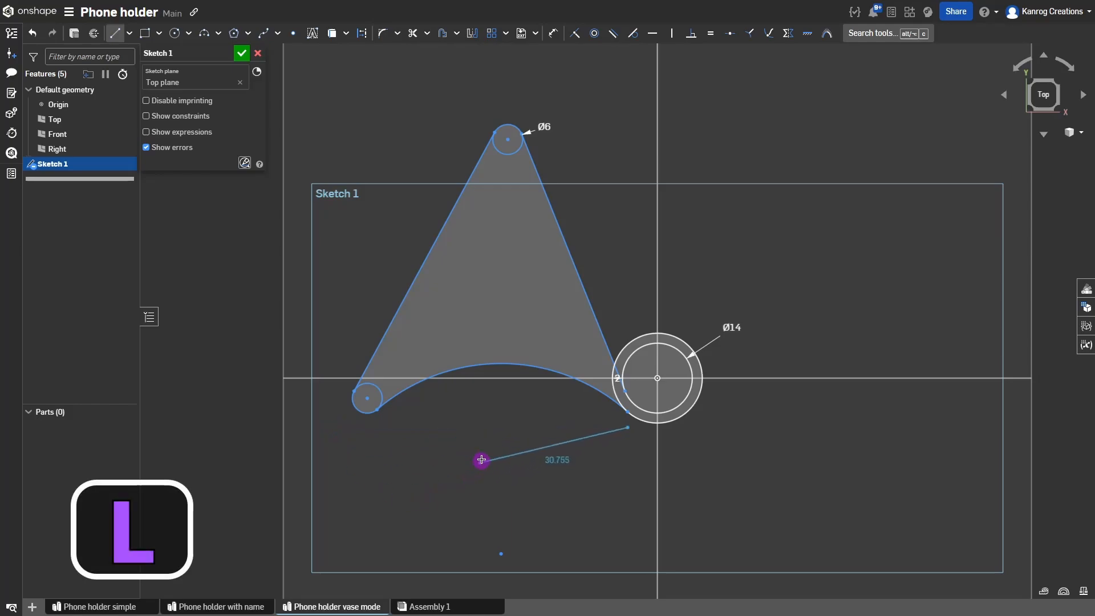
pyautogui.press('q')
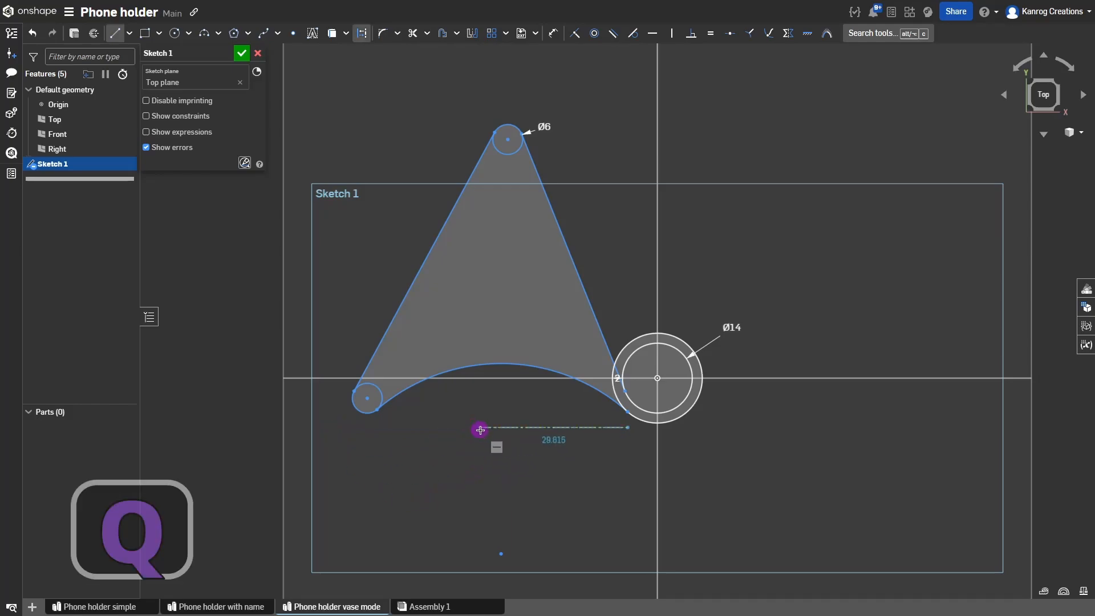
pyautogui.click(428, 427)
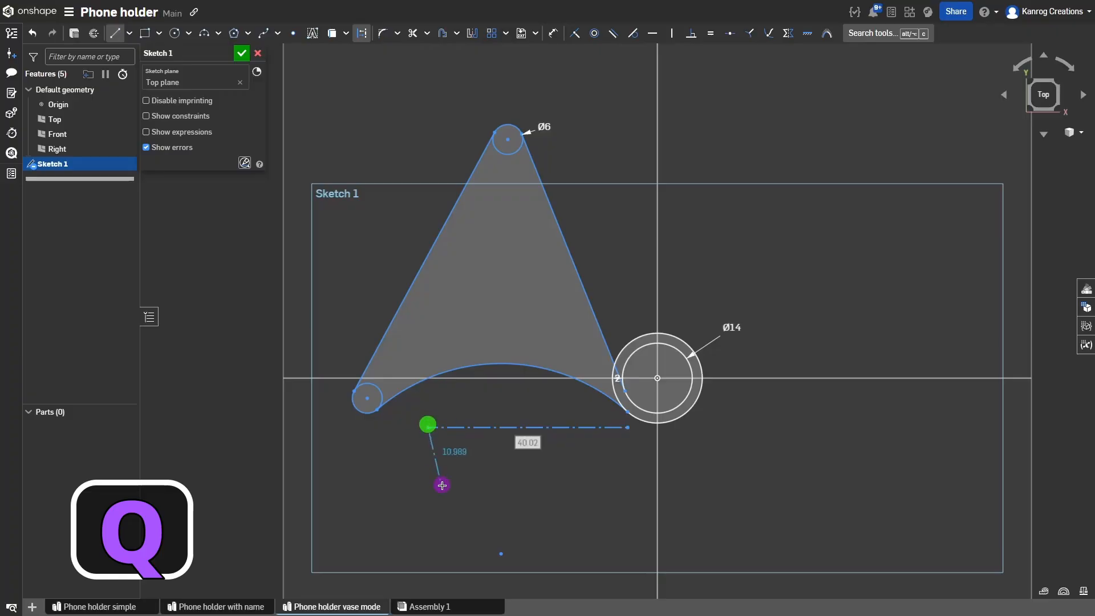
pyautogui.press('Escape')
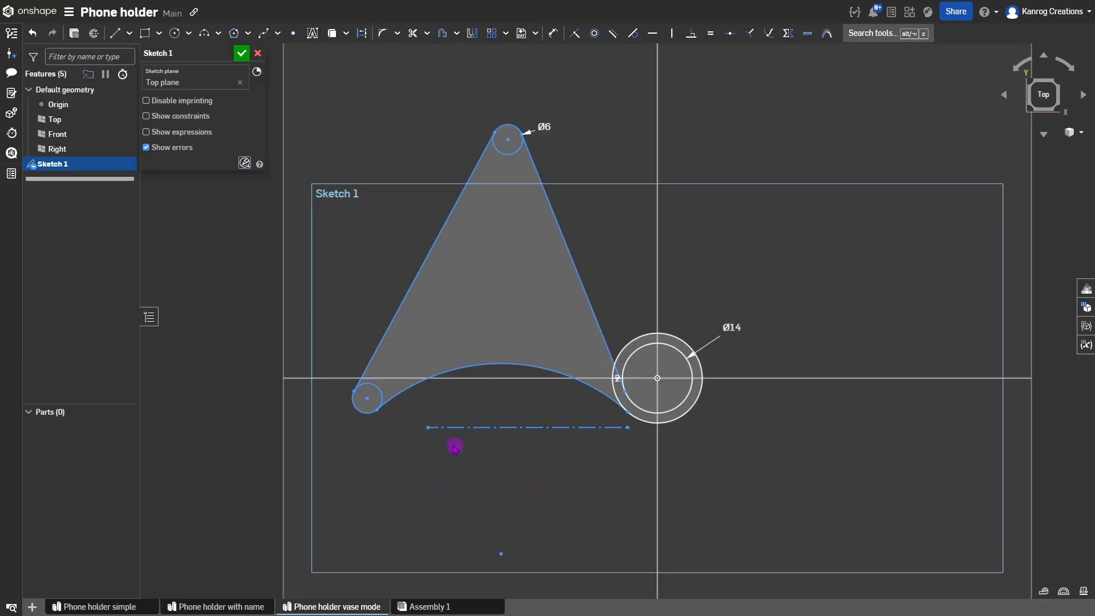
# Make the construction line's left end coincident with the small lower-left circle and the bottom arc.
pyautogui.click(429, 428)
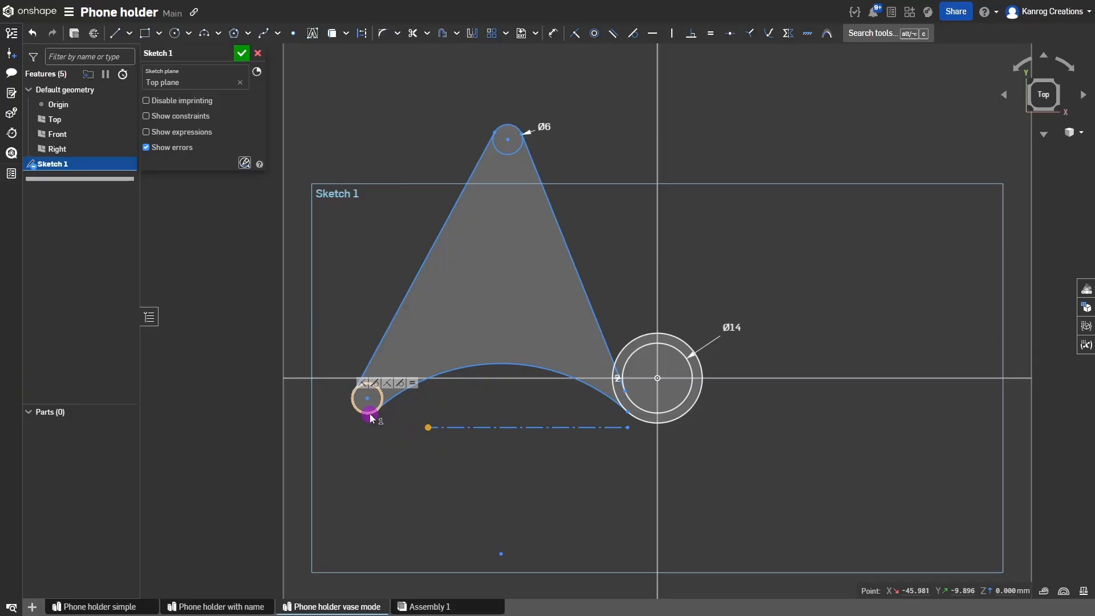
pyautogui.click(370, 413)
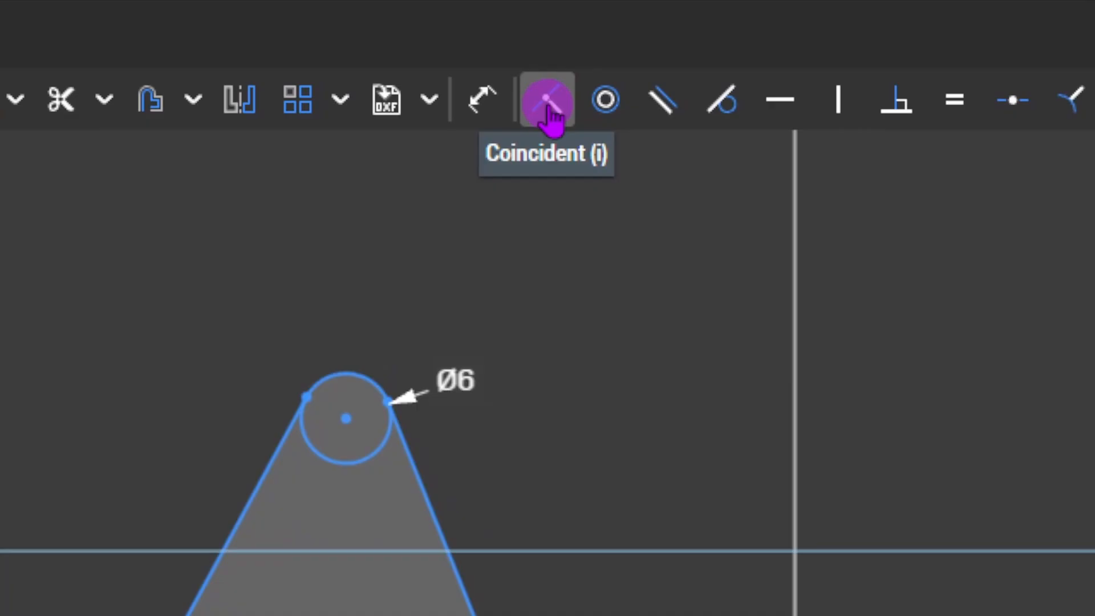
pyautogui.click(576, 36)
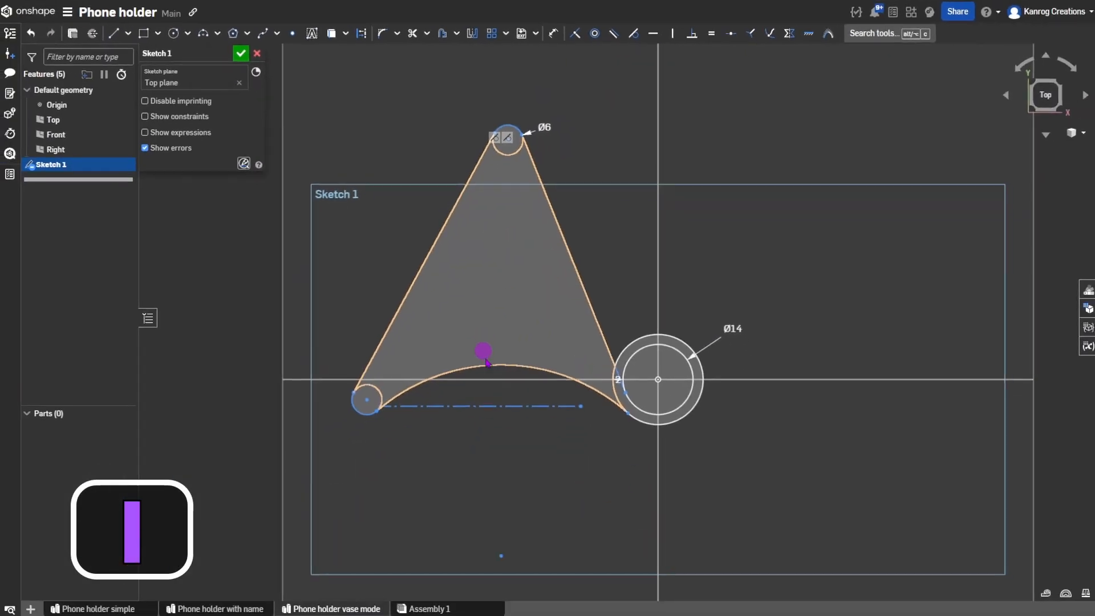
pyautogui.click(486, 362)
pyautogui.click(396, 406)
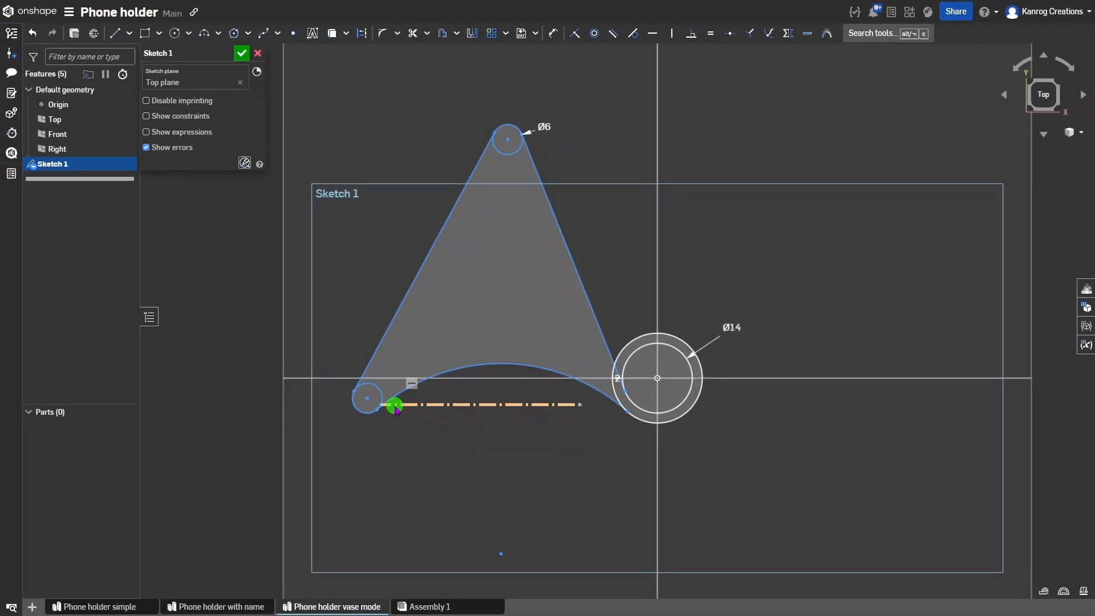
pyautogui.moveTo(394, 407)
pyautogui.mouseDown()
pyautogui.moveTo(391, 426)
pyautogui.moveTo(390, 412)
pyautogui.mouseUp()
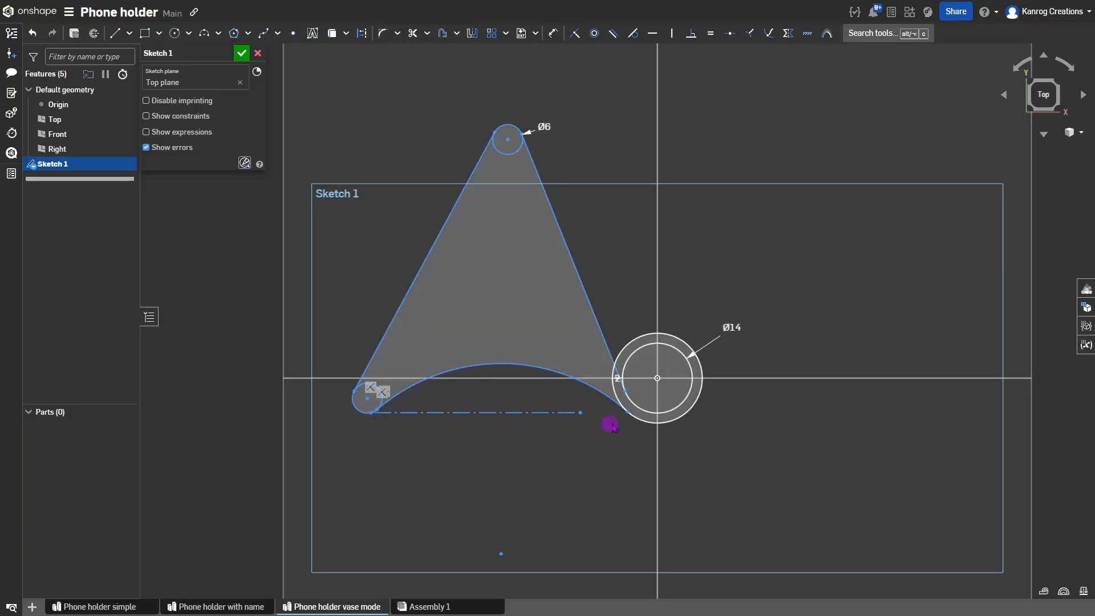
# Attach the line's right end to the Ø14 circle and drag the arc and left circle to reshape.
pyautogui.click(580, 412)
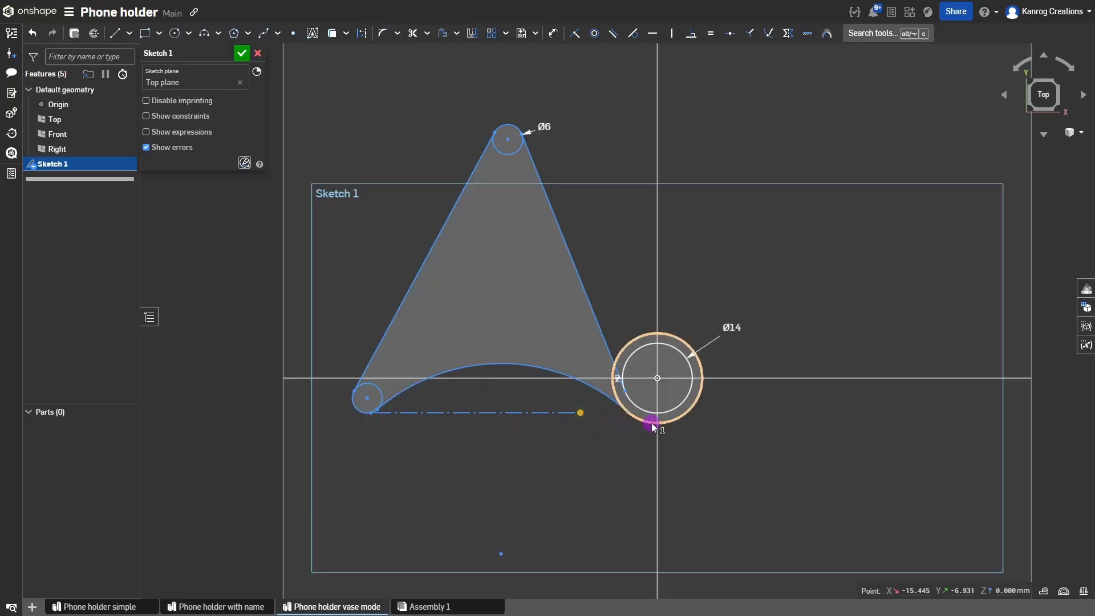
pyautogui.click(651, 423)
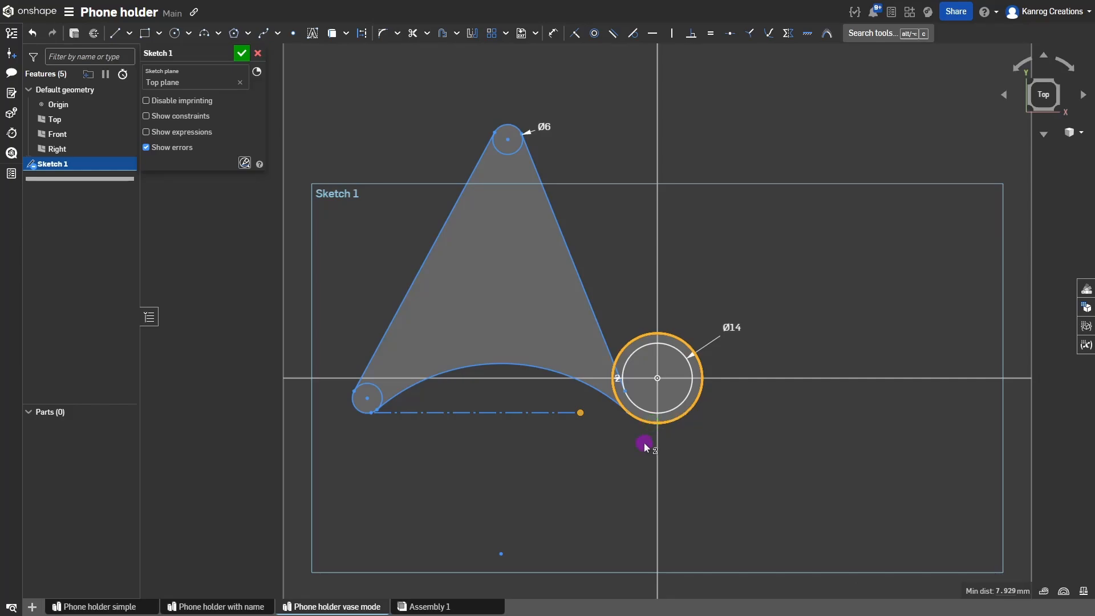
pyautogui.press('i')
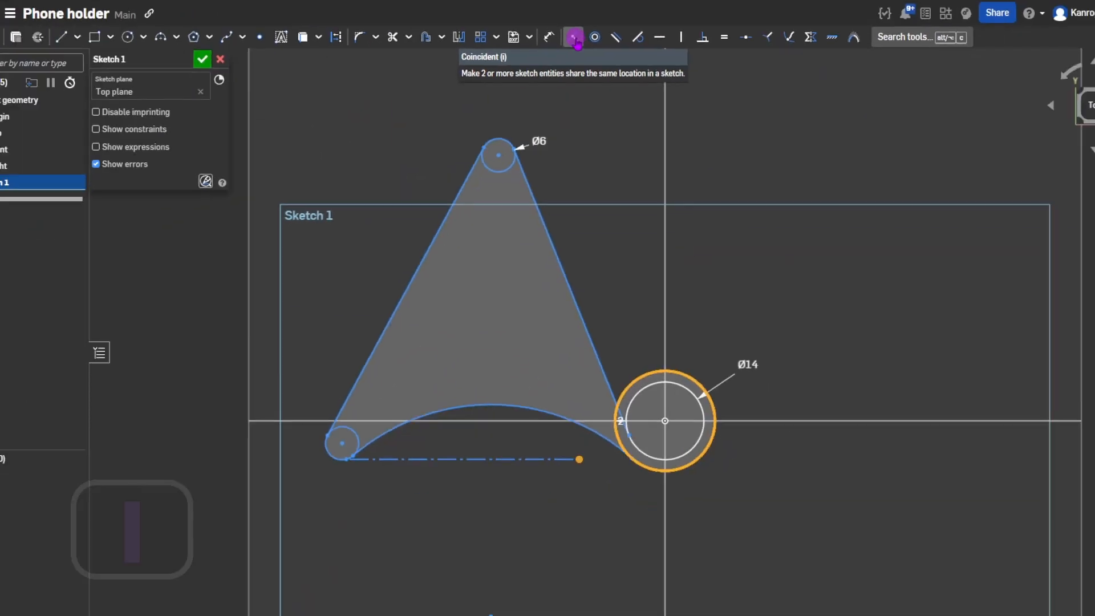
pyautogui.click(576, 40)
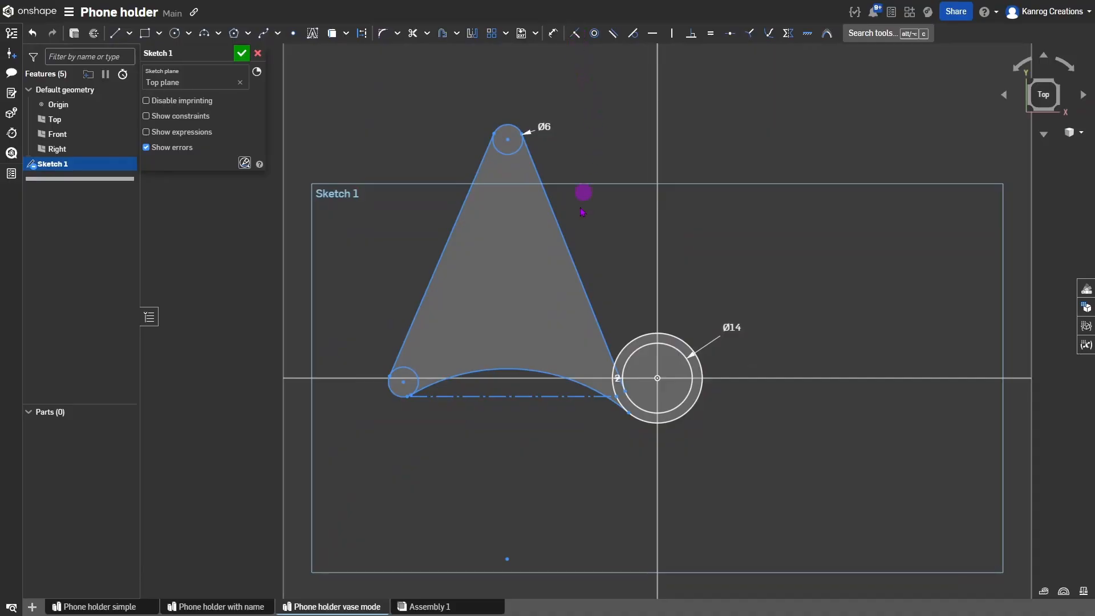
pyautogui.moveTo(619, 400)
pyautogui.mouseDown()
pyautogui.moveTo(621, 416)
pyautogui.moveTo(648, 429)
pyautogui.moveTo(626, 427)
pyautogui.mouseUp()
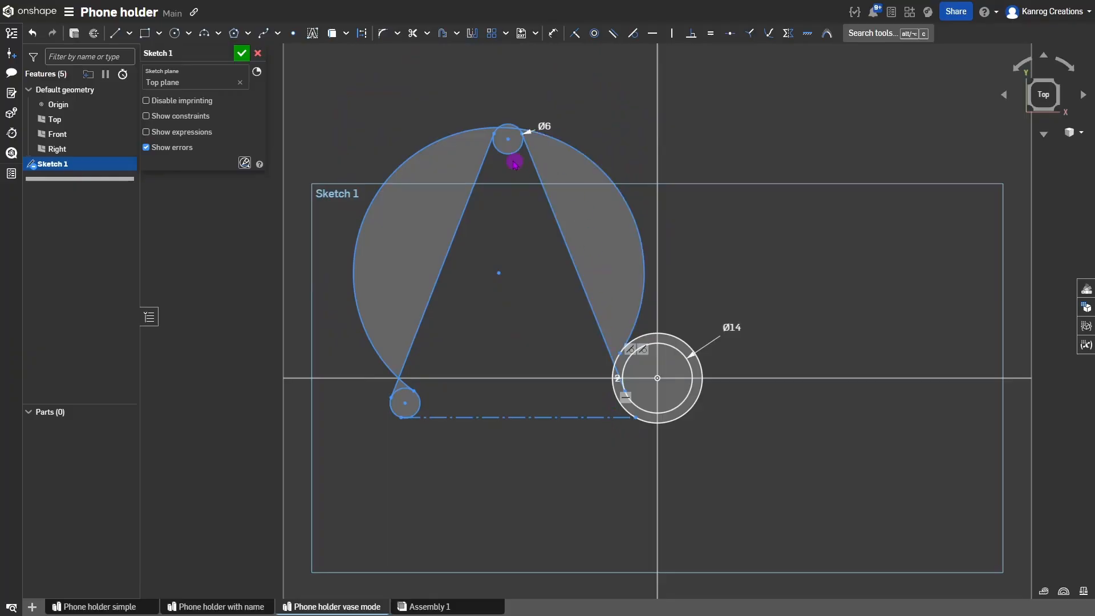
pyautogui.moveTo(499, 272); pyautogui.dragTo(520, 463)
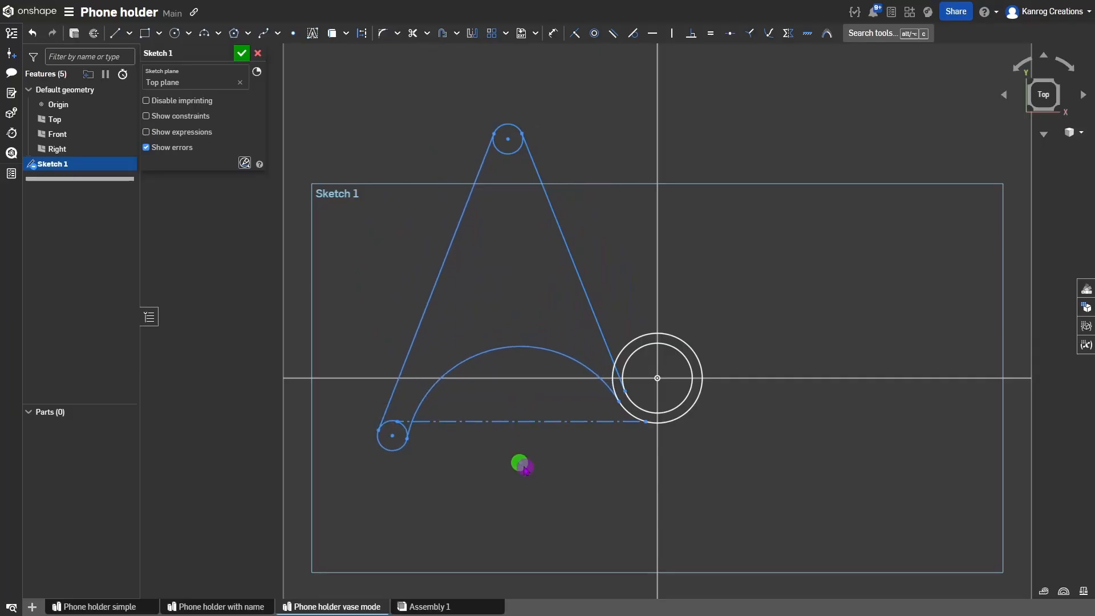
pyautogui.moveTo(391, 434)
pyautogui.mouseDown()
pyautogui.moveTo(388, 411)
pyautogui.moveTo(404, 407)
pyautogui.mouseUp()
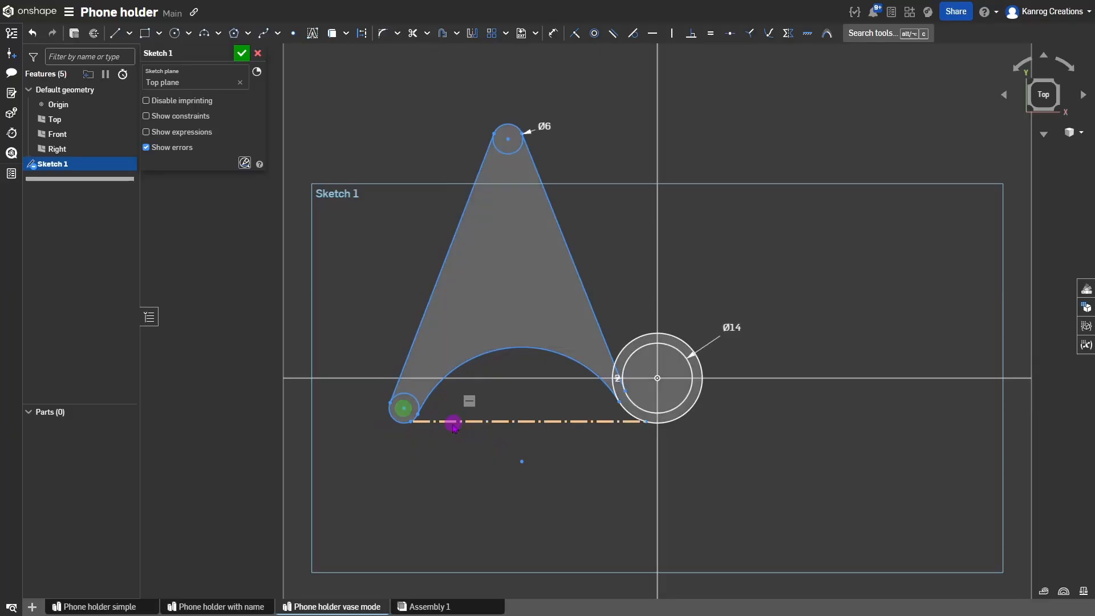
pyautogui.click(634, 422)
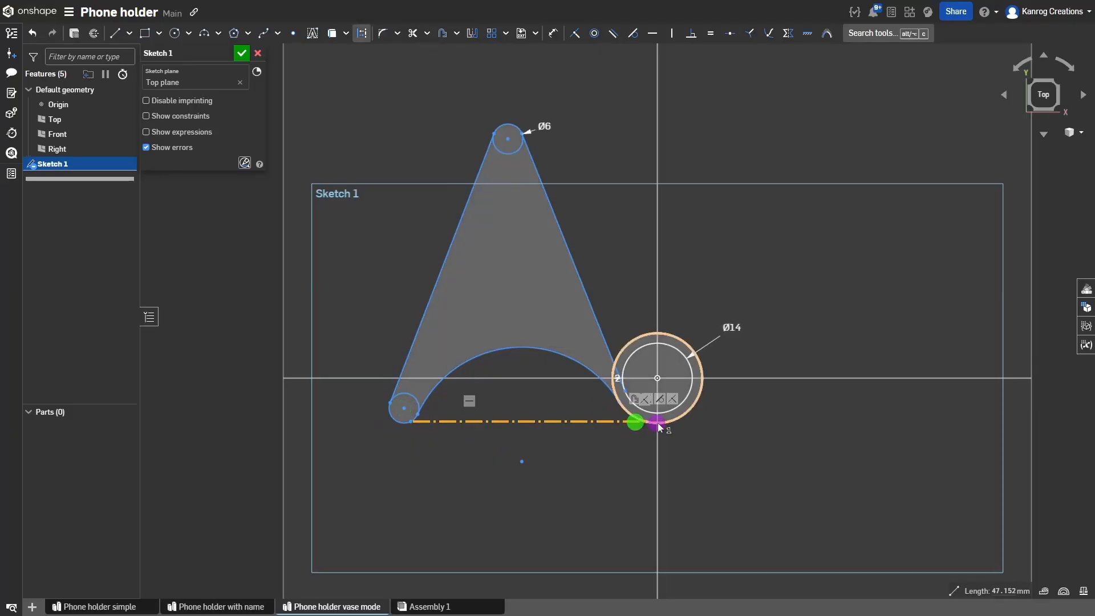
pyautogui.click(657, 422)
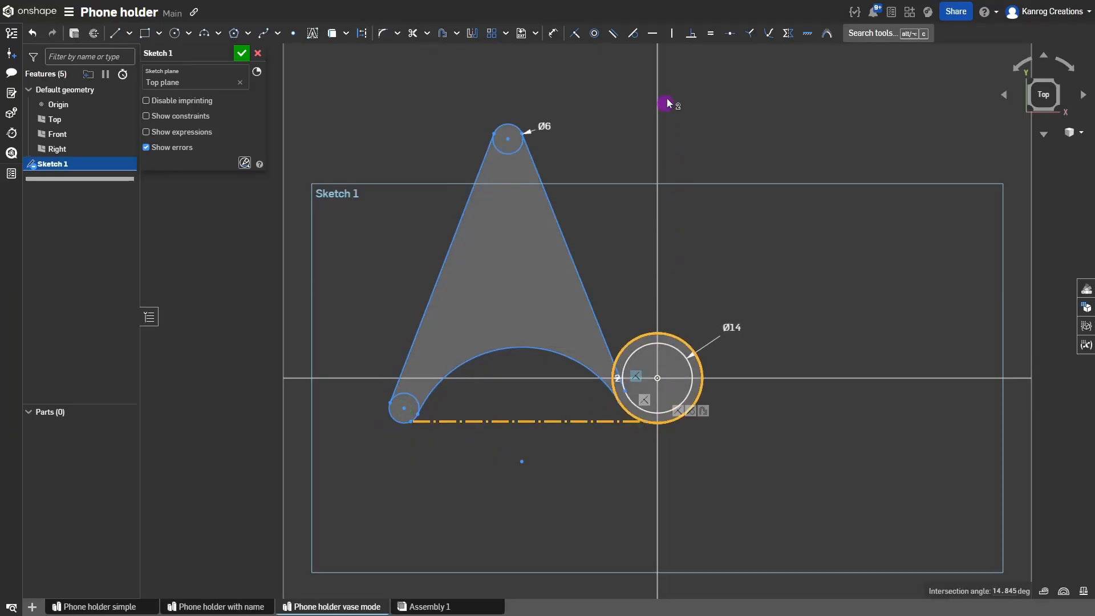
# Make the construction line tangent to the Ø14 circle and the small circle, then drag to verify.
pyautogui.press('t')
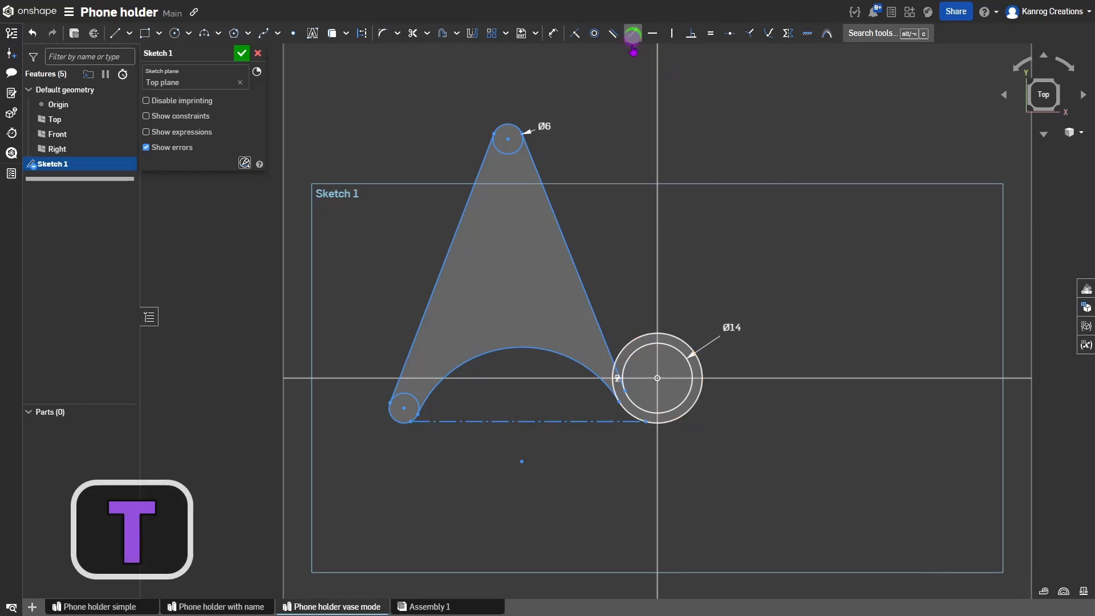
pyautogui.click(422, 424)
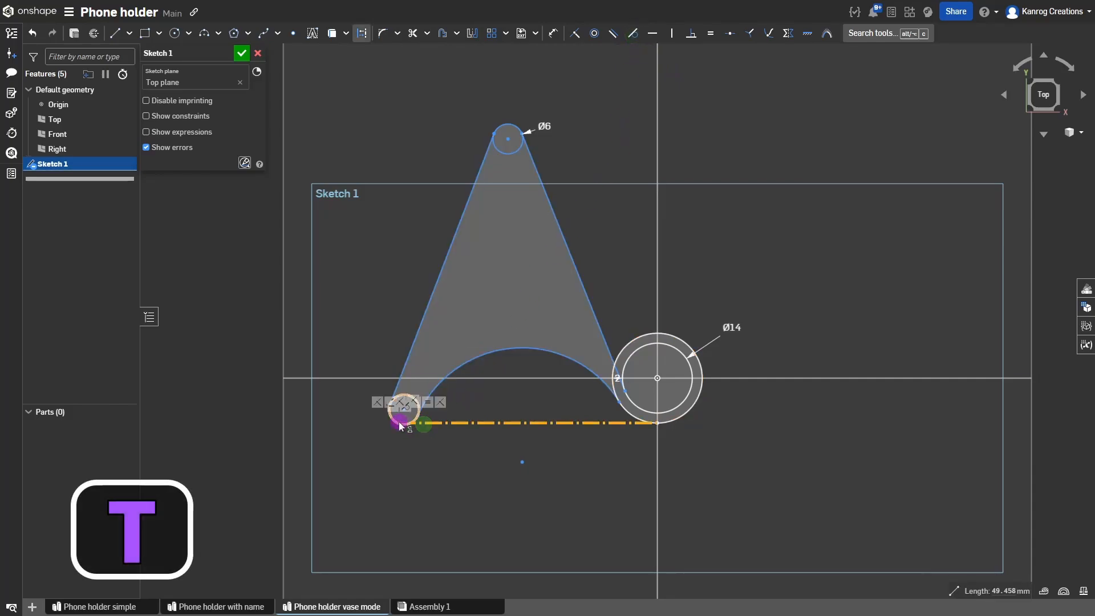
pyautogui.click(634, 34)
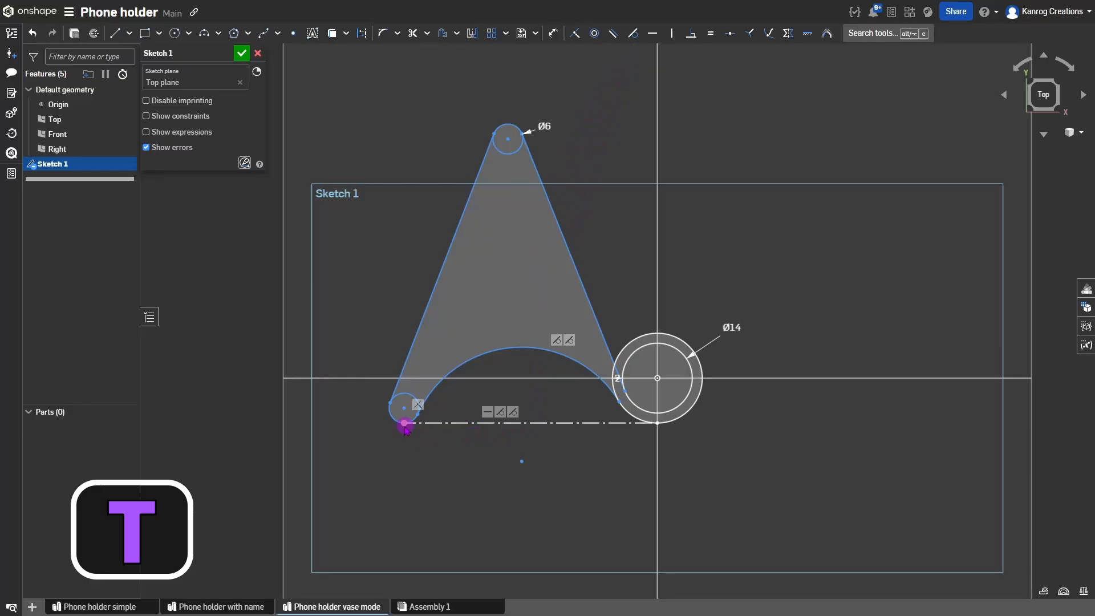
pyautogui.moveTo(404, 424)
pyautogui.mouseDown()
pyautogui.moveTo(379, 422)
pyautogui.moveTo(403, 424)
pyautogui.mouseUp()
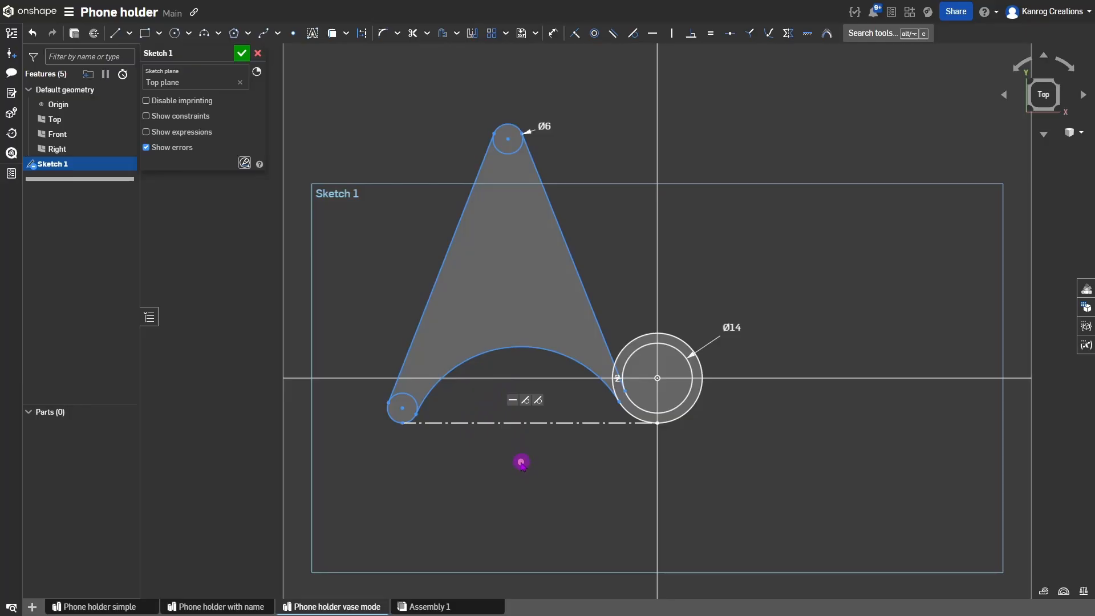
pyautogui.moveTo(521, 463); pyautogui.dragTo(509, 508)
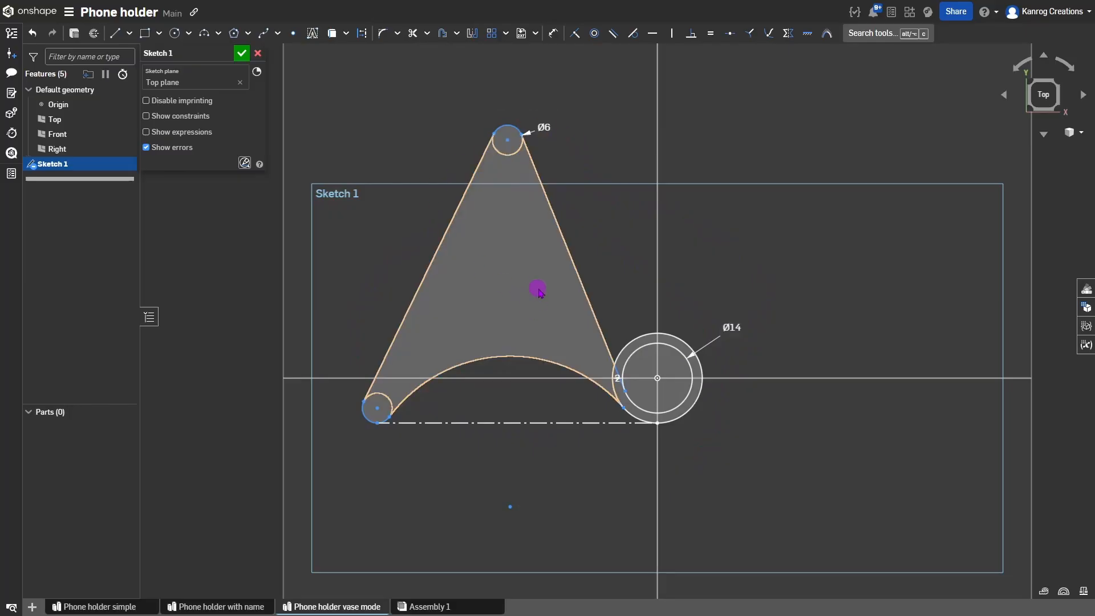
# Draw a construction line from the top Ø6 circle's centre down to the bottom arc.
pyautogui.press('l')
pyautogui.moveTo(509, 138)
pyautogui.mouseDown()
pyautogui.moveTo(511, 261)
pyautogui.moveTo(491, 359)
pyautogui.moveTo(515, 357)
pyautogui.moveTo(488, 358)
pyautogui.mouseUp()
pyautogui.press('q')
pyautogui.press('Escape')
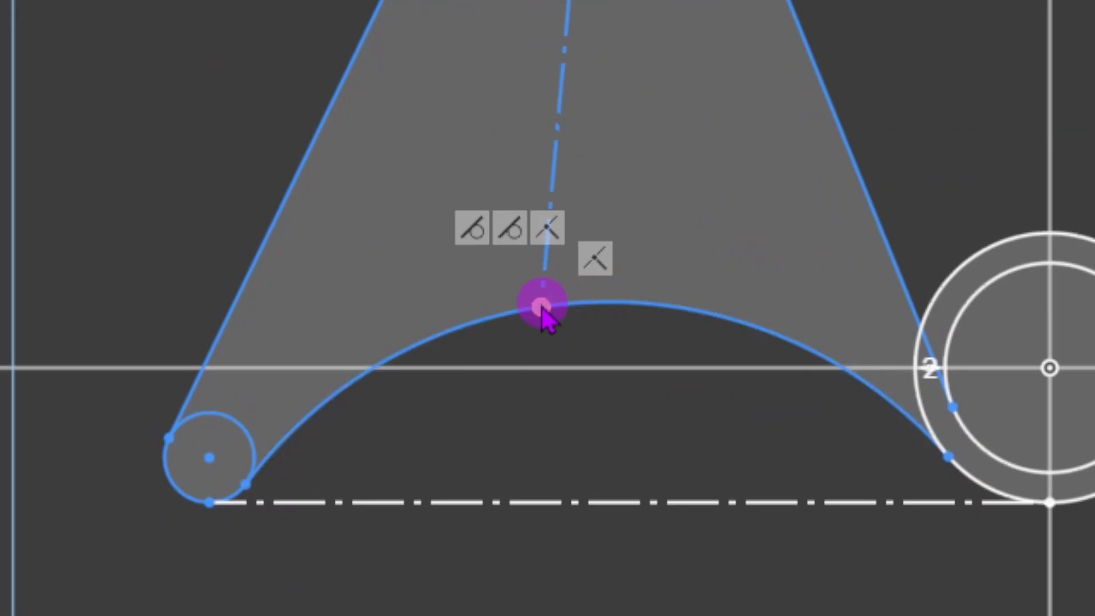
# Fix the centre line to the arc's midpoint, make it vertical, and reposition the Ø6 circle.
pyautogui.click(590, 308)
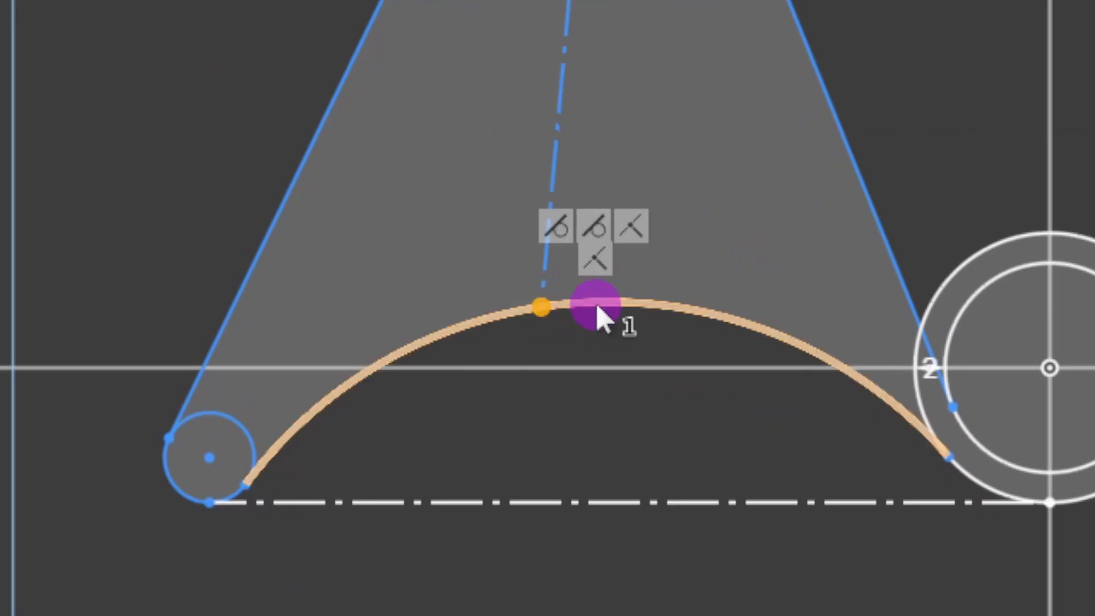
pyautogui.click(597, 307)
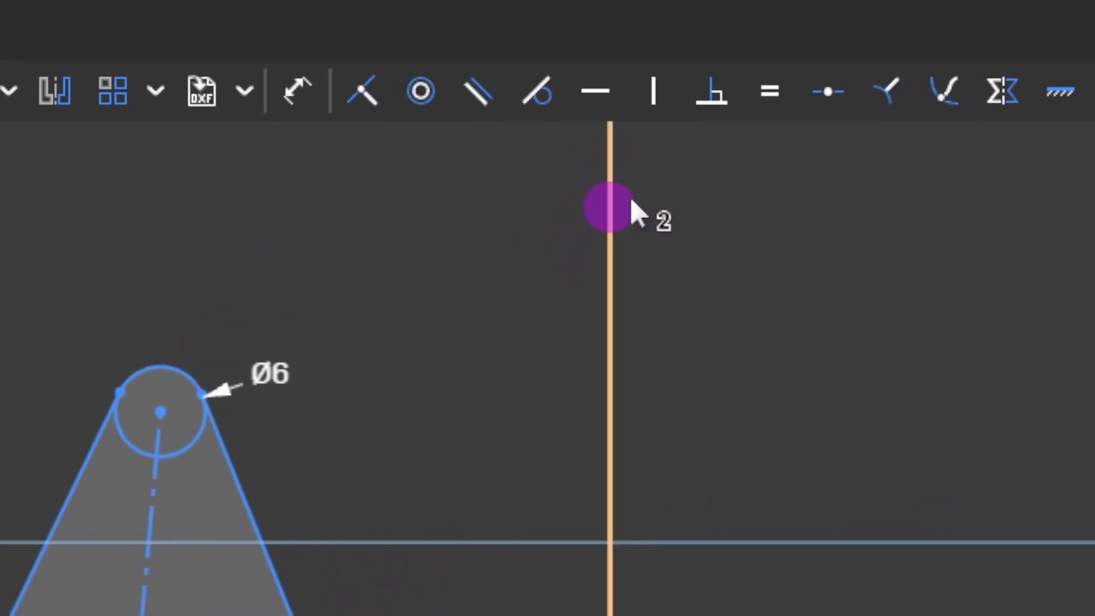
pyautogui.click(829, 97)
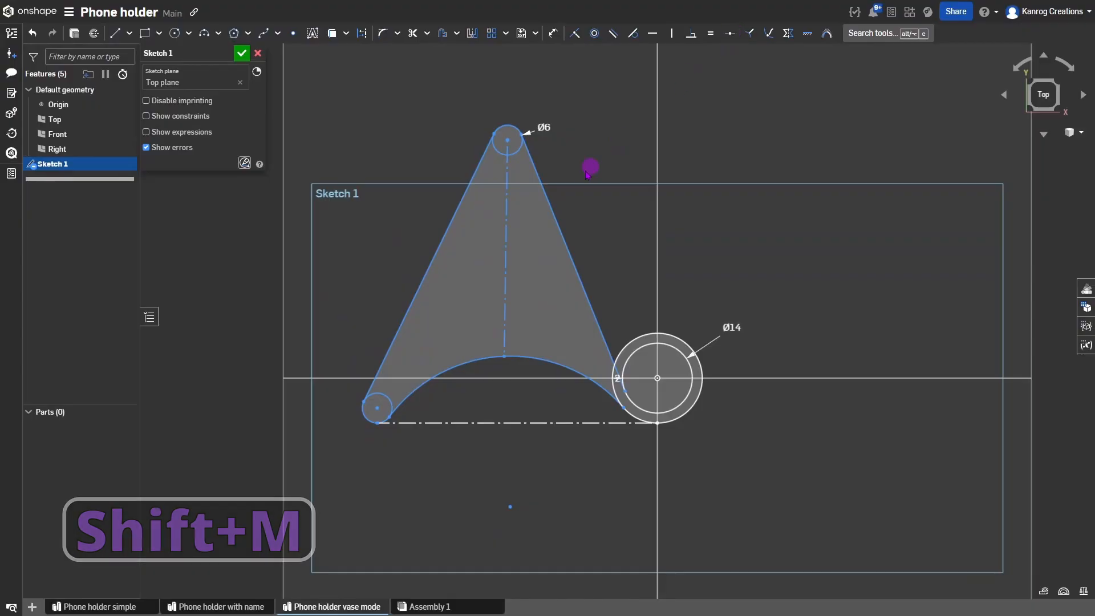
pyautogui.click(504, 234)
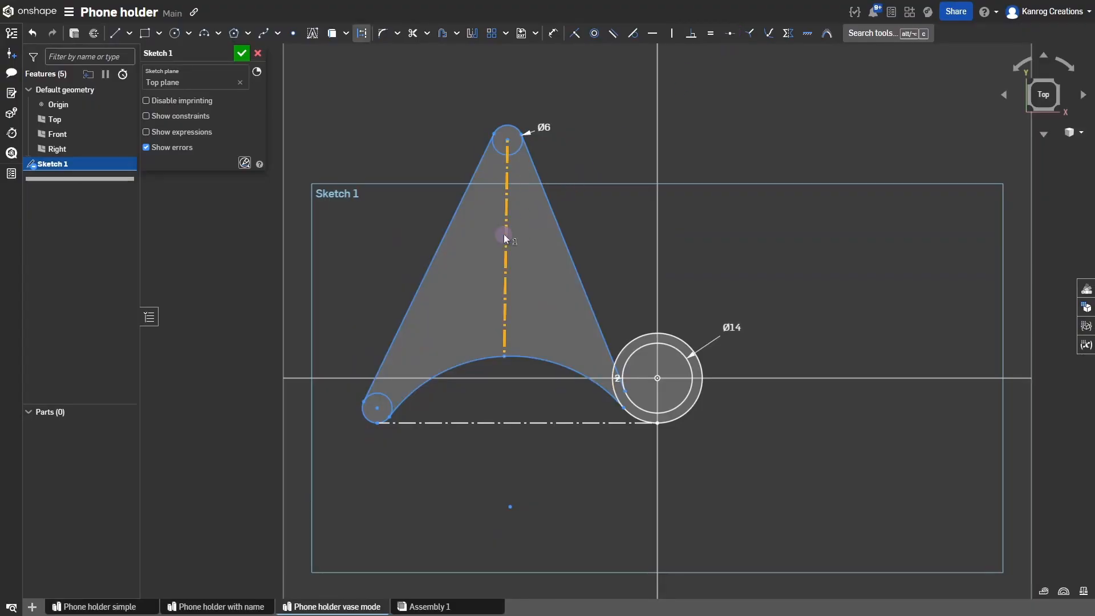
pyautogui.click(627, 182)
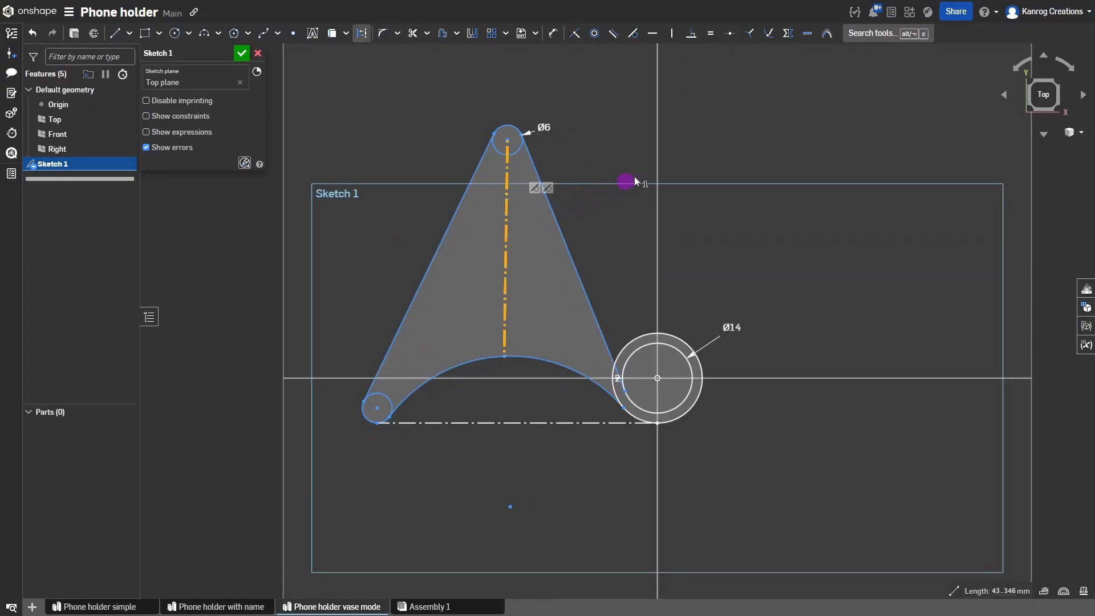
pyautogui.click(672, 33)
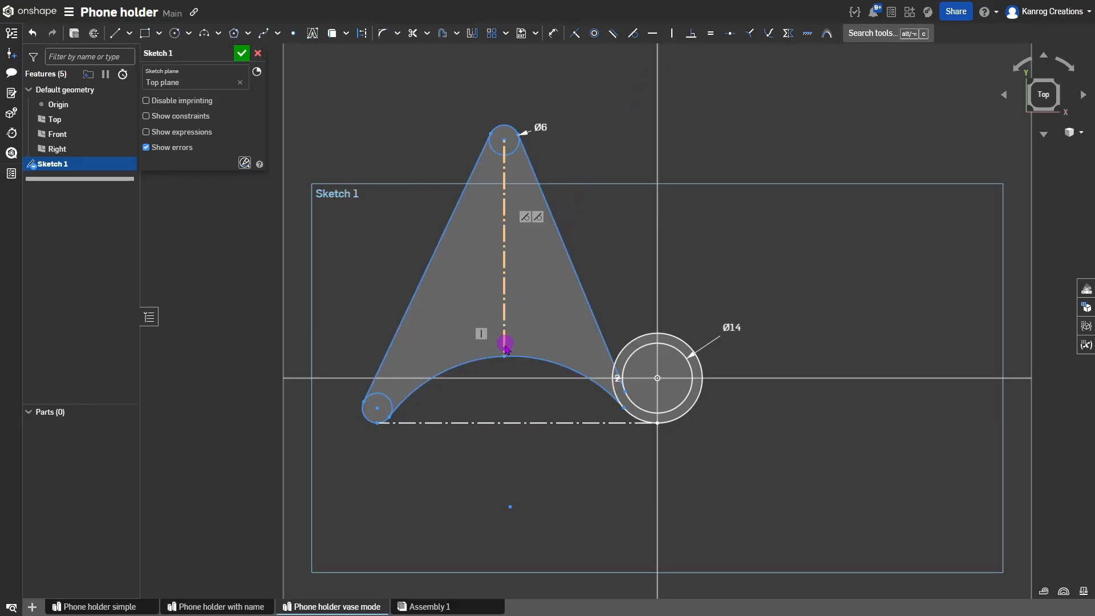
pyautogui.moveTo(504, 140)
pyautogui.mouseDown()
pyautogui.moveTo(465, 164)
pyautogui.moveTo(548, 166)
pyautogui.moveTo(516, 151)
pyautogui.moveTo(548, 203)
pyautogui.moveTo(541, 177)
pyautogui.moveTo(530, 204)
pyautogui.mouseUp()
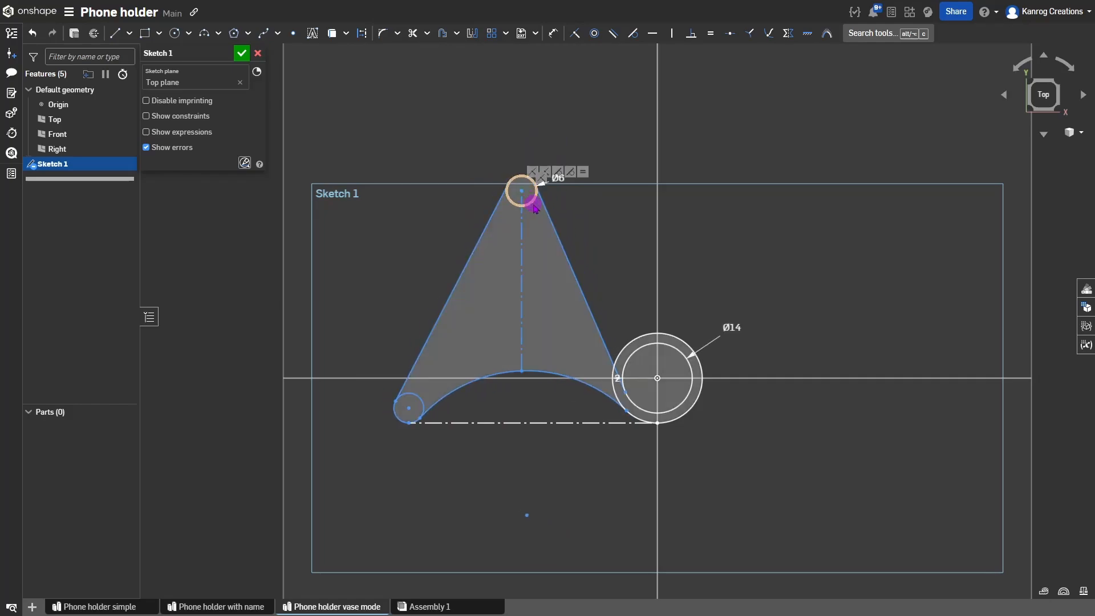
# Dimension the dashed baseline to 50 mm and drag the Ø6 circle to check the solve.
pyautogui.press('d')
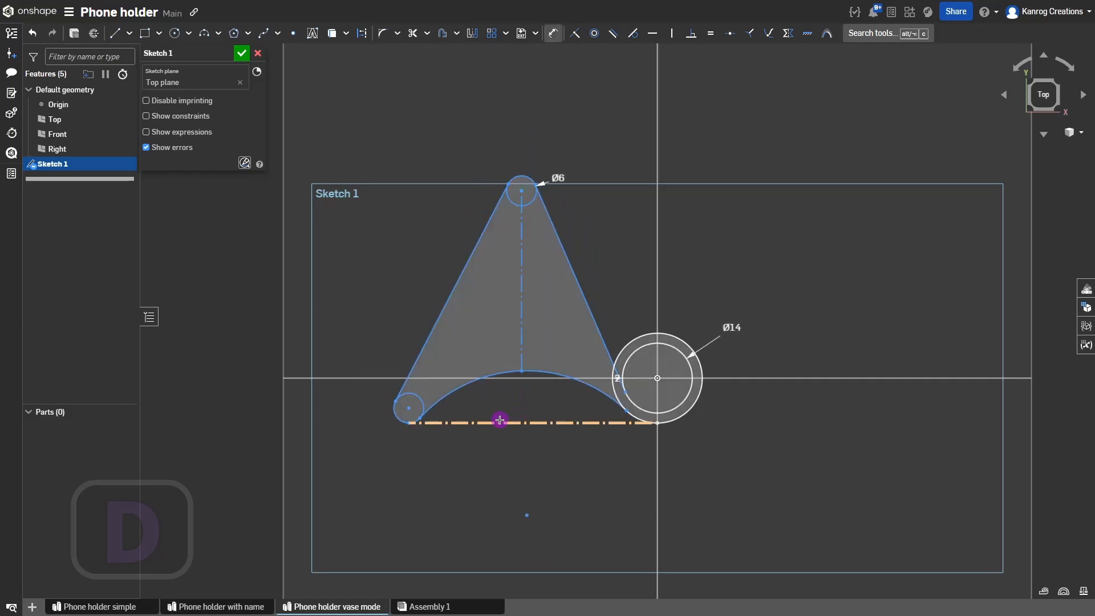
pyautogui.click(499, 422)
pyautogui.click(530, 484)
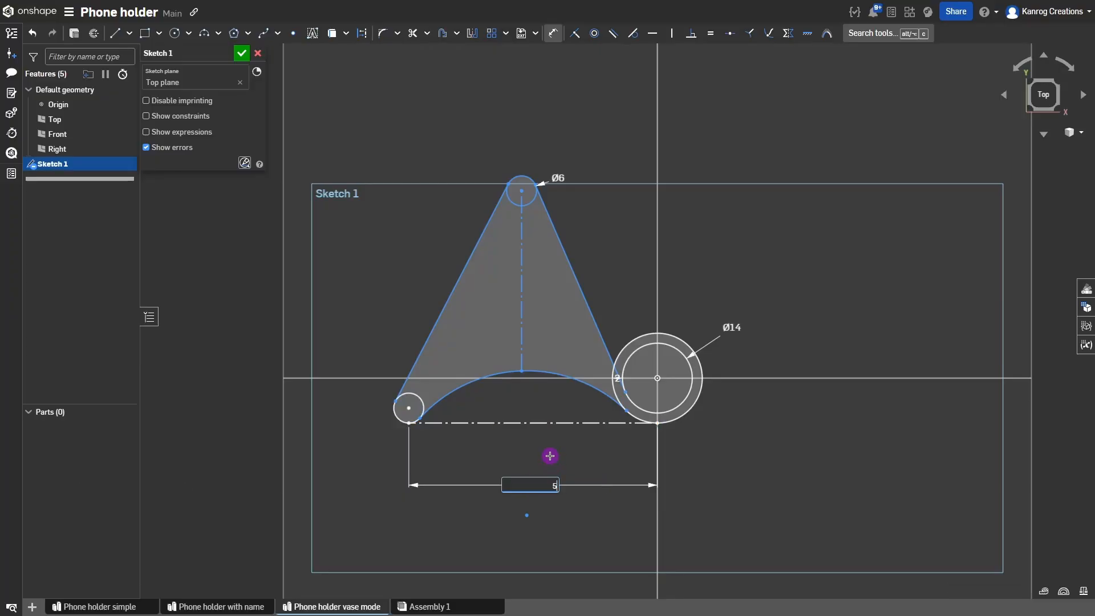
pyautogui.press('Return')
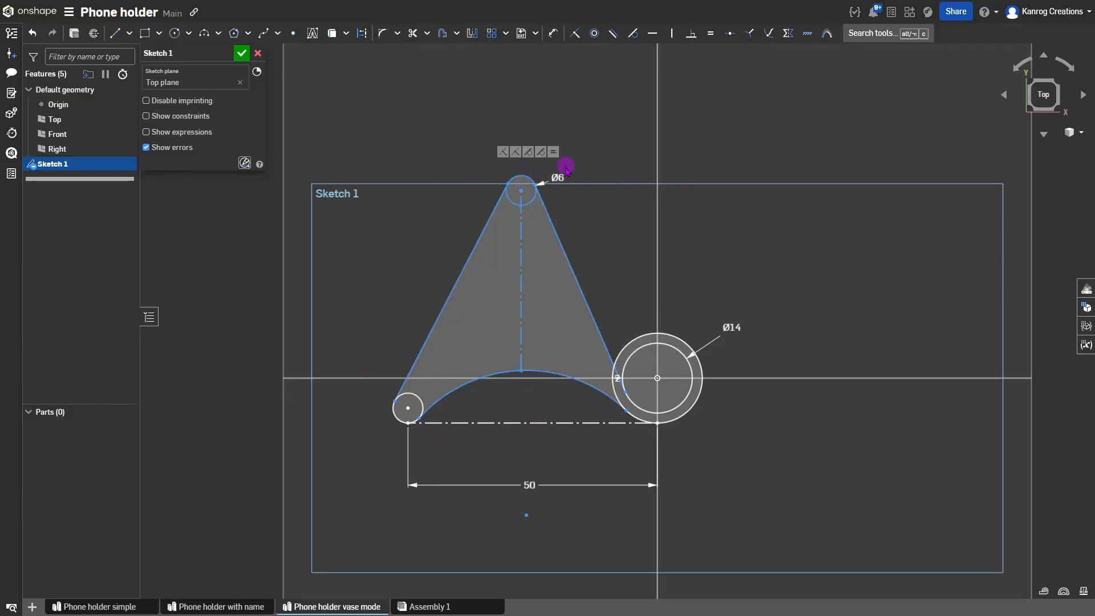
pyautogui.moveTo(524, 195)
pyautogui.mouseDown()
pyautogui.moveTo(497, 194)
pyautogui.moveTo(523, 189)
pyautogui.mouseUp()
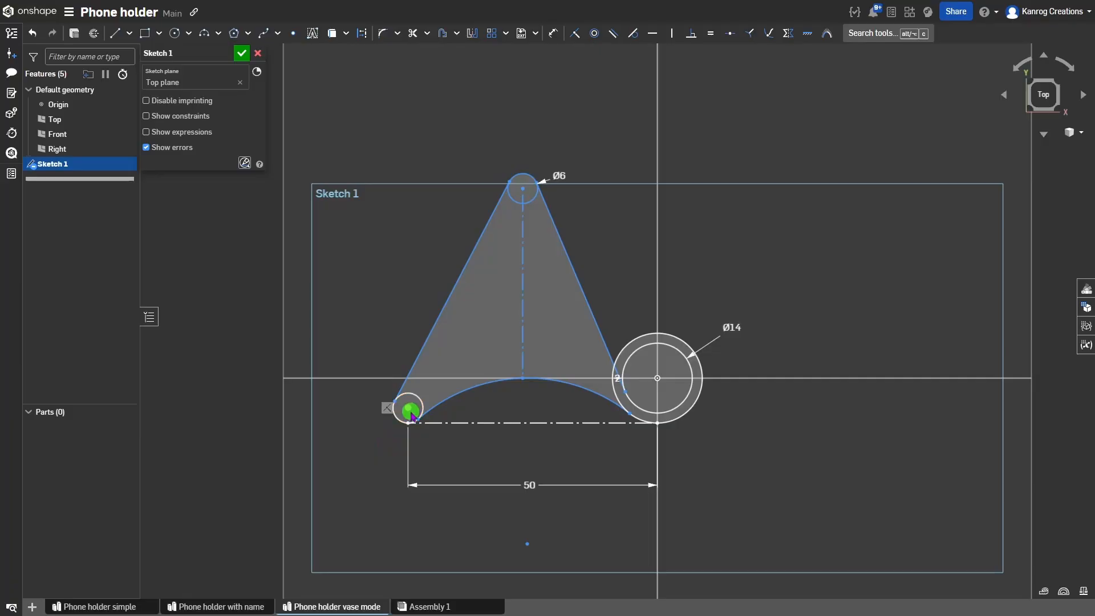
pyautogui.click(415, 417)
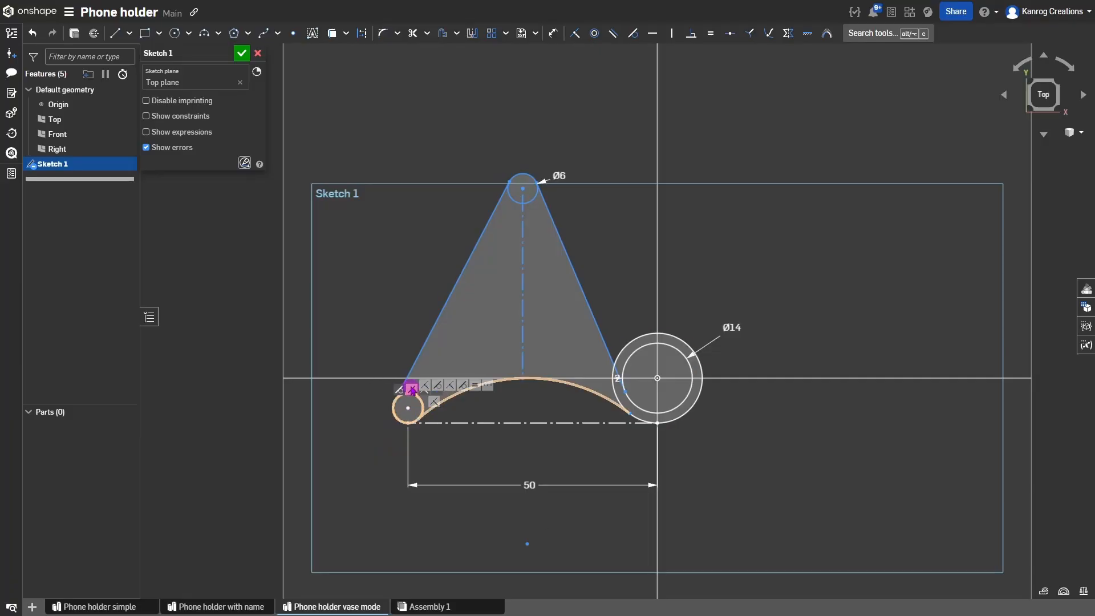
pyautogui.click(566, 282)
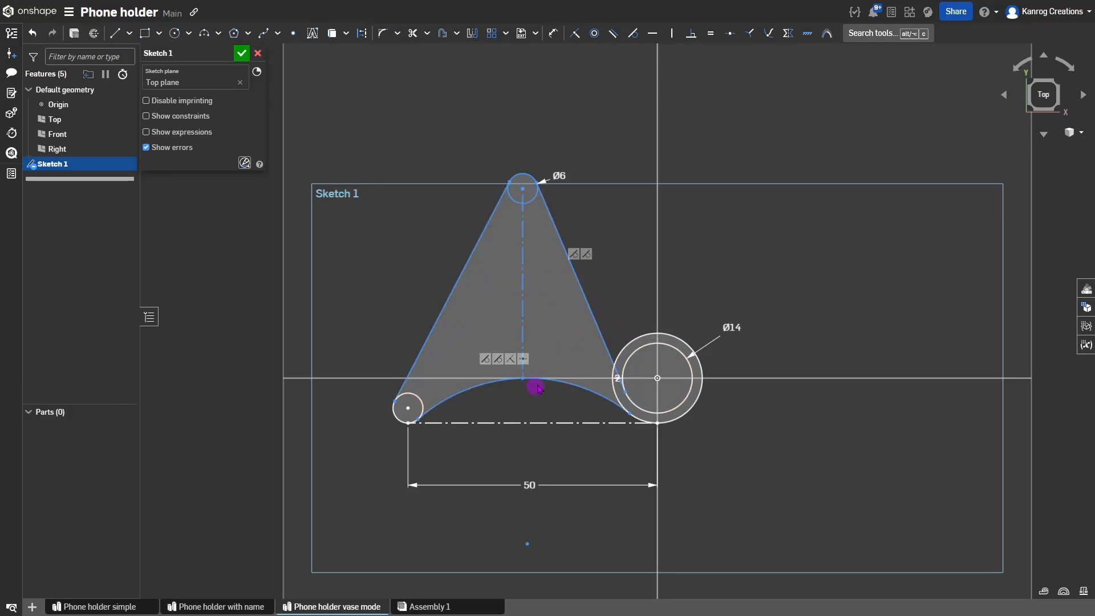
# Dimension the angle between the baseline and the triangle's right side to 70°.
pyautogui.press('d')
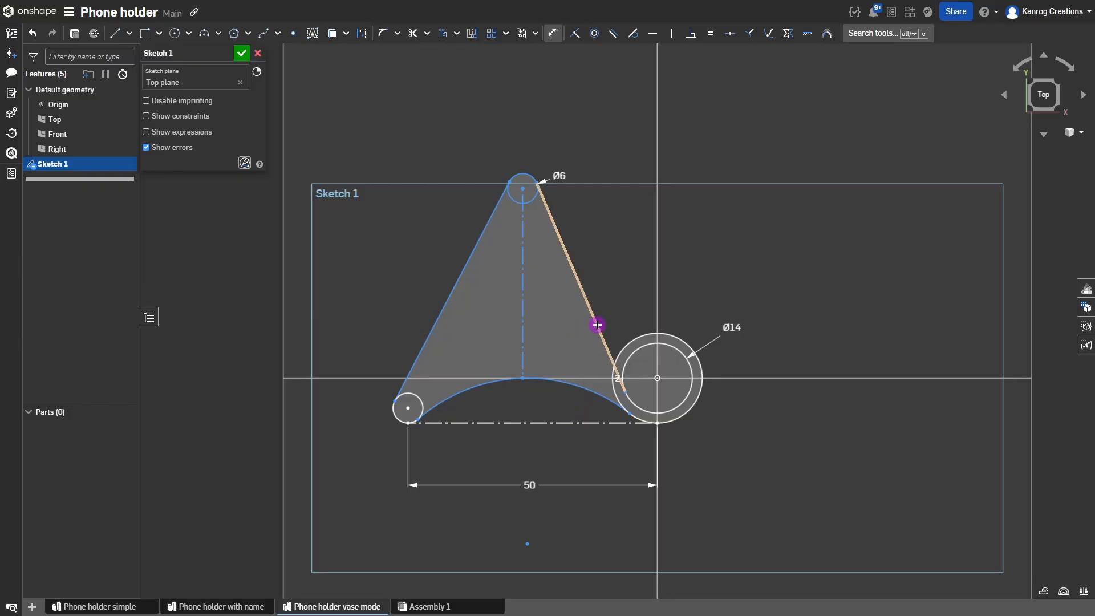
pyautogui.click(569, 422)
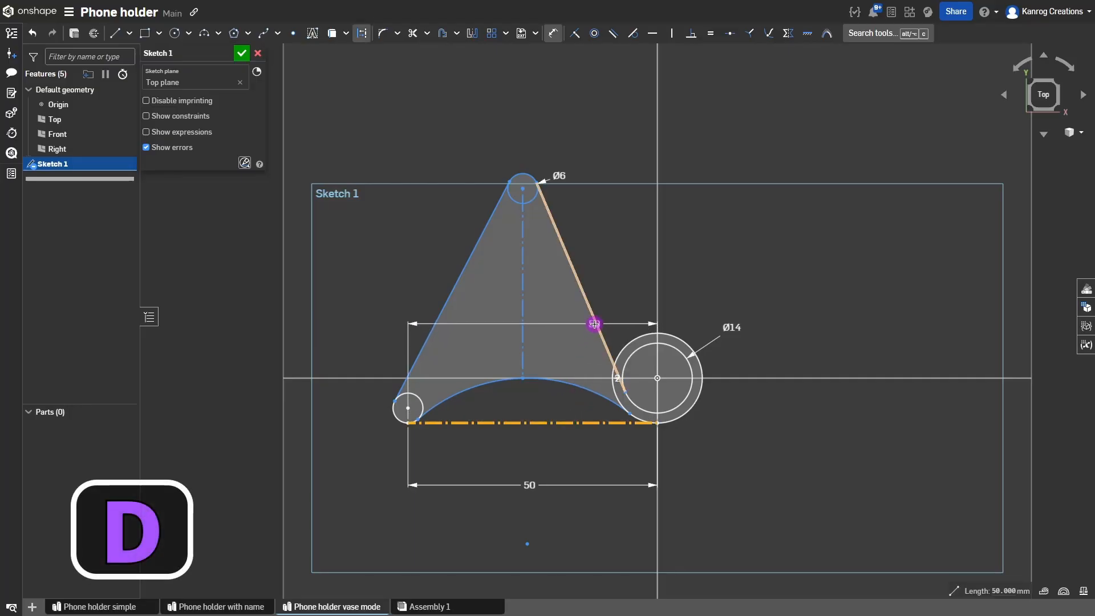
pyautogui.click(594, 323)
pyautogui.click(556, 346)
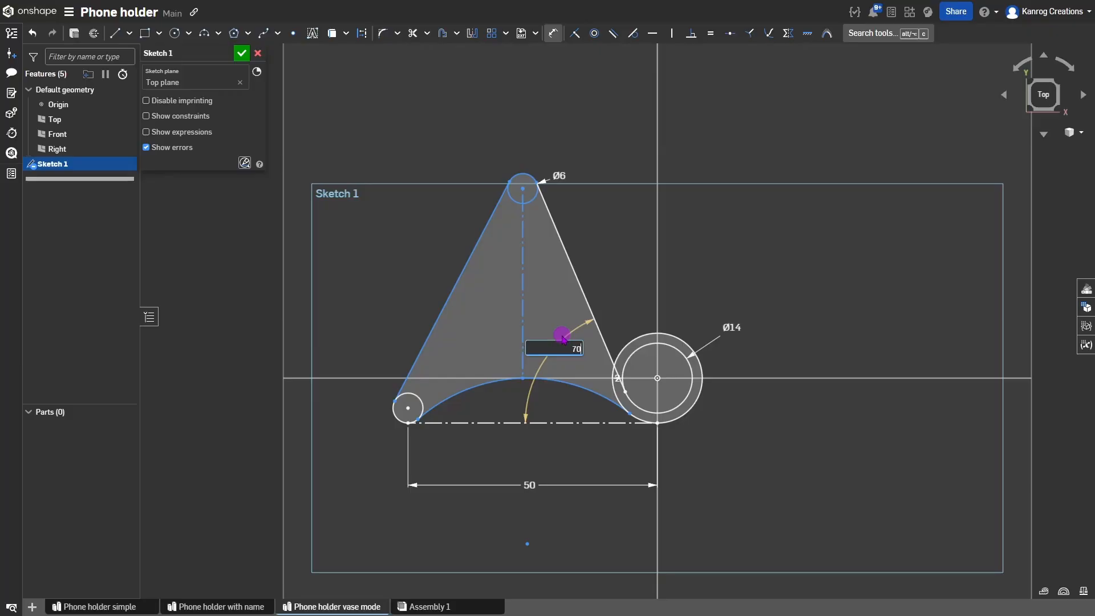
pyautogui.press('Return')
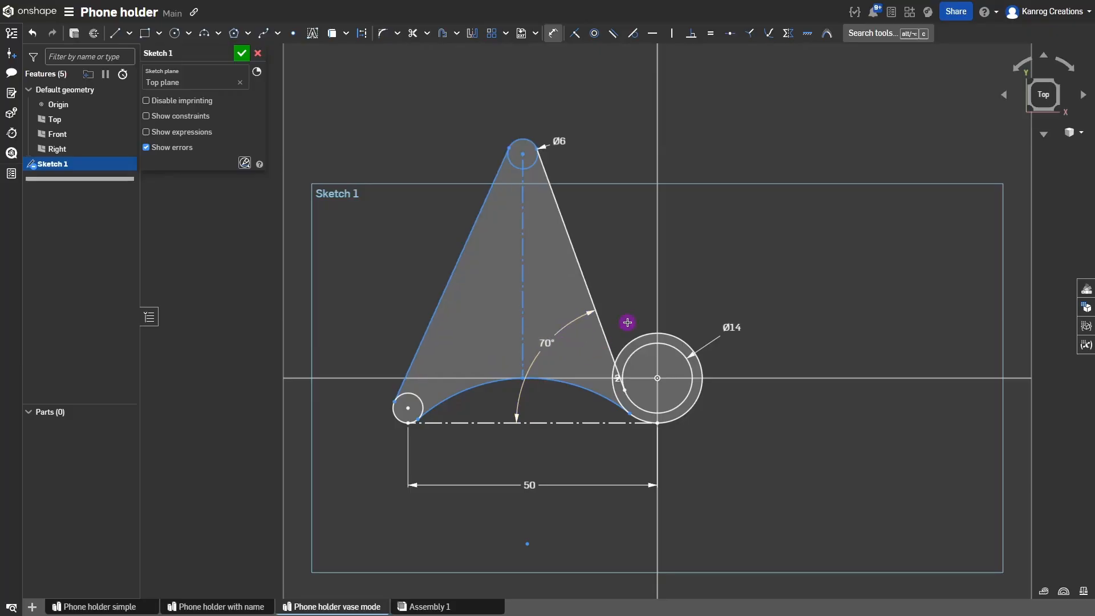
# Raise the Ø6 circle and dimension its centre 50 mm above the baseline.
pyautogui.moveTo(525, 153)
pyautogui.mouseDown()
pyautogui.moveTo(519, 136)
pyautogui.moveTo(524, 166)
pyautogui.moveTo(511, 106)
pyautogui.moveTo(525, 162)
pyautogui.moveTo(529, 142)
pyautogui.moveTo(524, 152)
pyautogui.mouseUp()
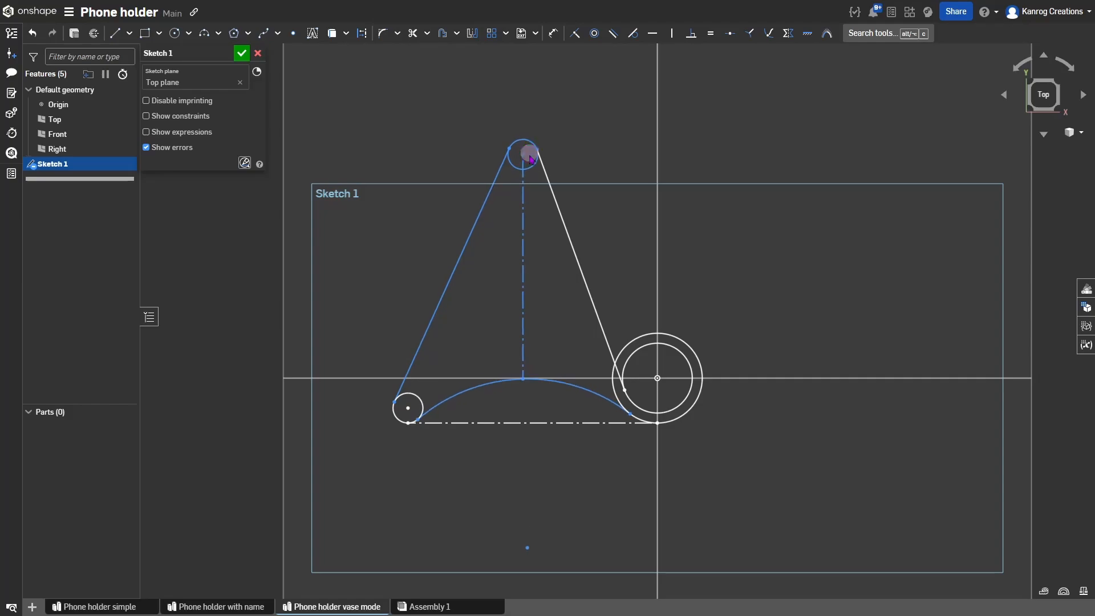
pyautogui.press('u')
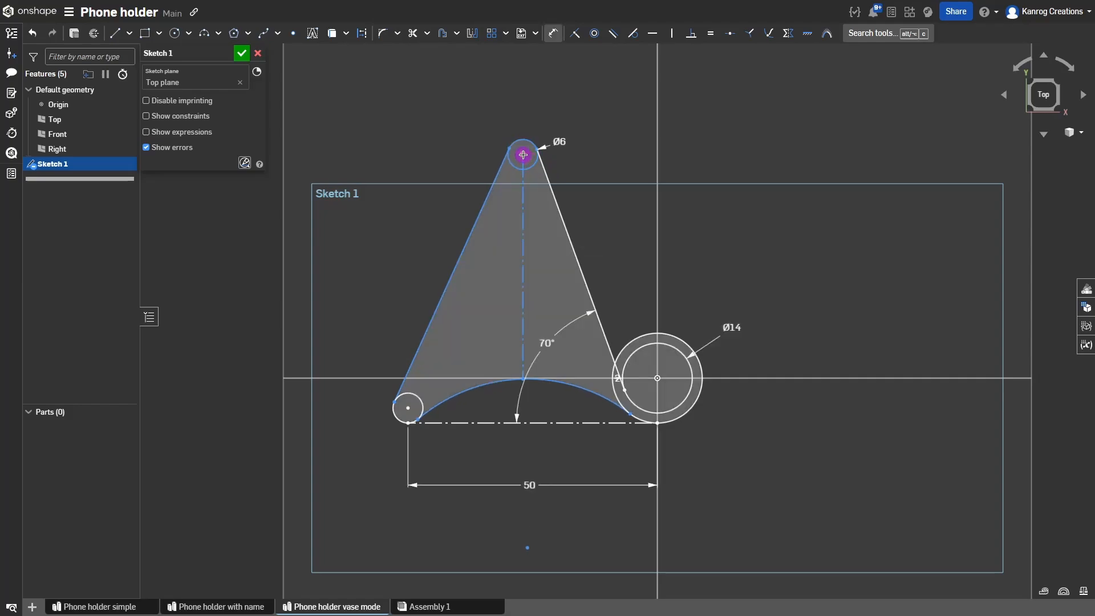
pyautogui.click(524, 155)
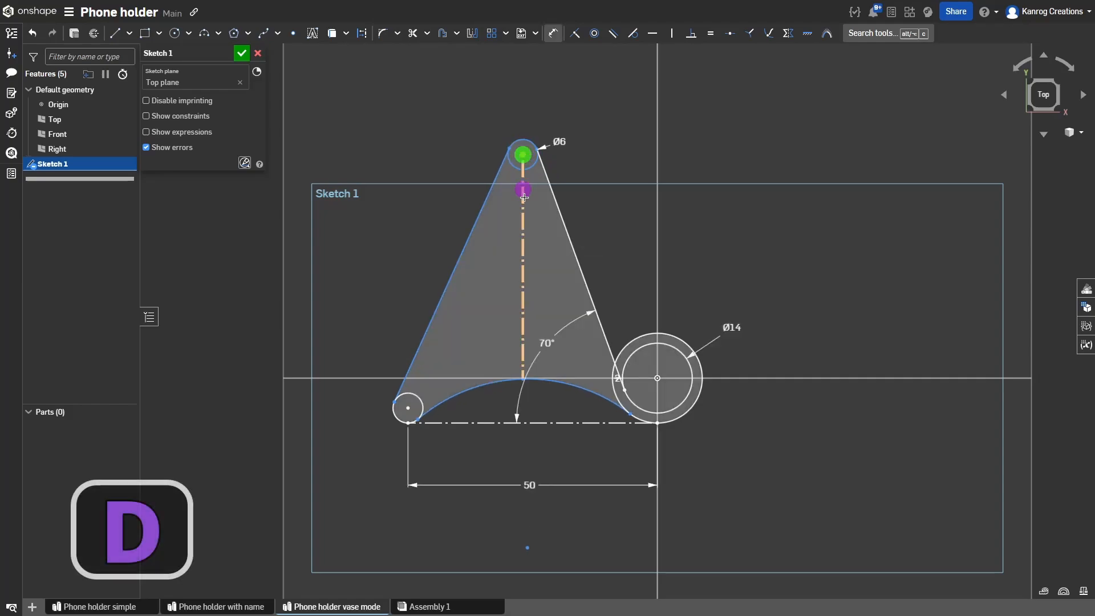
pyautogui.click(526, 421)
pyautogui.click(369, 300)
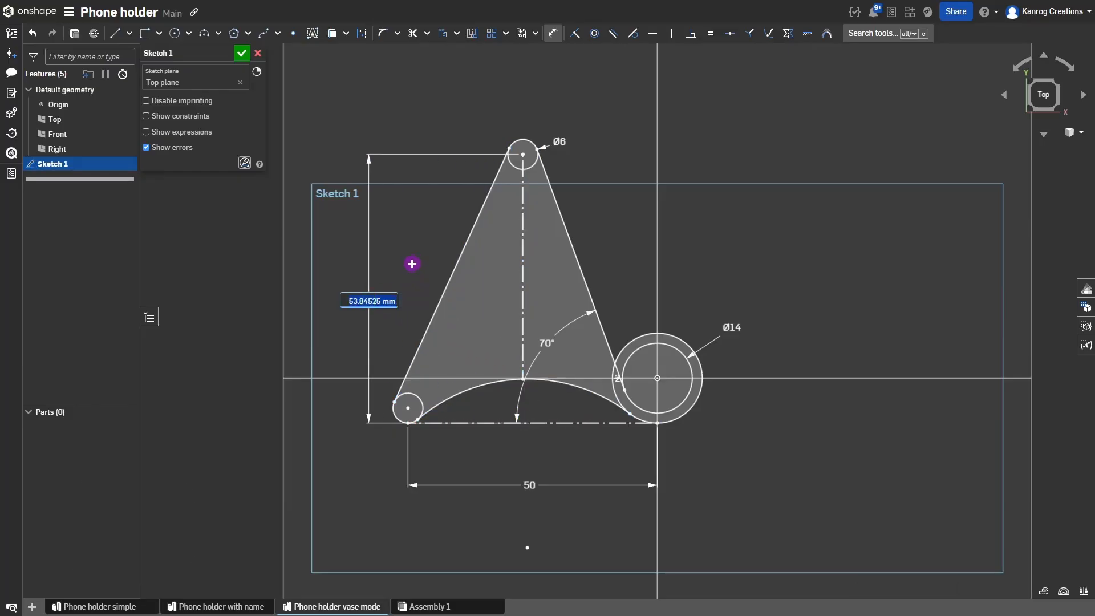
pyautogui.write('50')
pyautogui.press('Return')
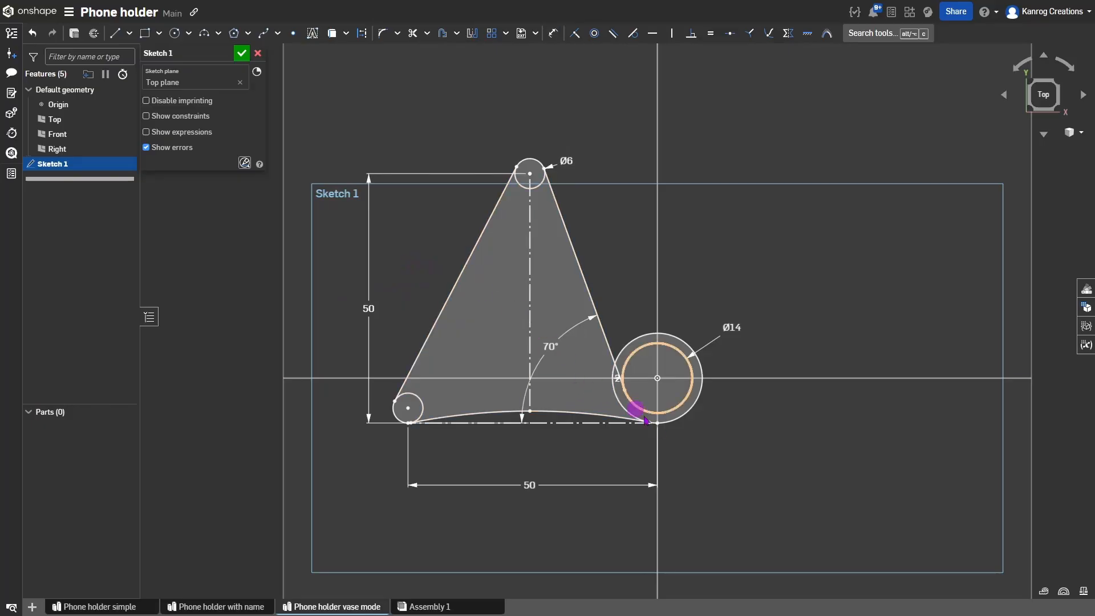
# Change the height dimension to 55 mm, then delete it.
pyautogui.click(601, 418)
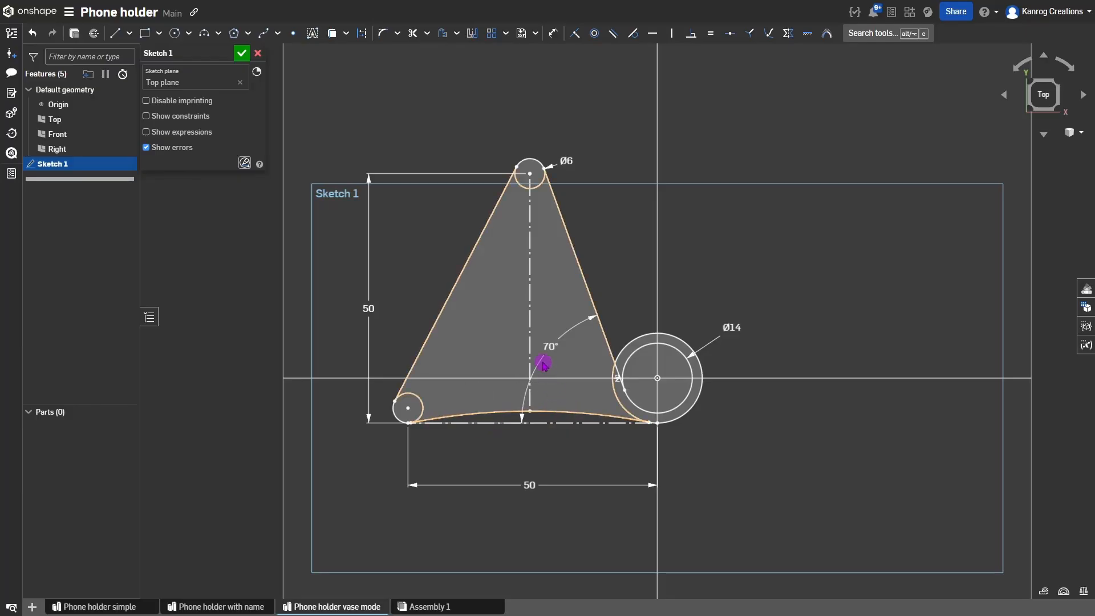
pyautogui.click(369, 306)
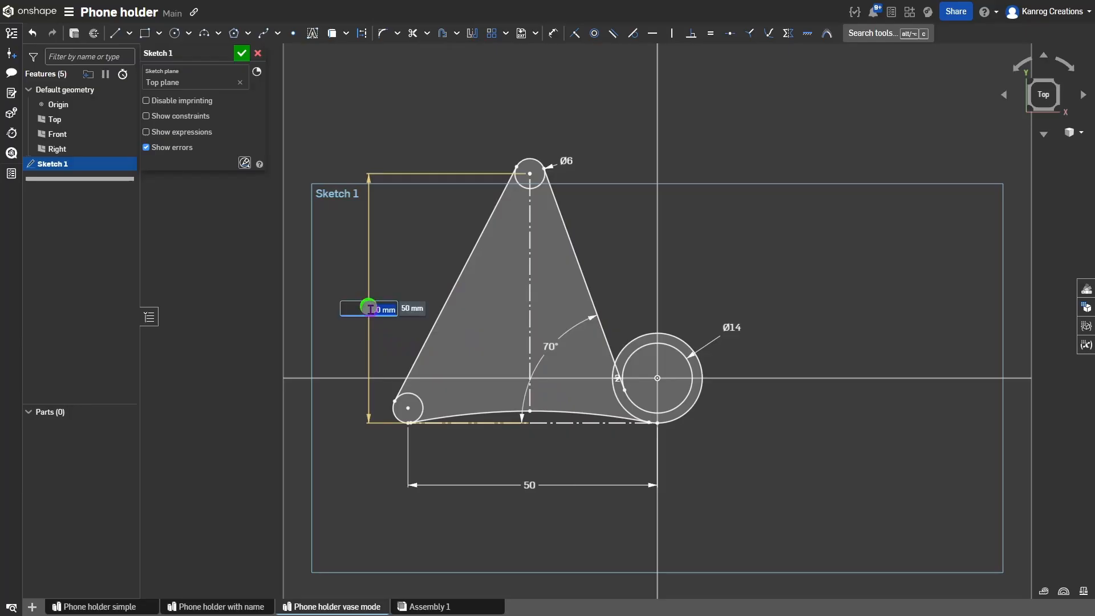
pyautogui.write('51')
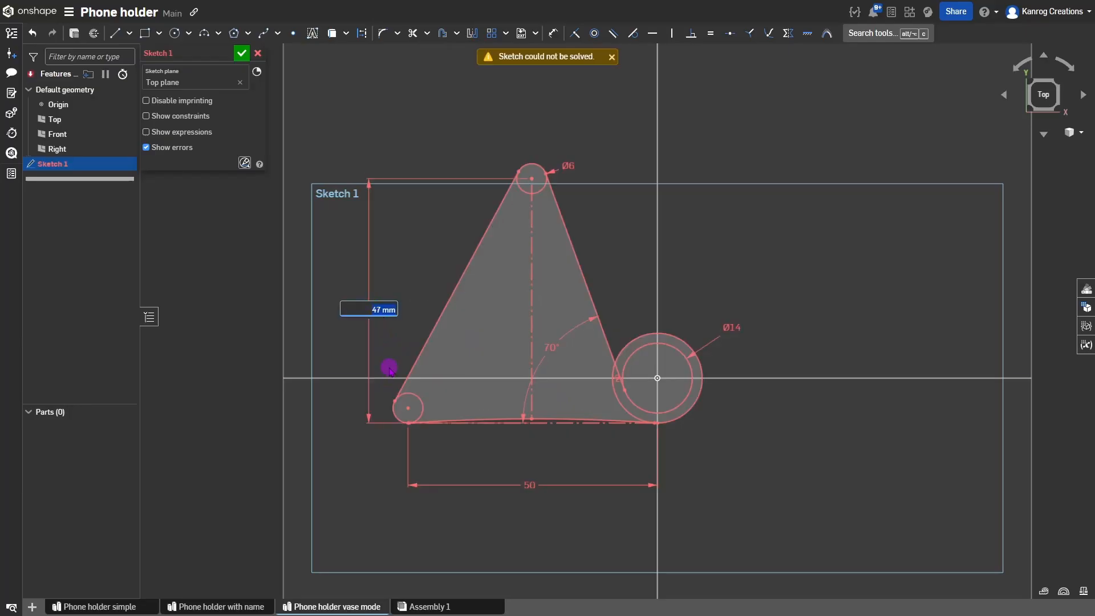
pyautogui.press('Up')
pyautogui.press('Up')
pyautogui.press('Up')
pyautogui.press('Up')
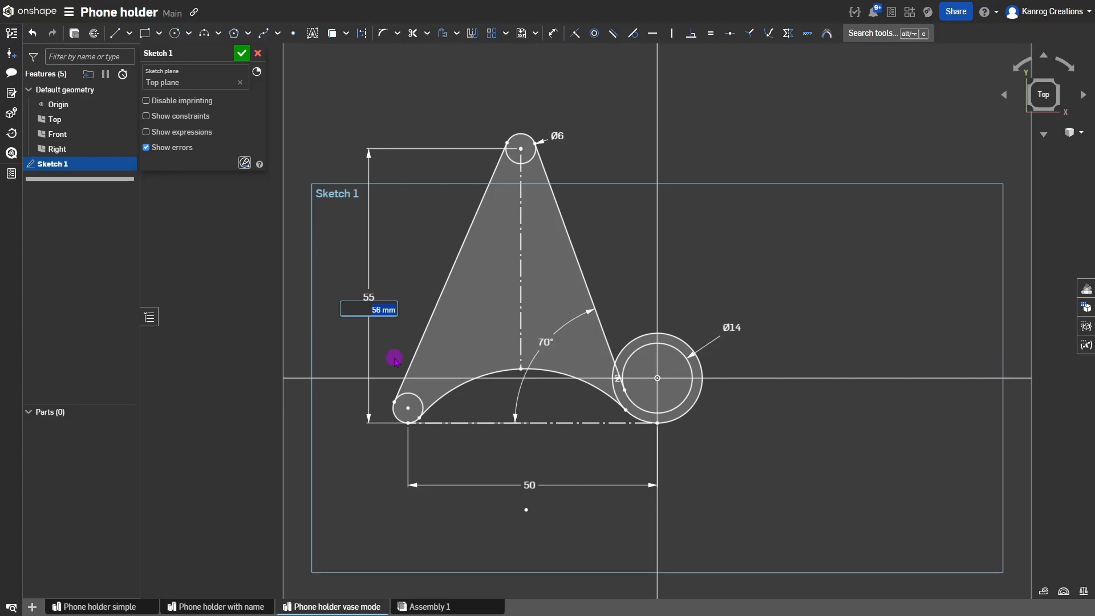
pyautogui.press('Down')
pyautogui.press('Return')
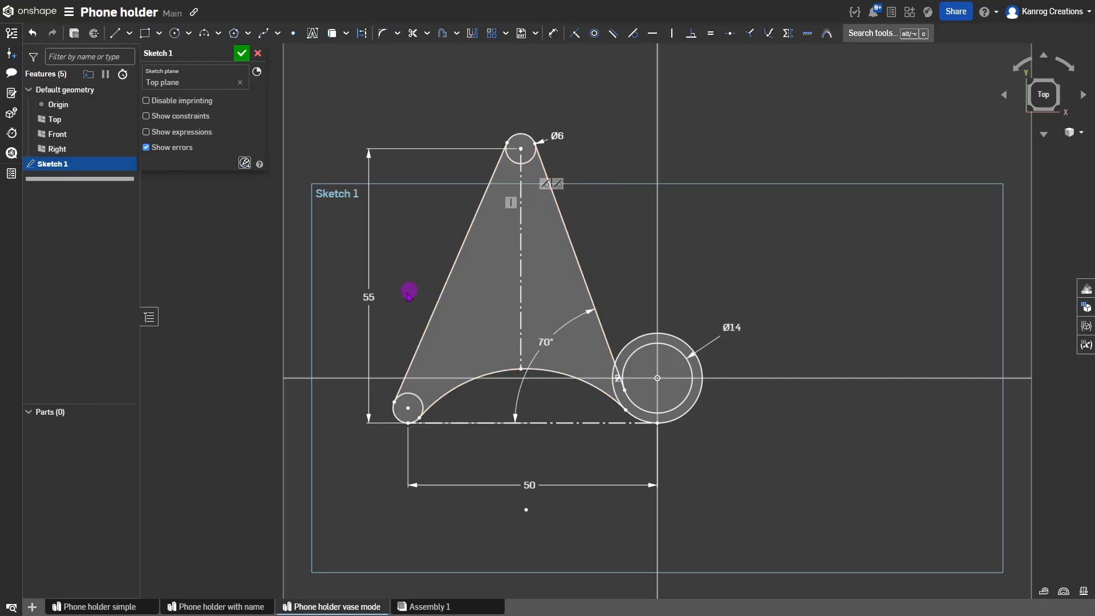
pyautogui.moveTo(368, 296)
pyautogui.mouseDown()
pyautogui.moveTo(394, 276)
pyautogui.moveTo(366, 265)
pyautogui.mouseUp()
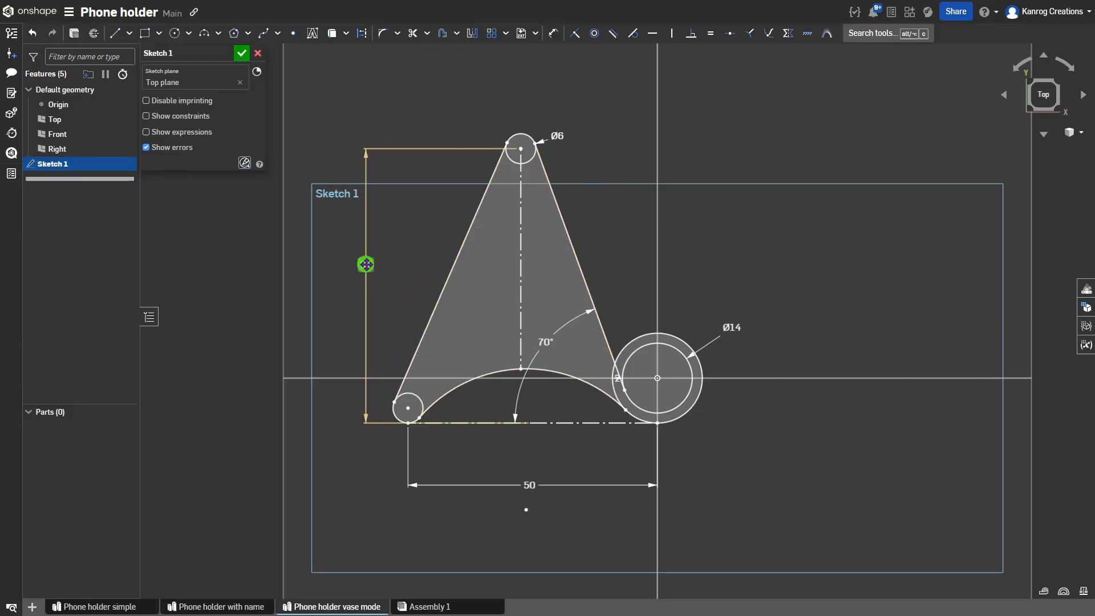
pyautogui.click(368, 264)
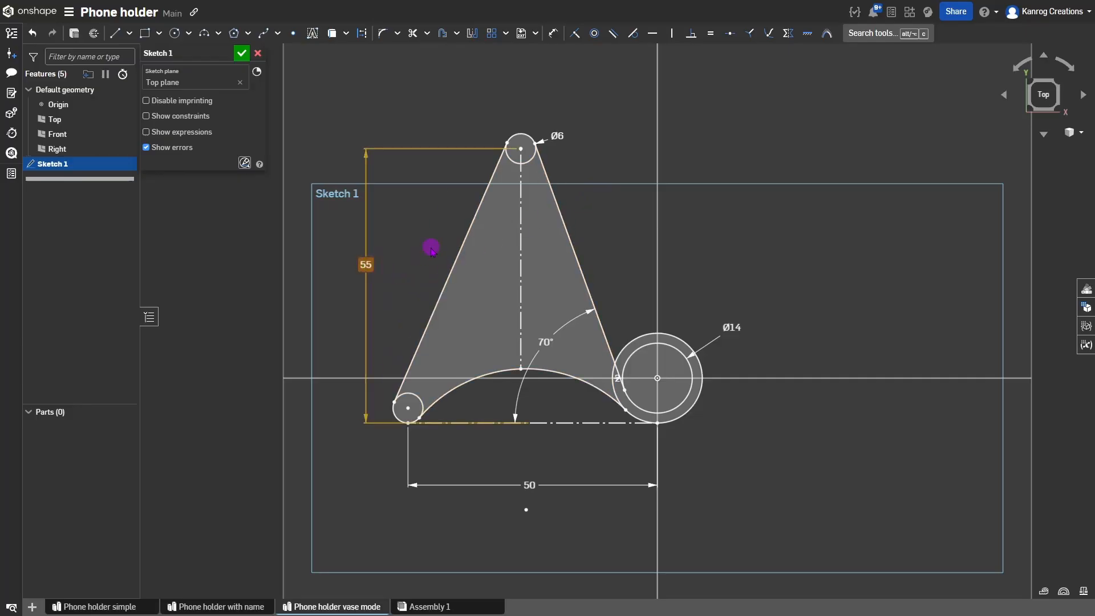
pyautogui.press('Delete')
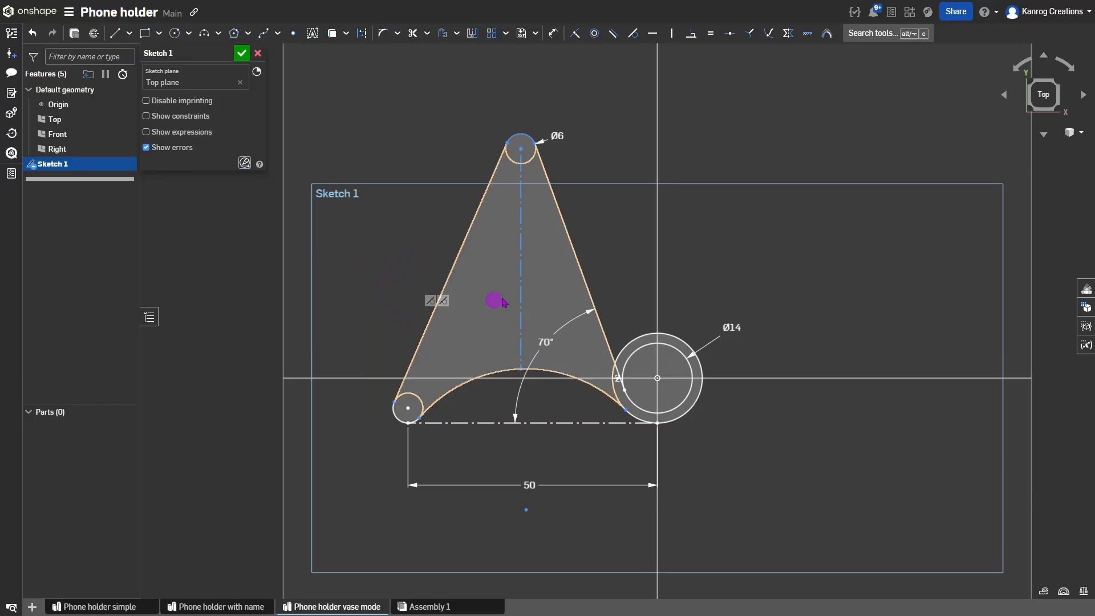
# Dimension the arch's peak 10 mm above the dashed baseline.
pyautogui.press('d')
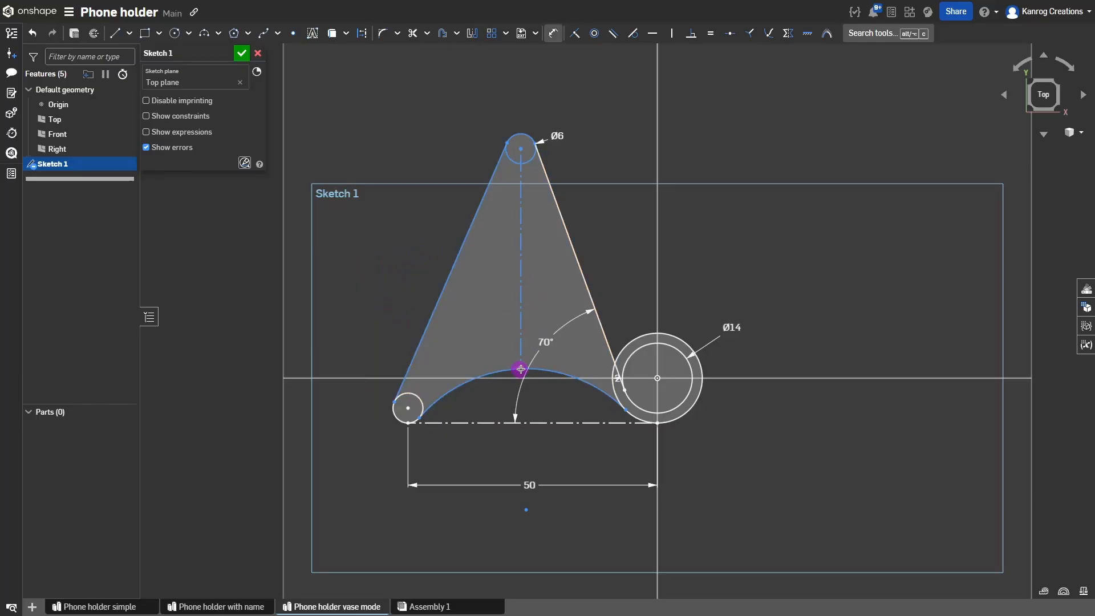
pyautogui.click(520, 423)
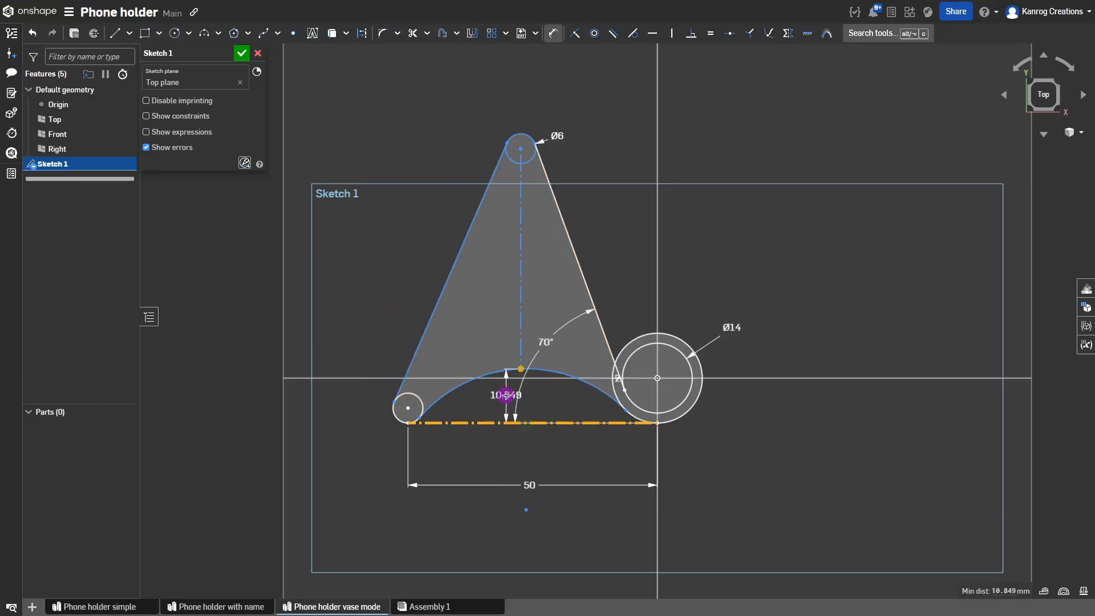
pyautogui.click(506, 396)
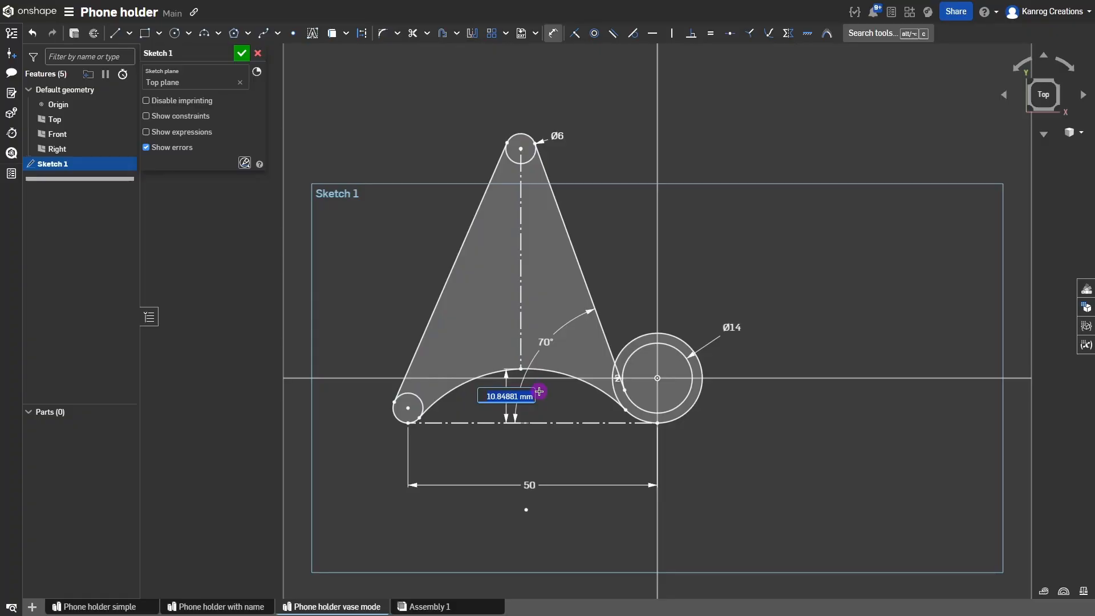
pyautogui.write('10')
pyautogui.press('Return')
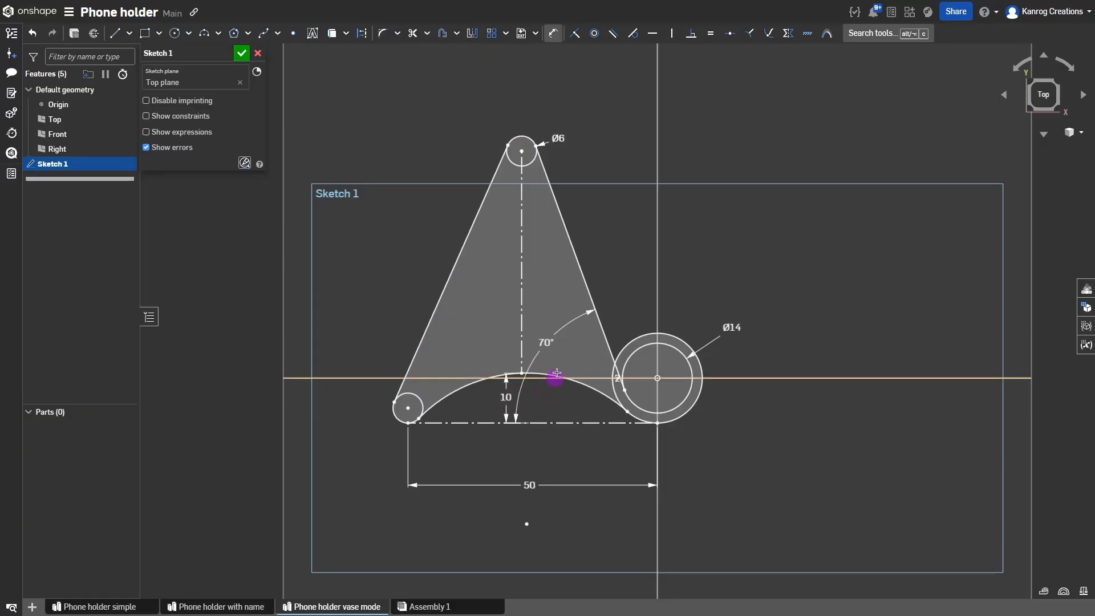
pyautogui.press('Escape')
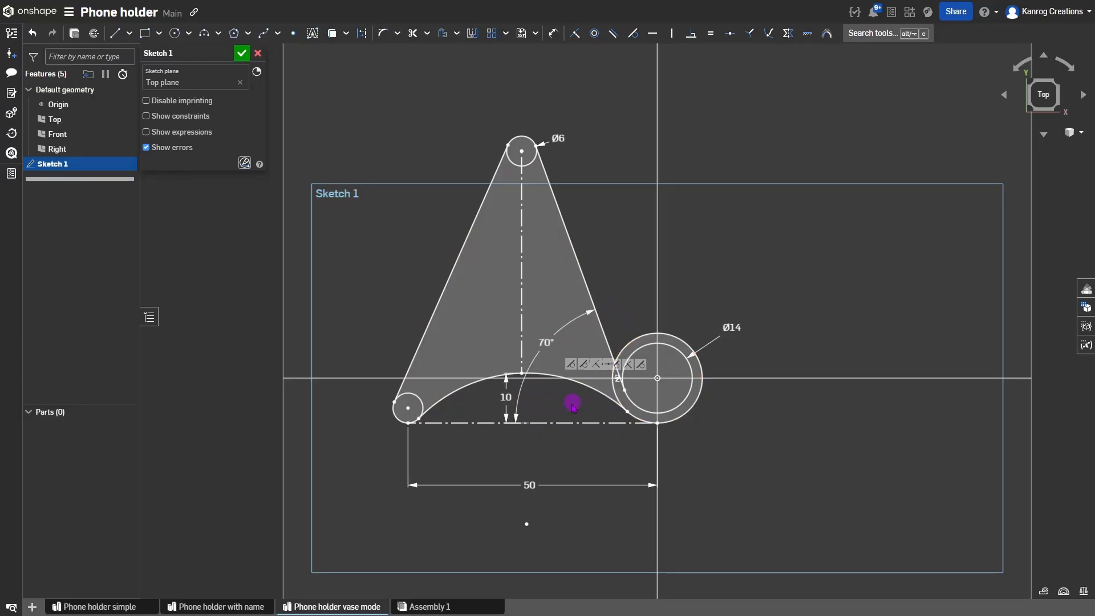
pyautogui.scroll(2, 702, 376)
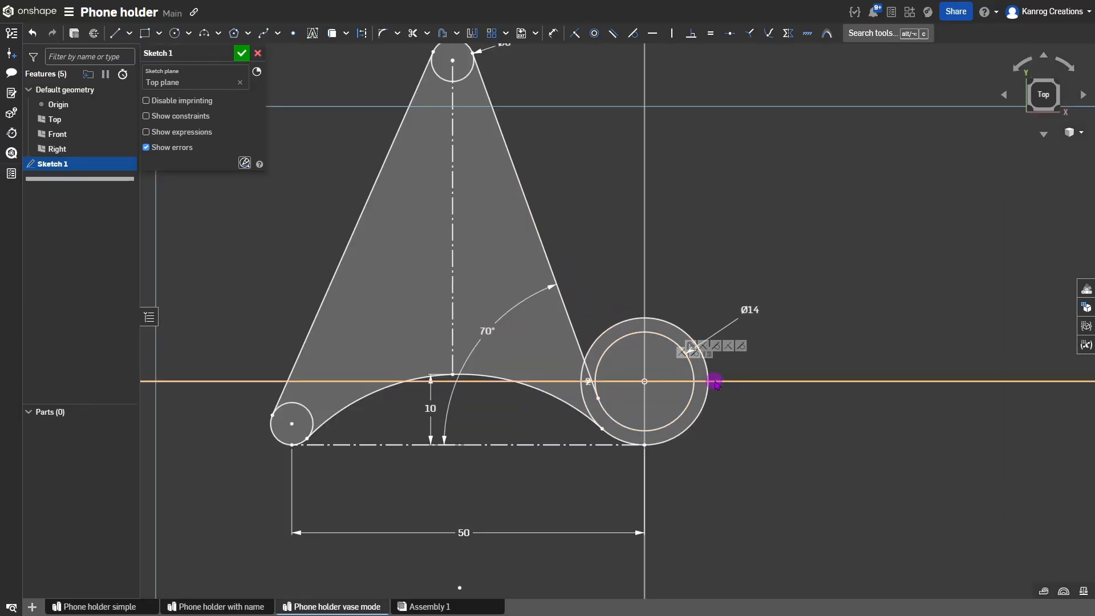
# Draw a construction line across the gap between the ring's inner and outer circles.
pyautogui.click(684, 381)
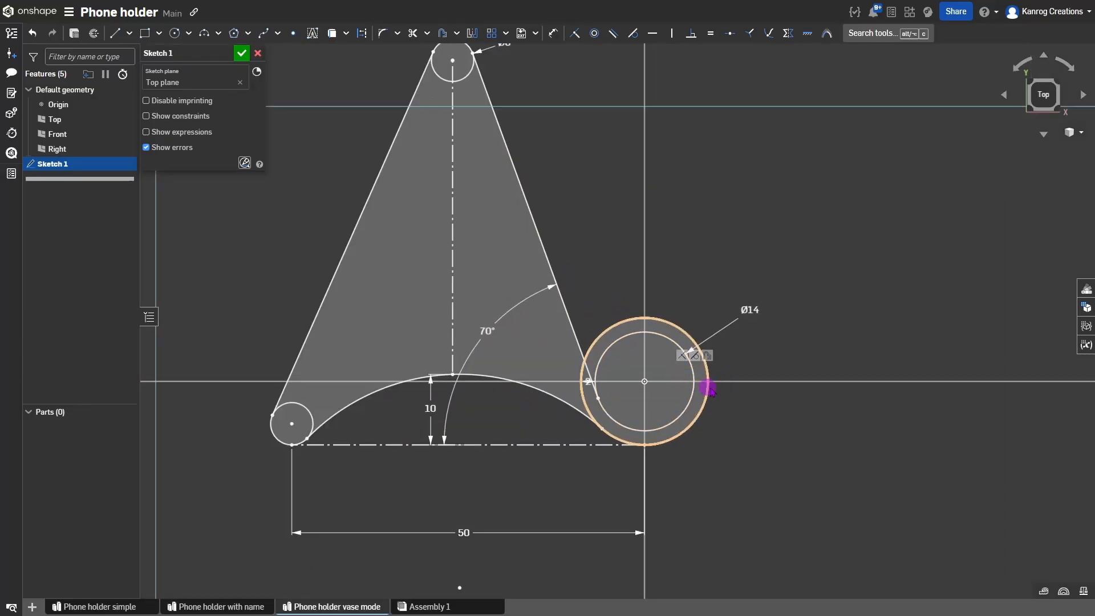
pyautogui.press('c')
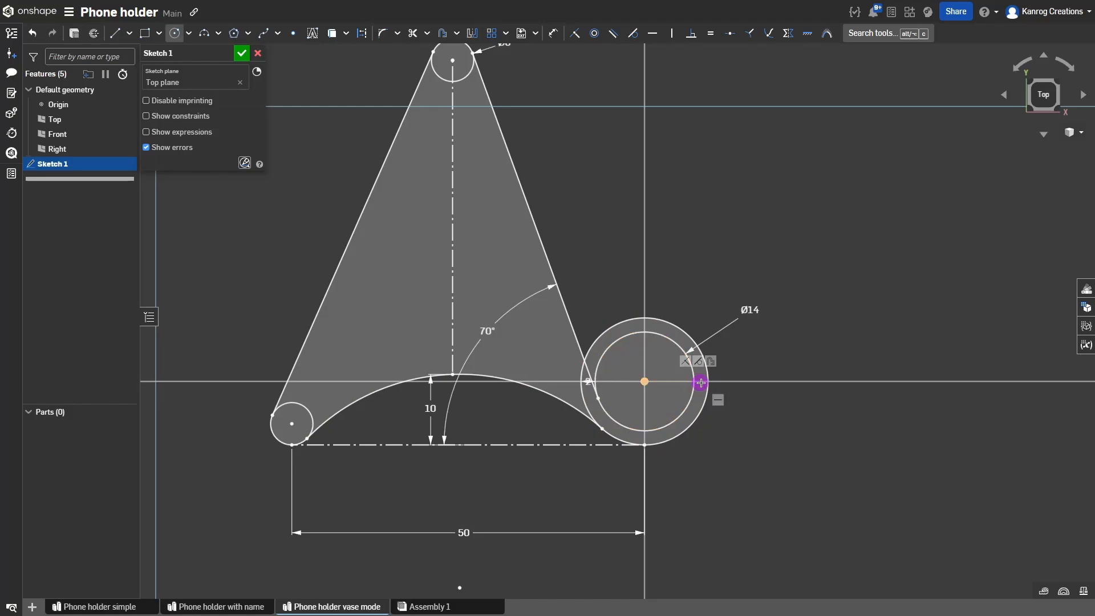
pyautogui.scroll(5, 700, 382)
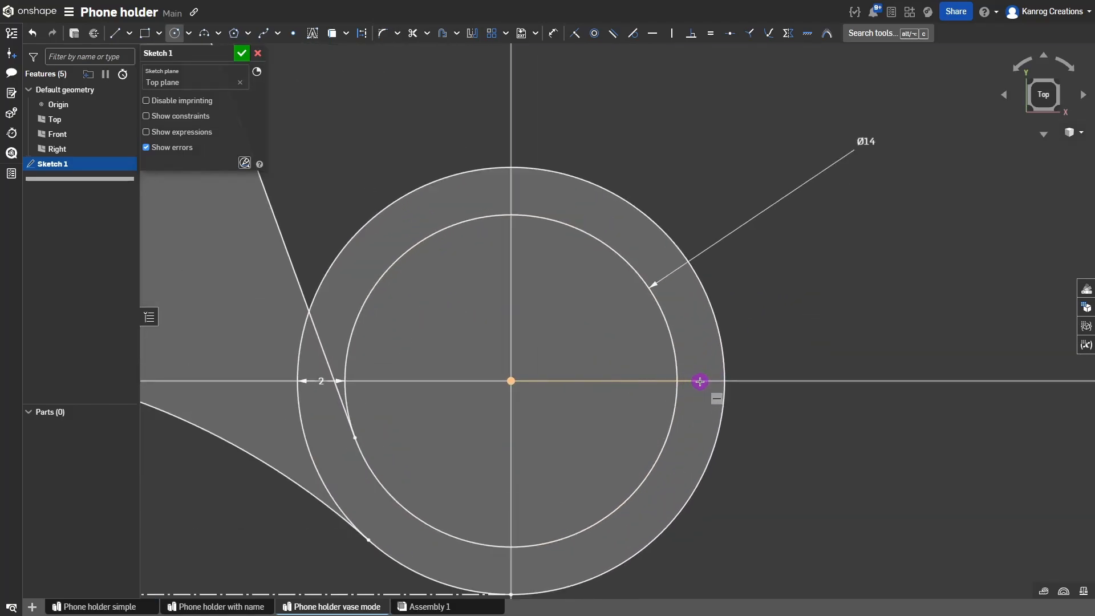
pyautogui.press('l')
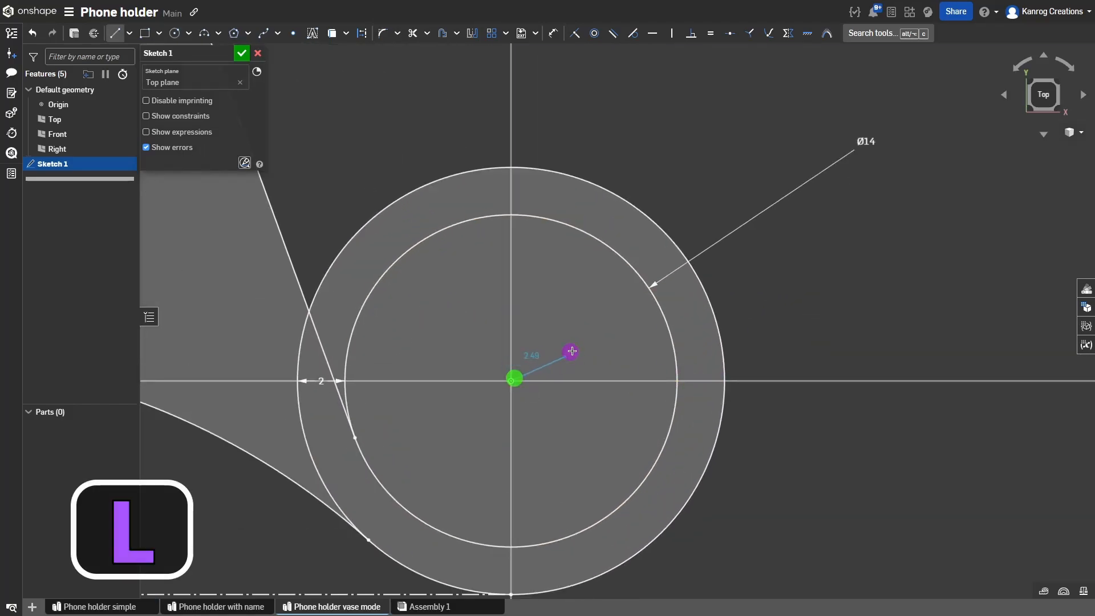
pyautogui.press('q')
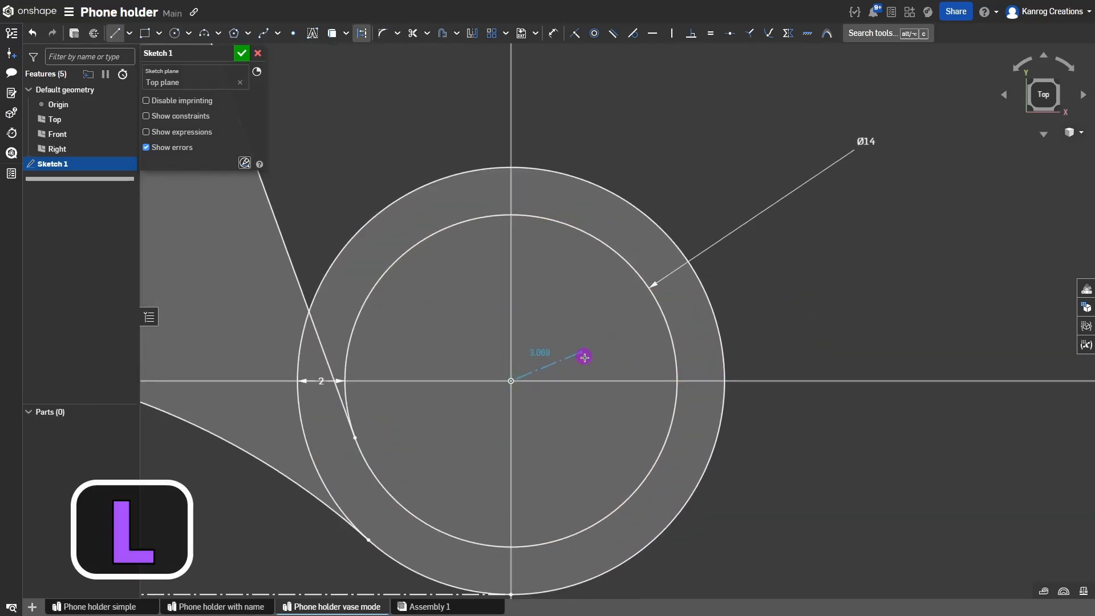
pyautogui.click(674, 382)
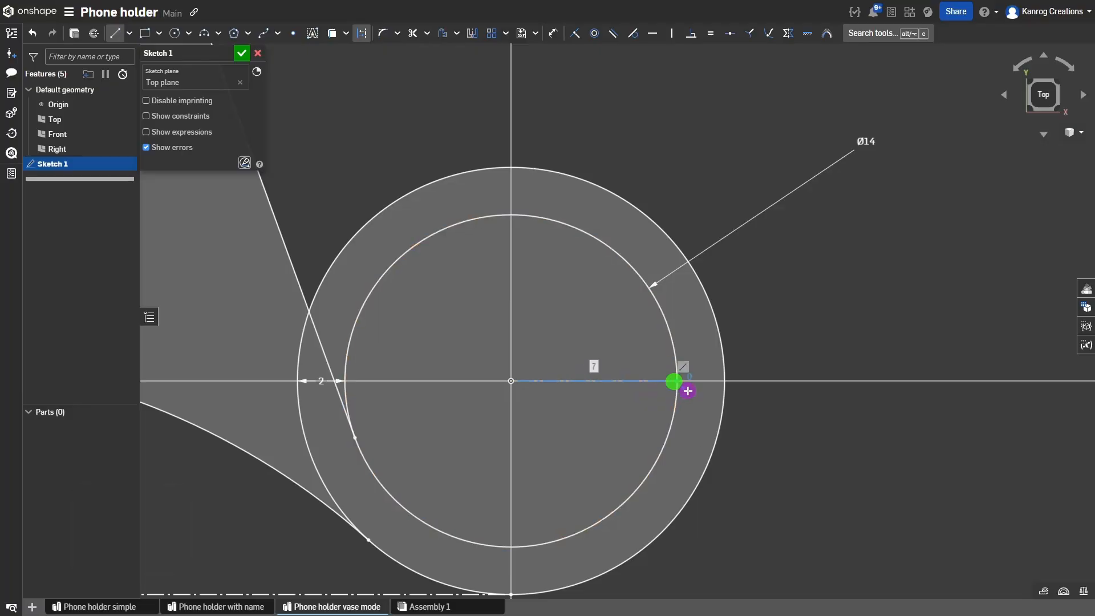
pyautogui.click(724, 381)
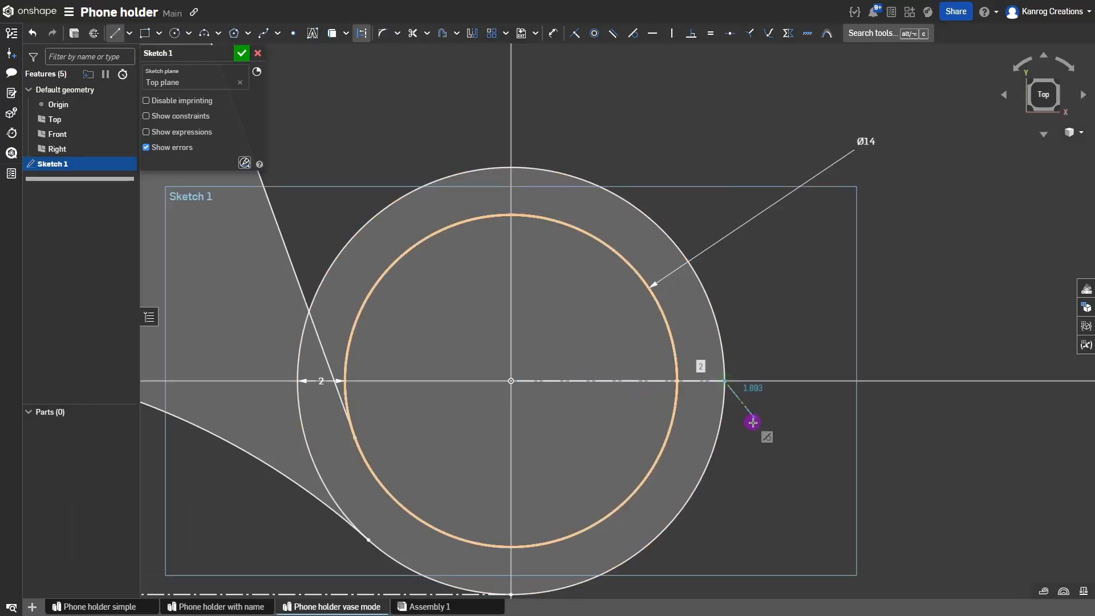
pyautogui.press('Escape')
pyautogui.click(697, 381)
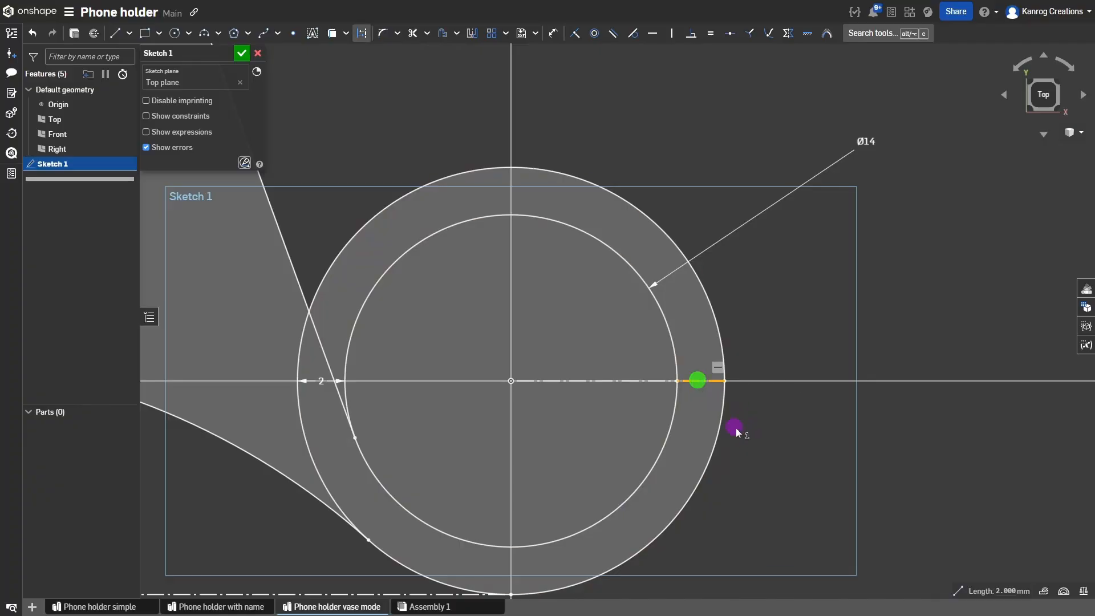
pyautogui.click(740, 433)
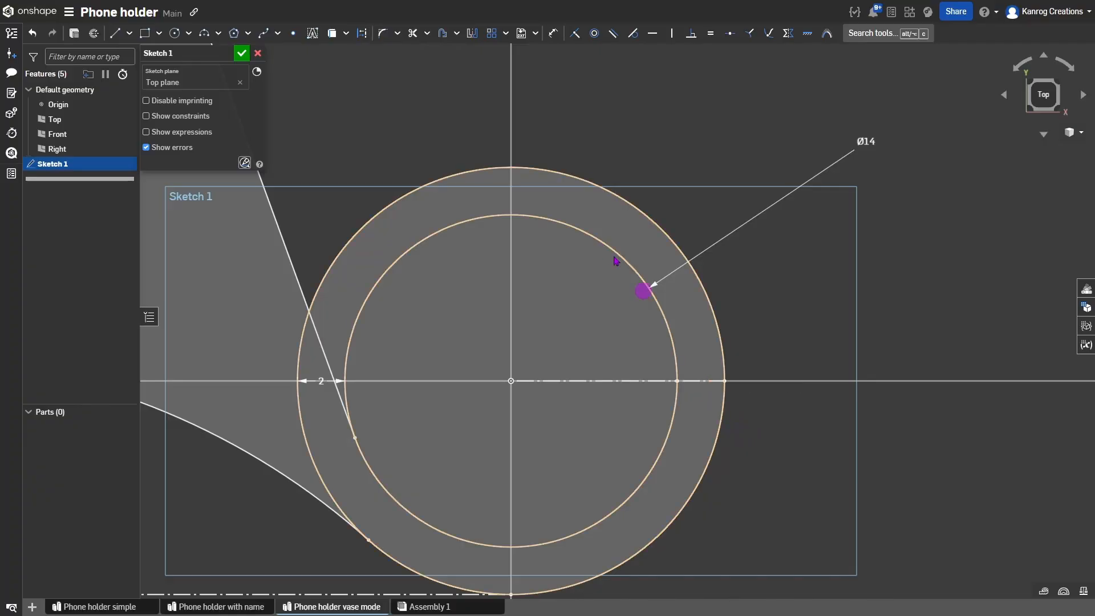
# Draw a small Ø2 circle centred on the construction segment, touching the outer circle.
pyautogui.click(174, 32)
pyautogui.press('c')
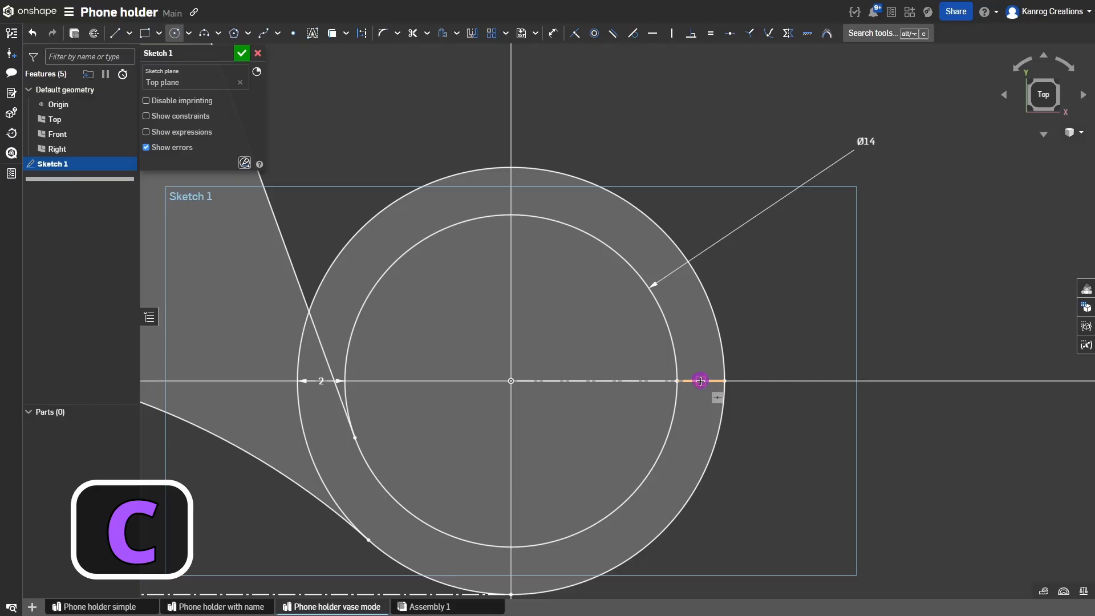
pyautogui.click(700, 380)
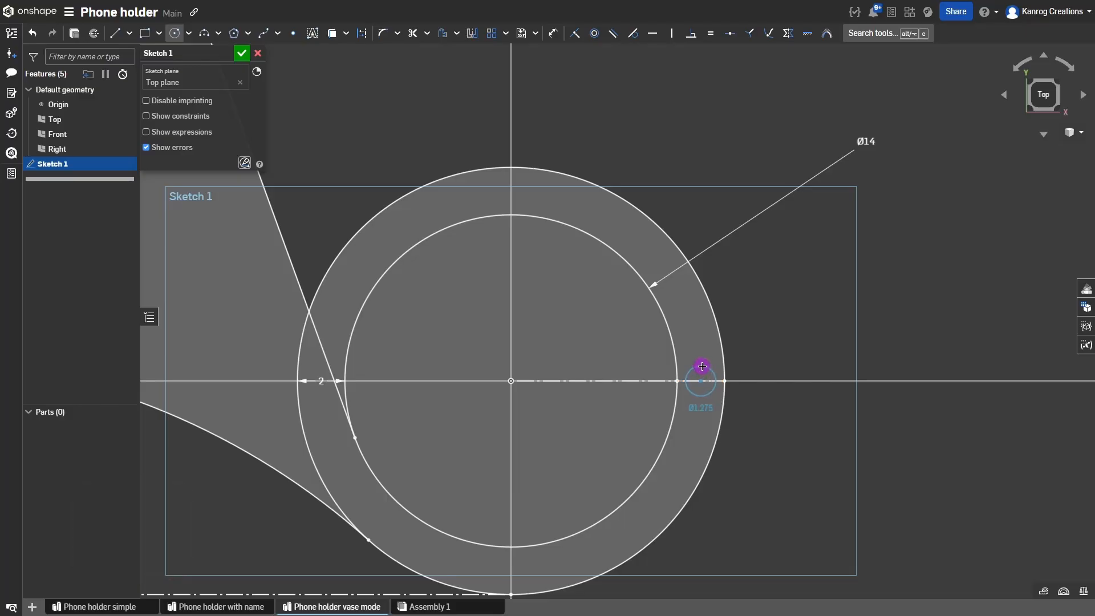
pyautogui.click(723, 380)
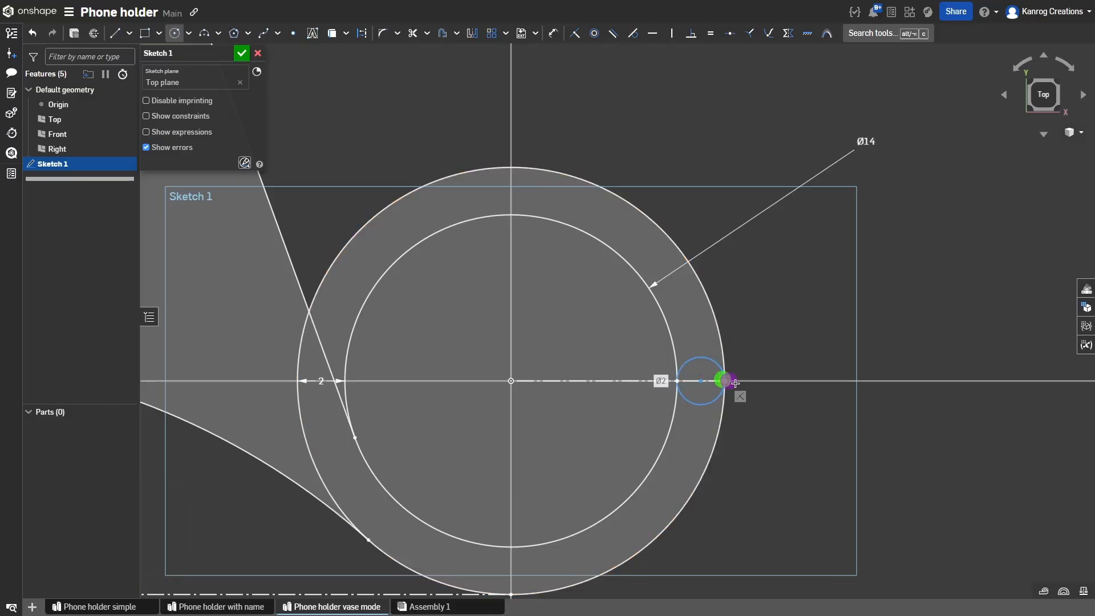
pyautogui.scroll(-3, 772, 391)
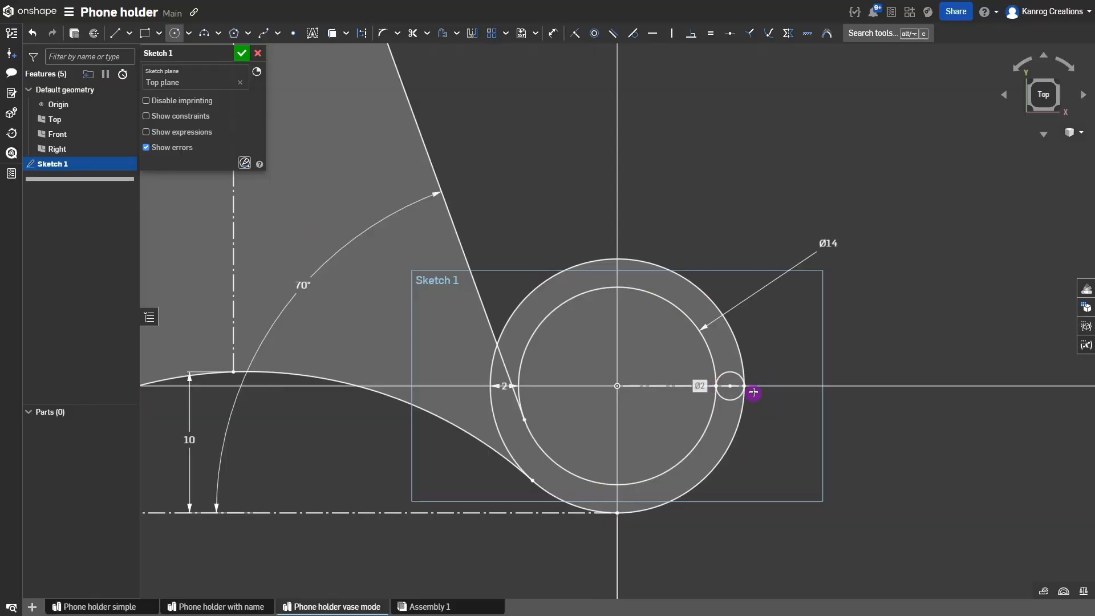
pyautogui.press('Escape')
pyautogui.scroll(-1, 776, 407)
pyautogui.scroll(-3, 827, 417)
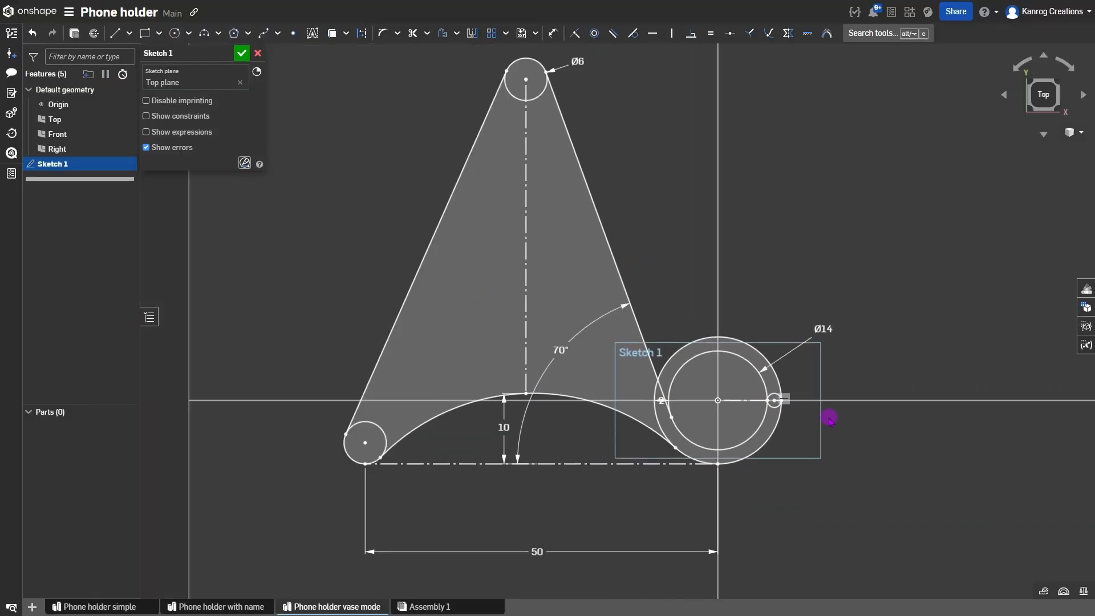
pyautogui.scroll(-1, 784, 413)
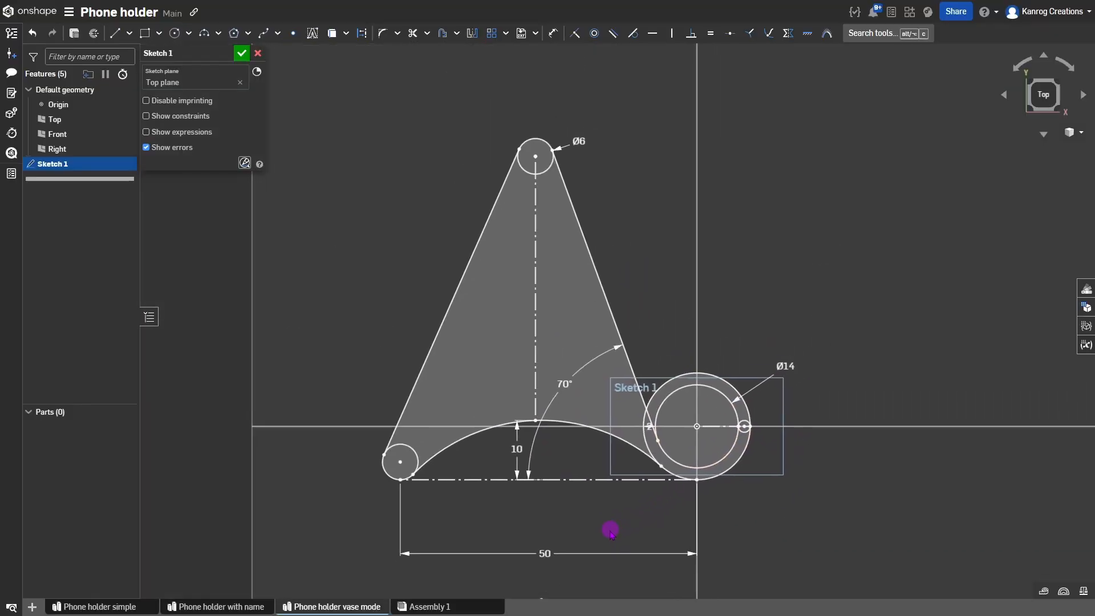
pyautogui.scroll(3, 763, 425)
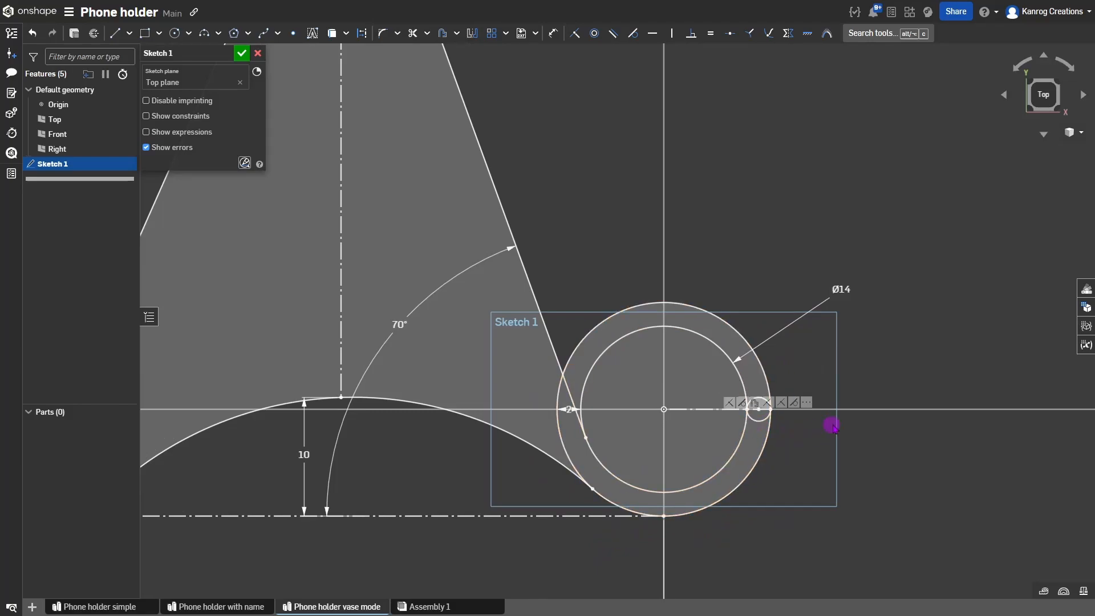
pyautogui.scroll(-1, 787, 439)
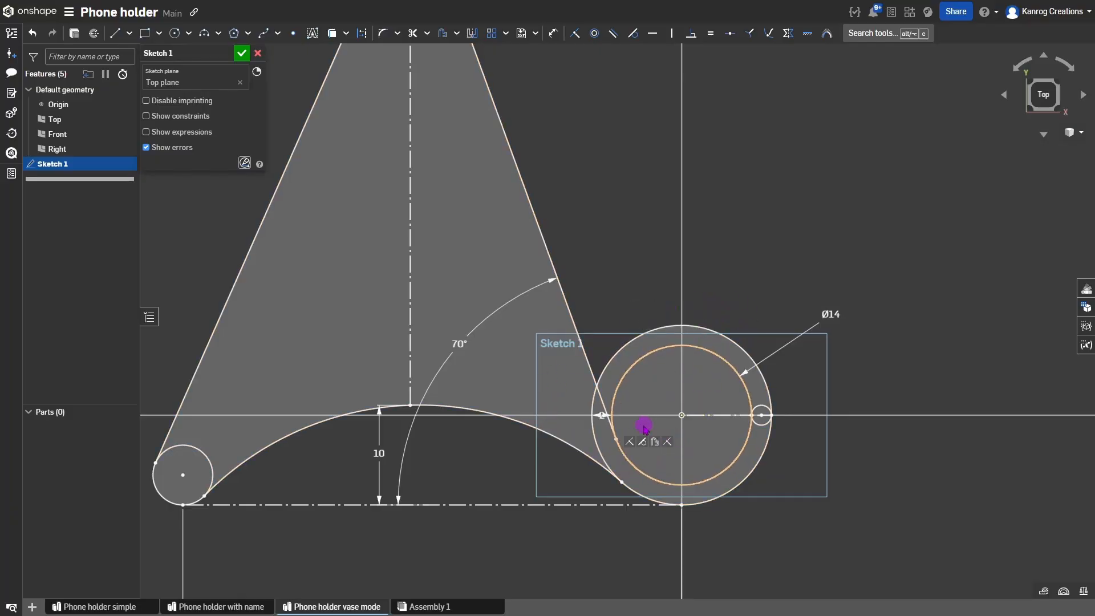
pyautogui.scroll(-2, 734, 492)
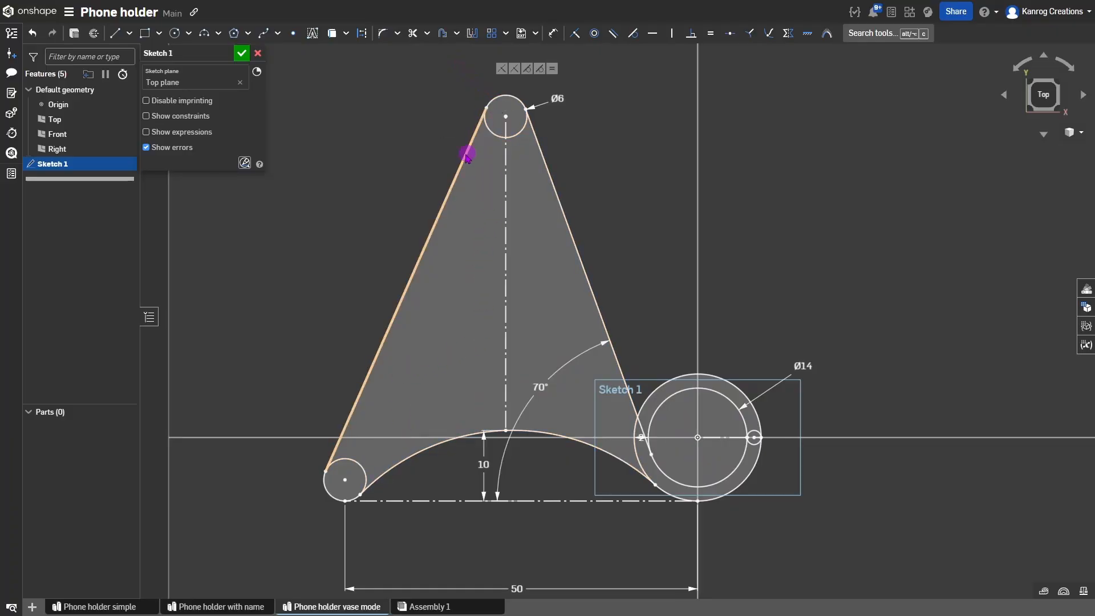
# Trim away the ring's upper arcs to leave a U-shaped hook.
pyautogui.press('m')
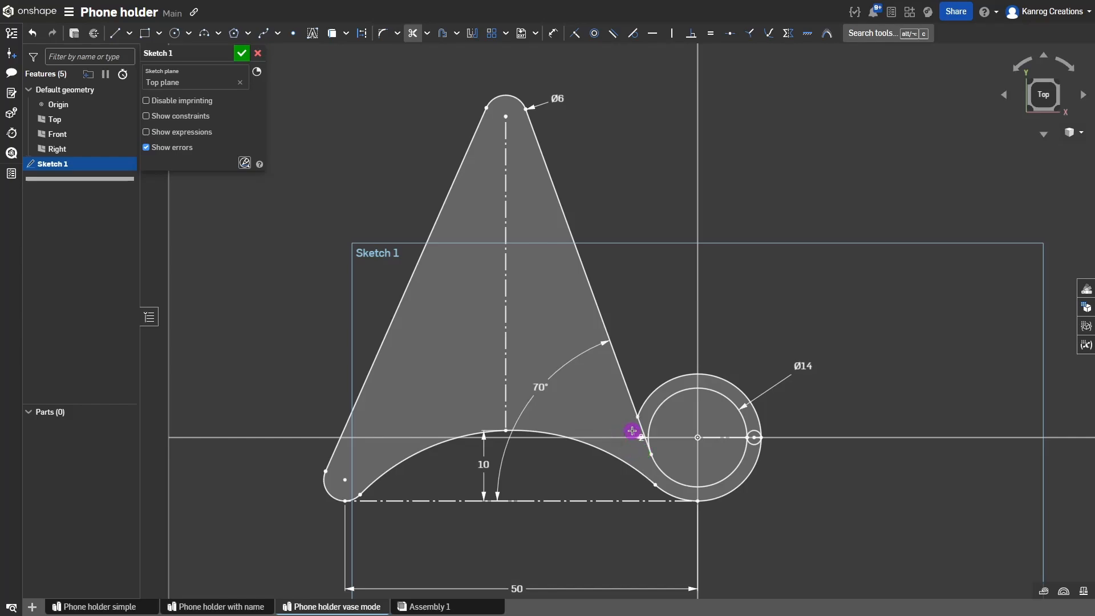
pyautogui.moveTo(669, 388); pyautogui.dragTo(676, 412)
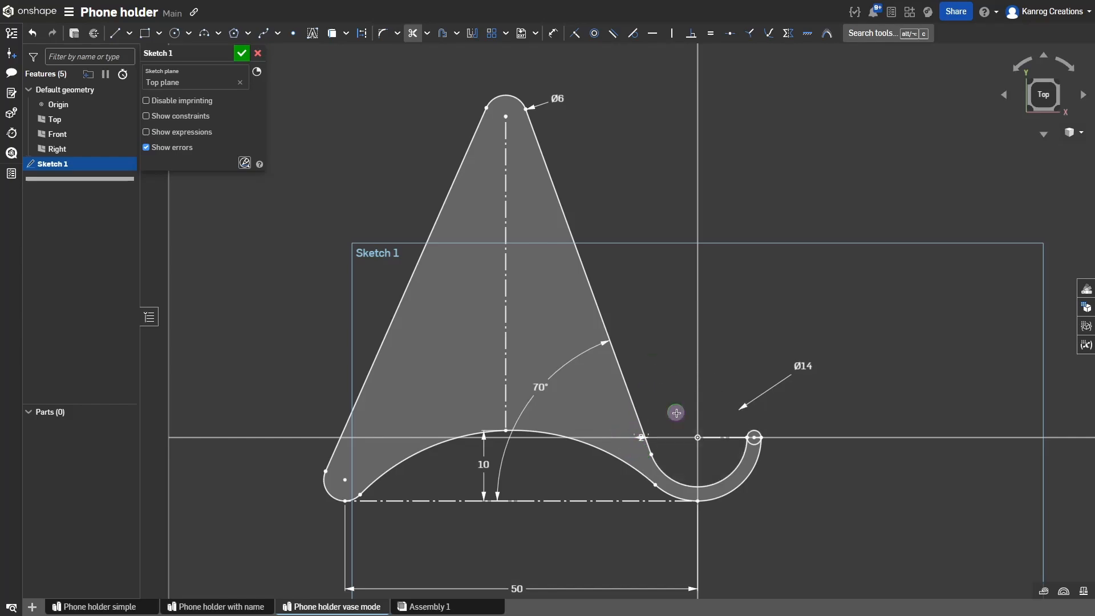
pyautogui.scroll(10, 729, 453)
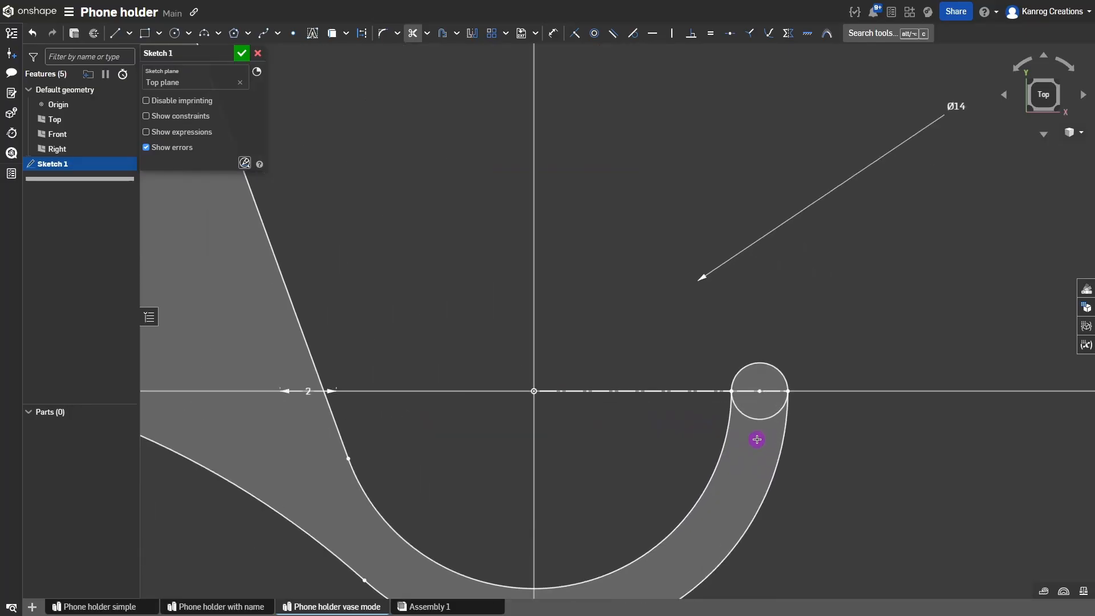
pyautogui.scroll(-10, 753, 394)
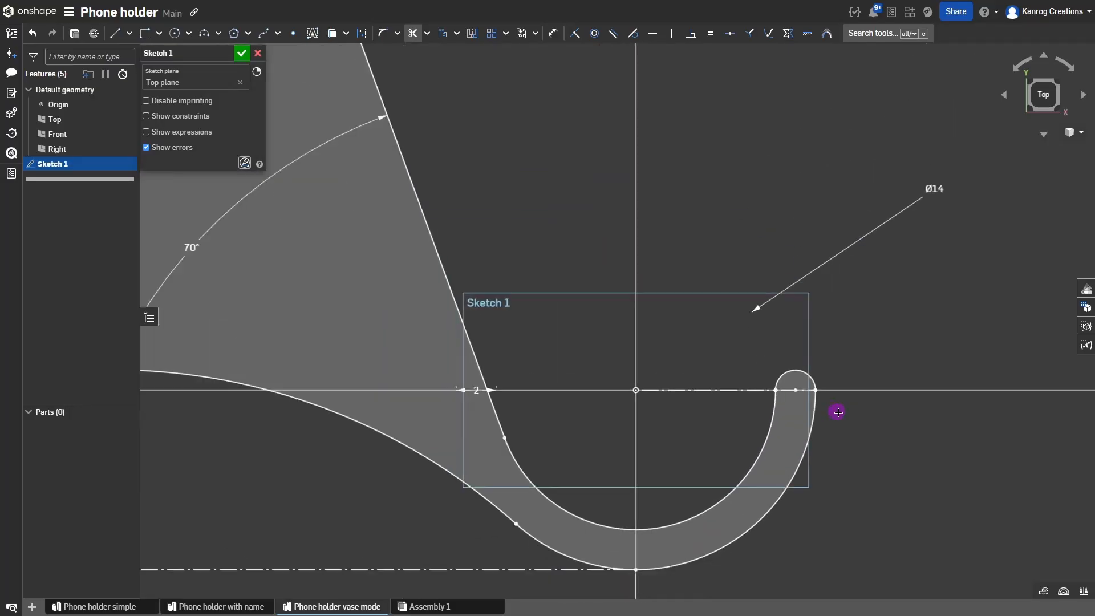
pyautogui.scroll(2, 839, 313)
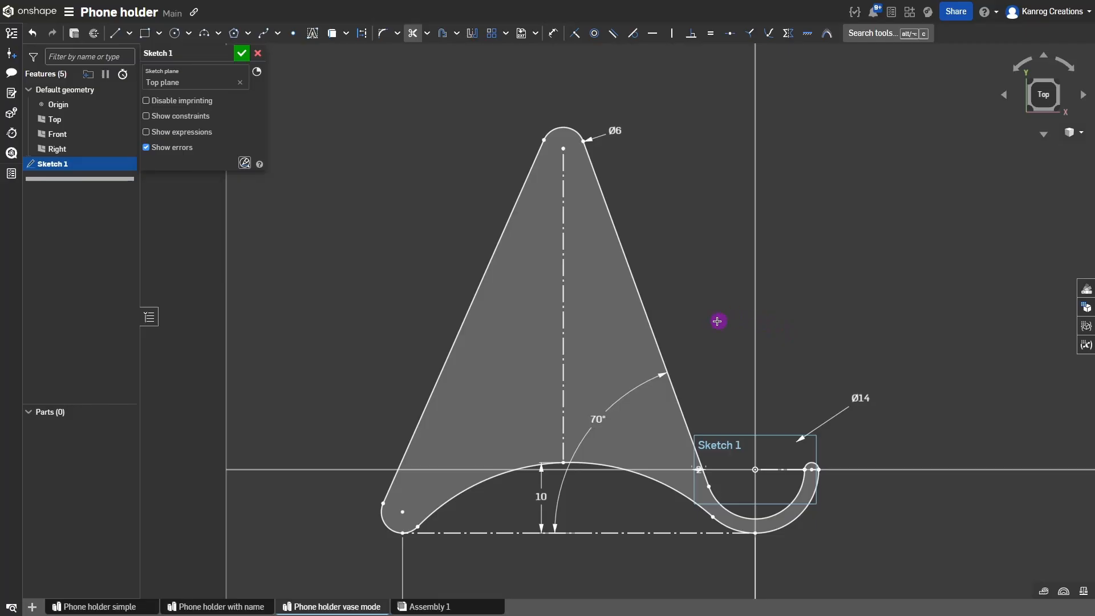
pyautogui.press('Escape')
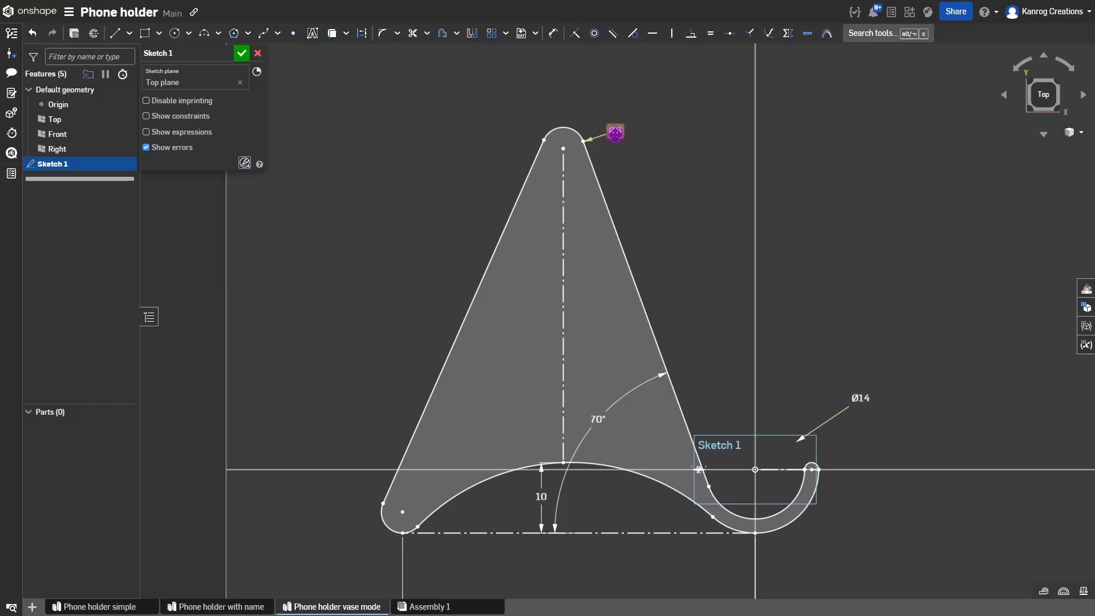
# Change the top circle's diameter from Ø6 to Ø8.
pyautogui.doubleClick(615, 130)
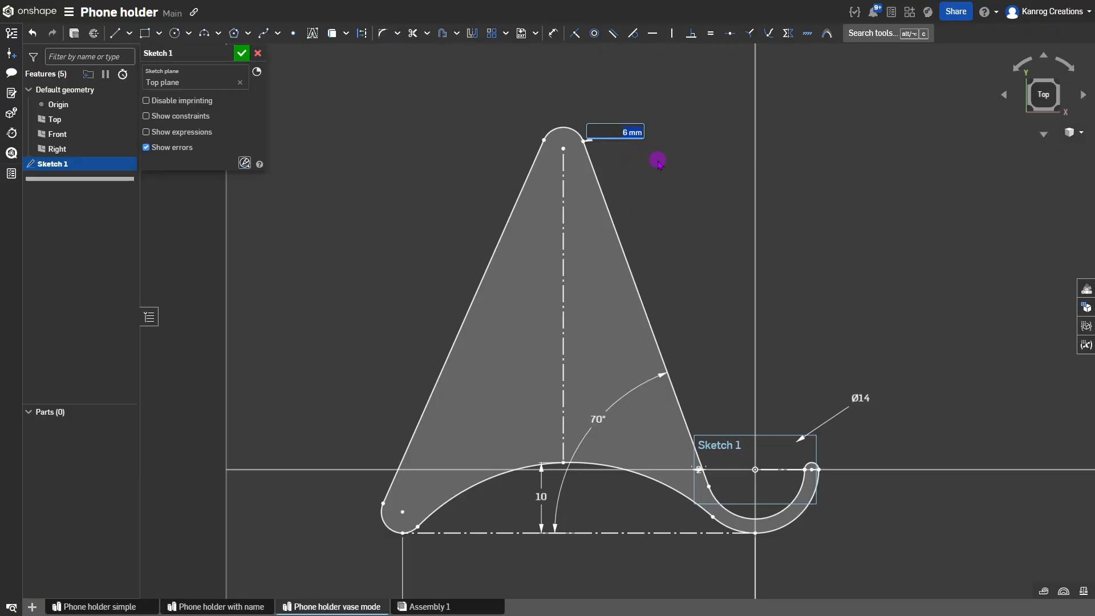
pyautogui.write('9')
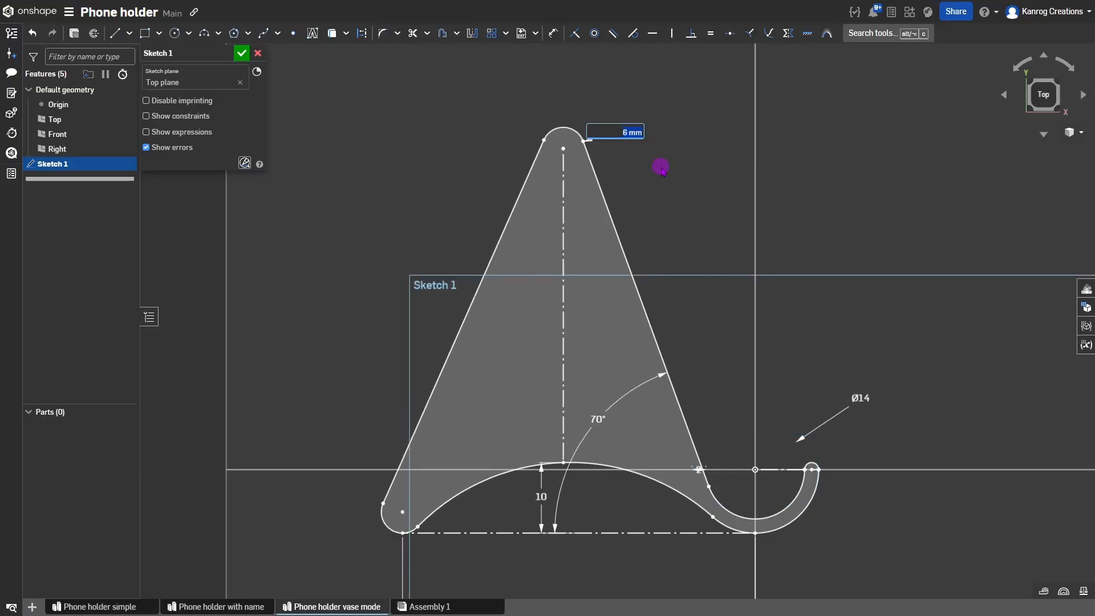
pyautogui.press('Up')
pyautogui.press('Up')
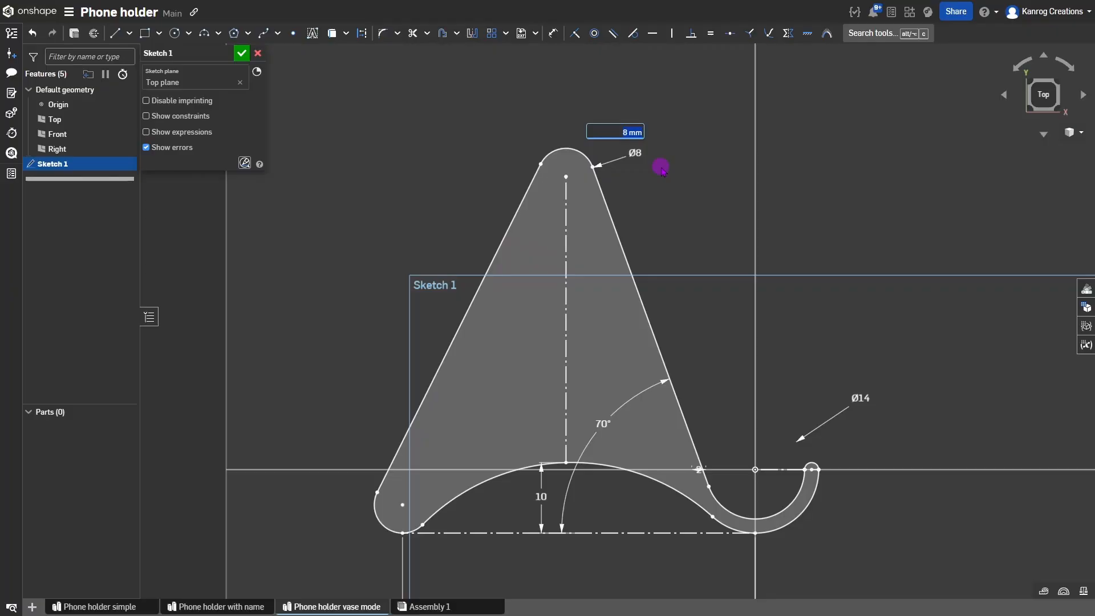
pyautogui.press('Return')
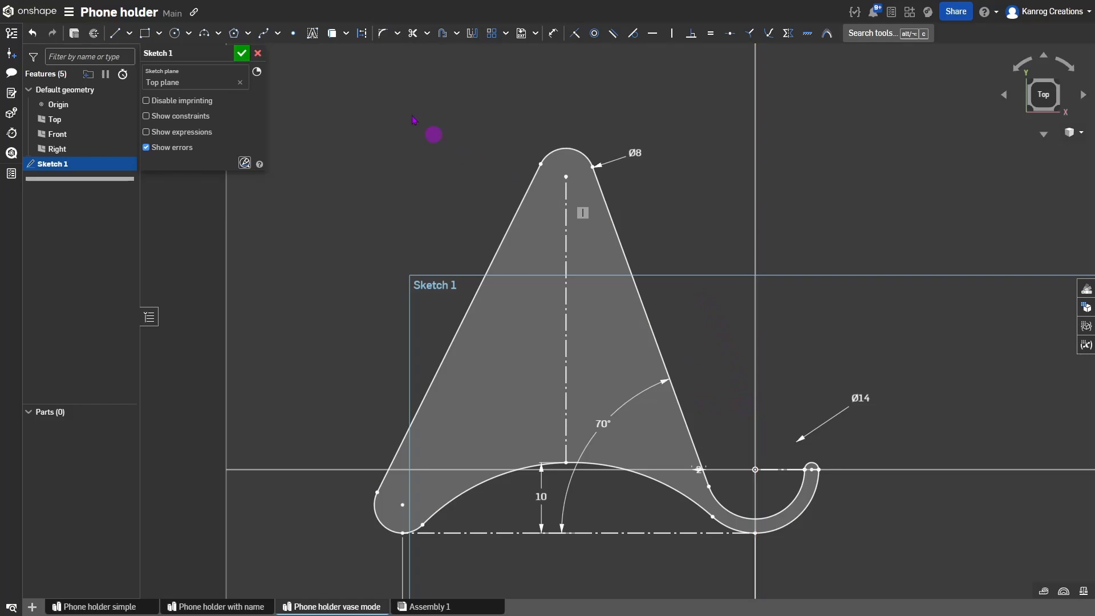
# Finish Sketch 1 and extrude the holder profile 70 mm as Extrude 1.
pyautogui.click(244, 53)
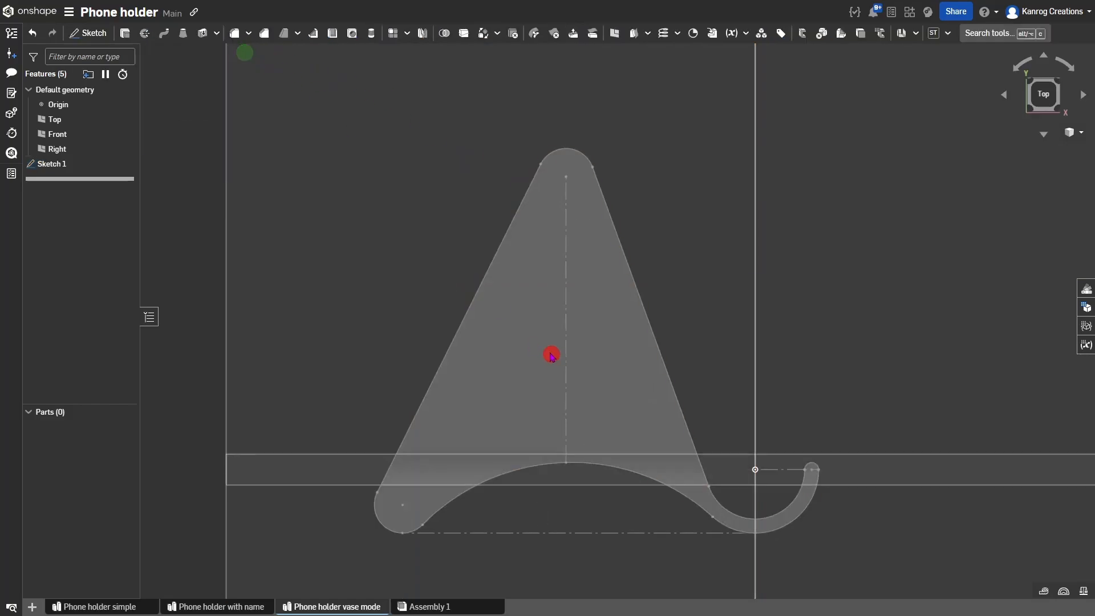
pyautogui.moveTo(553, 355)
pyautogui.mouseDown(button='right')
pyautogui.moveTo(524, 323)
pyautogui.moveTo(530, 334)
pyautogui.mouseUp(button='right')
pyautogui.click(530, 331)
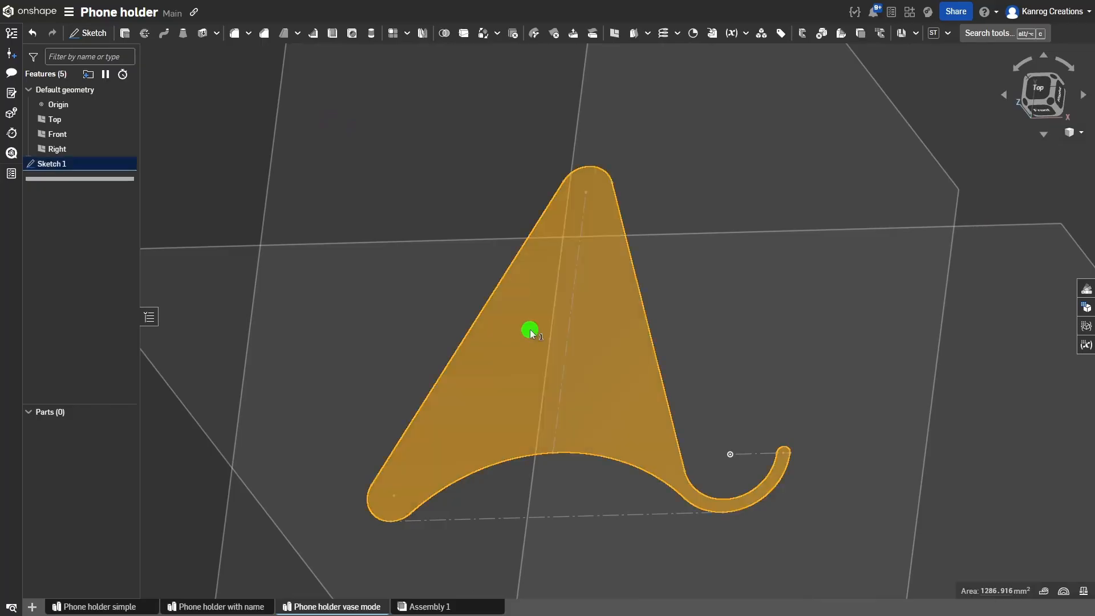
pyautogui.click(529, 331)
pyautogui.hotkey('shift', 'e')
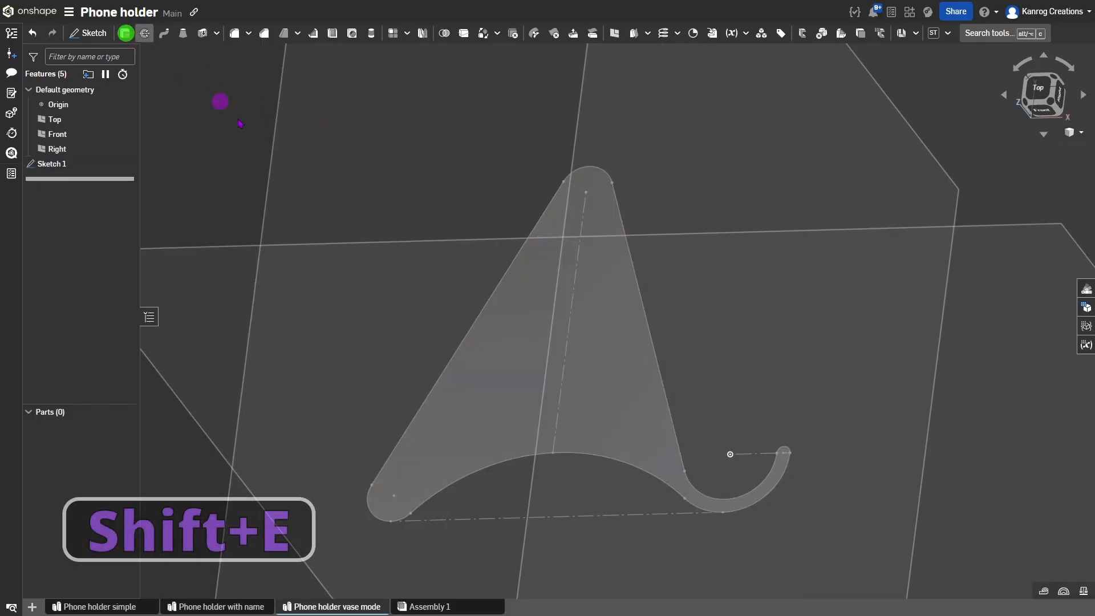
pyautogui.click(521, 365)
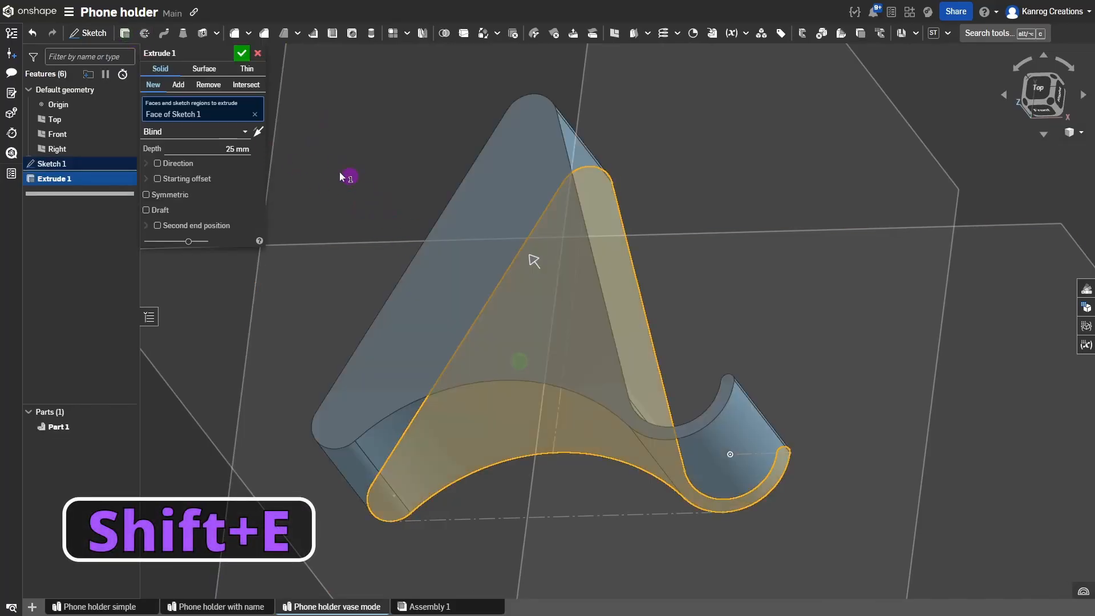
pyautogui.click(240, 149)
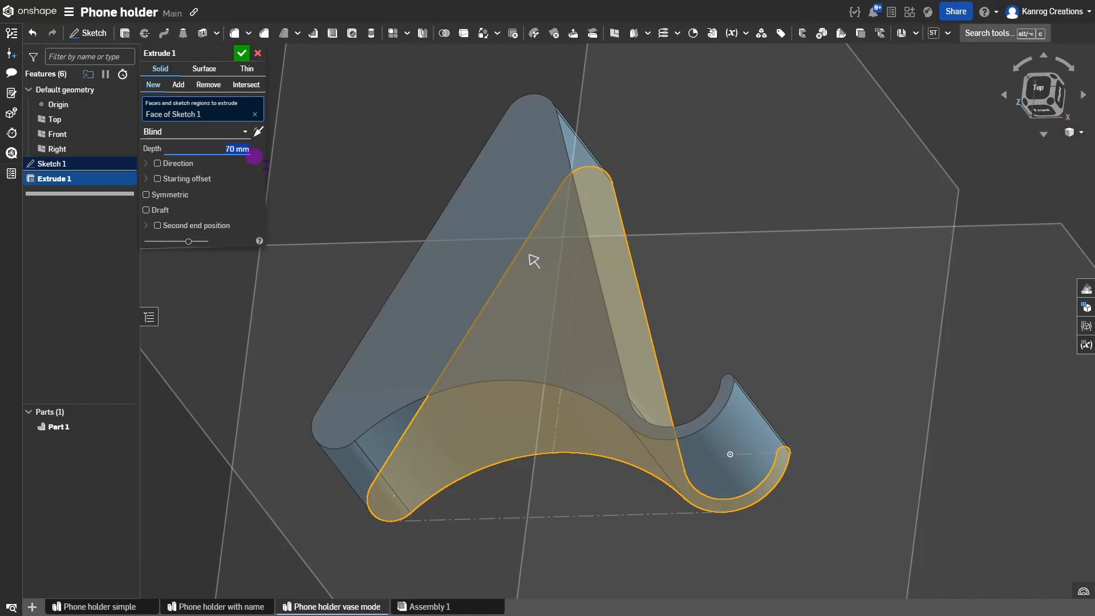
pyautogui.scroll(-2, 488, 351)
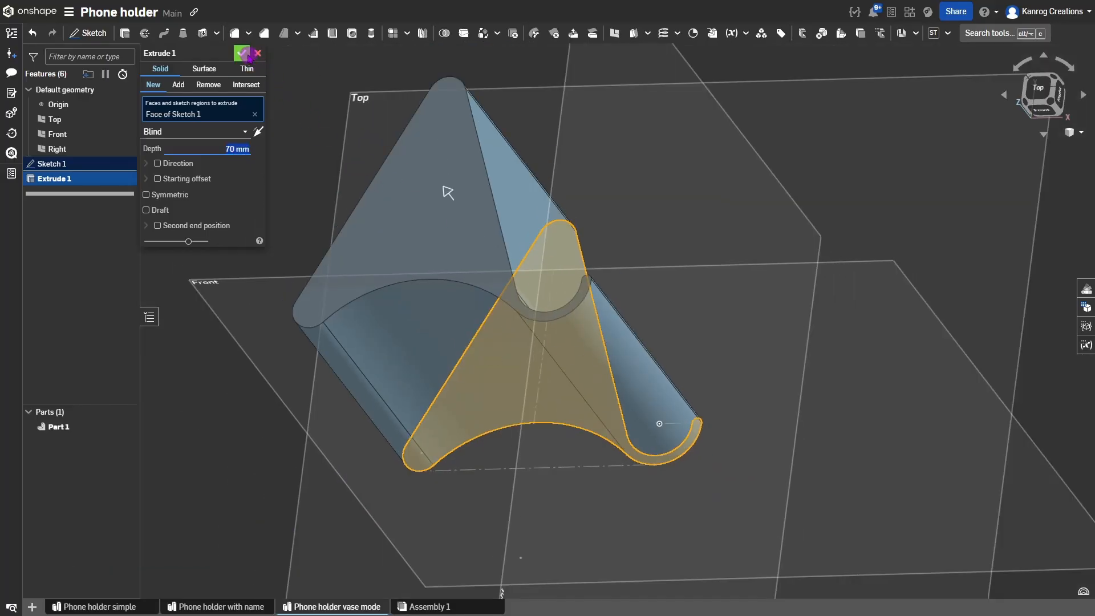
pyautogui.click(244, 53)
# Orbit, pan and zoom around the new stand to inspect its front hook lip.
pyautogui.moveTo(371, 154); pyautogui.dragTo(420, 288, button='right')
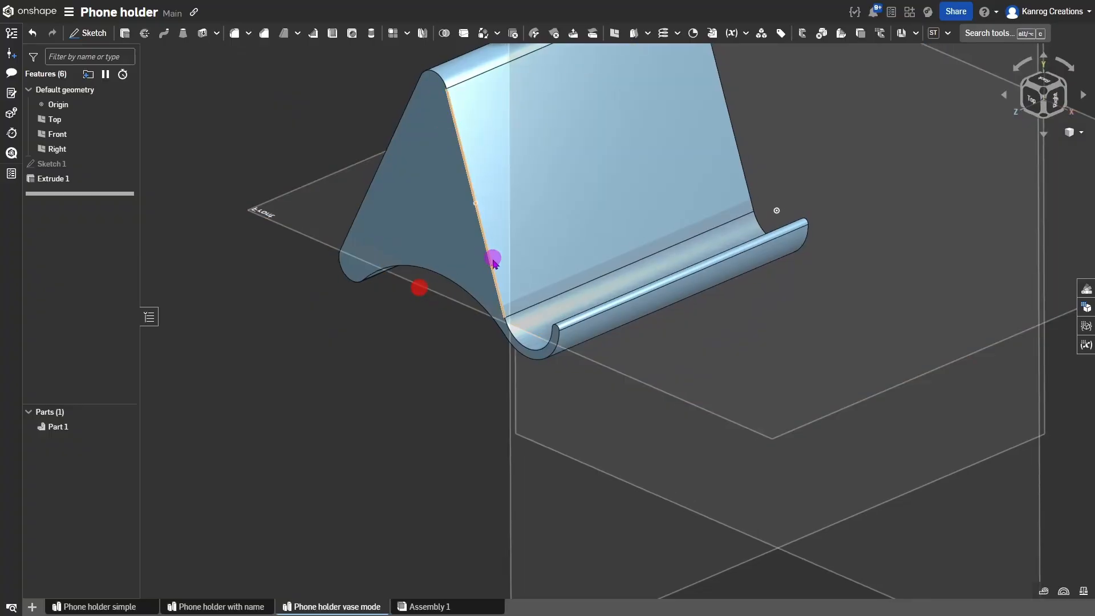
pyautogui.moveTo(493, 260); pyautogui.dragTo(496, 369, button='middle')
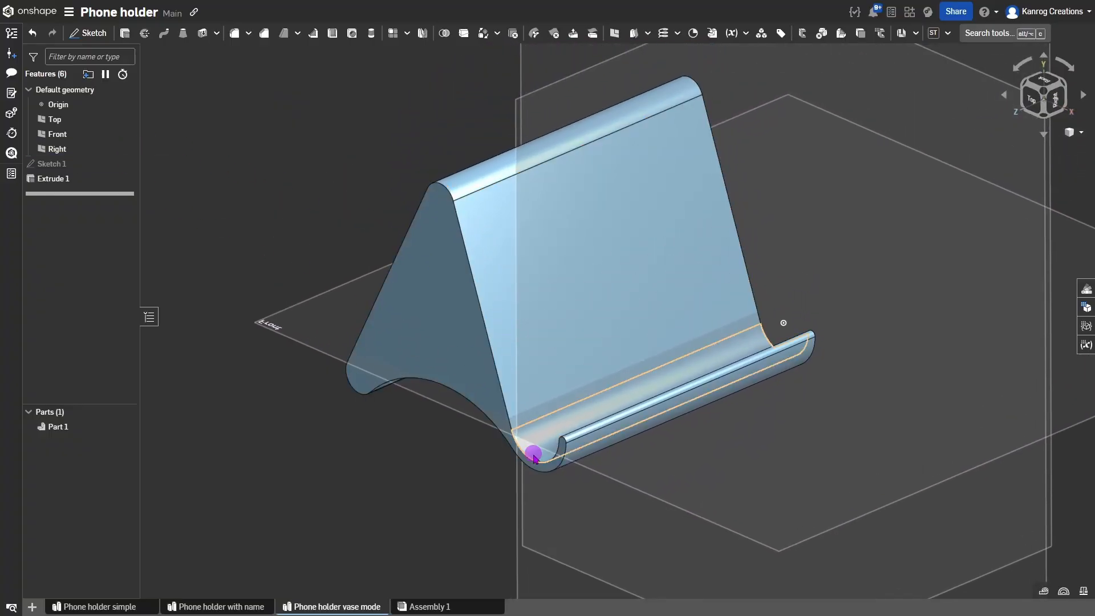
pyautogui.scroll(5, 533, 455)
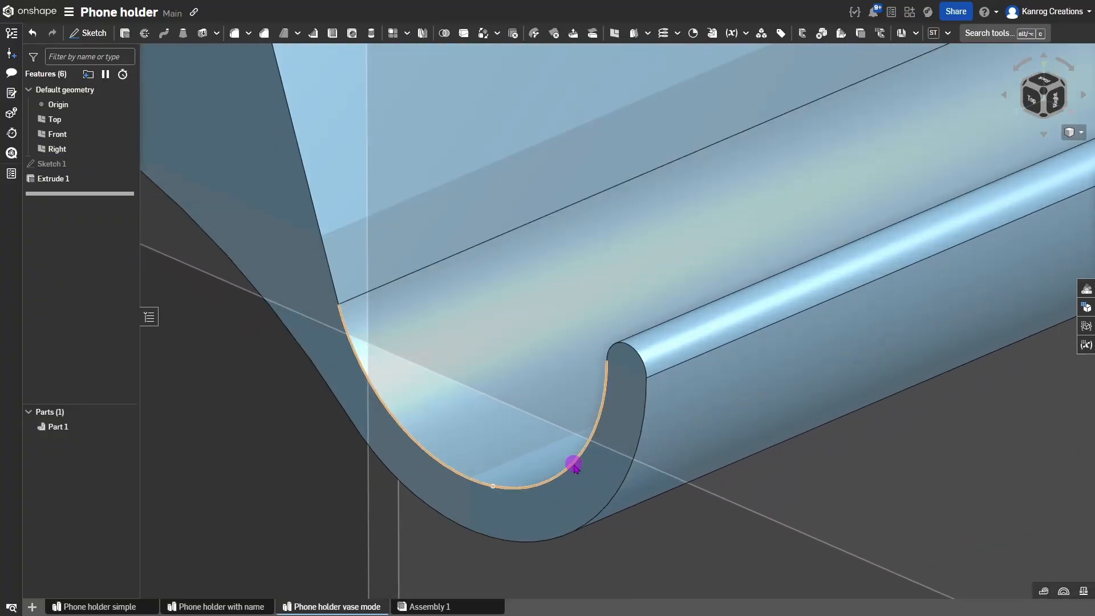
pyautogui.click(574, 464)
pyautogui.click(618, 487)
pyautogui.scroll(-5, 618, 487)
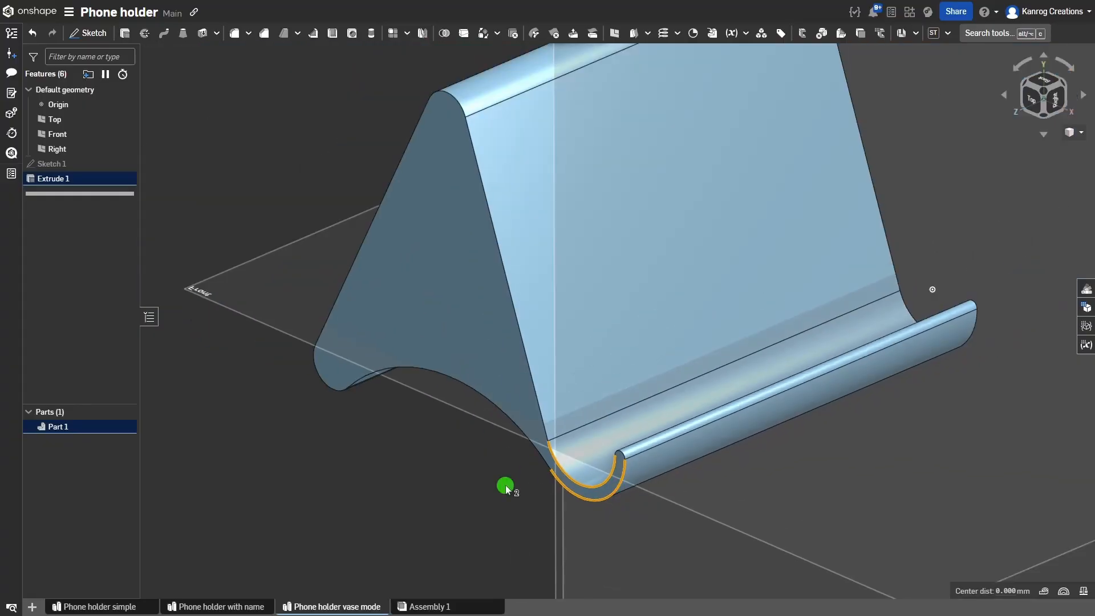
pyautogui.click(505, 488)
pyautogui.scroll(-3, 681, 444)
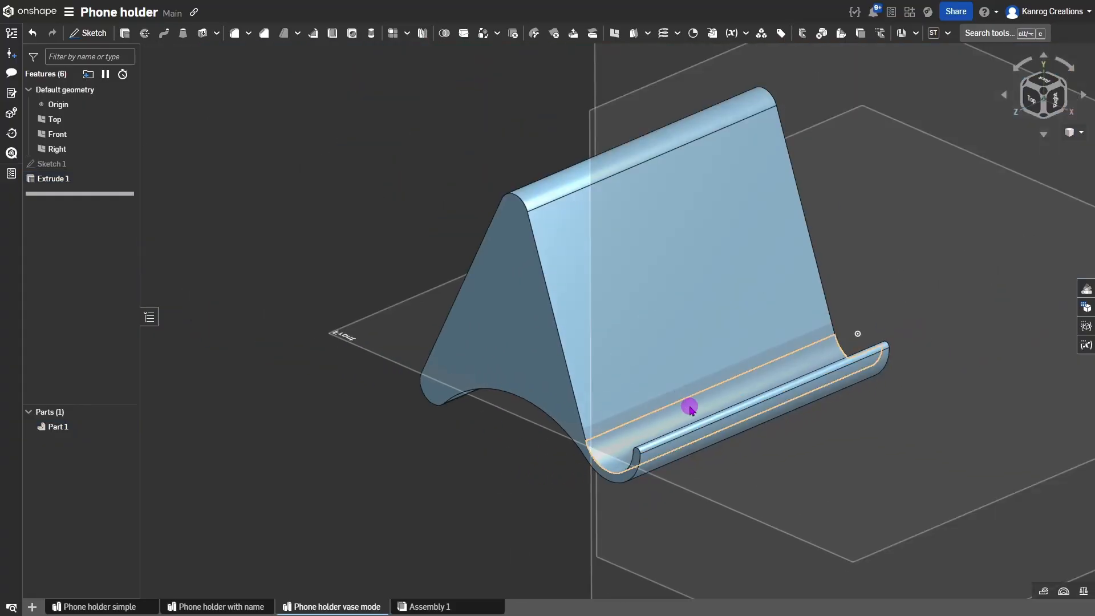
pyautogui.moveTo(691, 410); pyautogui.dragTo(673, 438, button='middle')
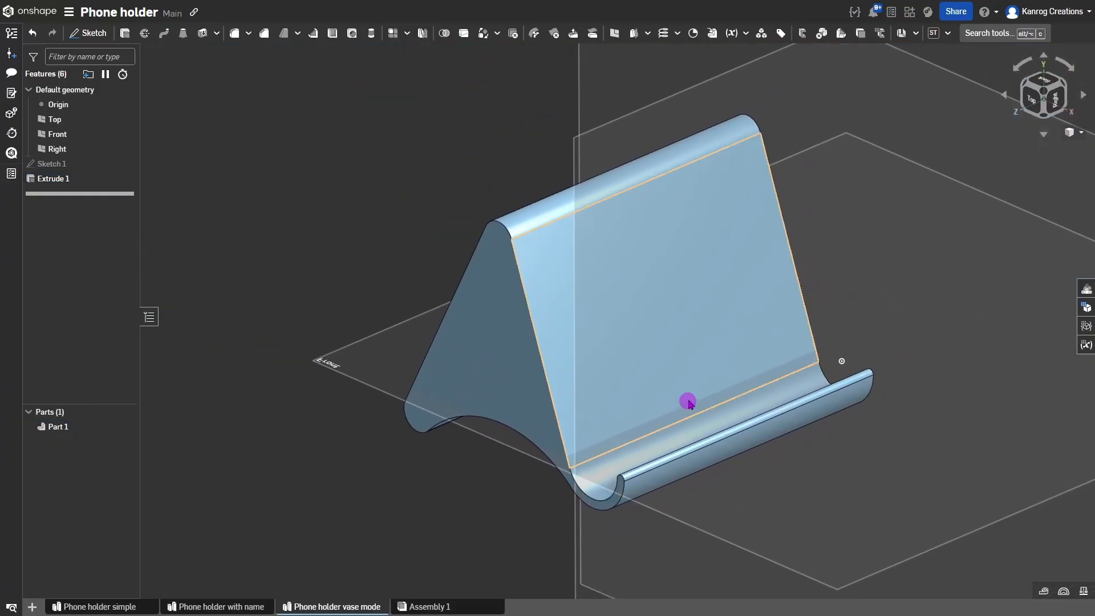
pyautogui.moveTo(697, 372); pyautogui.dragTo(703, 354, button='right')
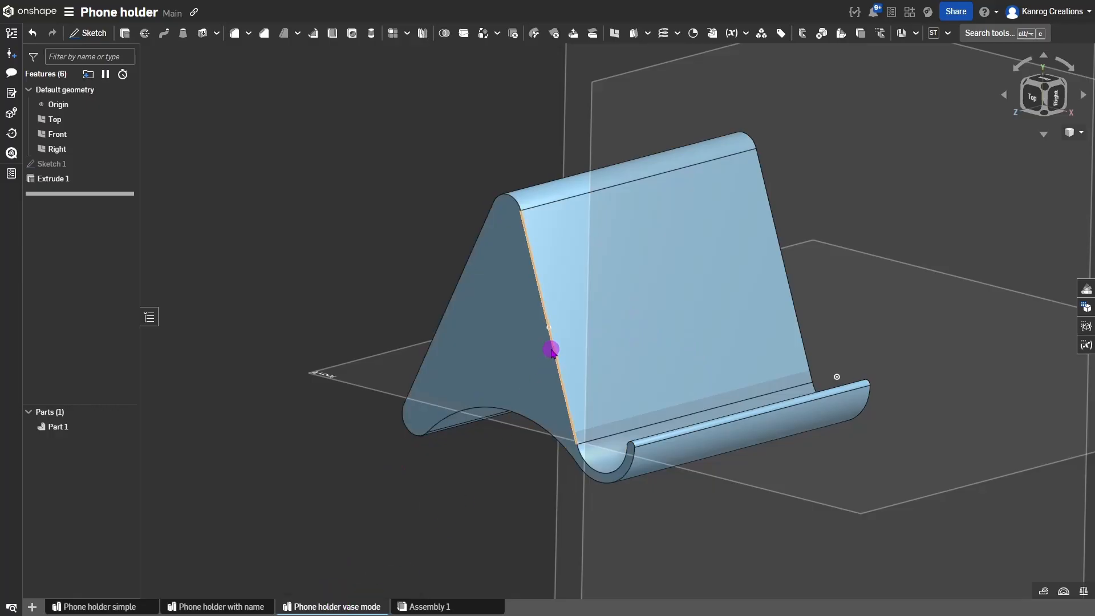
# Export Part 1 as an STL file named 'Phone holder vase mode' and download it.
pyautogui.rightClick(511, 342)
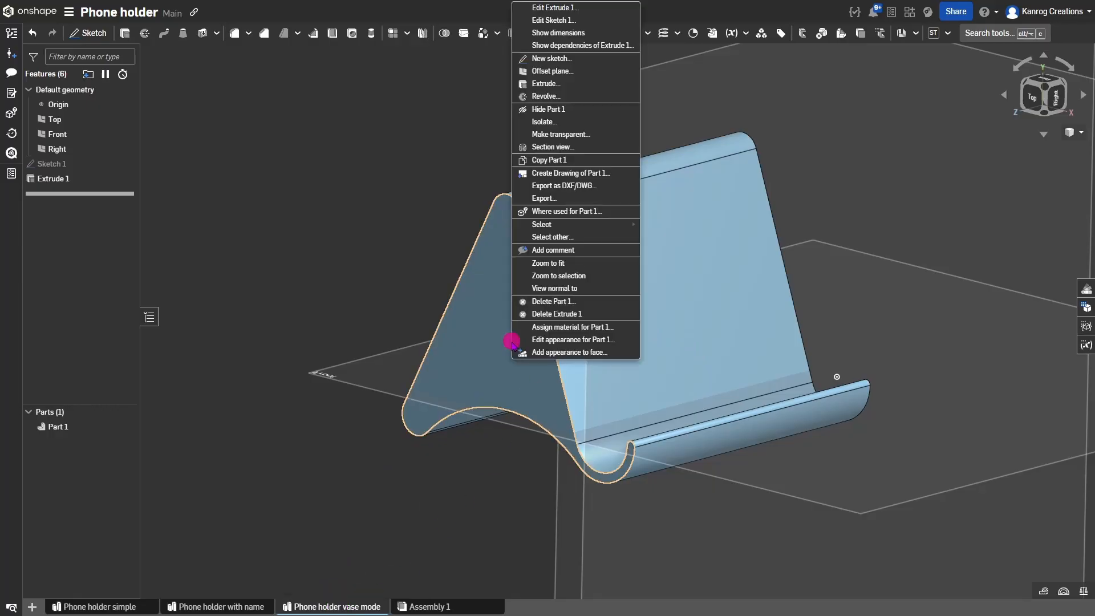
pyautogui.click(553, 201)
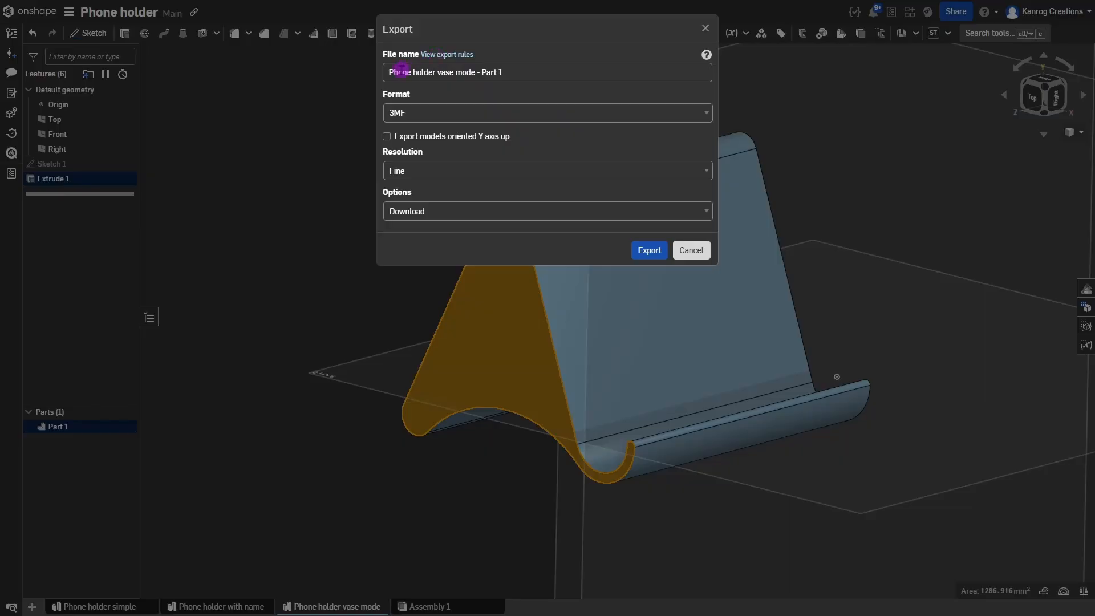
pyautogui.moveTo(510, 75); pyautogui.dragTo(477, 87)
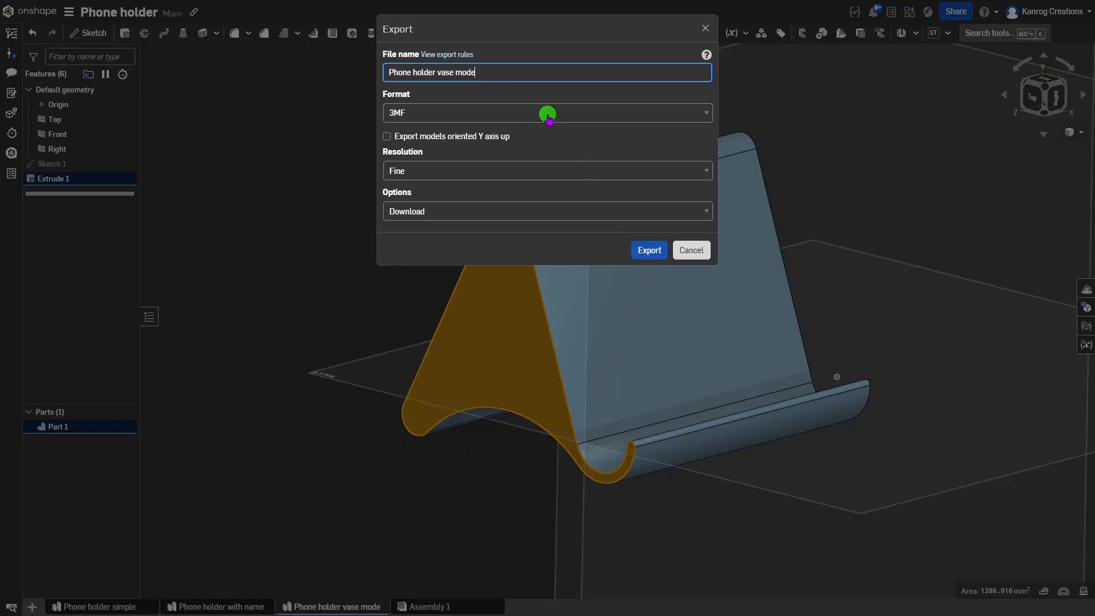
pyautogui.click(548, 117)
pyautogui.click(403, 317)
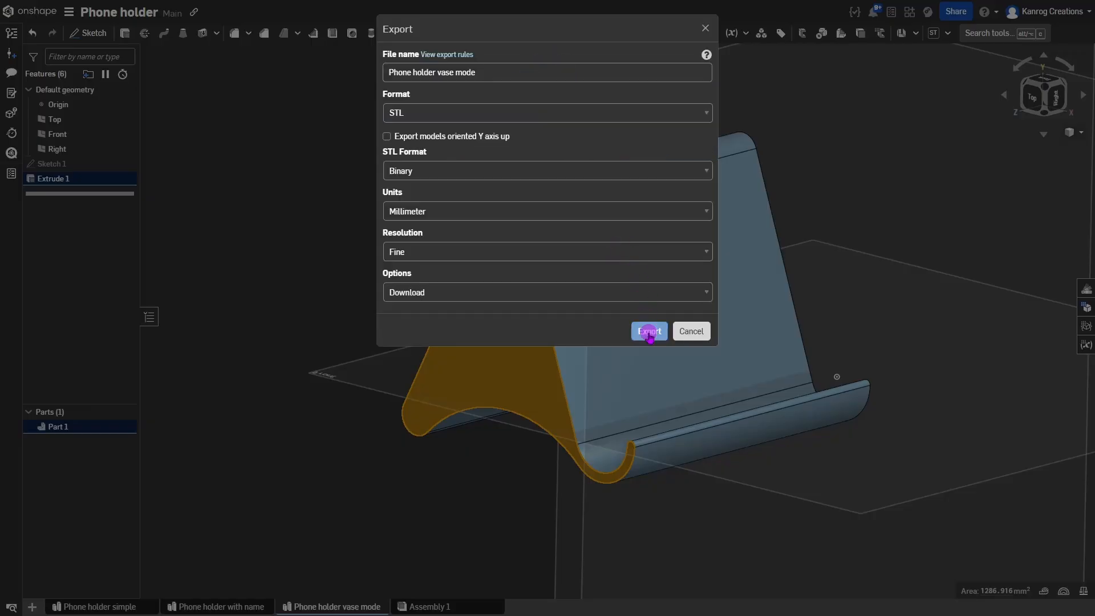
pyautogui.click(649, 332)
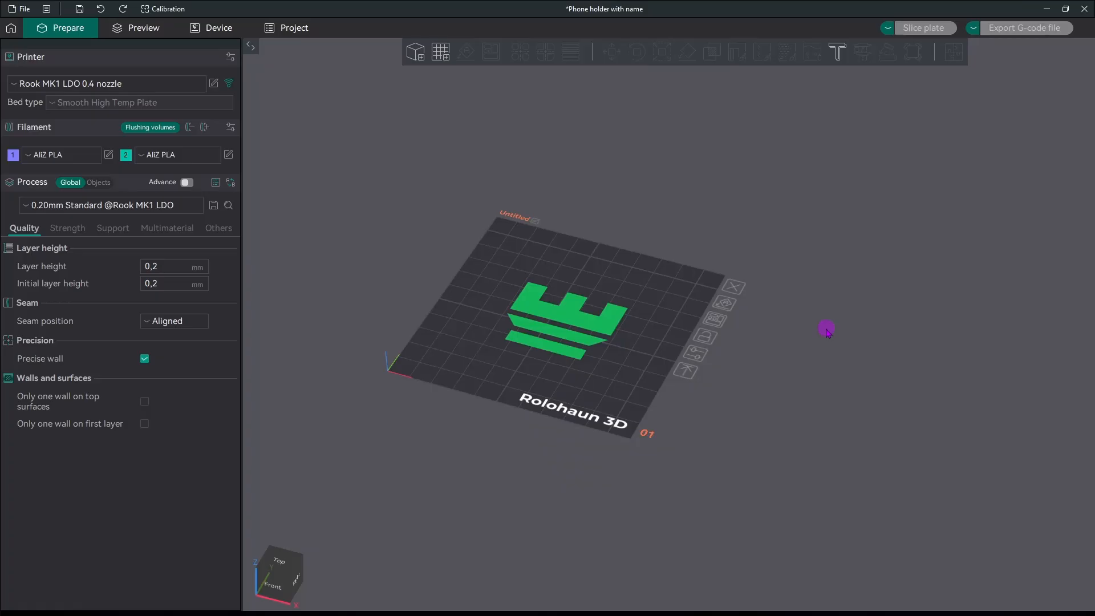
pyautogui.click(414, 53)
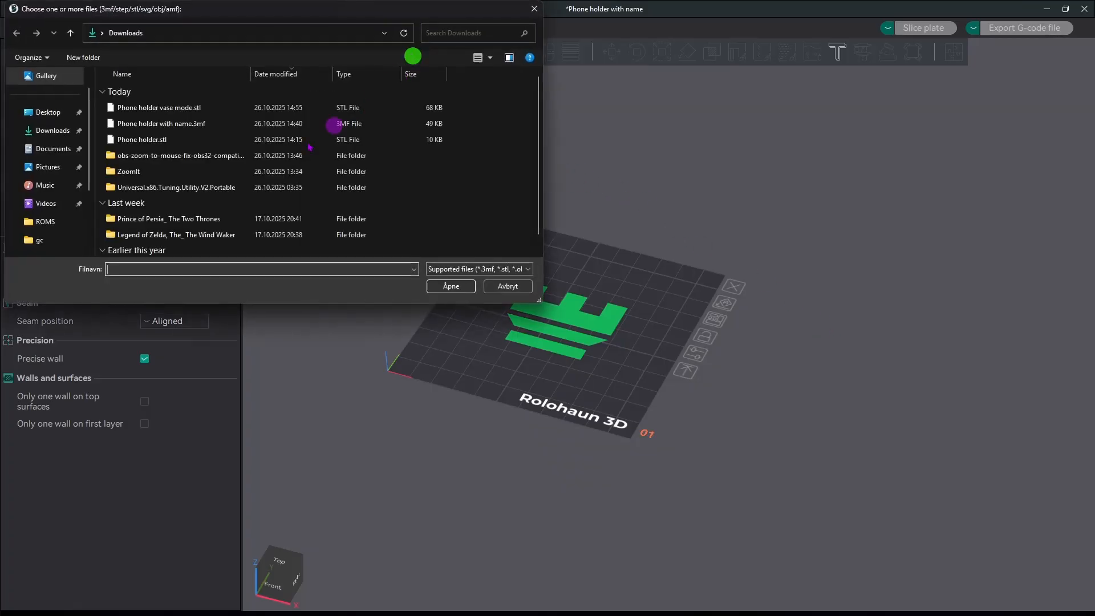
pyautogui.click(150, 139)
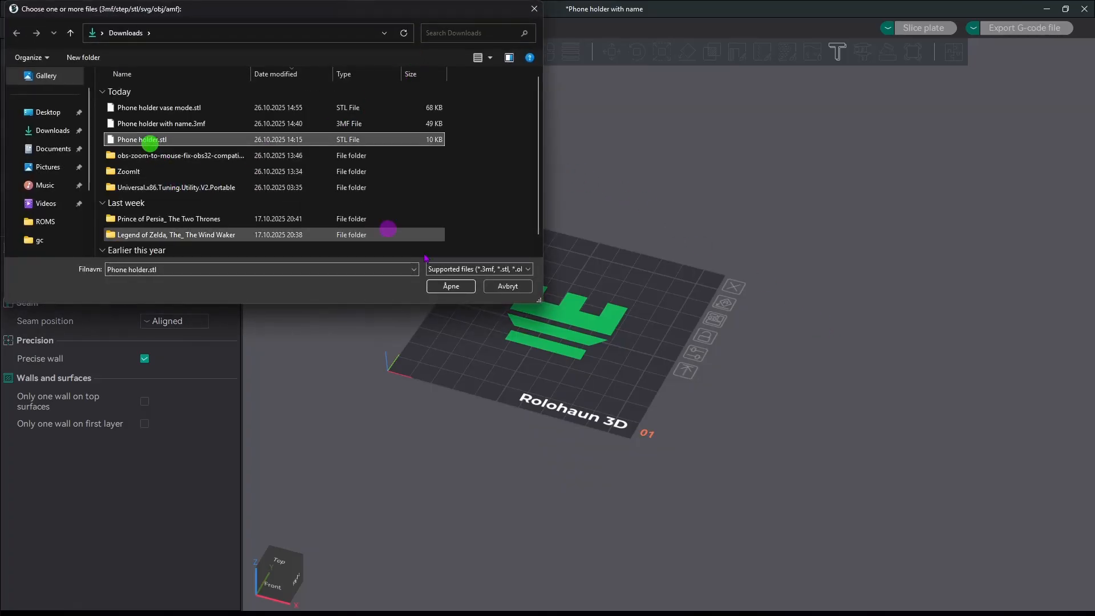
pyautogui.click(451, 286)
pyautogui.moveTo(601, 396); pyautogui.dragTo(841, 404)
pyautogui.scroll(5, 635, 329)
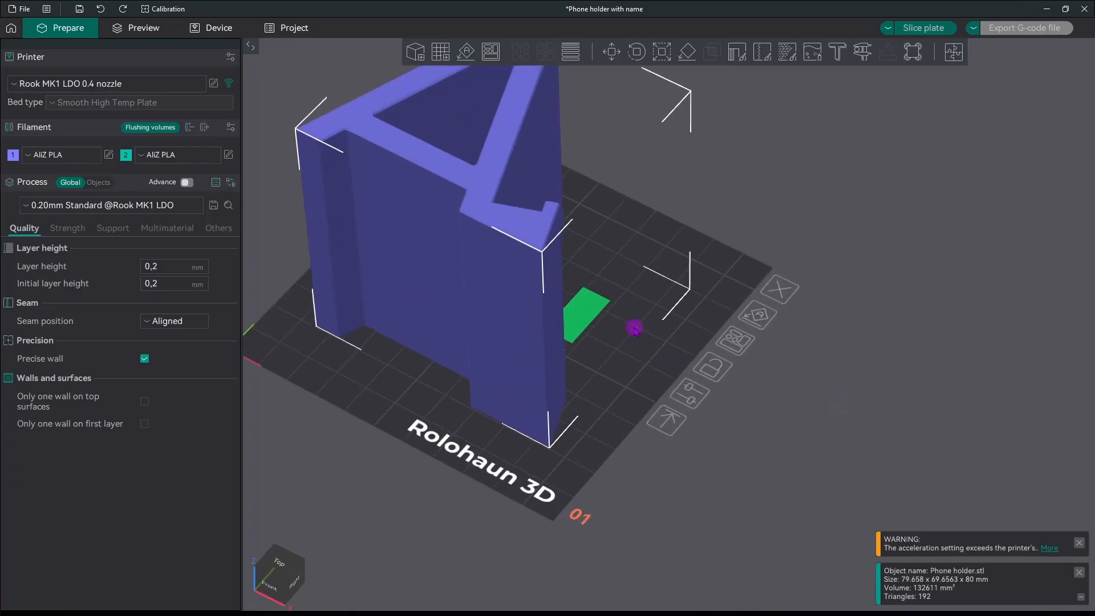
pyautogui.moveTo(635, 329); pyautogui.dragTo(649, 419)
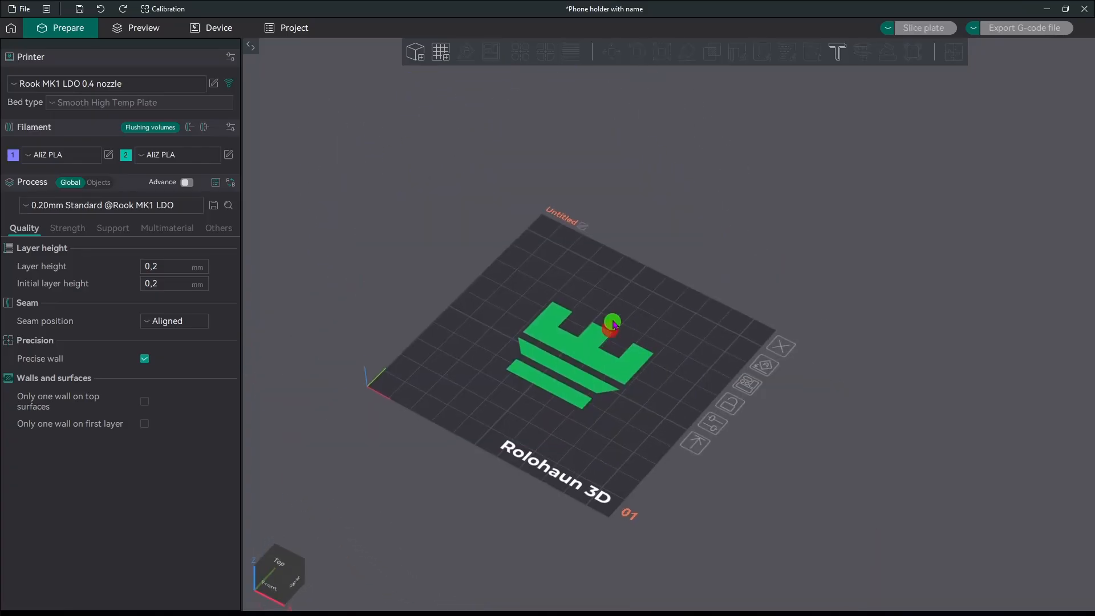
pyautogui.moveTo(633, 407); pyautogui.dragTo(614, 314)
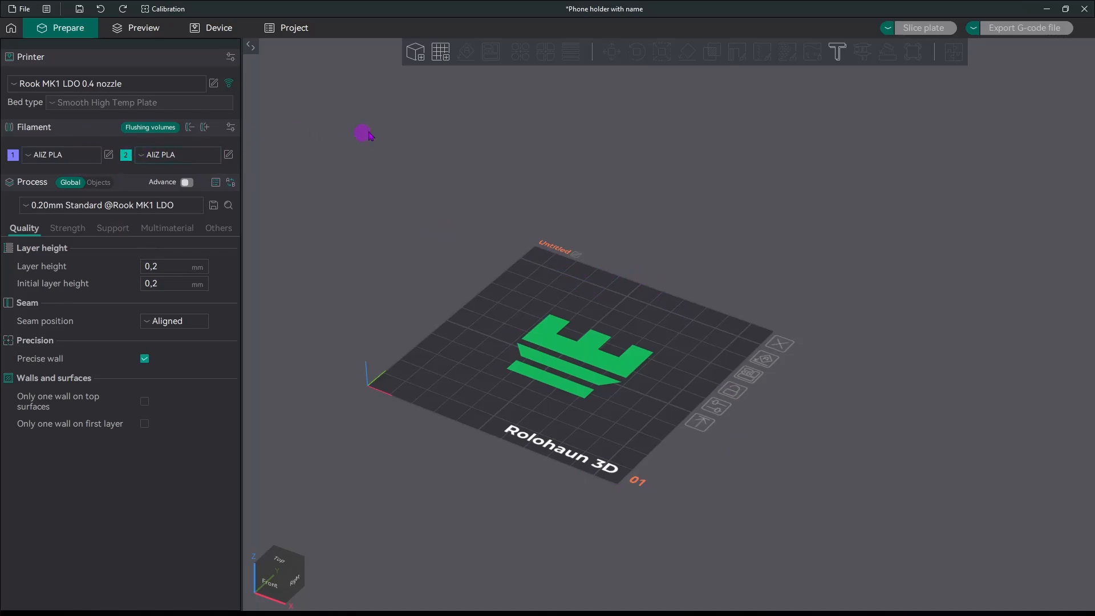
# Add Phone holder with name.3mf to the plate as a single multi-part object.
pyautogui.click(417, 54)
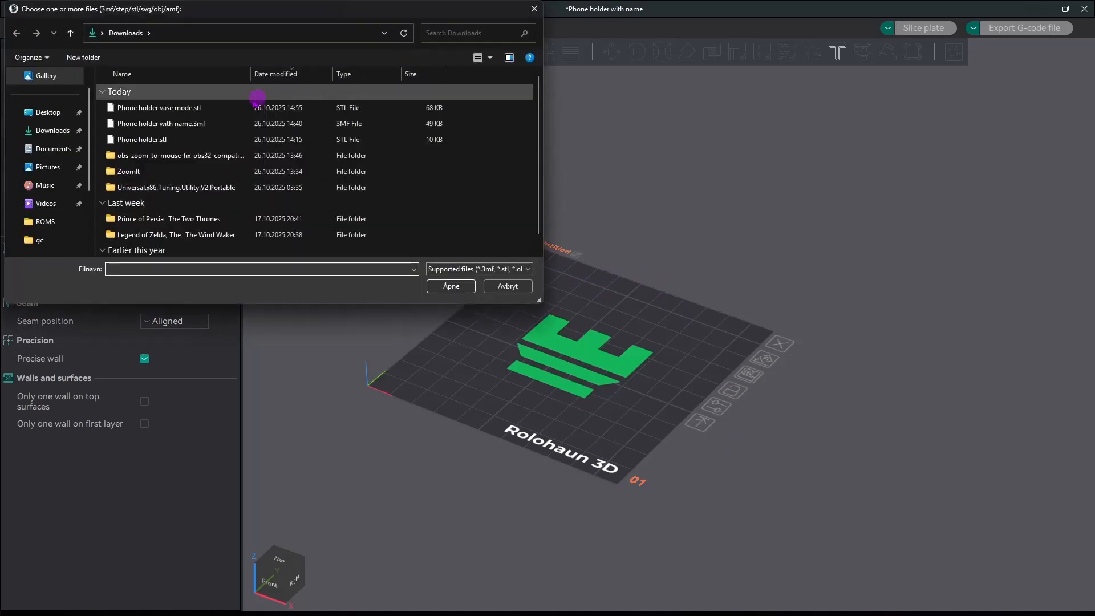
pyautogui.click(190, 125)
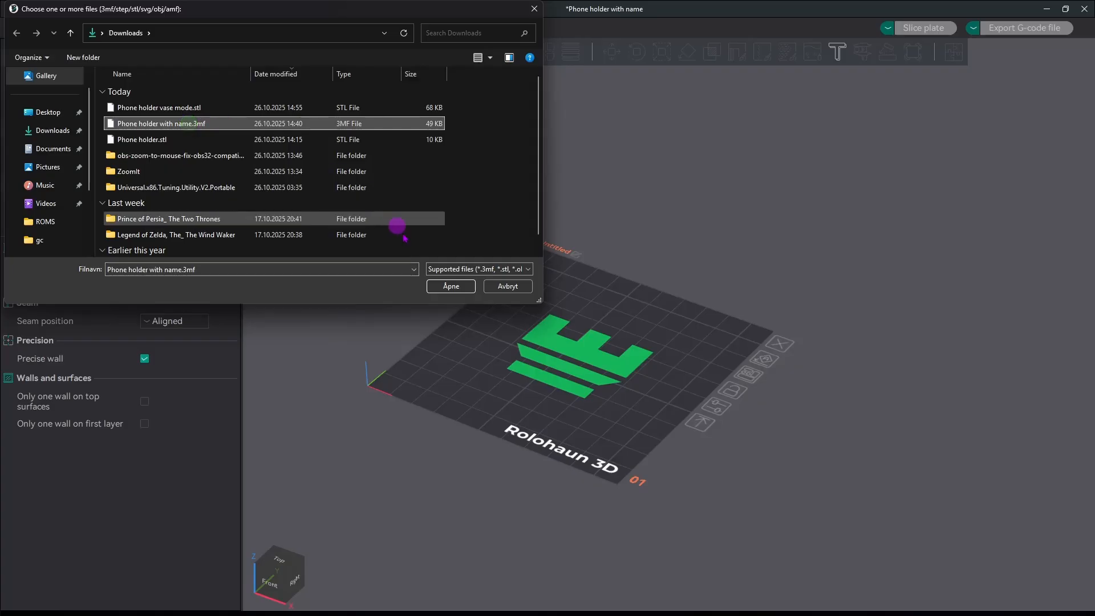
pyautogui.click(444, 287)
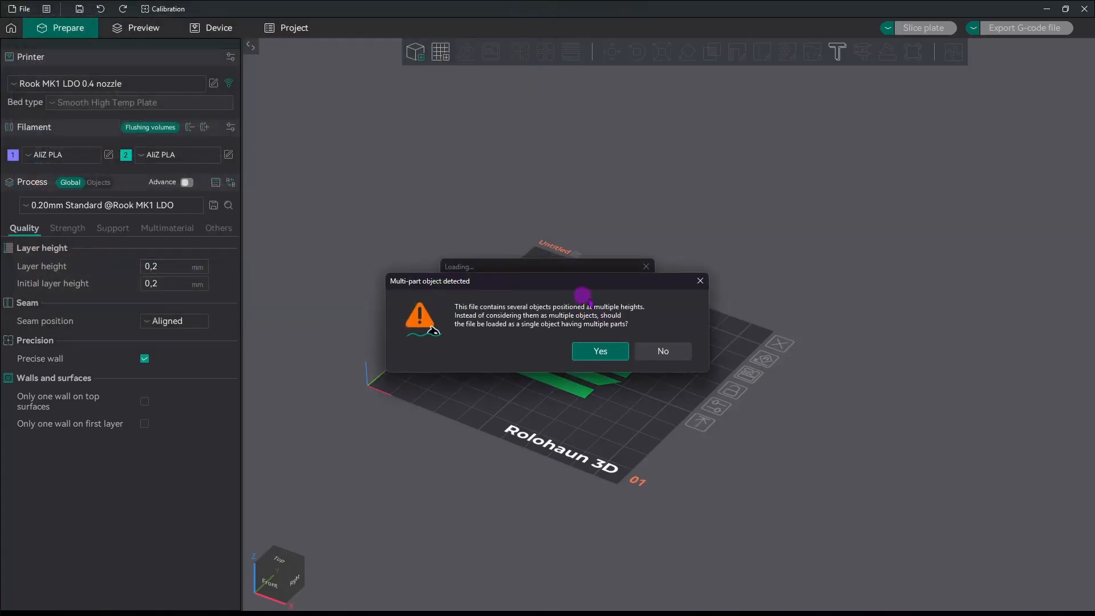
pyautogui.click(601, 353)
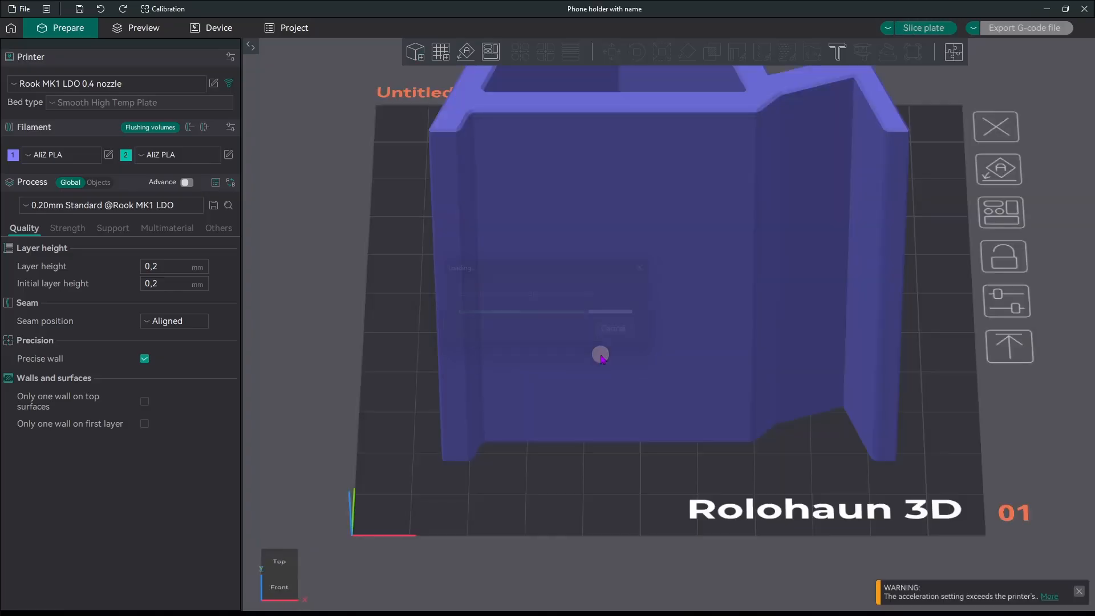
pyautogui.scroll(5, 736, 445)
pyautogui.moveTo(715, 451); pyautogui.dragTo(694, 447)
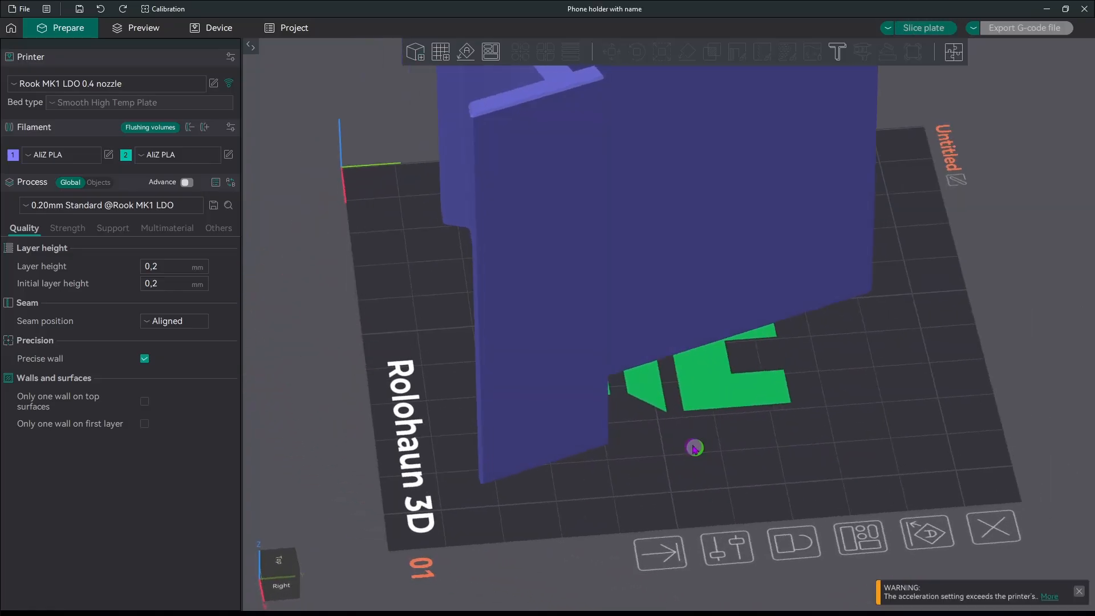
pyautogui.scroll(-3, 699, 362)
pyautogui.moveTo(699, 358); pyautogui.dragTo(665, 389, button='right')
# Assign filament 2 to Parts 2–5, the Alex lettering, in the object list.
pyautogui.click(546, 351)
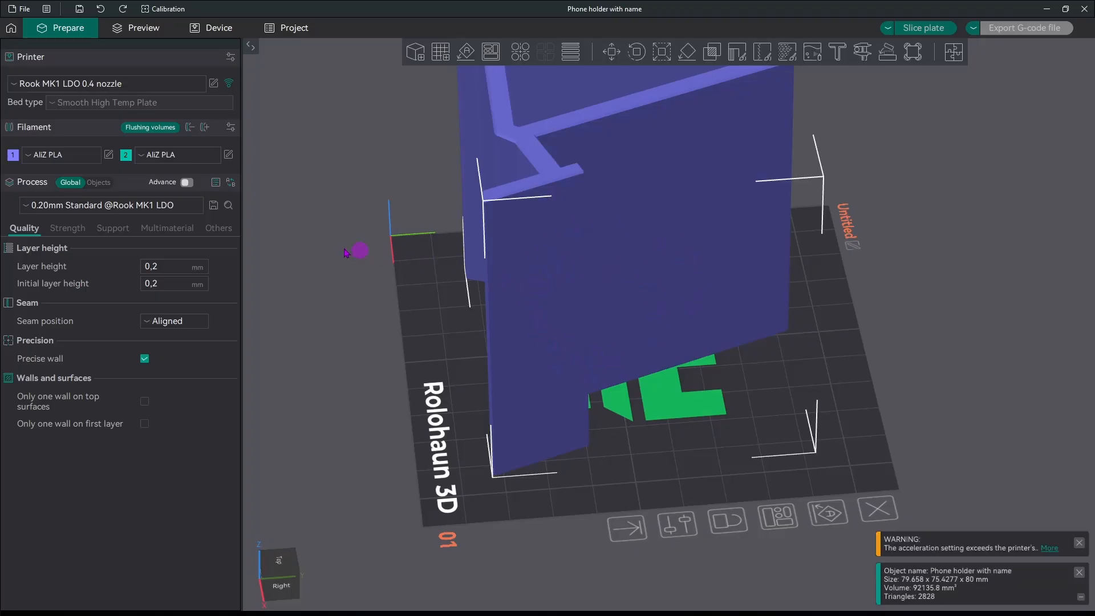
pyautogui.click(98, 183)
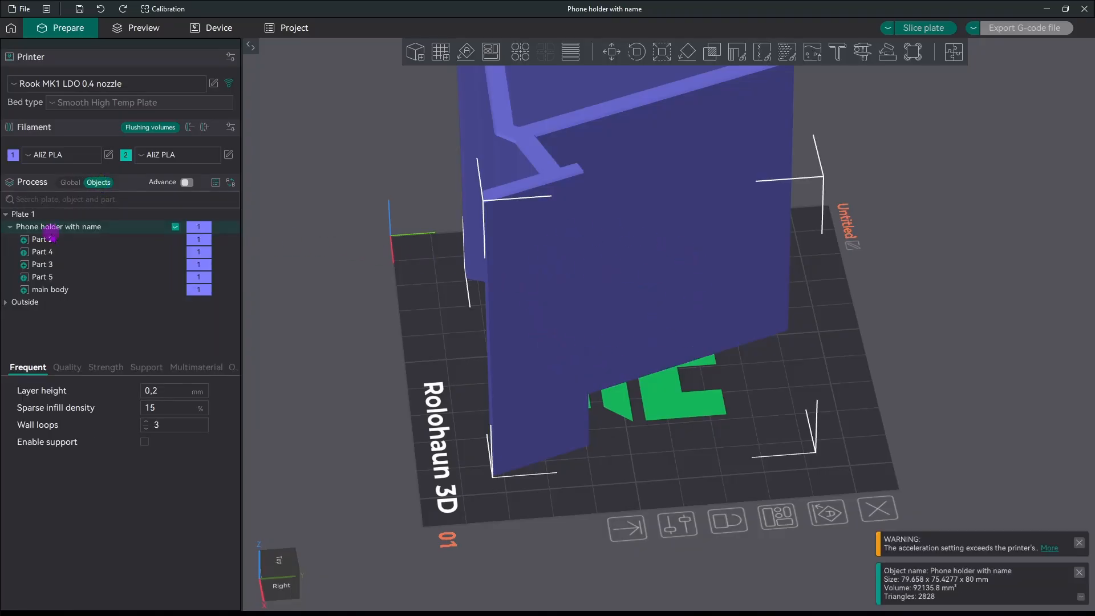
pyautogui.click(50, 289)
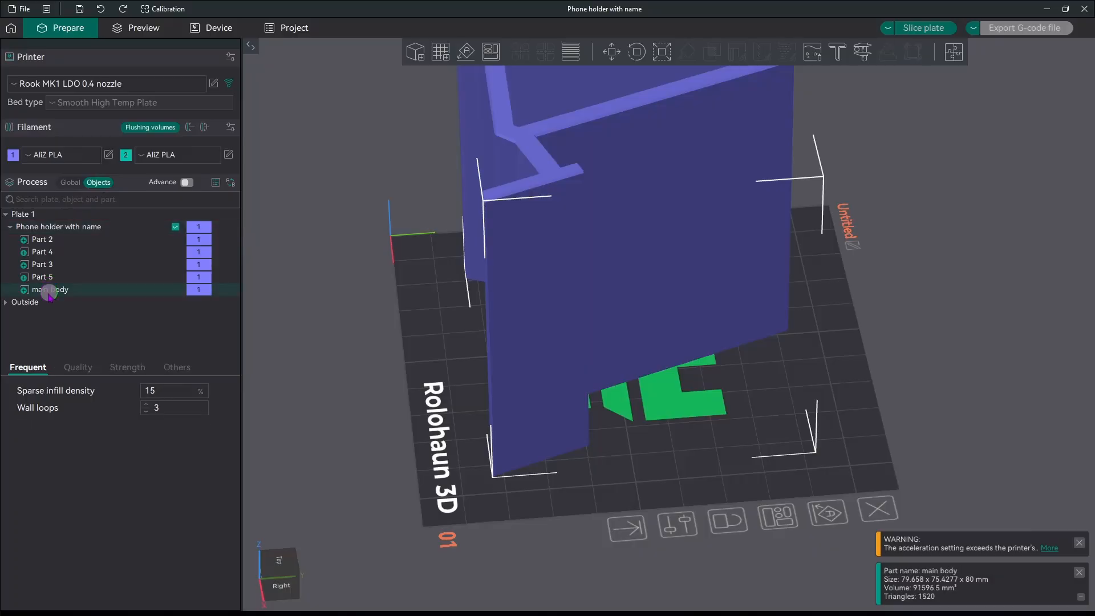
pyautogui.click(42, 276)
pyautogui.click(44, 264)
pyautogui.click(43, 240)
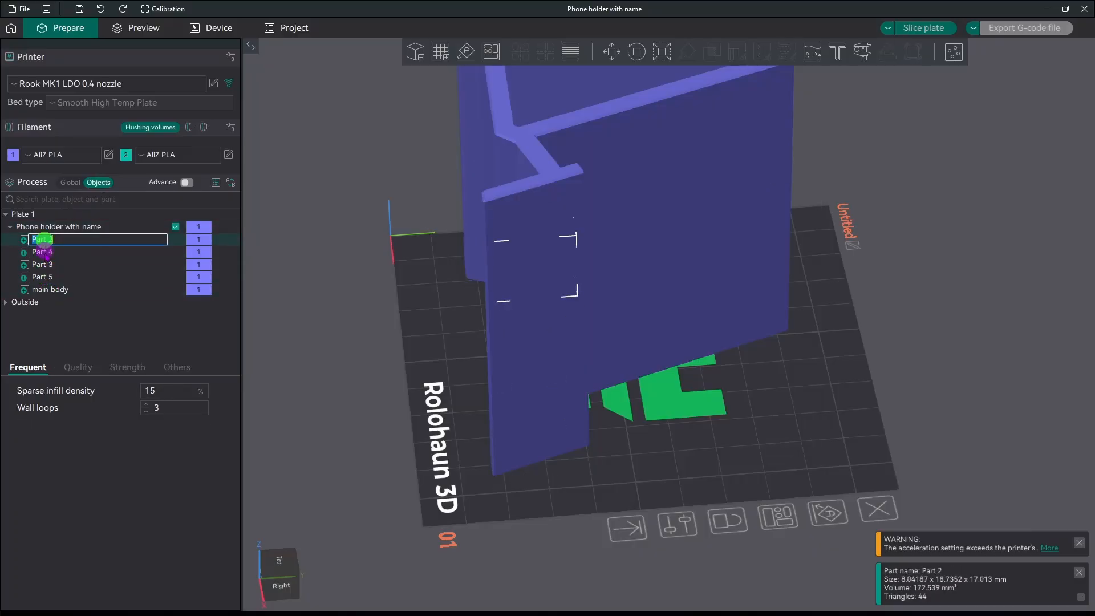
pyautogui.click(43, 276)
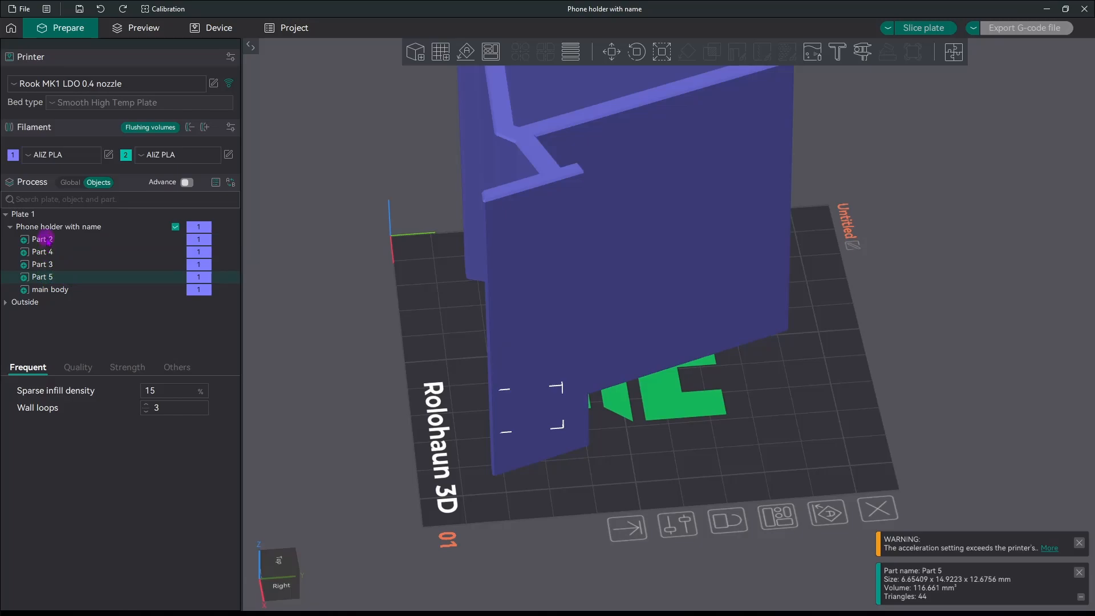
pyautogui.keyDown('shift'); pyautogui.click(45, 239); pyautogui.keyUp('shift')
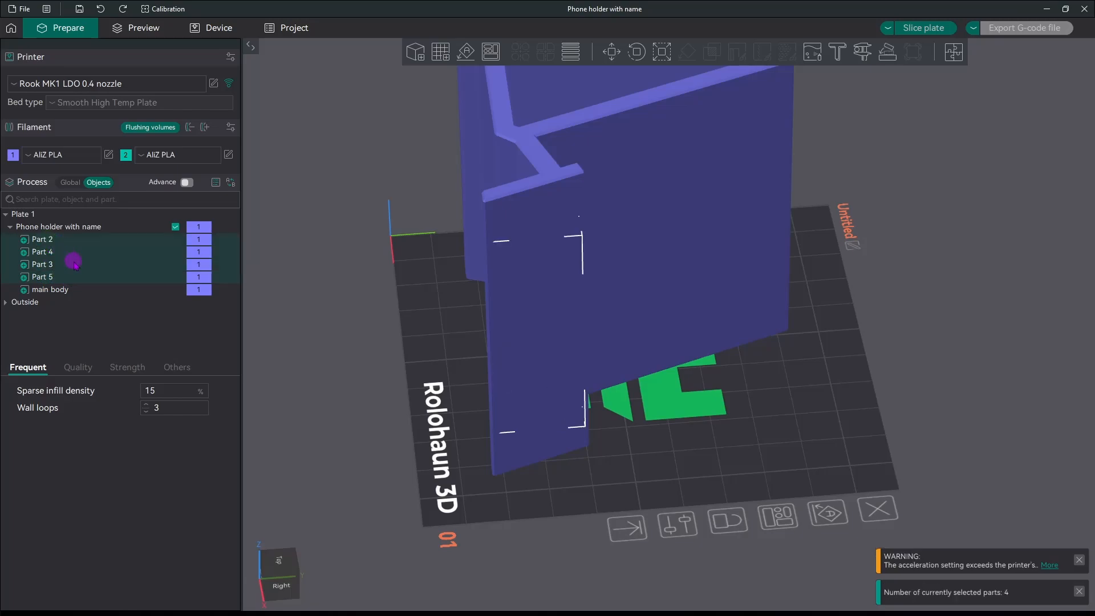
pyautogui.rightClick(199, 240)
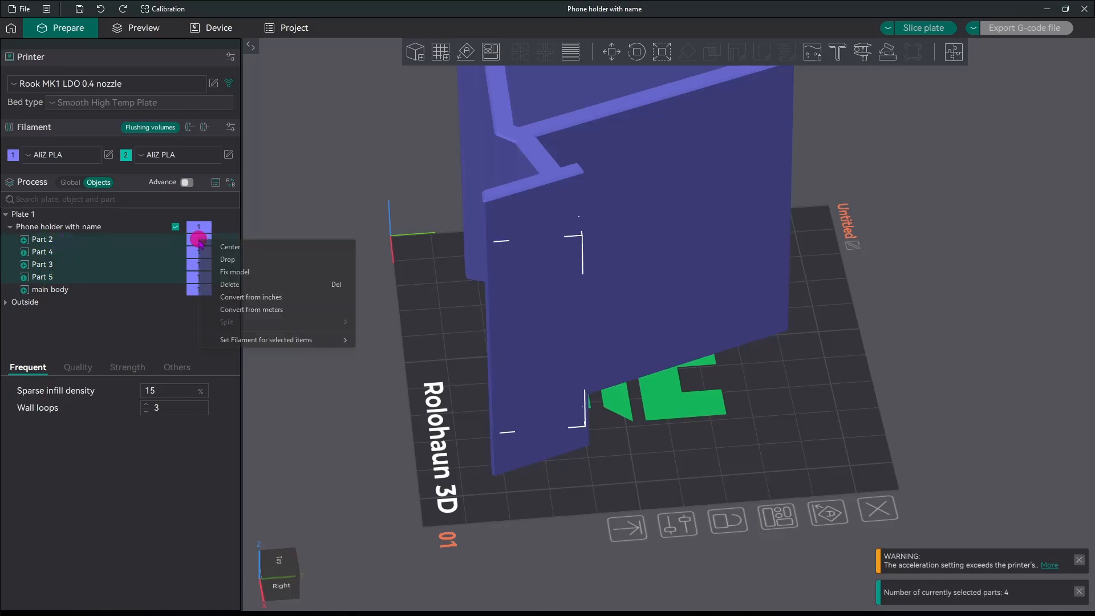
pyautogui.moveTo(297, 340)
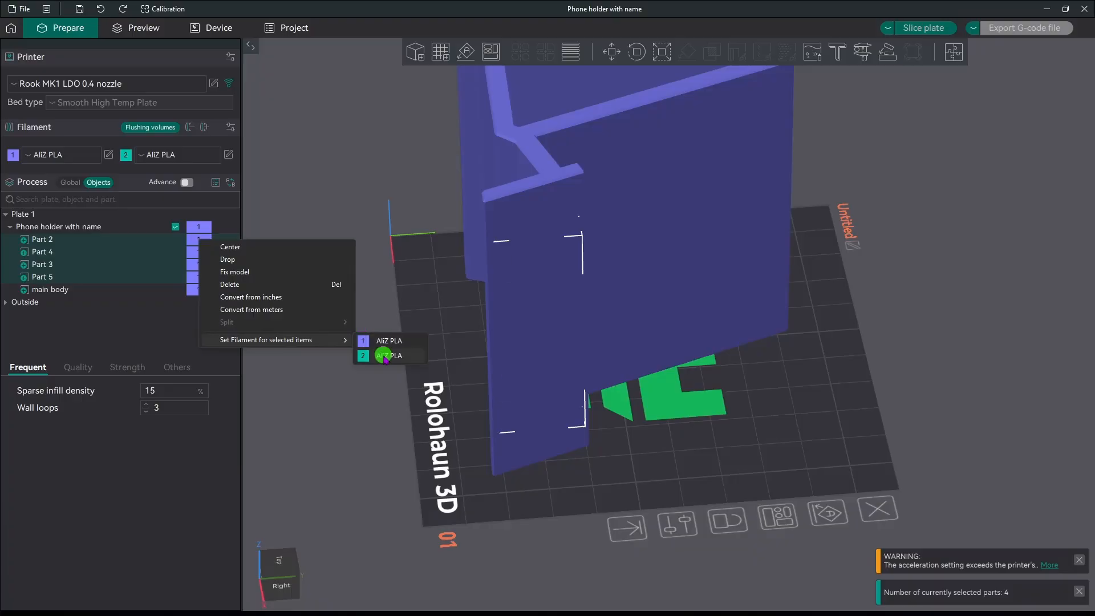
pyautogui.click(367, 356)
pyautogui.click(436, 319)
# Check the coloured lettering and slice the plate.
pyautogui.moveTo(437, 320)
pyautogui.mouseDown()
pyautogui.moveTo(384, 296)
pyautogui.moveTo(440, 310)
pyautogui.moveTo(440, 322)
pyautogui.moveTo(430, 313)
pyautogui.mouseUp()
pyautogui.scroll(-3, 430, 325)
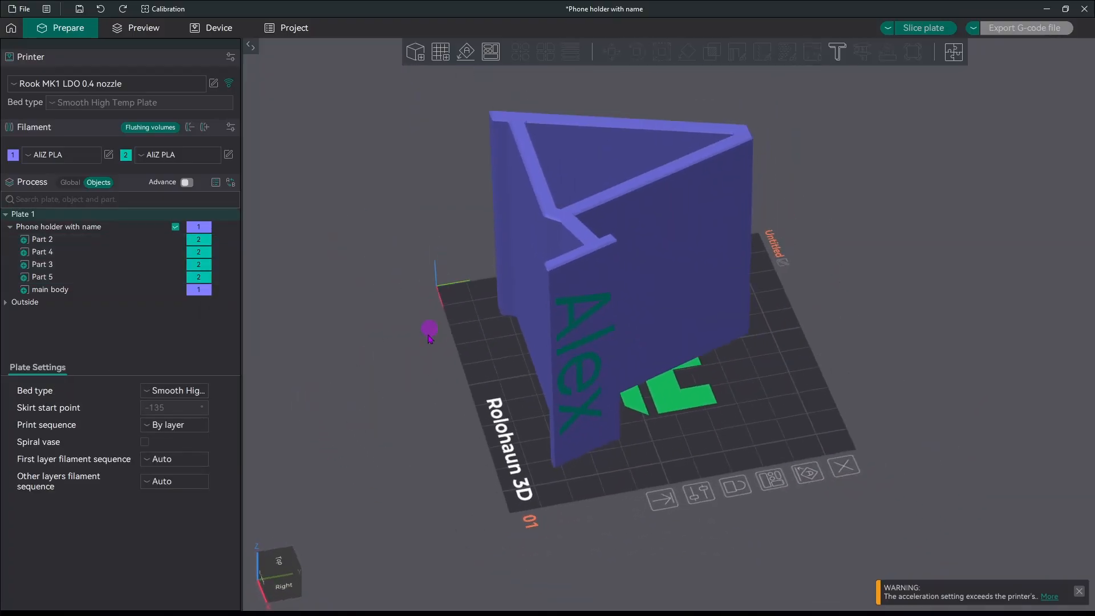
pyautogui.click(946, 30)
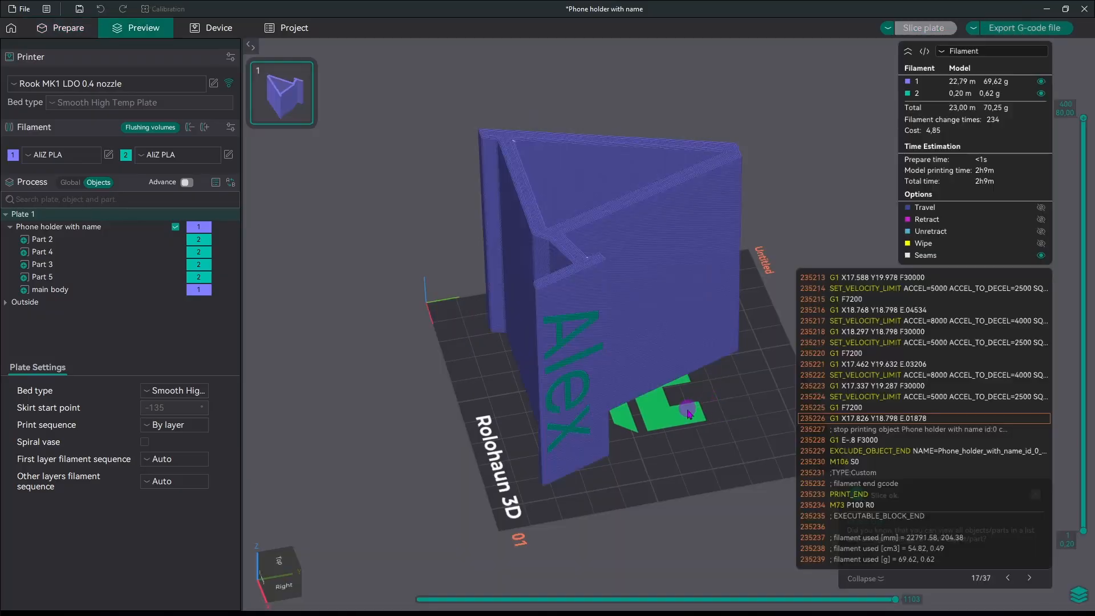
# Orbit and zoom the sliced preview to inspect the Alex lettering in filament 2.
pyautogui.moveTo(687, 415)
pyautogui.mouseDown()
pyautogui.moveTo(711, 419)
pyautogui.moveTo(650, 398)
pyautogui.moveTo(718, 378)
pyautogui.moveTo(616, 406)
pyautogui.moveTo(633, 396)
pyautogui.moveTo(637, 418)
pyautogui.moveTo(602, 393)
pyautogui.mouseUp()
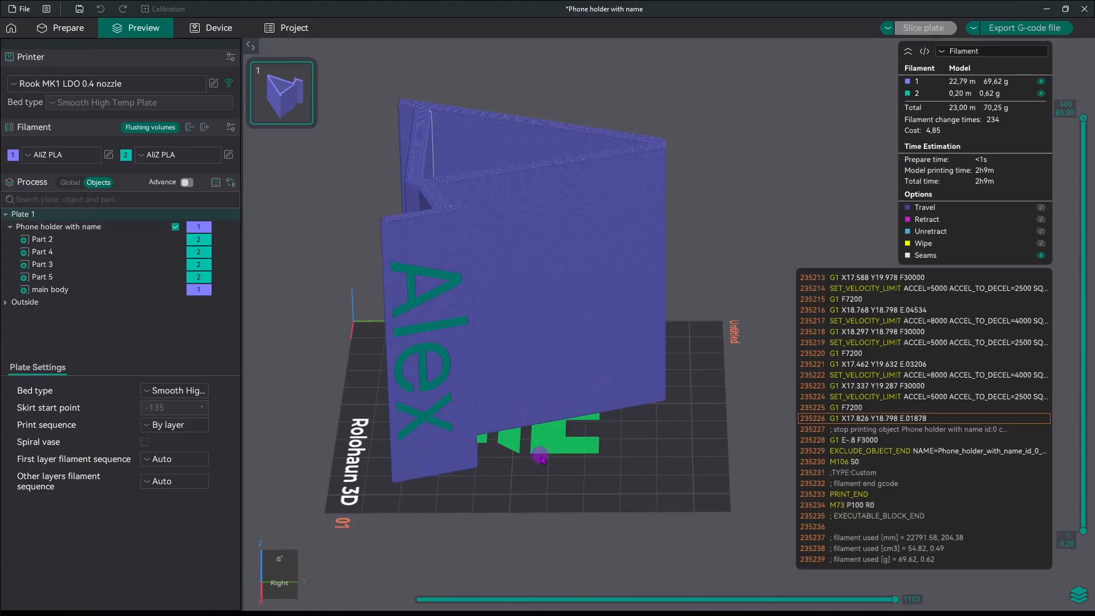
pyautogui.moveTo(454, 420); pyautogui.dragTo(499, 460)
pyautogui.scroll(2, 611, 446)
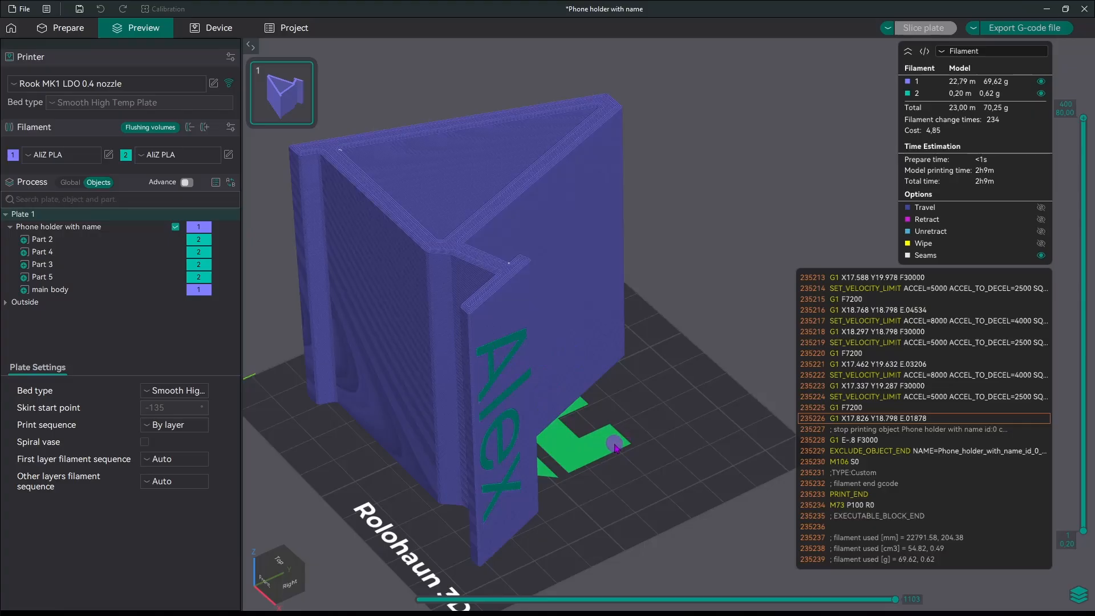
pyautogui.scroll(-2, 628, 449)
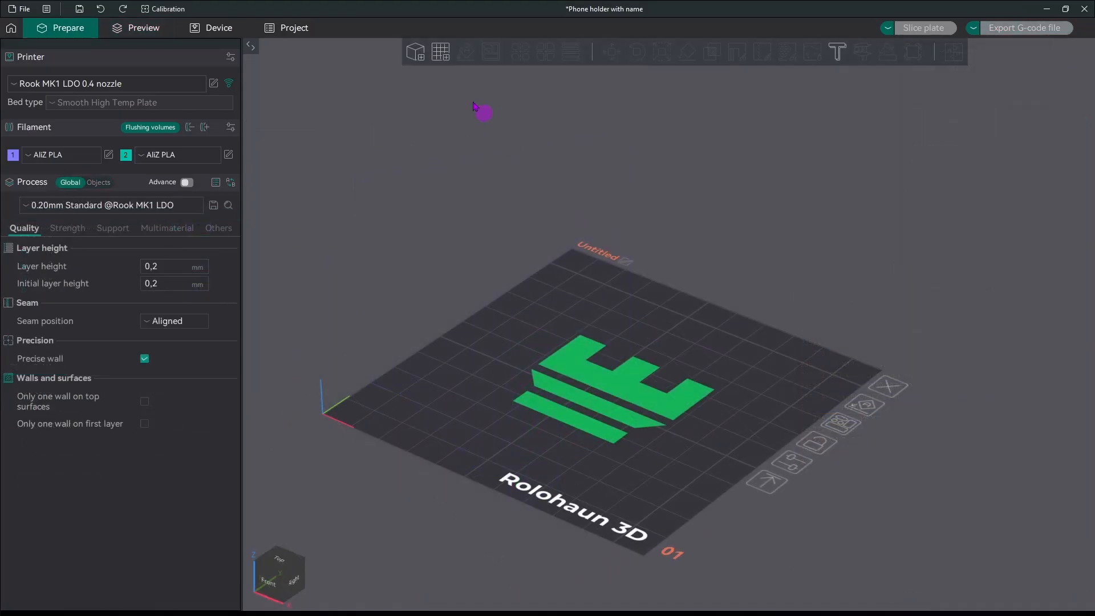
# Load Phone holder vase mode.stl onto the build plate.
pyautogui.click(421, 52)
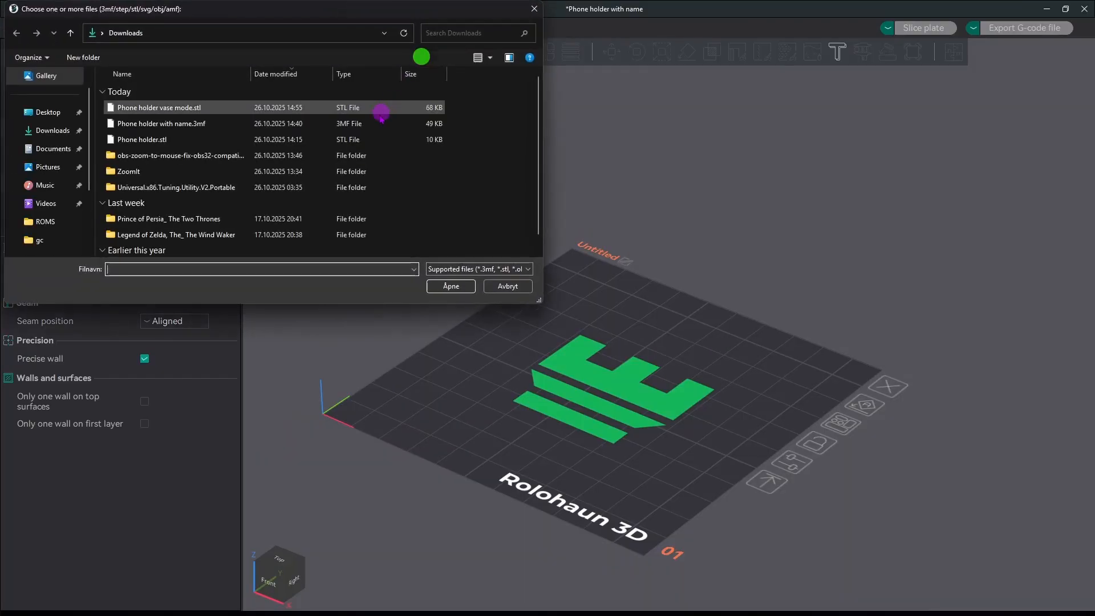
pyautogui.click(195, 107)
pyautogui.click(454, 289)
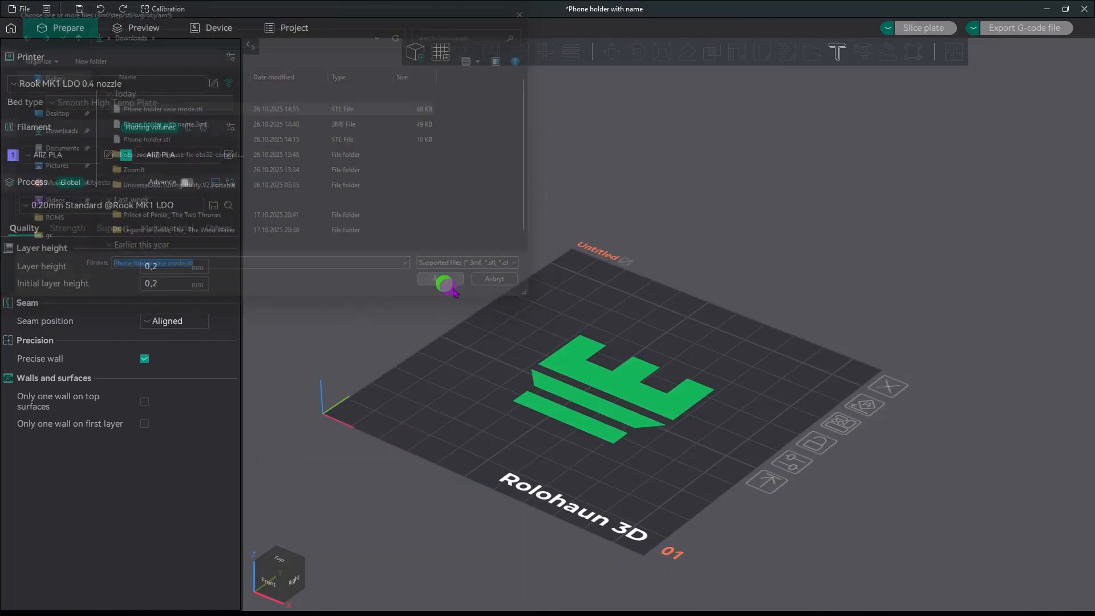
pyautogui.moveTo(723, 370); pyautogui.dragTo(700, 378)
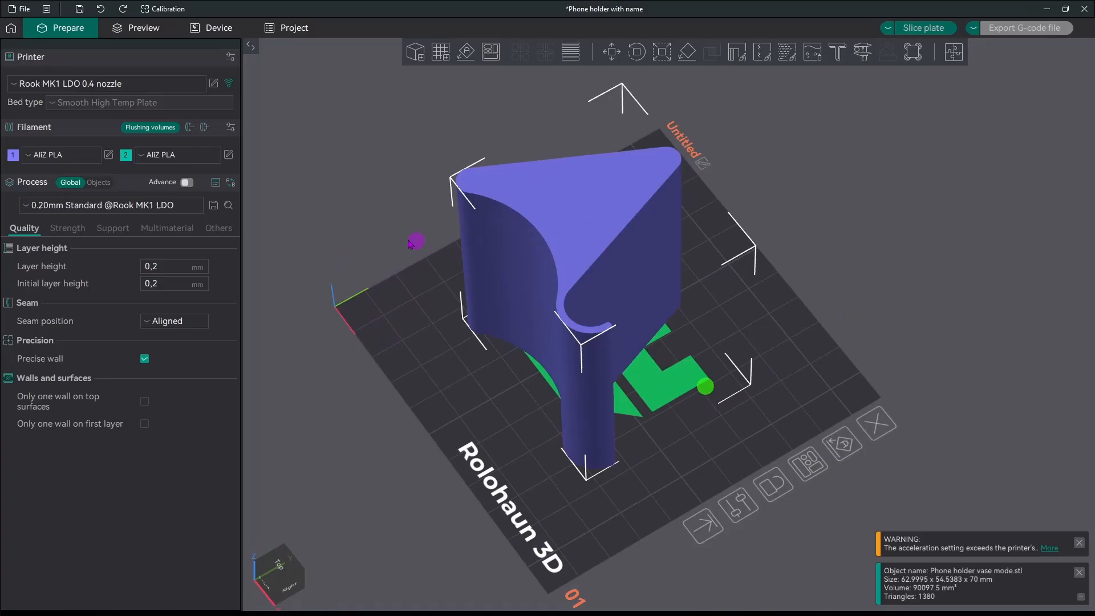
# Enable spiral vase mode and accept the automatic setting adjustments.
pyautogui.click(220, 230)
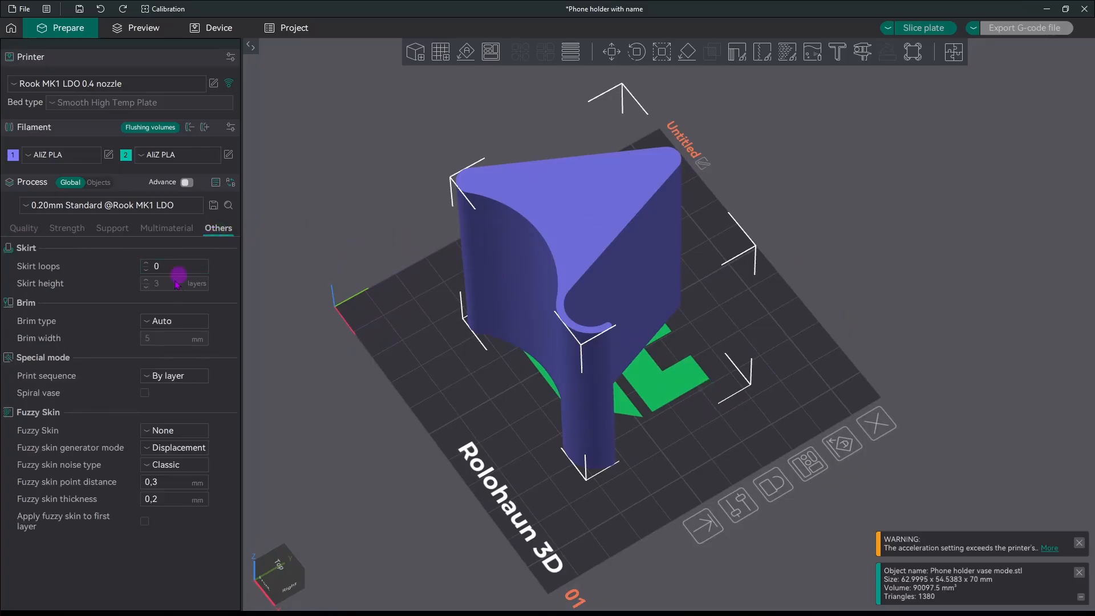
pyautogui.click(145, 393)
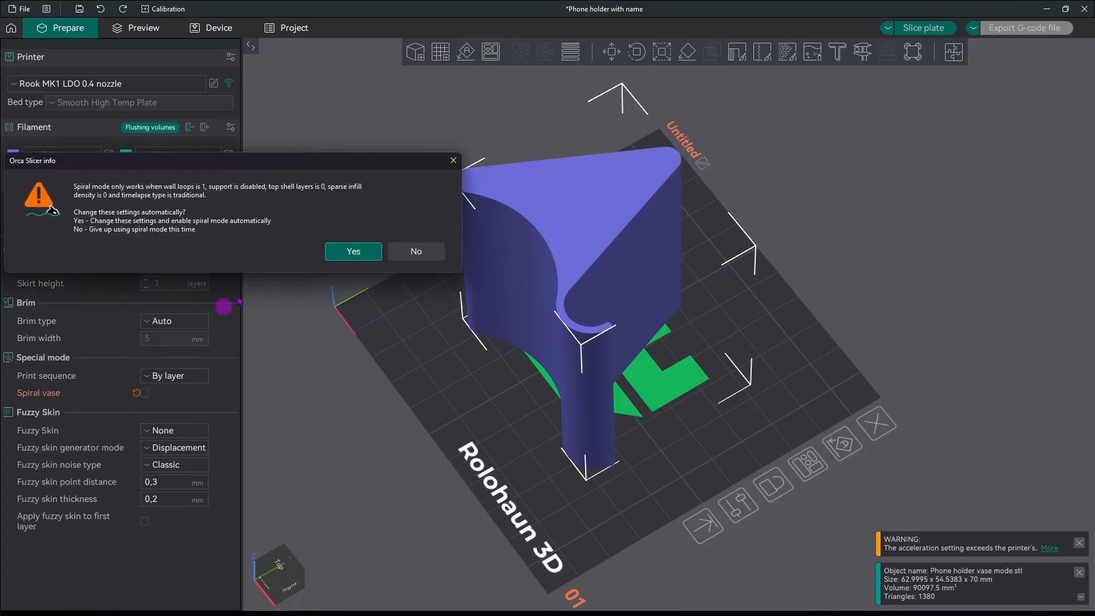
pyautogui.click(356, 251)
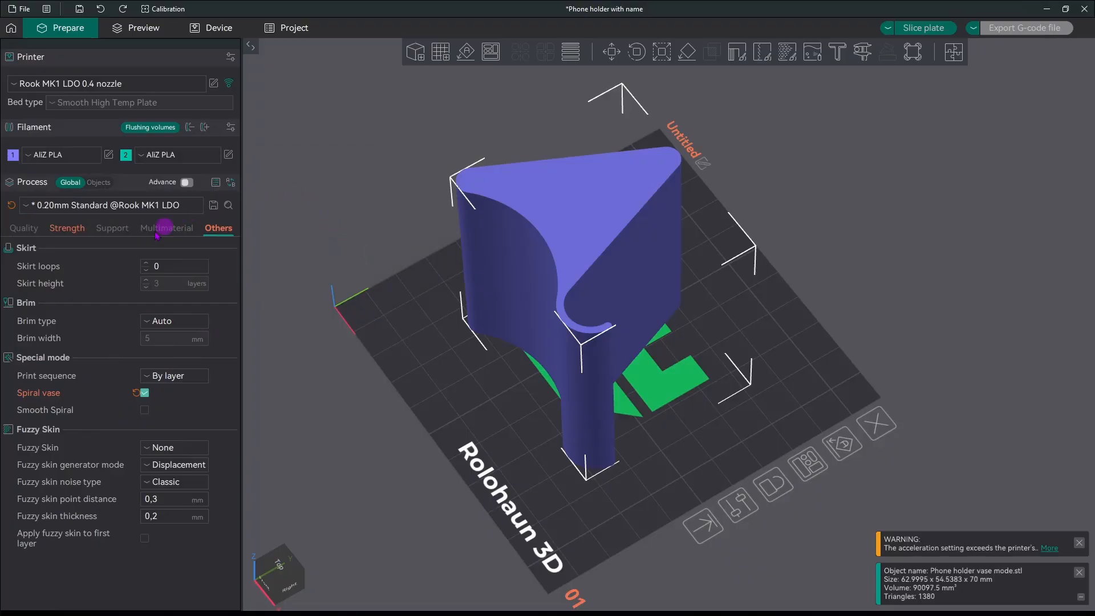
# Lower the bottom shell layers to 0 in the Strength settings.
pyautogui.click(67, 228)
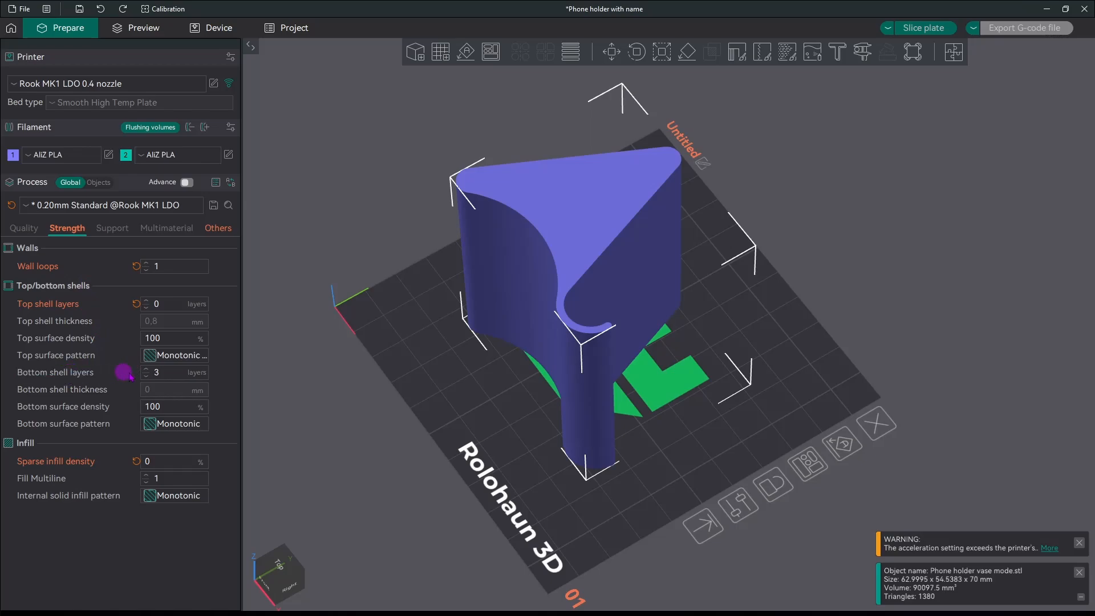
pyautogui.click(147, 377)
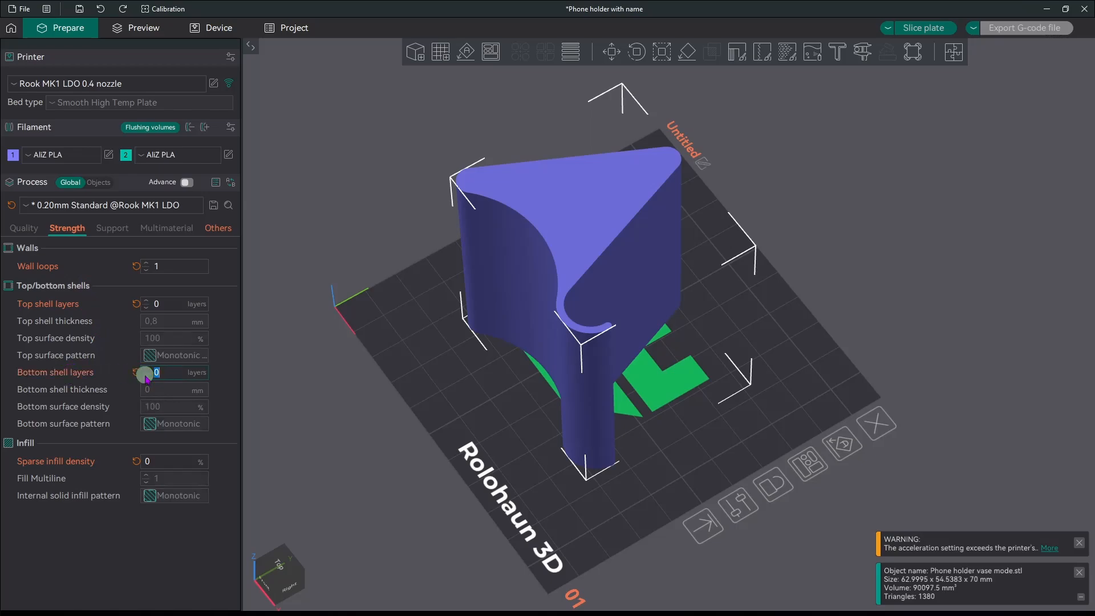
pyautogui.click(147, 377)
pyautogui.click(147, 377)
# Set the advanced outer wall line width to 1 and slice the plate.
pyautogui.click(26, 227)
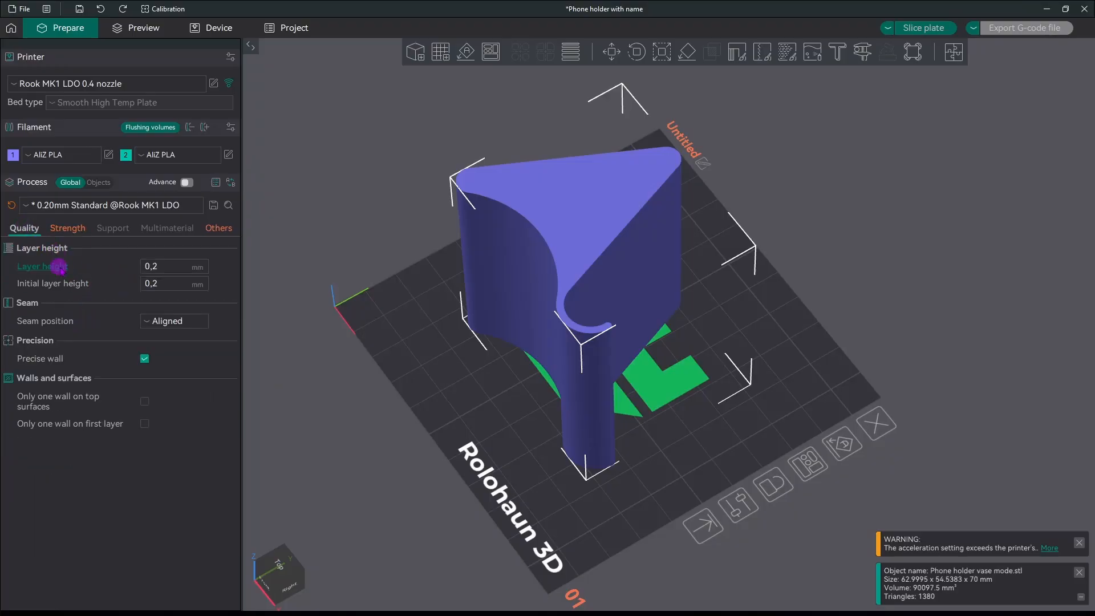
pyautogui.click(187, 182)
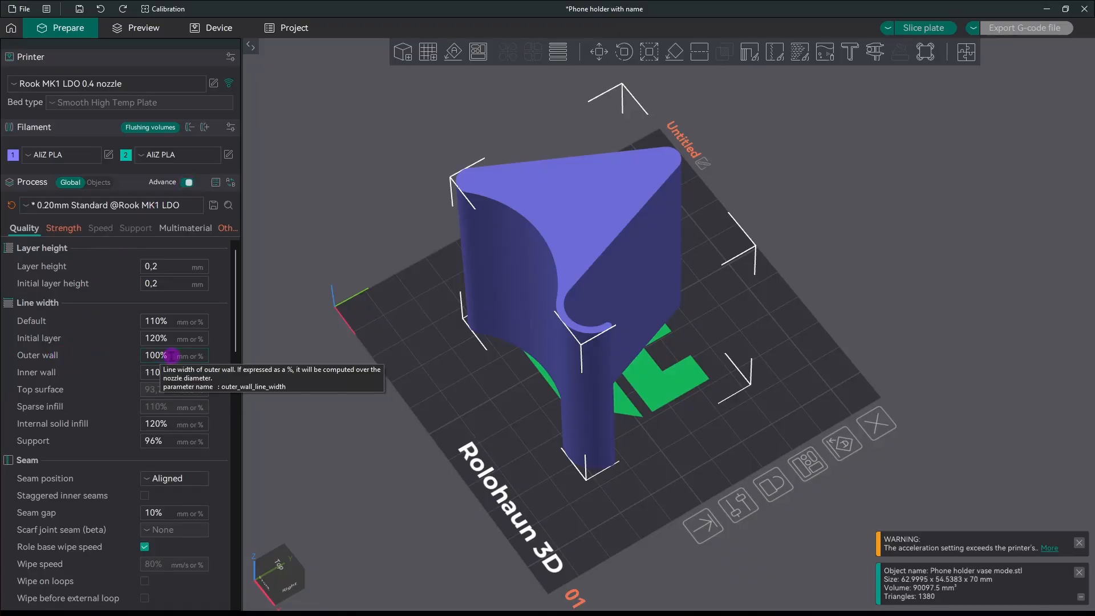
pyautogui.moveTo(168, 355); pyautogui.dragTo(139, 356)
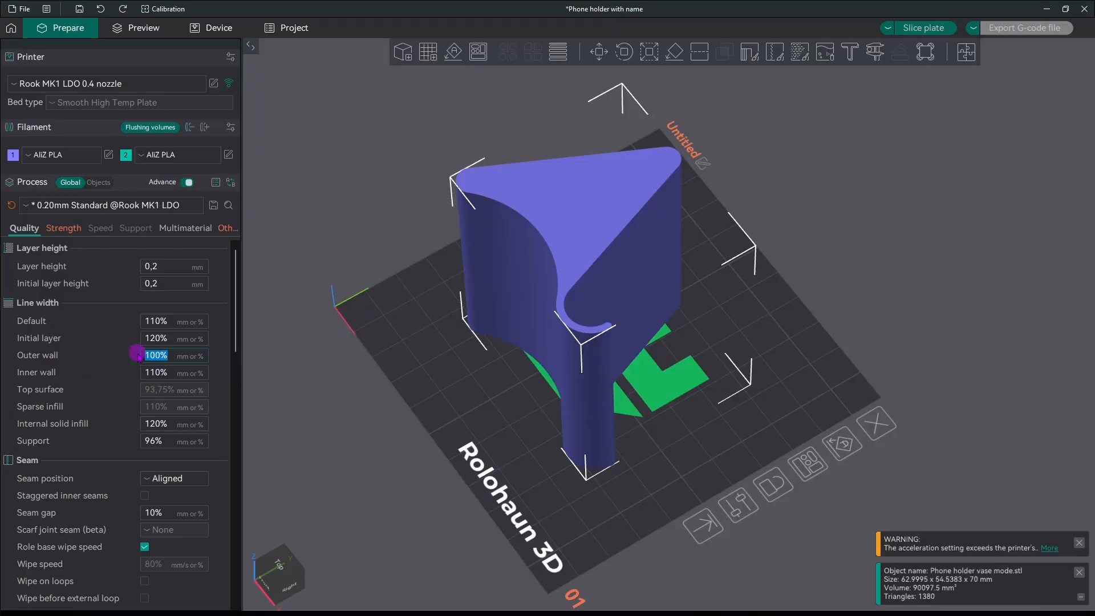
pyautogui.write('1')
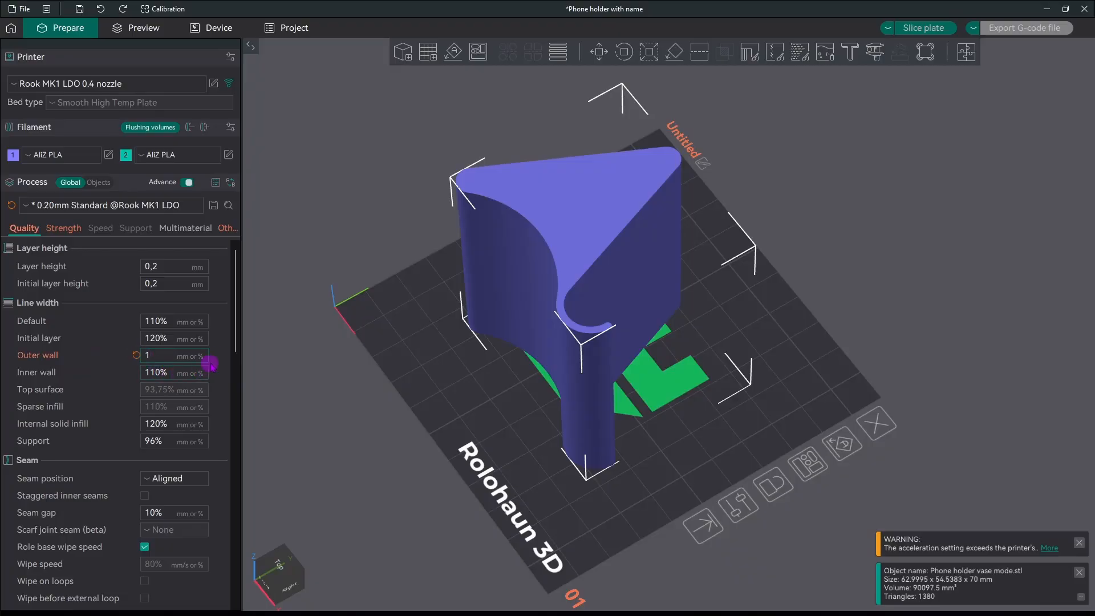
pyautogui.moveTo(326, 361); pyautogui.dragTo(459, 358)
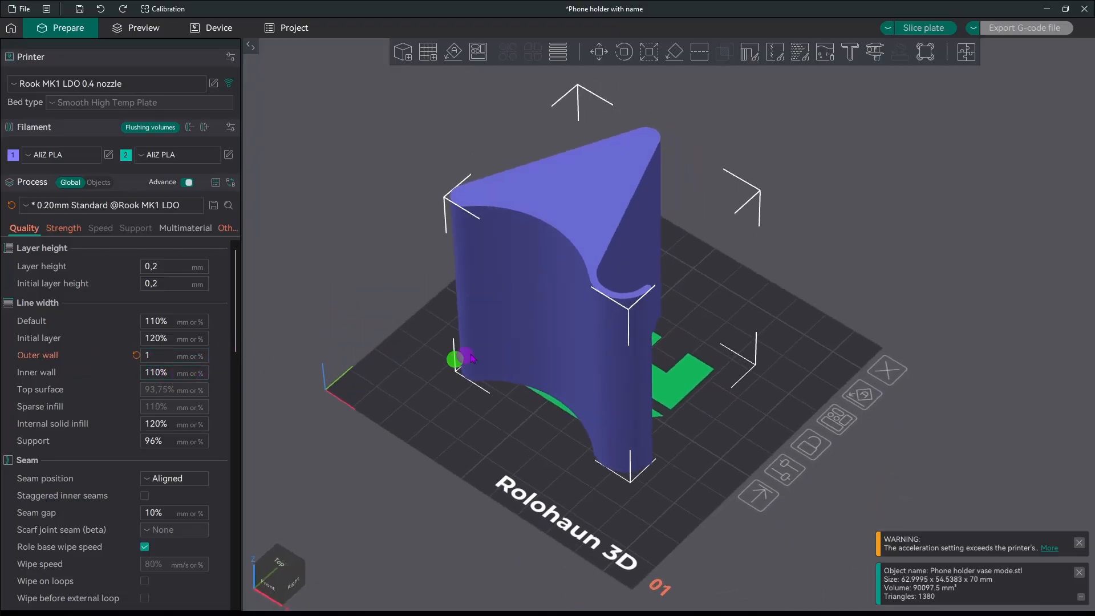
pyautogui.click(928, 32)
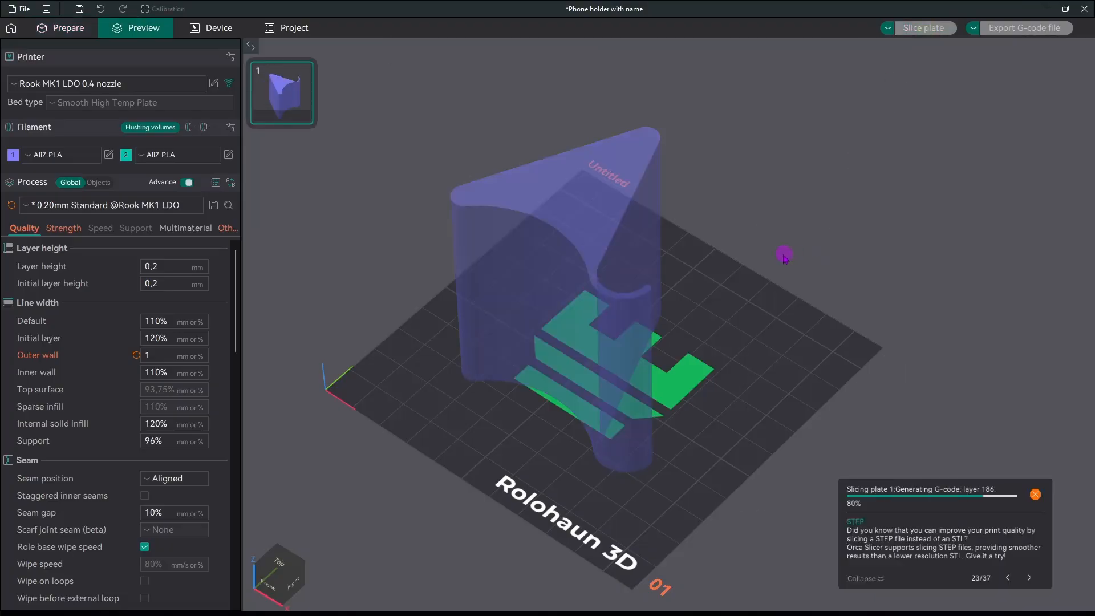
# Orbit and zoom the sliced preview to check the single-wall spiral and tall walls.
pyautogui.moveTo(723, 319); pyautogui.dragTo(639, 238)
pyautogui.scroll(6, 675, 366)
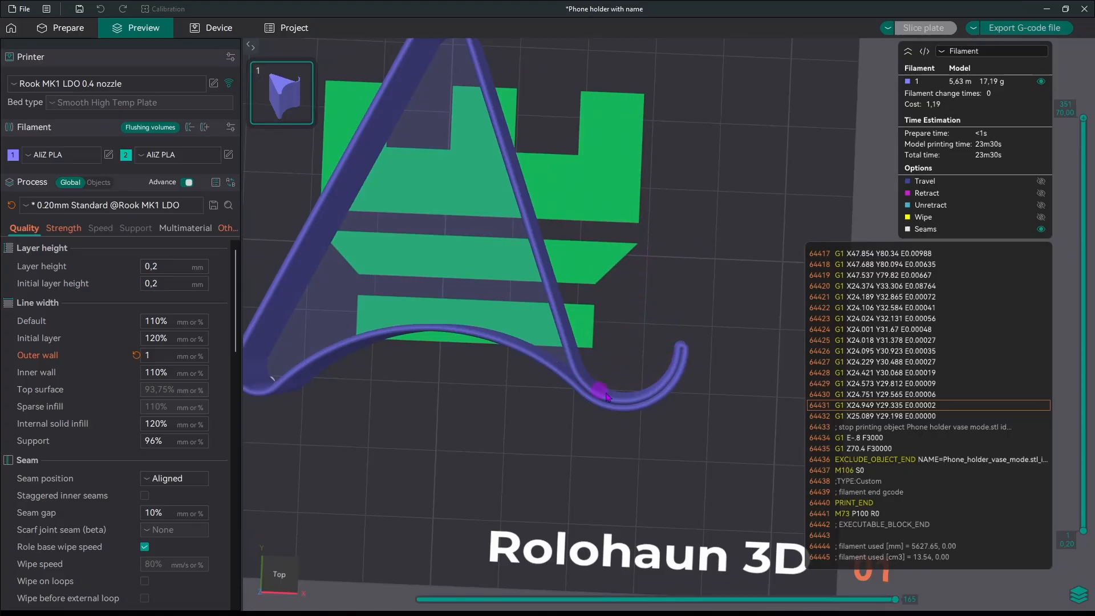
pyautogui.scroll(-3, 641, 403)
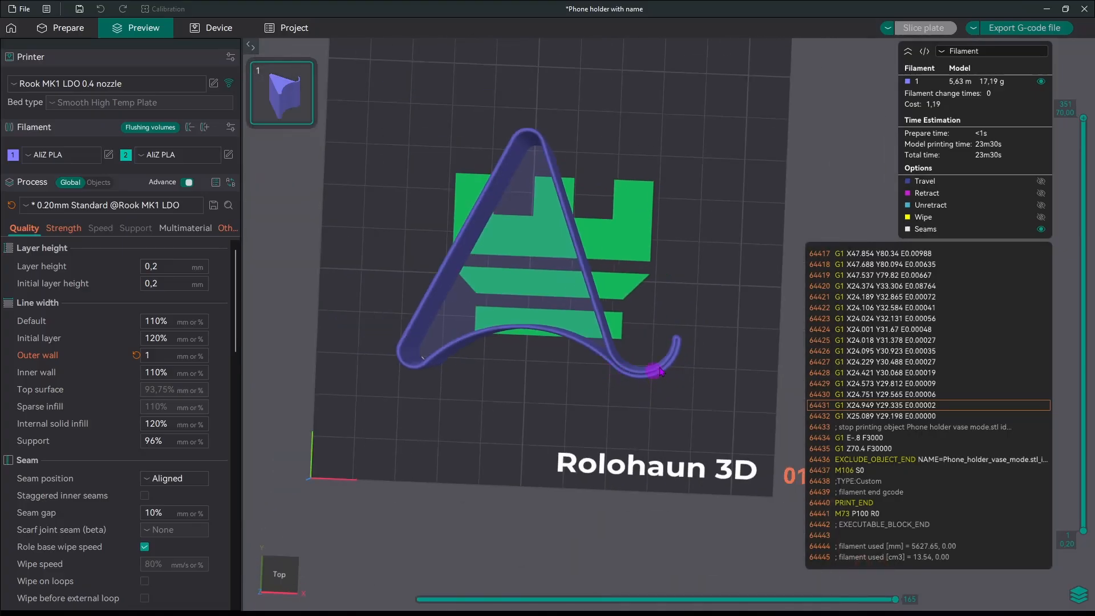
pyautogui.moveTo(650, 310); pyautogui.dragTo(630, 322)
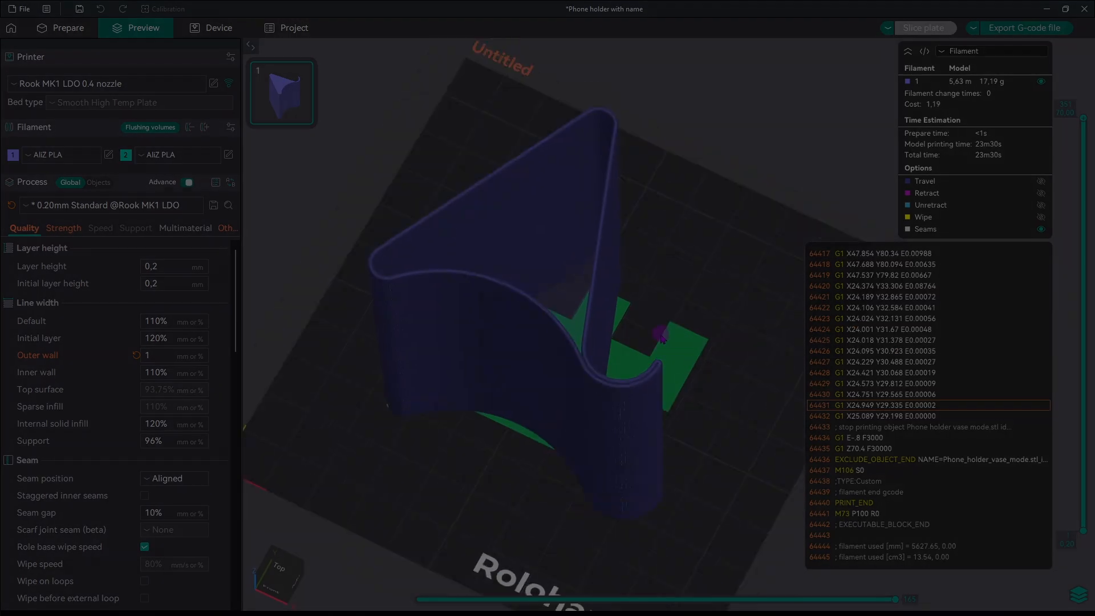